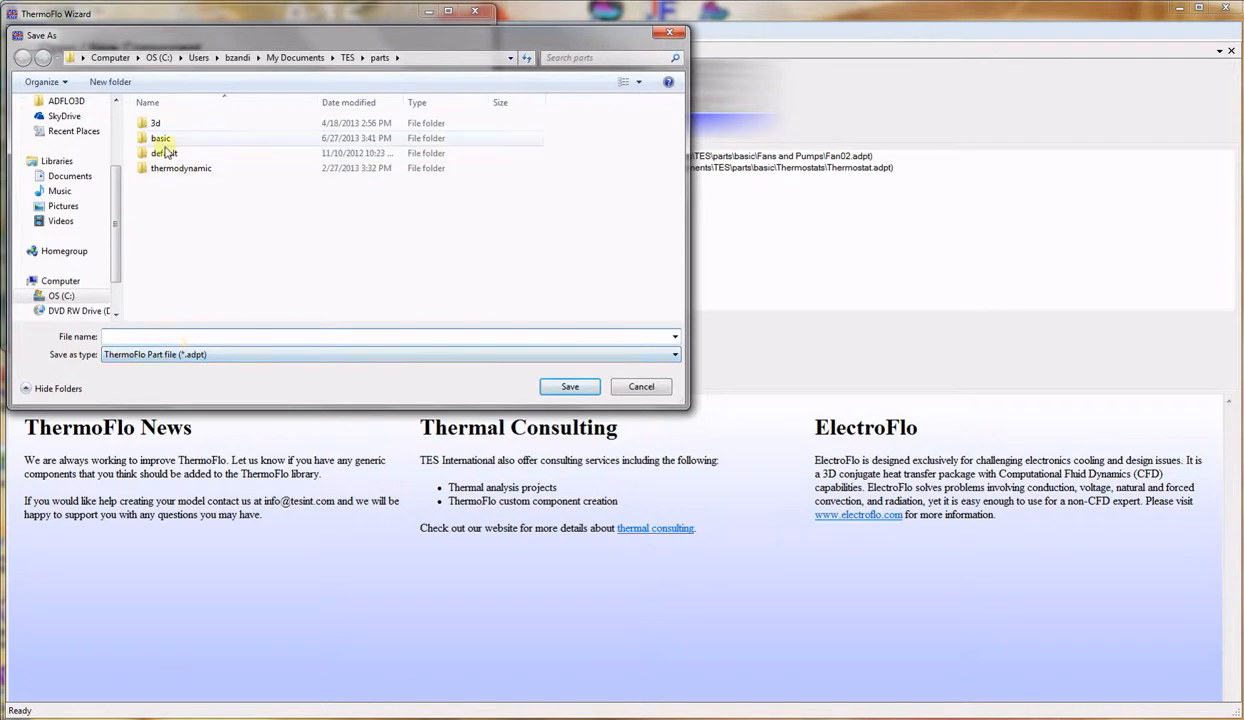
Save the new part as pipeht in basic > Pipes and Ducts, then close the wizard.
{"action": "left_click", "coordinate": [161, 139]}
{"action": "double_click", "coordinate": [161, 139]}
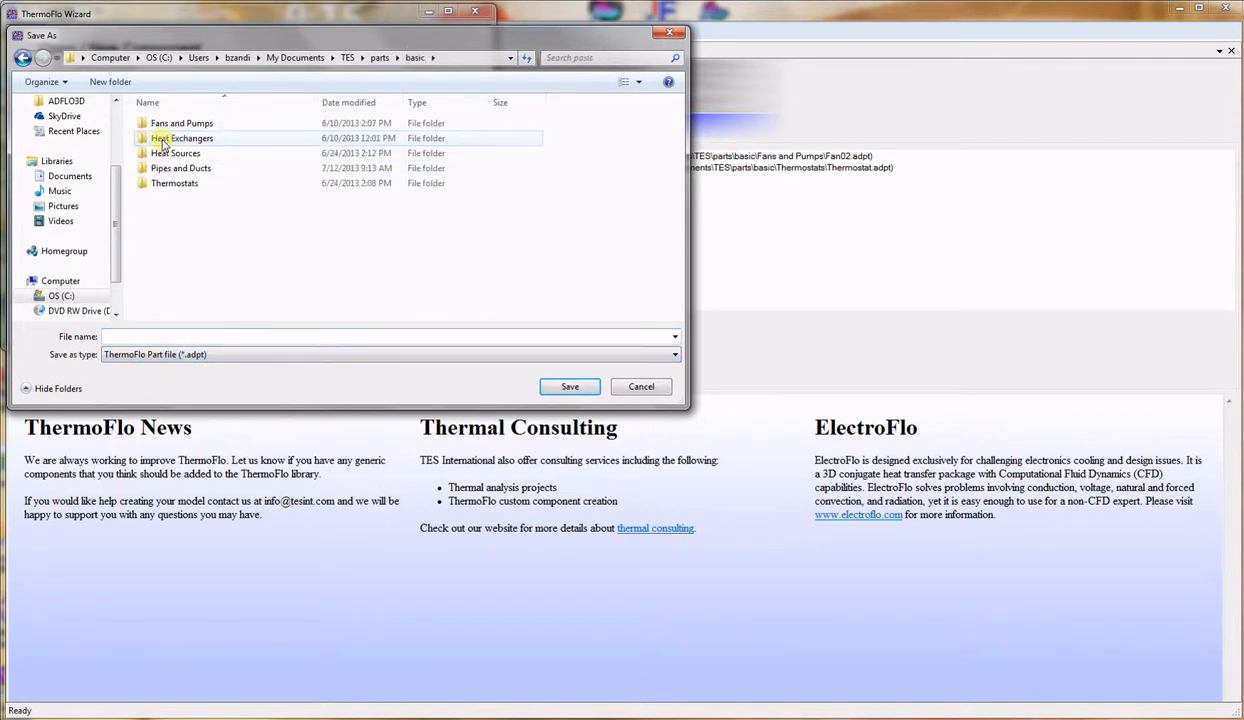
{"action": "double_click", "coordinate": [166, 168]}
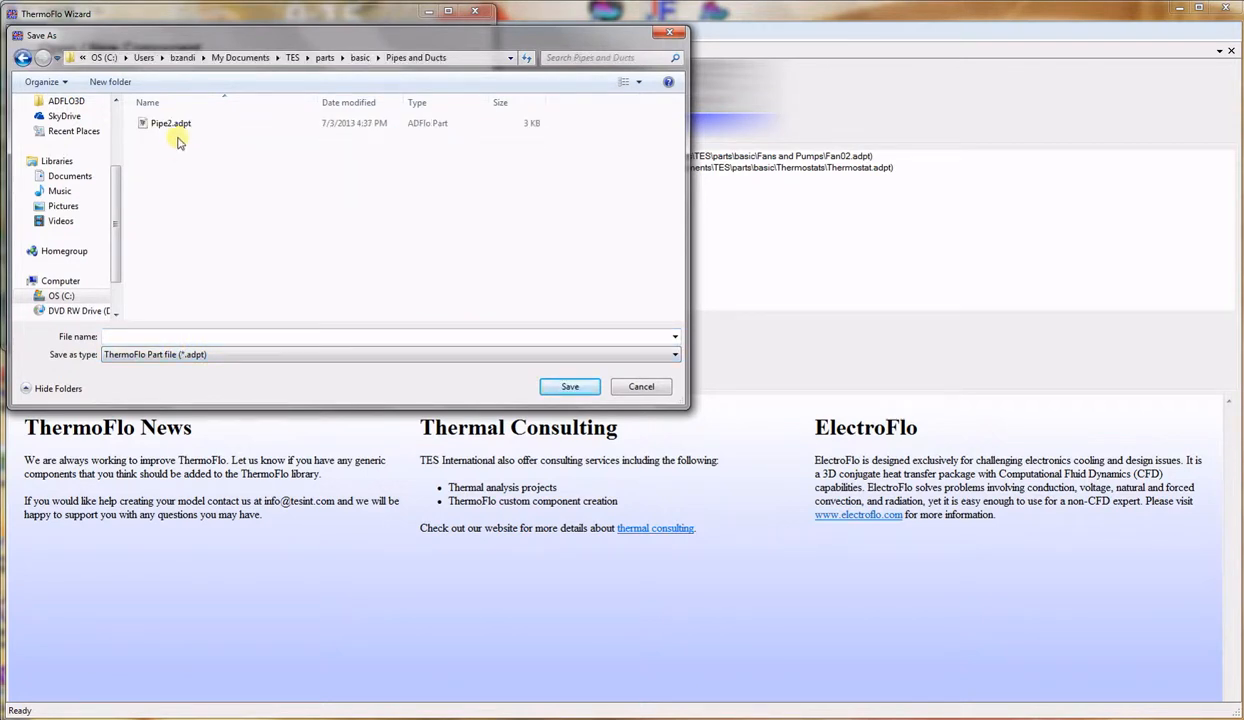
{"action": "left_click", "coordinate": [143, 336]}
{"action": "type", "text": "pip"}
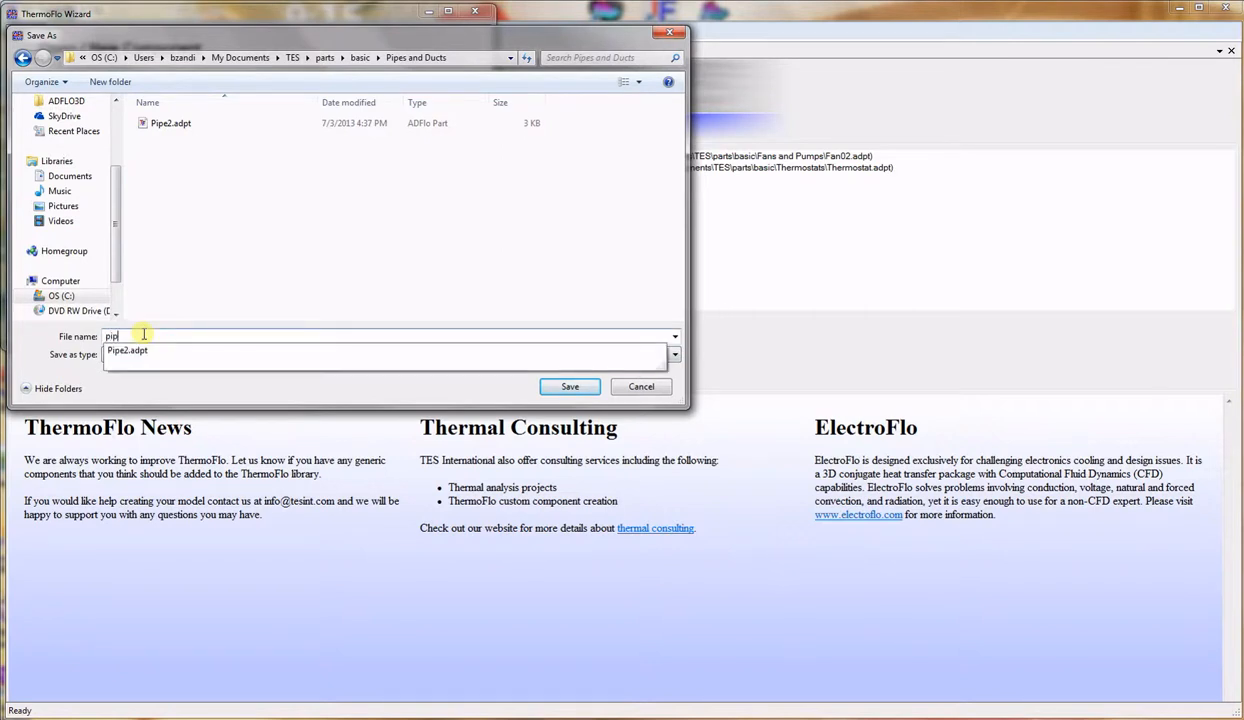
{"action": "type", "text": "eht"}
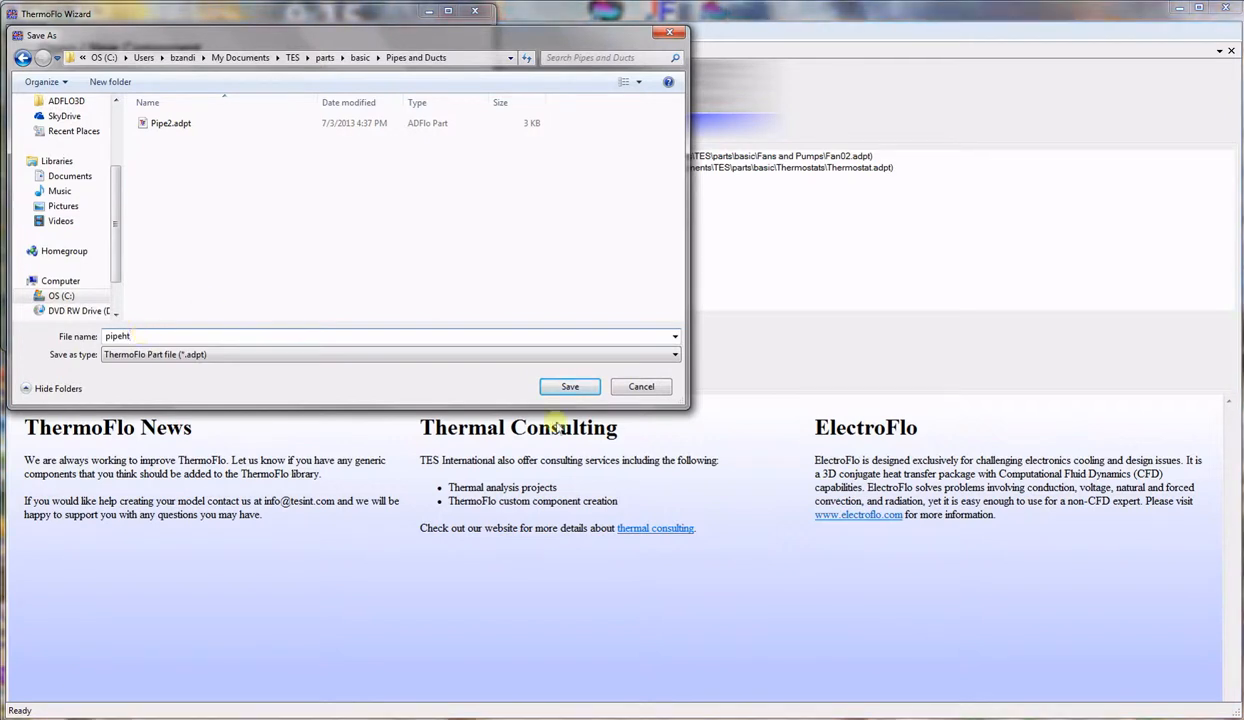
{"action": "left_click", "coordinate": [568, 387]}
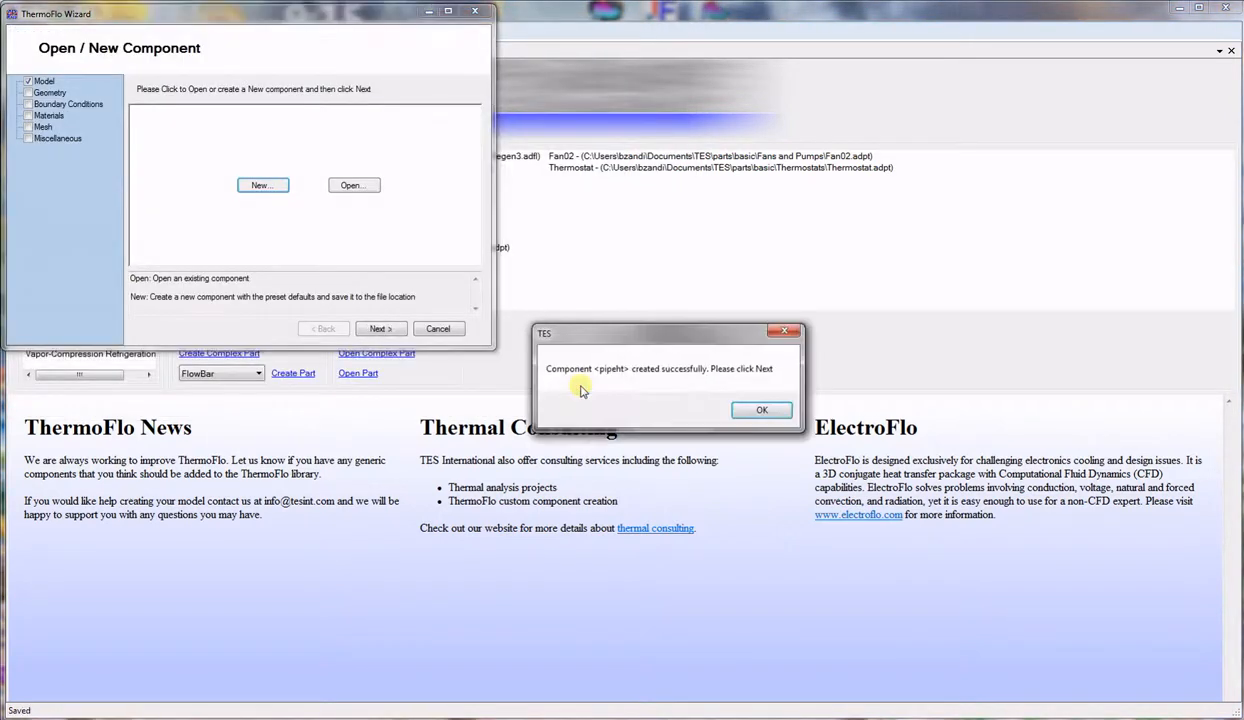
{"action": "left_click", "coordinate": [761, 408]}
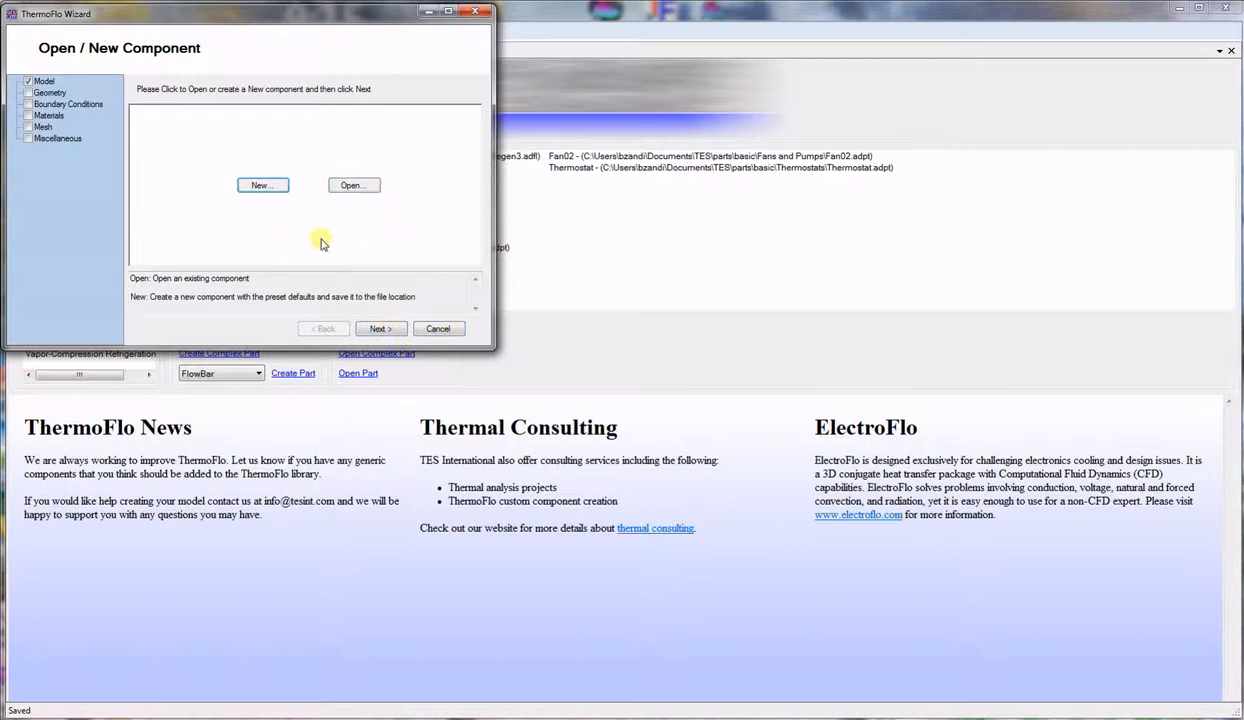
{"action": "left_click", "coordinate": [441, 331]}
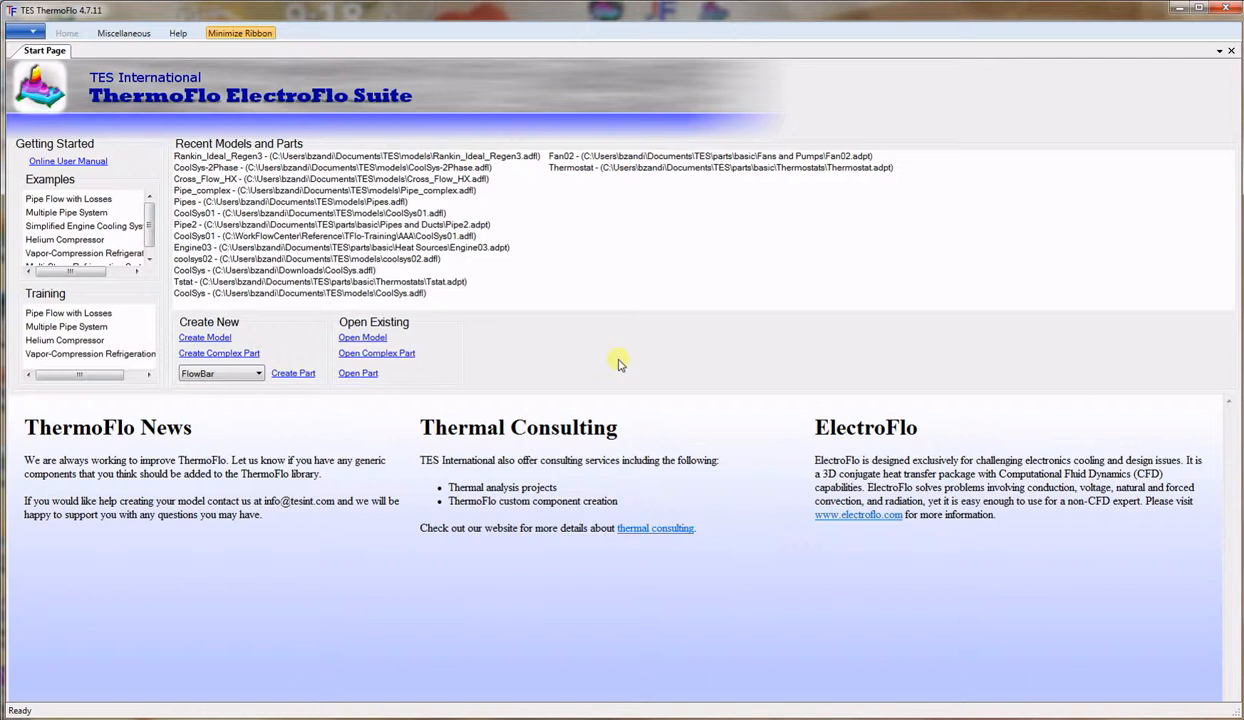
Open pipeht.adpt from basic > Pipes and Ducts in the part editor.
{"action": "left_click", "coordinate": [358, 374]}
{"action": "double_click", "coordinate": [158, 135]}
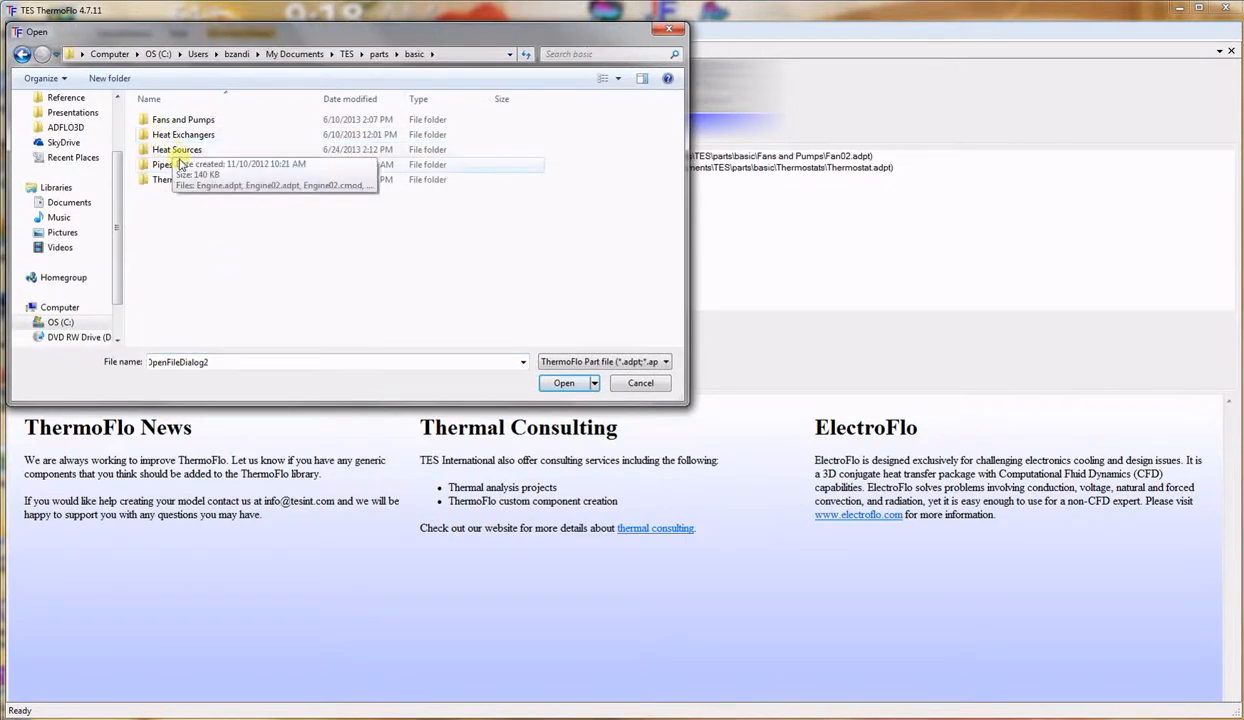
{"action": "double_click", "coordinate": [165, 165]}
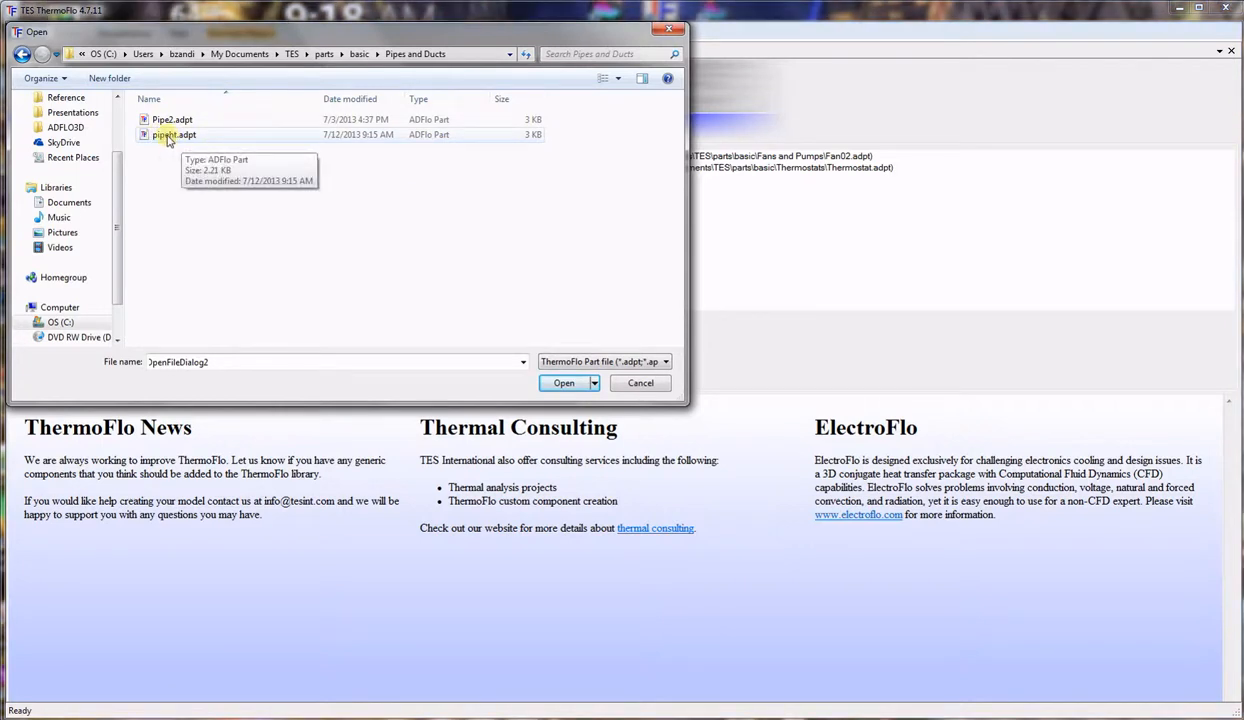
{"action": "double_click", "coordinate": [168, 138]}
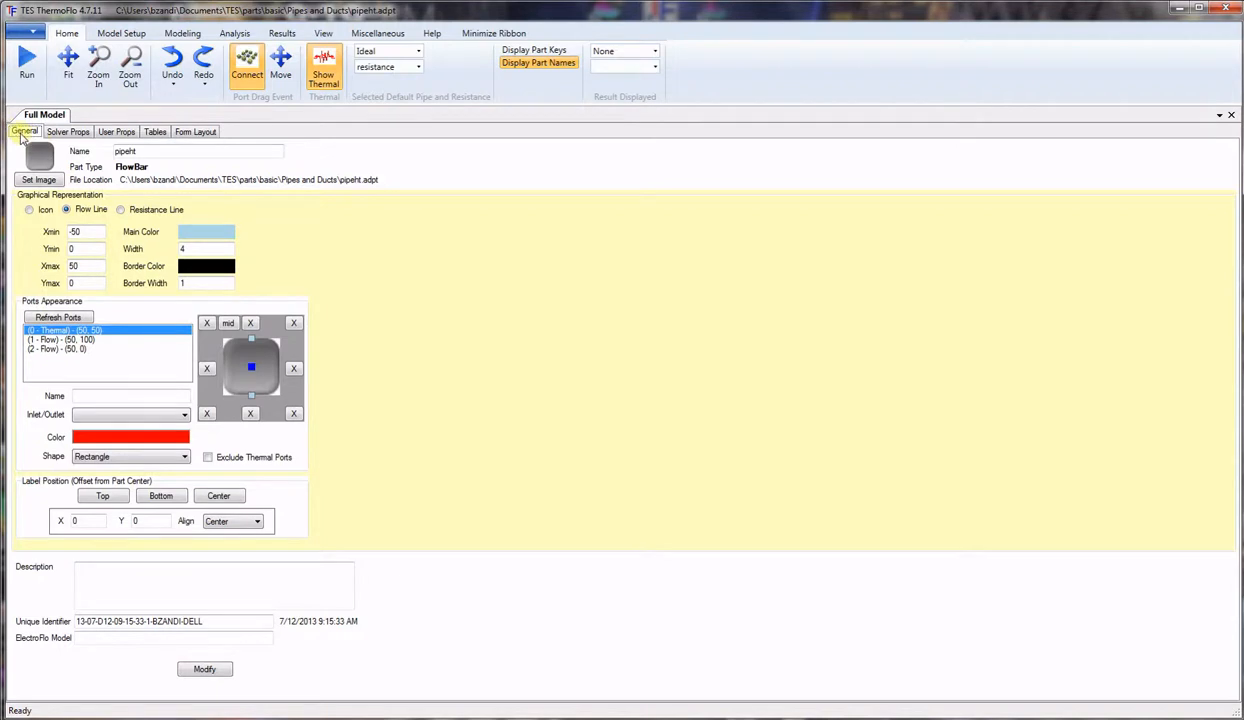
{"action": "left_click", "coordinate": [38, 181]}
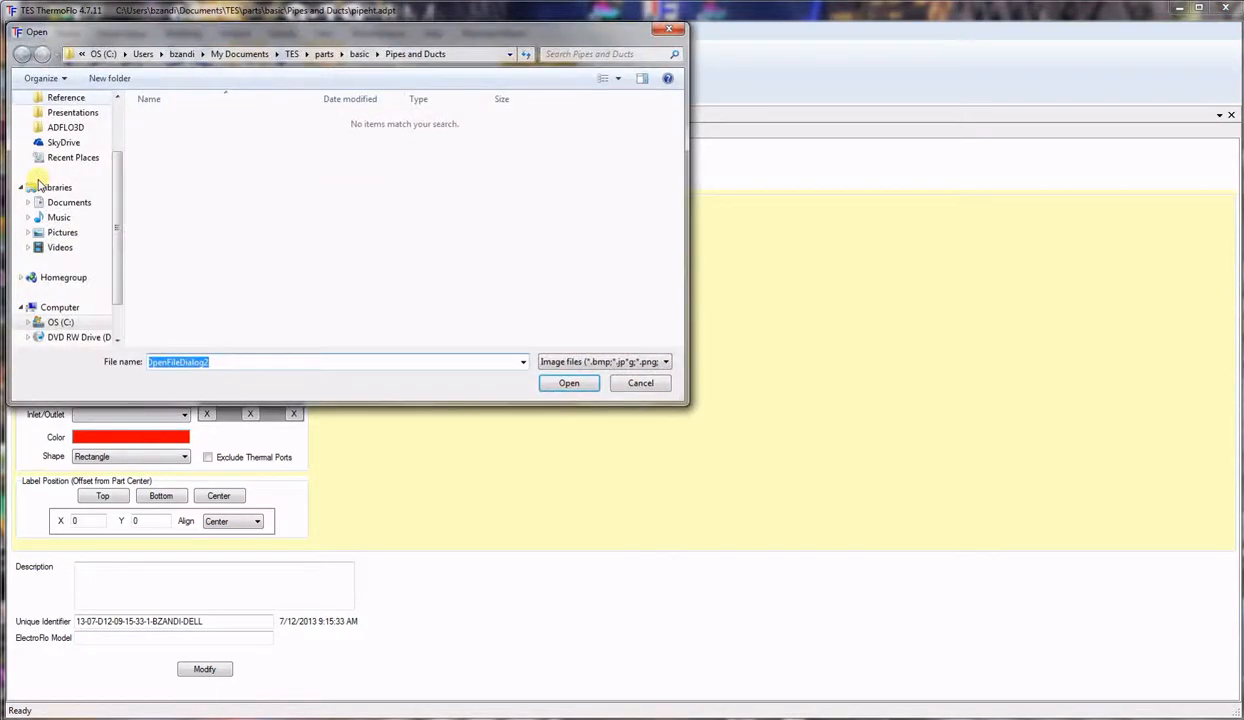
Pick Pipe.bmp from the TES images folder as the part's icon image.
{"action": "left_click", "coordinate": [293, 55]}
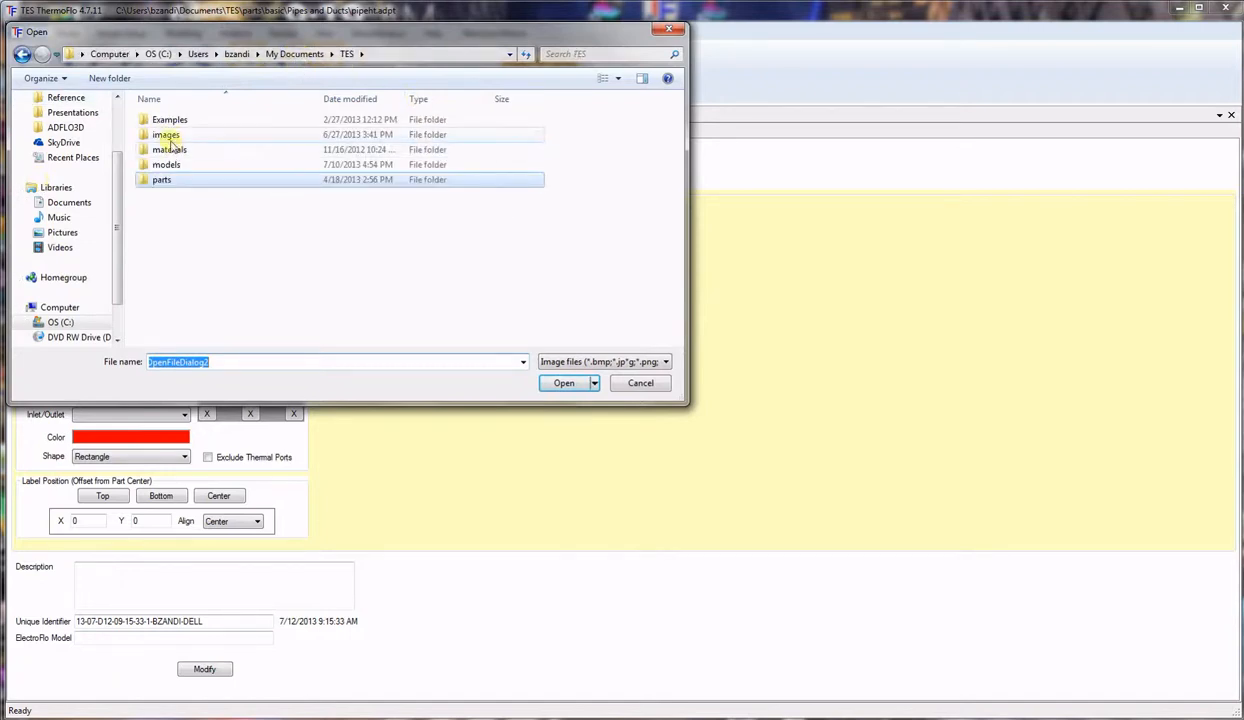
{"action": "double_click", "coordinate": [166, 134]}
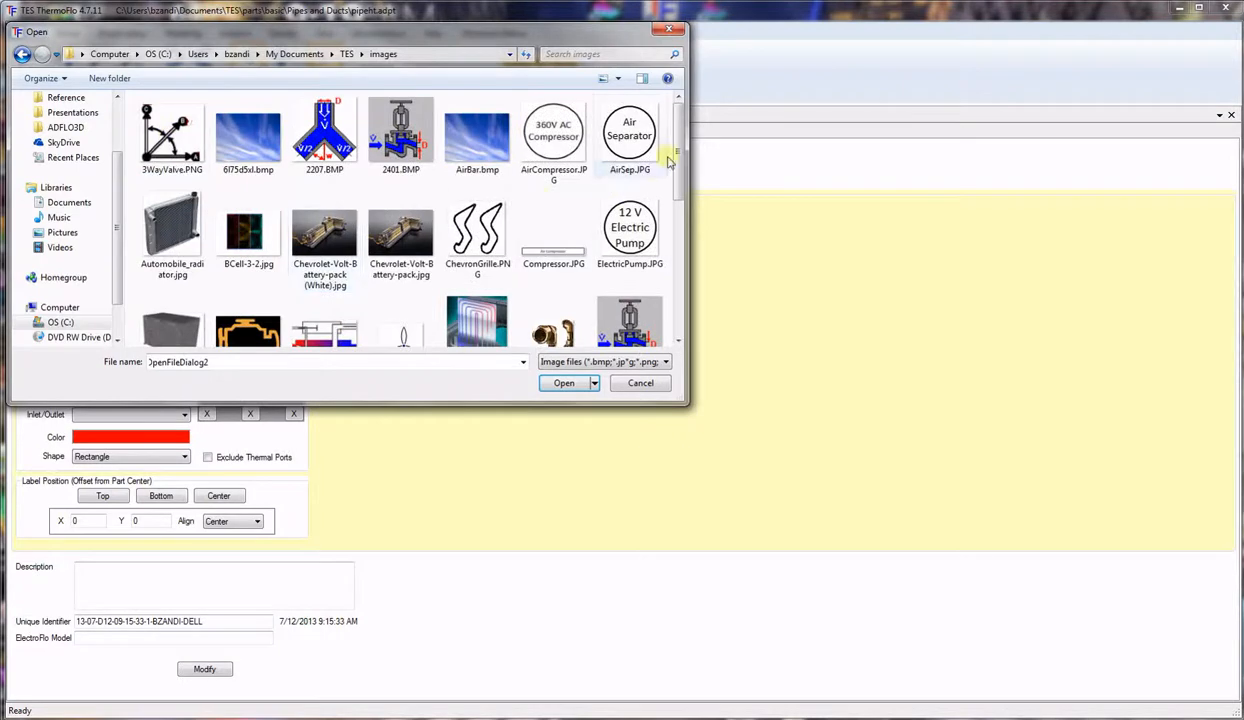
{"action": "left_click_drag", "start_coordinate": [672, 155], "coordinate": [703, 245]}
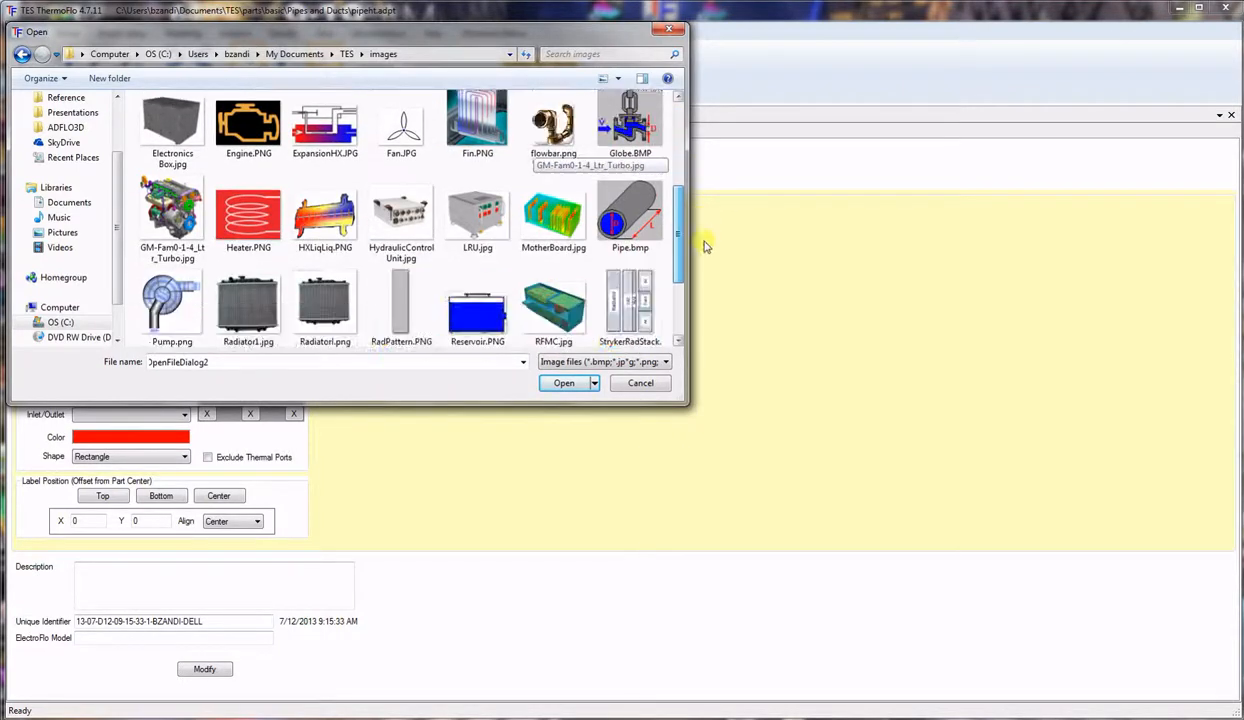
{"action": "left_click", "coordinate": [623, 218]}
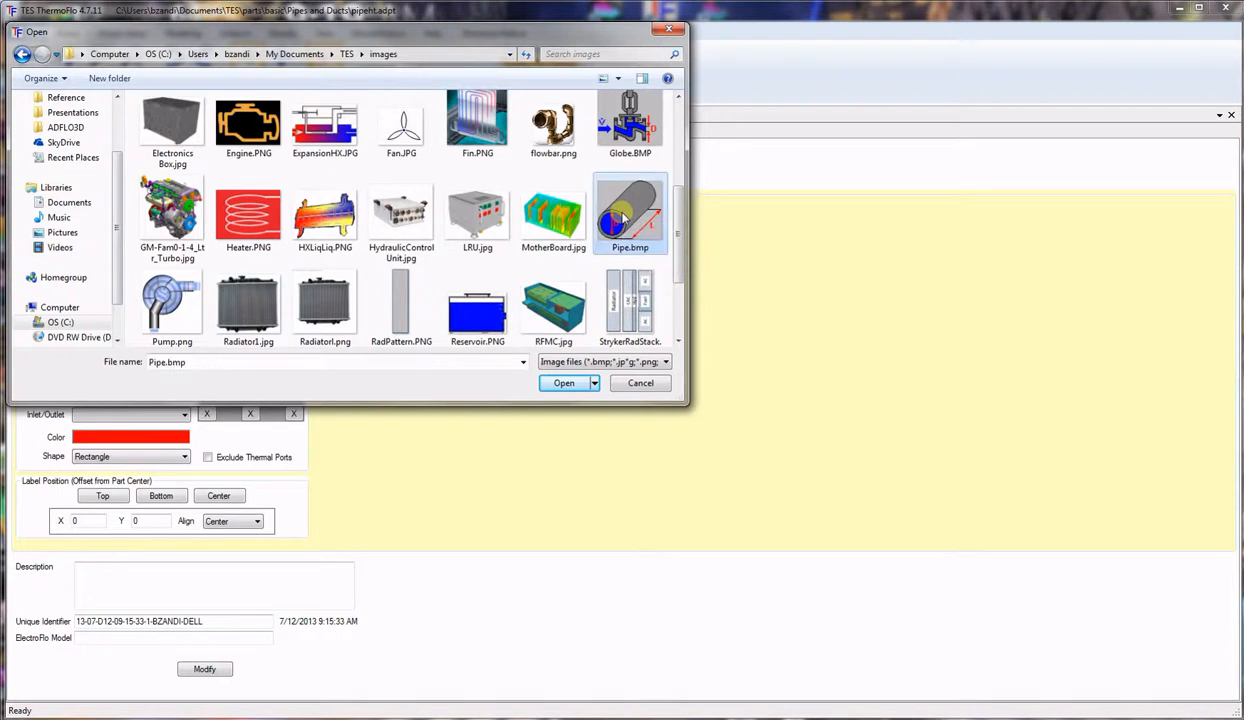
{"action": "left_click", "coordinate": [563, 384]}
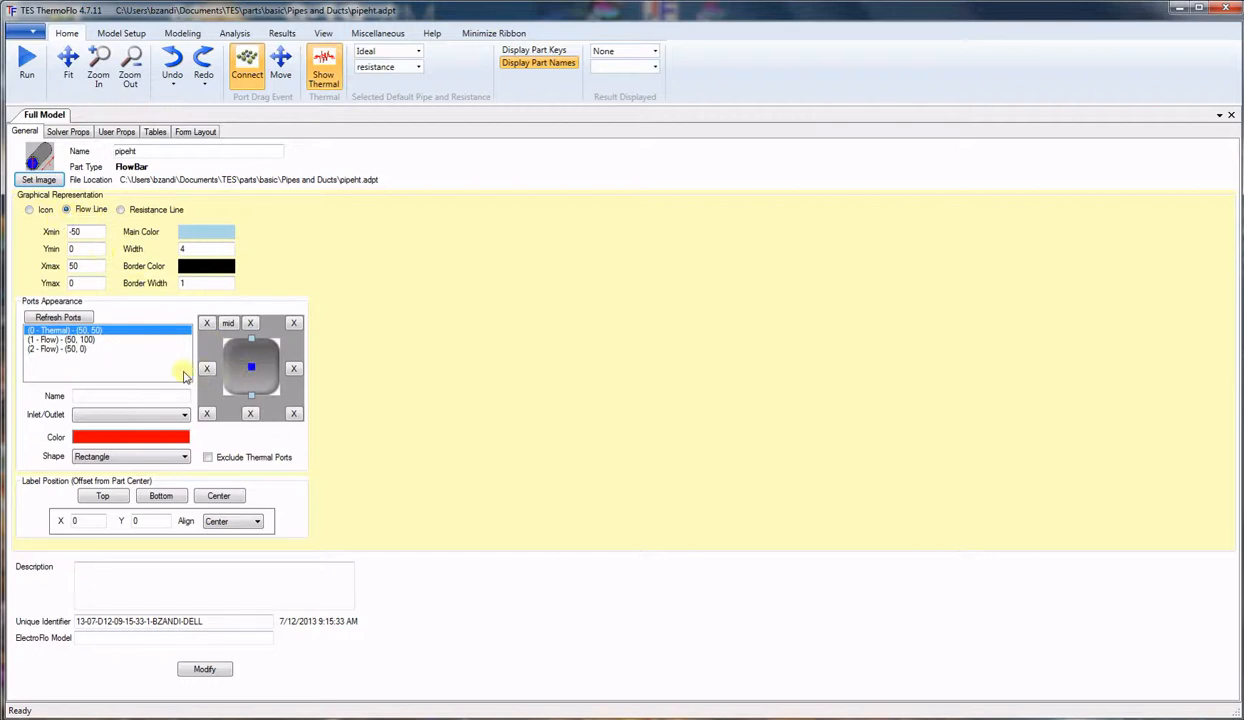
Move flow port 2 to the left side of the pipe image and apply the change.
{"action": "left_click", "coordinate": [47, 340]}
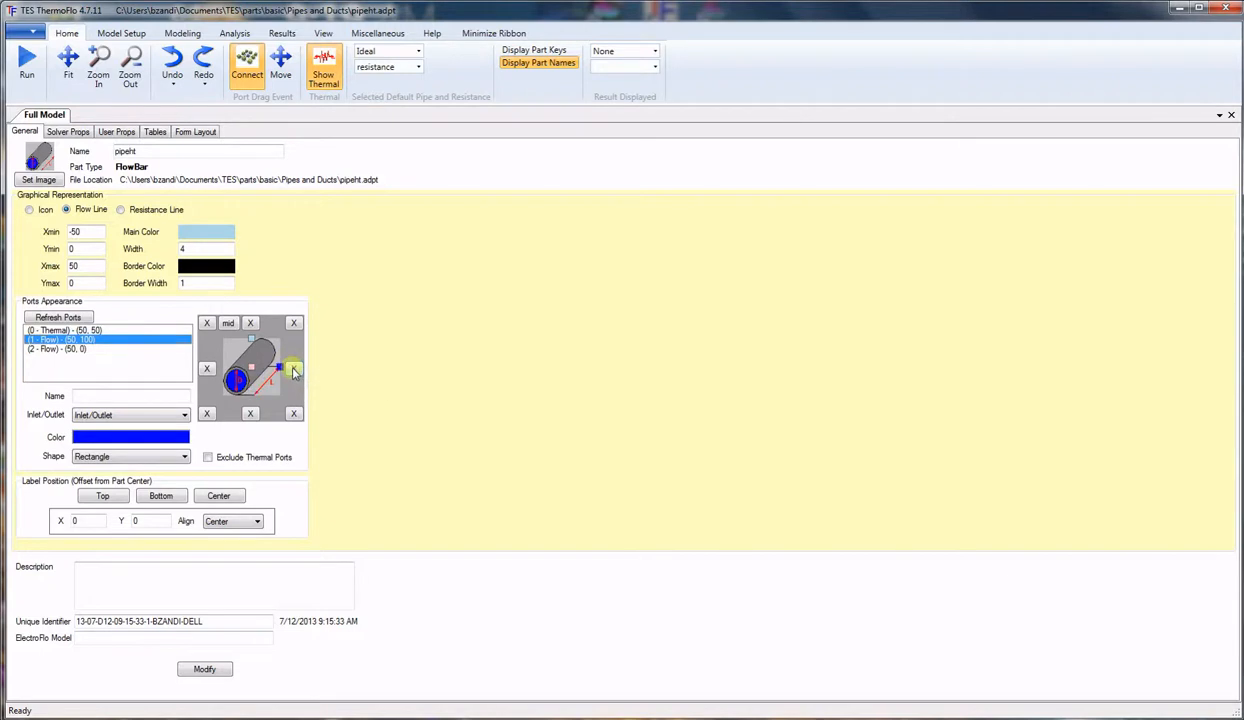
{"action": "left_click", "coordinate": [53, 348]}
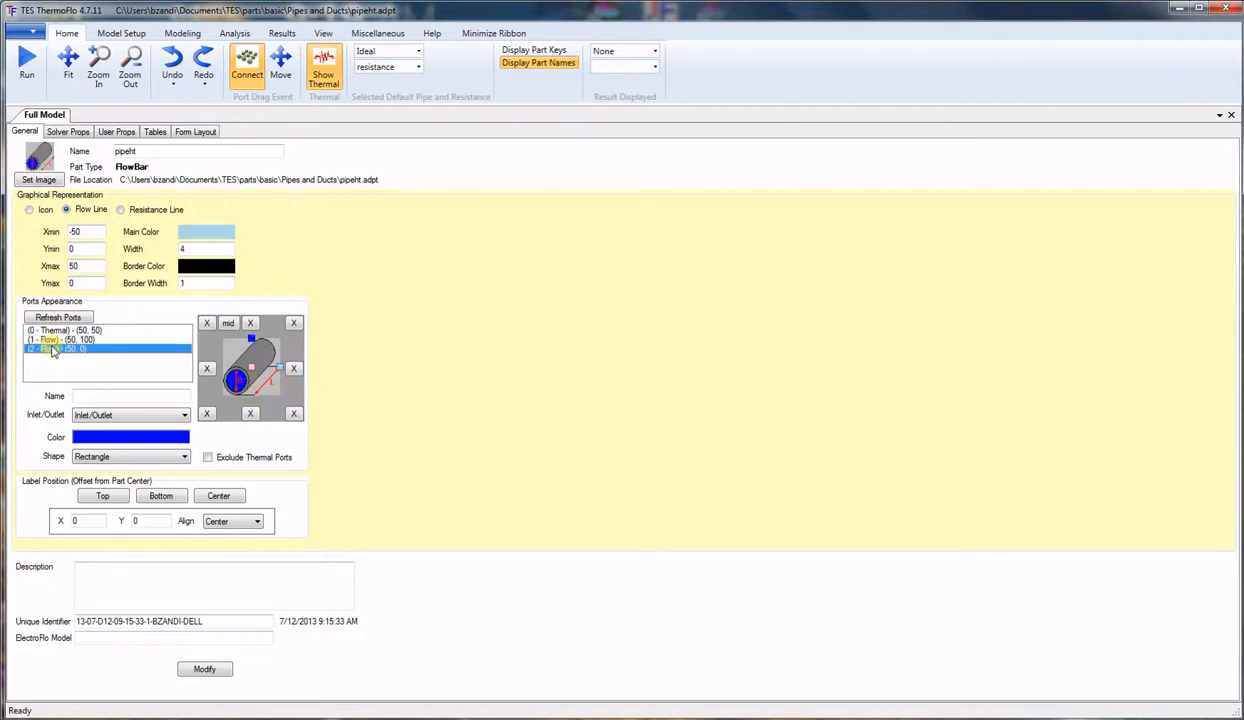
{"action": "left_click", "coordinate": [207, 369]}
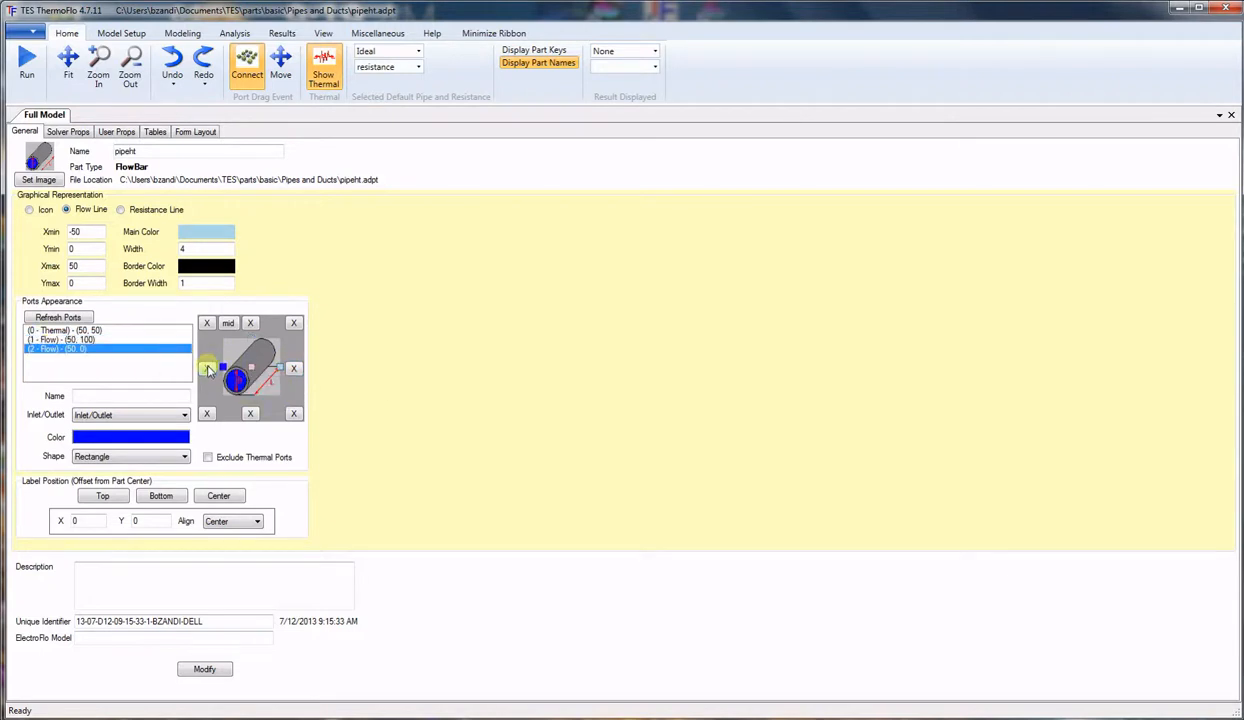
{"action": "left_click", "coordinate": [205, 671]}
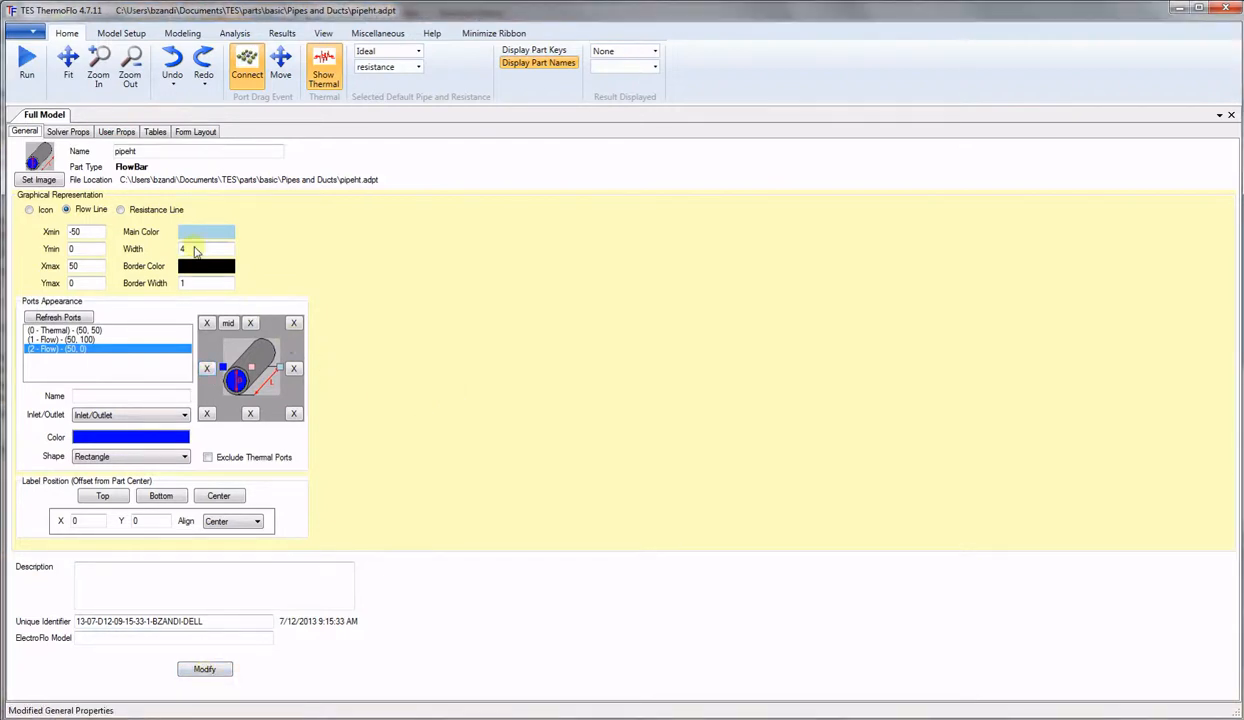
{"action": "left_click", "coordinate": [110, 133]}
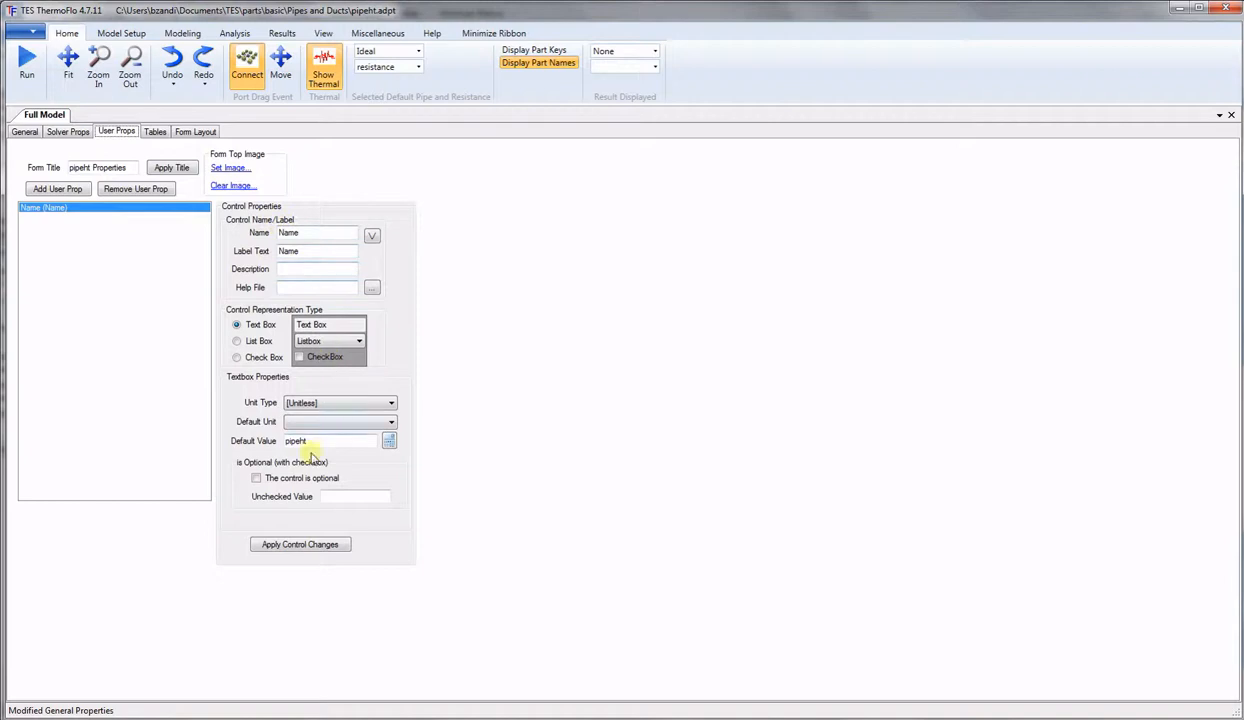
Change the Name property's default from pipeht to Pipe, apply it, and add a user property.
{"action": "left_click_drag", "start_coordinate": [318, 440], "coordinate": [241, 441]}
{"action": "type", "text": "P"}
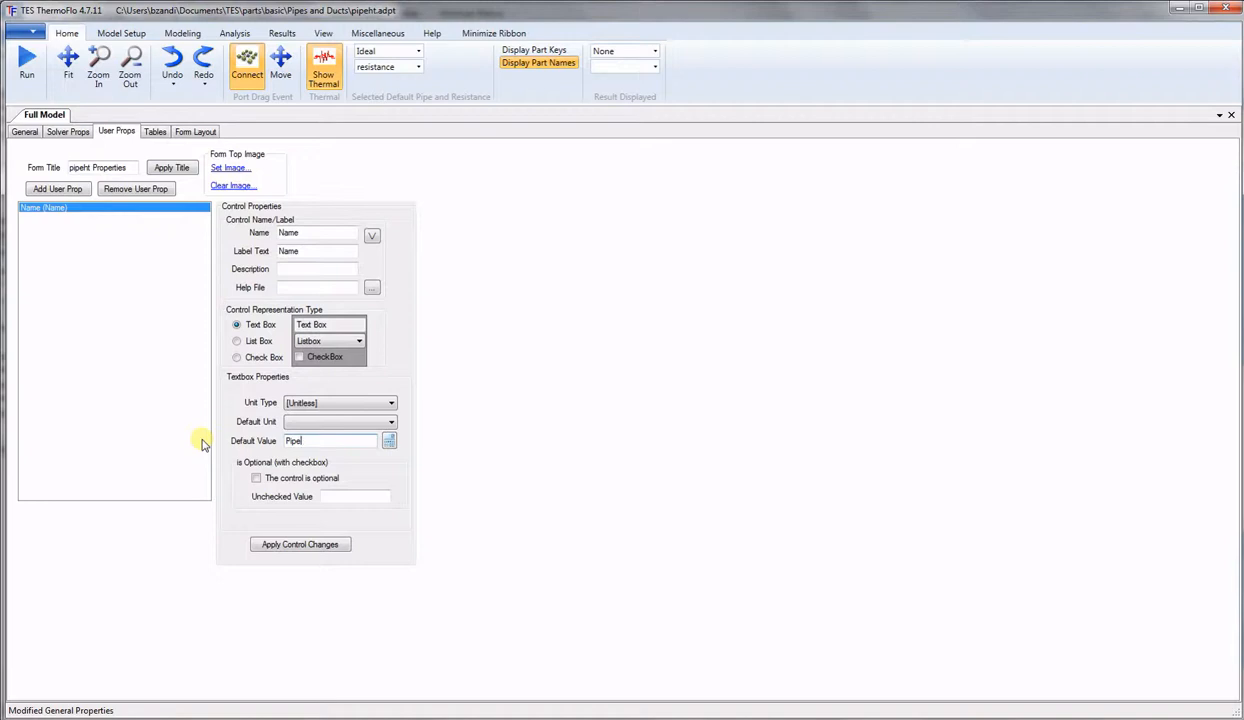
{"action": "left_click", "coordinate": [299, 546]}
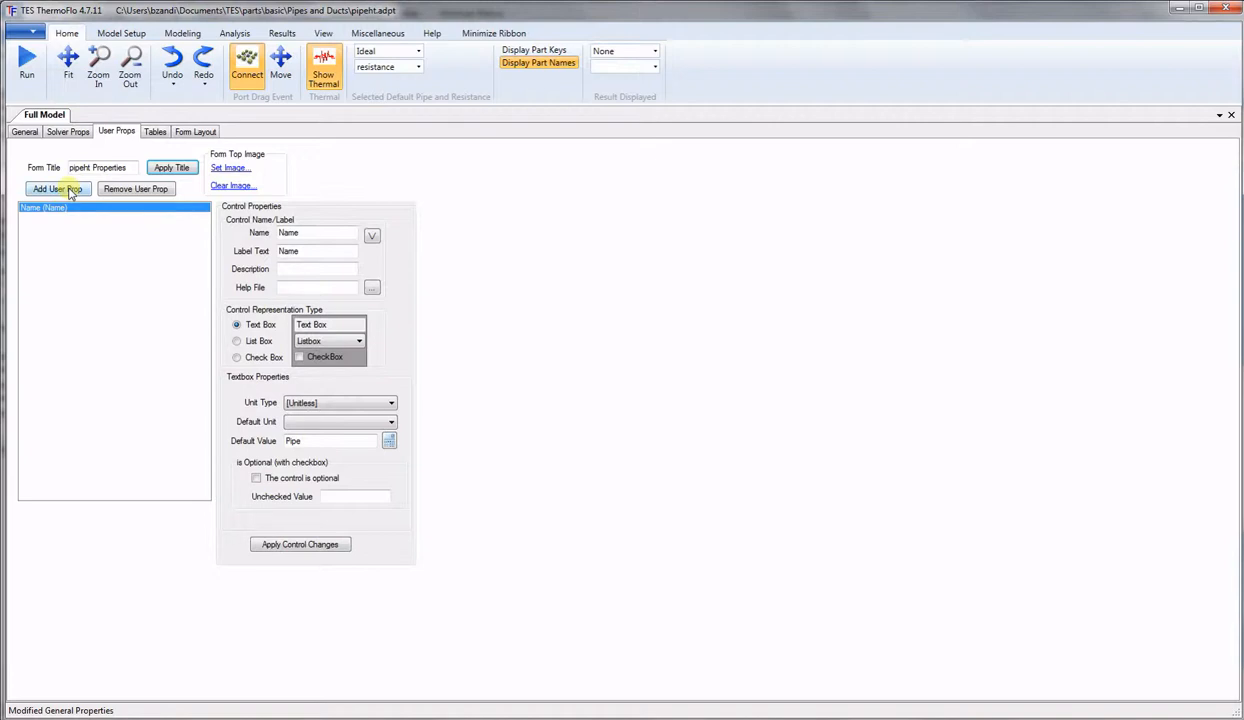
{"action": "left_click", "coordinate": [70, 190]}
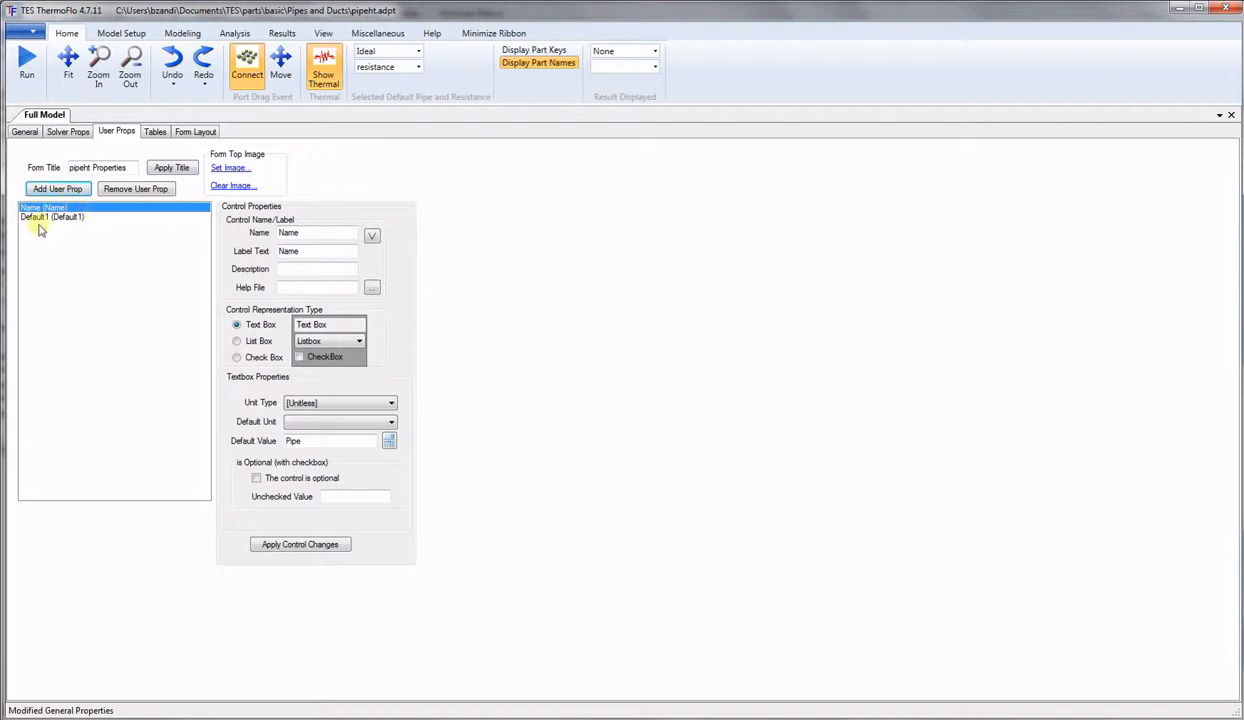
Rename the new Default1 property to L with the label Length.
{"action": "left_click", "coordinate": [41, 221]}
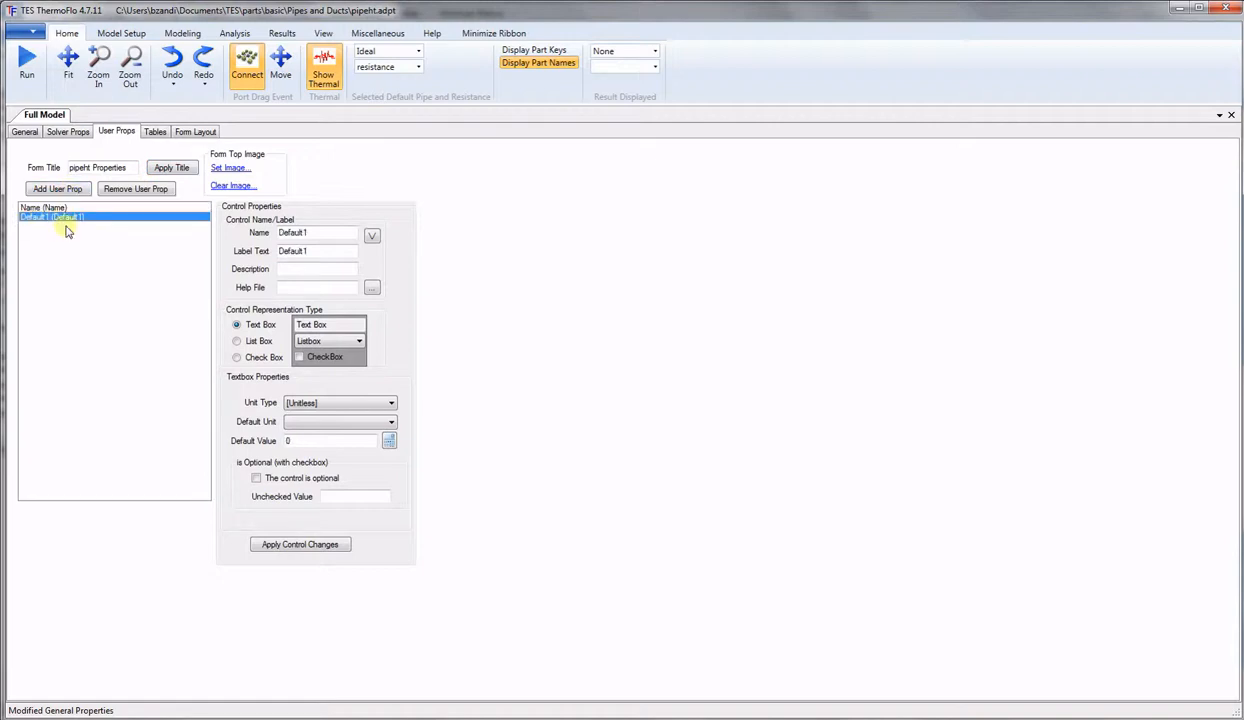
{"action": "left_click_drag", "start_coordinate": [335, 235], "coordinate": [208, 233]}
{"action": "type", "text": "L"}
{"action": "left_click_drag", "start_coordinate": [333, 250], "coordinate": [191, 245]}
{"action": "type", "text": "L"}
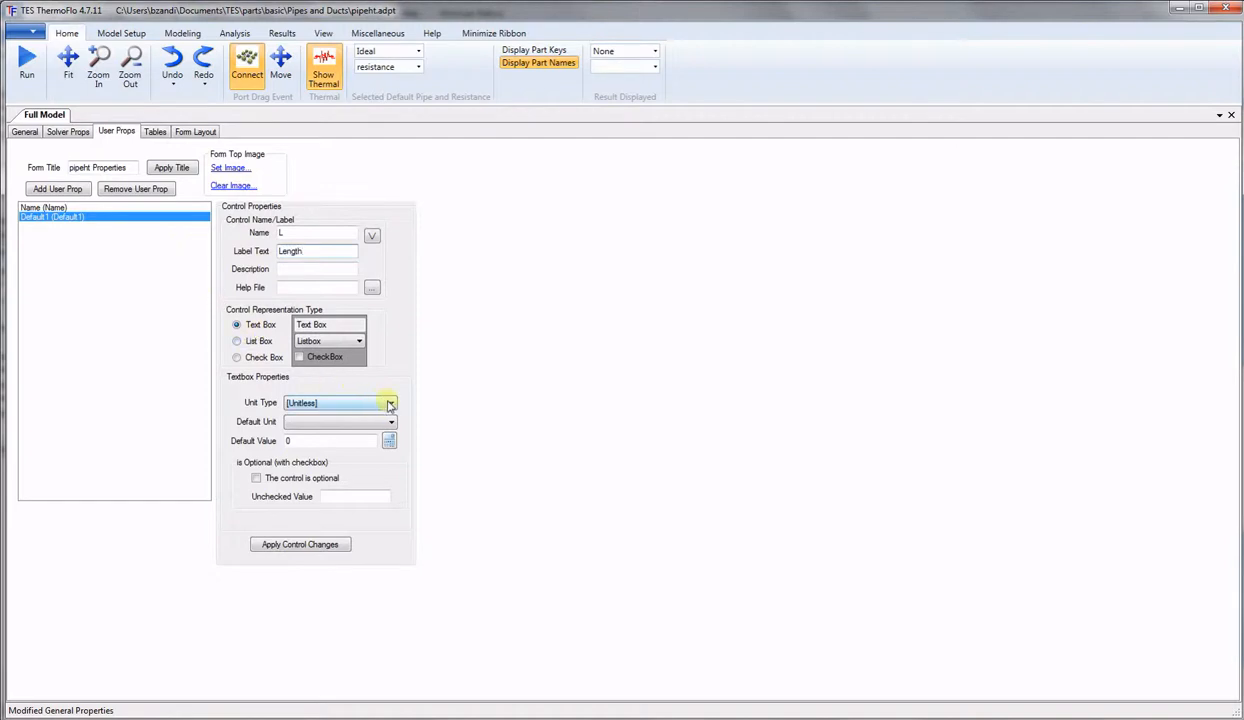
Make L a Length unit type in Foot defaulting to 3, then add another property.
{"action": "left_click", "coordinate": [389, 402]}
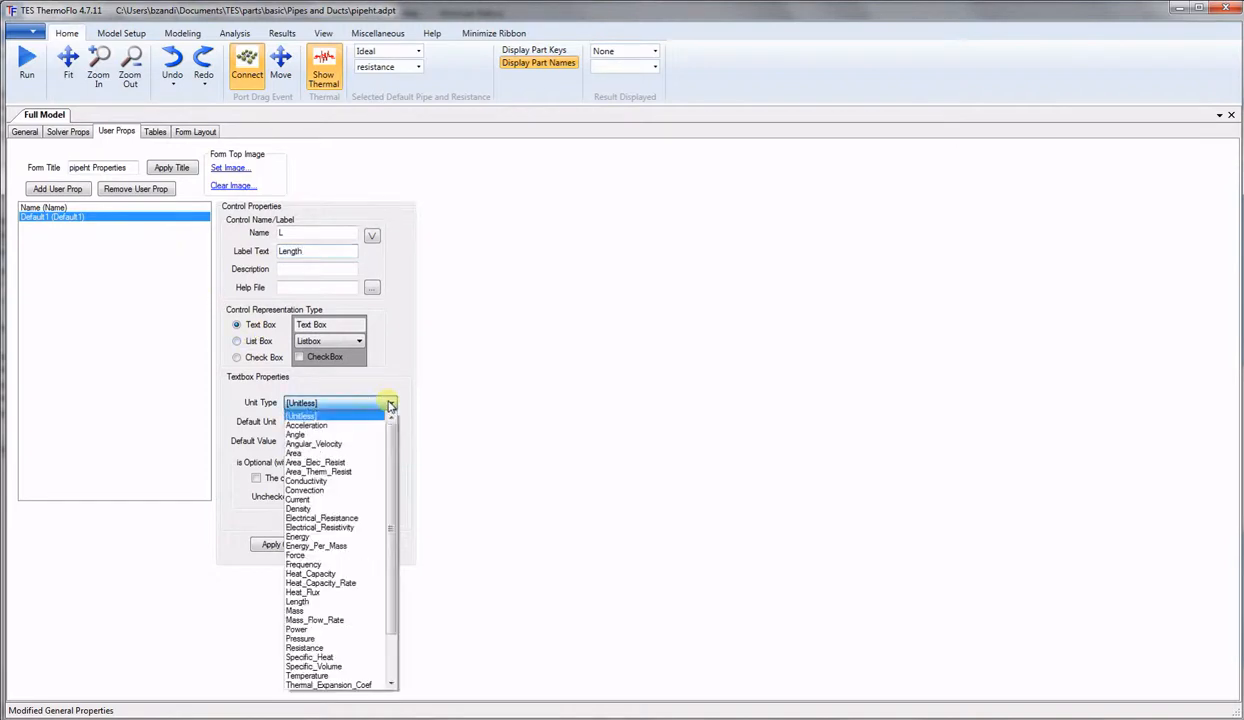
{"action": "left_click", "coordinate": [297, 601]}
{"action": "left_click", "coordinate": [387, 422]}
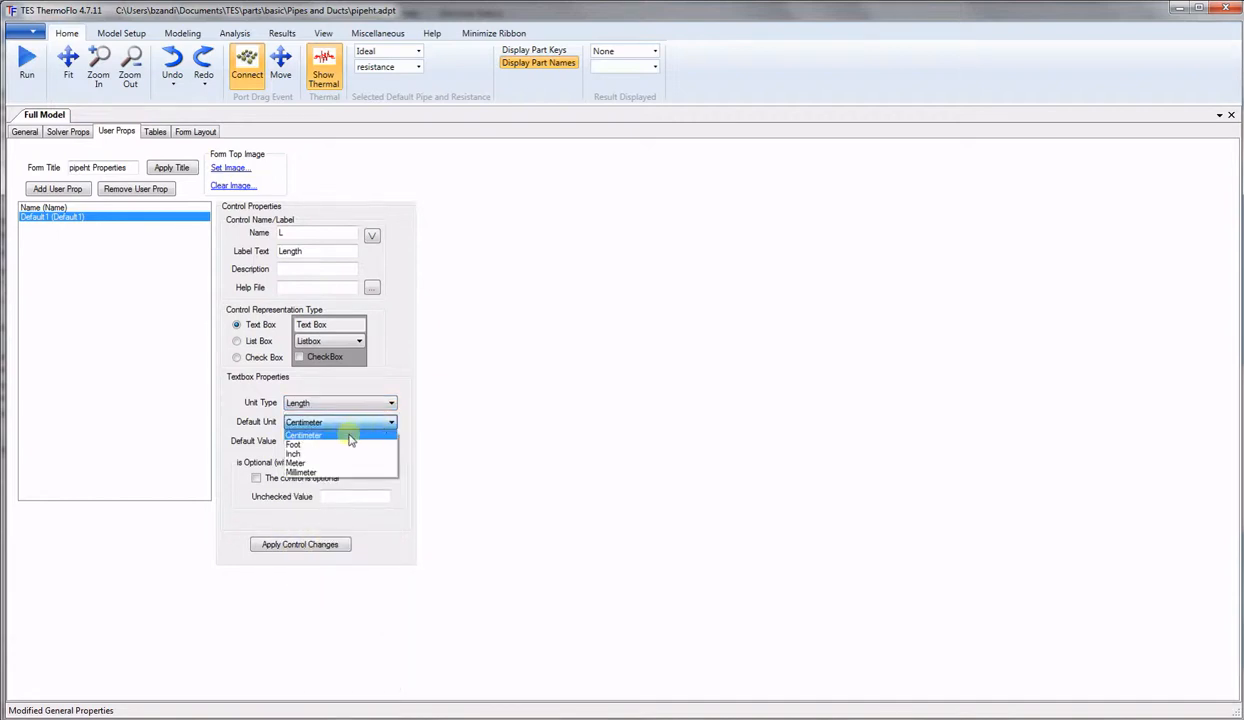
{"action": "left_click", "coordinate": [330, 439]}
{"action": "type", "text": "3"}
{"action": "left_click", "coordinate": [301, 545]}
{"action": "left_click", "coordinate": [62, 189]}
{"action": "left_click", "coordinate": [43, 227]}
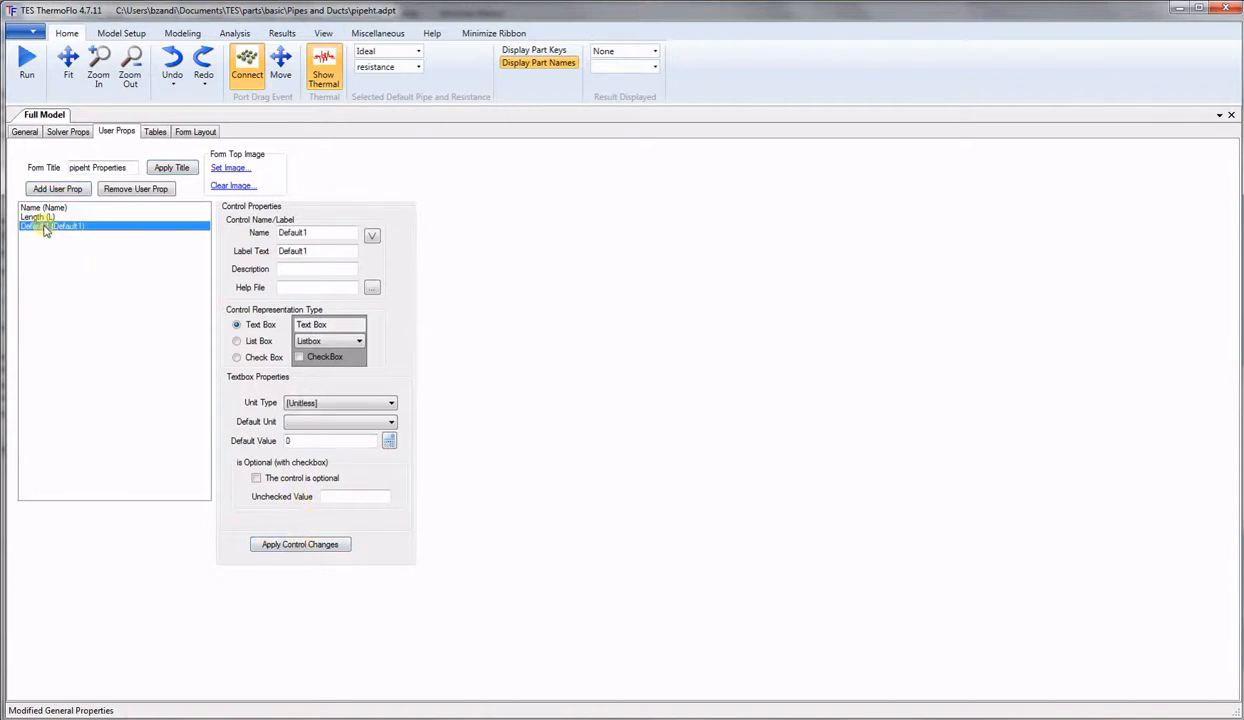
Define Diameter (D) as a Length property in Inch with default value 2.
{"action": "left_click_drag", "start_coordinate": [314, 232], "coordinate": [200, 232]}
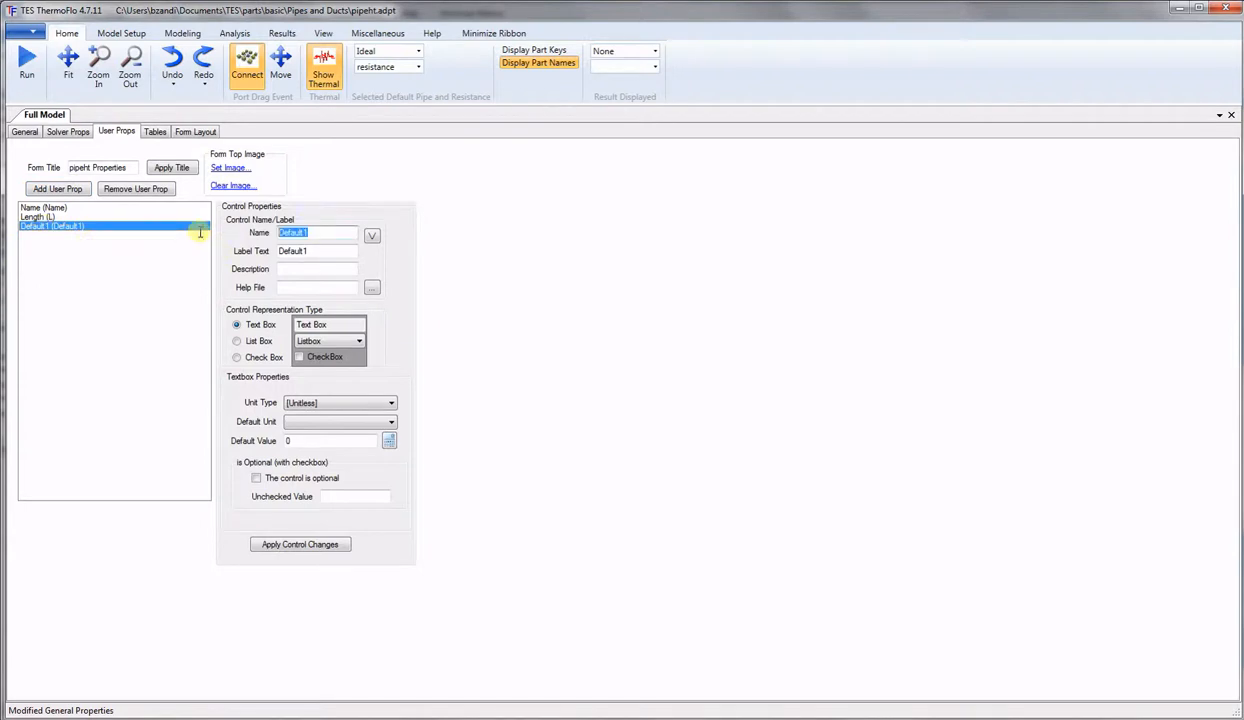
{"action": "type", "text": "D"}
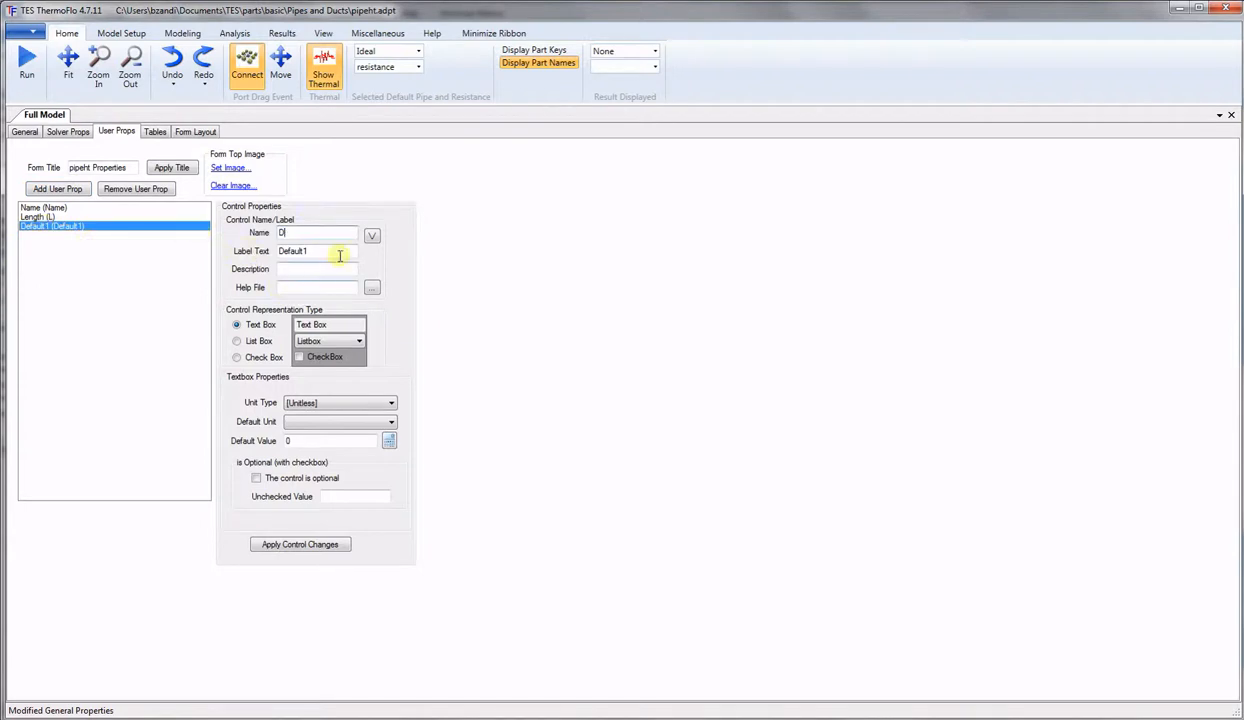
{"action": "left_click_drag", "start_coordinate": [311, 251], "coordinate": [212, 257]}
{"action": "type", "text": "Diameter"}
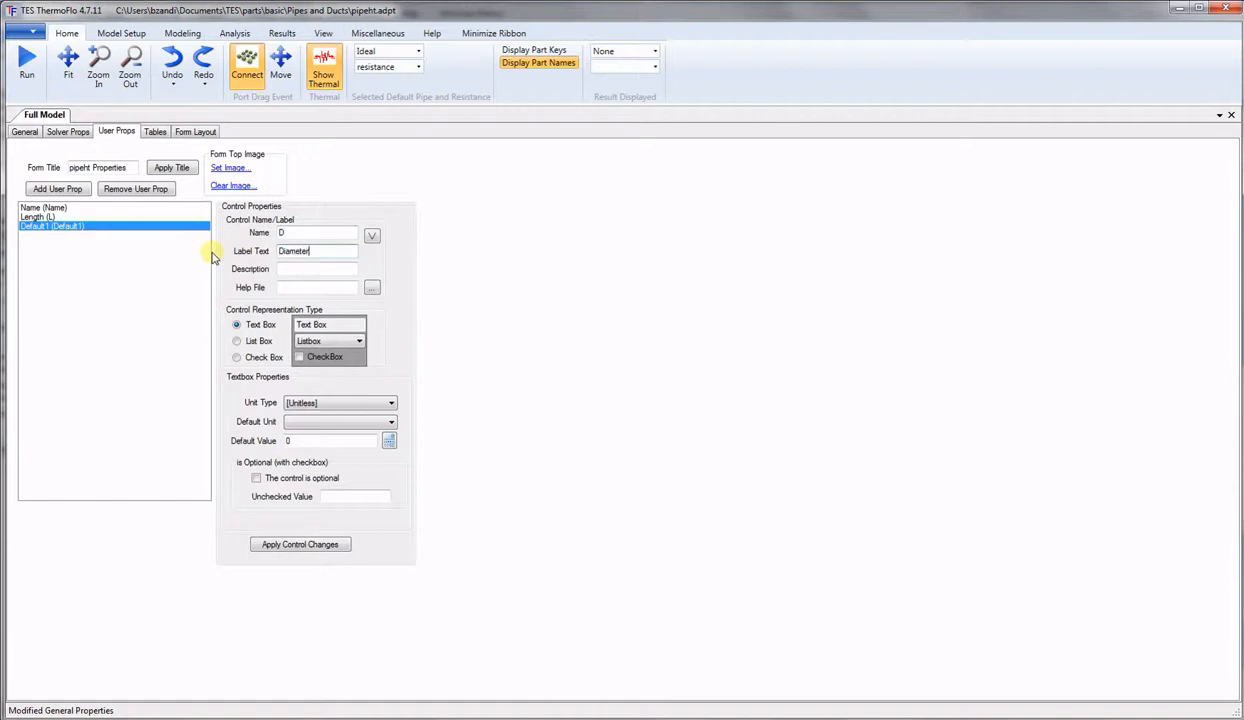
{"action": "left_click", "coordinate": [367, 404]}
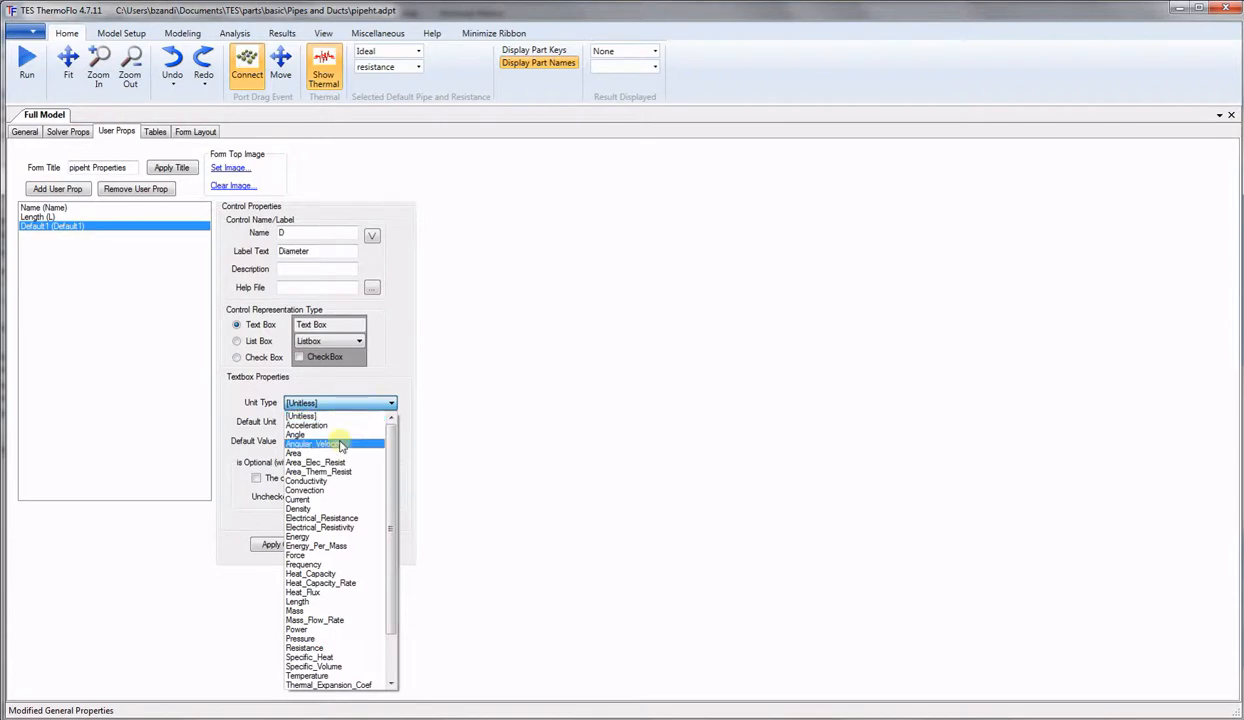
{"action": "left_click", "coordinate": [311, 605]}
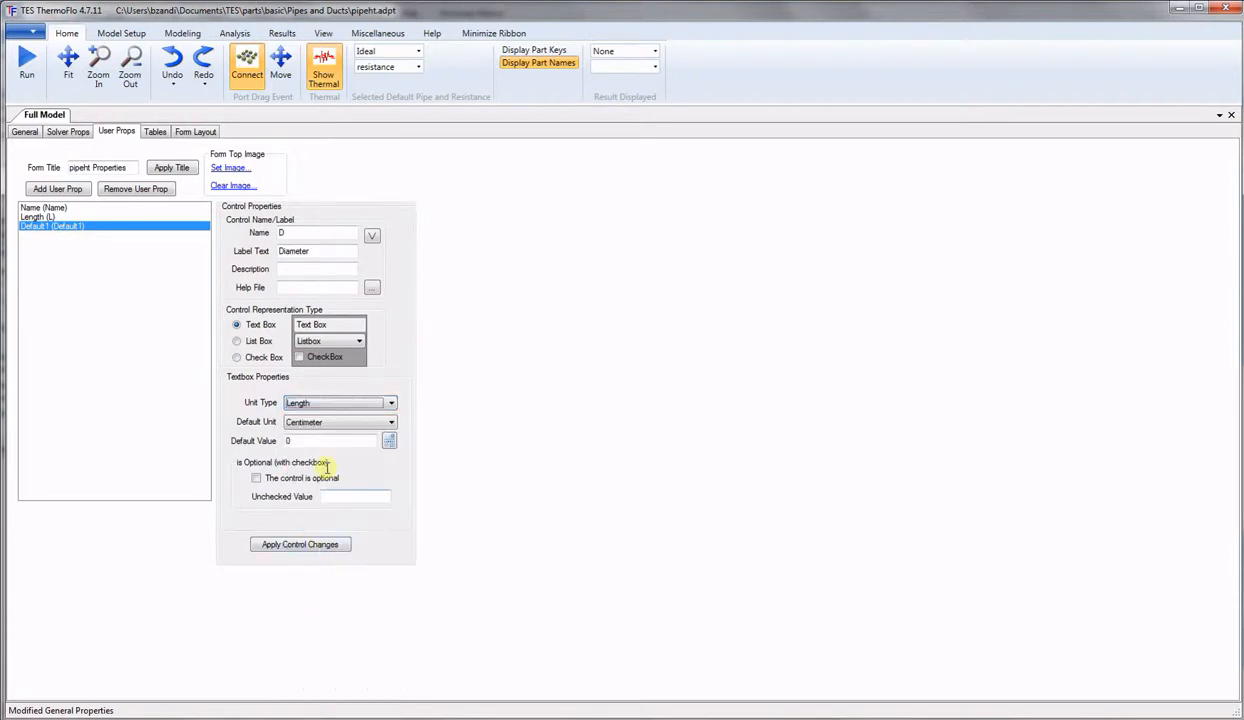
{"action": "left_click", "coordinate": [333, 422]}
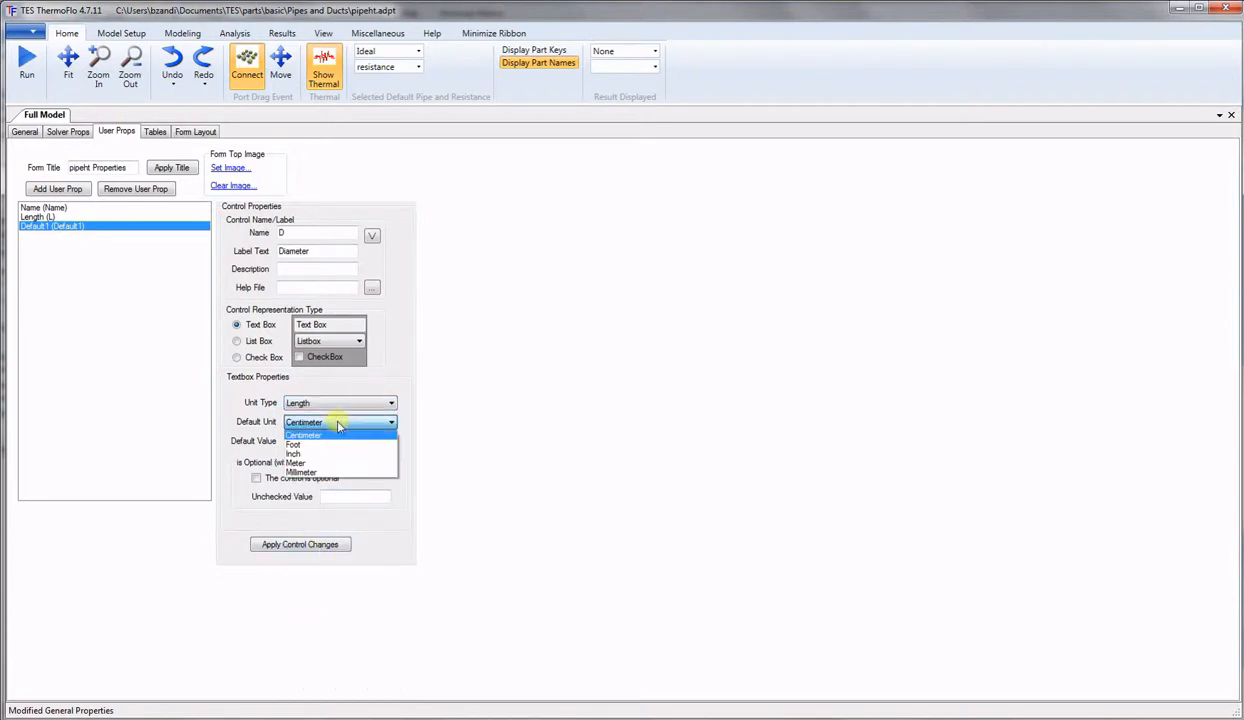
{"action": "left_click", "coordinate": [298, 455]}
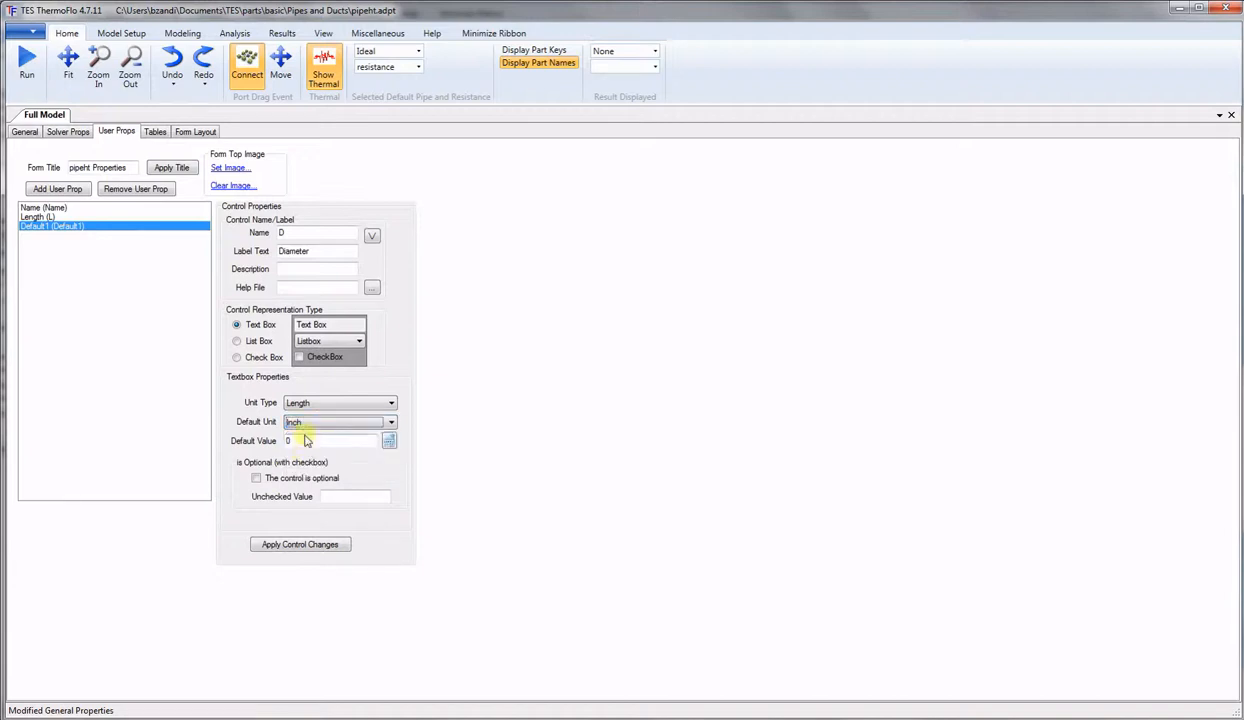
{"action": "left_click_drag", "start_coordinate": [298, 440], "coordinate": [276, 440]}
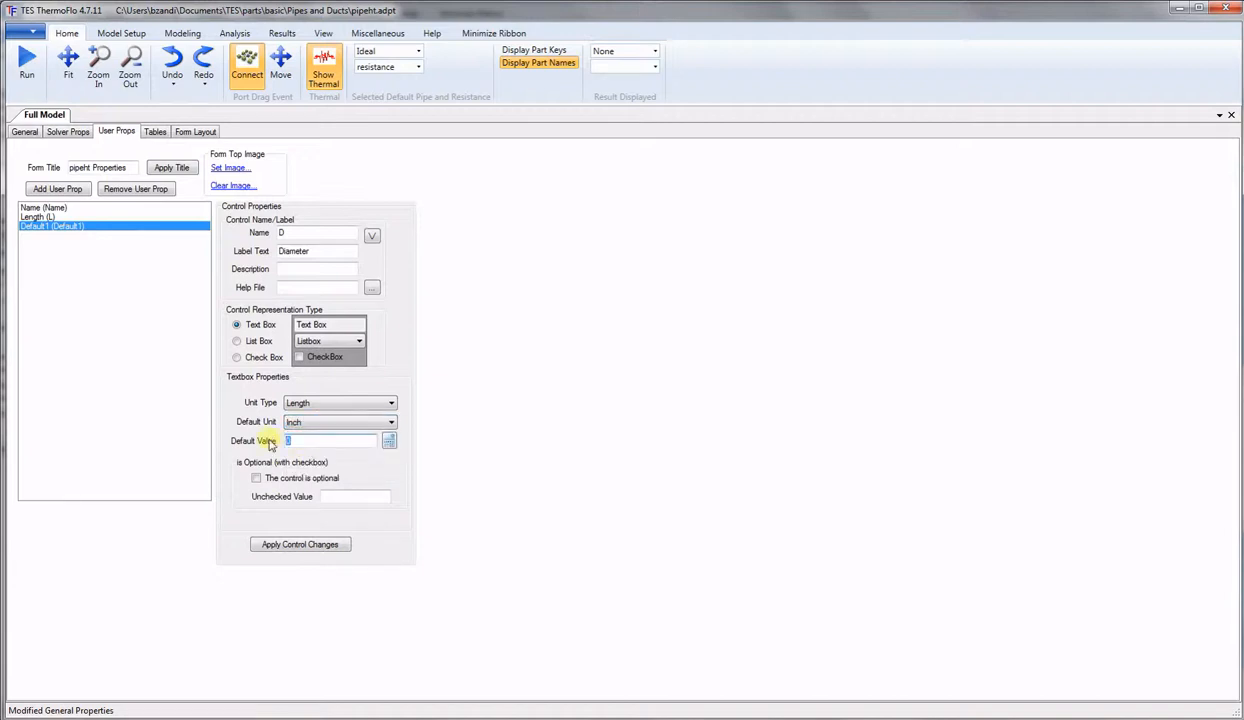
{"action": "type", "text": "2"}
{"action": "left_click", "coordinate": [307, 545]}
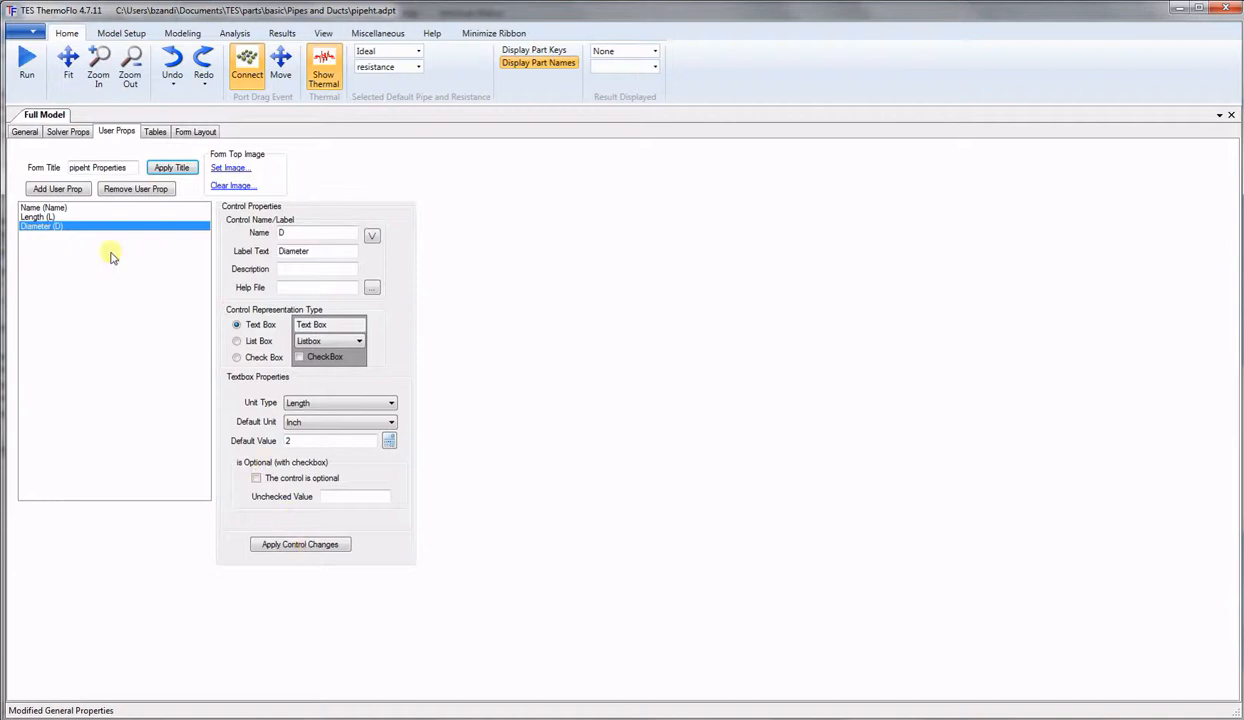
Add another user property and start renaming it Material.
{"action": "left_click", "coordinate": [79, 191]}
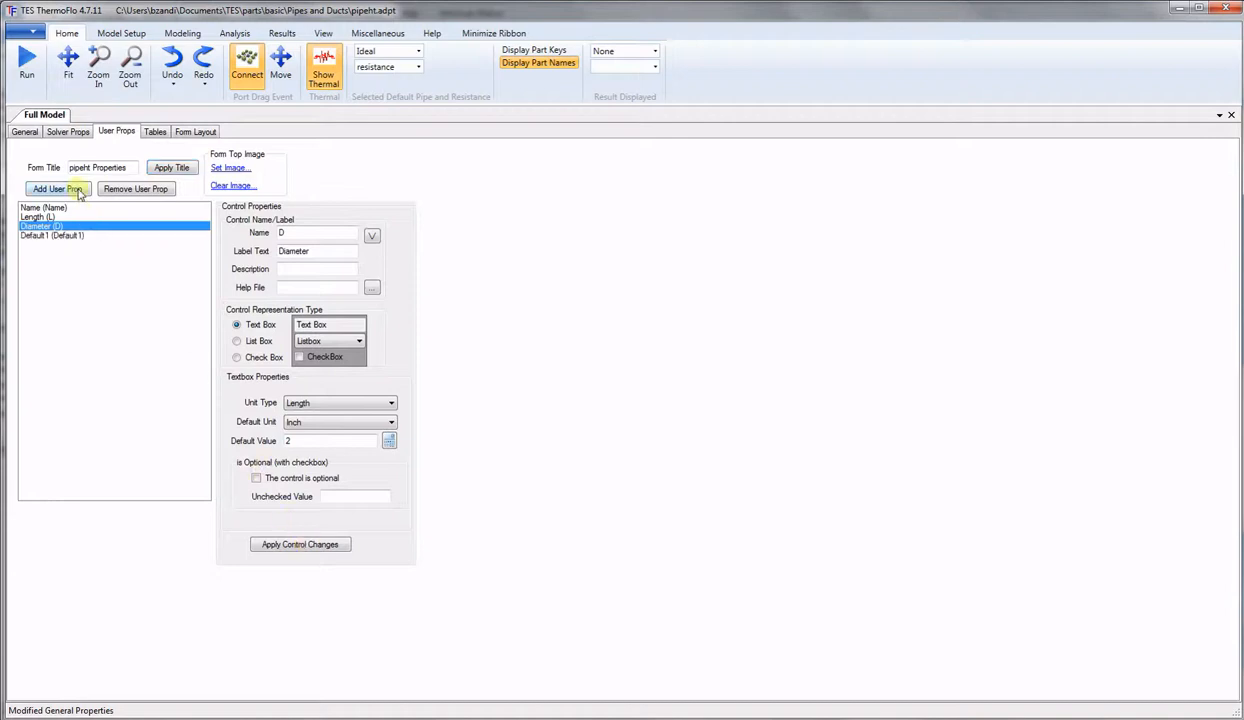
{"action": "left_click", "coordinate": [41, 236]}
{"action": "left_click_drag", "start_coordinate": [322, 233], "coordinate": [245, 242]}
{"action": "type", "text": "Material"}
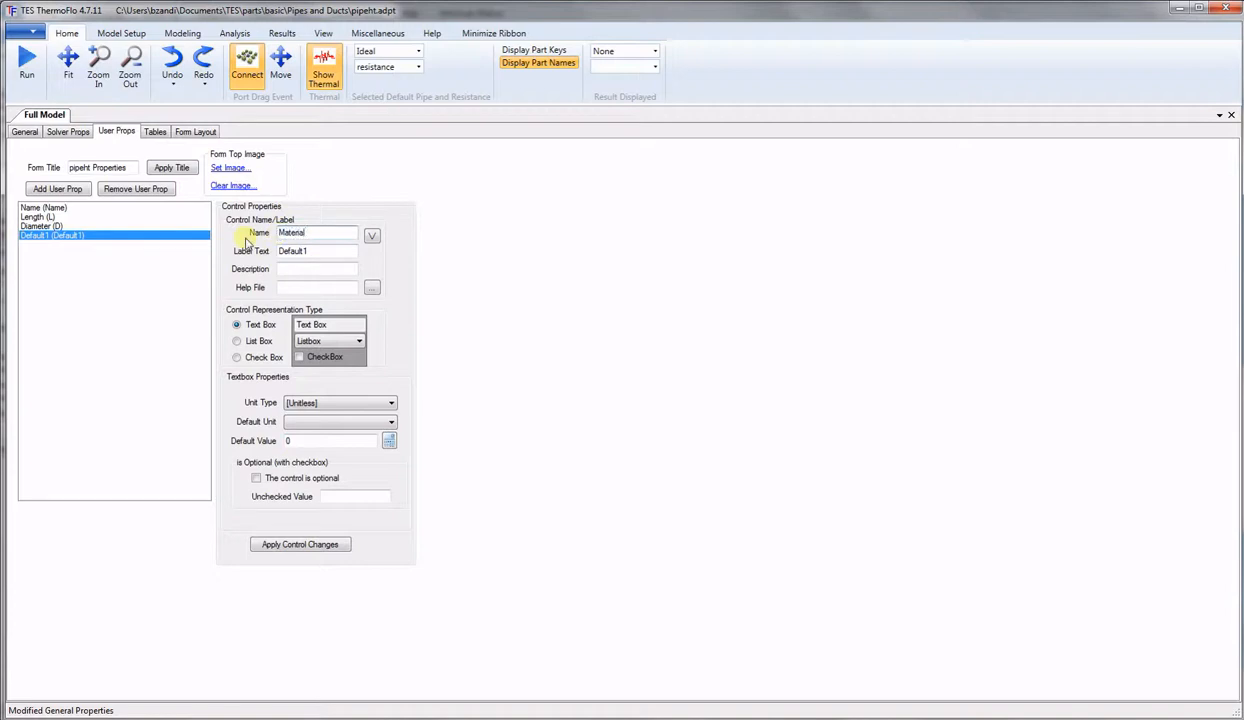
Label the property Material, make it a List Box, and add the No Solid choice.
{"action": "left_click_drag", "start_coordinate": [341, 253], "coordinate": [225, 247]}
{"action": "type", "text": "Material"}
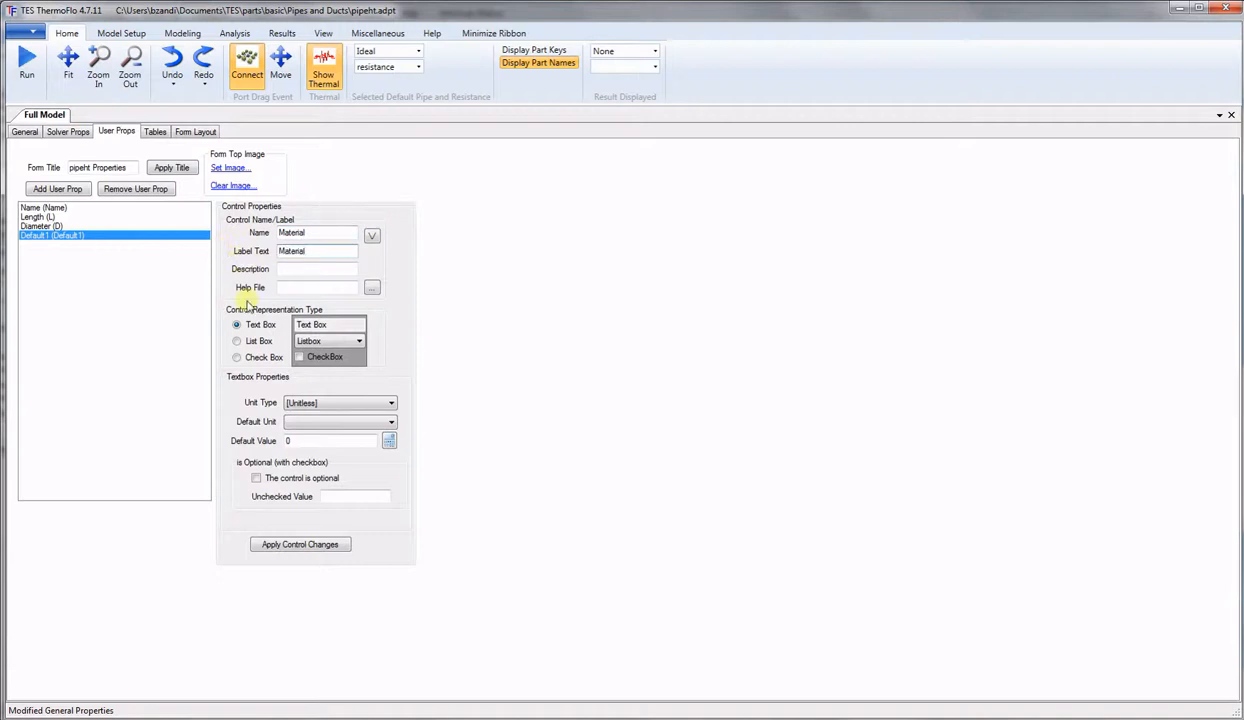
{"action": "left_click", "coordinate": [237, 341]}
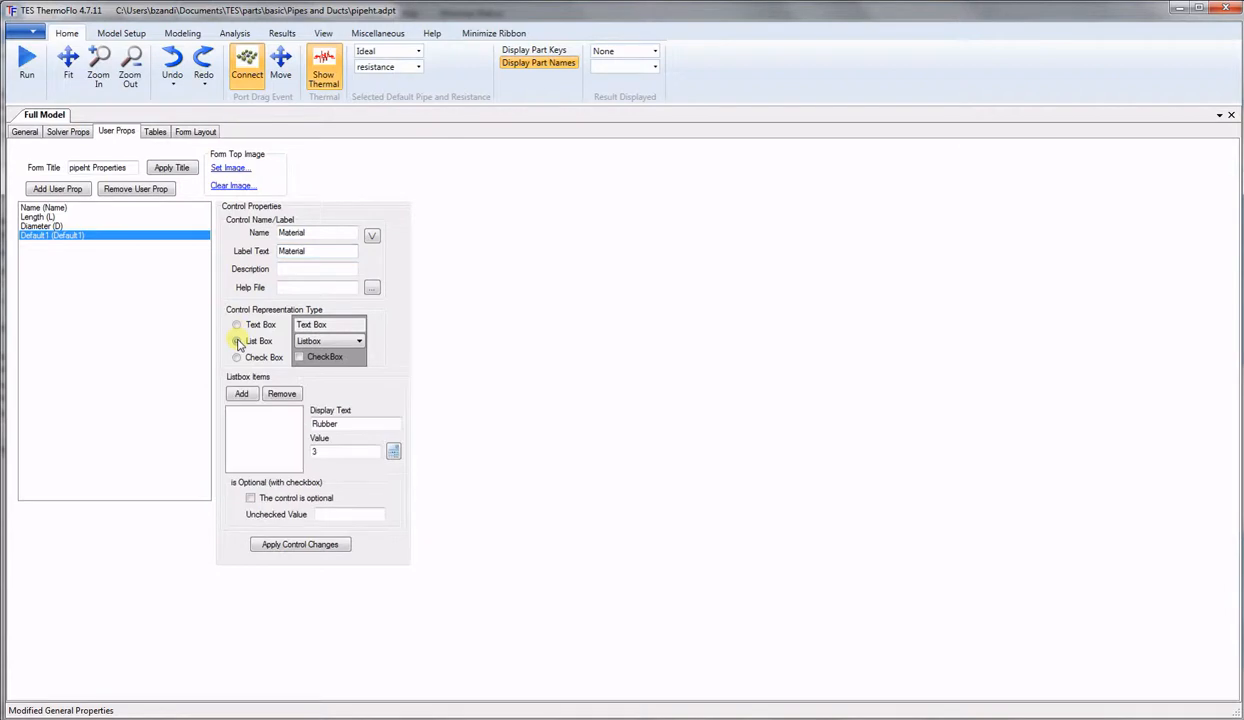
{"action": "left_click", "coordinate": [241, 394]}
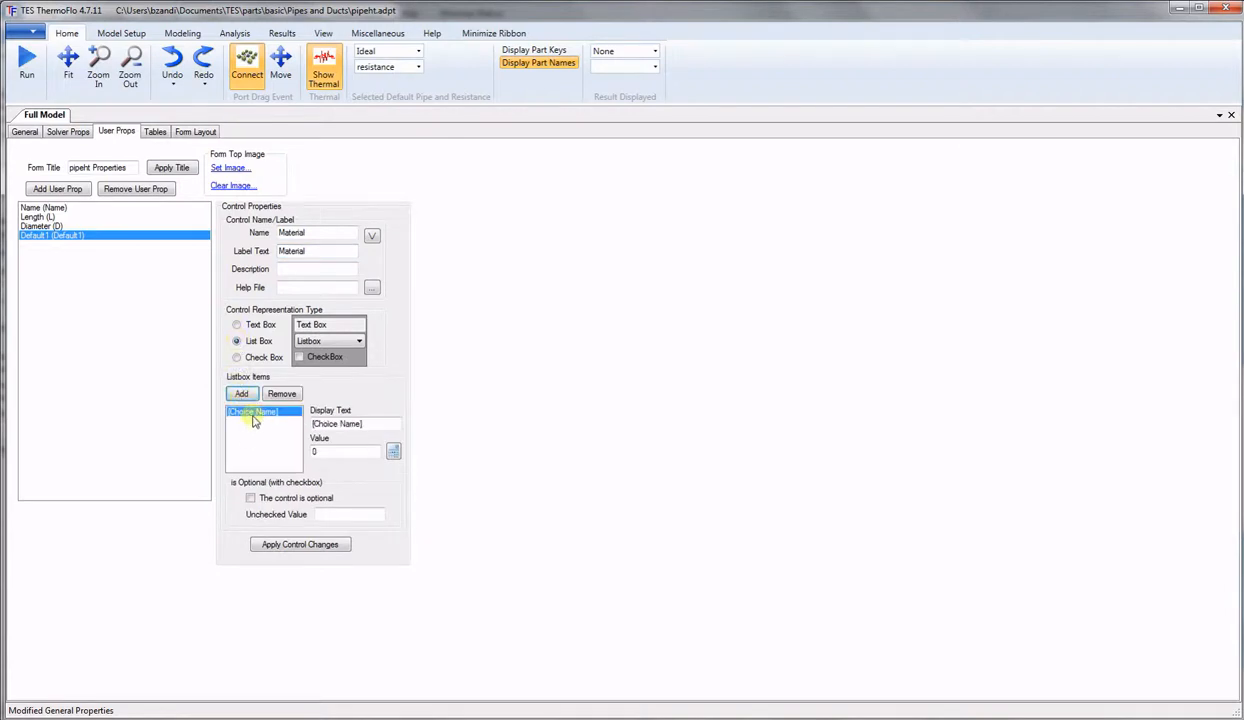
{"action": "left_click", "coordinate": [240, 424]}
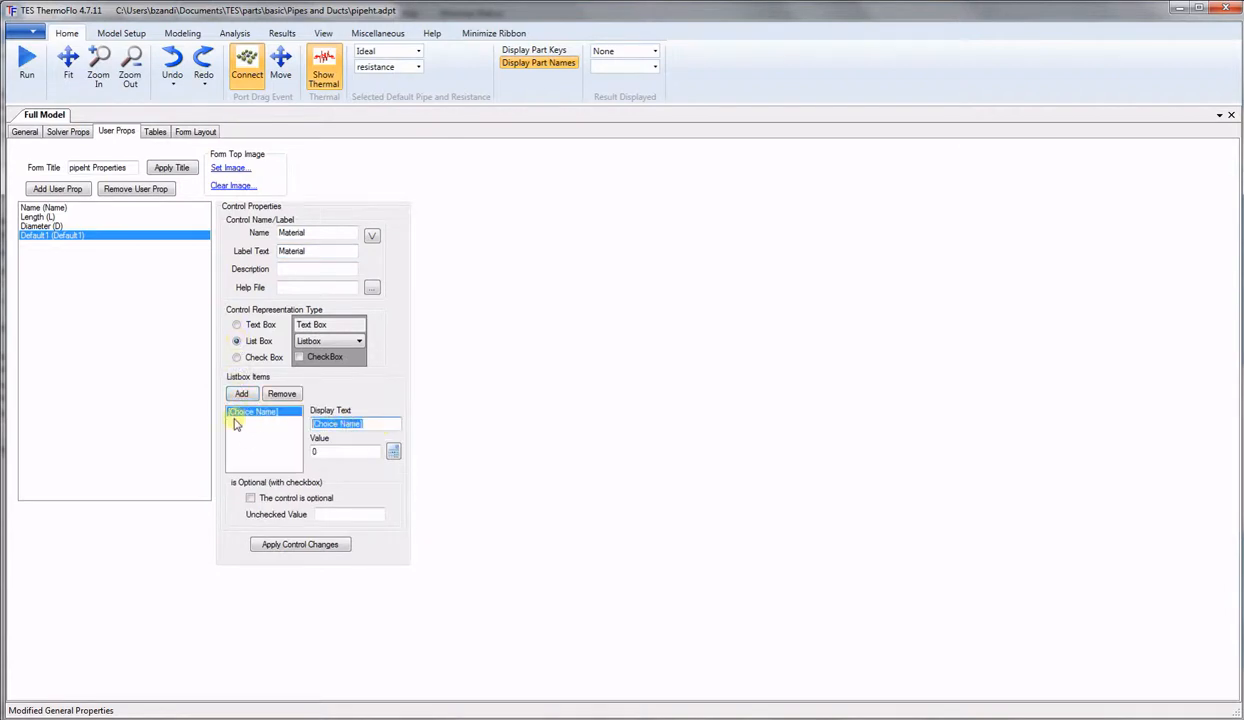
{"action": "type", "text": "No"}
{"action": "left_click", "coordinate": [303, 549]}
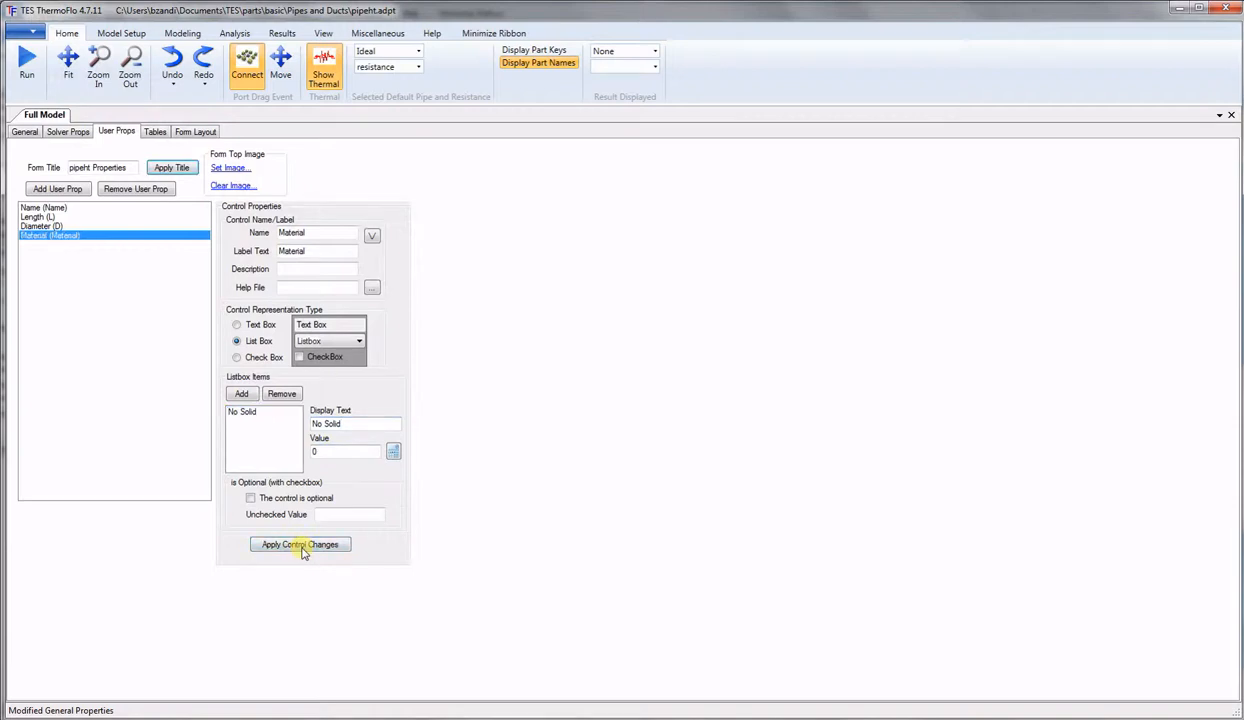
Add a Copper choice with value 1 to the Material list.
{"action": "left_click", "coordinate": [245, 395]}
{"action": "left_click", "coordinate": [336, 424]}
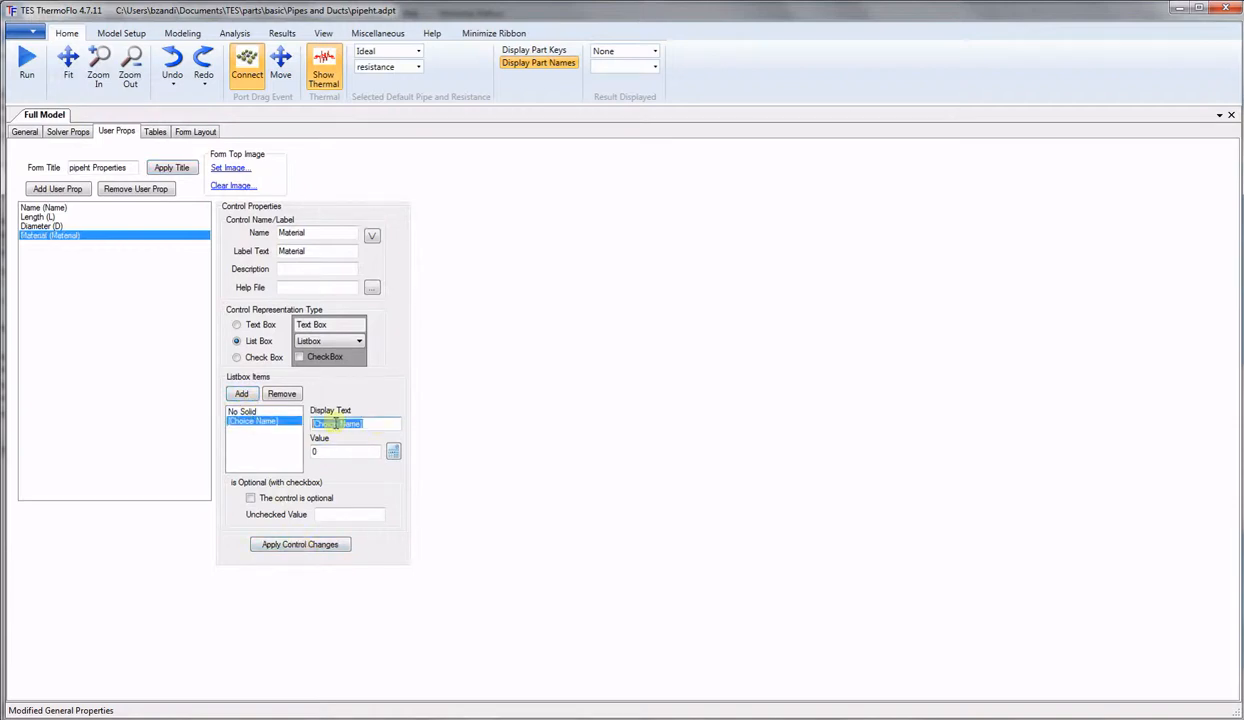
{"action": "type", "text": "Co"}
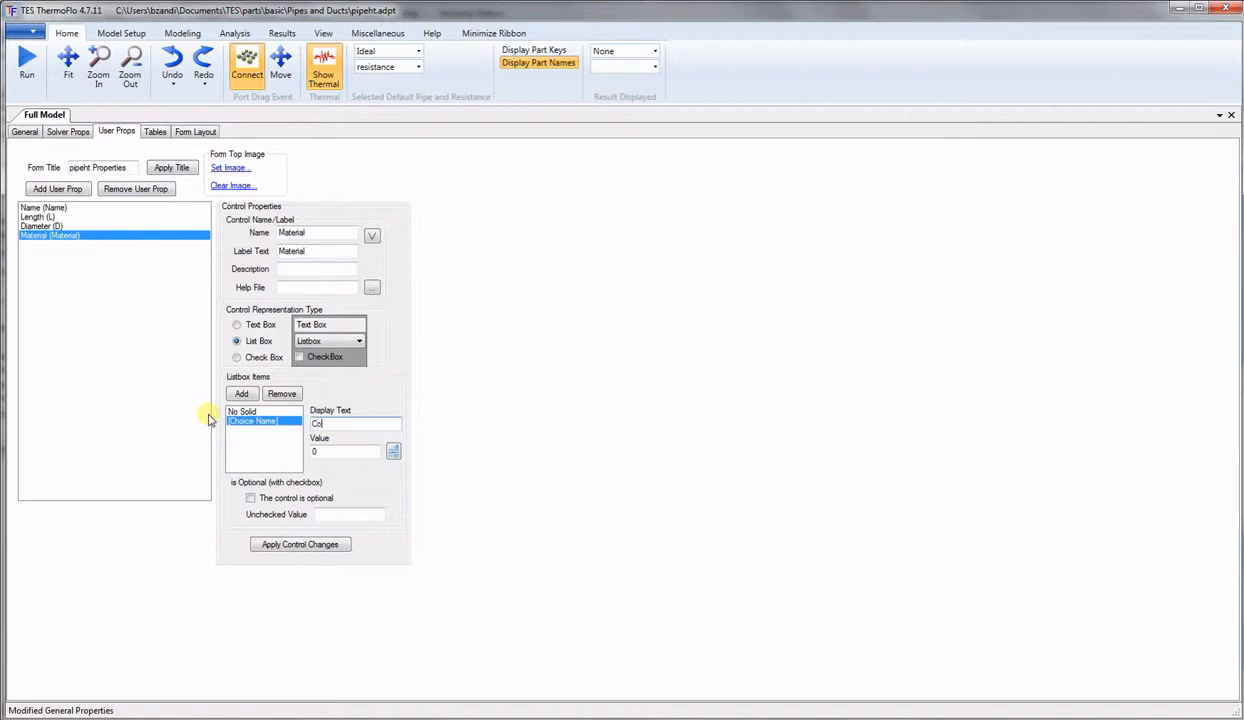
{"action": "left_click", "coordinate": [341, 451]}
{"action": "type", "text": "1"}
{"action": "left_click", "coordinate": [300, 546]}
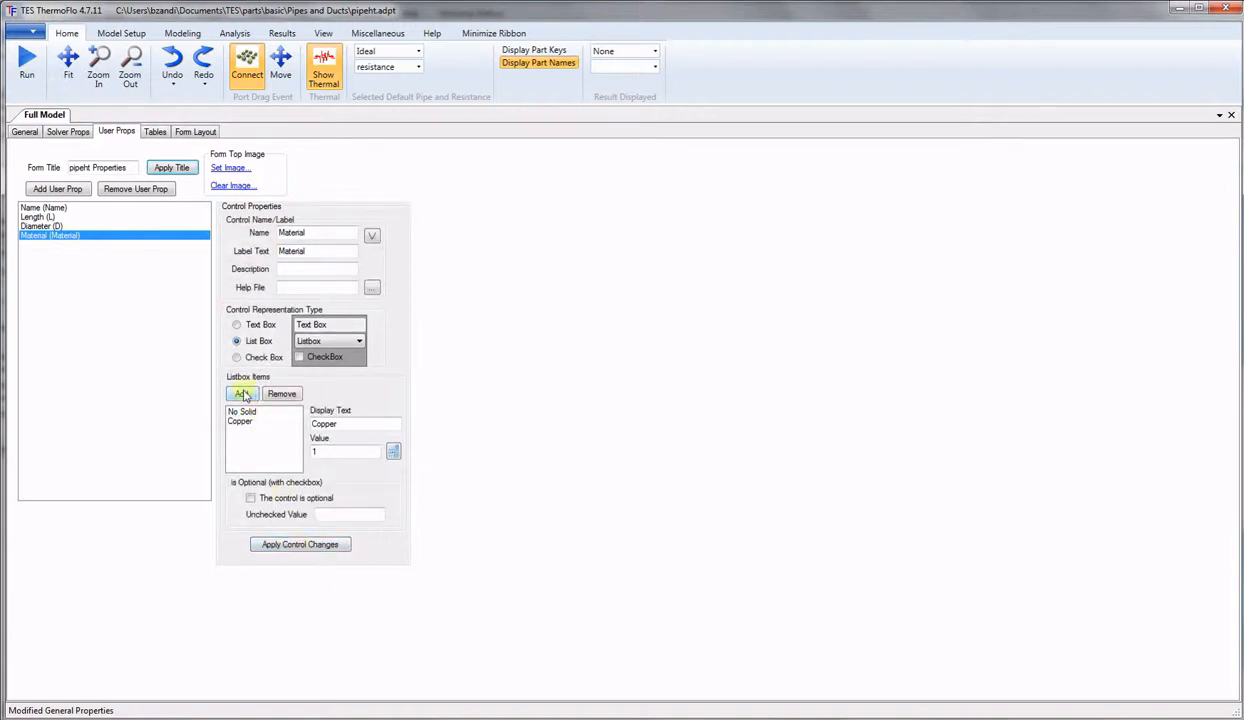
Add Aluminum (value 2) and Rubber (value 3) choices to the Material list.
{"action": "left_click", "coordinate": [241, 393]}
{"action": "left_click_drag", "start_coordinate": [389, 420], "coordinate": [225, 420]}
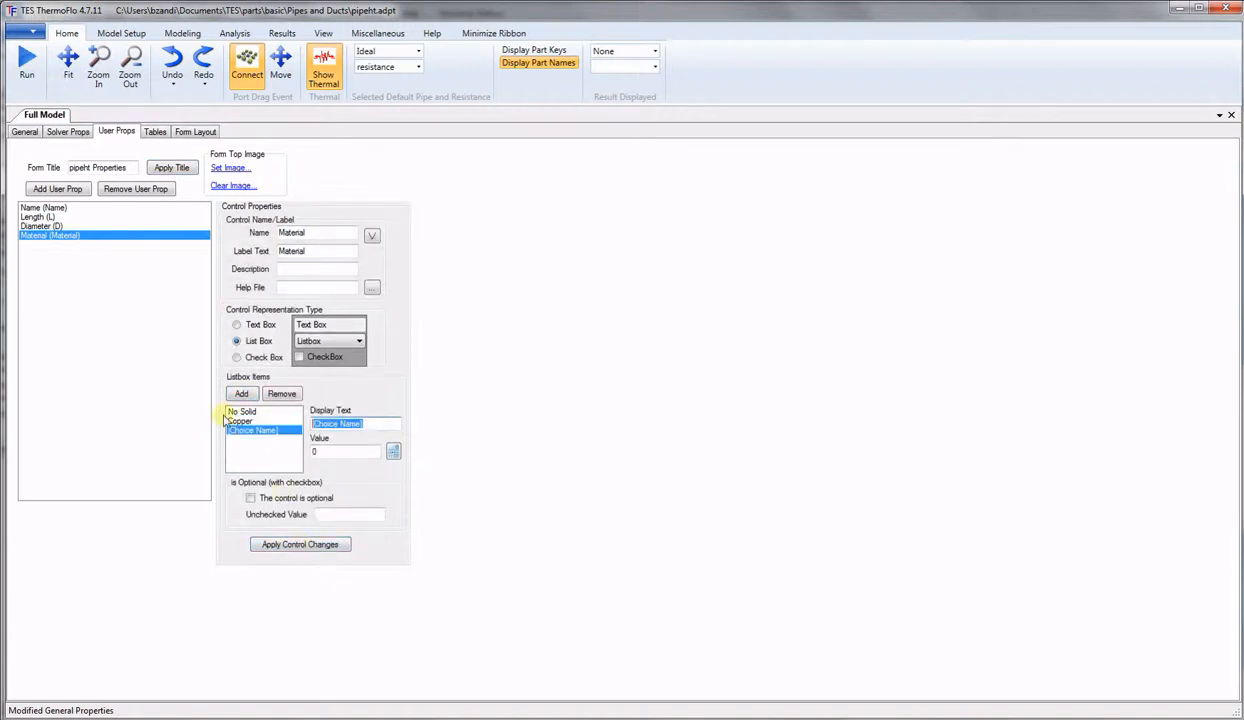
{"action": "type", "text": "Aluminum"}
{"action": "left_click_drag", "start_coordinate": [322, 451], "coordinate": [281, 454]}
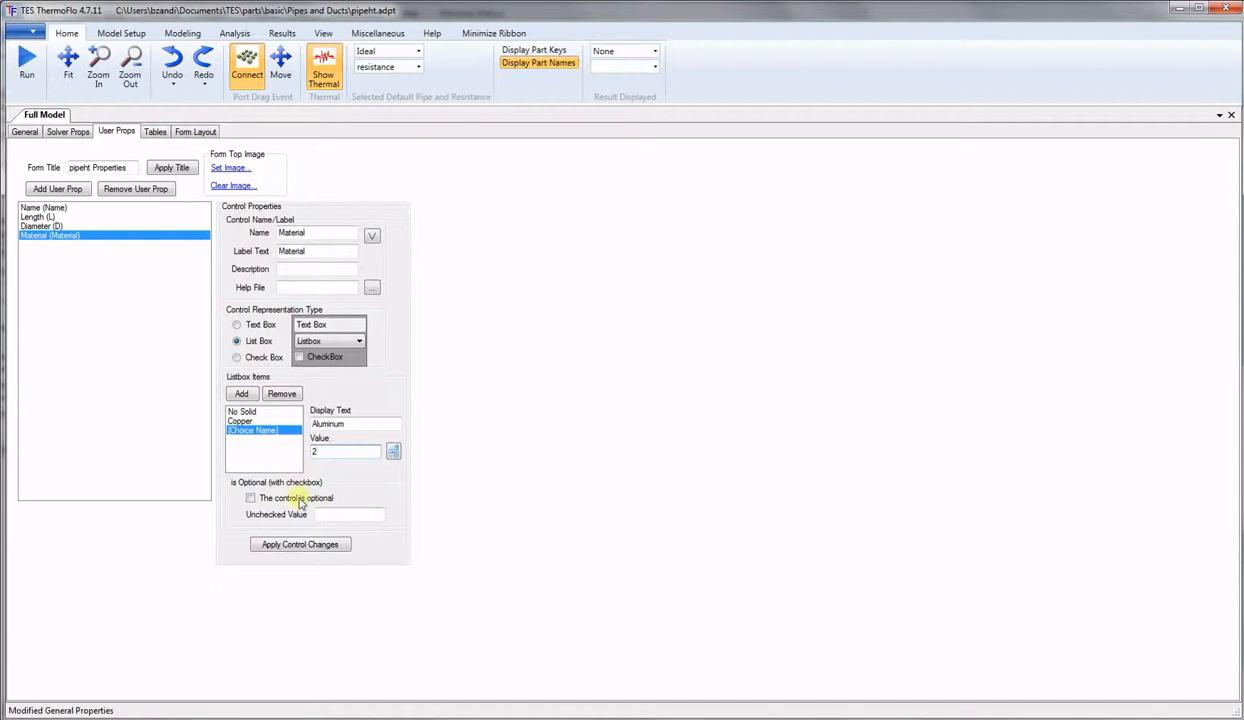
{"action": "left_click", "coordinate": [295, 545]}
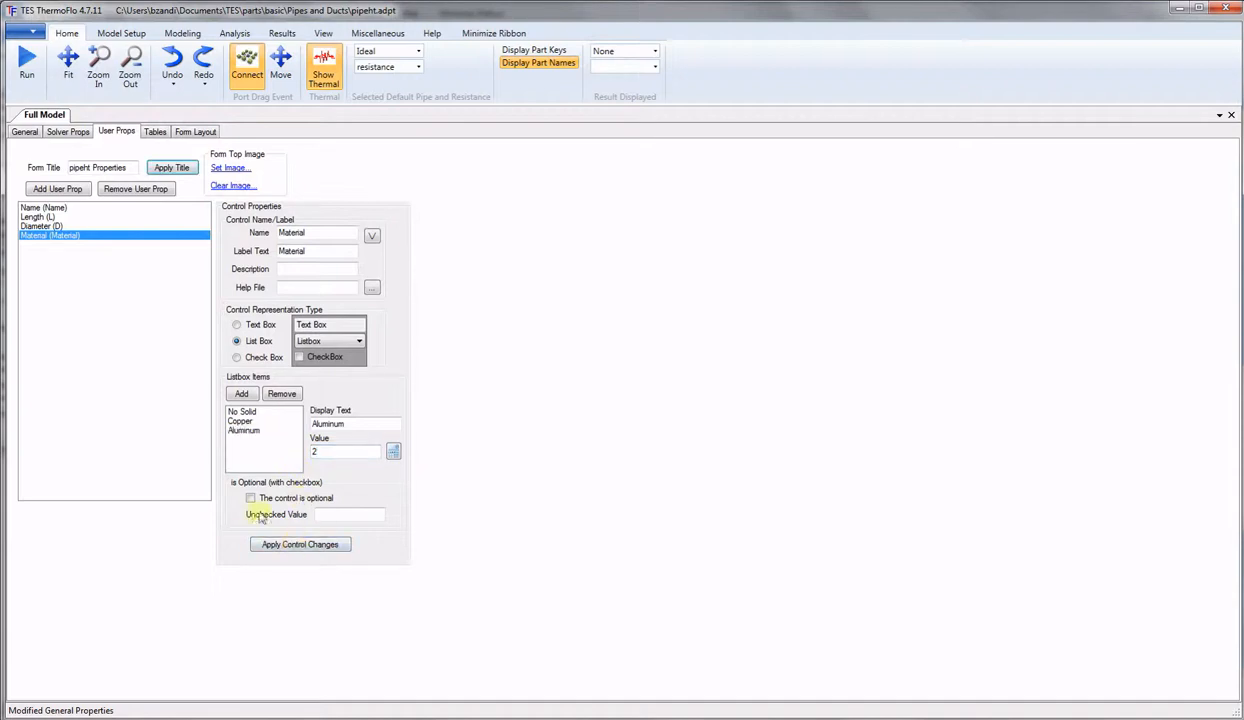
{"action": "left_click", "coordinate": [242, 394]}
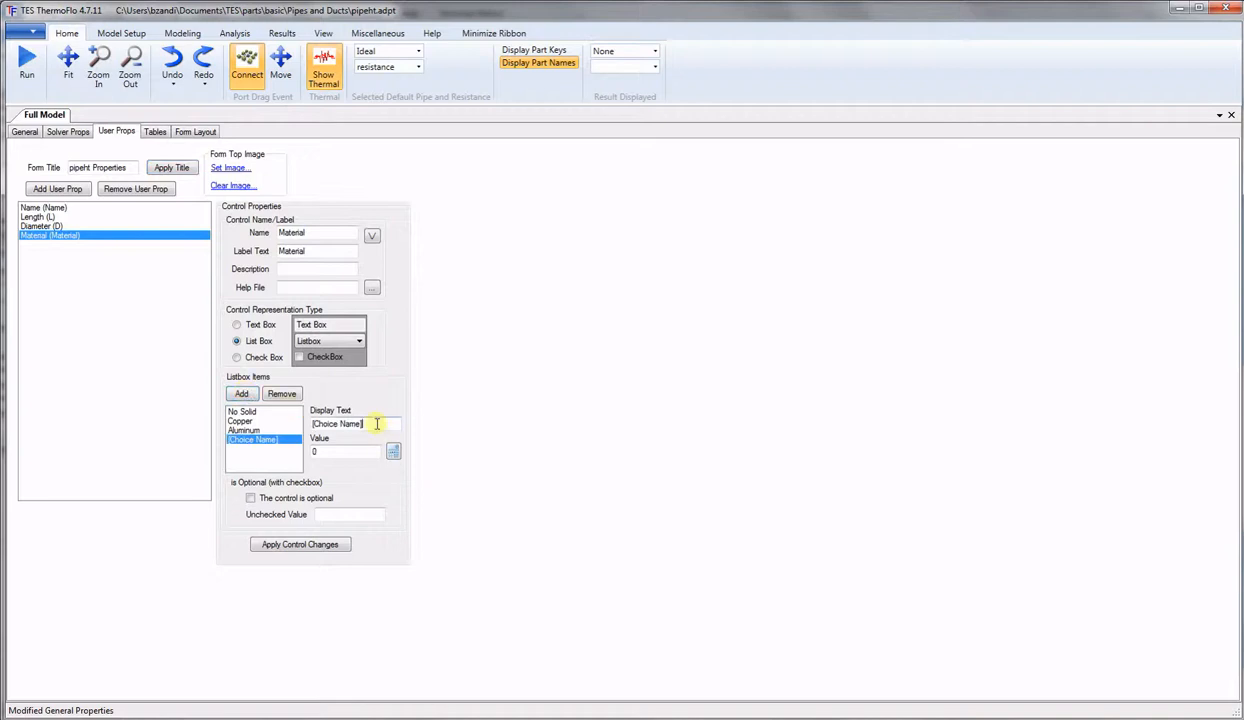
{"action": "left_click_drag", "start_coordinate": [380, 423], "coordinate": [210, 422]}
{"action": "type", "text": "Rubber"}
{"action": "double_click", "coordinate": [315, 451]}
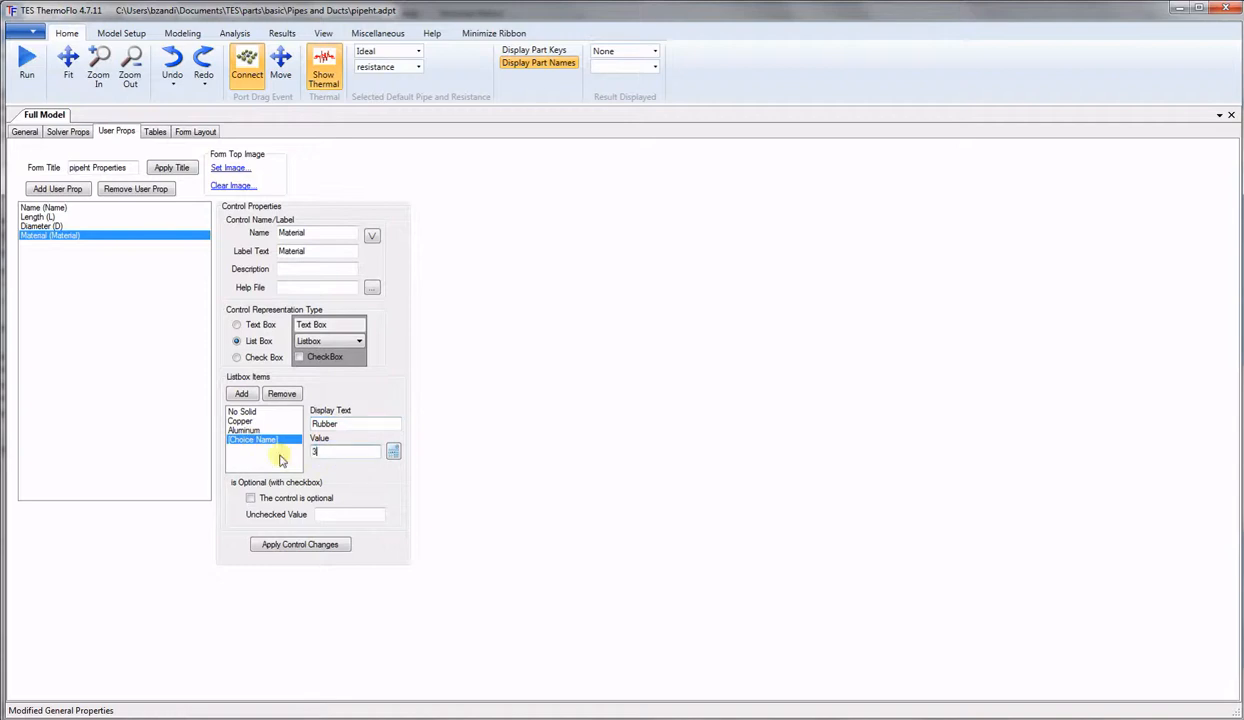
{"action": "left_click", "coordinate": [305, 545]}
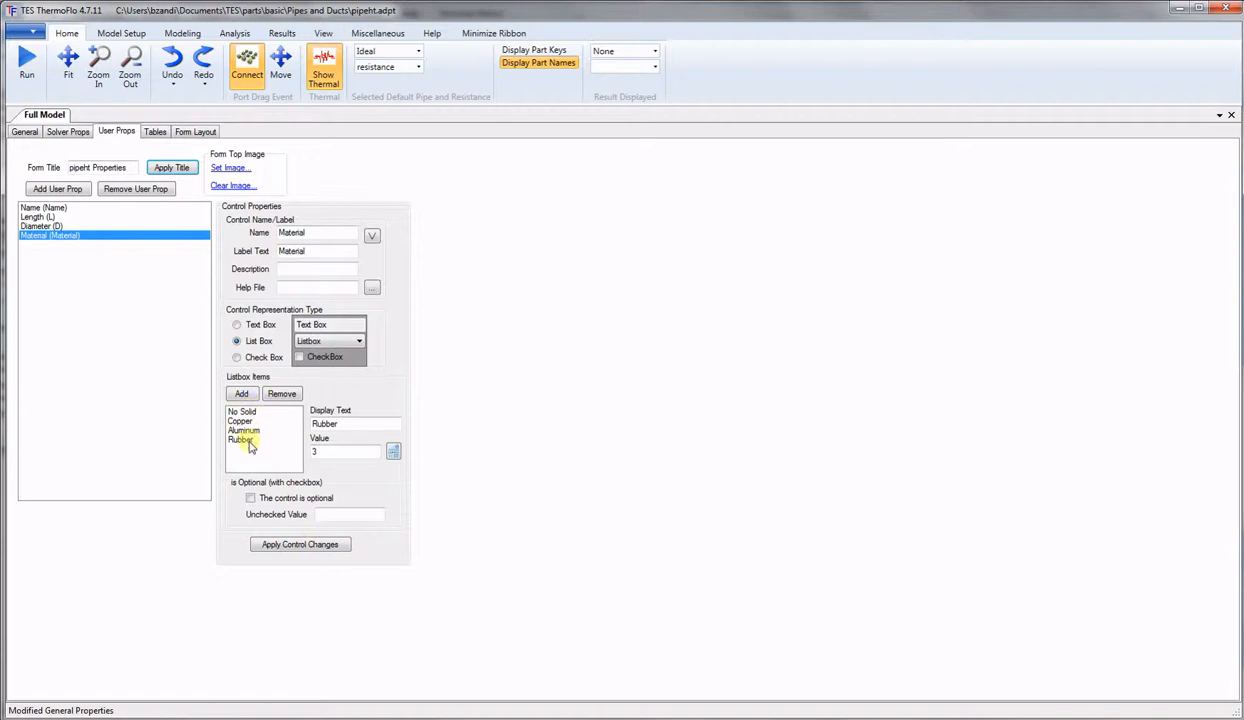
Add a user property named Pipe_Thk with the label Pipe_Thickness.
{"action": "left_click", "coordinate": [70, 190]}
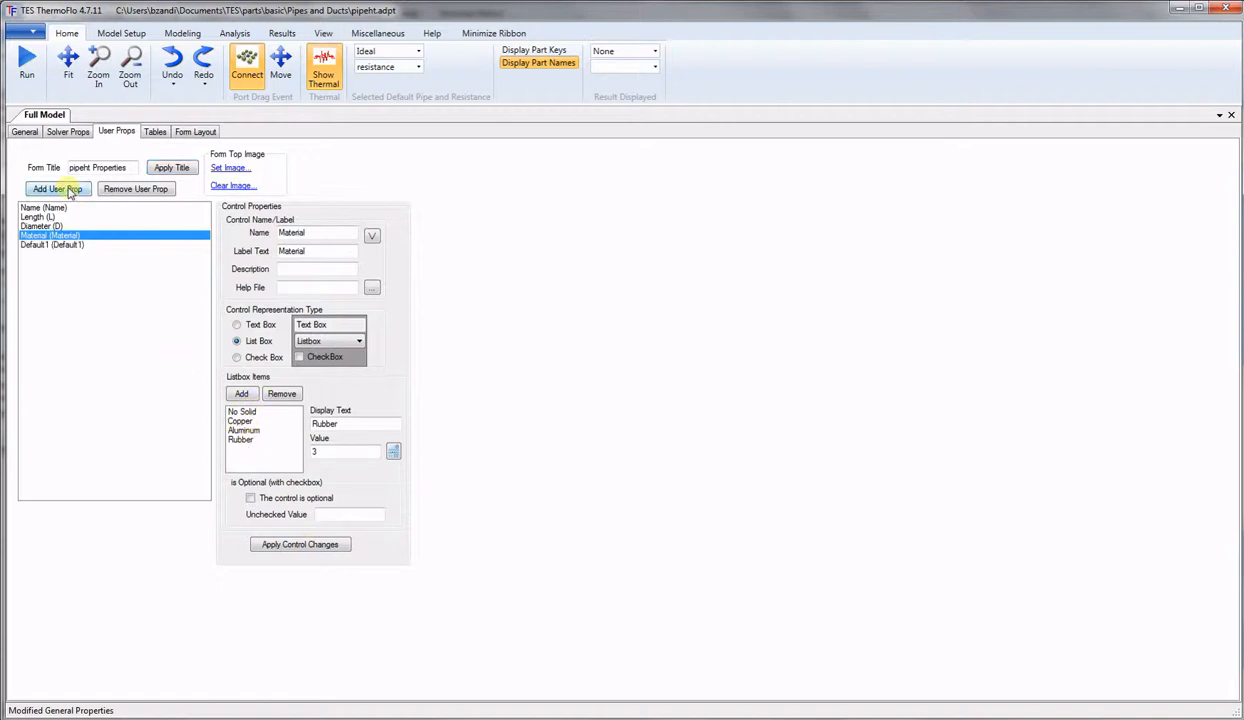
{"action": "left_click", "coordinate": [43, 248]}
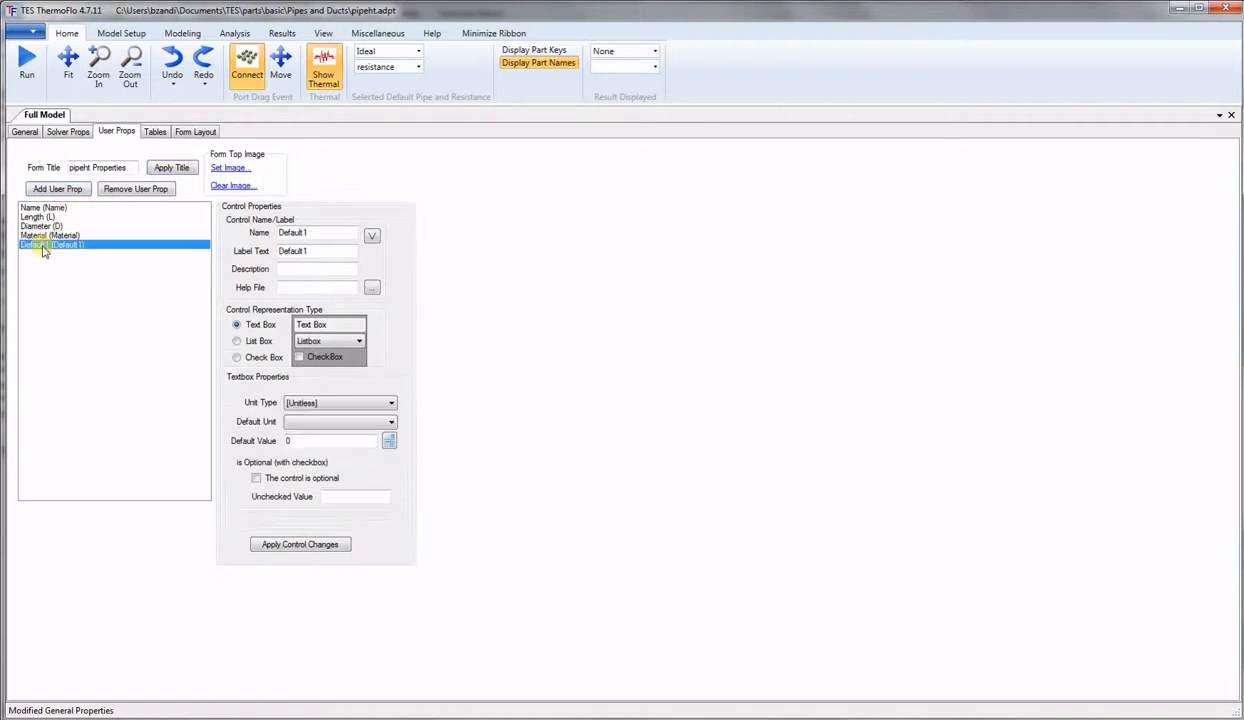
{"action": "left_click_drag", "start_coordinate": [328, 232], "coordinate": [181, 233]}
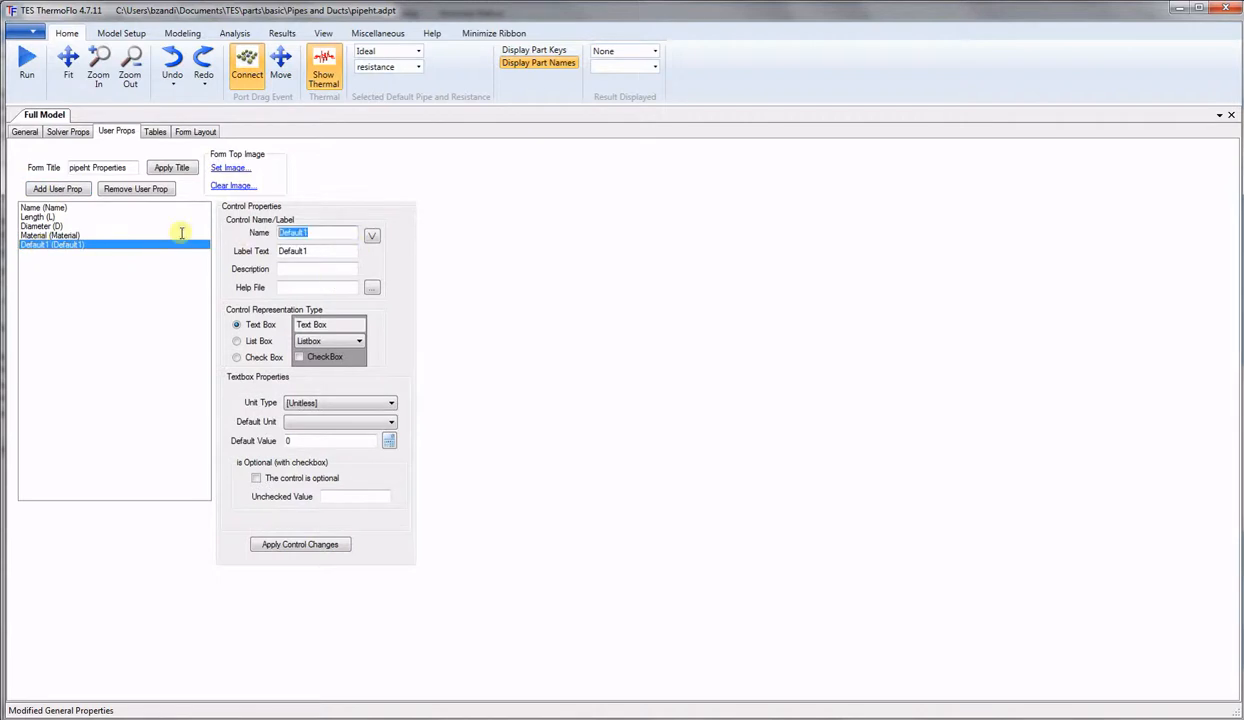
{"action": "type", "text": "Pipe_Thk"}
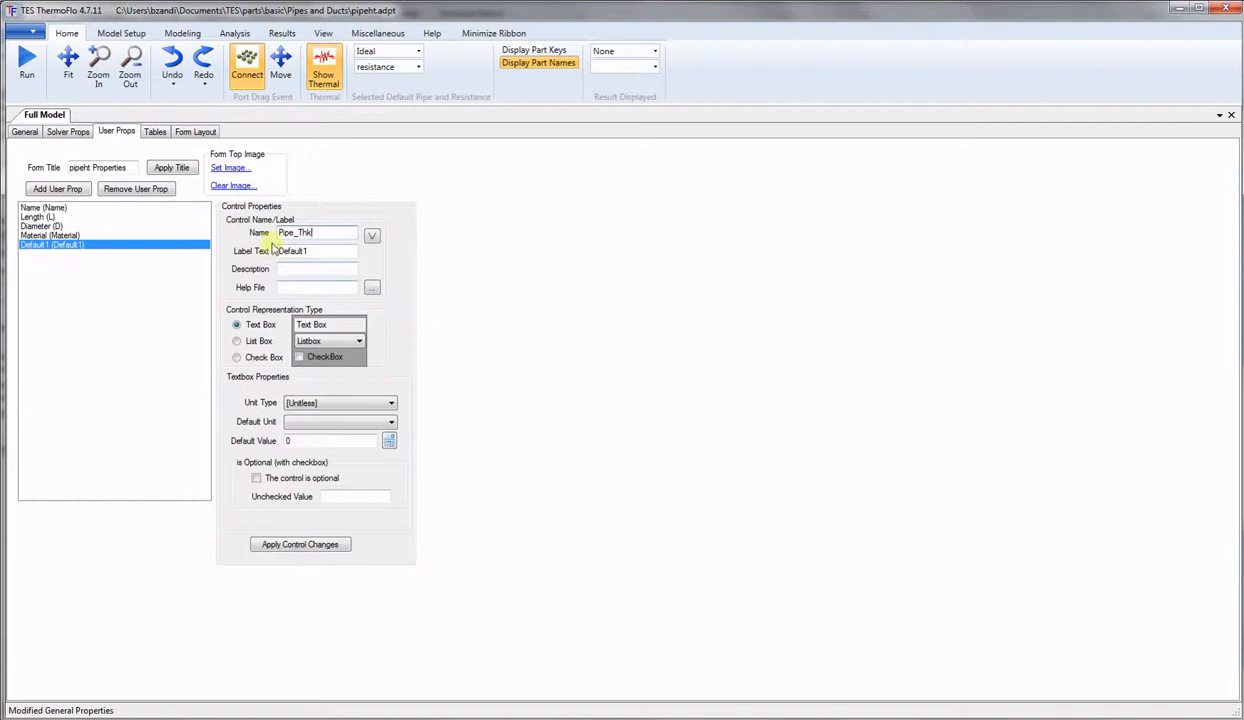
{"action": "left_click_drag", "start_coordinate": [335, 251], "coordinate": [243, 249]}
{"action": "type", "text": "Pipe_Thickness"}
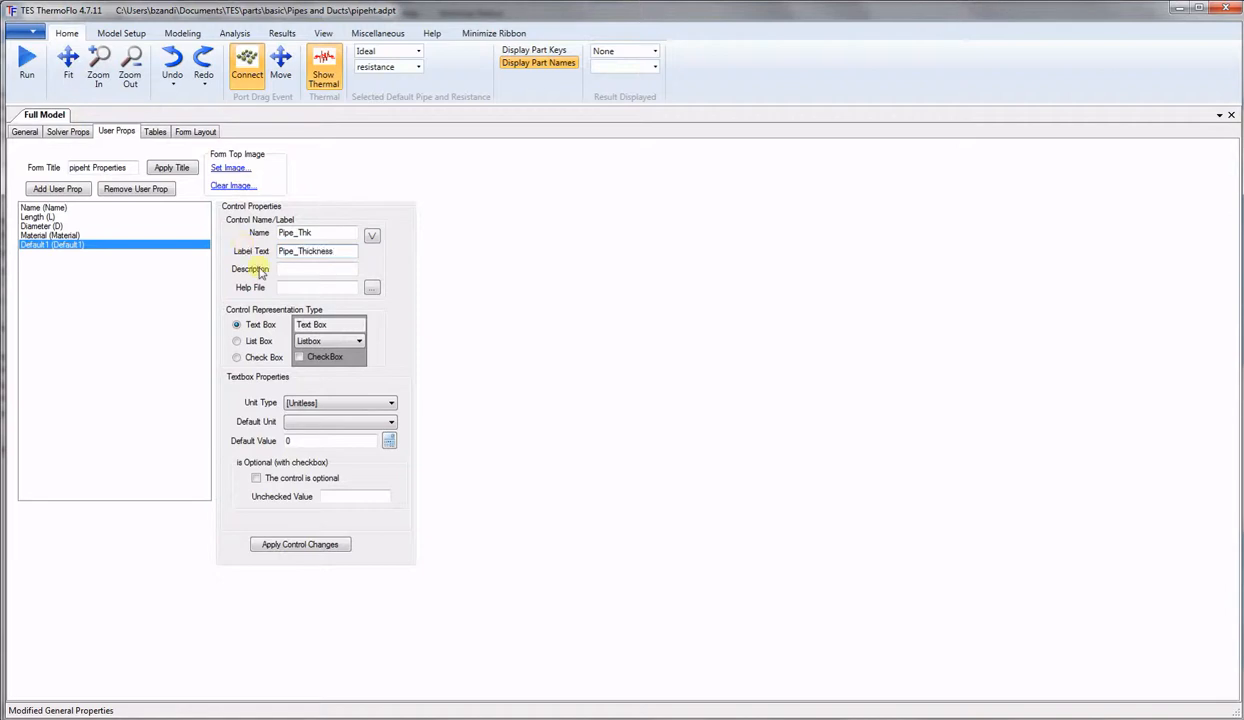
Make Pipe_Thk a Length in Inch defaulting to 0.1, then add a blank property.
{"action": "left_click", "coordinate": [384, 404]}
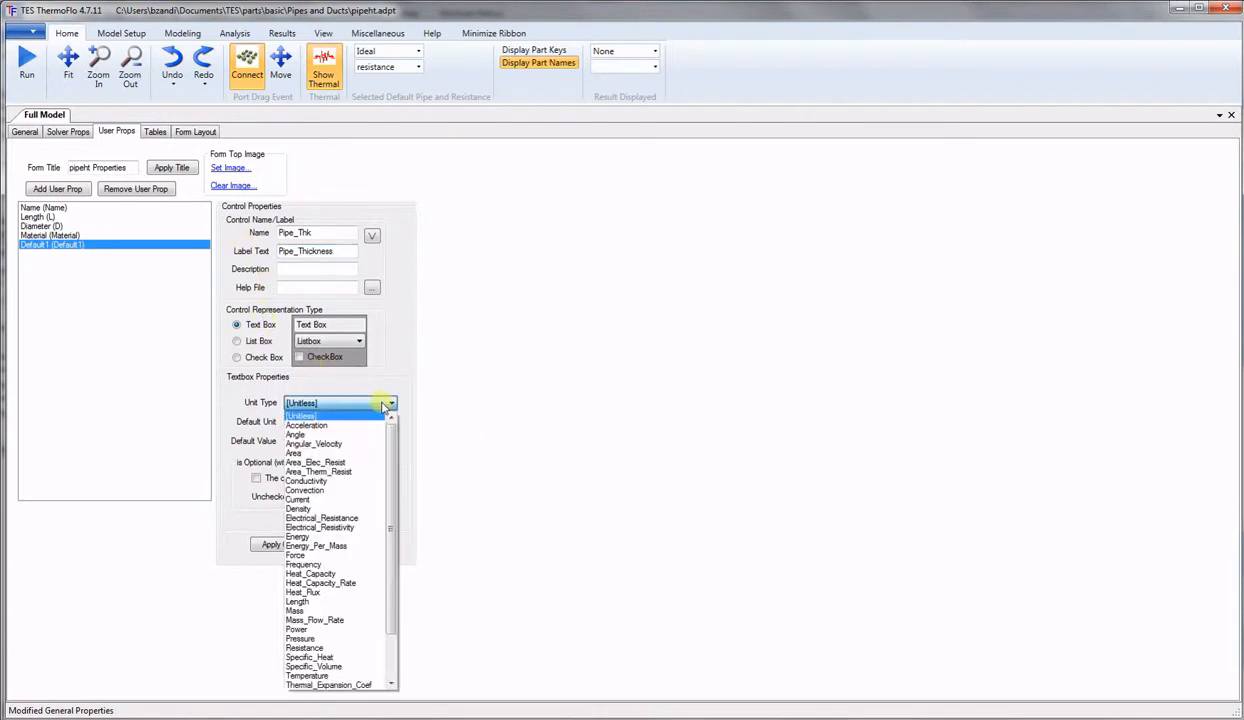
{"action": "left_click", "coordinate": [319, 603]}
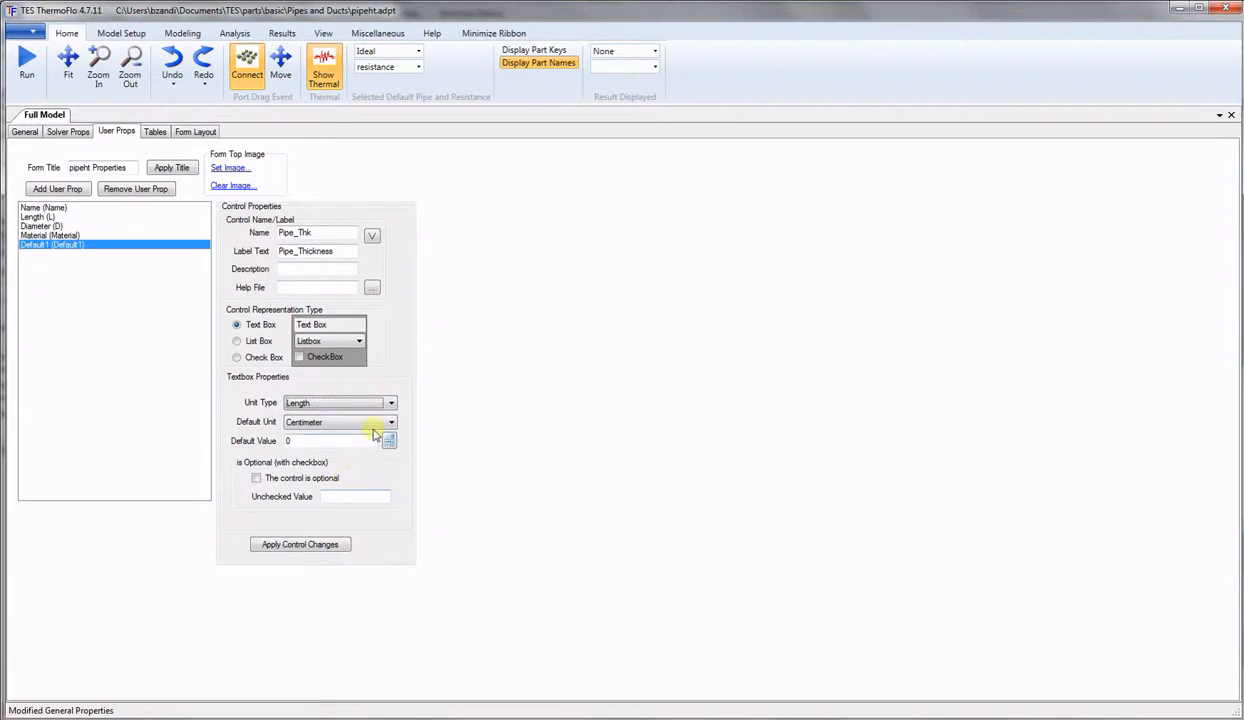
{"action": "left_click", "coordinate": [358, 426]}
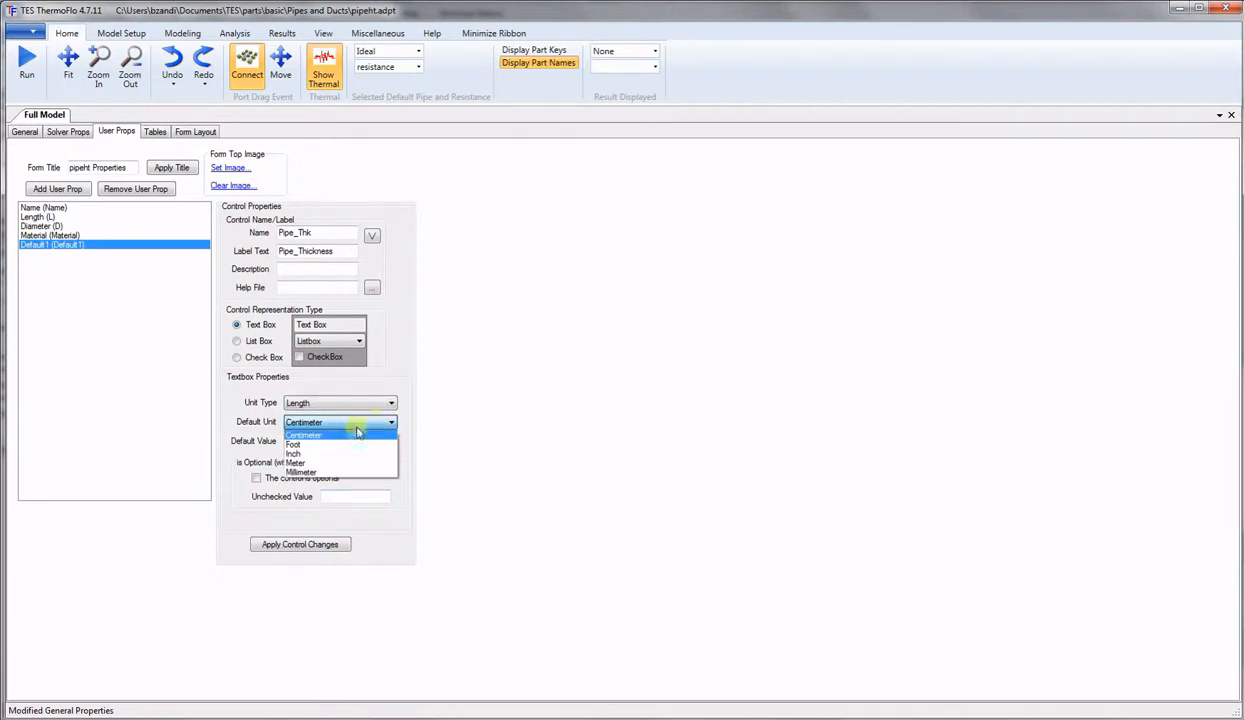
{"action": "left_click", "coordinate": [300, 453]}
{"action": "left_click", "coordinate": [318, 443]}
{"action": "type", "text": ".1"}
{"action": "left_click", "coordinate": [311, 545]}
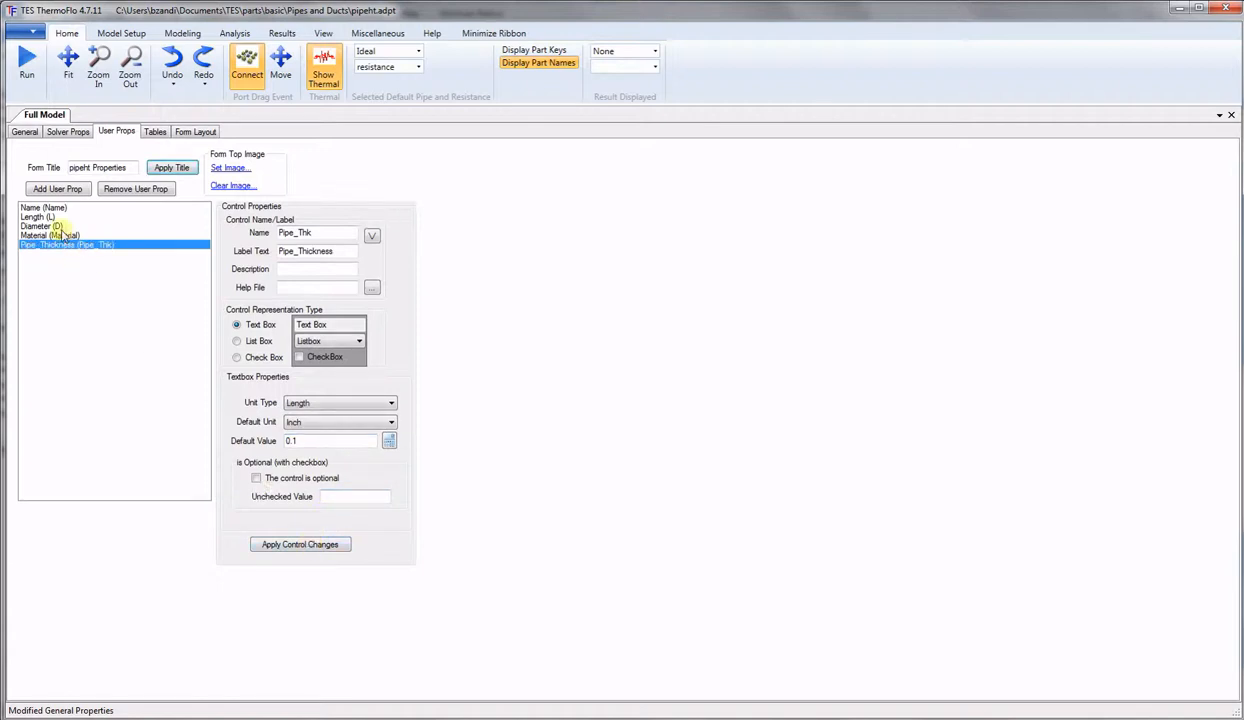
{"action": "left_click", "coordinate": [55, 191]}
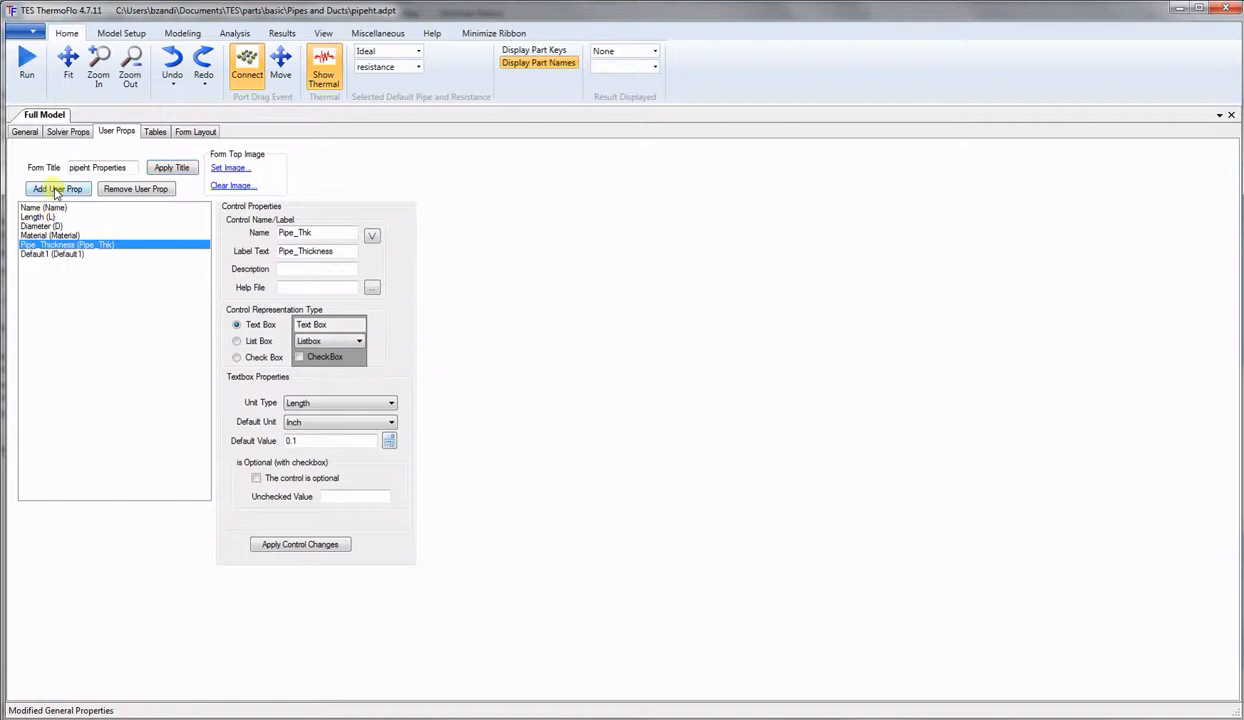
Set up DZ (Height_Change) as a Length property, default 0 Centimeter, then add another property.
{"action": "left_click", "coordinate": [50, 254]}
{"action": "left_click_drag", "start_coordinate": [327, 232], "coordinate": [255, 231]}
{"action": "type", "text": "DZ"}
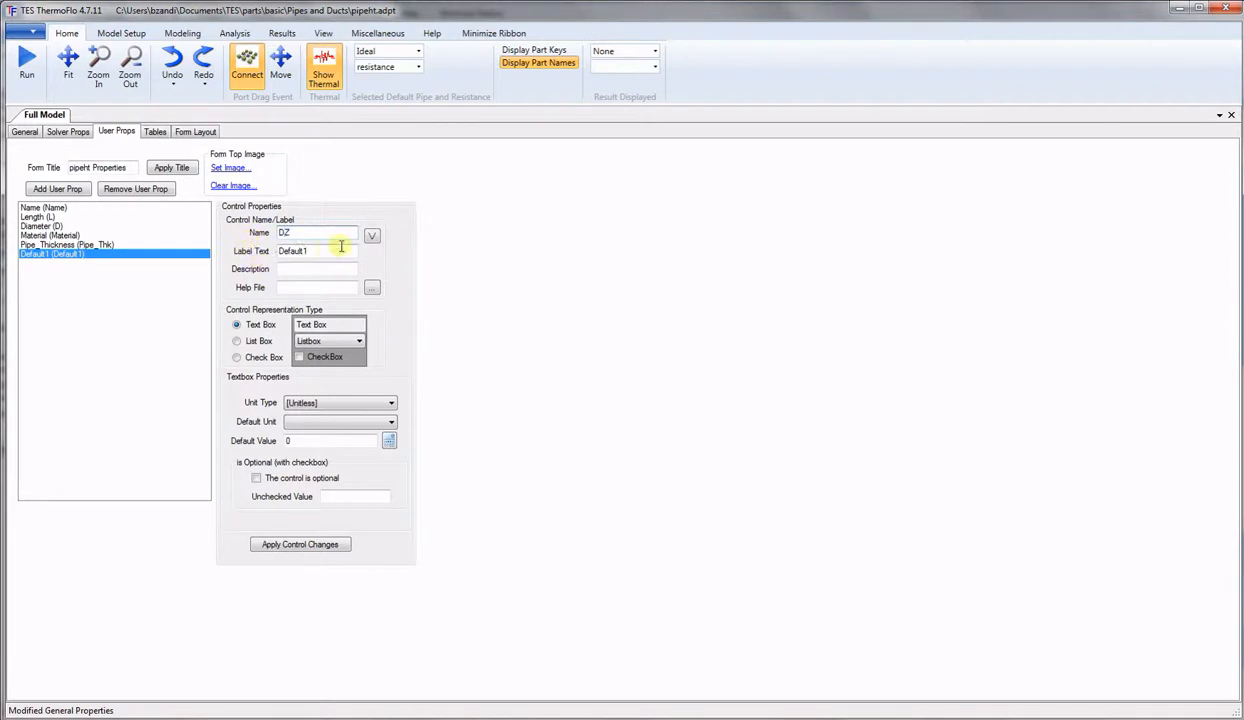
{"action": "left_click_drag", "start_coordinate": [341, 250], "coordinate": [212, 250]}
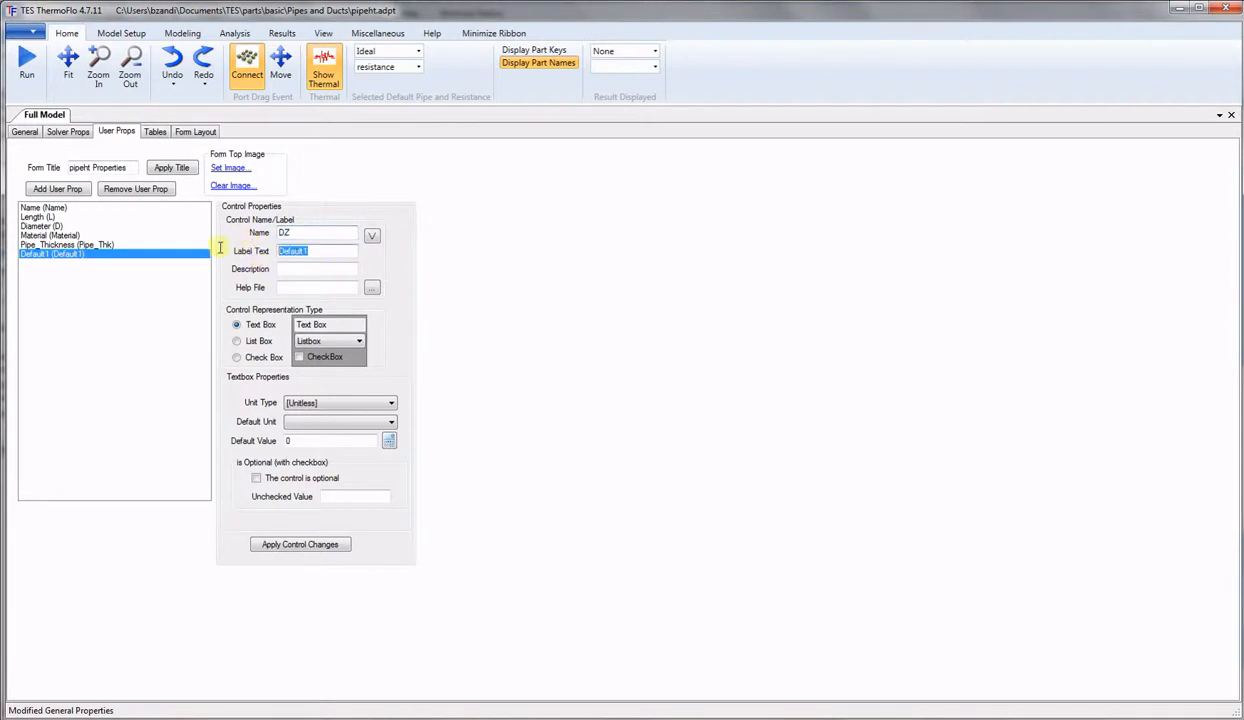
{"action": "type", "text": "Height_Change"}
{"action": "left_click", "coordinate": [385, 403]}
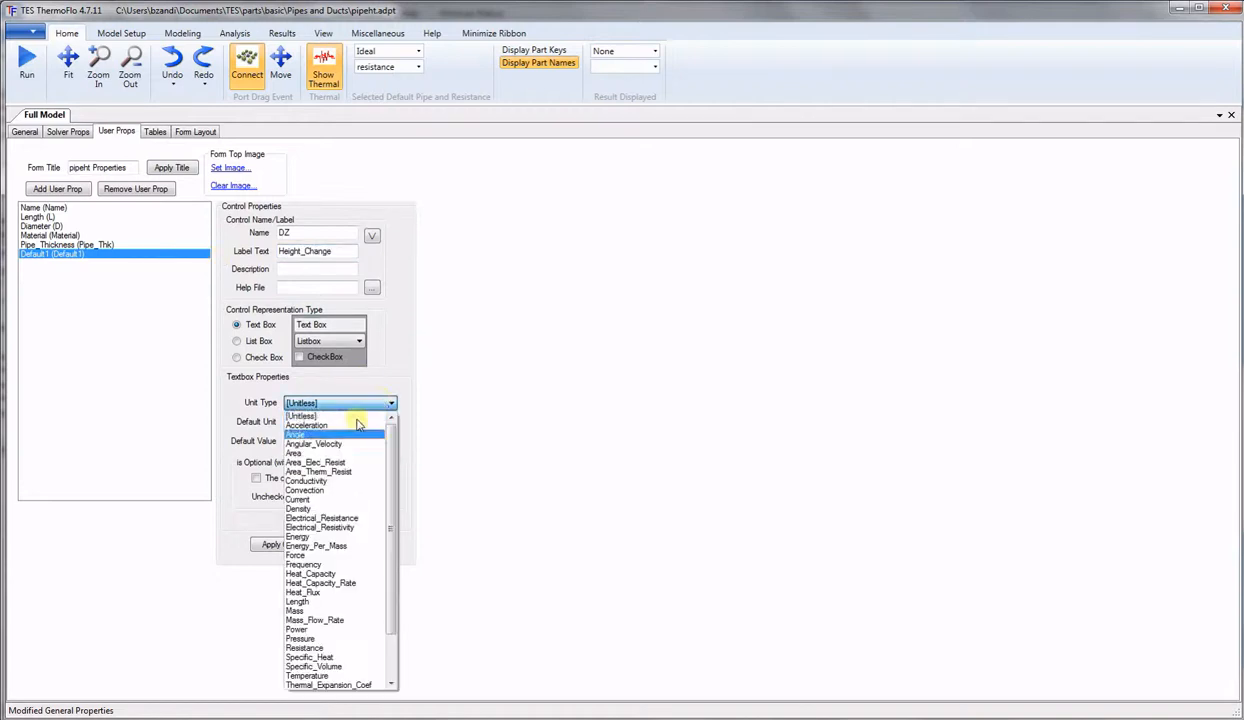
{"action": "left_click", "coordinate": [316, 605]}
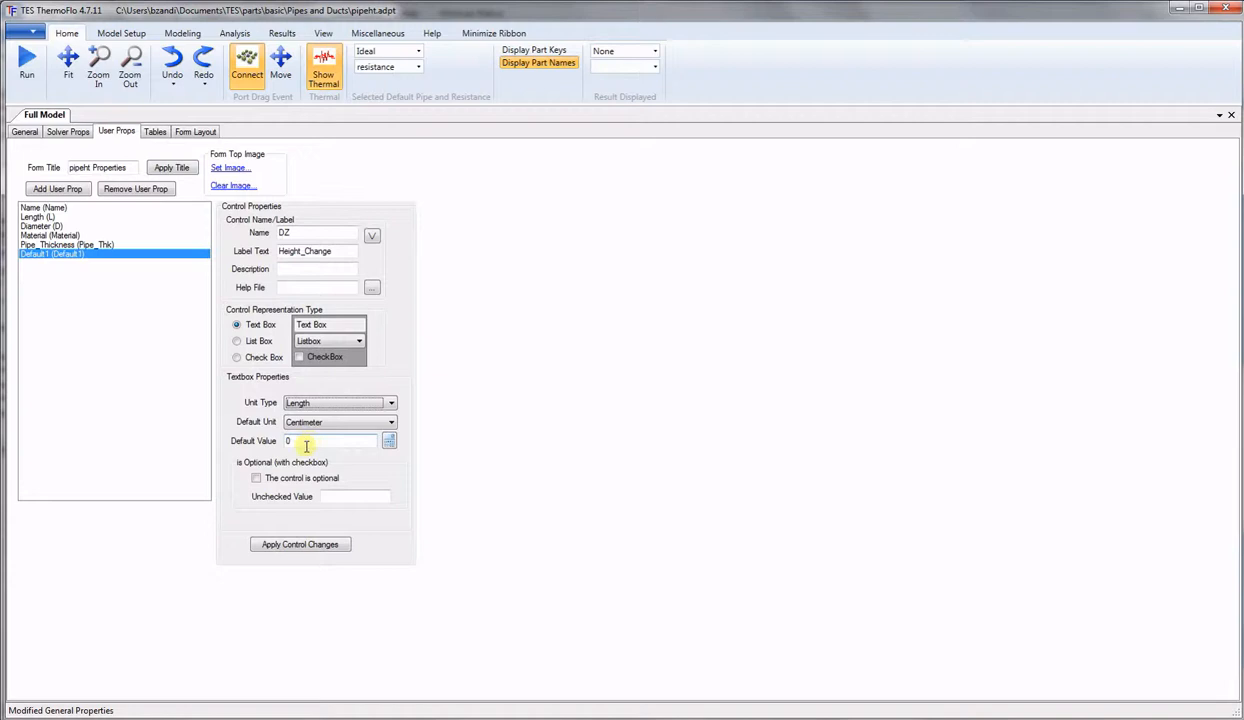
{"action": "left_click", "coordinate": [303, 546]}
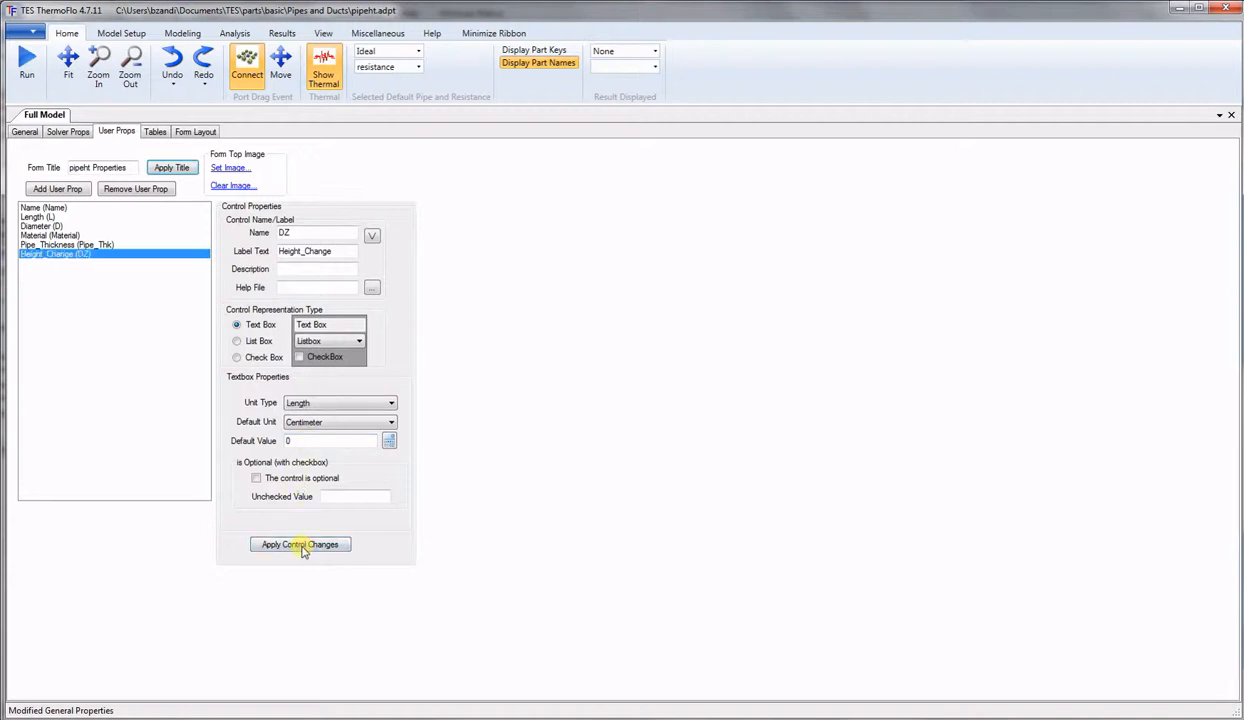
{"action": "left_click", "coordinate": [57, 189]}
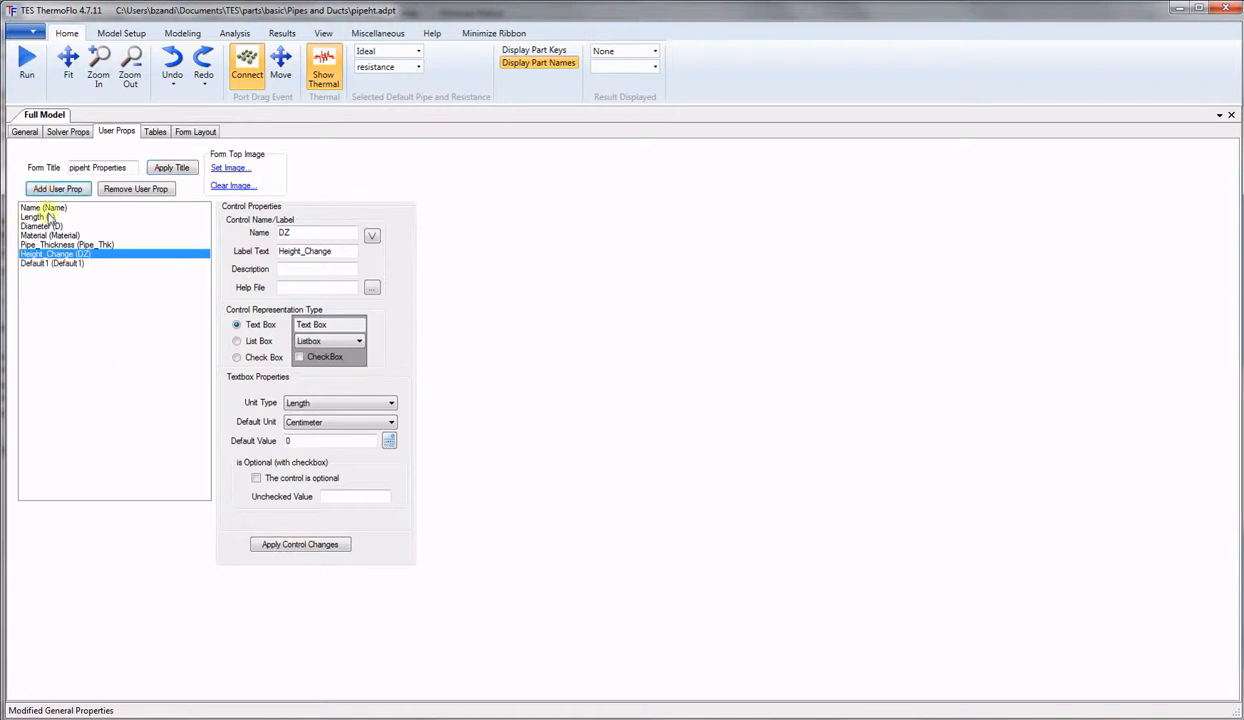
Name the new Default1 property Ts, label it Solid_Temp, and make it a temperature in C.
{"action": "left_click", "coordinate": [59, 265]}
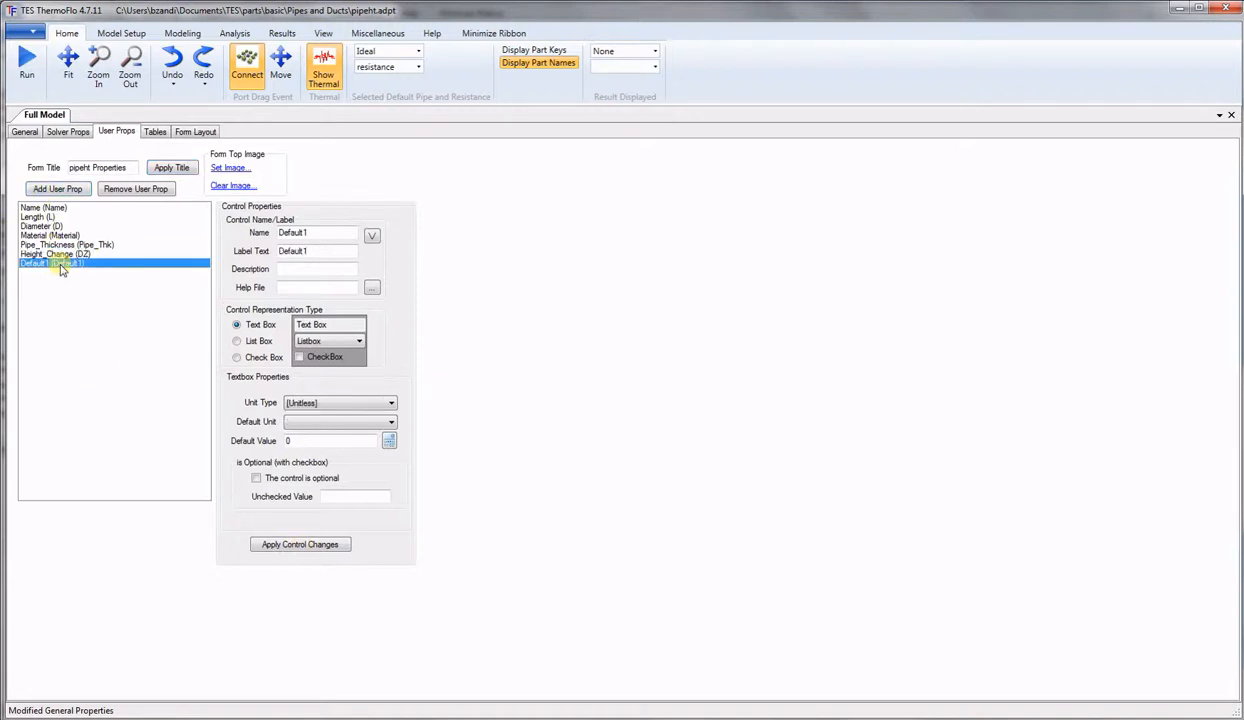
{"action": "double_click", "coordinate": [300, 232]}
{"action": "type", "text": "Ts"}
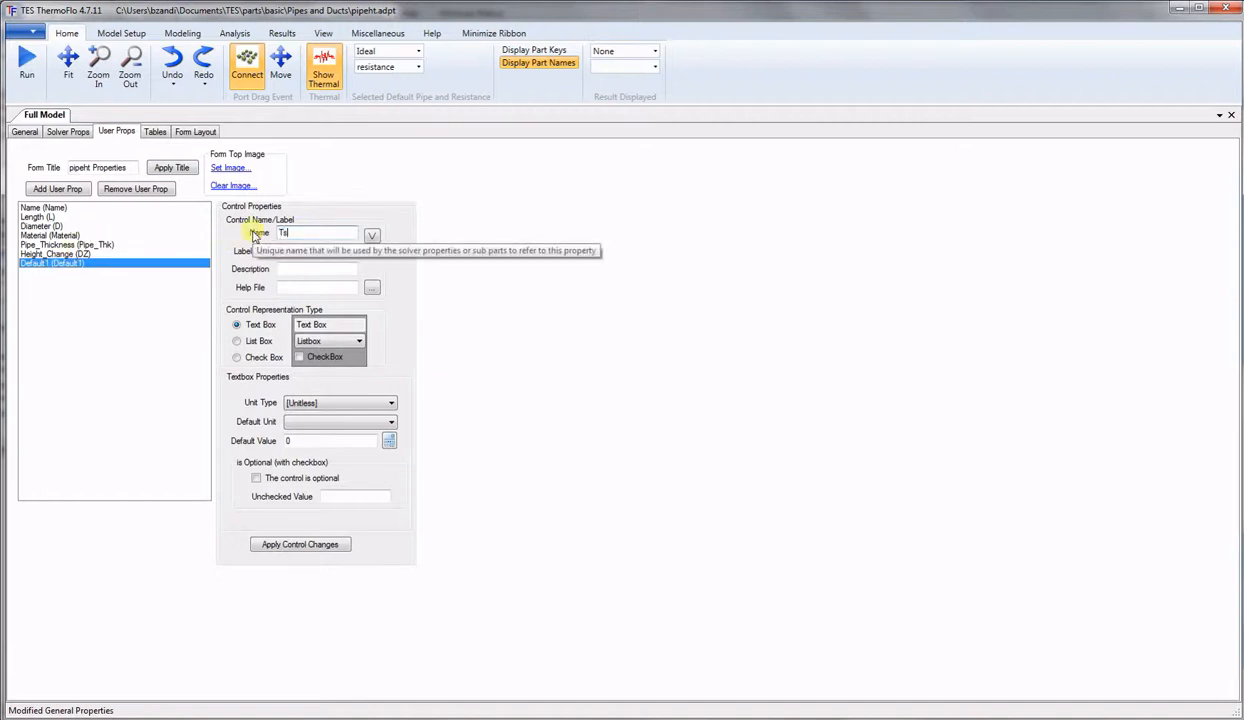
{"action": "double_click", "coordinate": [320, 250]}
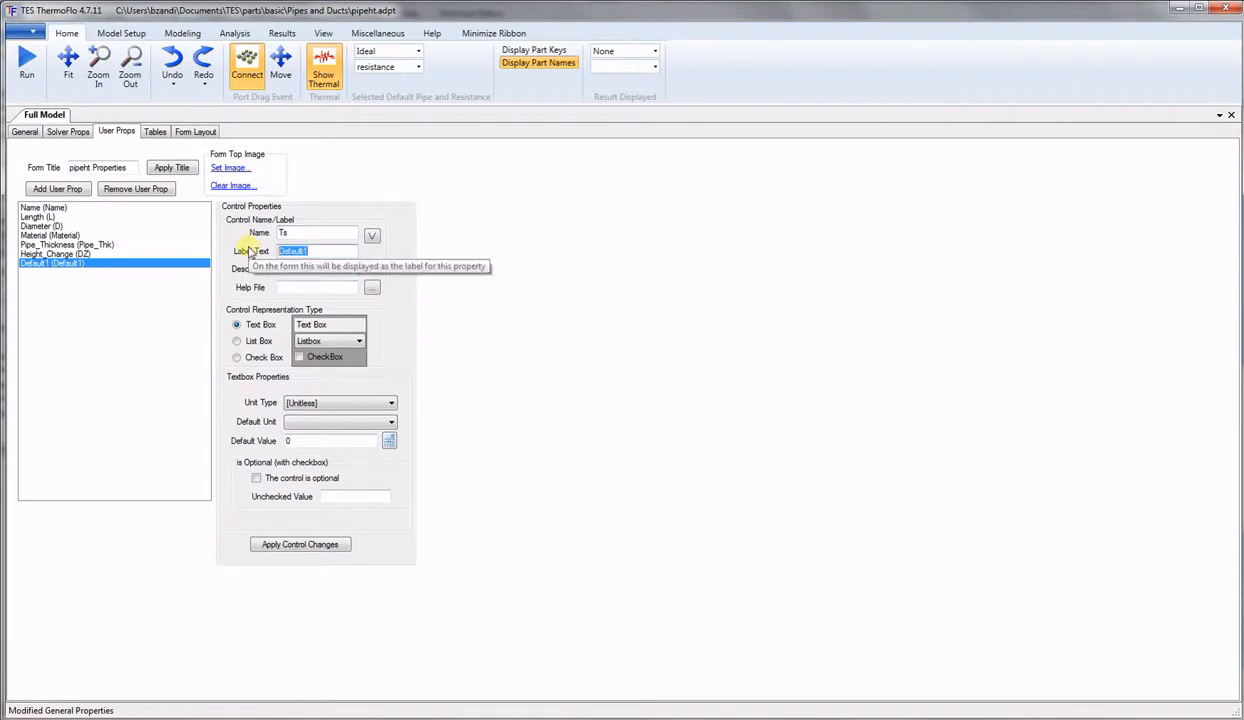
{"action": "type", "text": "Solid_Temp"}
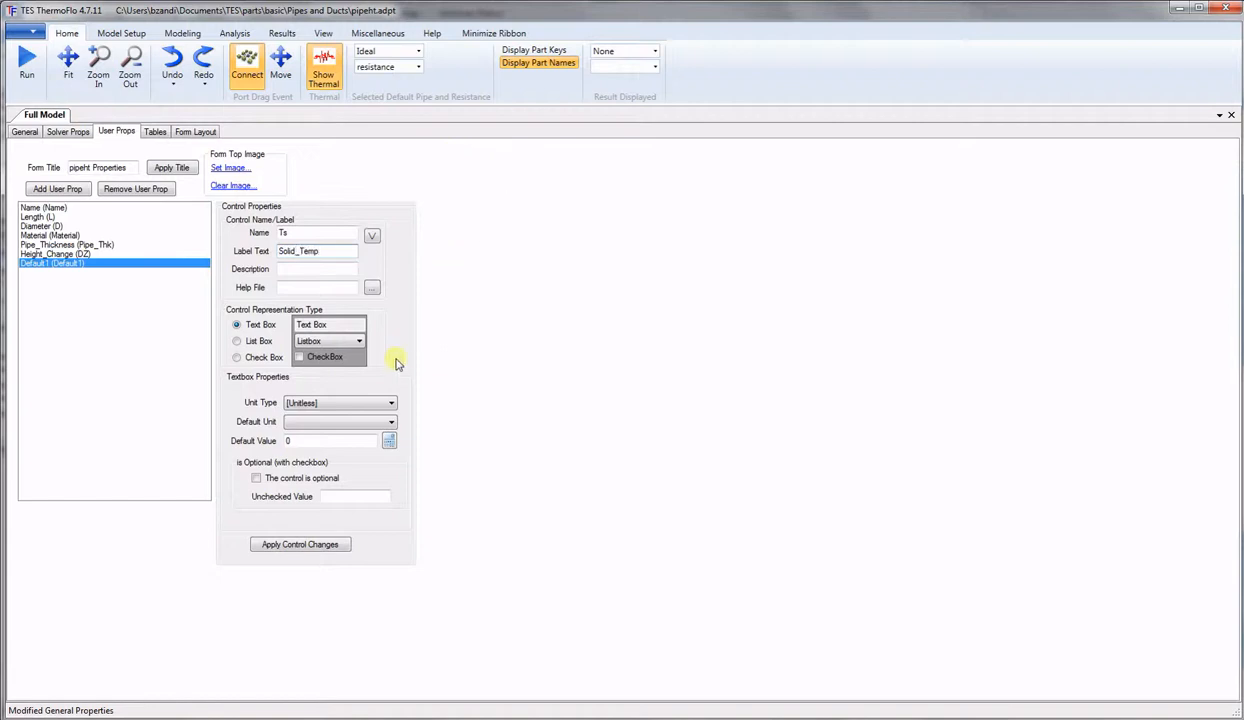
{"action": "left_click", "coordinate": [391, 404]}
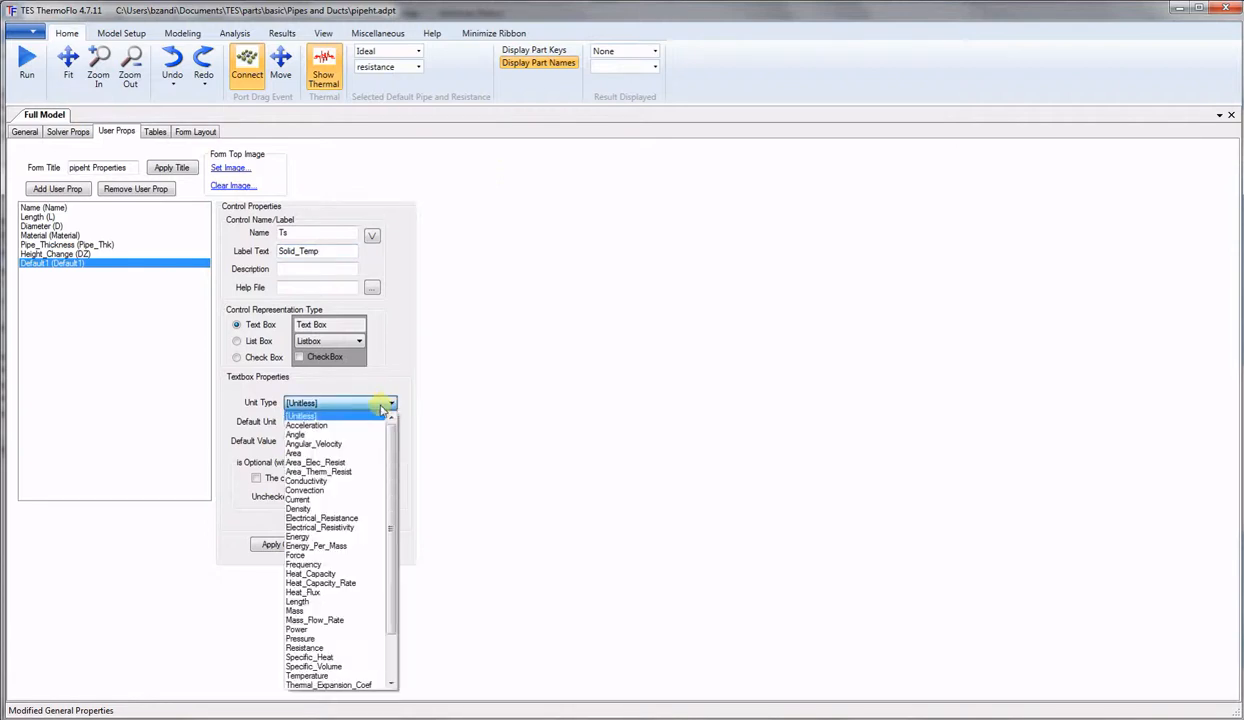
{"action": "left_click", "coordinate": [318, 675]}
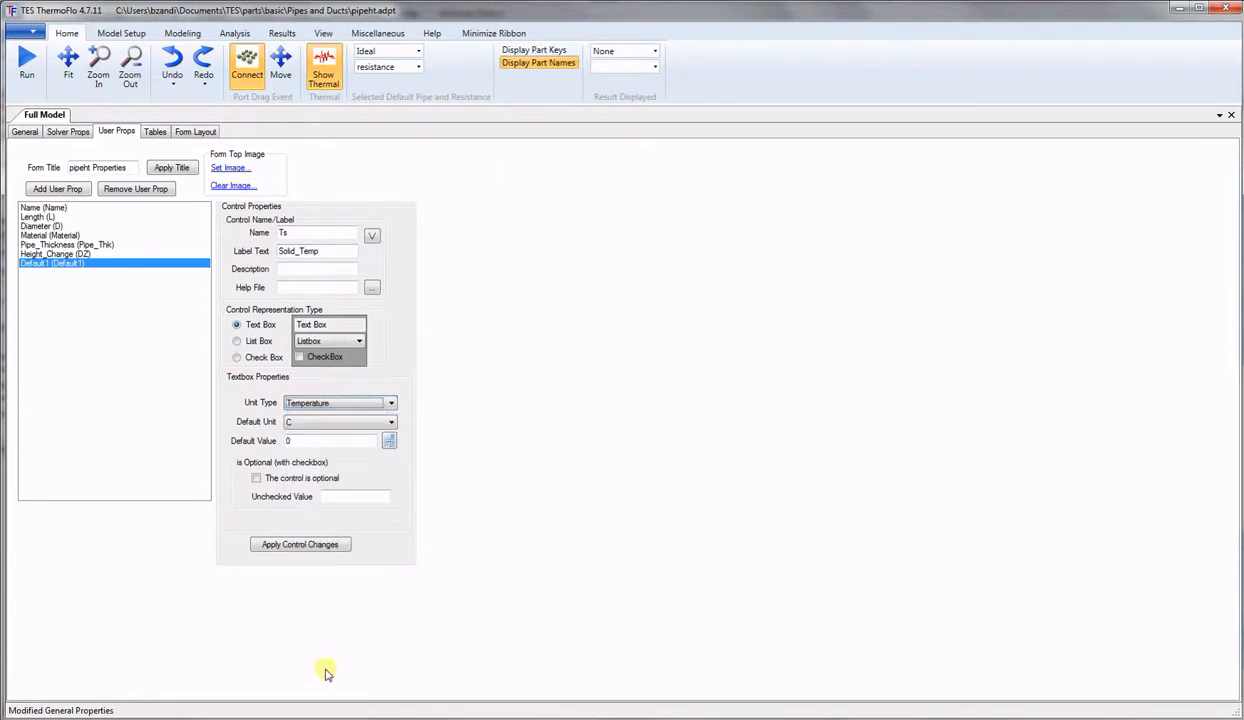
{"action": "left_click", "coordinate": [389, 441]}
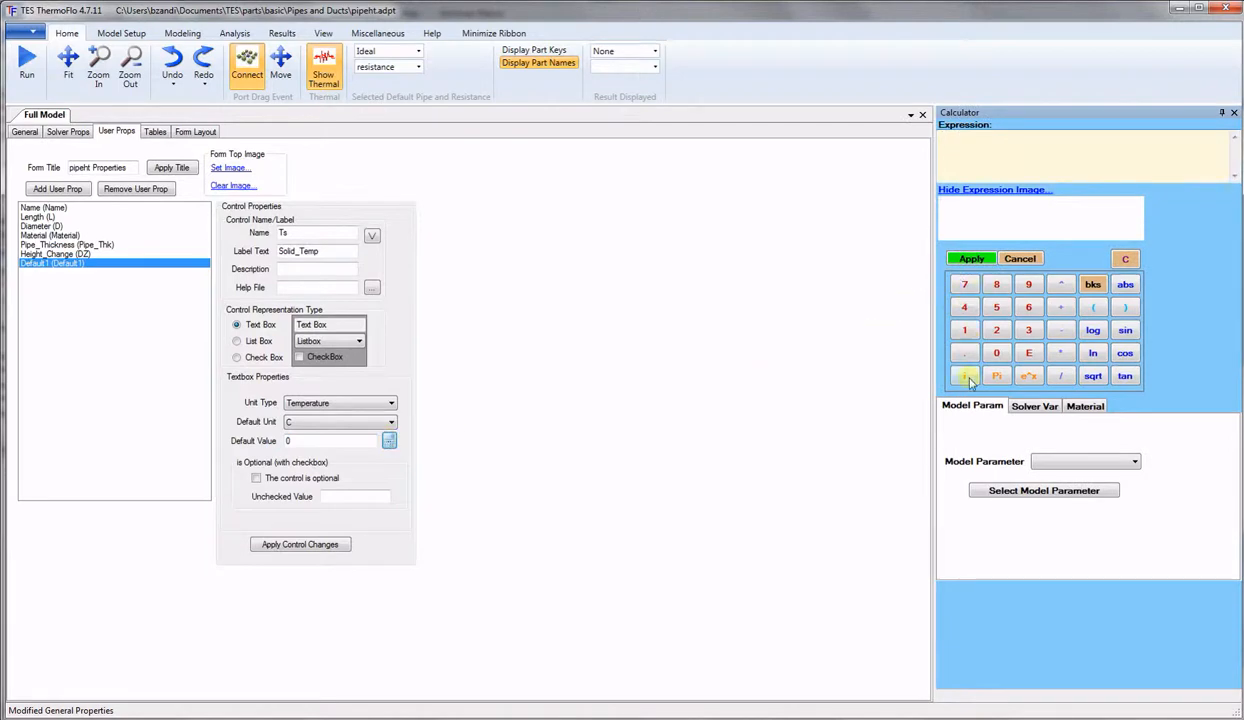
Set the Ts default value to the Ambient model parameter and apply the property changes.
{"action": "left_click", "coordinate": [1072, 462]}
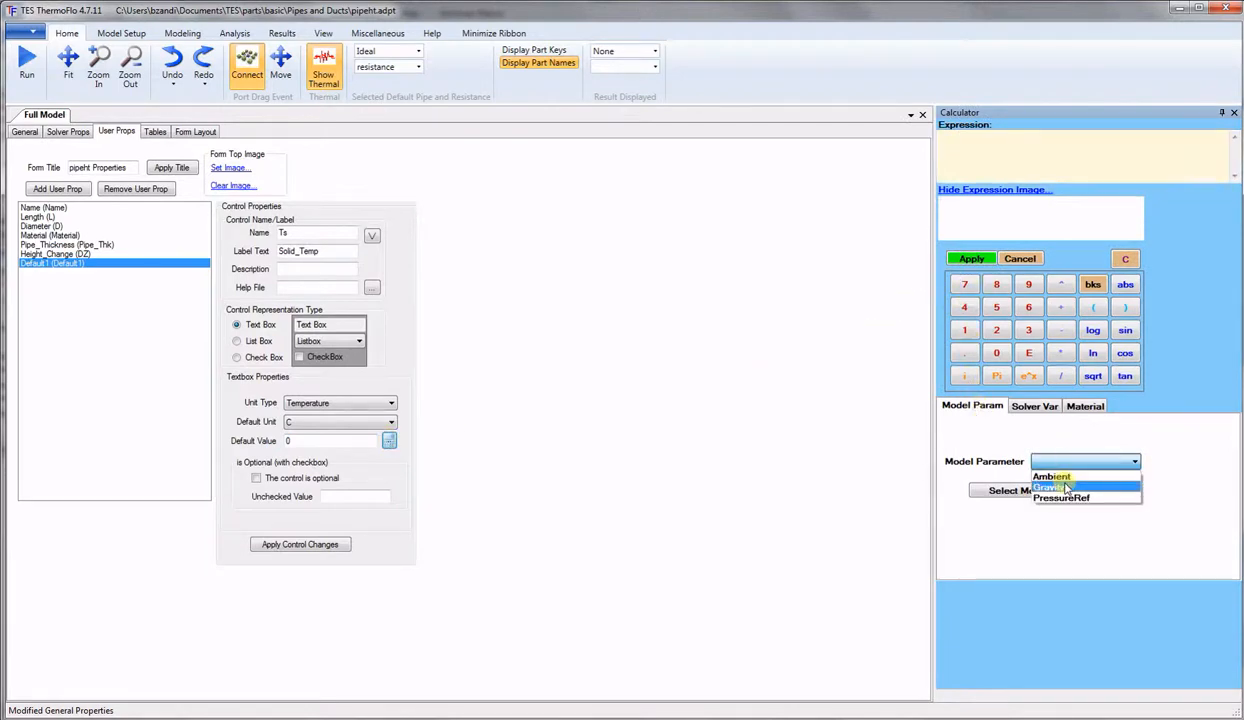
{"action": "left_click", "coordinate": [1052, 476]}
{"action": "left_click", "coordinate": [1018, 498]}
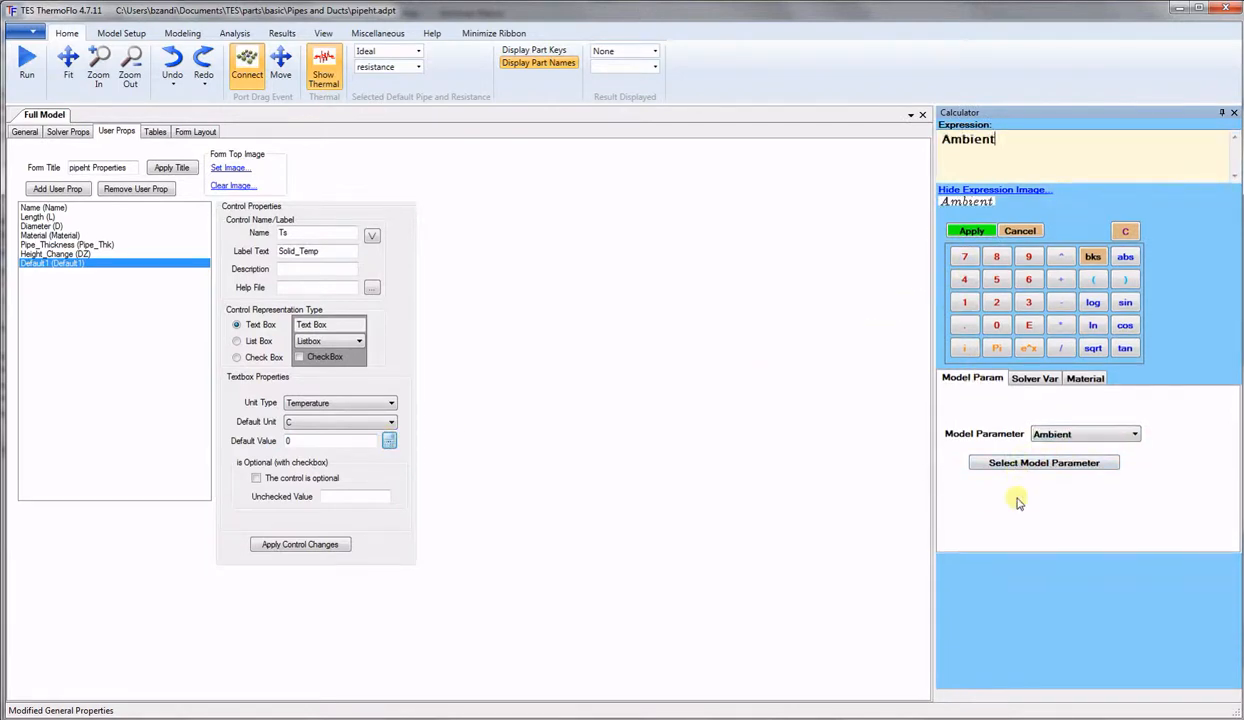
{"action": "left_click", "coordinate": [973, 235]}
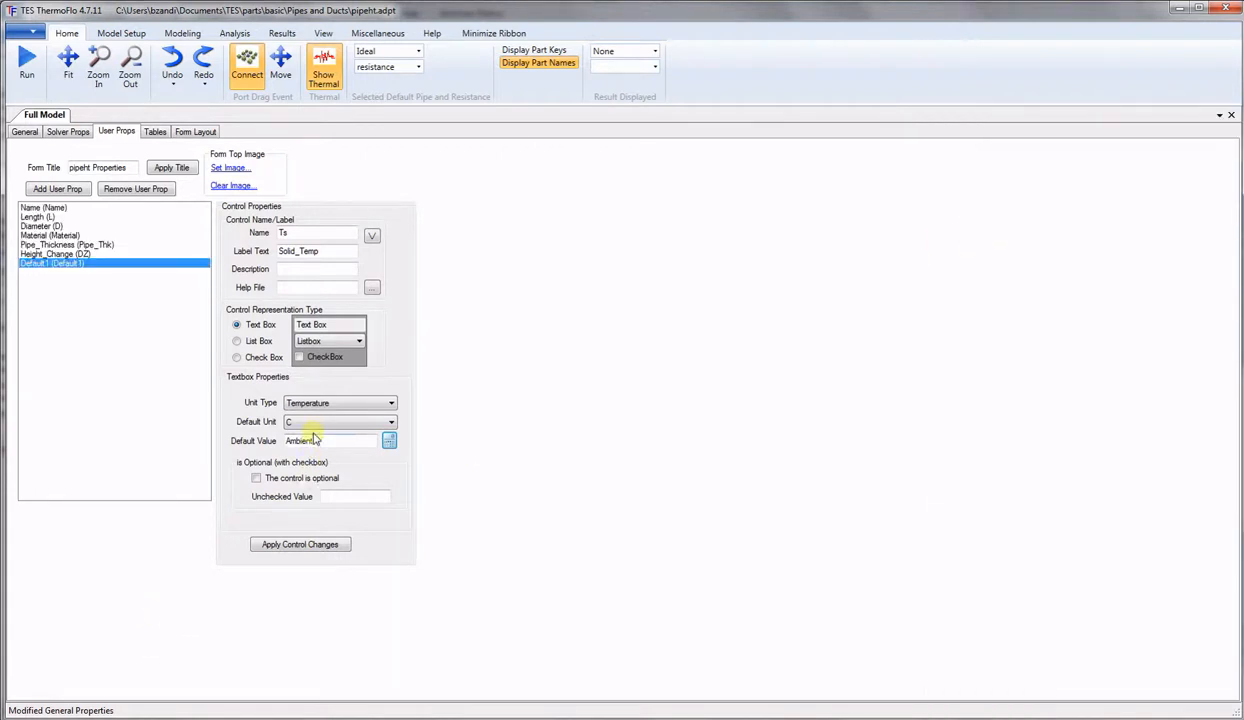
{"action": "left_click", "coordinate": [289, 545]}
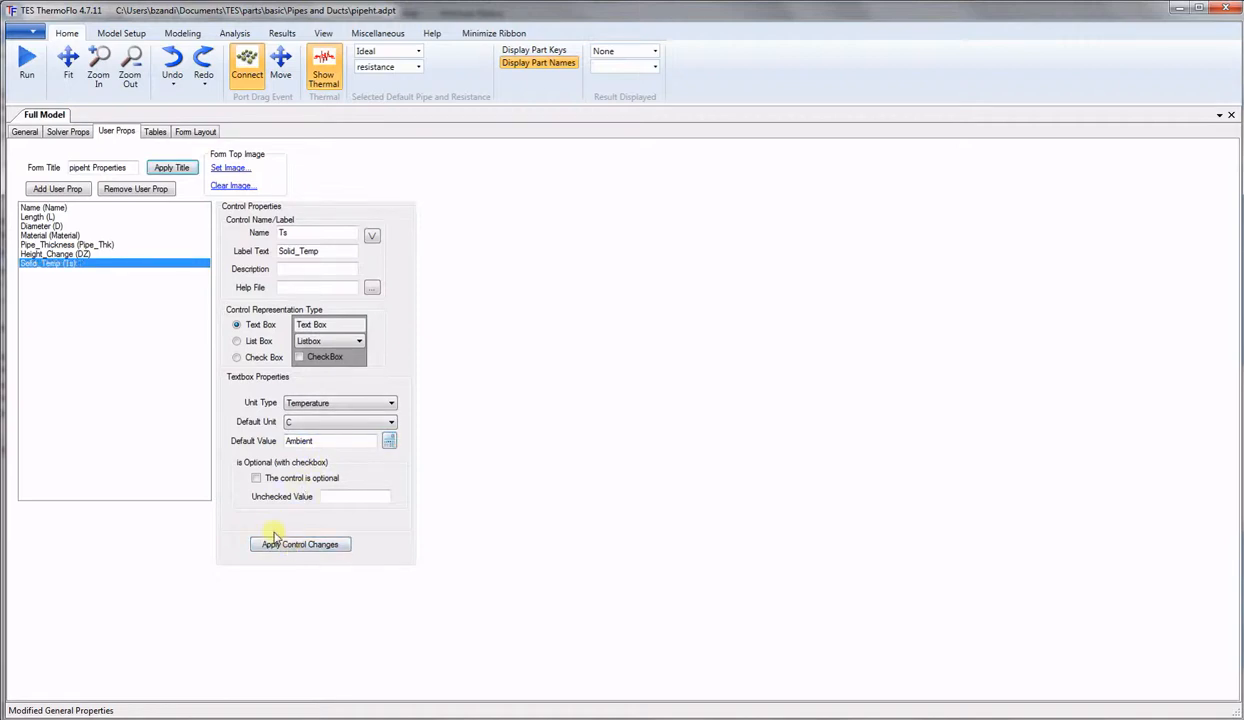
Add a property named and labelled Solid_Temp_Fixed, shown as a checkbox (unchecked 0, checked 1).
{"action": "left_click", "coordinate": [57, 189]}
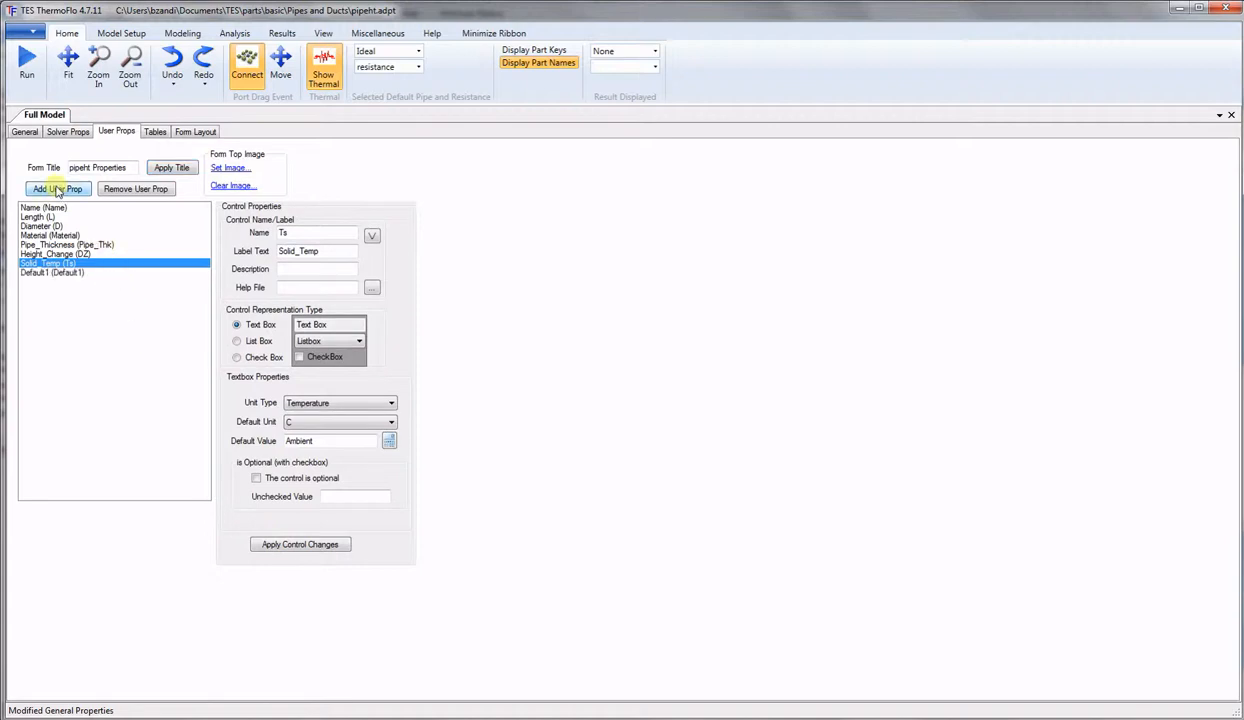
{"action": "left_click", "coordinate": [57, 274]}
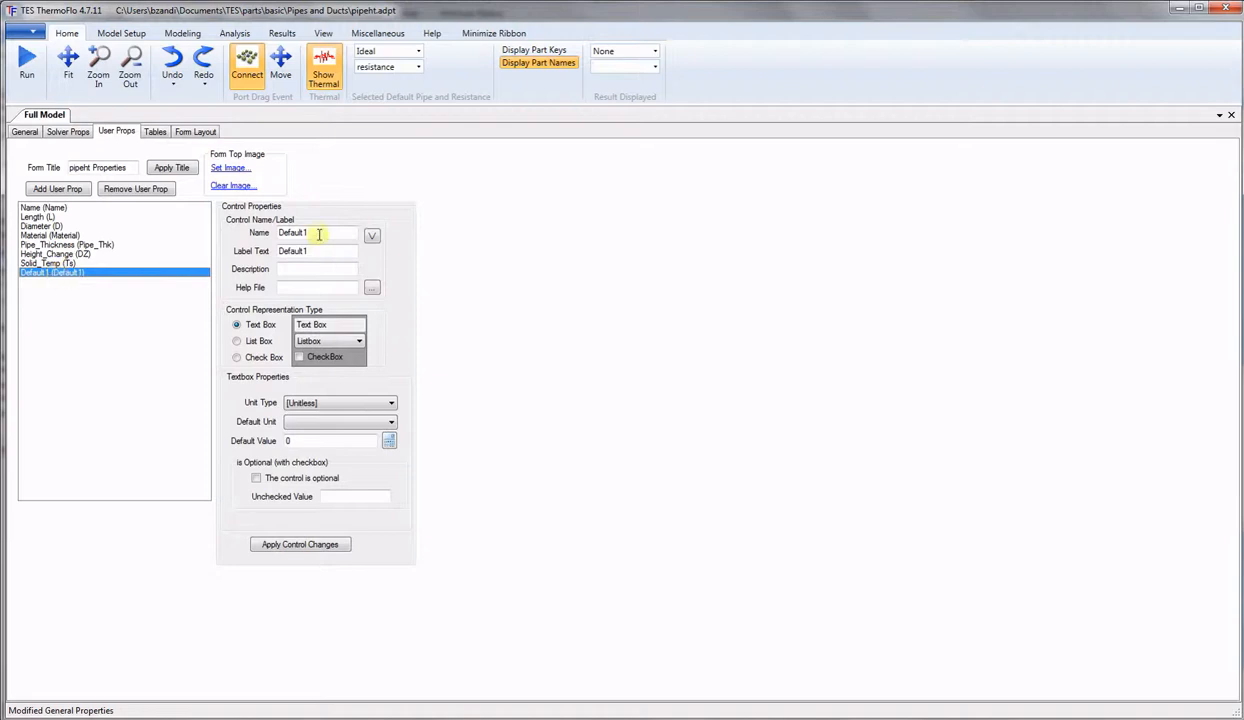
{"action": "left_click_drag", "start_coordinate": [324, 233], "coordinate": [257, 233]}
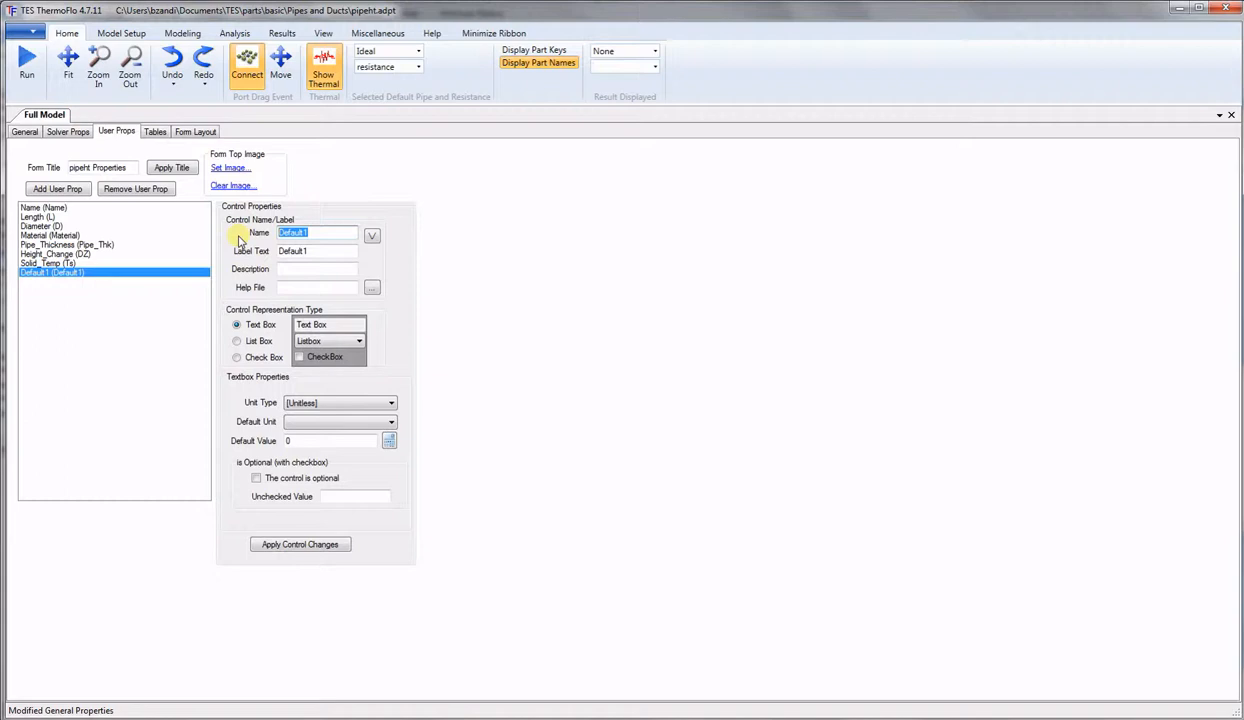
{"action": "type", "text": "Solid_Temp_Fixed"}
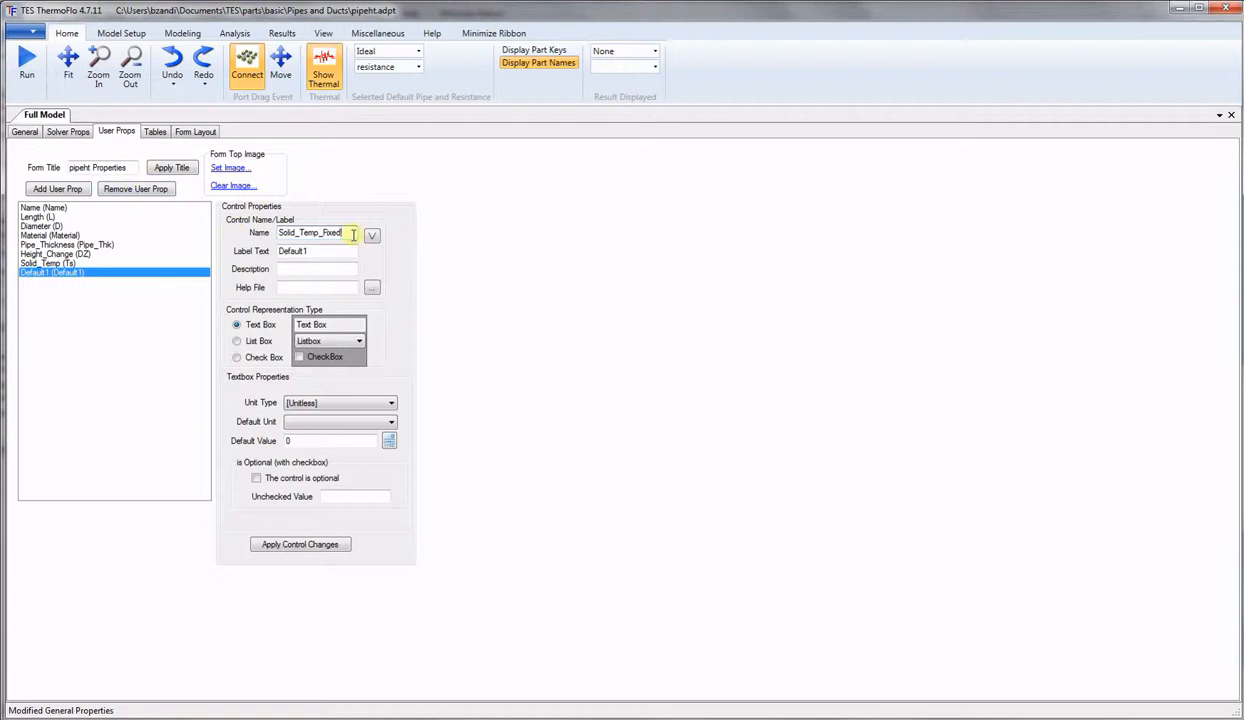
{"action": "left_click_drag", "start_coordinate": [353, 233], "coordinate": [188, 230]}
{"action": "key", "text": "ctrl+c"}
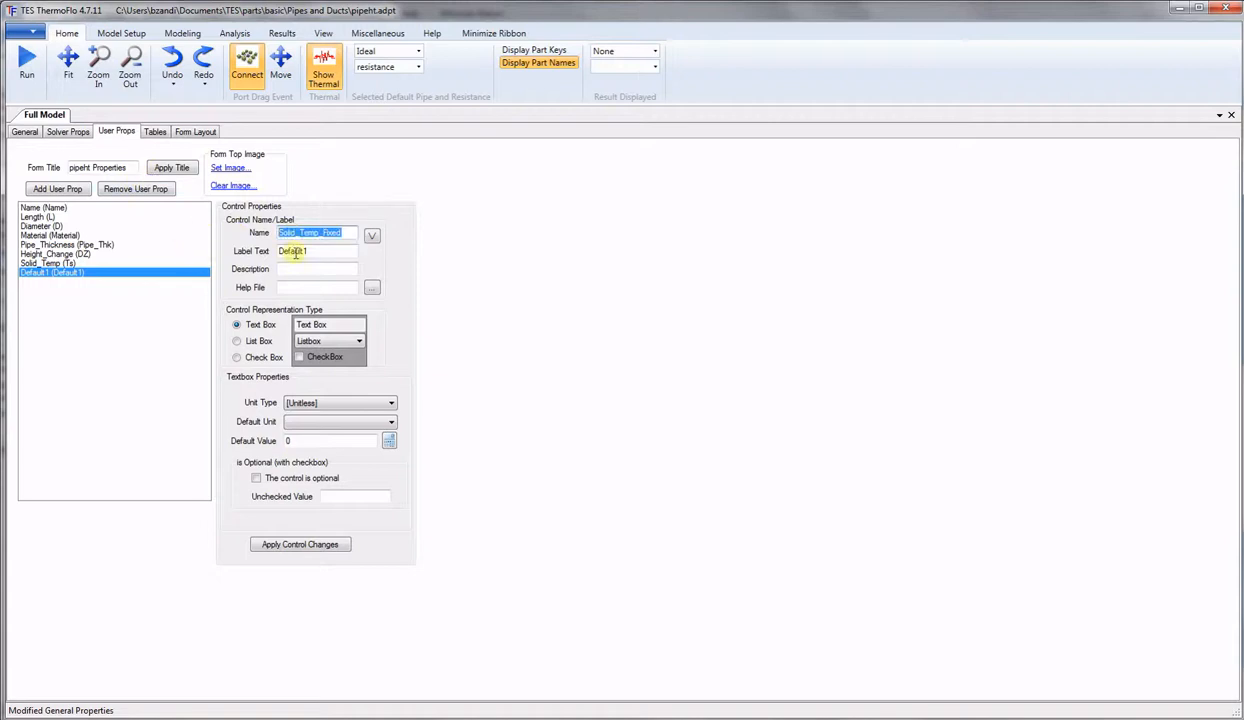
{"action": "left_click_drag", "start_coordinate": [331, 253], "coordinate": [268, 251]}
{"action": "key", "text": "ctrl+v"}
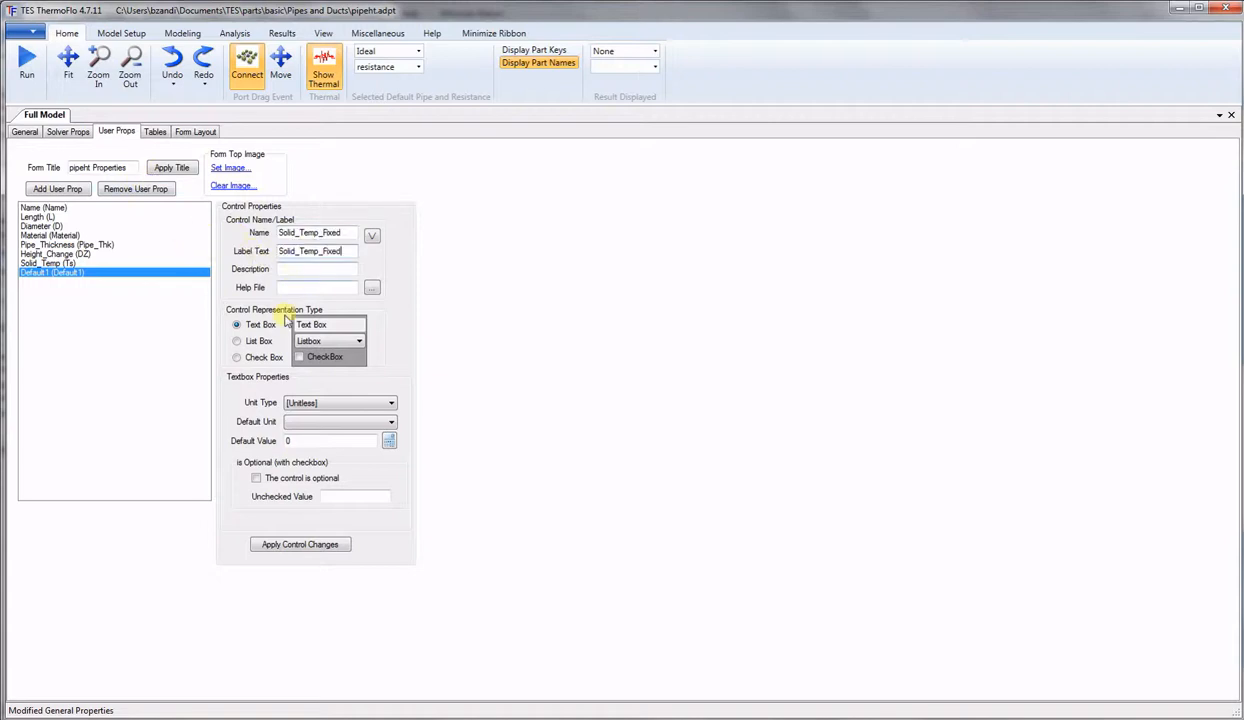
{"action": "left_click", "coordinate": [237, 358]}
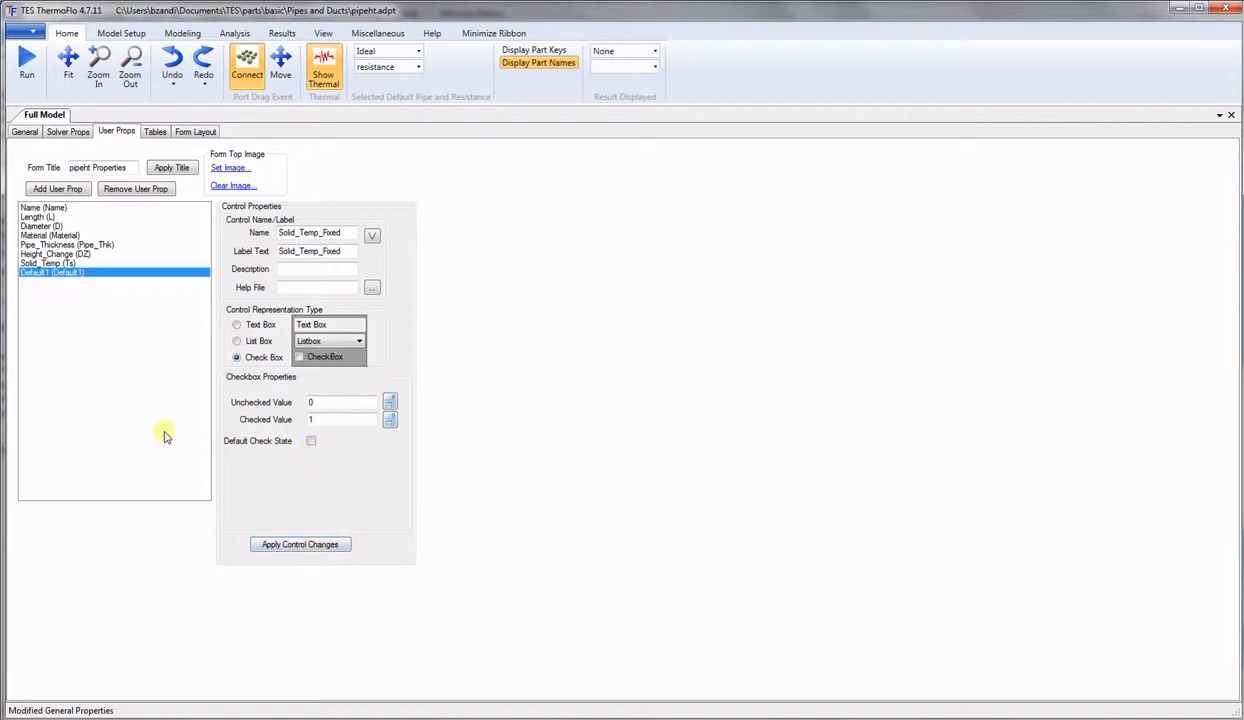
{"action": "left_click", "coordinate": [291, 548]}
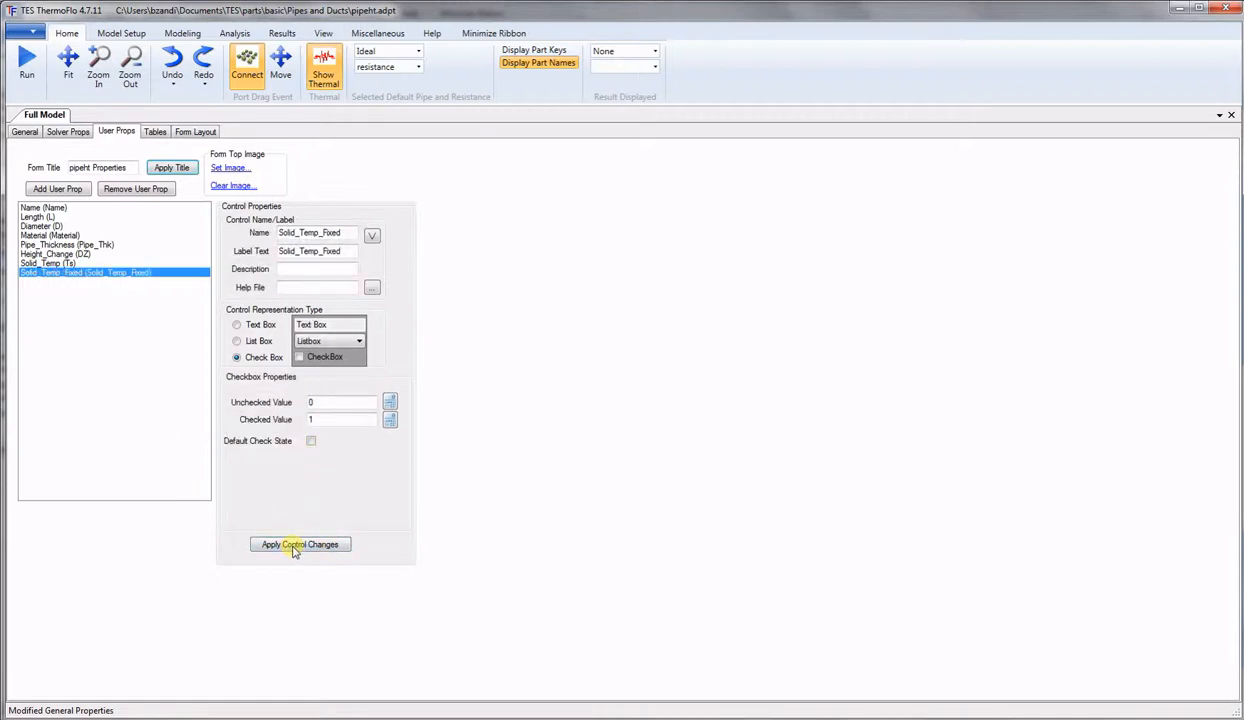
Add a unitless property Nodes labelled Number_of_Nodes with default value 3.
{"action": "left_click", "coordinate": [71, 190]}
{"action": "left_click", "coordinate": [57, 281]}
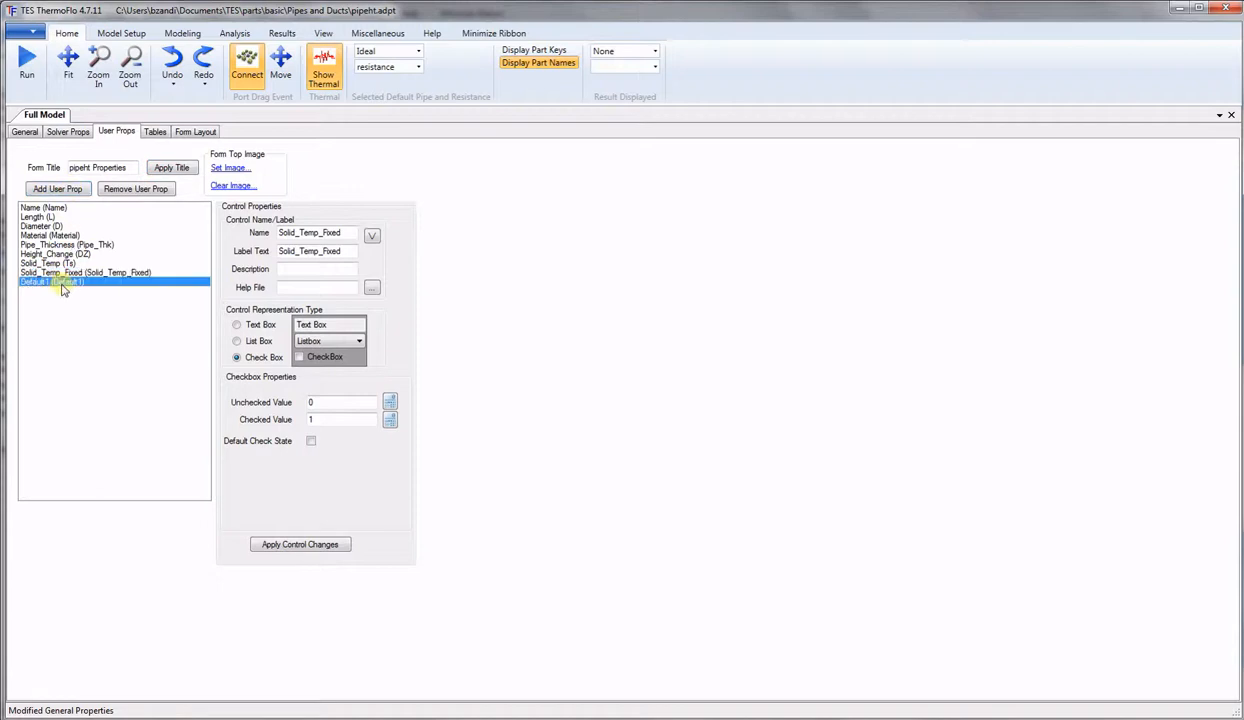
{"action": "left_click_drag", "start_coordinate": [312, 232], "coordinate": [224, 238]}
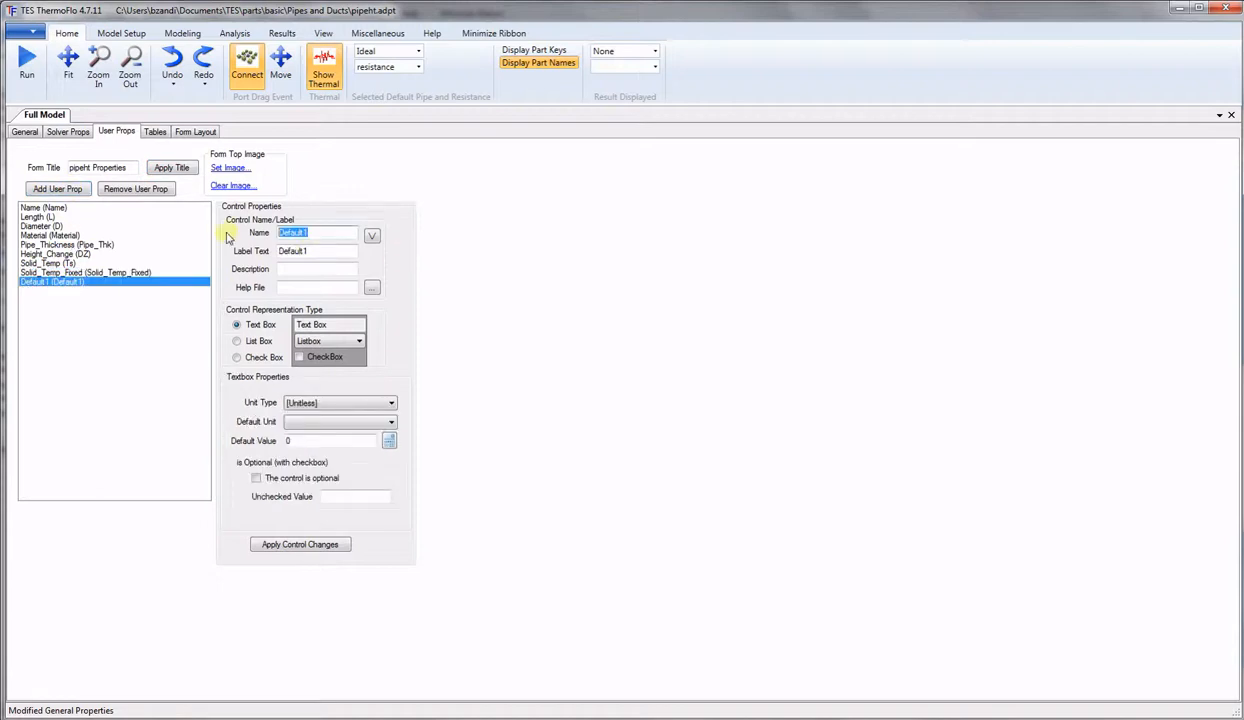
{"action": "type", "text": "Nodes"}
{"action": "left_click_drag", "start_coordinate": [326, 250], "coordinate": [229, 256]}
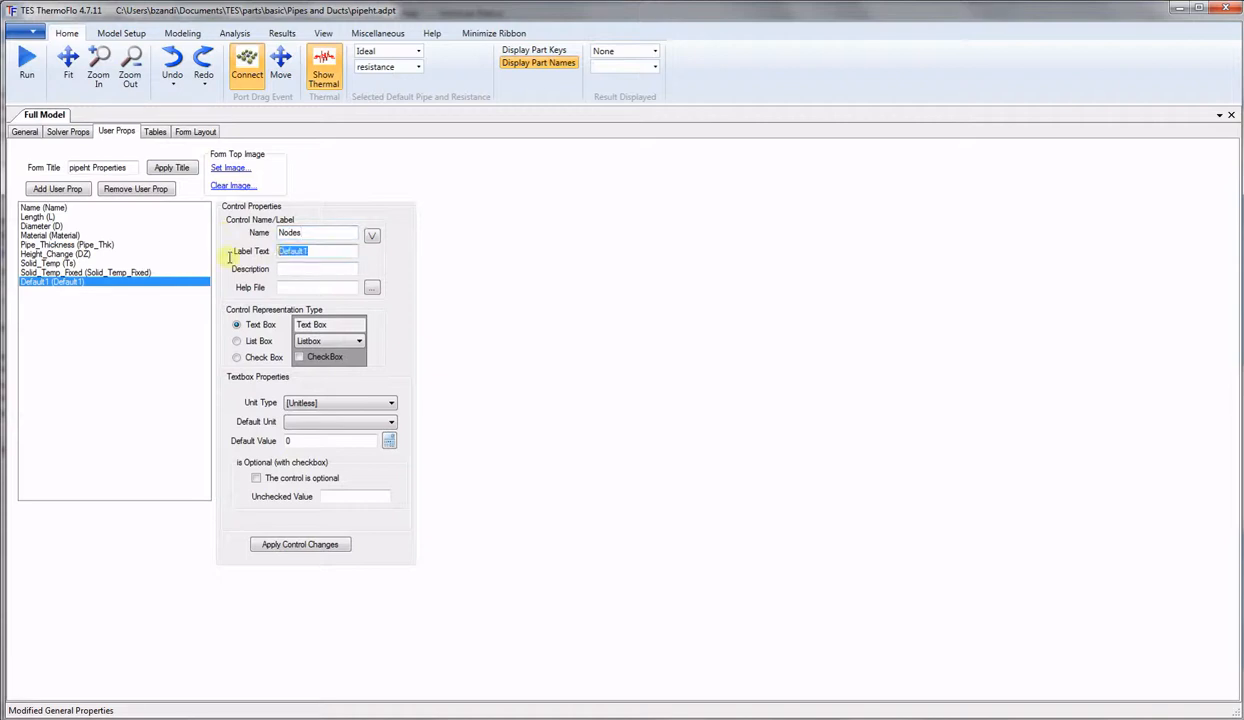
{"action": "type", "text": "Number_of_Nodes"}
{"action": "left_click_drag", "start_coordinate": [317, 438], "coordinate": [228, 437]}
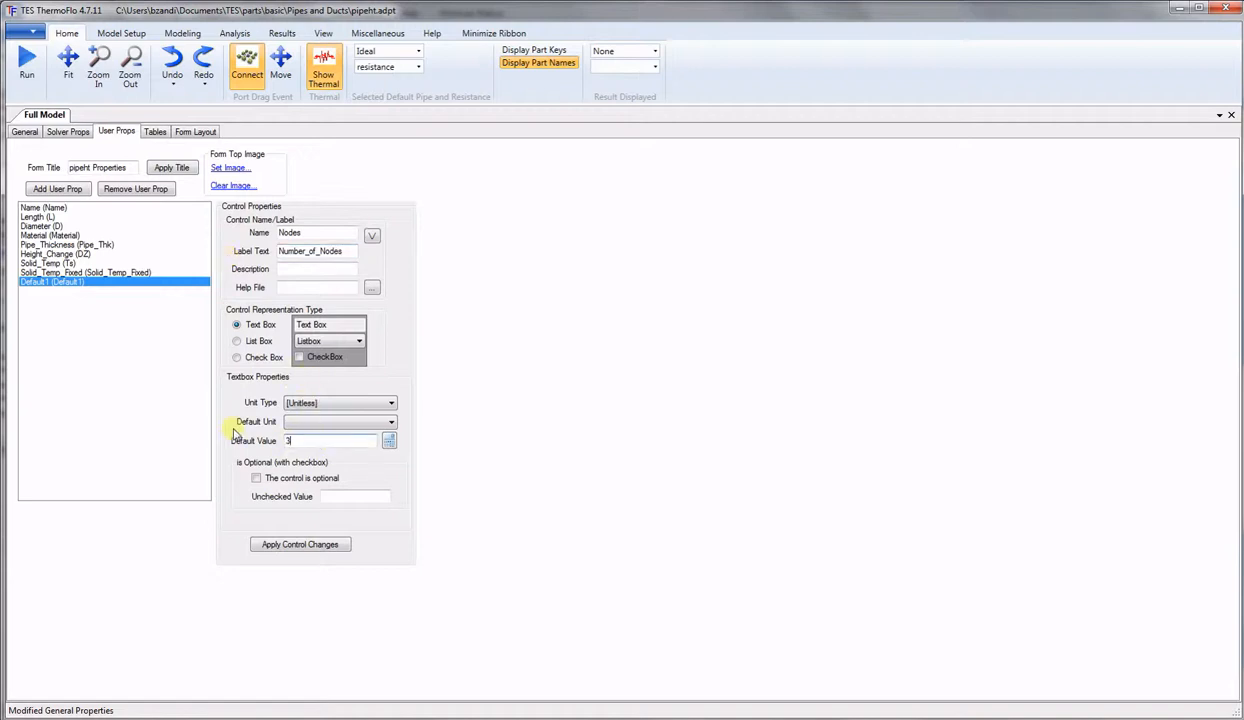
{"action": "left_click", "coordinate": [300, 546]}
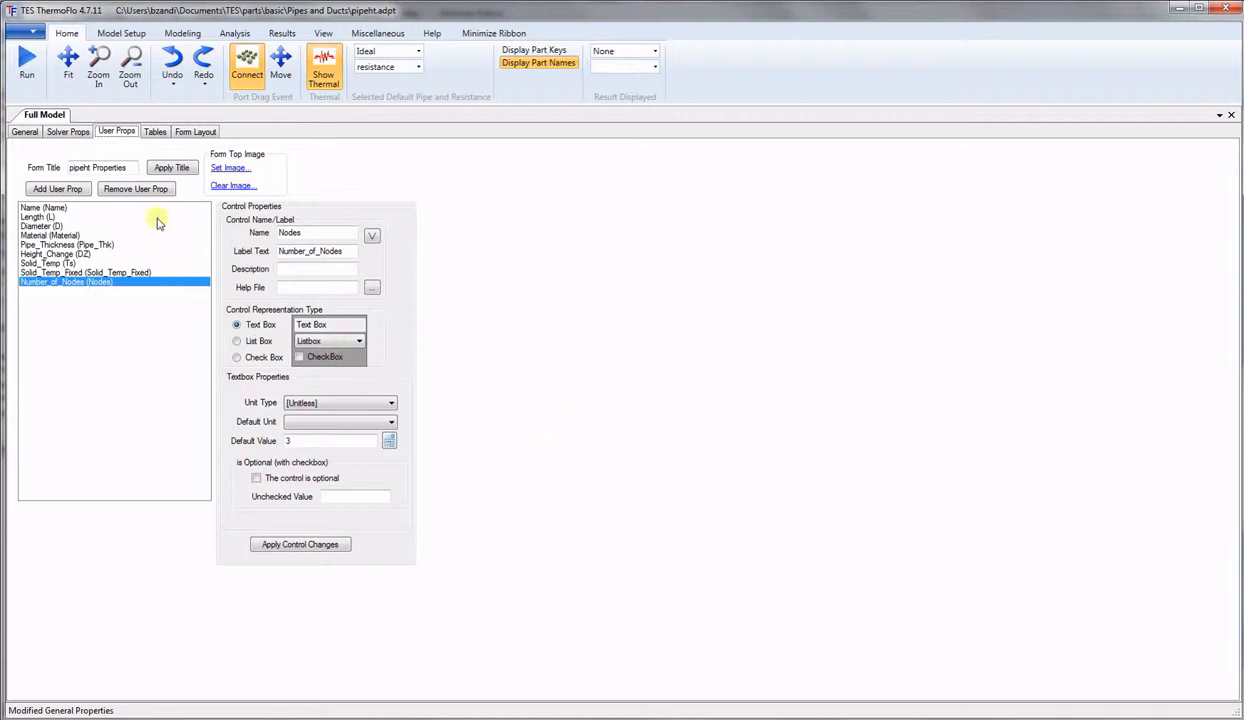
Generate the part's form layout from its user properties.
{"action": "left_click", "coordinate": [197, 132]}
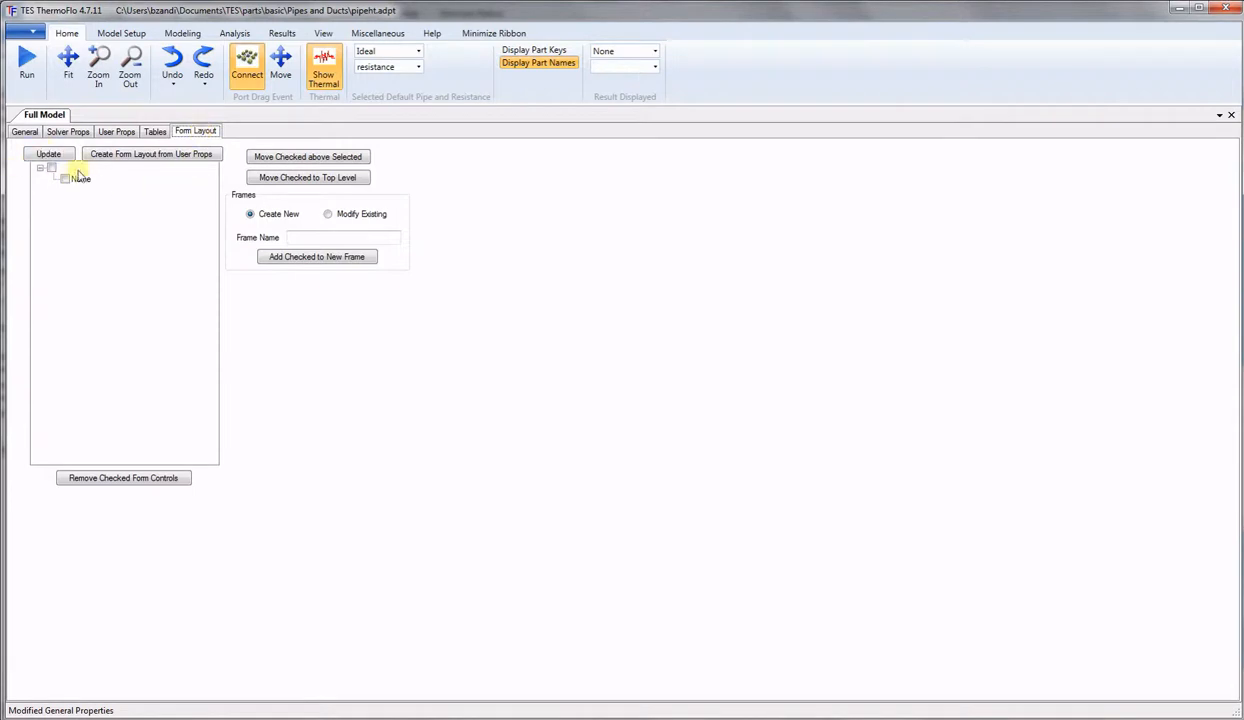
{"action": "left_click", "coordinate": [183, 158]}
{"action": "left_click", "coordinate": [730, 417]}
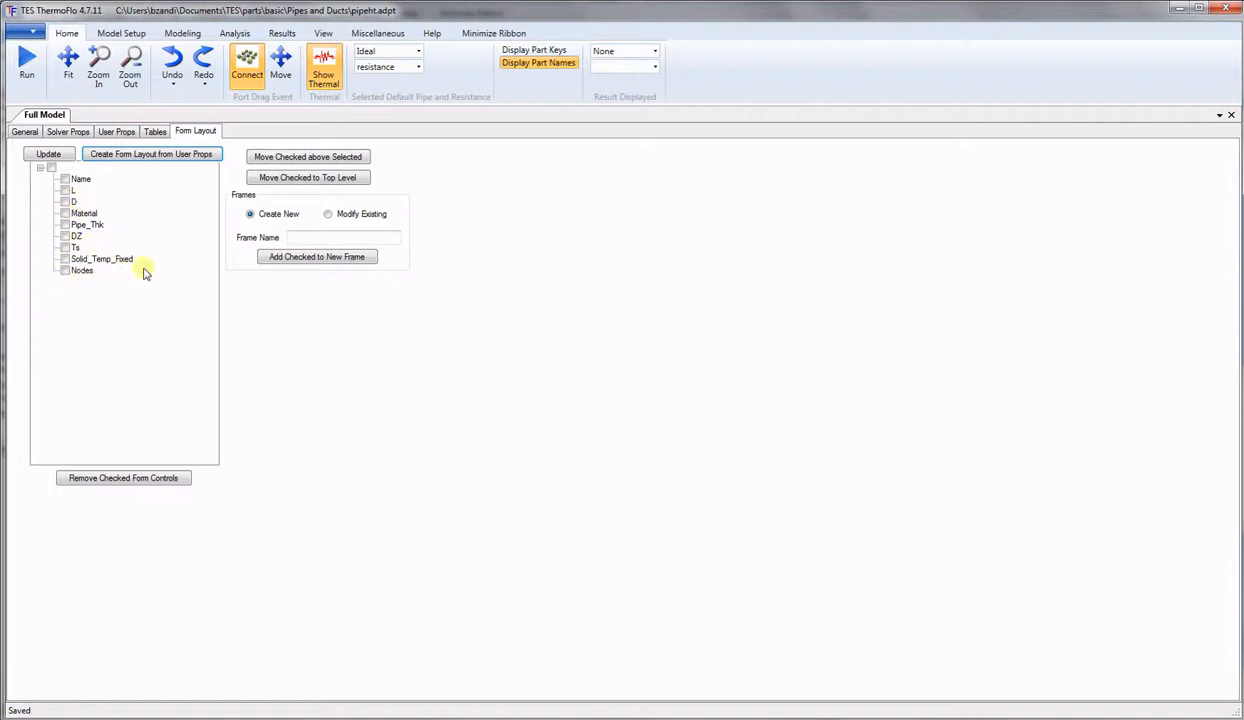
Group DZ, Ts, Solid_Temp_Fixed and Nodes into a new frame named Advanced.
{"action": "left_click", "coordinate": [65, 237]}
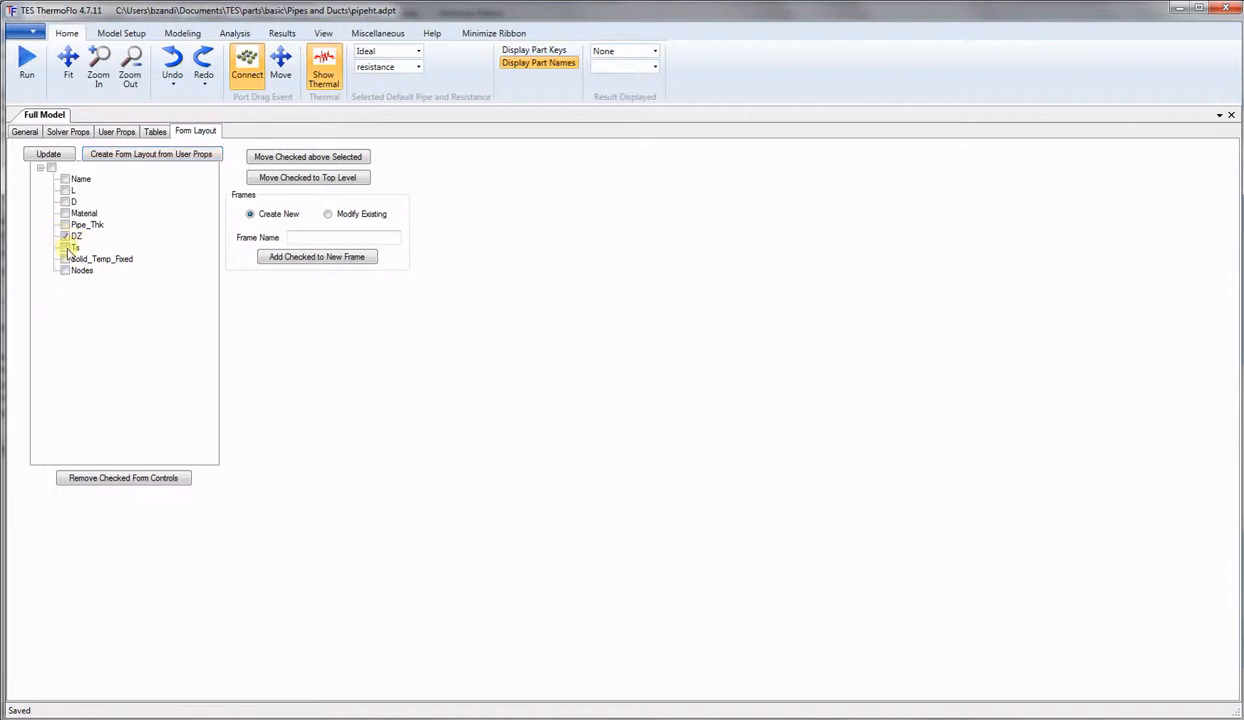
{"action": "left_click", "coordinate": [65, 248]}
{"action": "left_click", "coordinate": [65, 259]}
{"action": "left_click", "coordinate": [65, 270]}
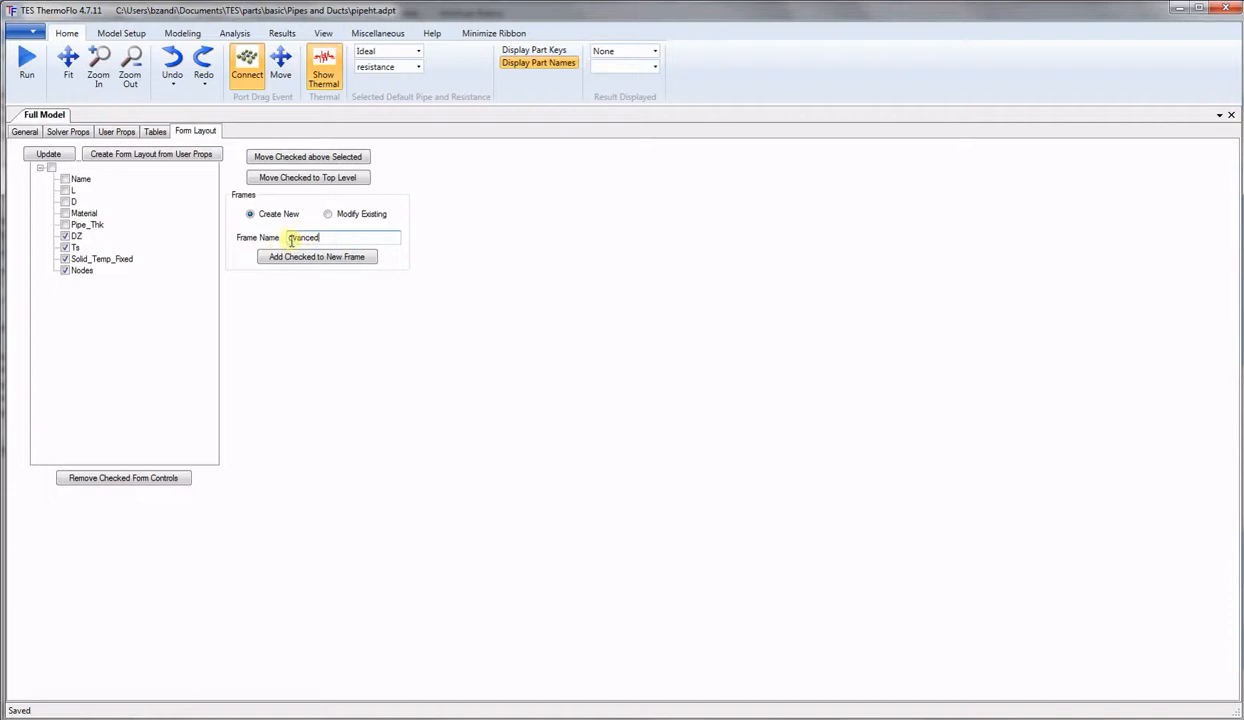
{"action": "type", "text": "A"}
{"action": "left_click", "coordinate": [302, 258]}
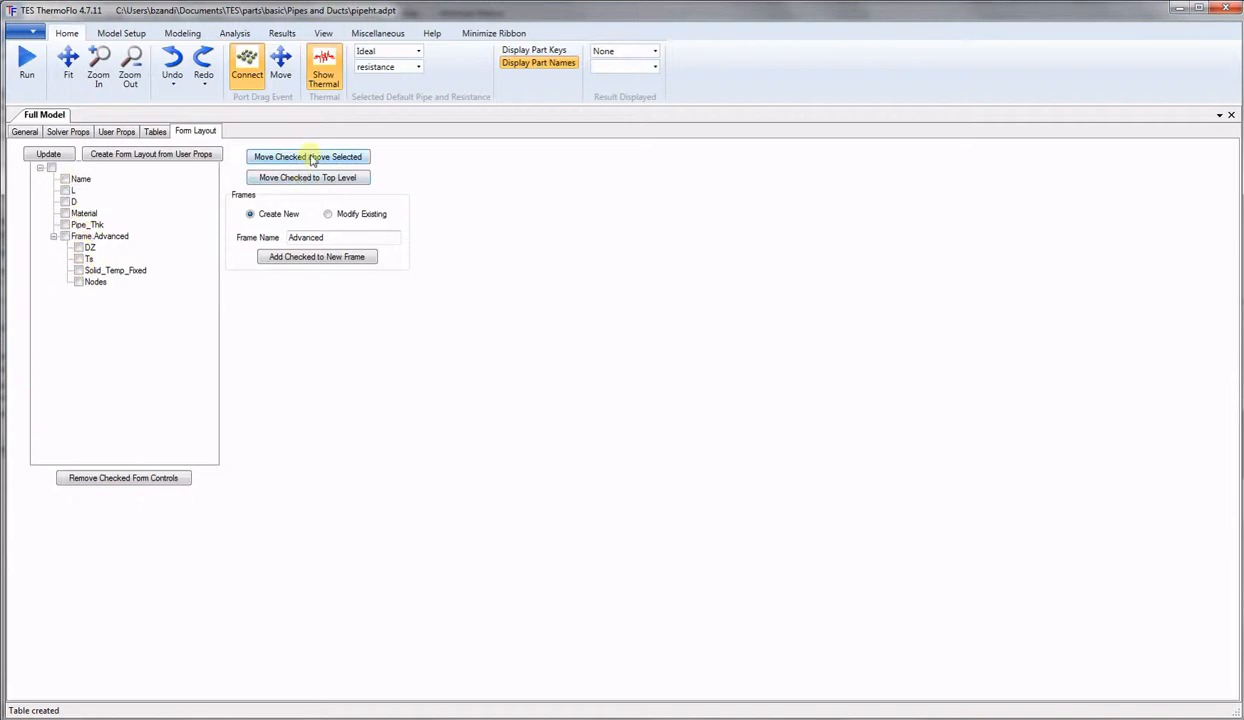
Key the Include_Solid table on the Material user property.
{"action": "left_click", "coordinate": [155, 133]}
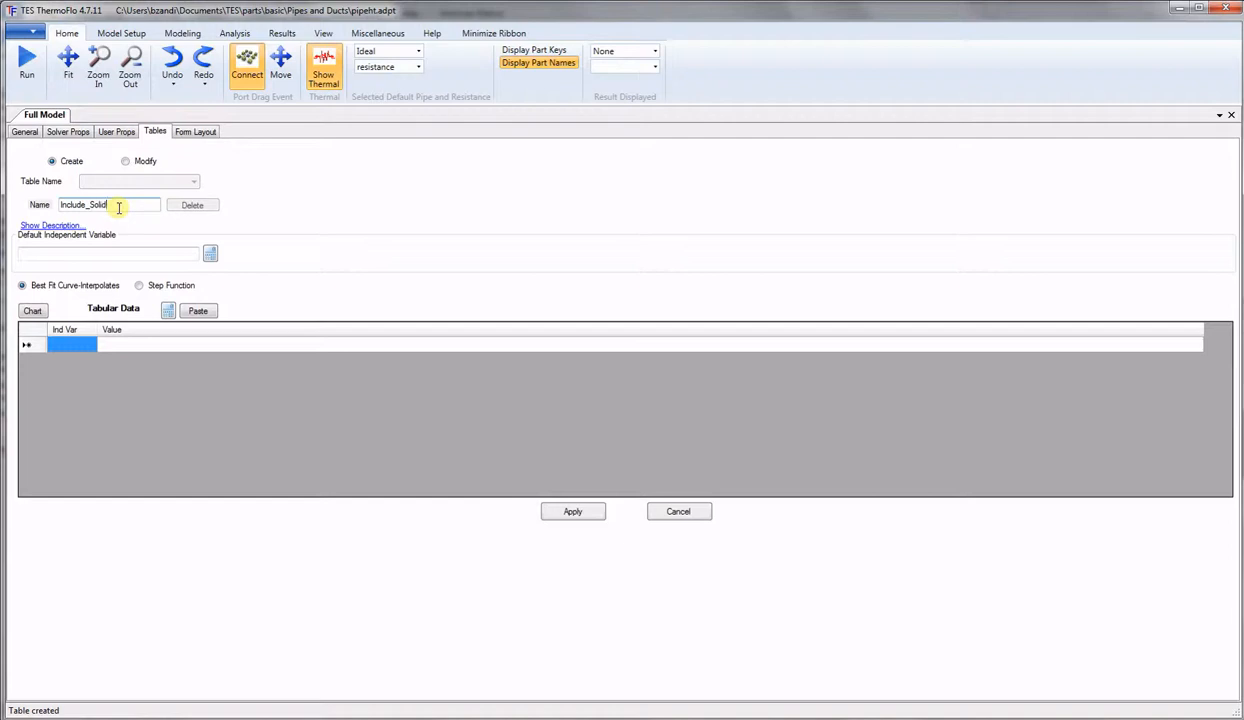
{"action": "left_click", "coordinate": [210, 254]}
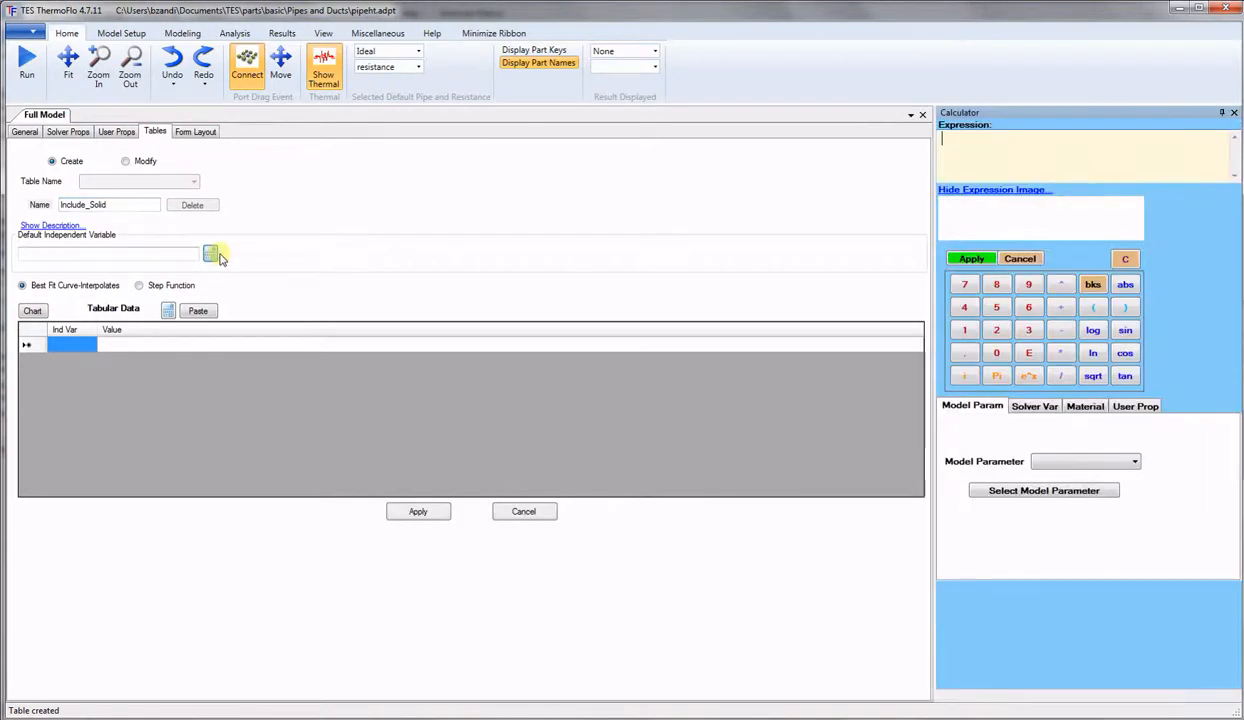
{"action": "left_click", "coordinate": [1130, 405]}
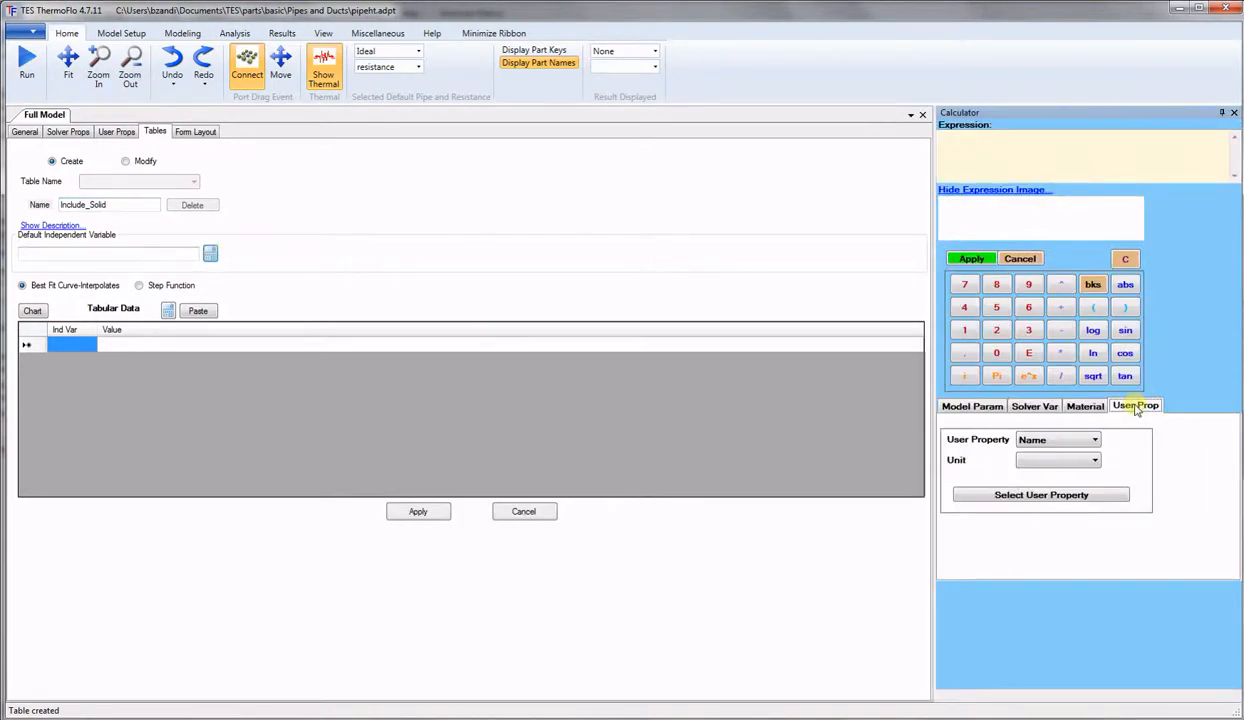
{"action": "left_click", "coordinate": [1087, 444]}
{"action": "left_click", "coordinate": [1020, 481]}
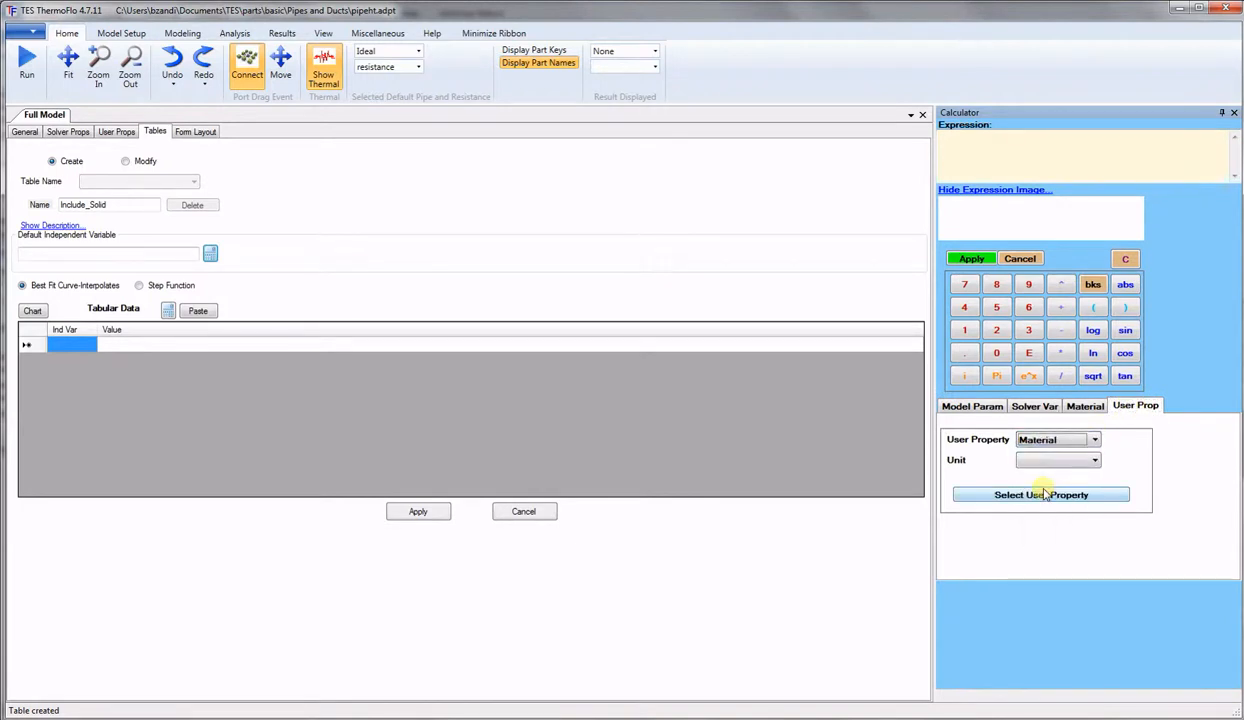
{"action": "left_click", "coordinate": [1041, 494]}
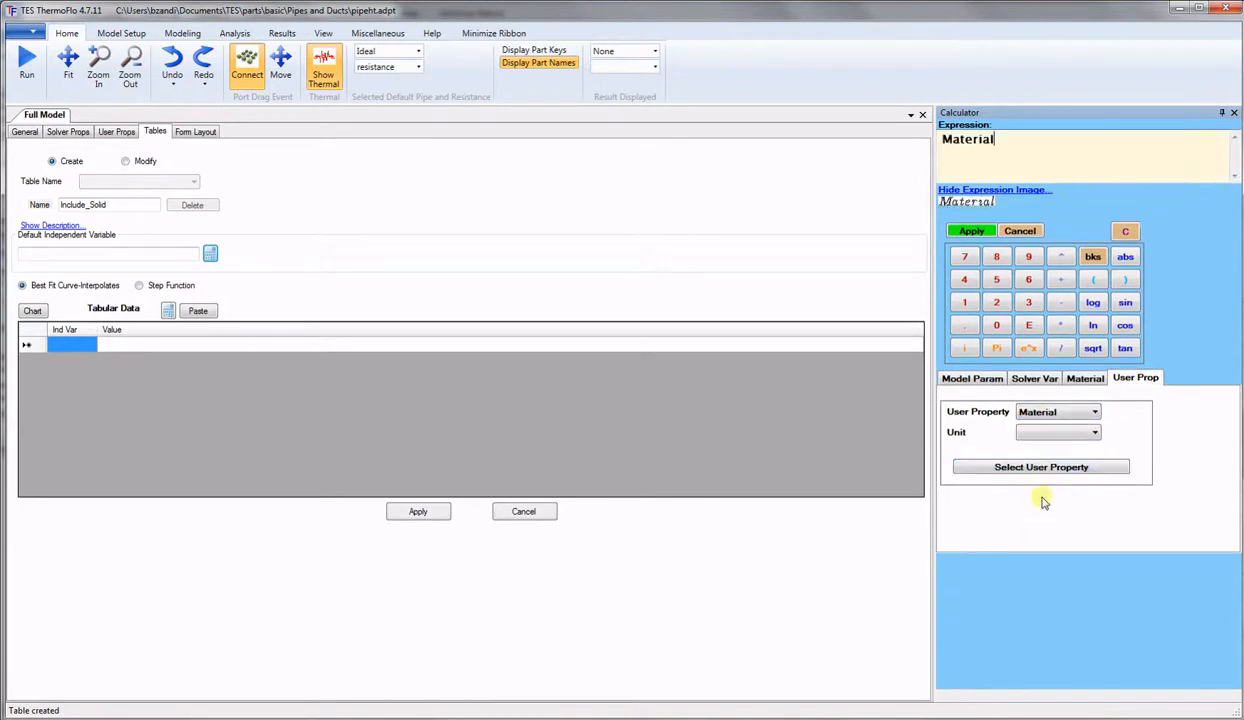
{"action": "left_click", "coordinate": [978, 236]}
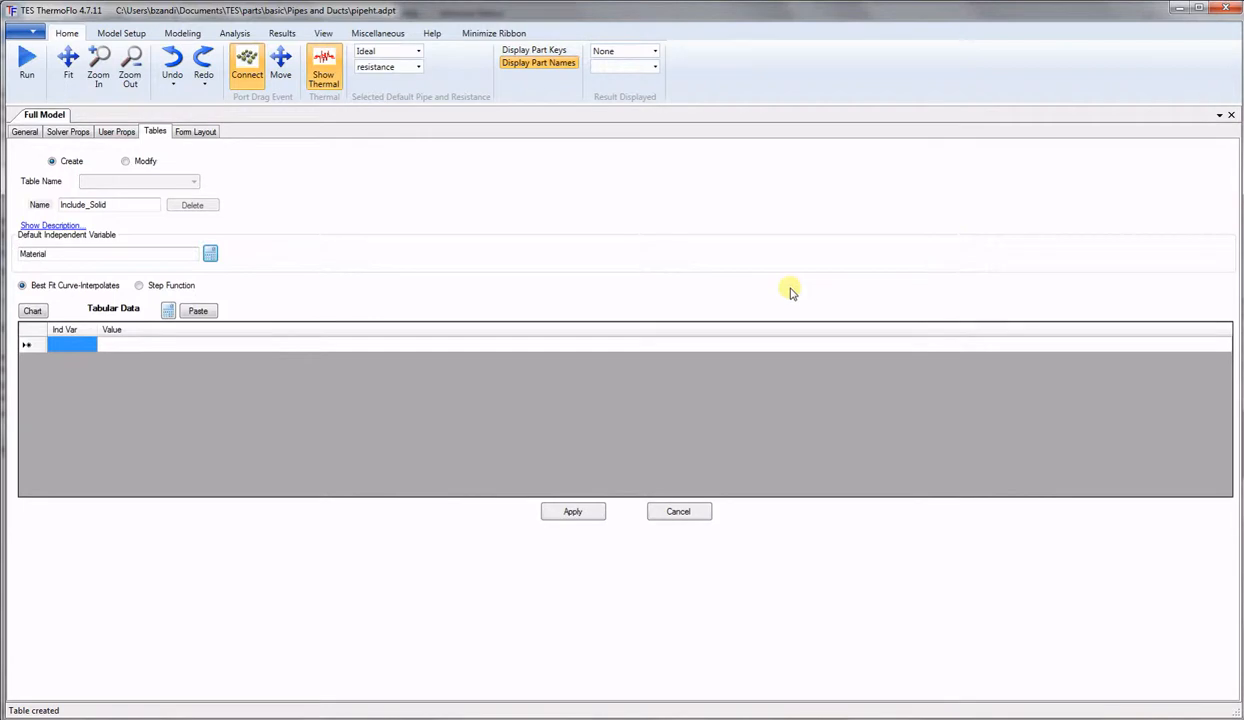
Make it a step function with rows 0.5 → 0 and 20 → 1.
{"action": "left_click", "coordinate": [139, 286]}
{"action": "left_click", "coordinate": [89, 345]}
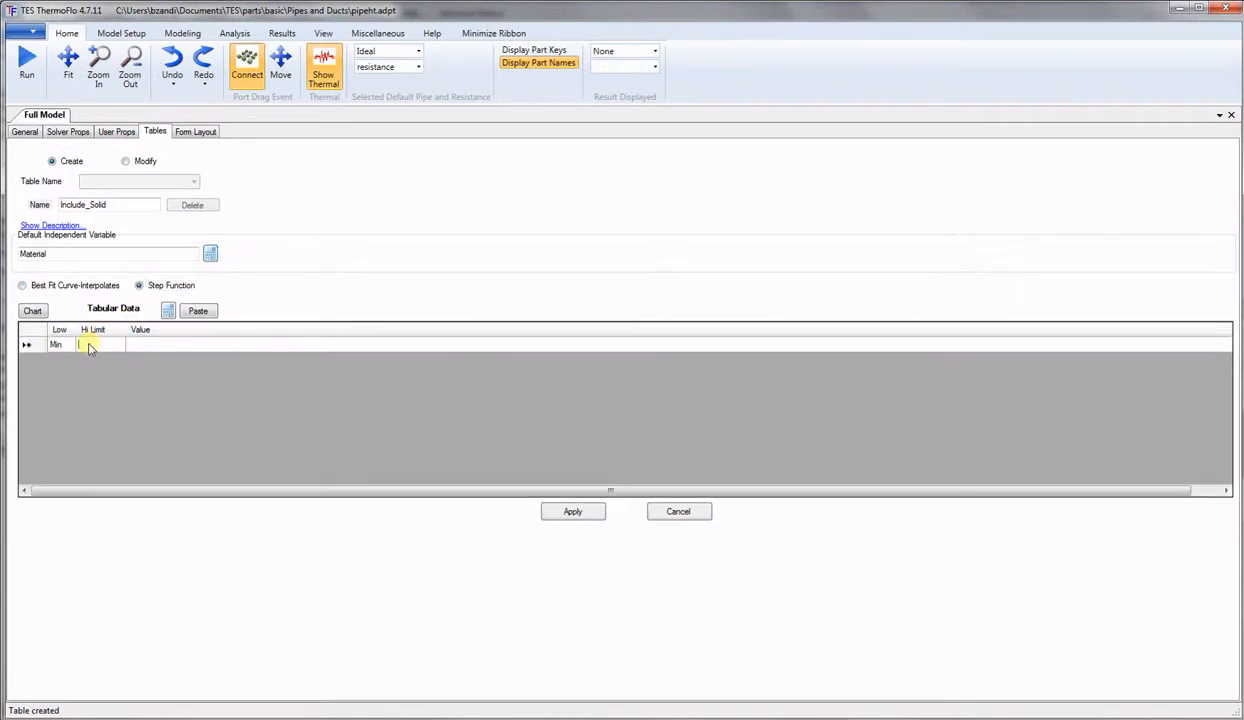
{"action": "type", "text": "0.5"}
{"action": "left_click", "coordinate": [147, 347]}
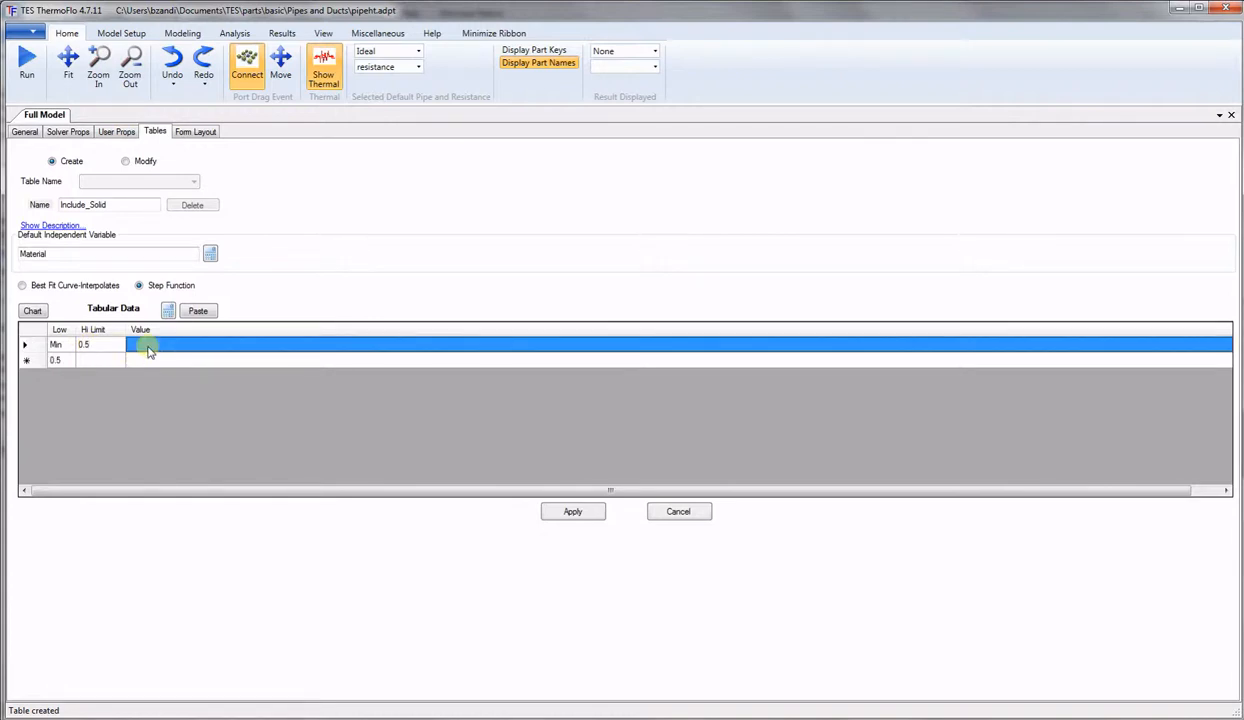
{"action": "type", "text": "0"}
{"action": "left_click_drag", "start_coordinate": [521, 489], "coordinate": [453, 497]}
{"action": "left_click", "coordinate": [103, 365]}
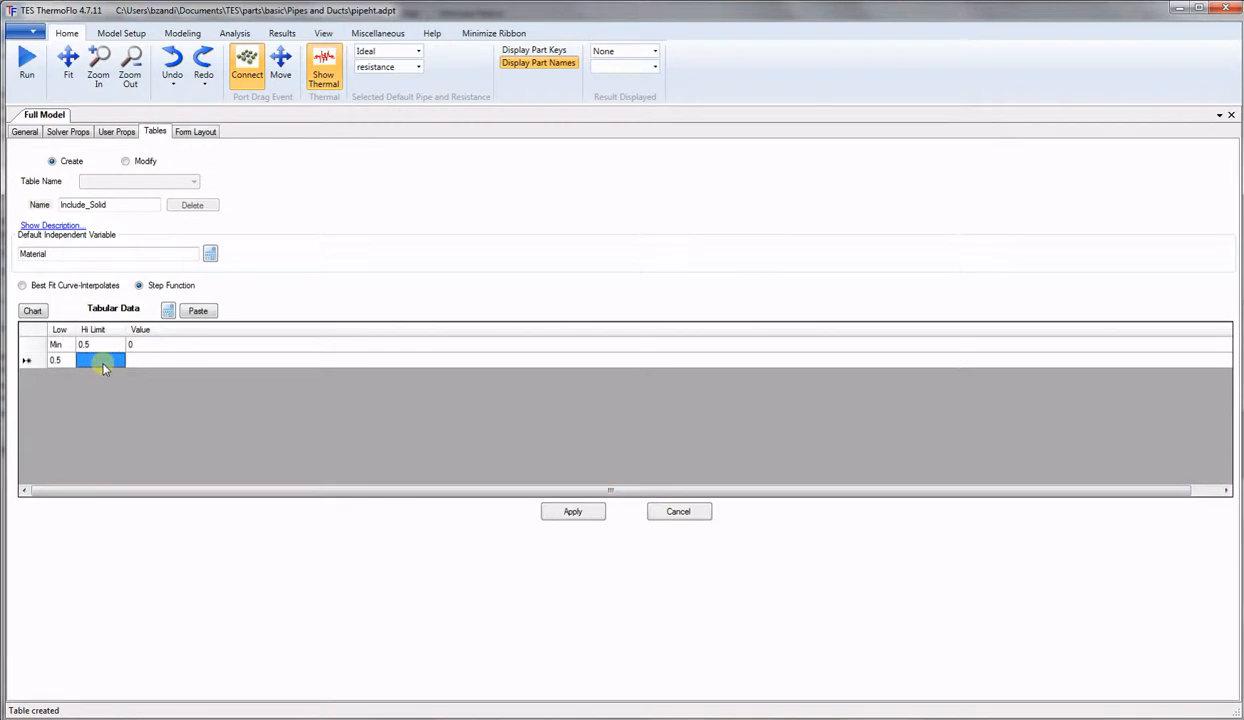
{"action": "type", "text": "20"}
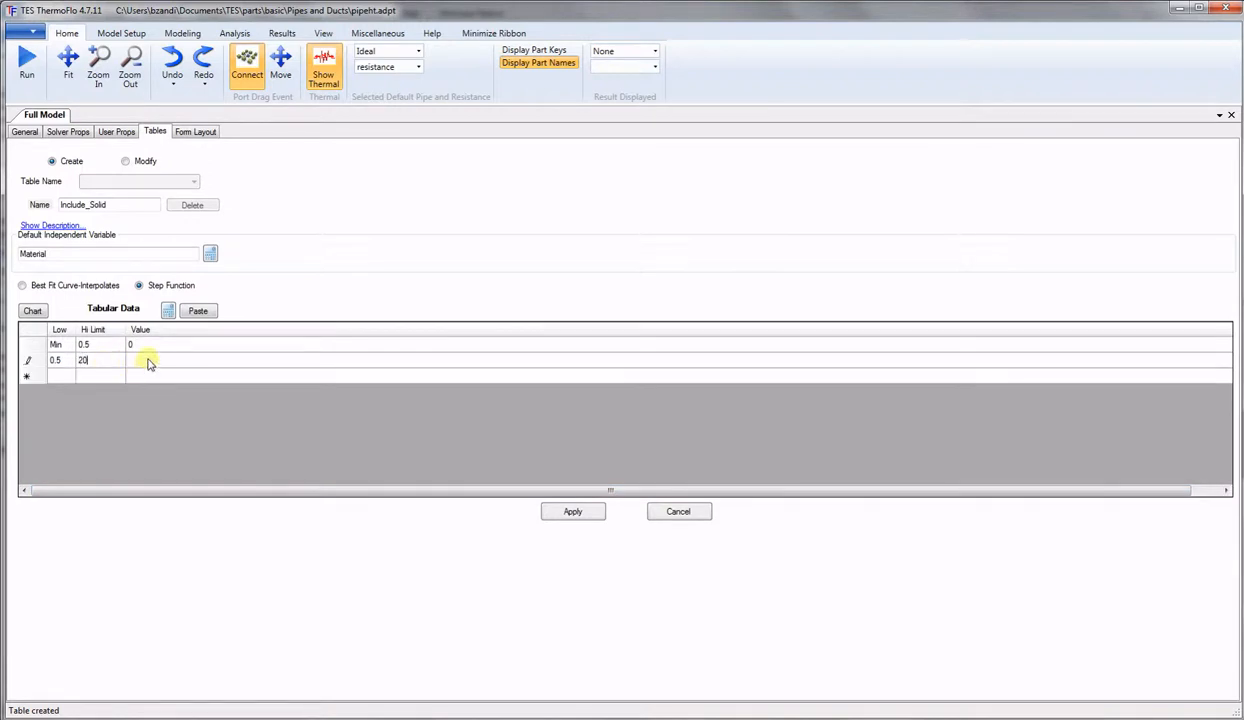
{"action": "left_click", "coordinate": [147, 362]}
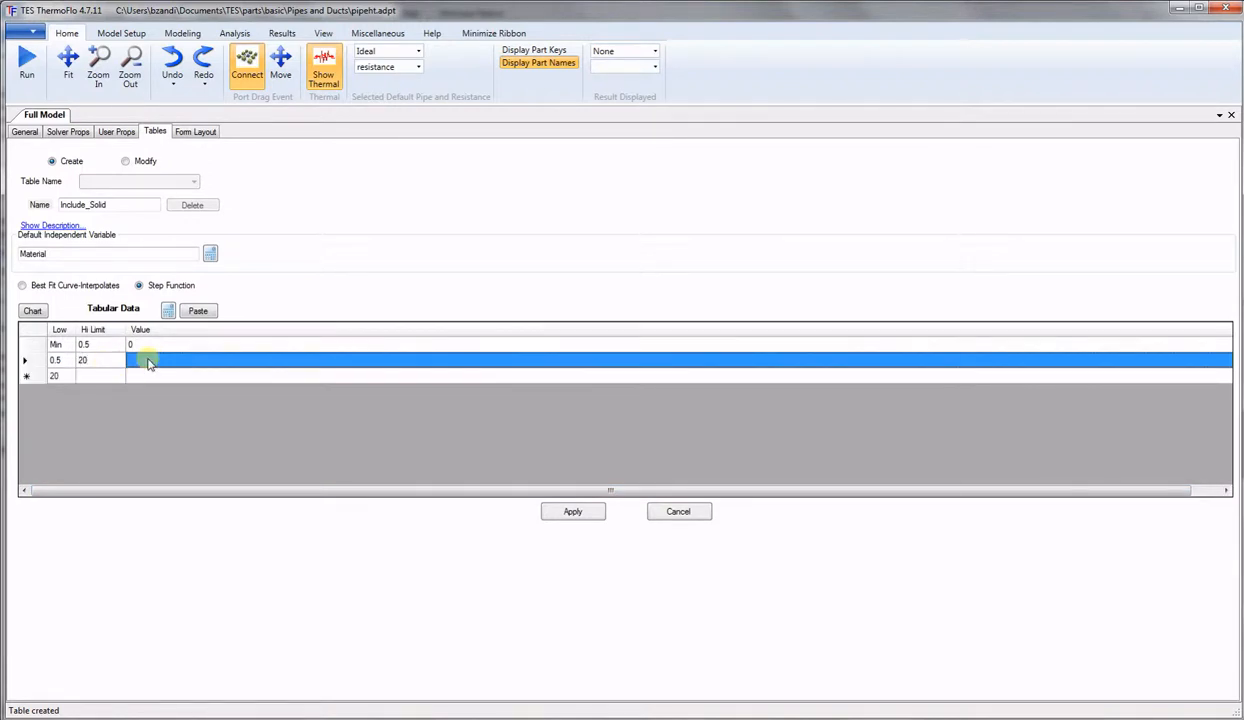
{"action": "type", "text": "1"}
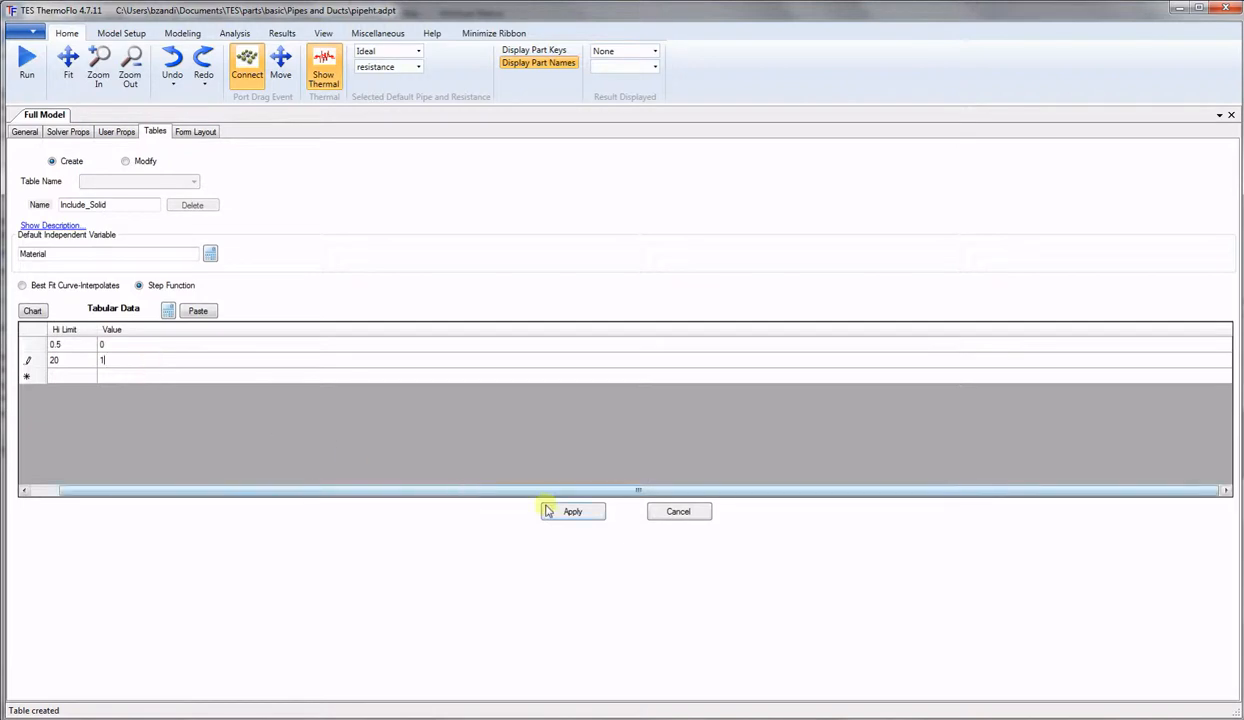
{"action": "left_click_drag", "start_coordinate": [532, 491], "coordinate": [444, 489]}
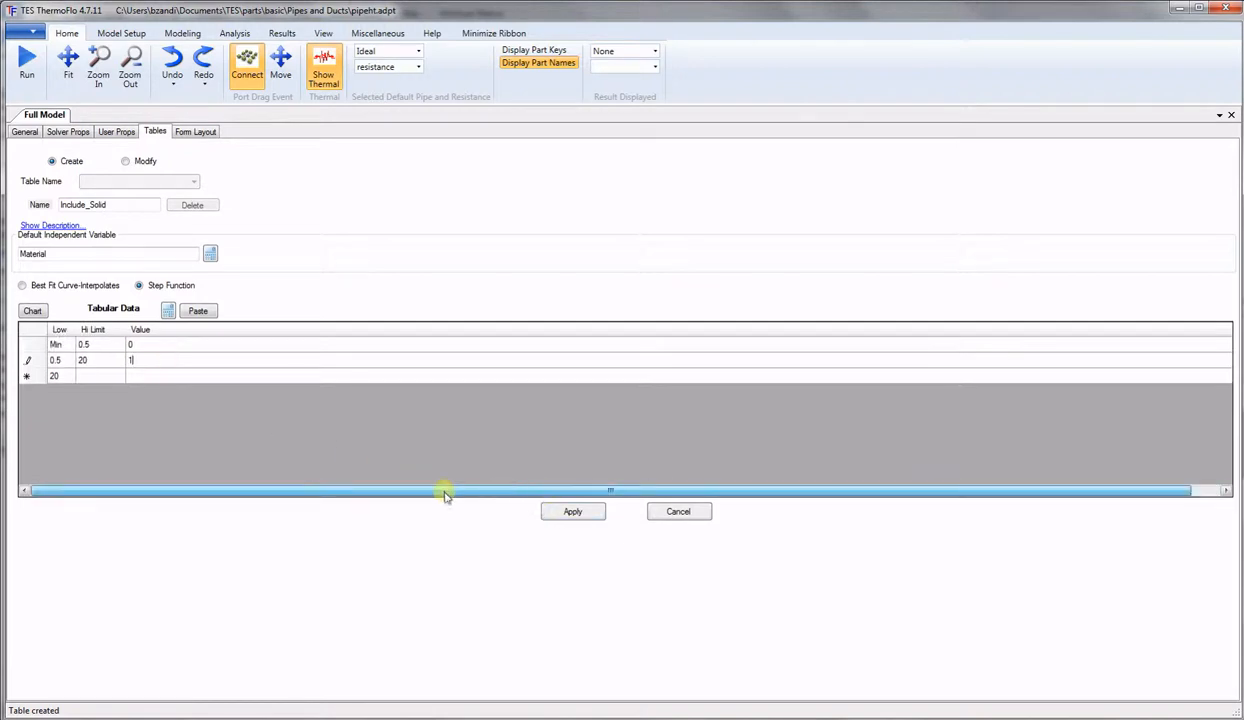
Save the Include_Solid table and start naming a new table Al_Cp.
{"action": "left_click", "coordinate": [585, 513]}
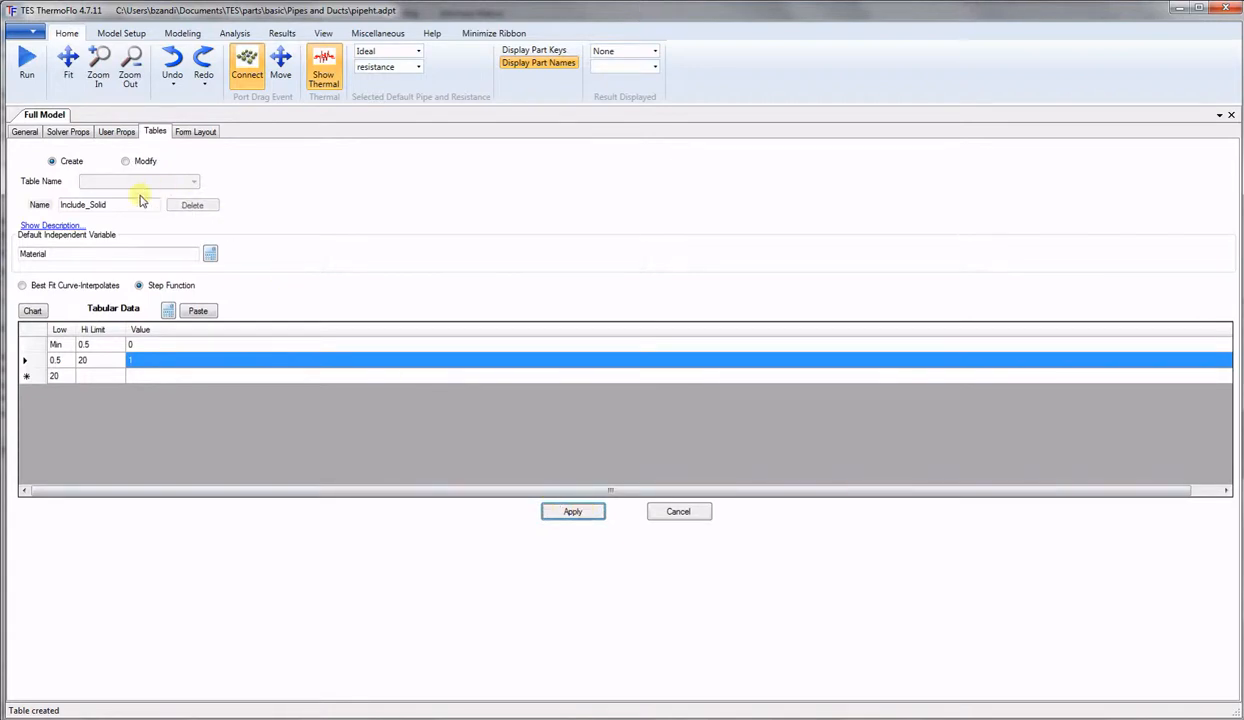
{"action": "left_click_drag", "start_coordinate": [127, 207], "coordinate": [28, 211]}
{"action": "type", "text": "Al_Cp"}
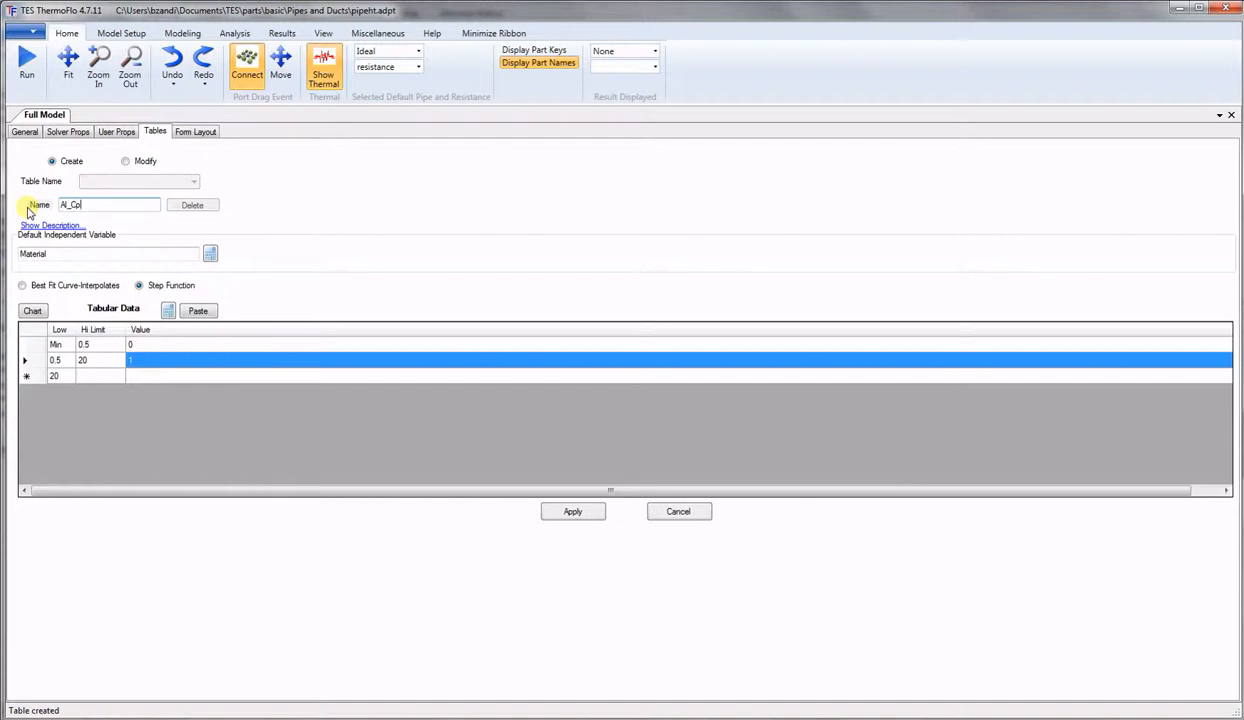
Key Al_Cp on mid-point solid temperature TMPS$#ME$0.5$ using Best Fit Curve-Interpolates.
{"action": "left_click", "coordinate": [212, 256]}
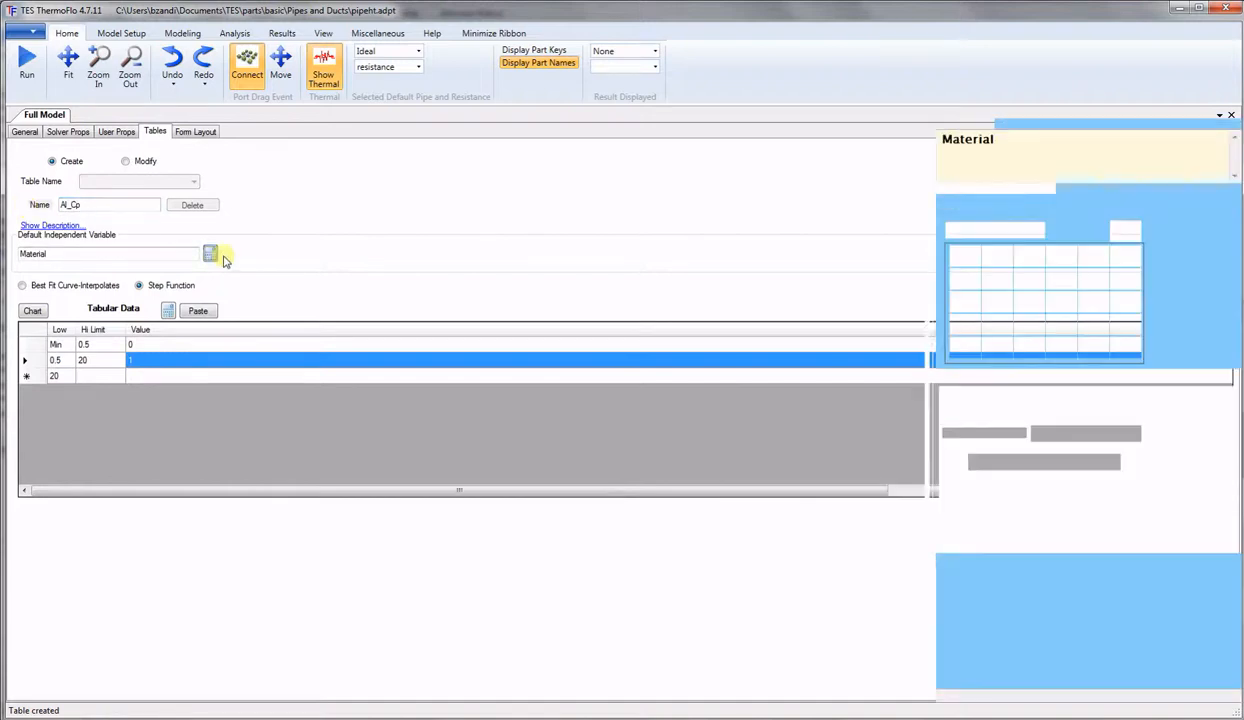
{"action": "left_click_drag", "start_coordinate": [1030, 145], "coordinate": [889, 151]}
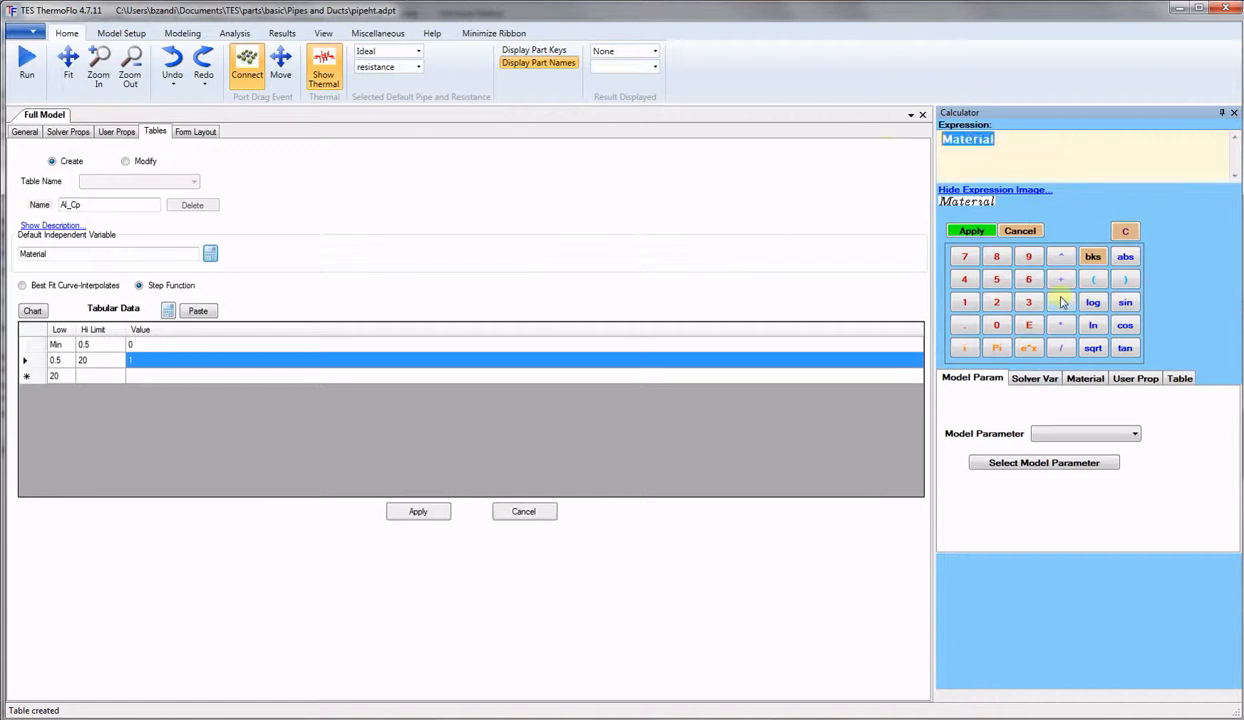
{"action": "left_click", "coordinate": [1033, 380]}
{"action": "left_click", "coordinate": [1050, 403]}
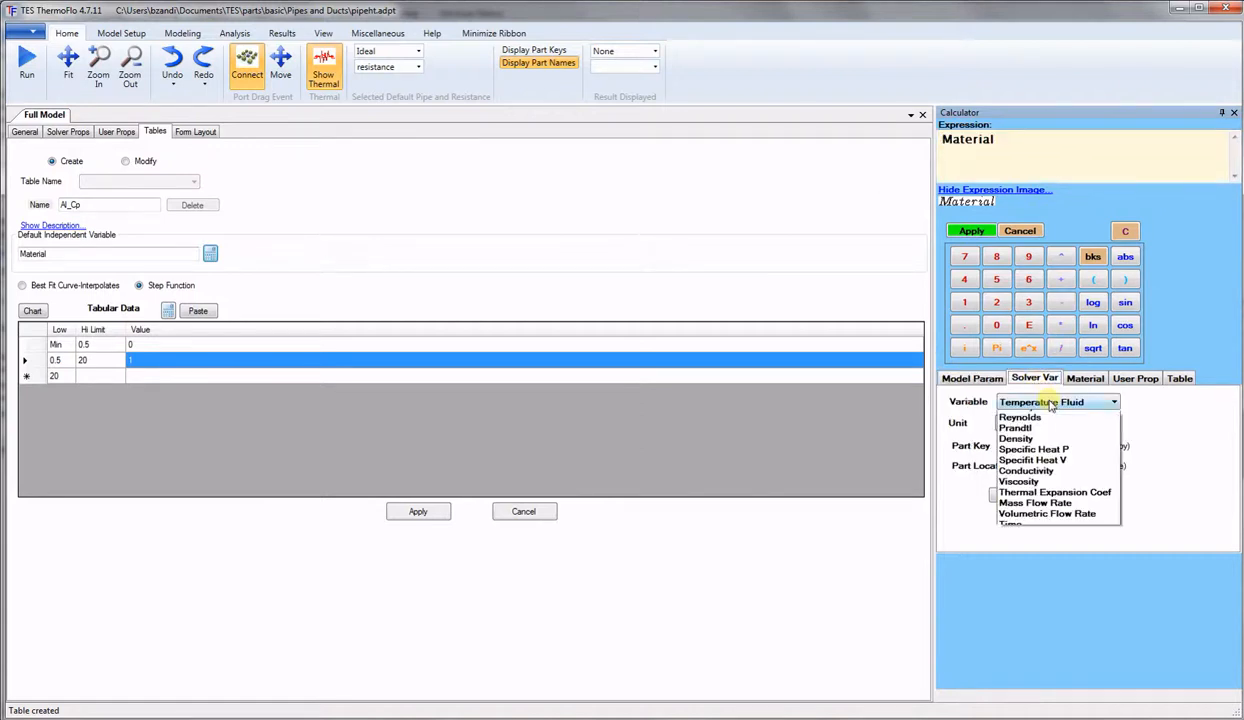
{"action": "left_click", "coordinate": [1045, 424]}
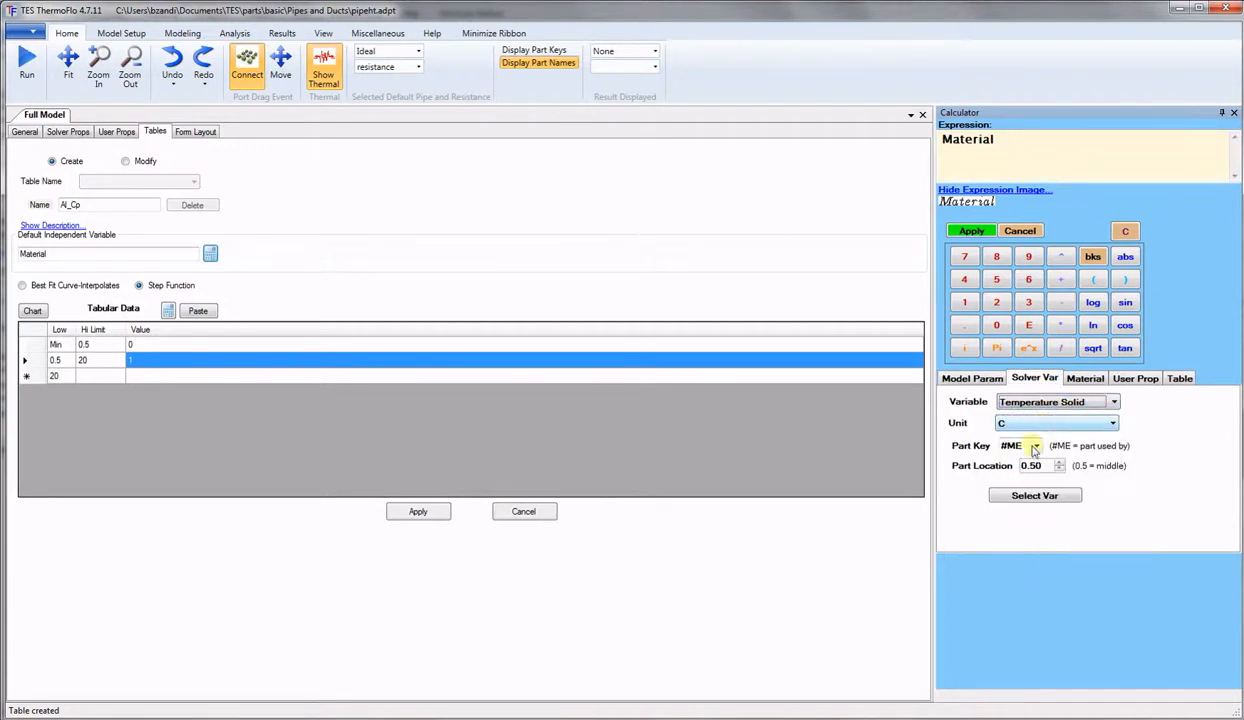
{"action": "left_click", "coordinate": [1034, 495]}
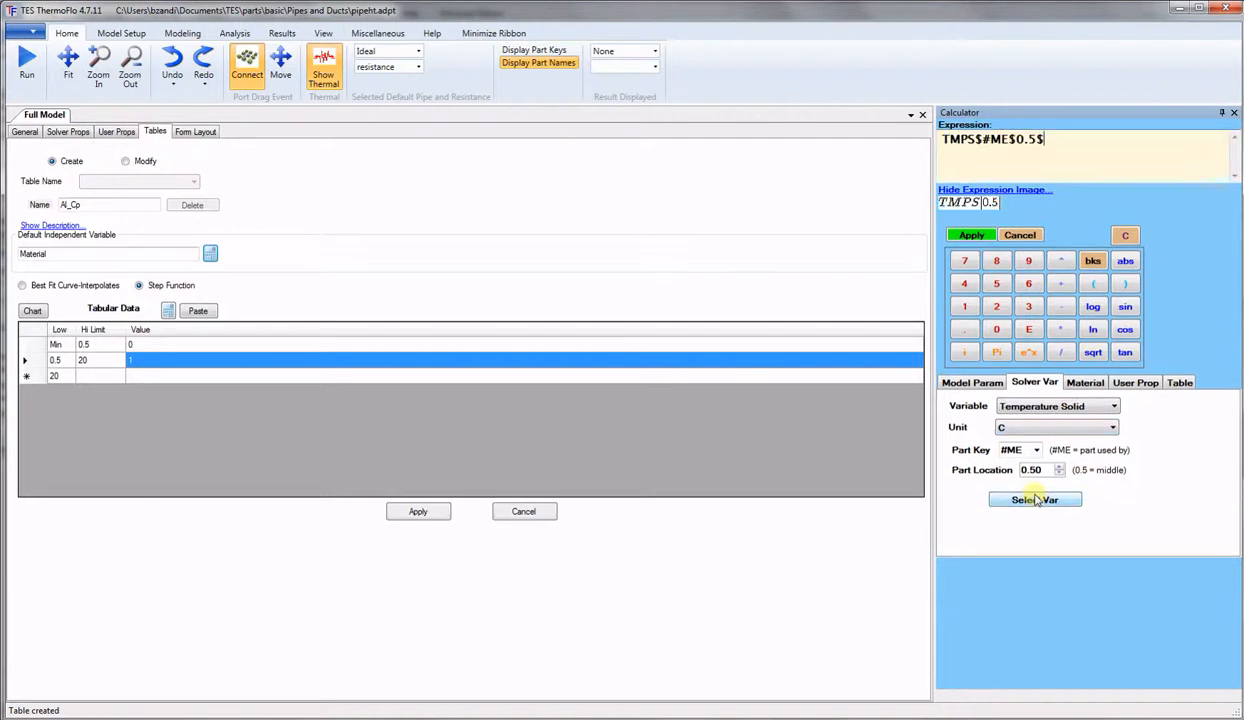
{"action": "left_click", "coordinate": [969, 237]}
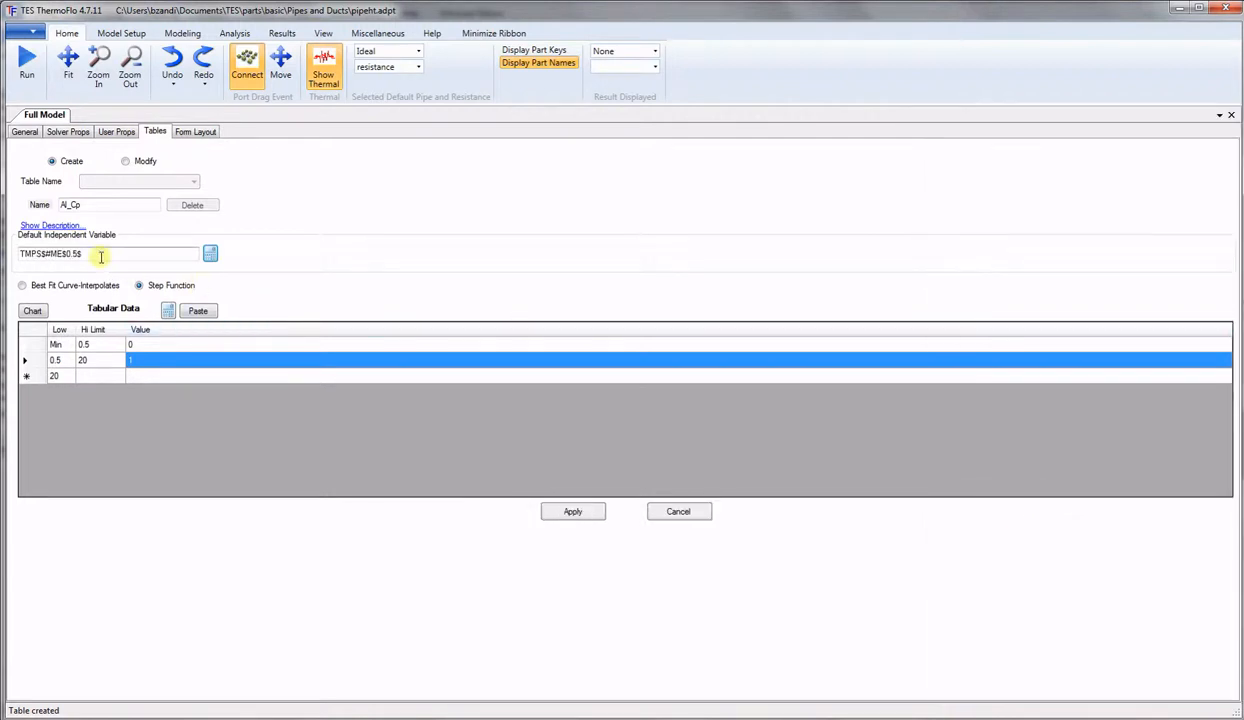
{"action": "left_click", "coordinate": [23, 286]}
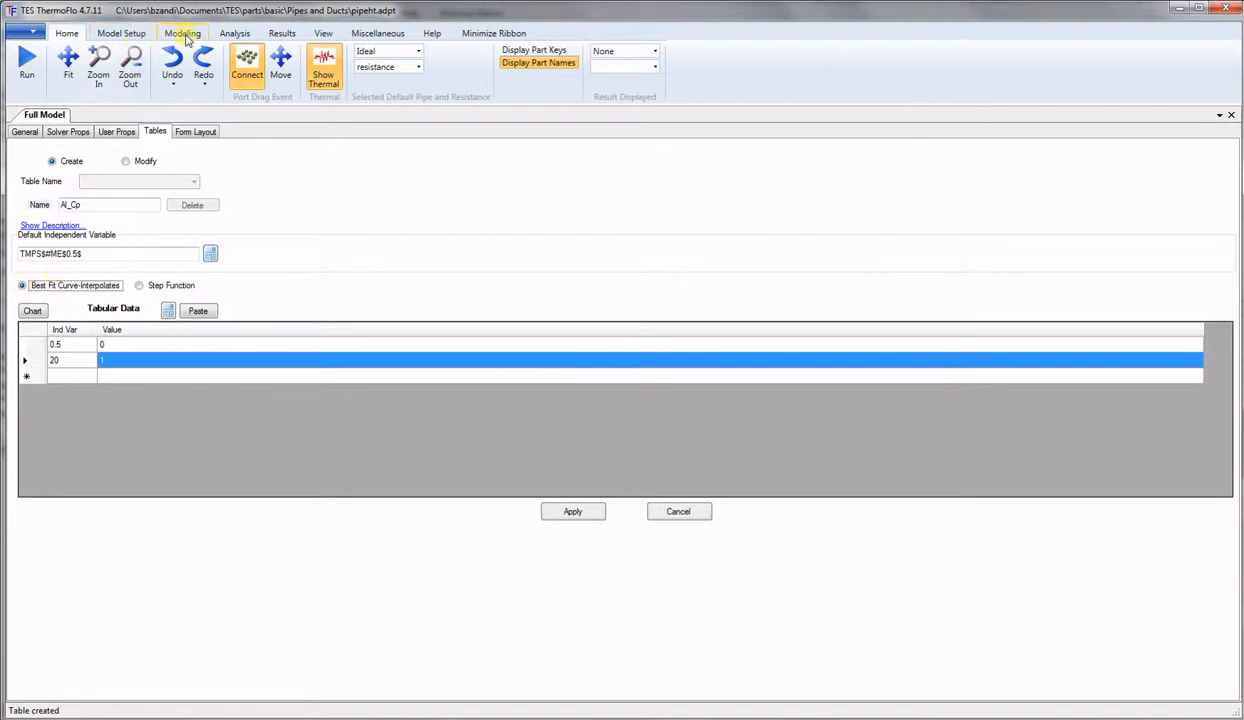
{"action": "left_click", "coordinate": [184, 34]}
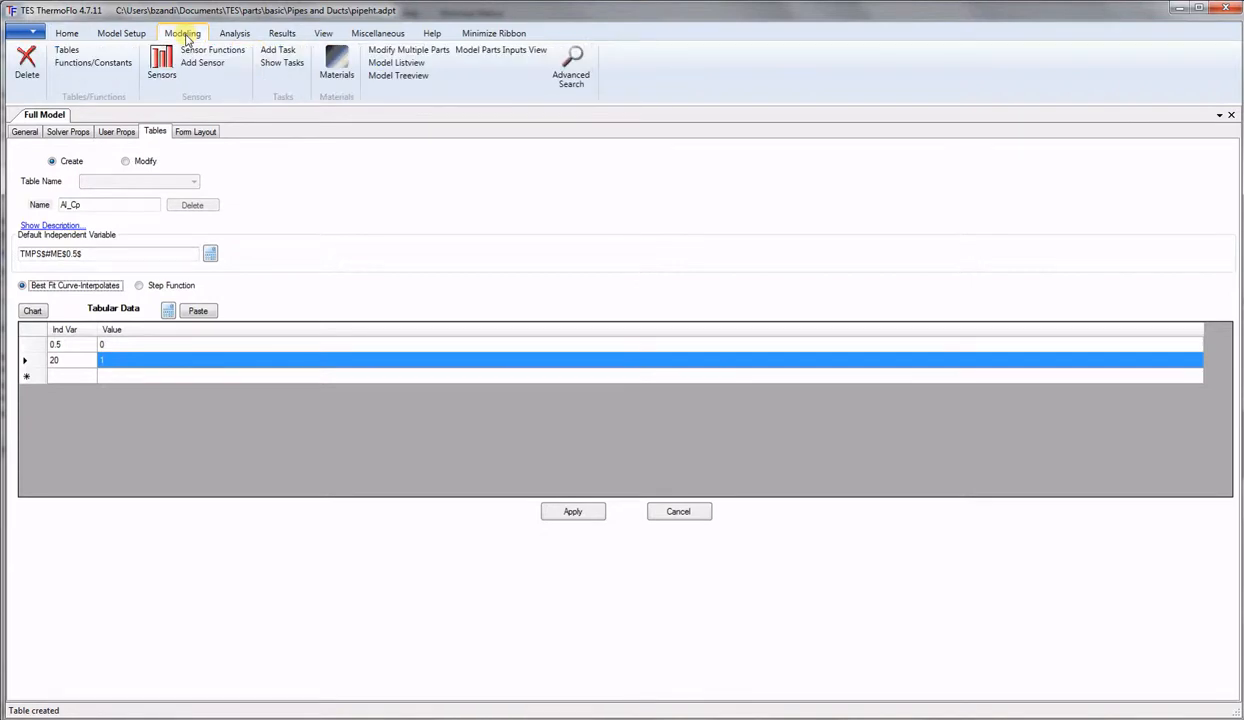
Fill Al_Cp with aluminum's temperature and Cp data from the Materials editor, then apply.
{"action": "left_click", "coordinate": [336, 64]}
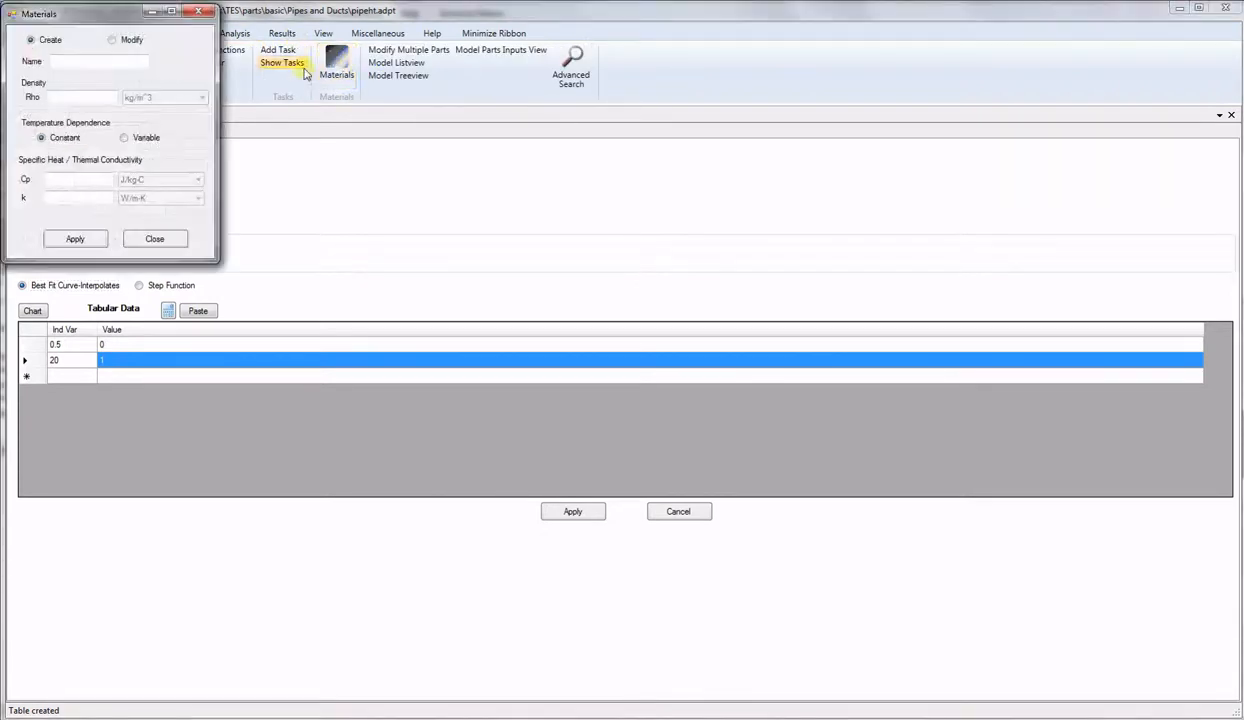
{"action": "left_click_drag", "start_coordinate": [108, 22], "coordinate": [680, 162]}
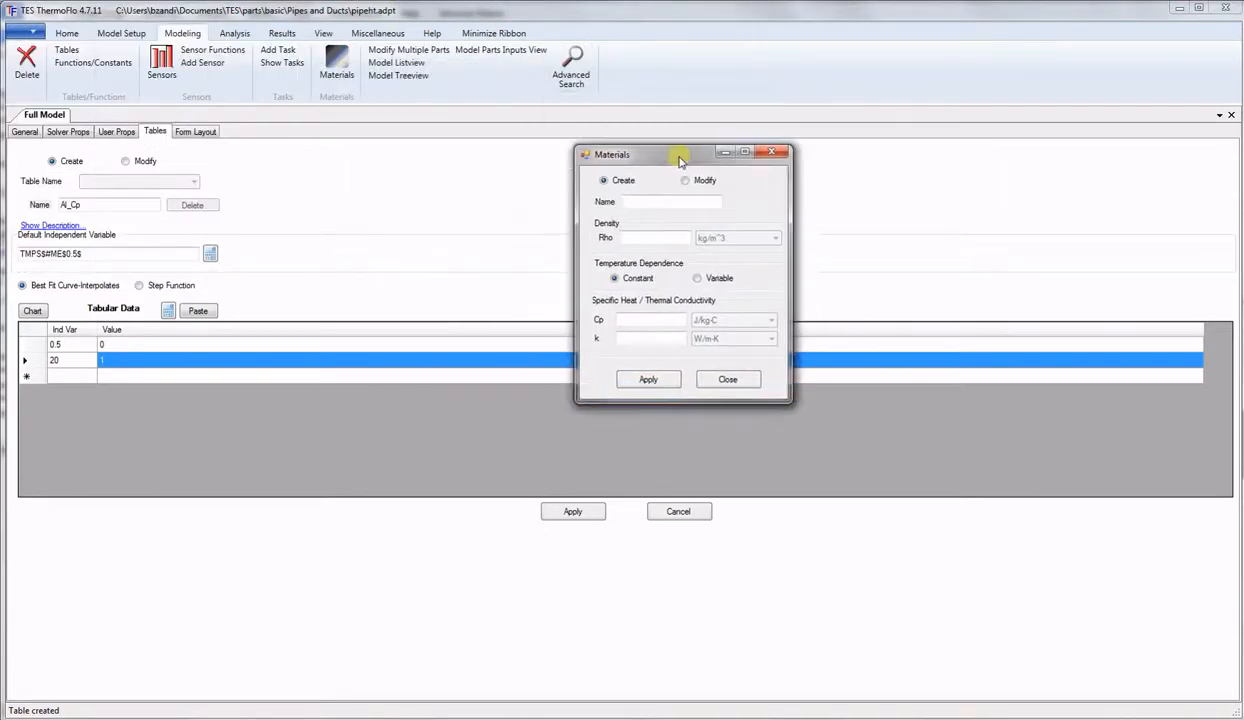
{"action": "left_click", "coordinate": [685, 180]}
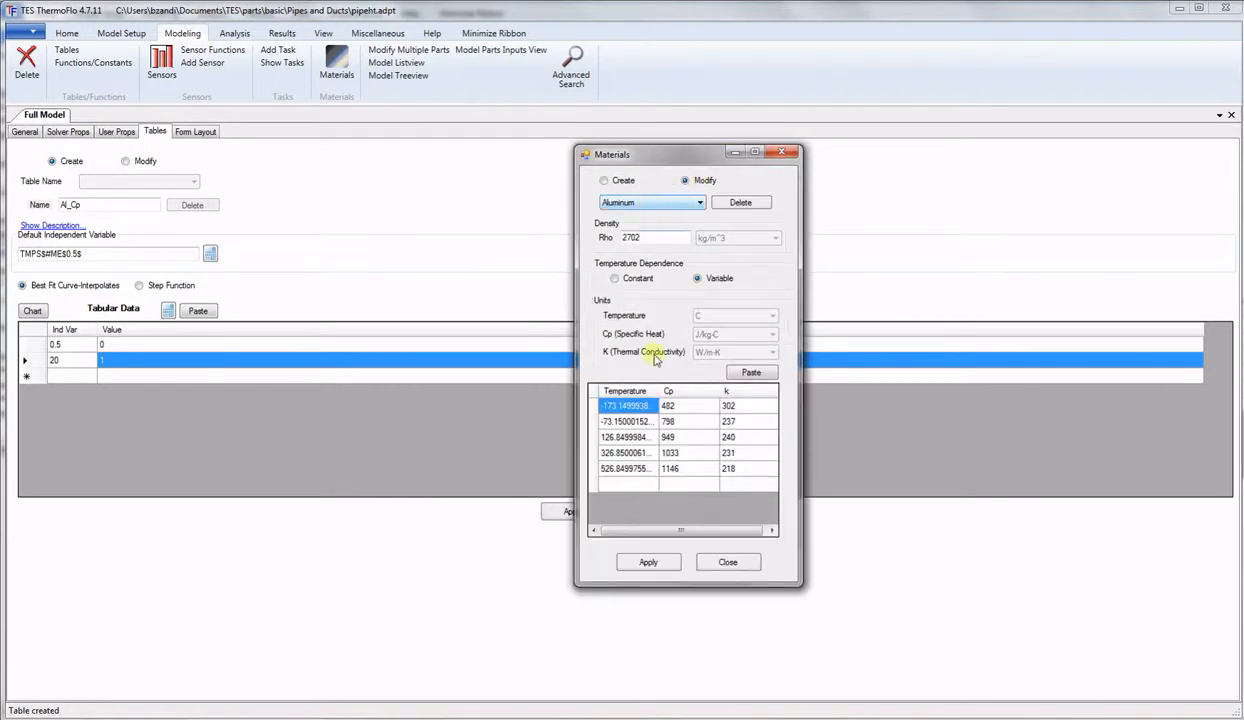
{"action": "left_click_drag", "start_coordinate": [630, 406], "coordinate": [675, 475]}
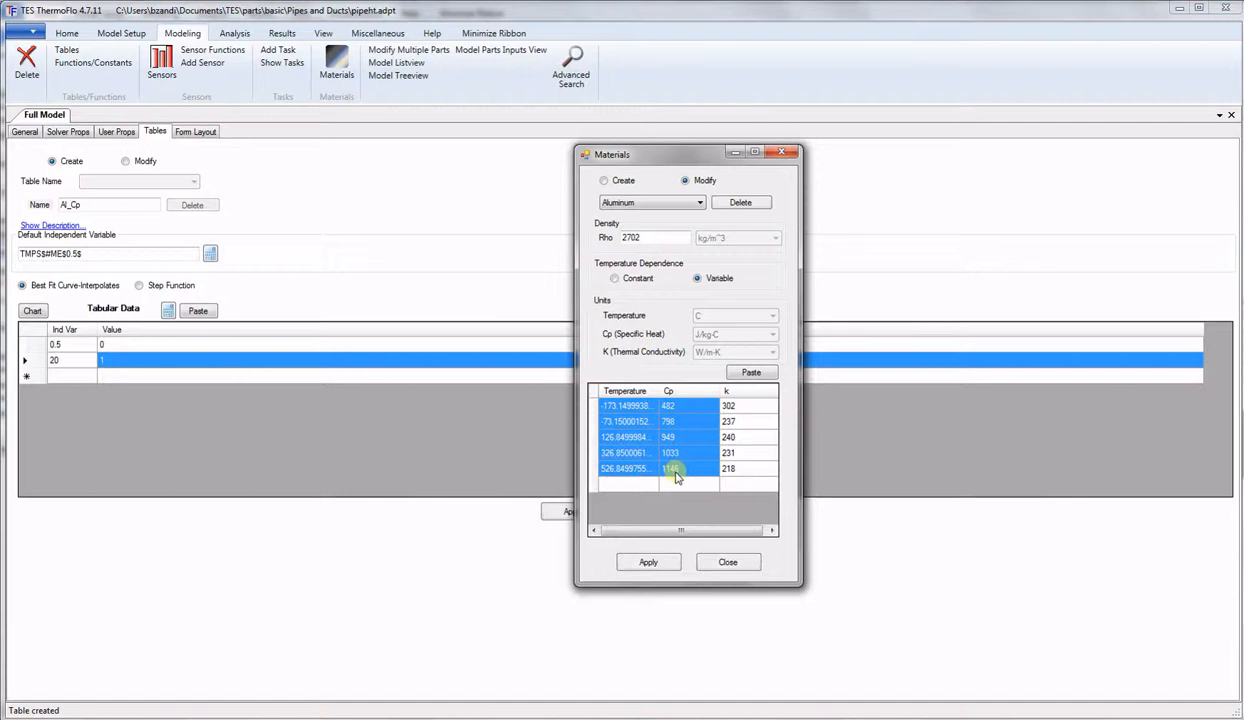
{"action": "left_click", "coordinate": [77, 345]}
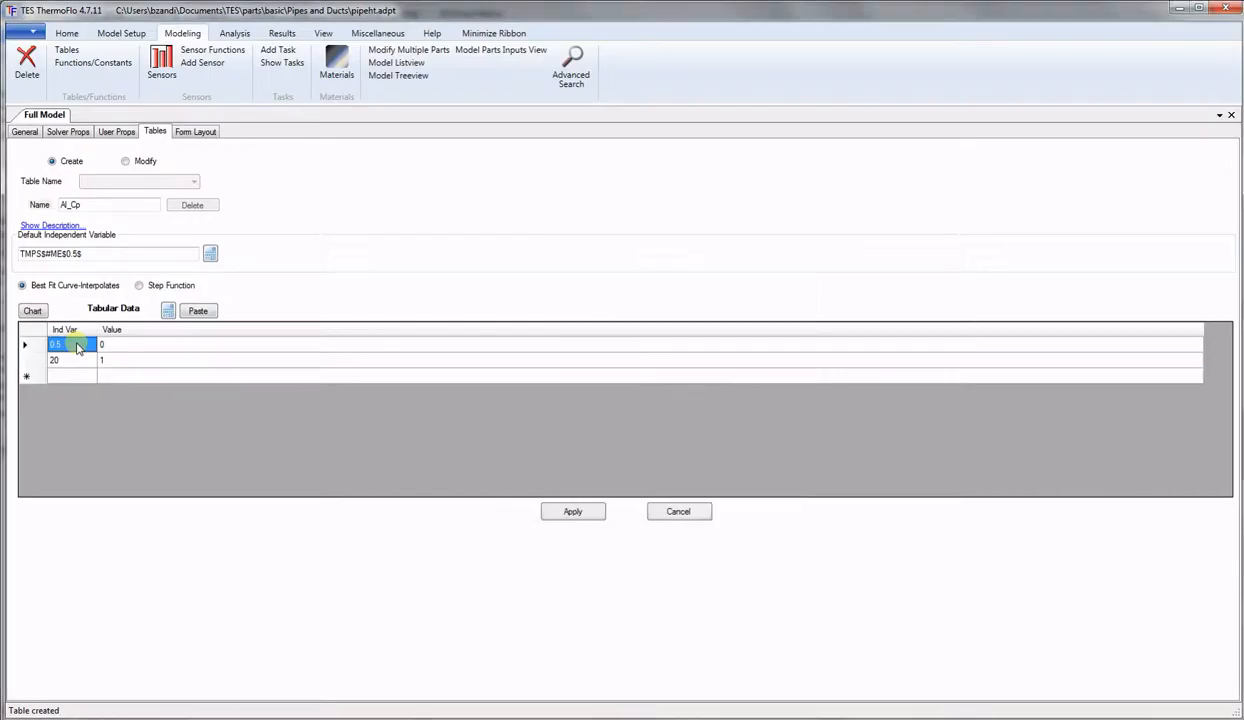
{"action": "left_click", "coordinate": [196, 312]}
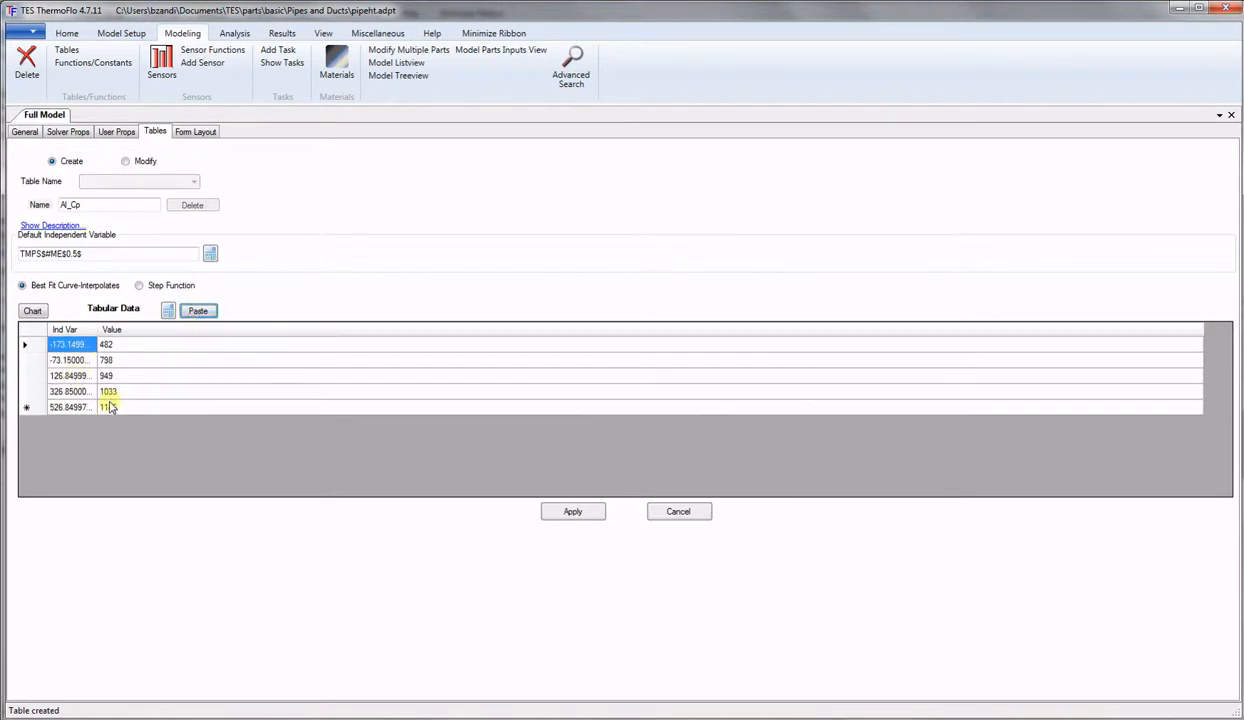
{"action": "left_click", "coordinate": [575, 512]}
Rename the table Al_K, paste aluminum's conductivity values (302 to 218), and apply.
{"action": "left_click_drag", "start_coordinate": [70, 206], "coordinate": [86, 207]}
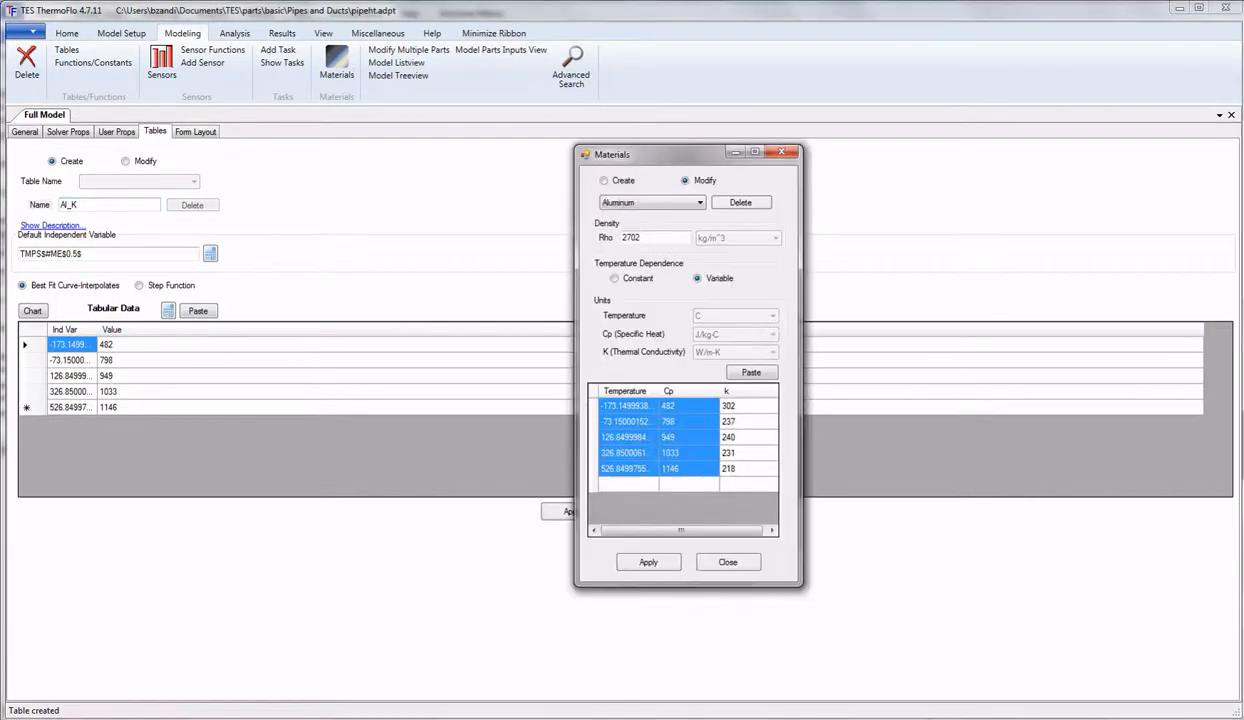
{"action": "left_click", "coordinate": [737, 403]}
{"action": "left_click_drag", "start_coordinate": [737, 403], "coordinate": [737, 465]}
{"action": "key", "text": "ctrl+c"}
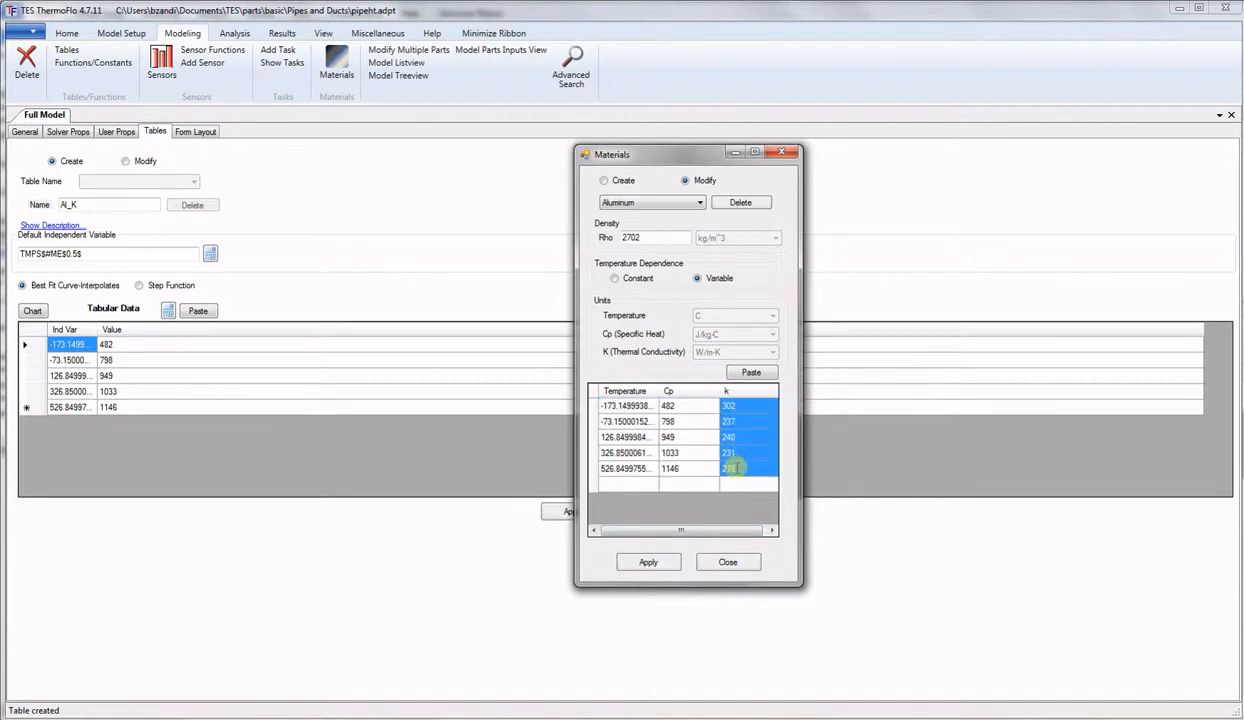
{"action": "left_click", "coordinate": [108, 345]}
{"action": "left_click", "coordinate": [198, 311]}
{"action": "left_click", "coordinate": [571, 510]}
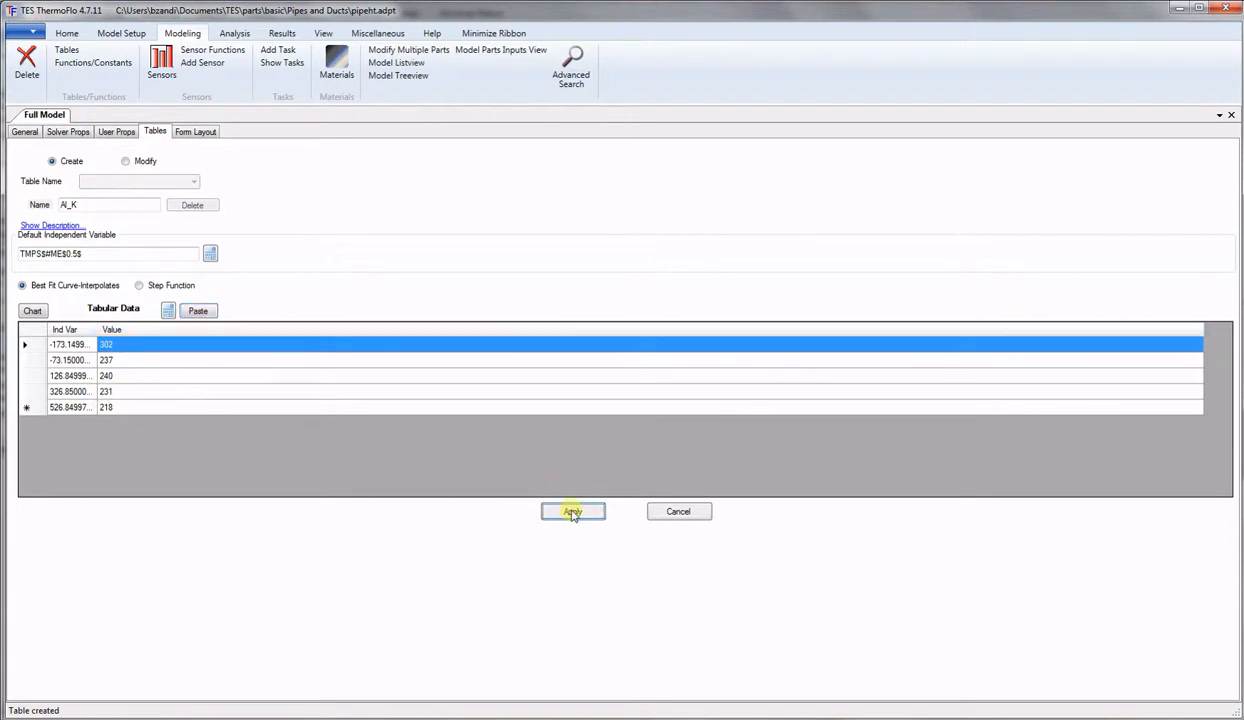
{"action": "left_click", "coordinate": [67, 206]}
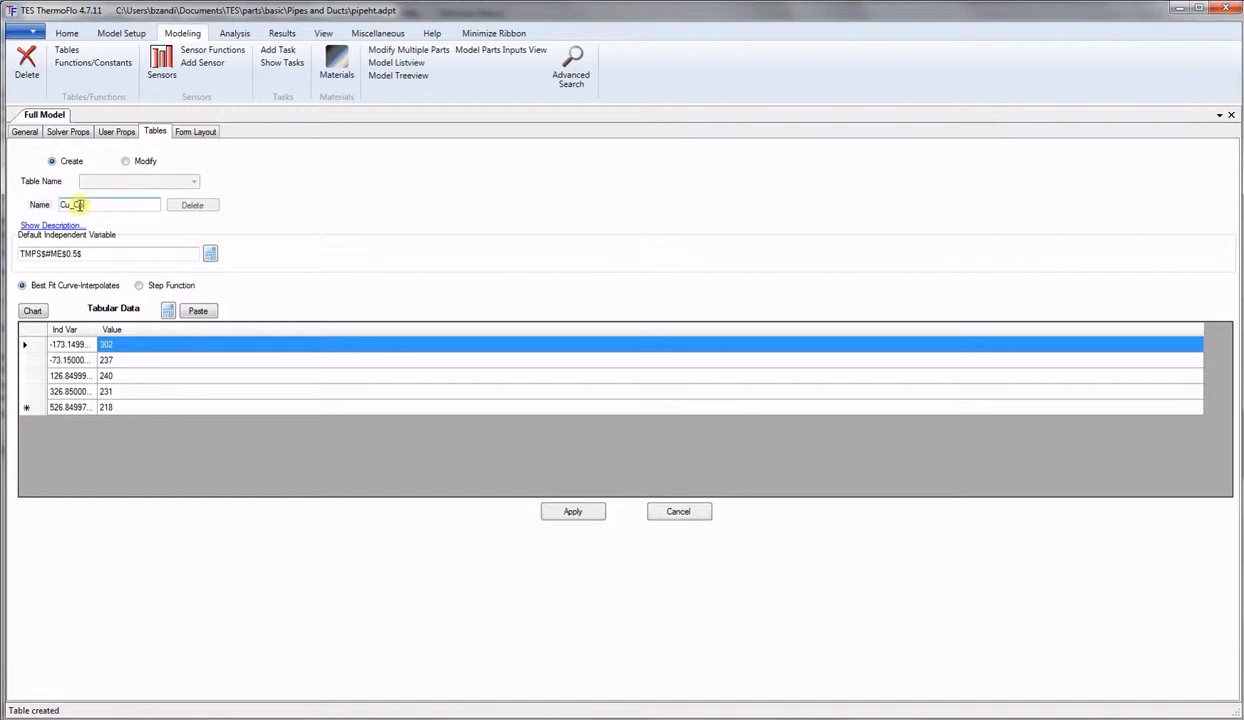
Replace the aluminum rows with copper's seven temperature and Cp values (252 to 480), then apply.
{"action": "left_click", "coordinate": [34, 341]}
{"action": "left_click_drag", "start_coordinate": [34, 341], "coordinate": [28, 407]}
{"action": "key", "text": "Delete"}
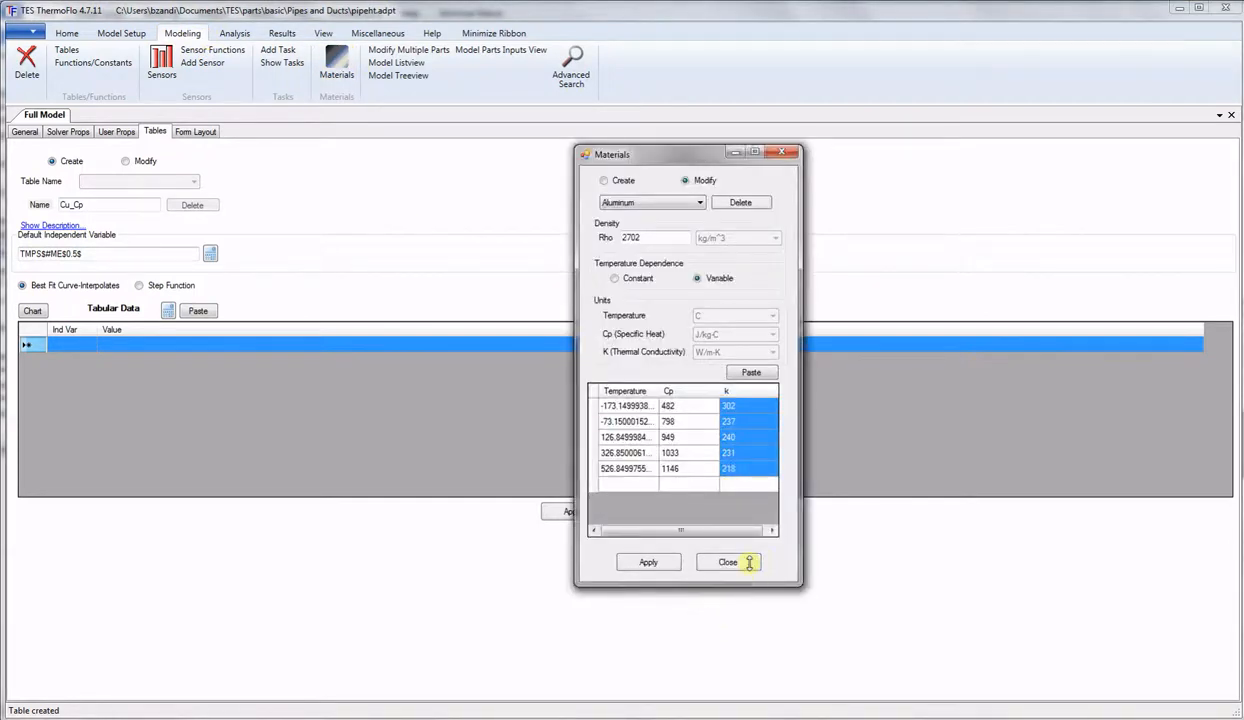
{"action": "left_click", "coordinate": [677, 200]}
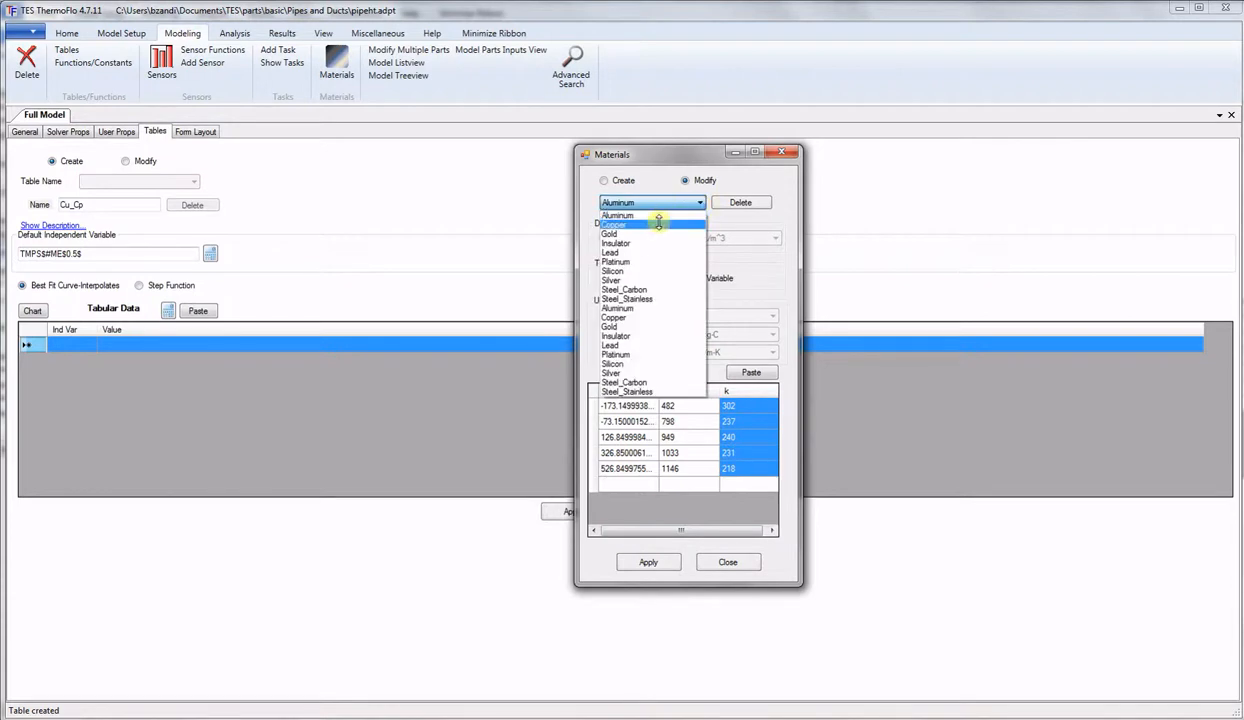
{"action": "left_click", "coordinate": [658, 224]}
{"action": "left_click_drag", "start_coordinate": [627, 404], "coordinate": [666, 500]}
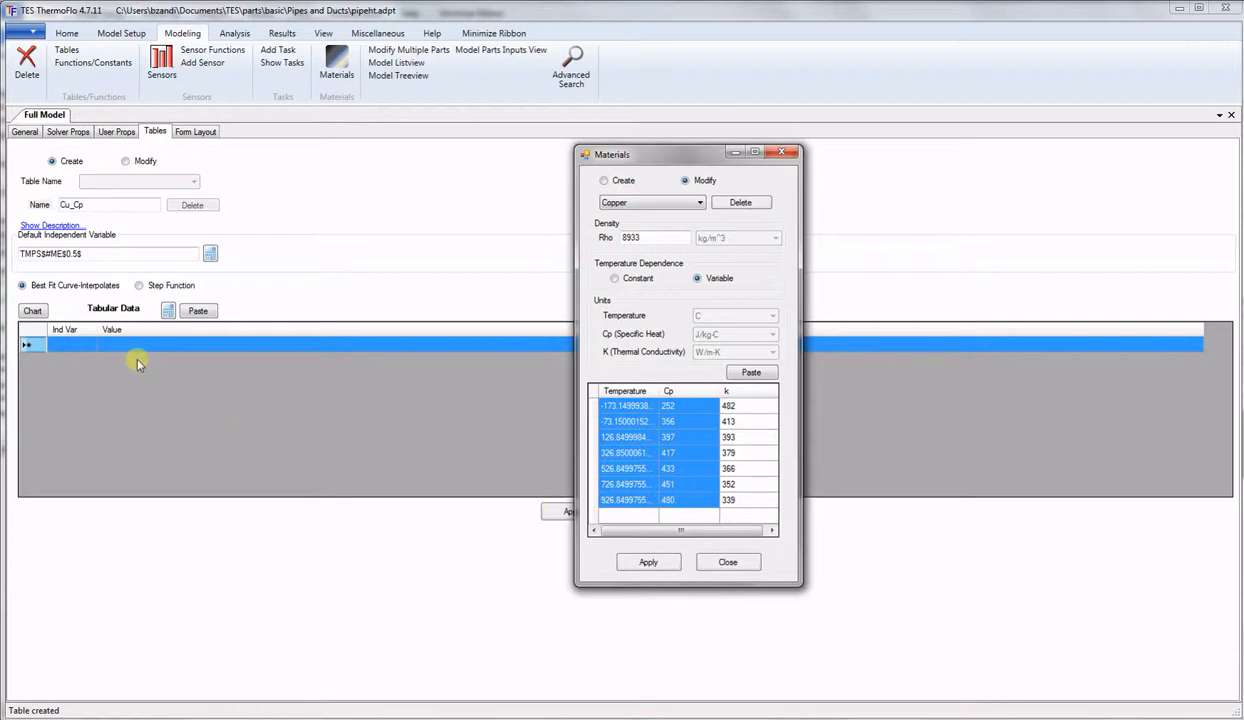
{"action": "left_click", "coordinate": [69, 347]}
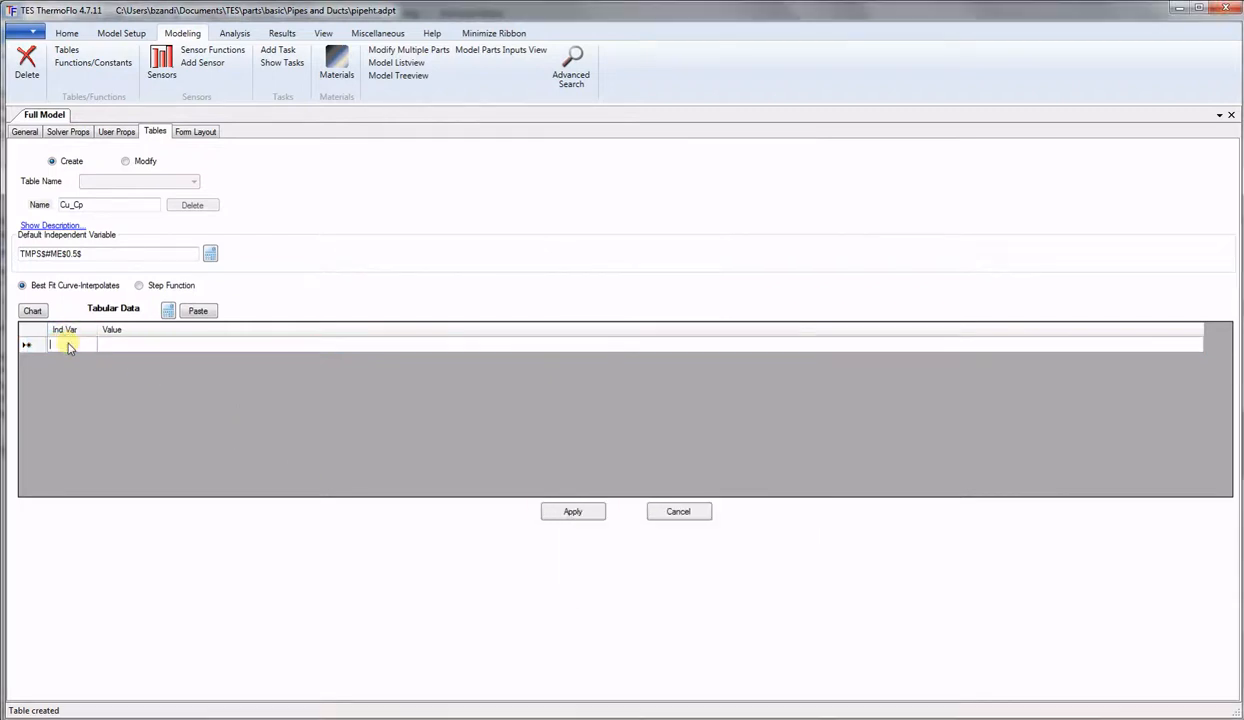
{"action": "left_click", "coordinate": [198, 311]}
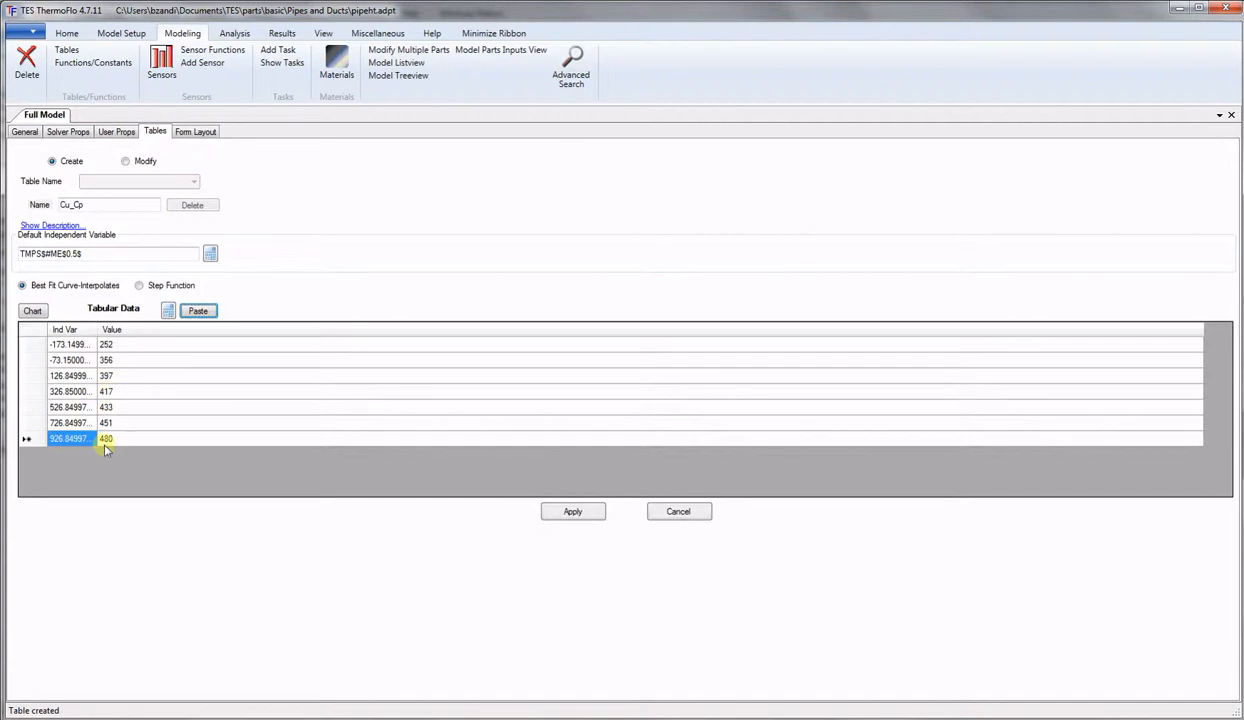
{"action": "left_click", "coordinate": [572, 512]}
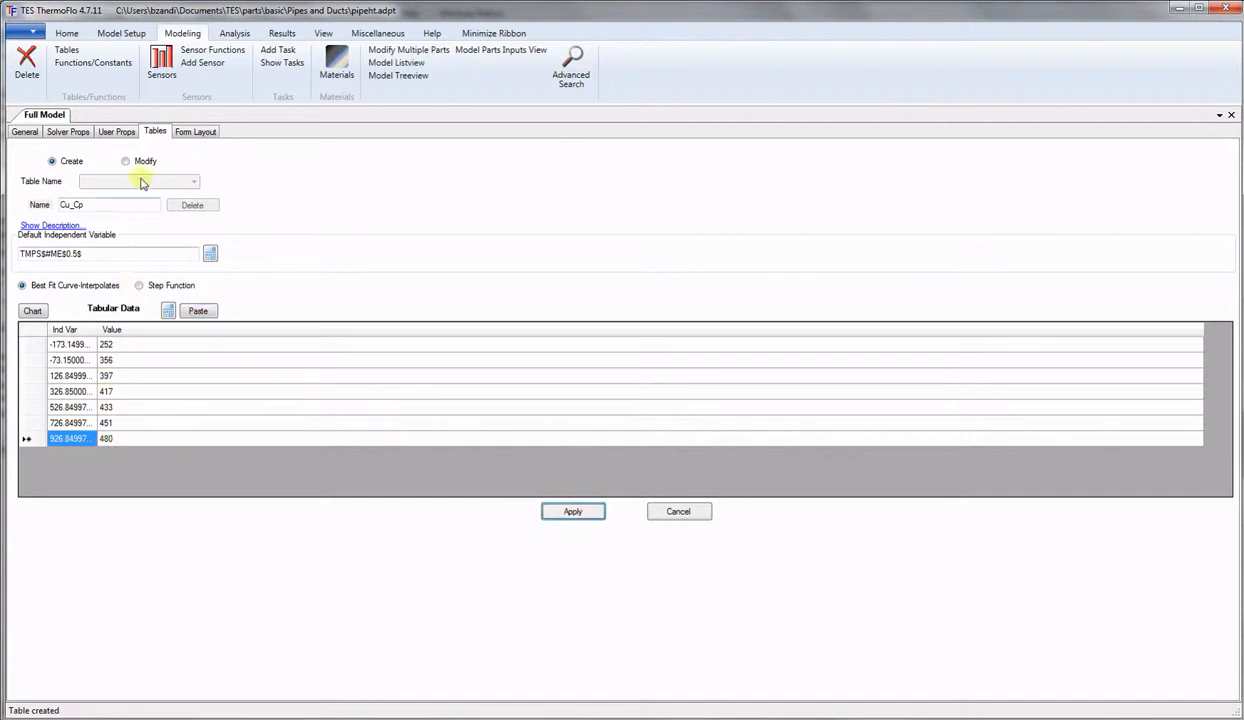
Rename the table Cu_K, paste copper's conductivity values 482 down to 339, and apply.
{"action": "left_click_drag", "start_coordinate": [74, 204], "coordinate": [83, 206]}
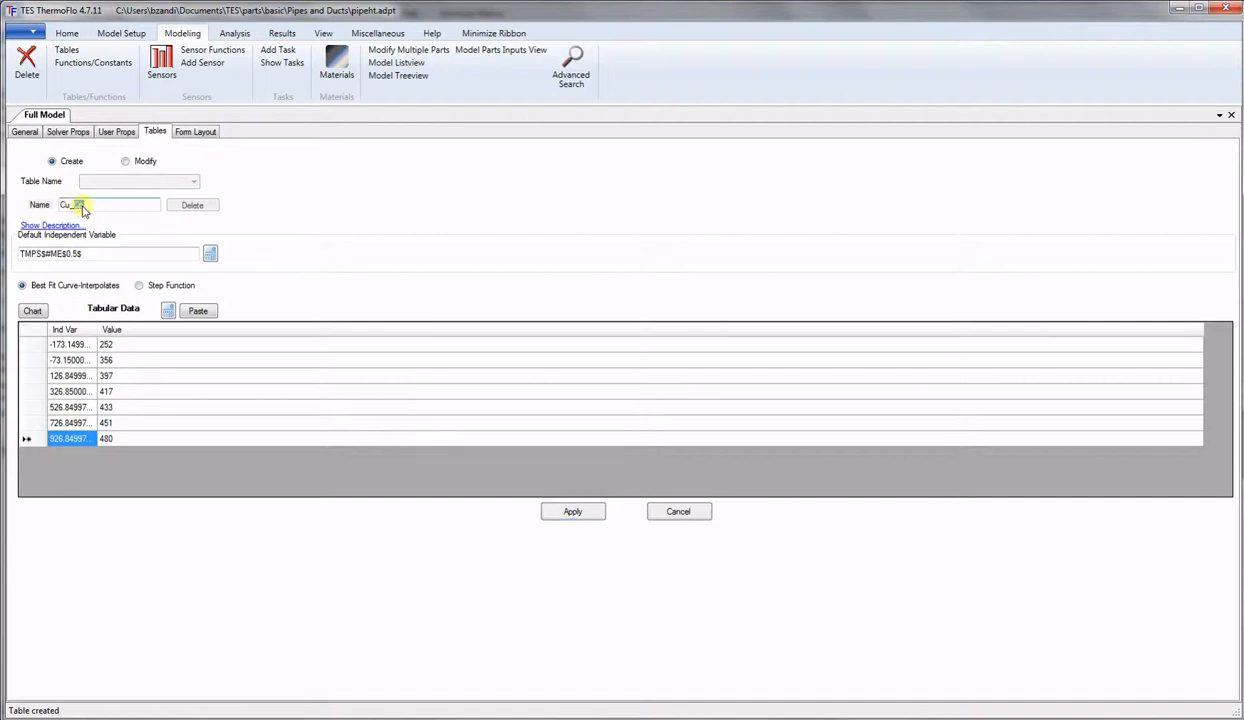
{"action": "type", "text": "K"}
{"action": "key", "text": "alt+Tab"}
{"action": "left_click", "coordinate": [733, 406]}
{"action": "left_click_drag", "start_coordinate": [733, 406], "coordinate": [738, 507]}
{"action": "key", "text": "ctrl+c"}
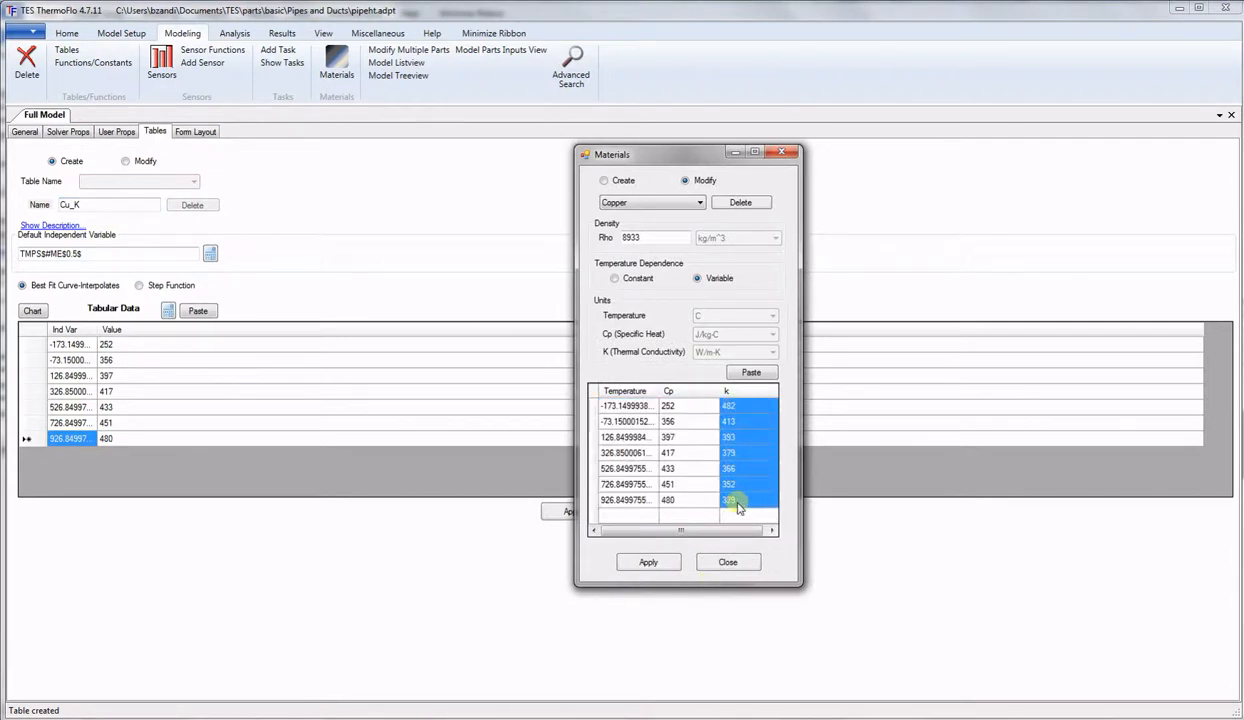
{"action": "left_click", "coordinate": [107, 345]}
{"action": "left_click", "coordinate": [199, 311]}
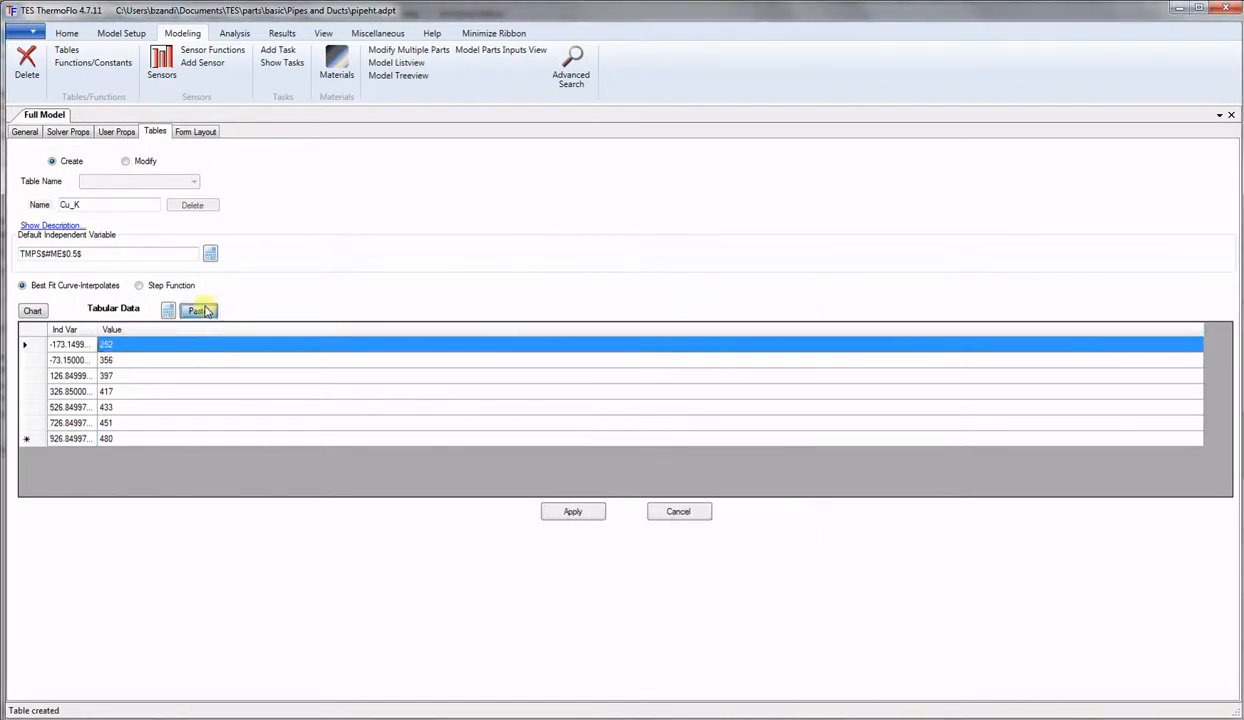
{"action": "left_click", "coordinate": [573, 513]}
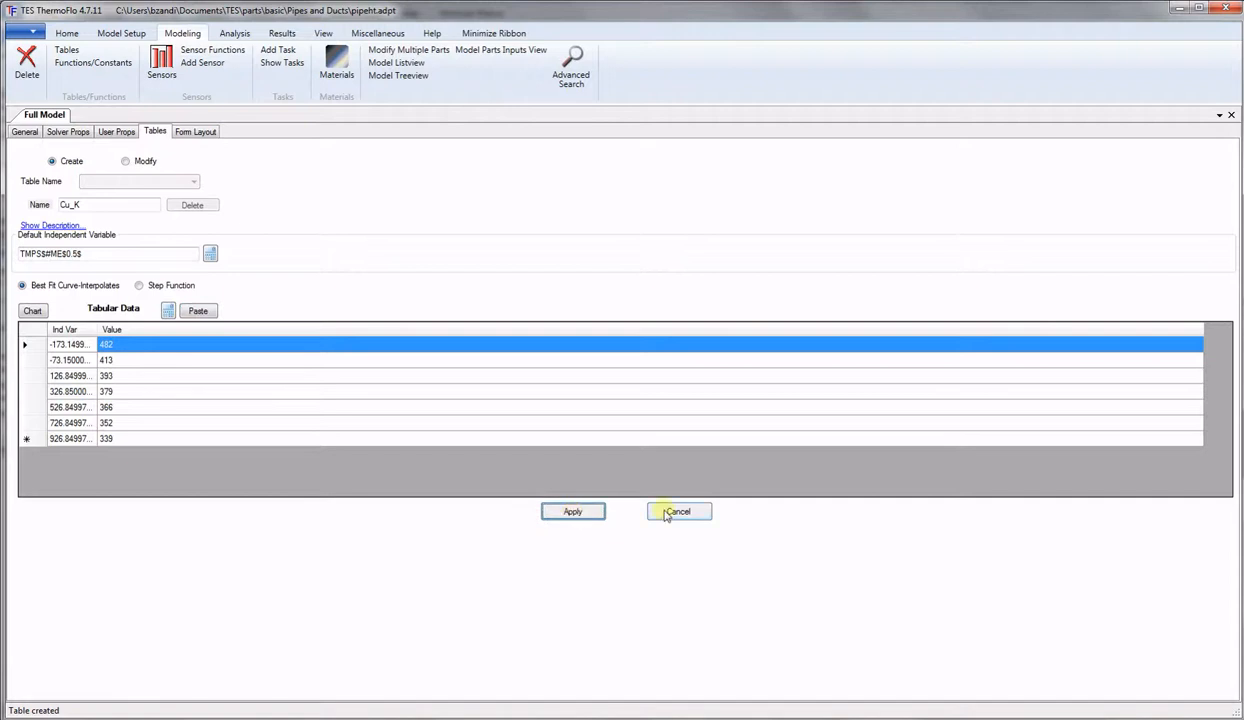
{"action": "left_click", "coordinate": [125, 161]}
Load the Include_Solid, Al_Cp, Al_K, Cu_Cp and Cu_K tables in turn, ending on Cu_K.
{"action": "left_click", "coordinate": [194, 182]}
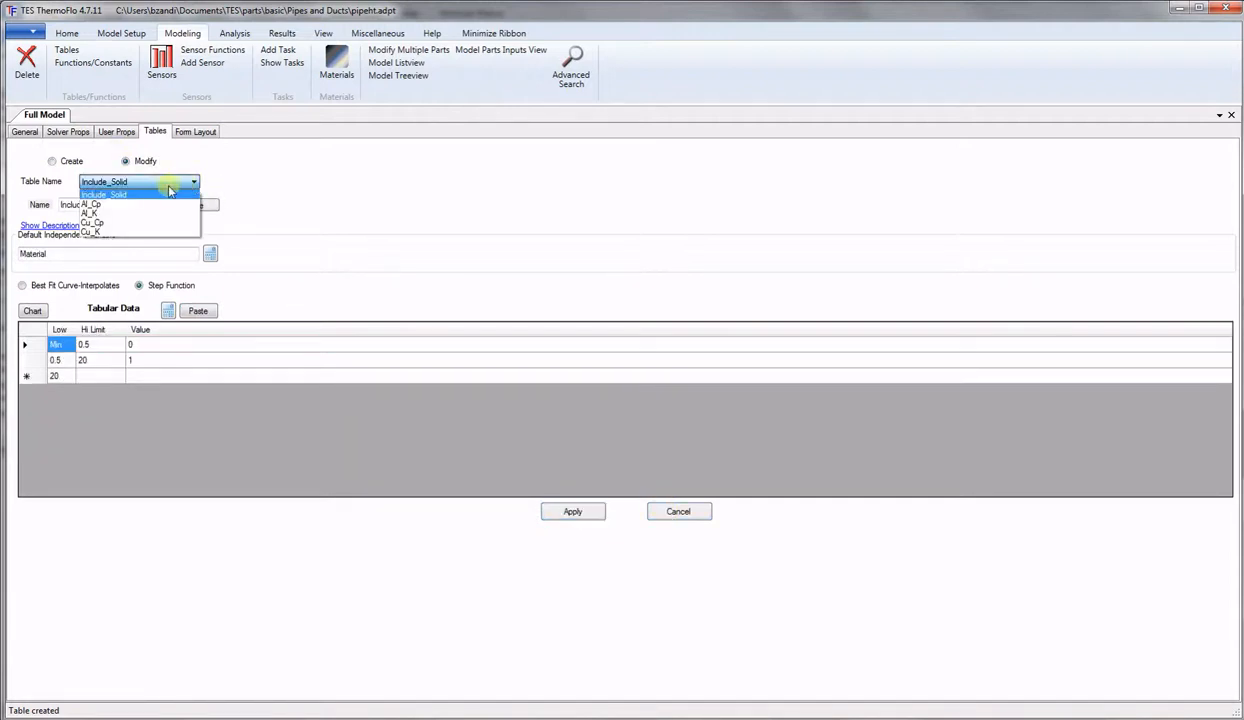
{"action": "left_click", "coordinate": [126, 196]}
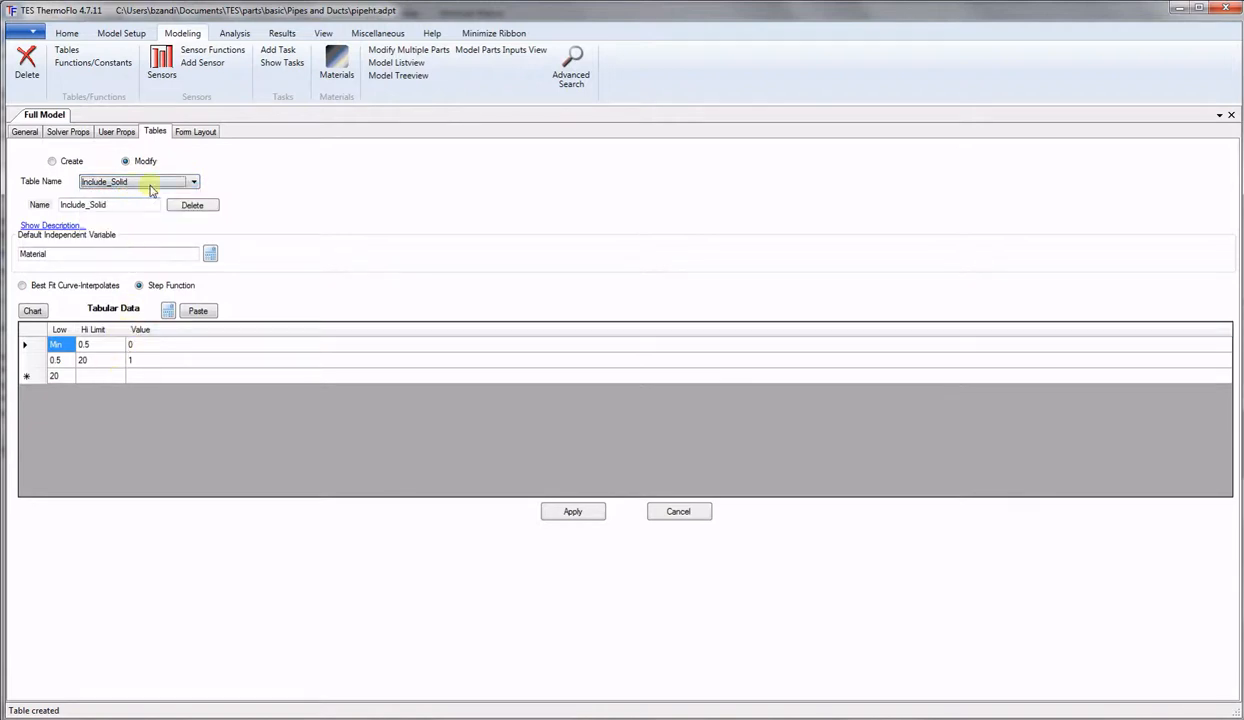
{"action": "left_click", "coordinate": [185, 182]}
{"action": "left_click", "coordinate": [128, 206]}
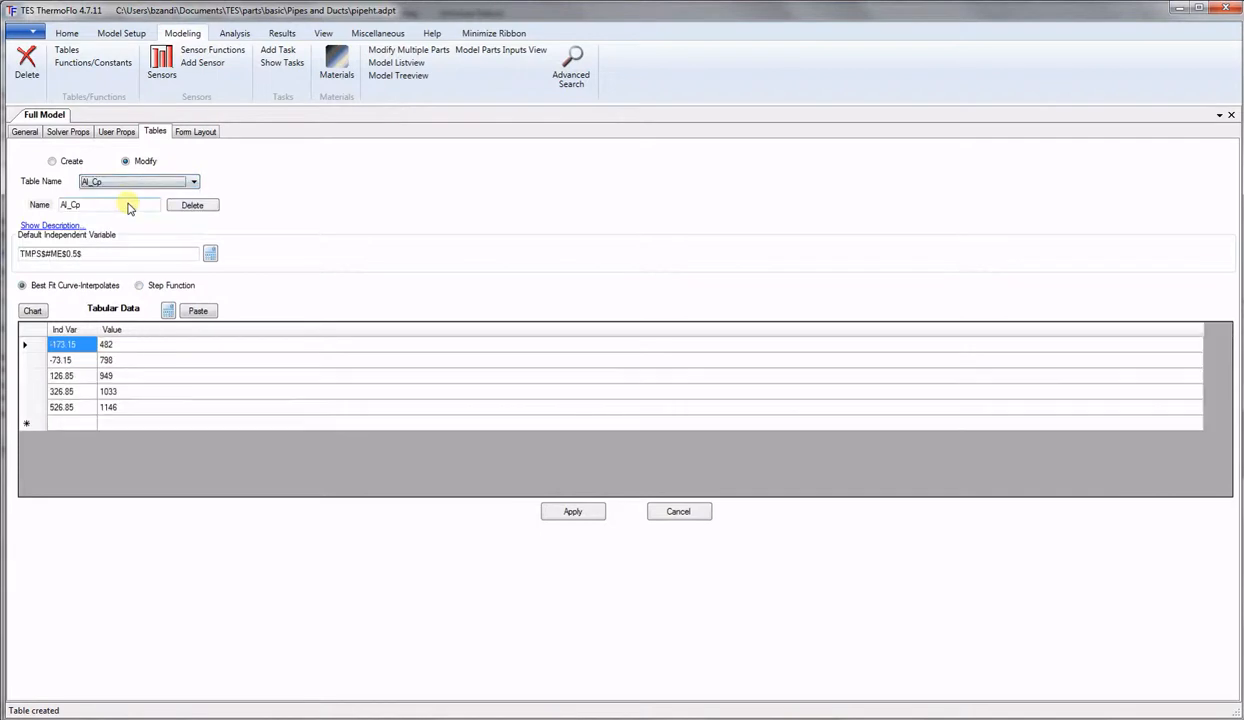
{"action": "left_click", "coordinate": [158, 182]}
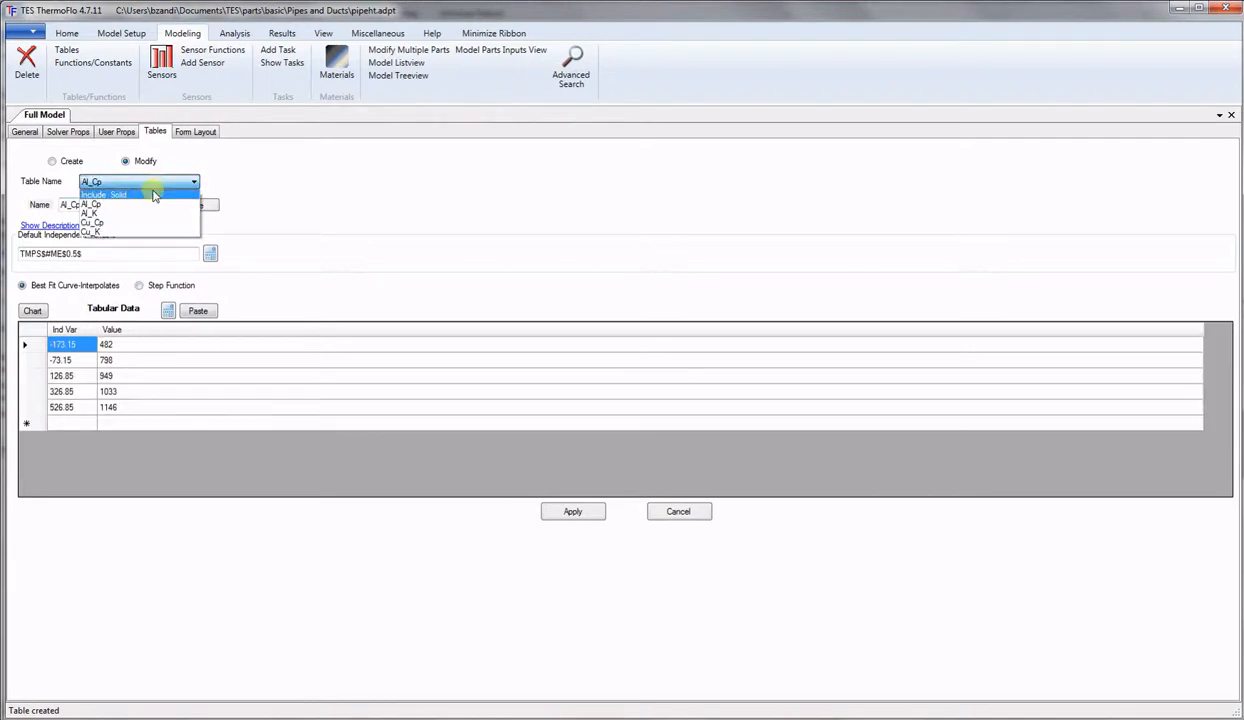
{"action": "left_click", "coordinate": [145, 212]}
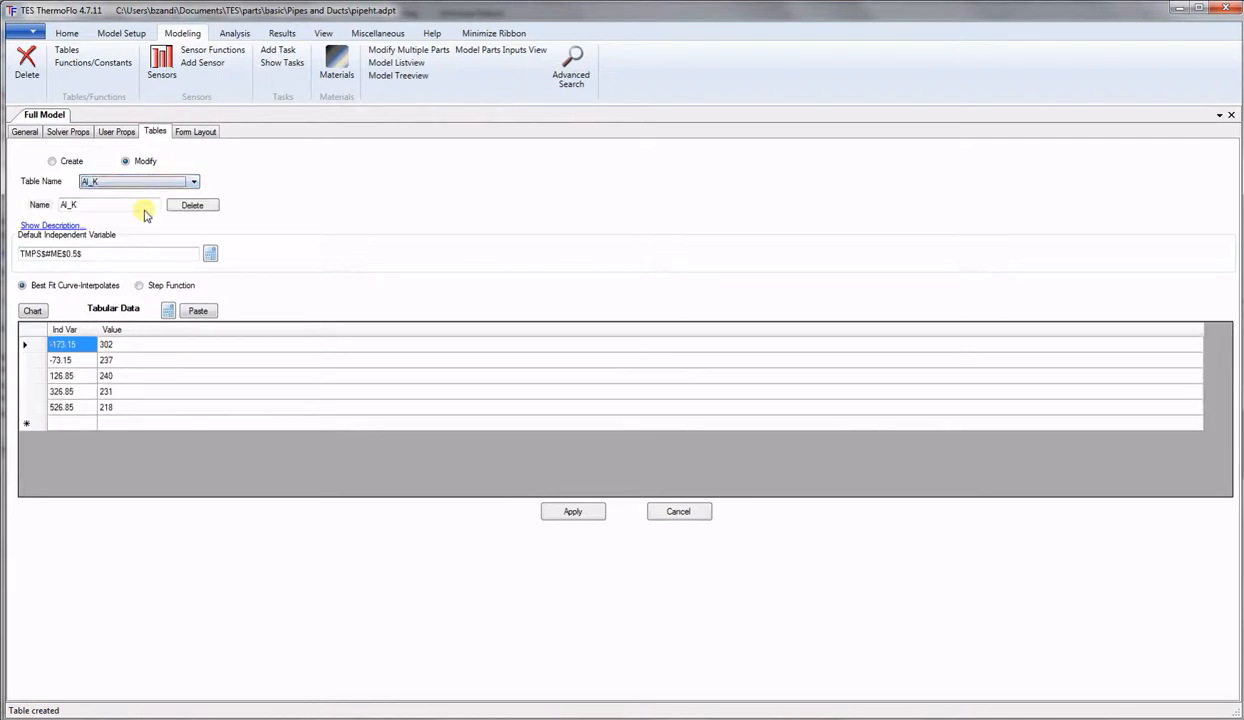
{"action": "left_click", "coordinate": [142, 183]}
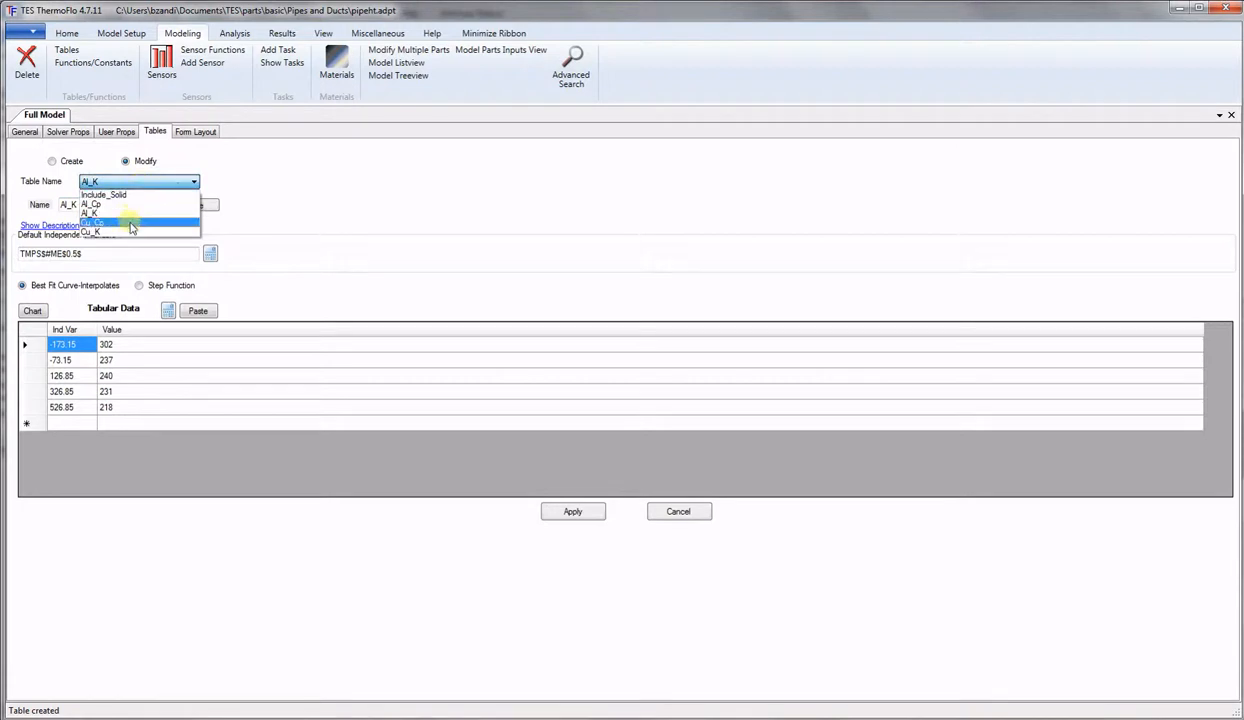
{"action": "left_click", "coordinate": [130, 223]}
{"action": "left_click", "coordinate": [136, 182]}
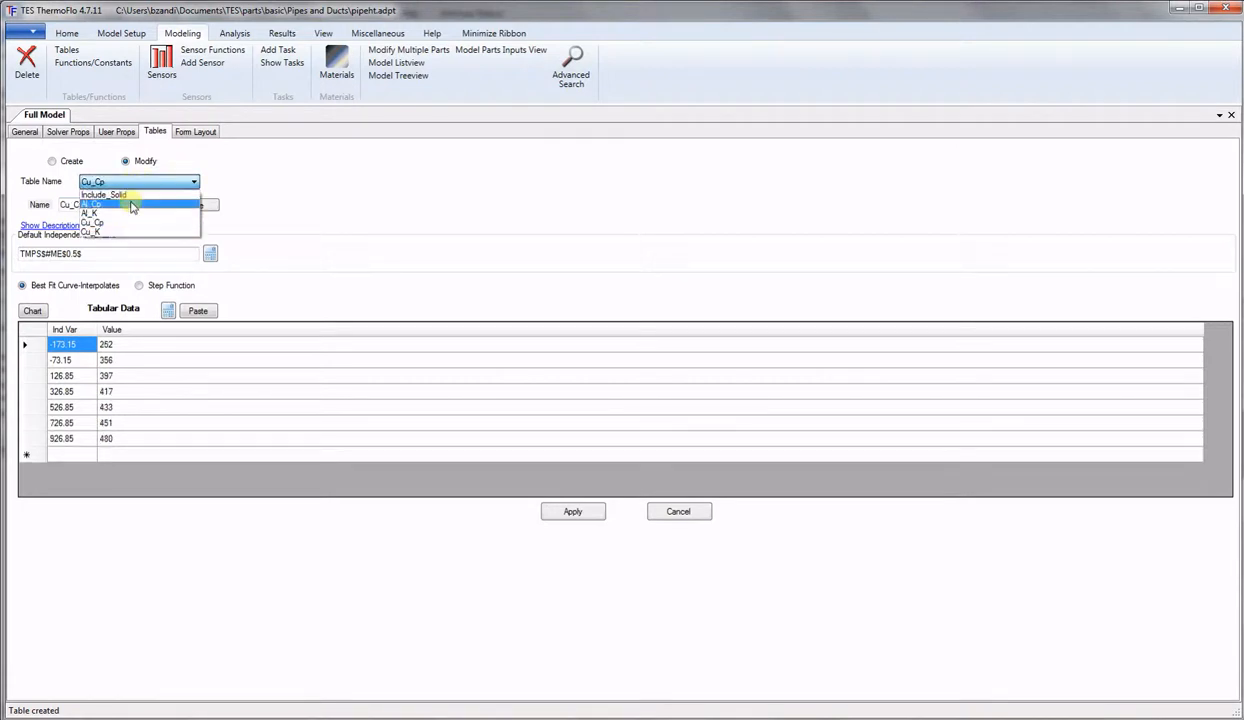
{"action": "left_click", "coordinate": [124, 233]}
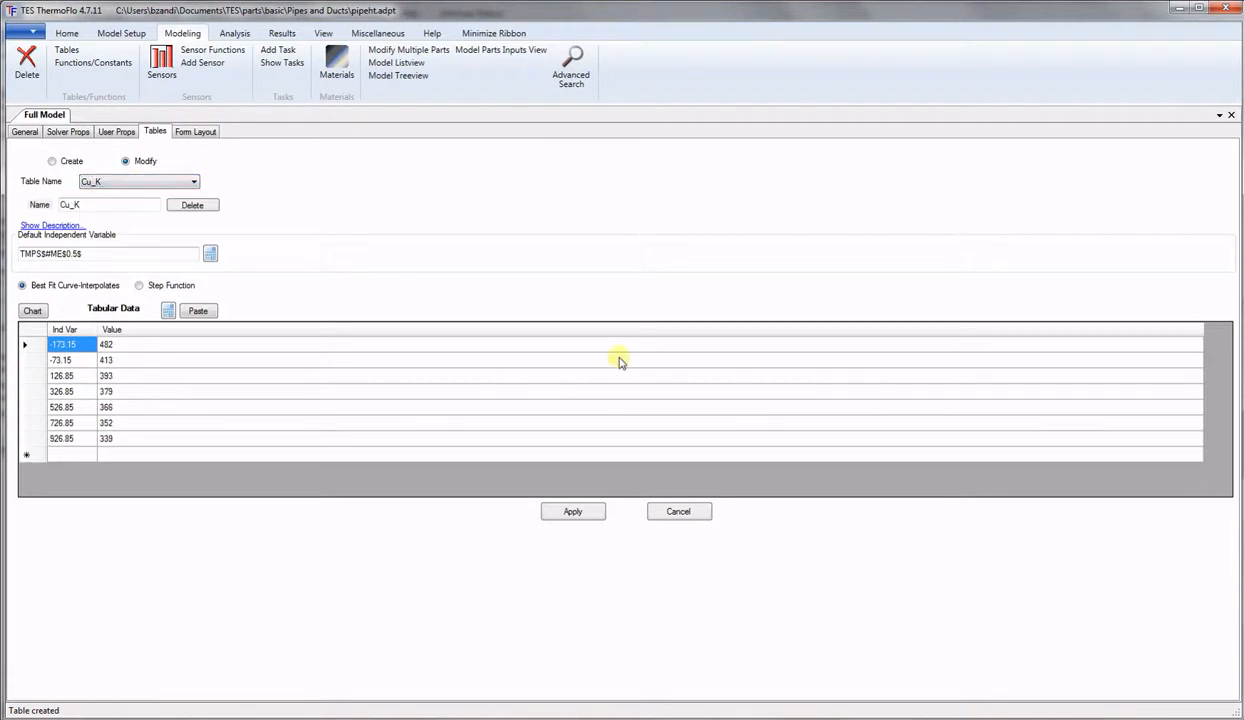
Start a new table and name it Cp.
{"action": "left_click", "coordinate": [53, 162]}
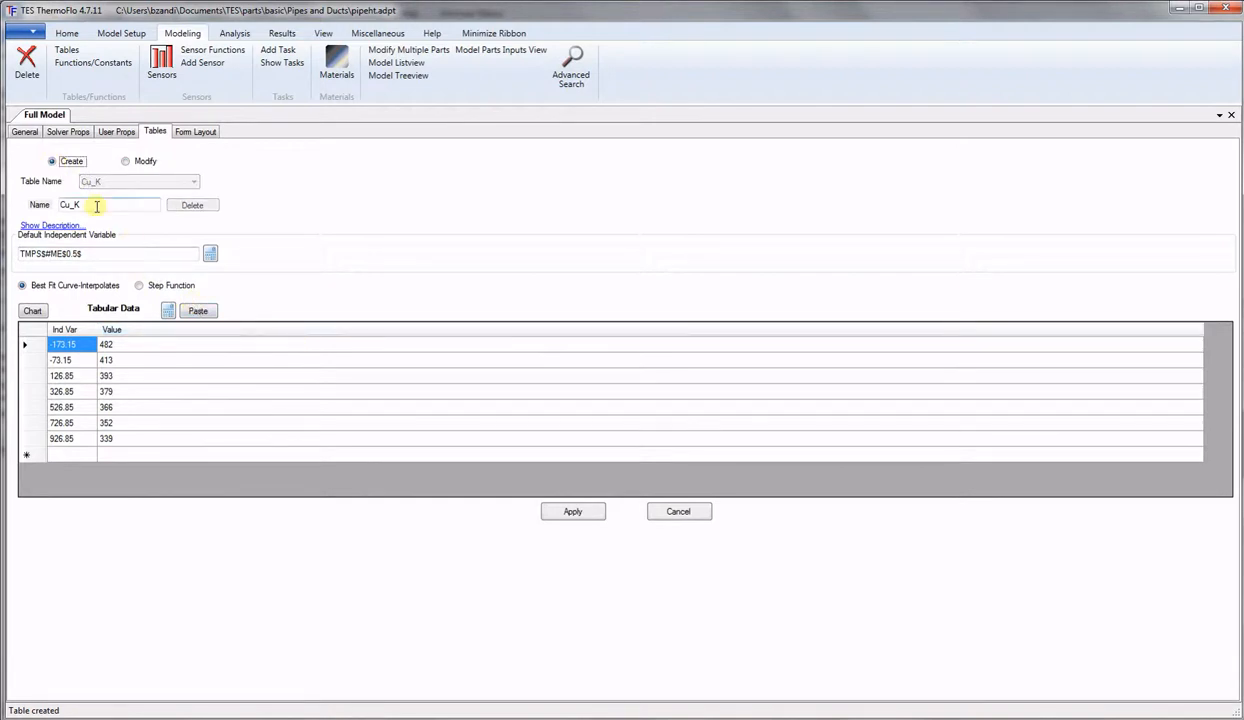
{"action": "left_click_drag", "start_coordinate": [97, 206], "coordinate": [43, 208]}
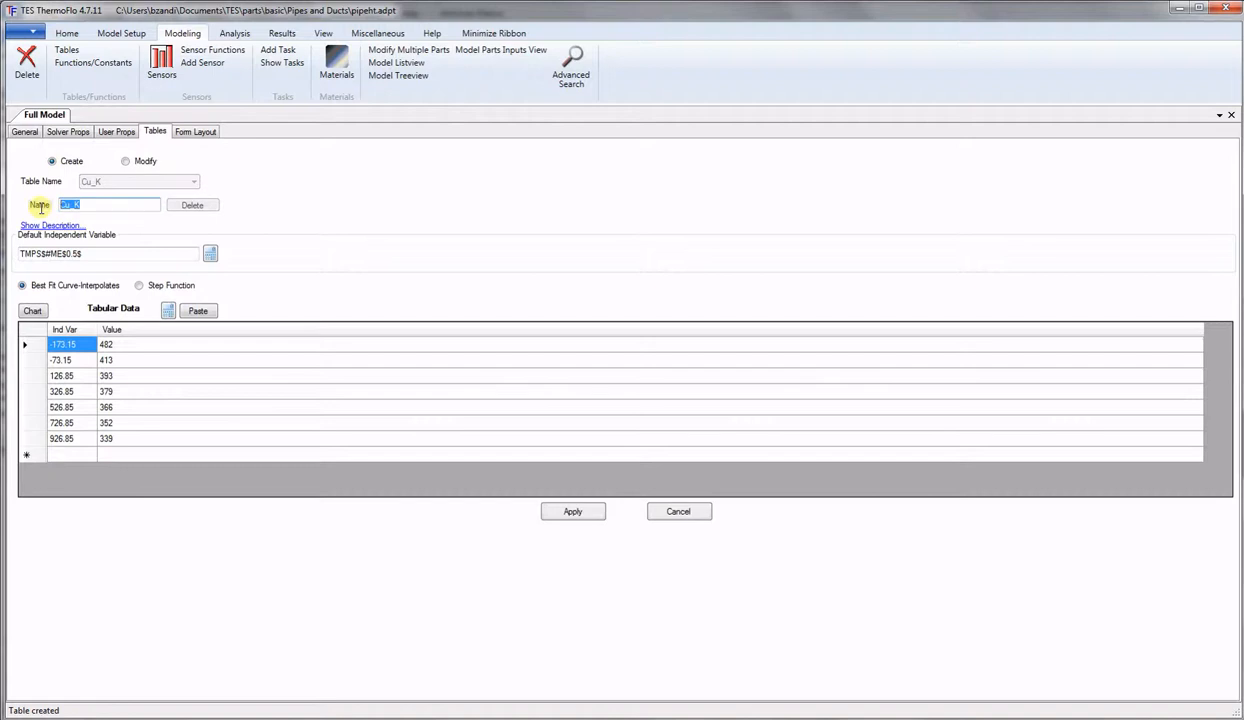
{"action": "type", "text": "Cp"}
Make Material the independent variable and delete the seven copied data rows.
{"action": "left_click", "coordinate": [212, 254]}
{"action": "left_click_drag", "start_coordinate": [1062, 140], "coordinate": [876, 148]}
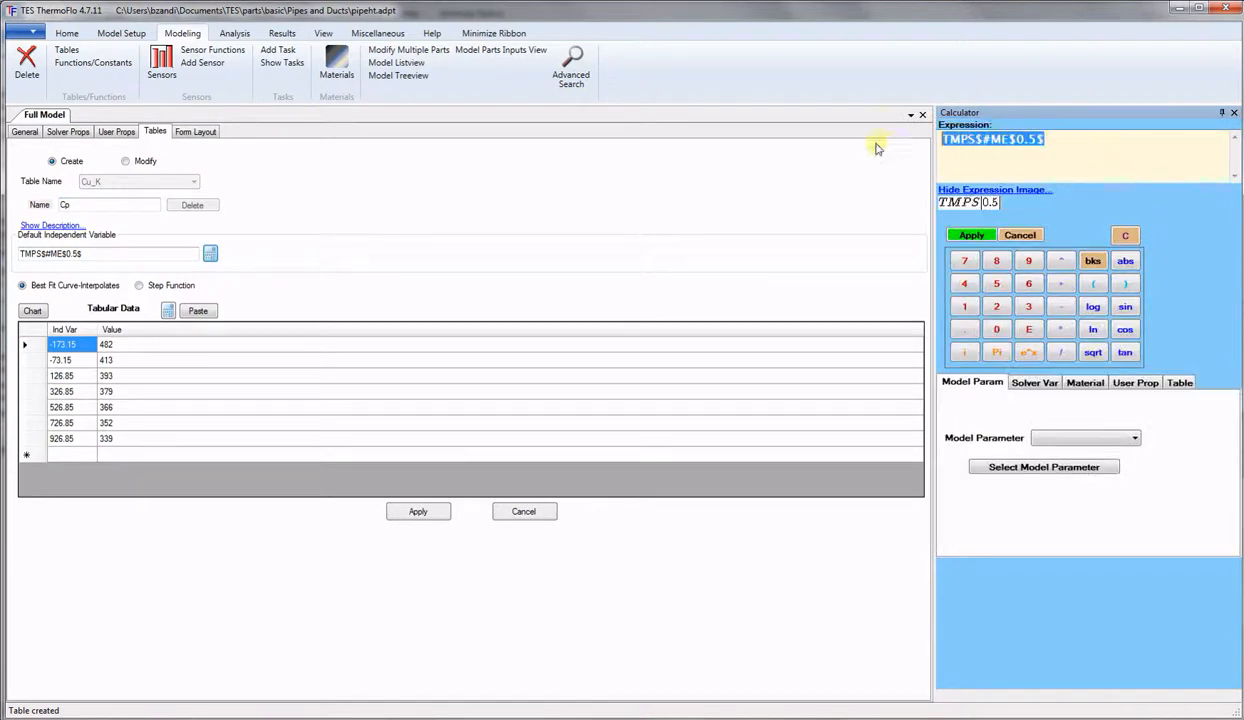
{"action": "left_click", "coordinate": [1145, 386]}
{"action": "left_click", "coordinate": [1094, 416]}
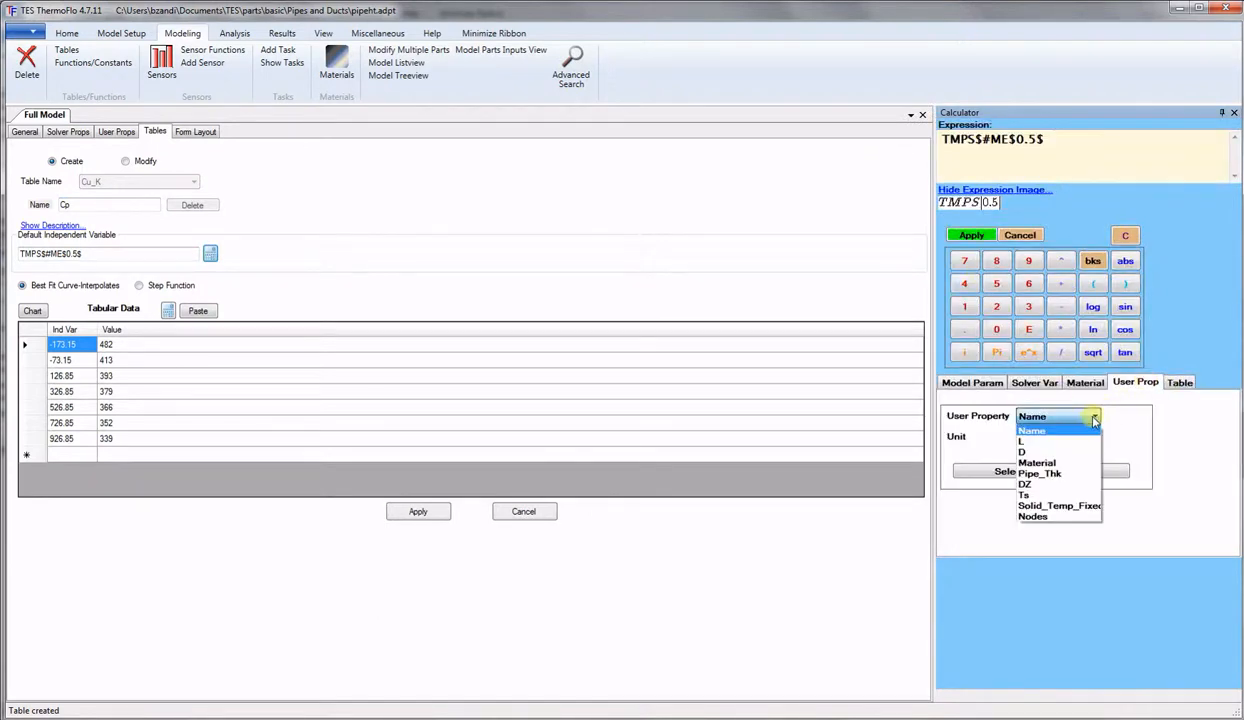
{"action": "left_click", "coordinate": [1040, 464]}
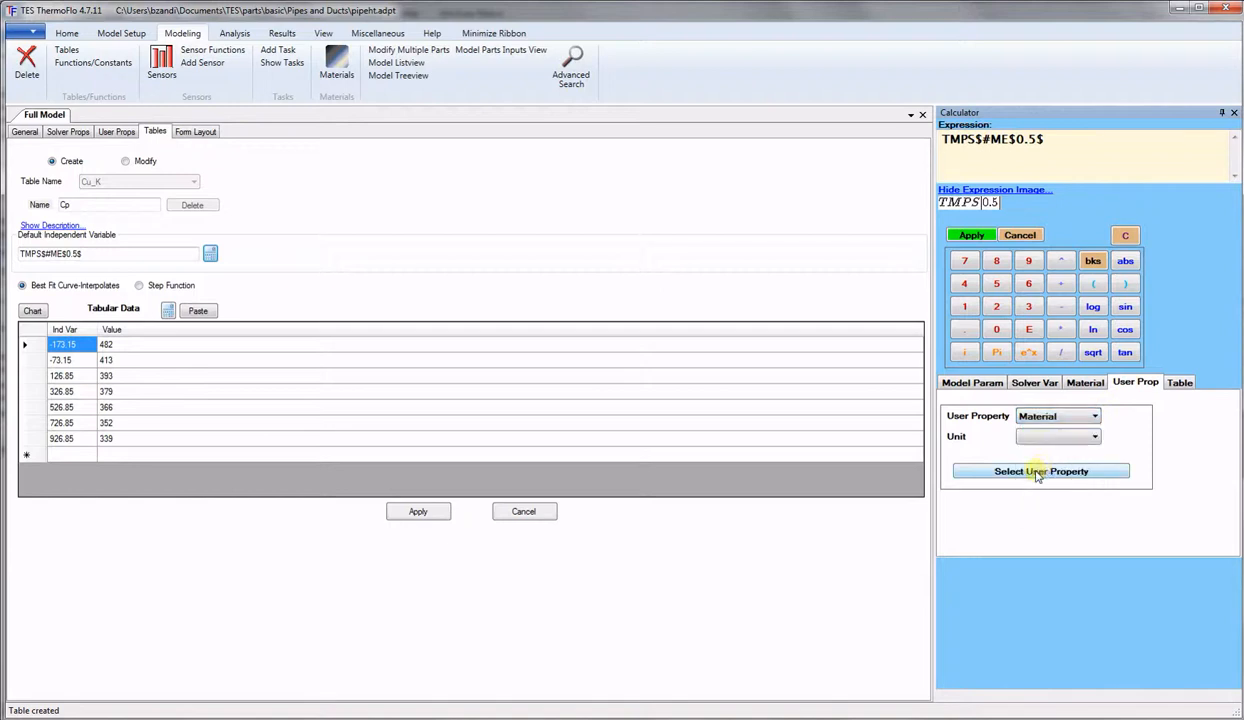
{"action": "left_click", "coordinate": [1041, 469]}
{"action": "left_click", "coordinate": [970, 231]}
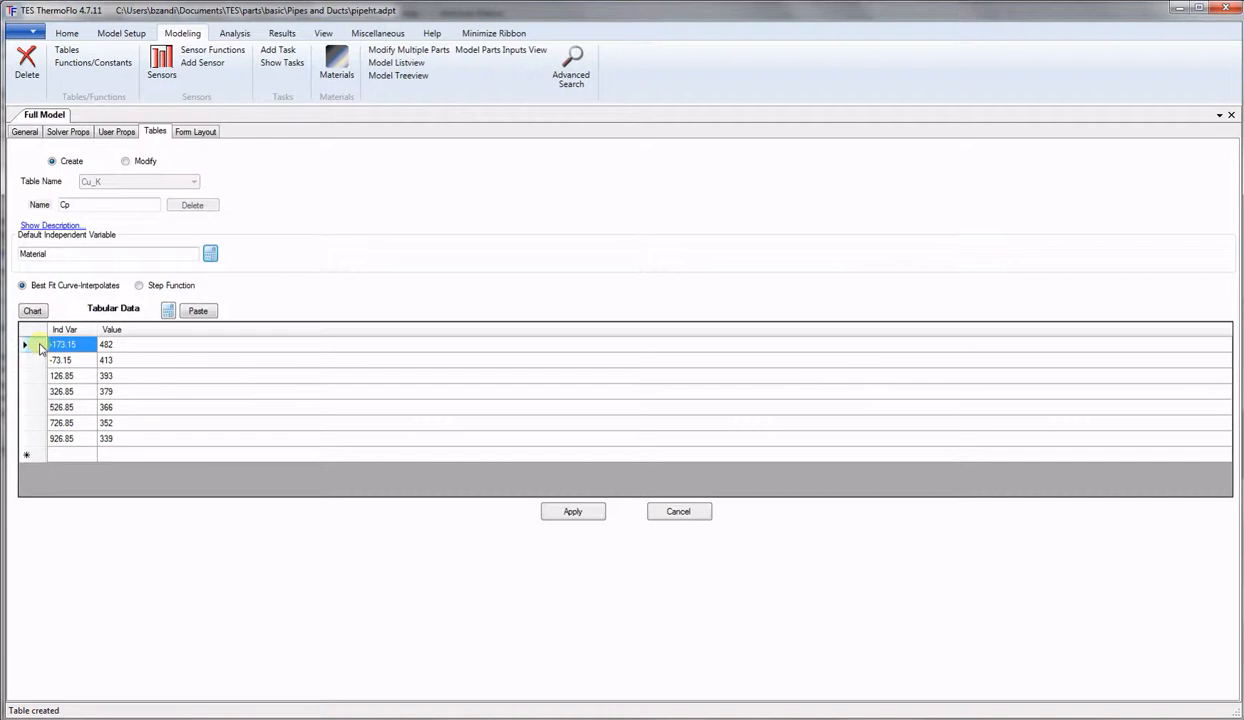
{"action": "left_click_drag", "start_coordinate": [40, 347], "coordinate": [25, 455]}
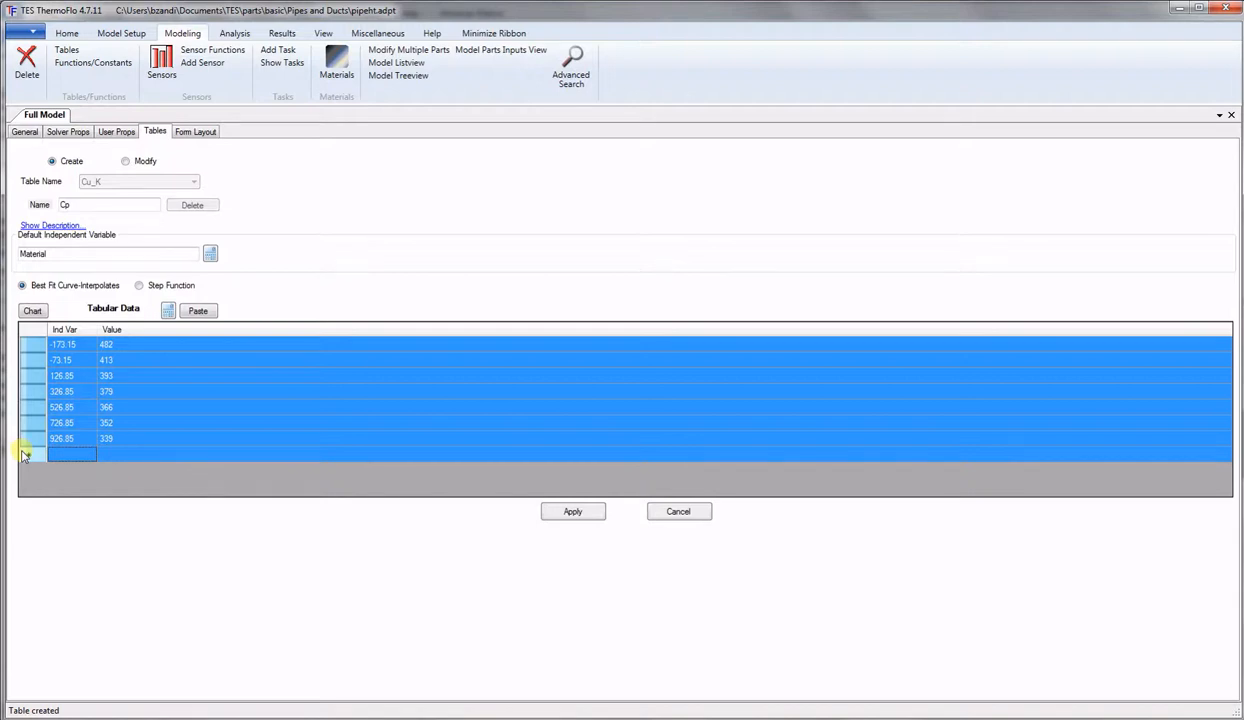
{"action": "key", "text": "Delete"}
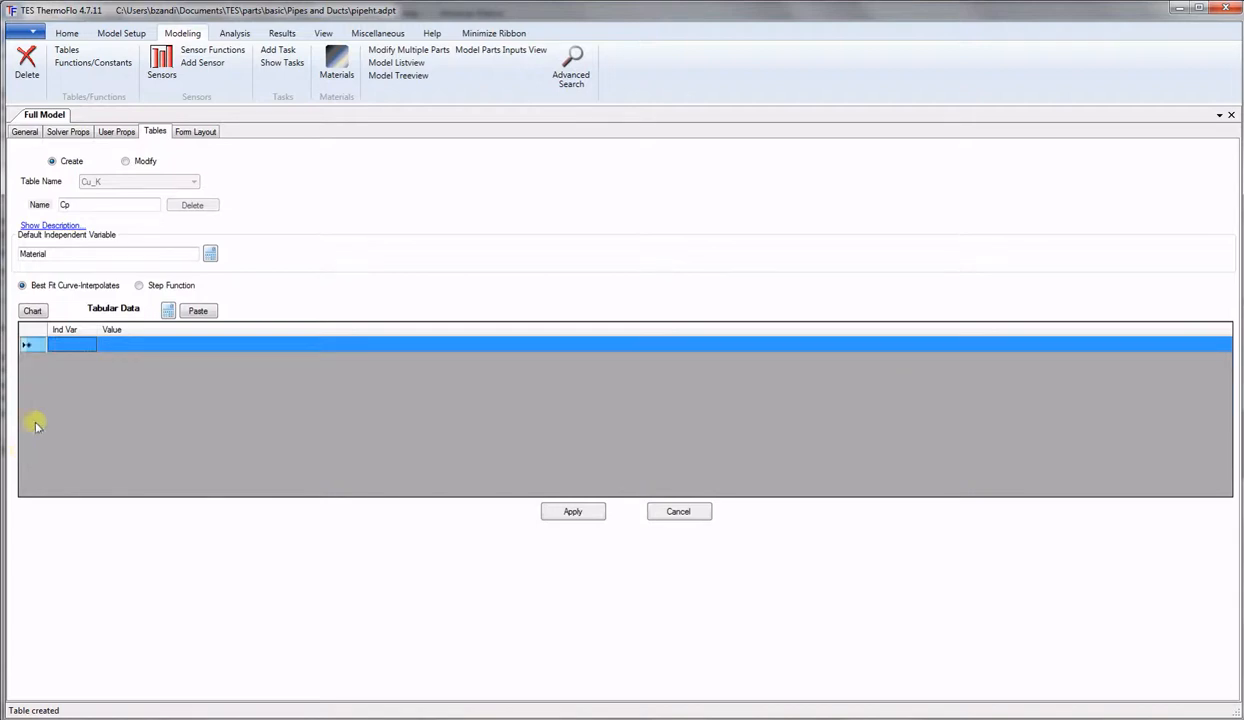
Add Material 0 with value 0 and Material 1 with a Cu_Cp table lookup.
{"action": "left_click", "coordinate": [70, 346]}
{"action": "type", "text": "0"}
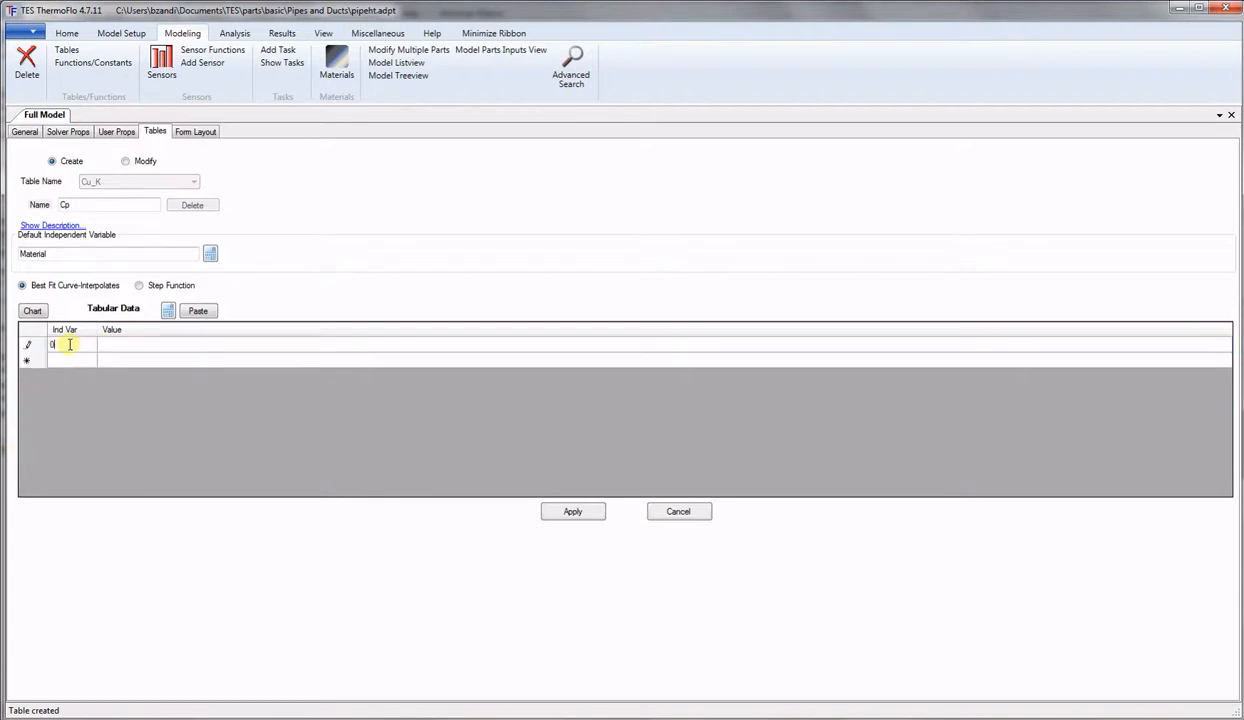
{"action": "left_click", "coordinate": [129, 346]}
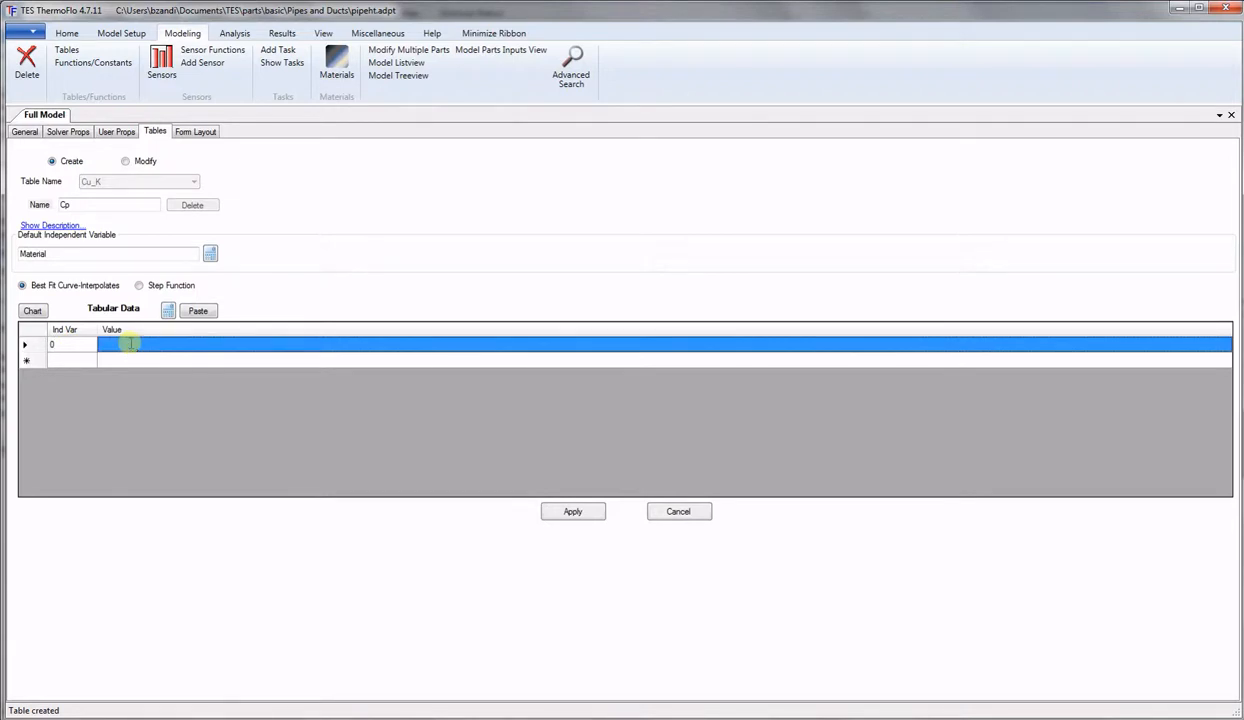
{"action": "type", "text": "0"}
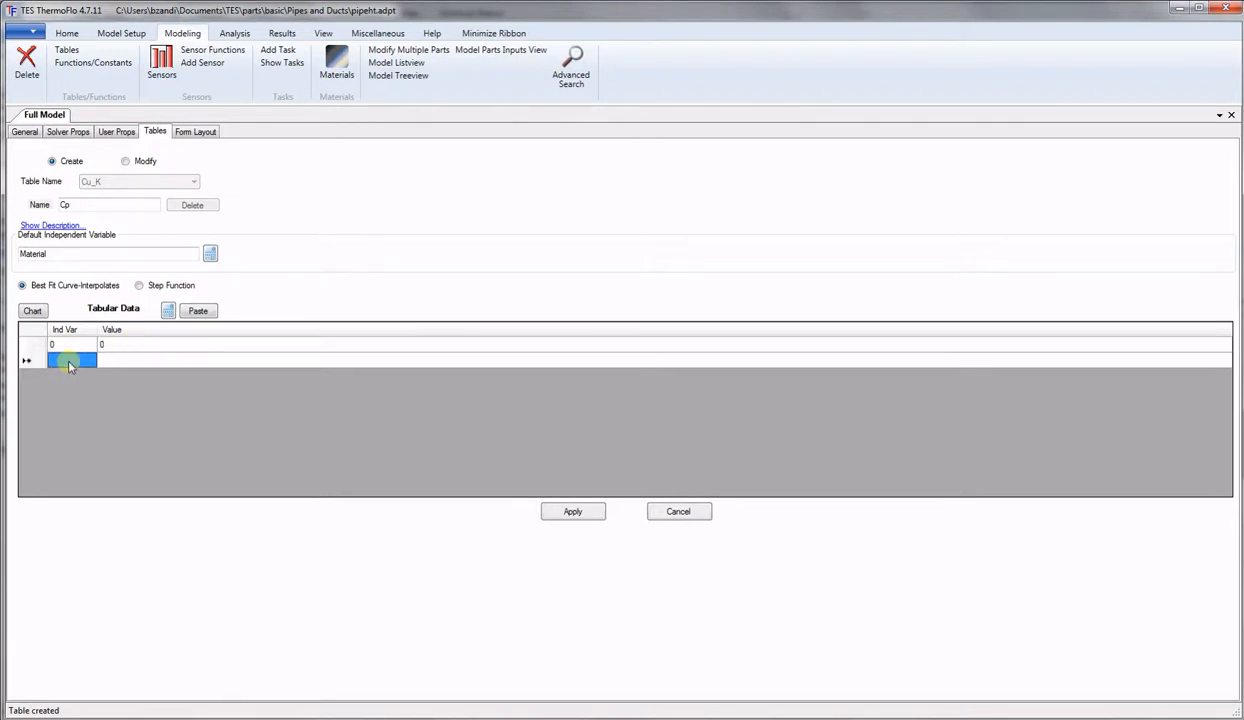
{"action": "type", "text": "1"}
{"action": "left_click", "coordinate": [105, 360]}
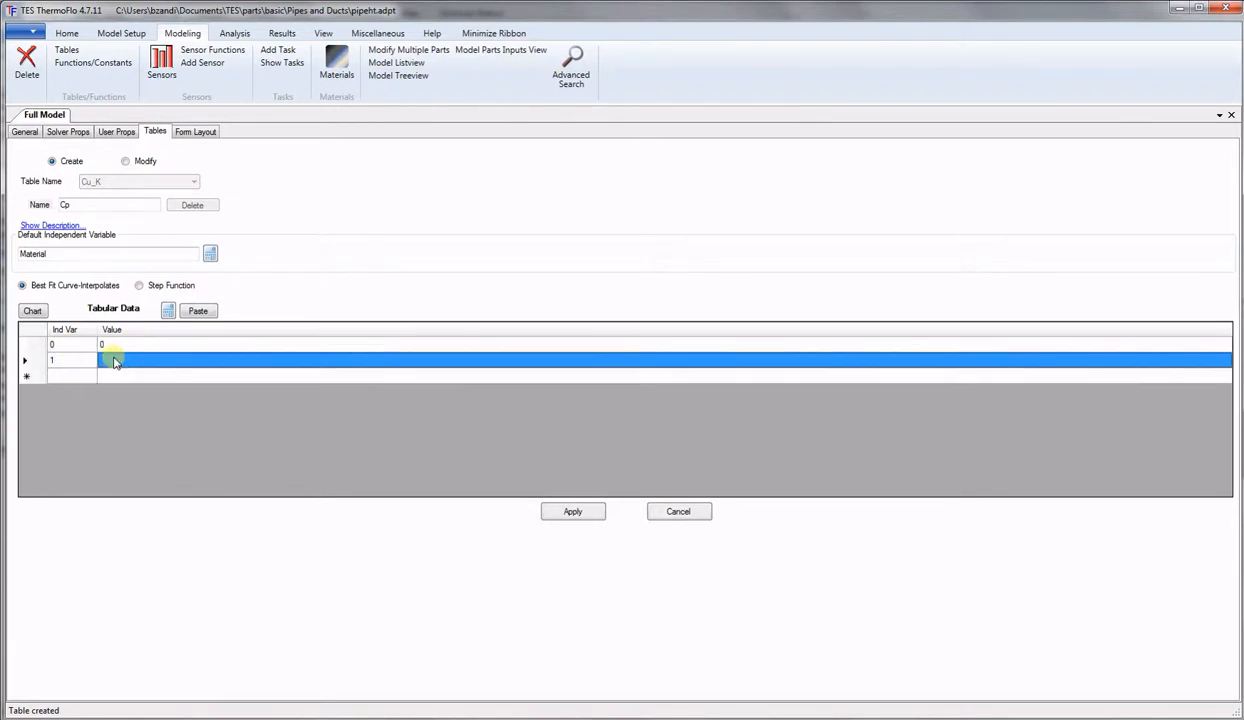
{"action": "left_click", "coordinate": [171, 311]}
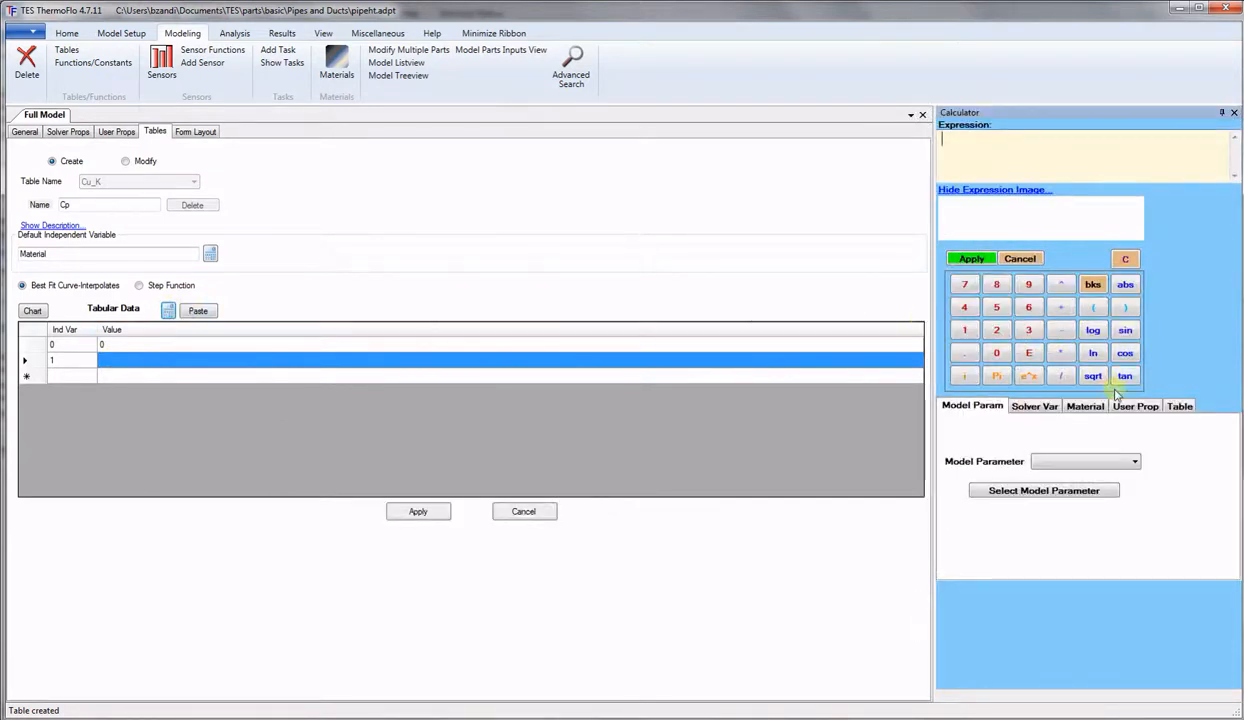
{"action": "left_click", "coordinate": [1179, 406]}
{"action": "left_click", "coordinate": [1136, 458]}
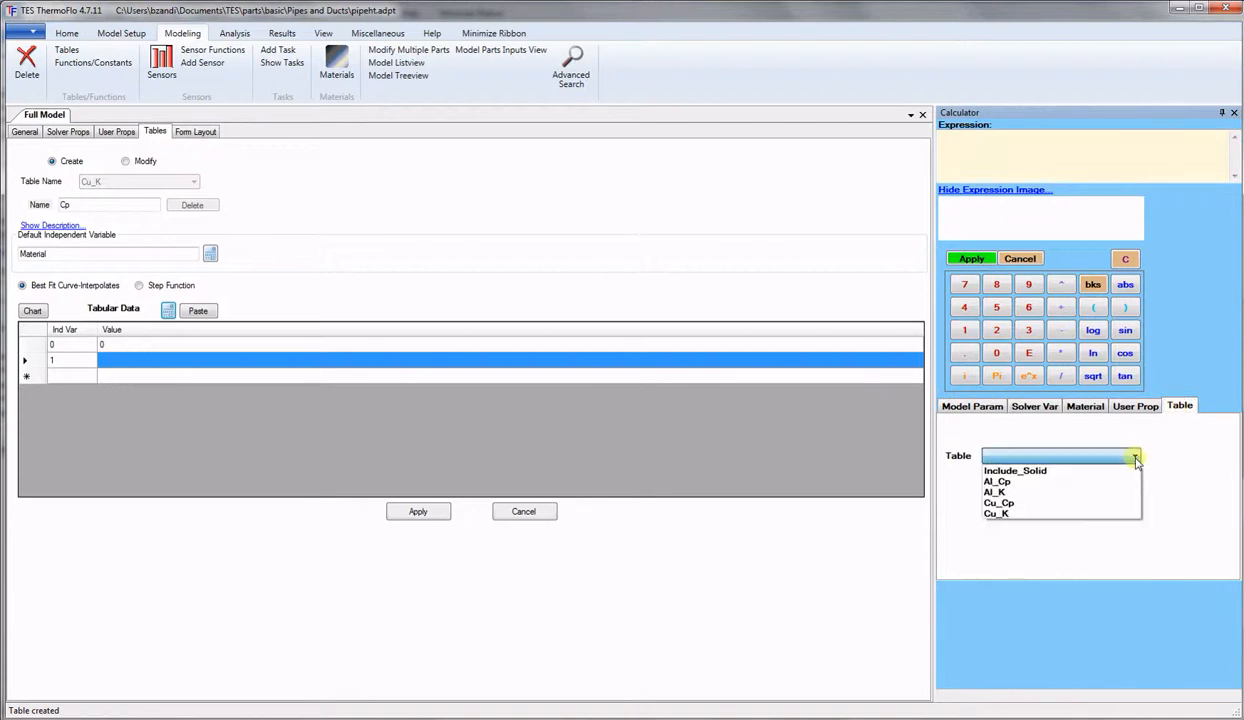
{"action": "left_click", "coordinate": [1000, 502]}
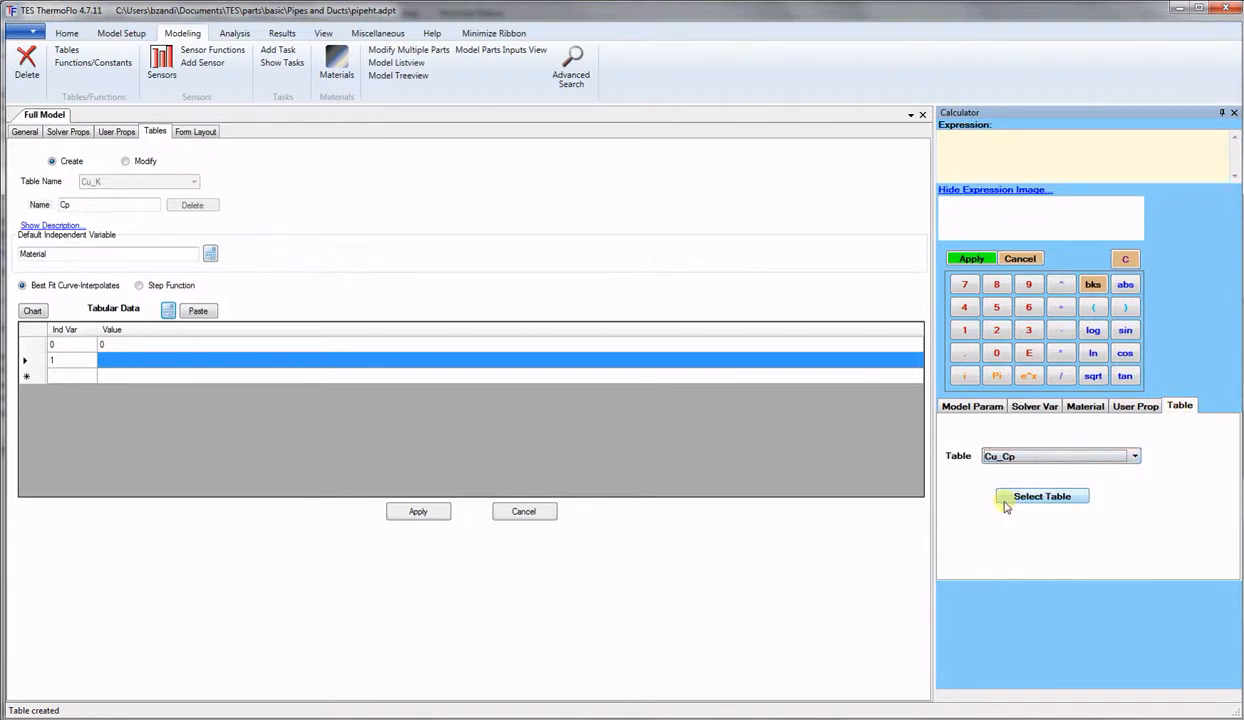
{"action": "left_click", "coordinate": [1020, 497]}
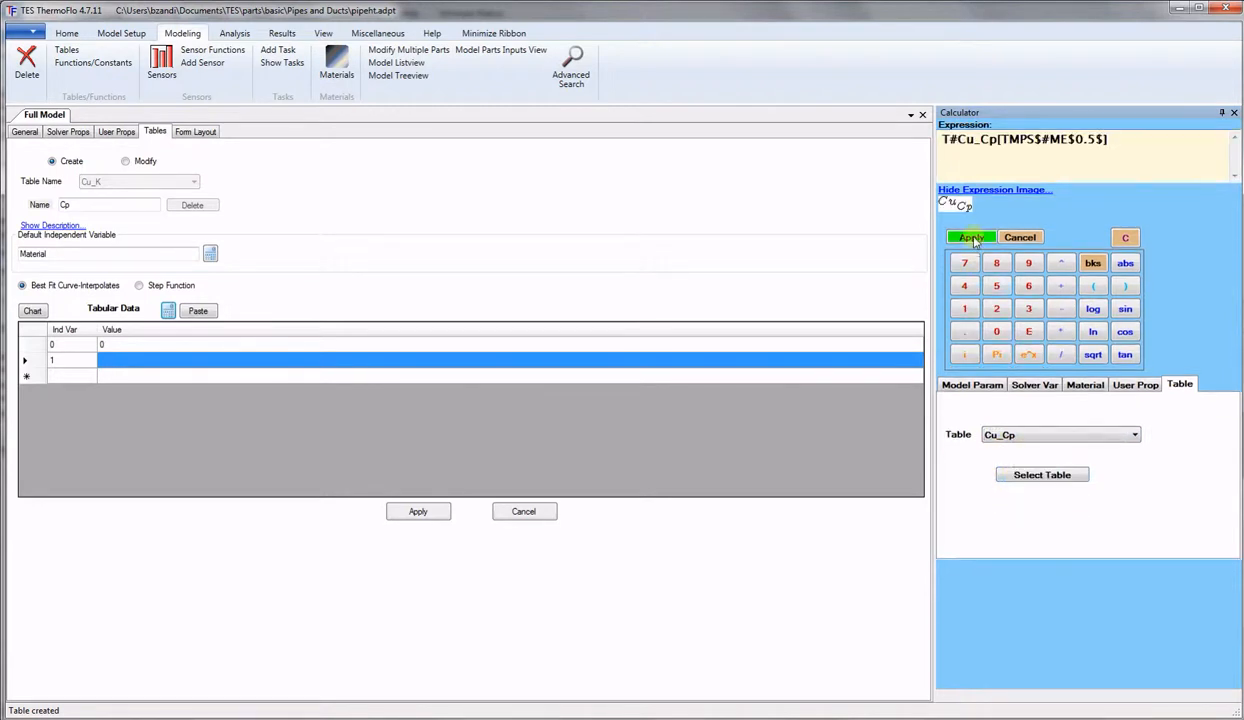
{"action": "left_click", "coordinate": [972, 240]}
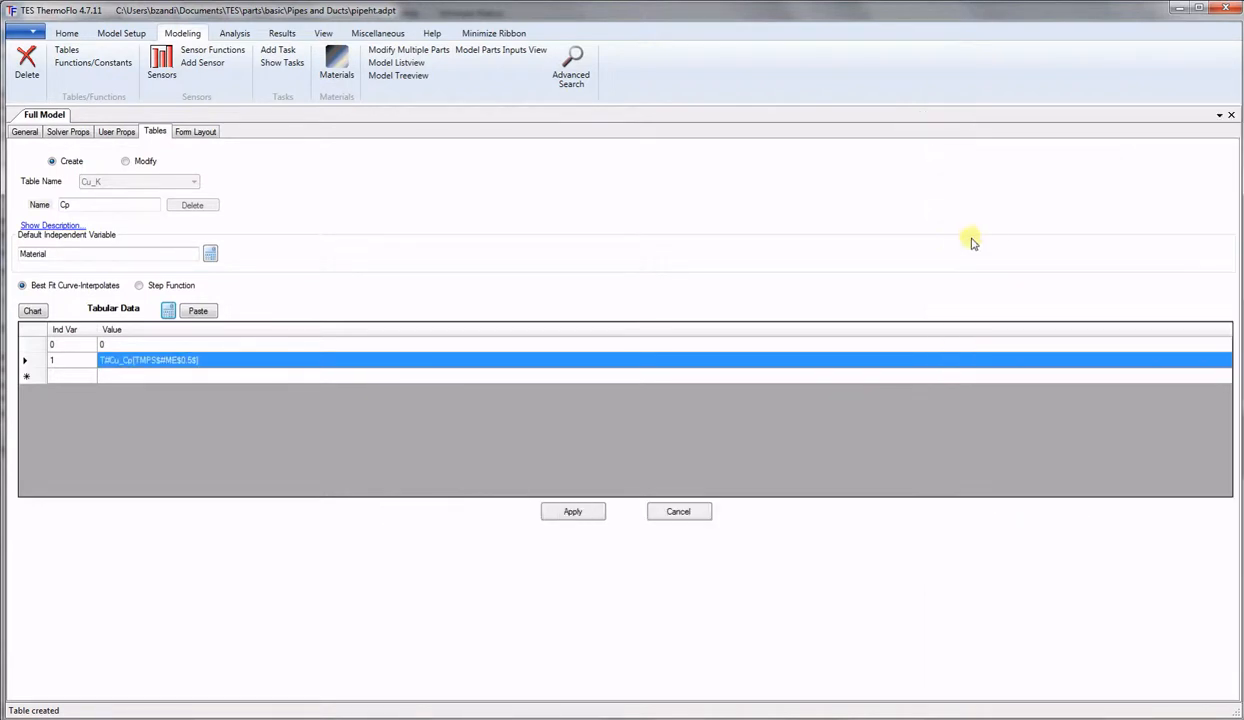
Add Material 2 with an Al_Cp table lookup as its value.
{"action": "left_click", "coordinate": [59, 377]}
{"action": "type", "text": "2"}
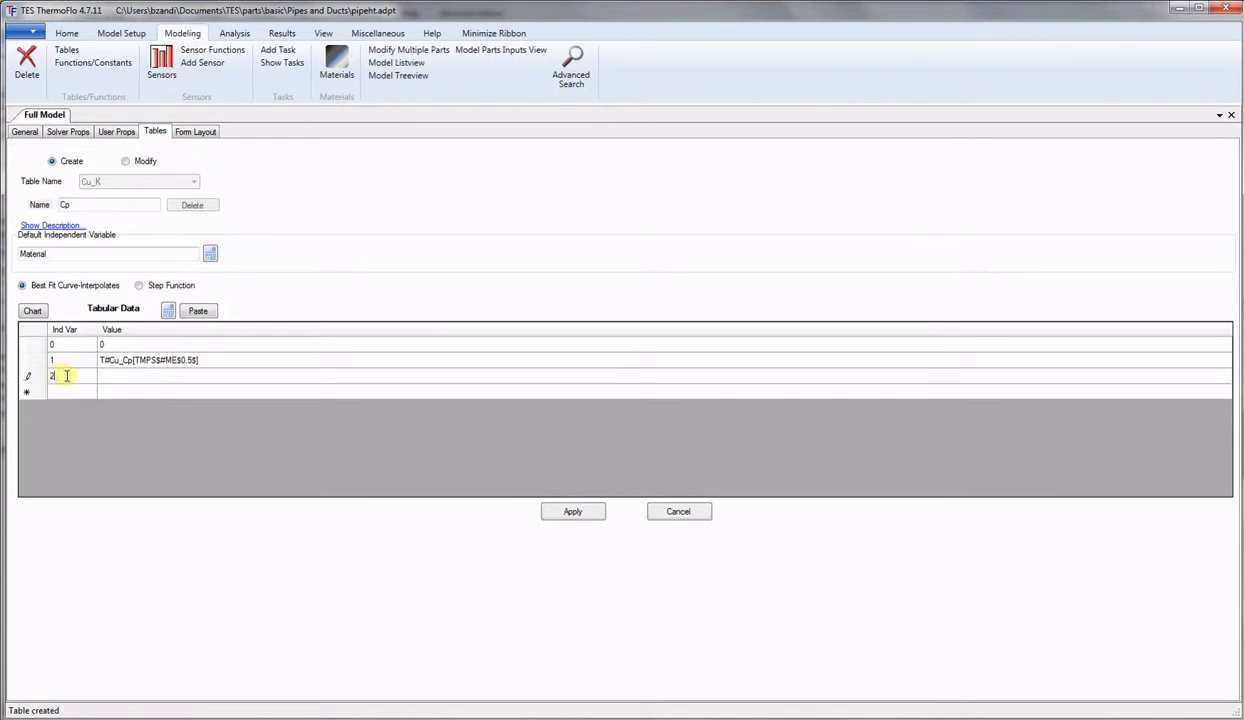
{"action": "left_click", "coordinate": [133, 377]}
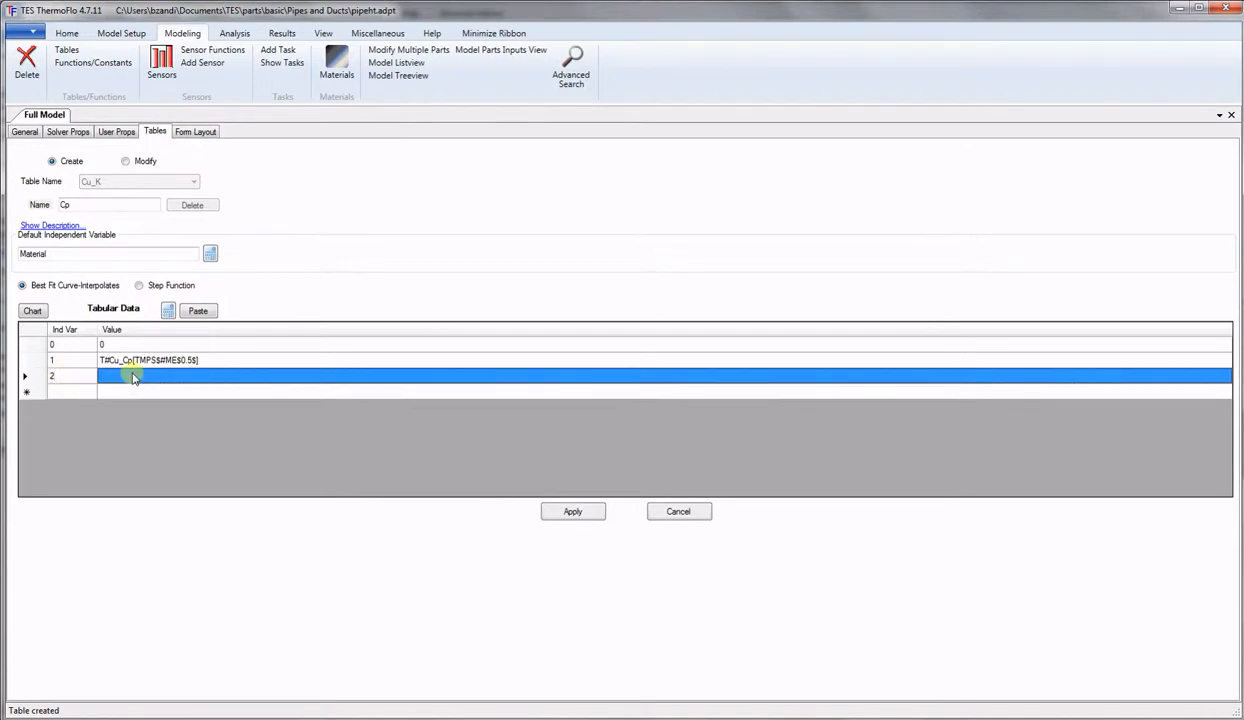
{"action": "left_click", "coordinate": [168, 311]}
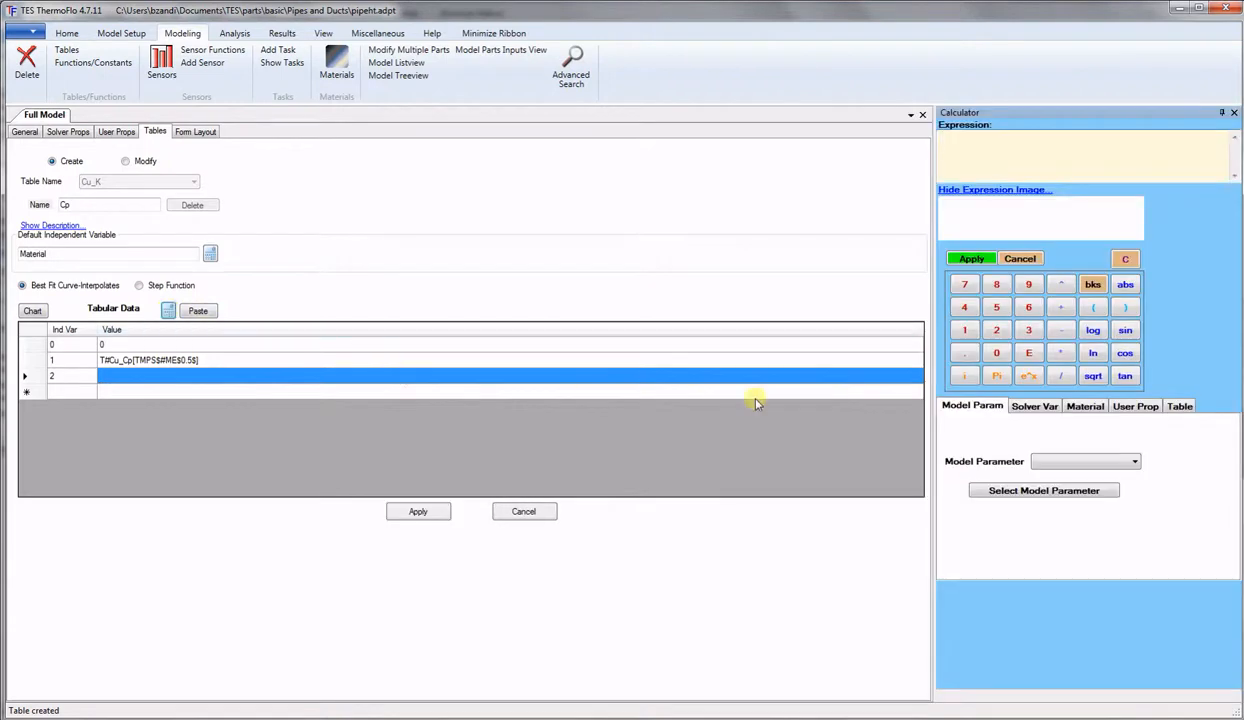
{"action": "left_click", "coordinate": [1178, 406]}
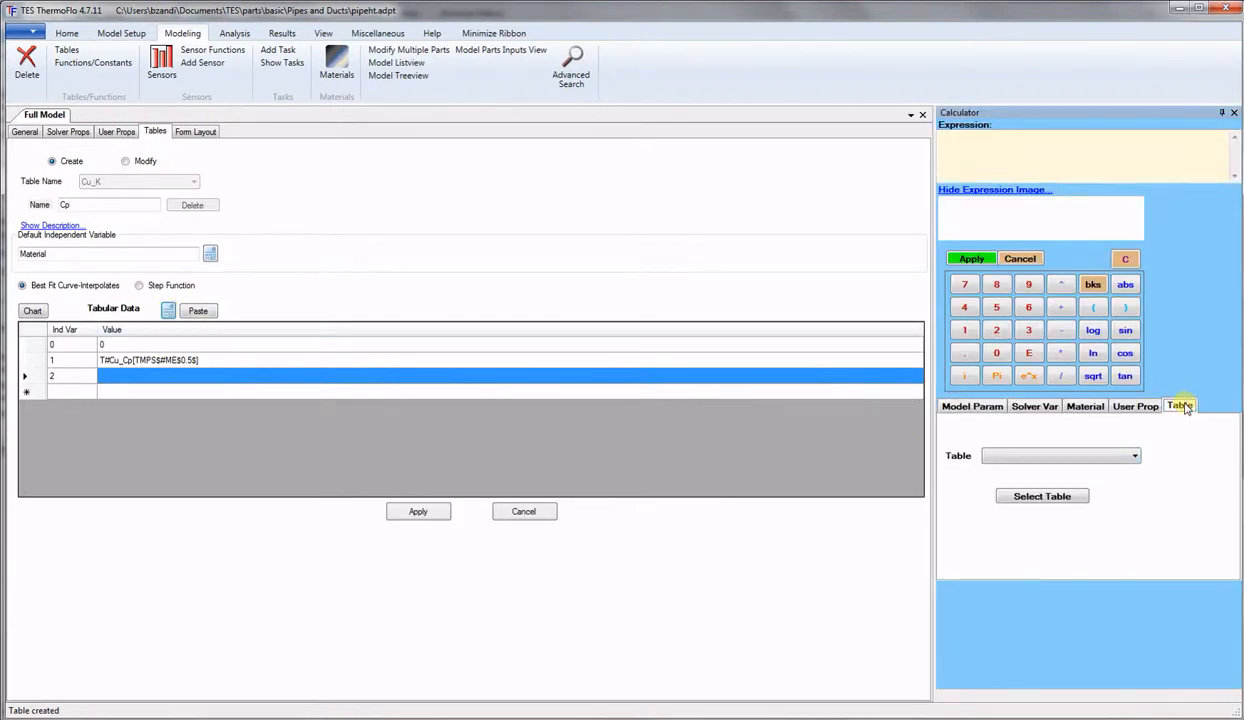
{"action": "left_click", "coordinate": [1135, 457]}
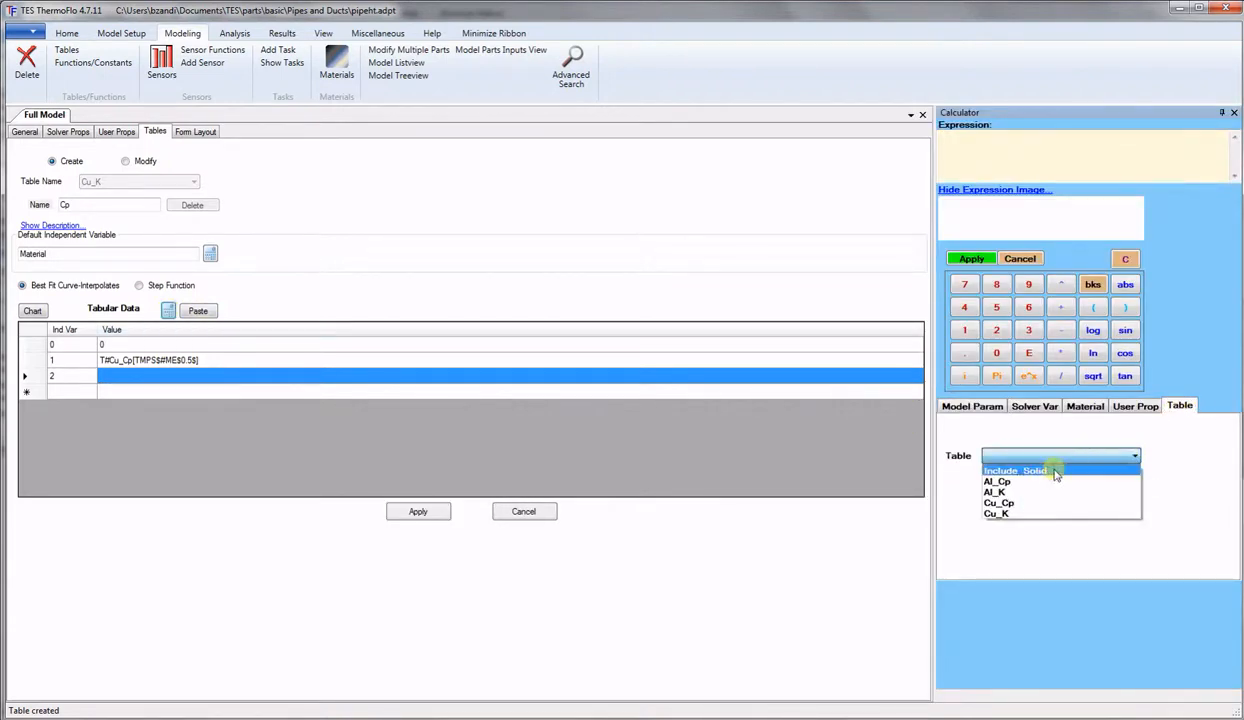
{"action": "left_click", "coordinate": [1003, 482]}
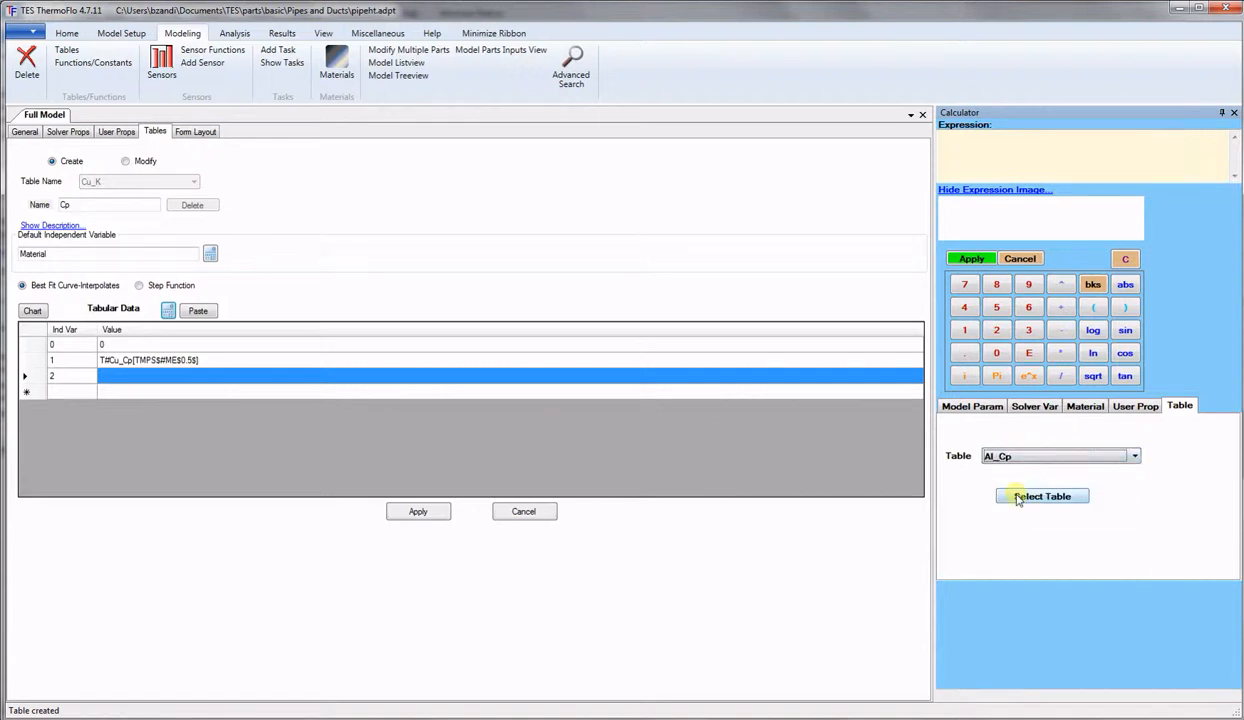
{"action": "left_click", "coordinate": [1013, 493]}
{"action": "left_click", "coordinate": [971, 234]}
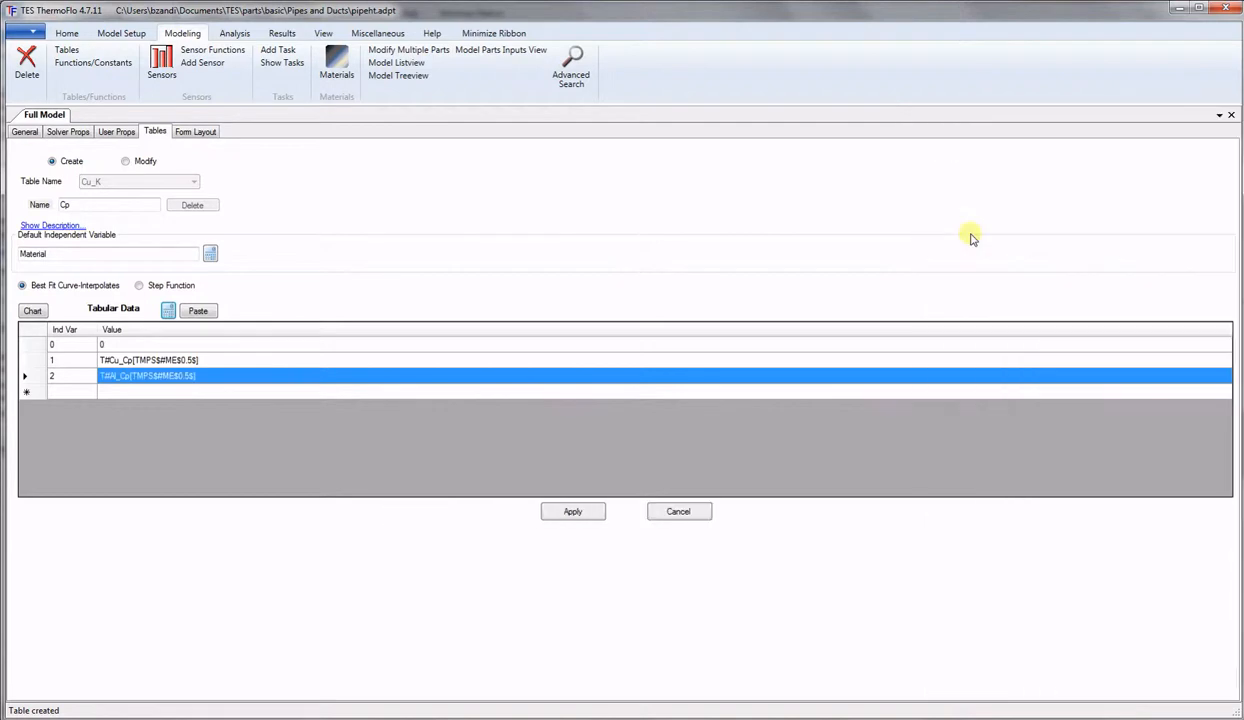
Add Material 3 with value 1500 and apply the Cp table.
{"action": "left_click", "coordinate": [70, 393]}
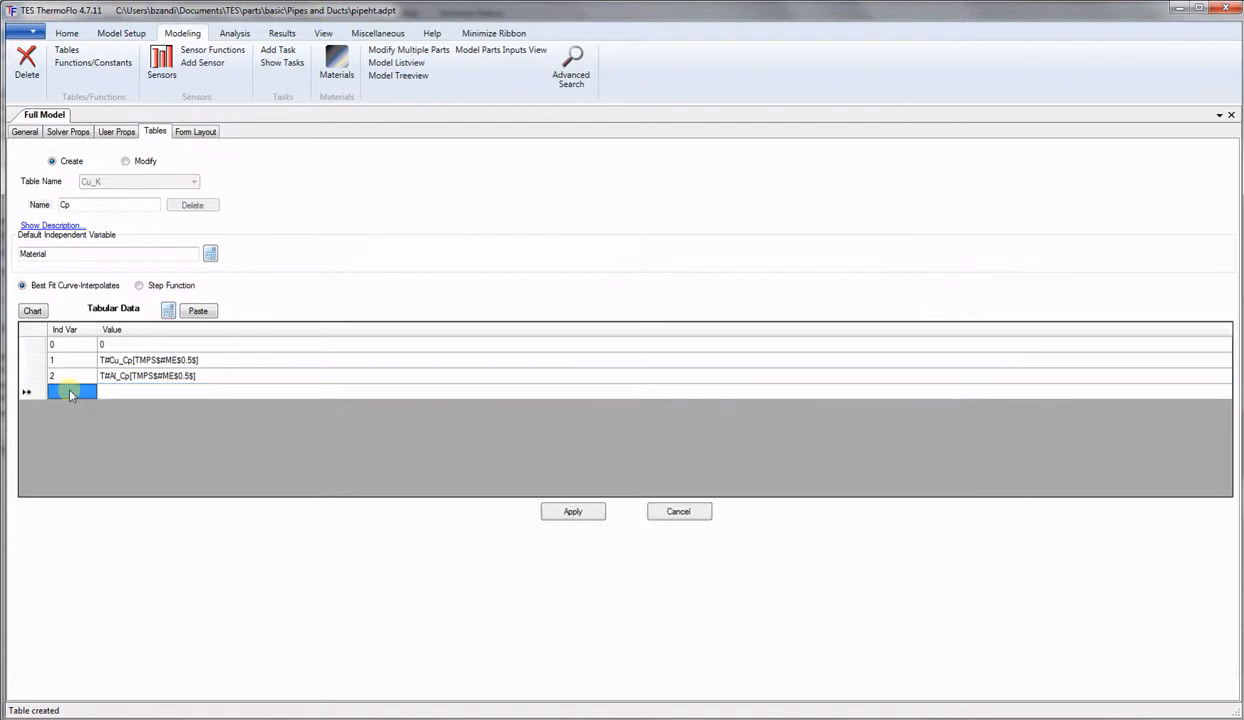
{"action": "type", "text": "3"}
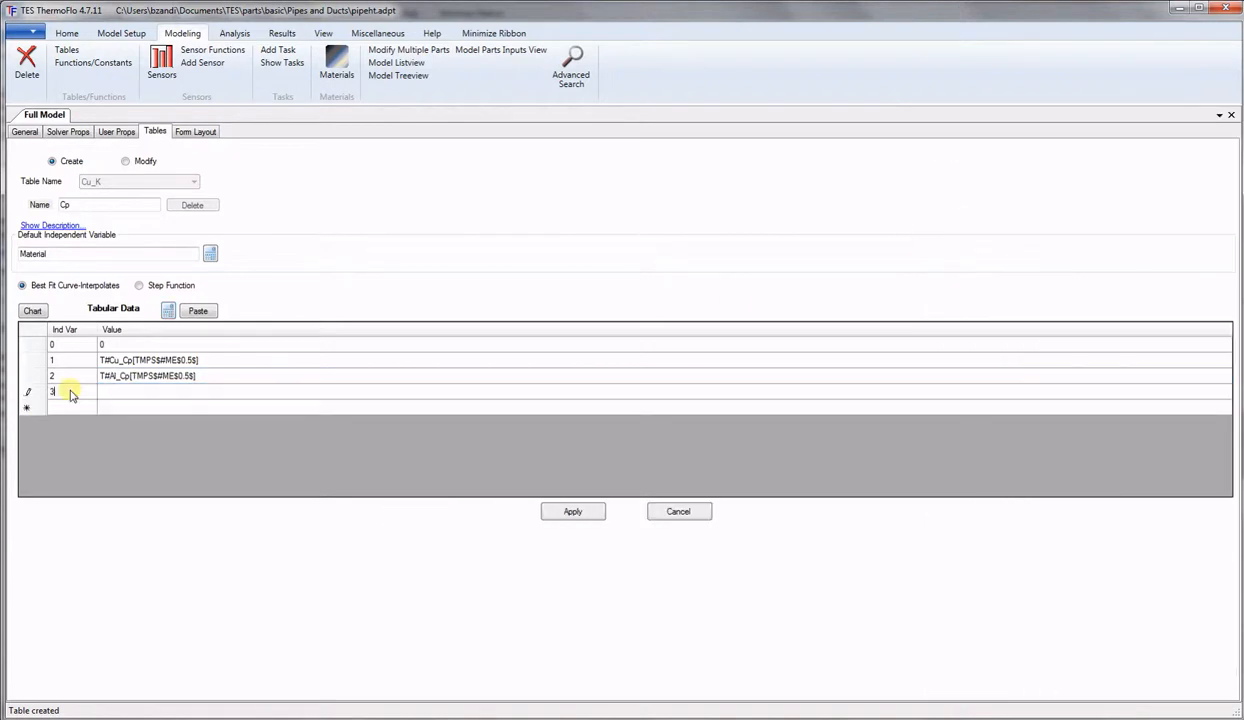
{"action": "left_click", "coordinate": [120, 395]}
{"action": "type", "text": "1500"}
{"action": "left_click", "coordinate": [574, 512]}
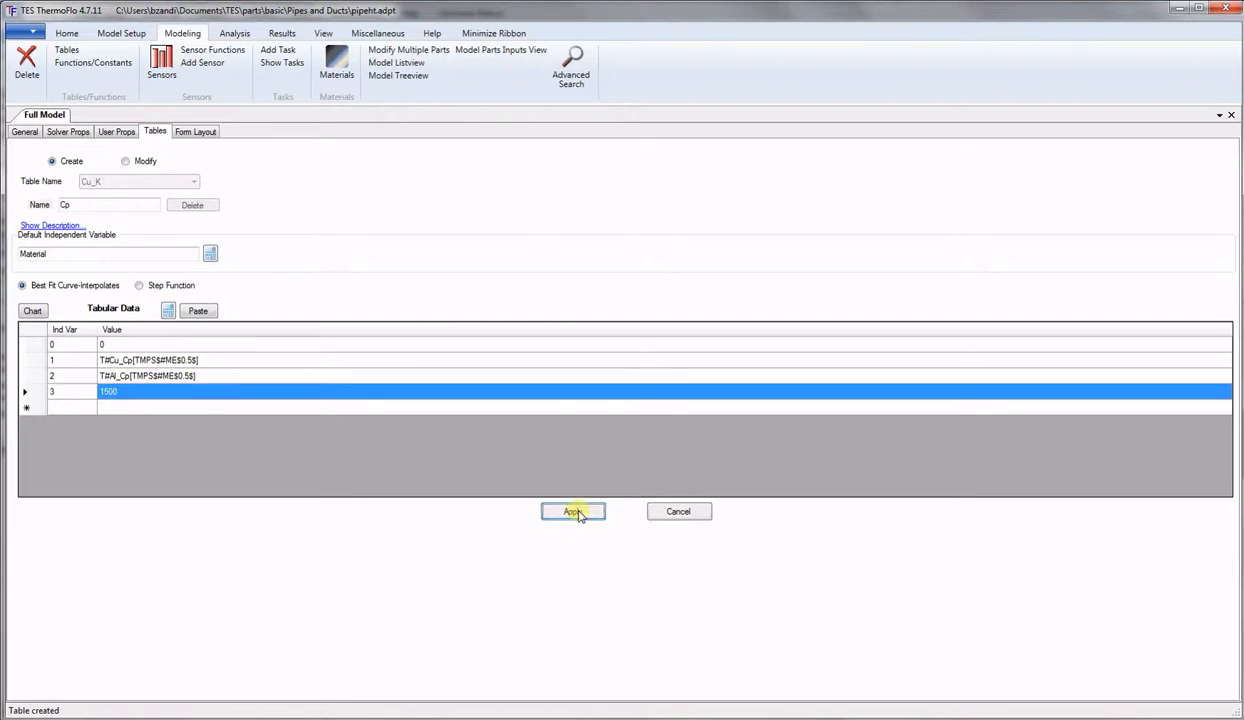
{"action": "double_click", "coordinate": [64, 204]}
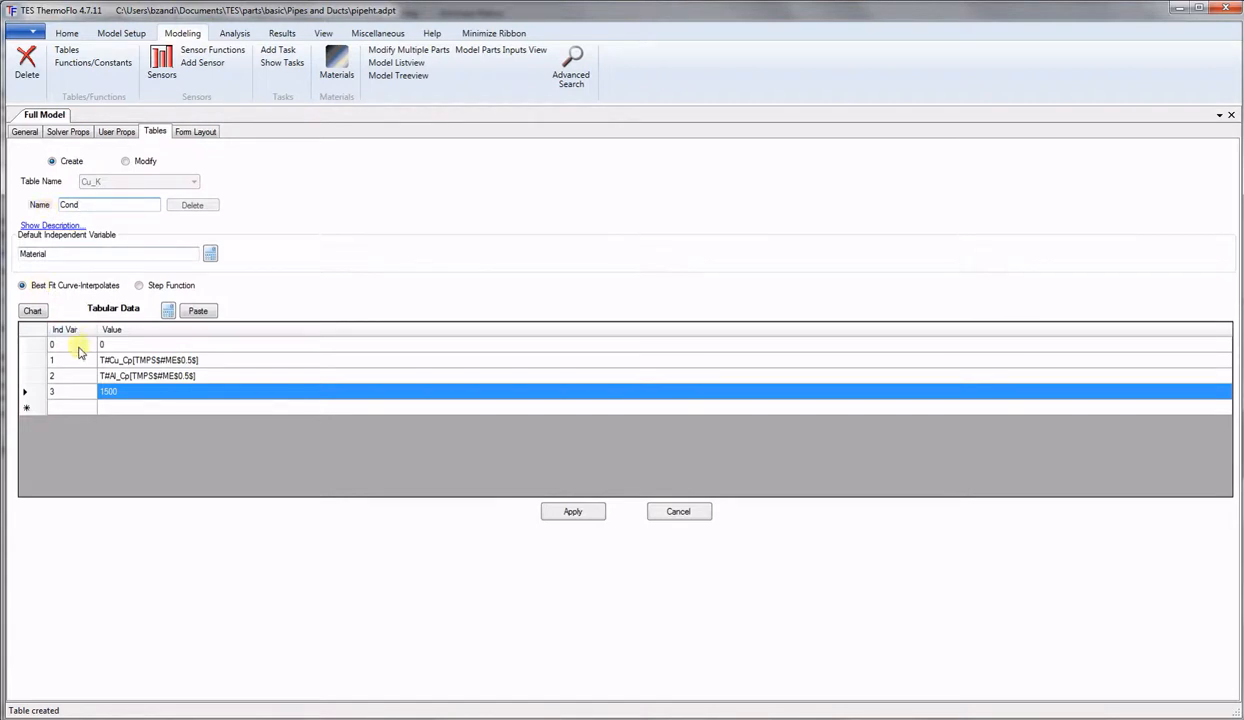
Replace row 1's Cu_Cp lookup with a Cu_K conductivity lookup.
{"action": "left_click", "coordinate": [118, 362]}
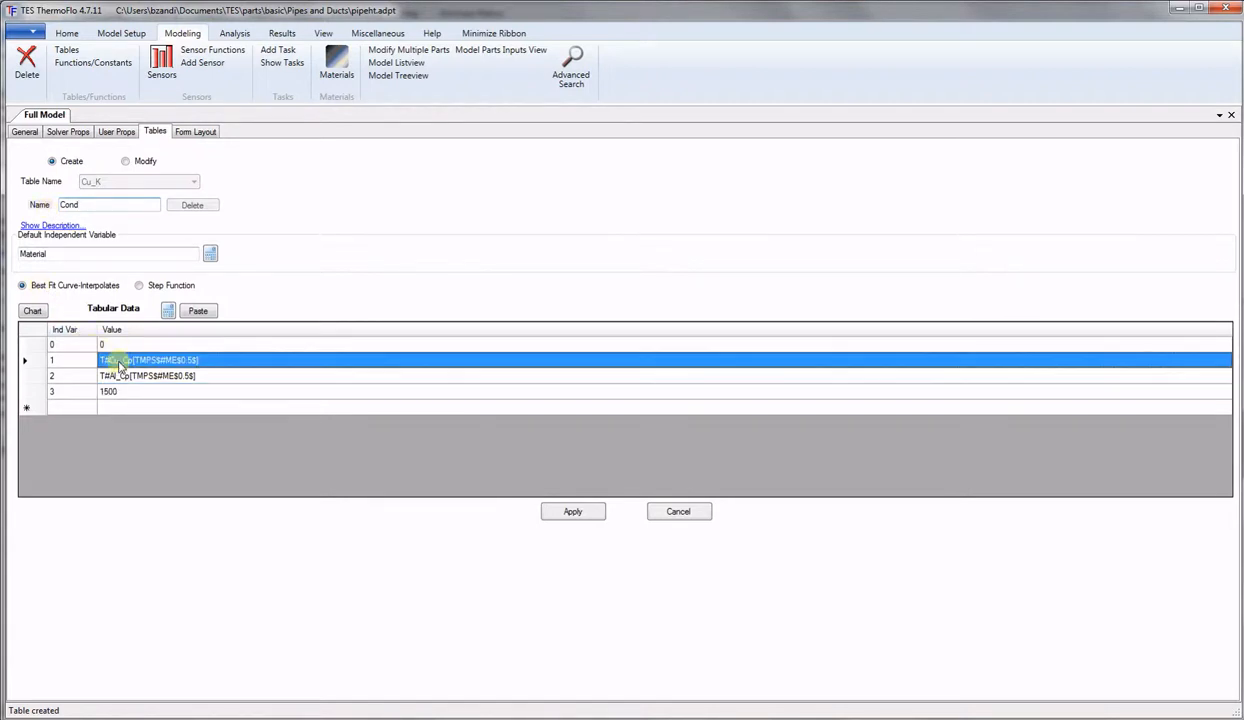
{"action": "key", "text": "Delete"}
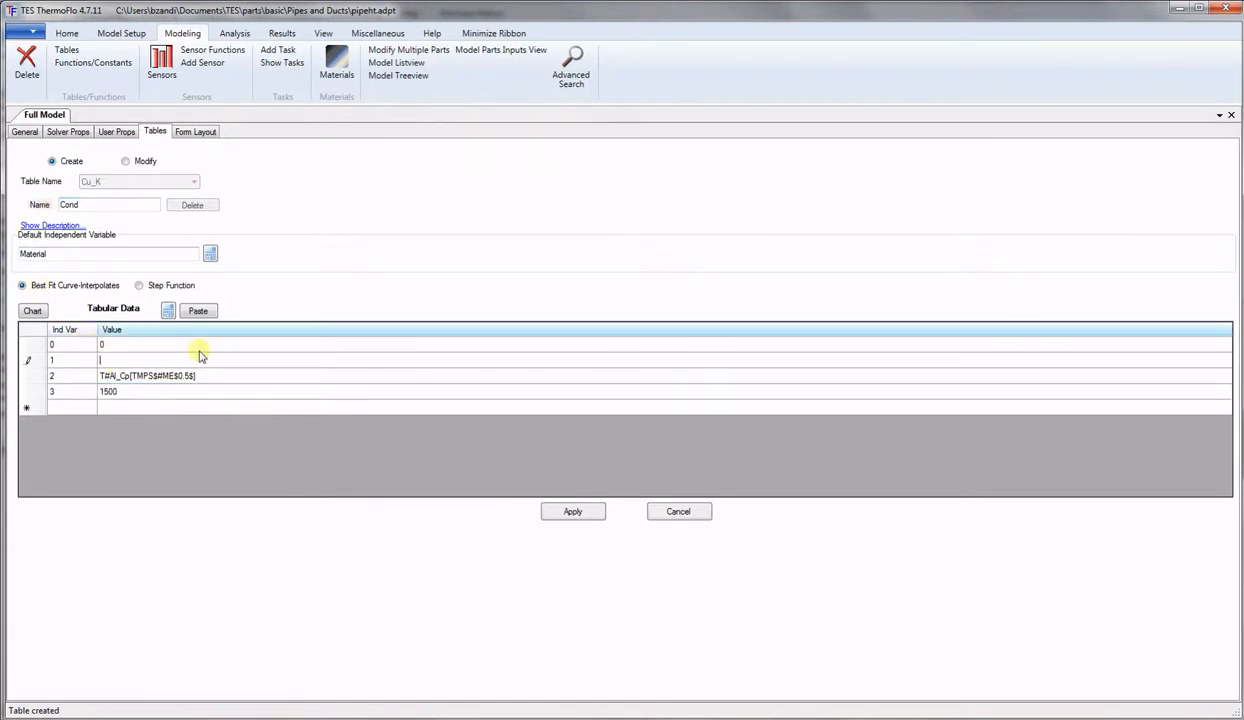
{"action": "left_click", "coordinate": [170, 314]}
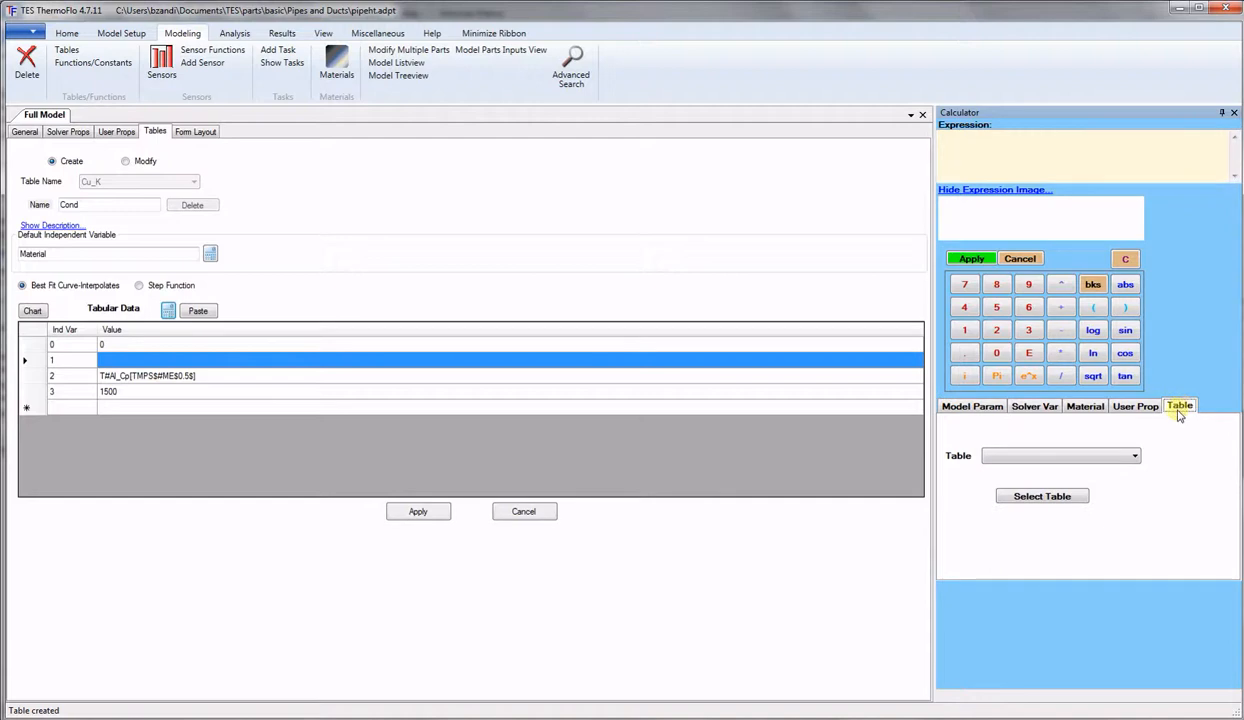
{"action": "left_click", "coordinate": [1135, 456]}
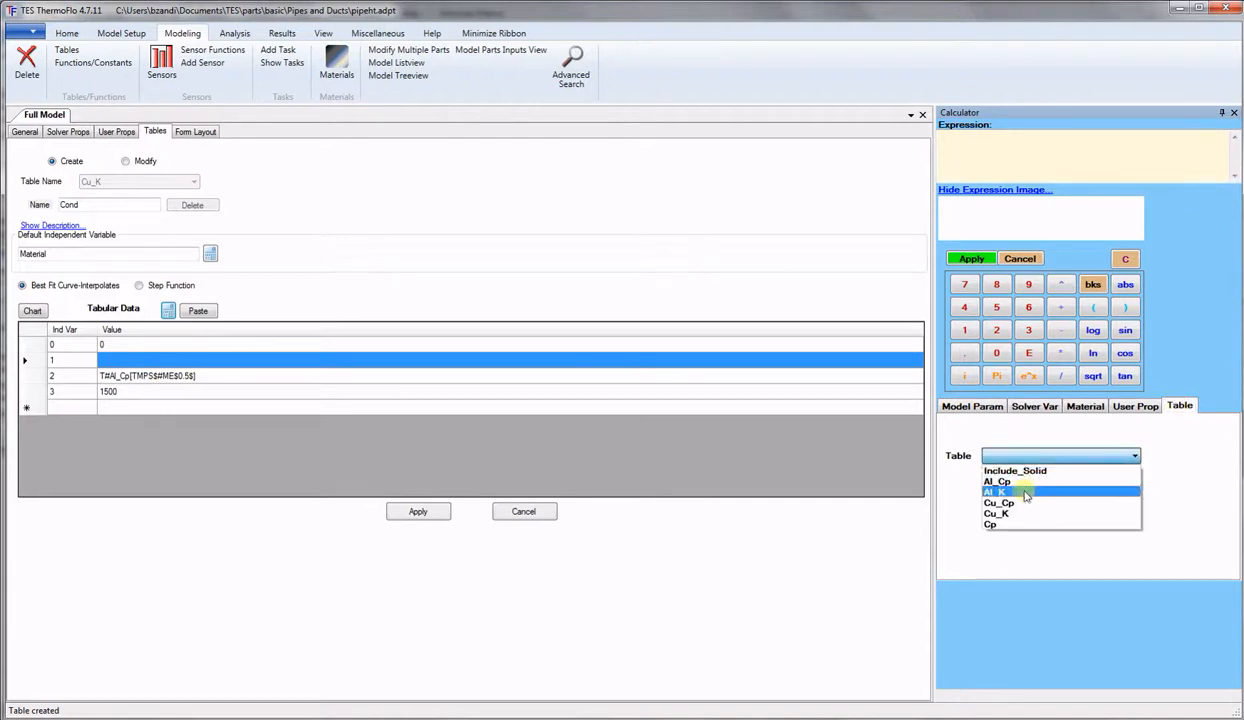
{"action": "left_click", "coordinate": [1000, 513]}
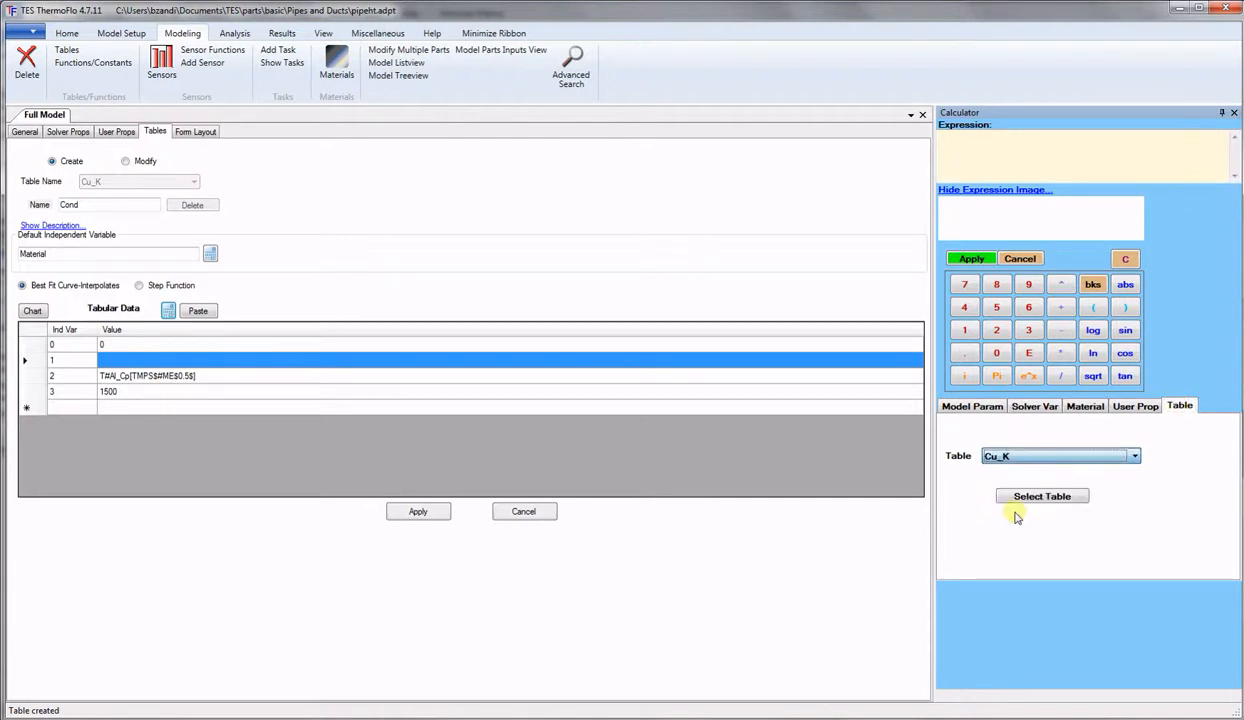
{"action": "left_click", "coordinate": [1036, 497]}
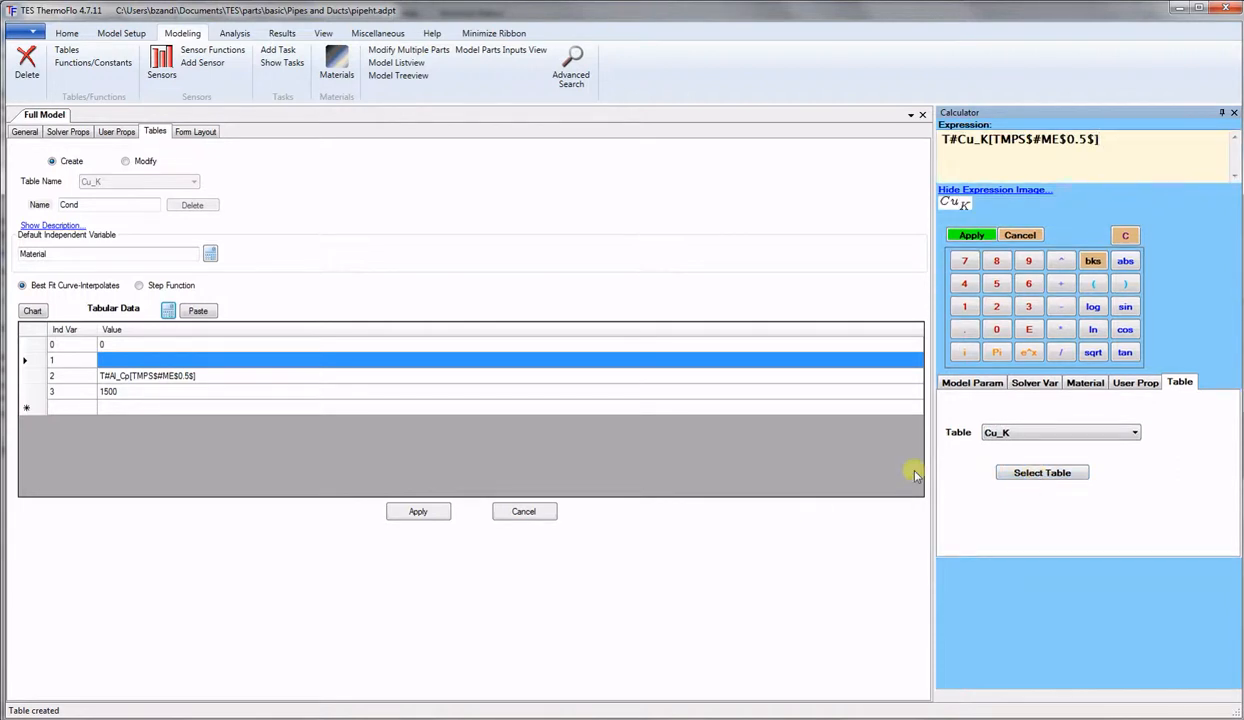
{"action": "left_click", "coordinate": [972, 236]}
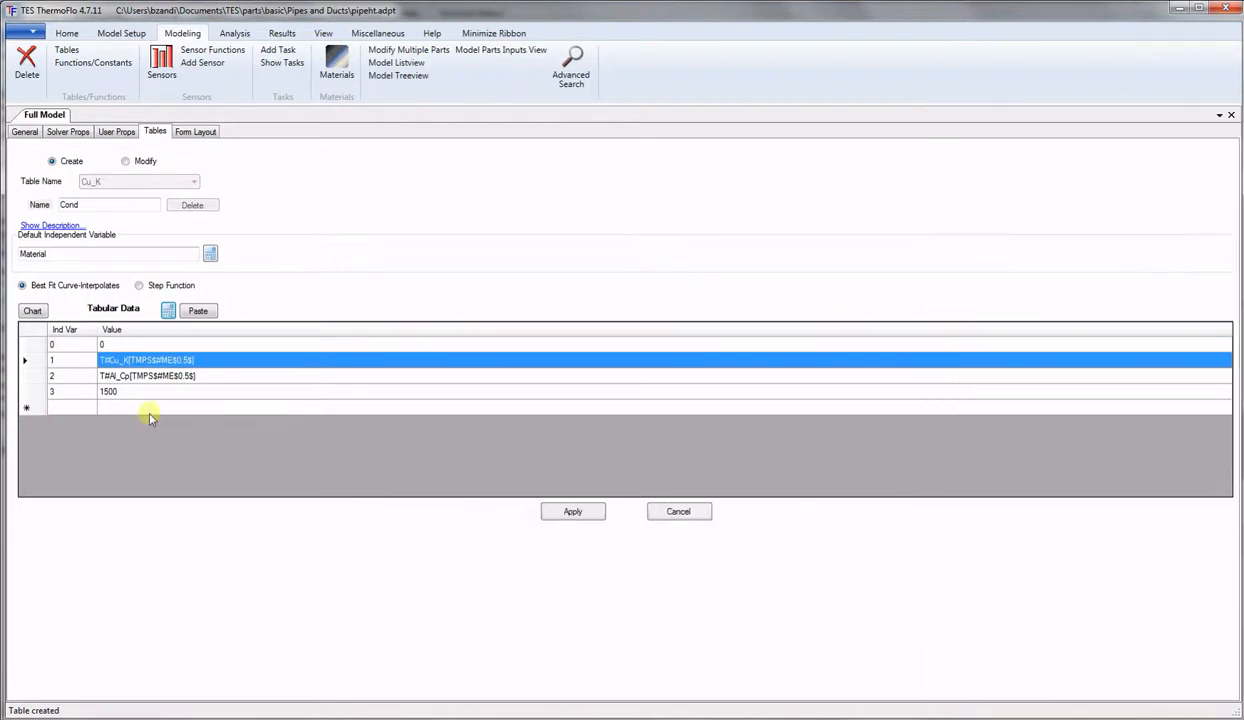
Replace row 2's Al_Cp lookup with an Al_K conductivity lookup.
{"action": "left_click", "coordinate": [218, 376]}
{"action": "left_click", "coordinate": [218, 376]}
{"action": "left_click_drag", "start_coordinate": [218, 375], "coordinate": [34, 372]}
{"action": "key", "text": "BackSpace"}
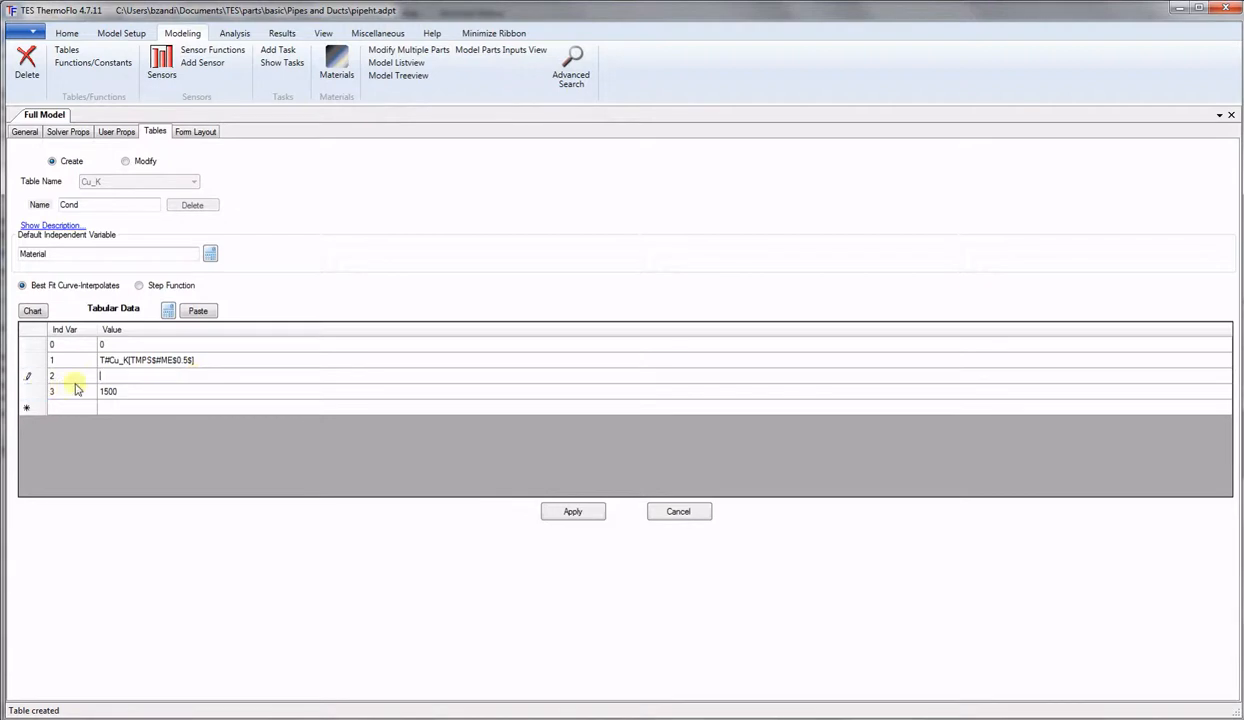
{"action": "left_click", "coordinate": [168, 311]}
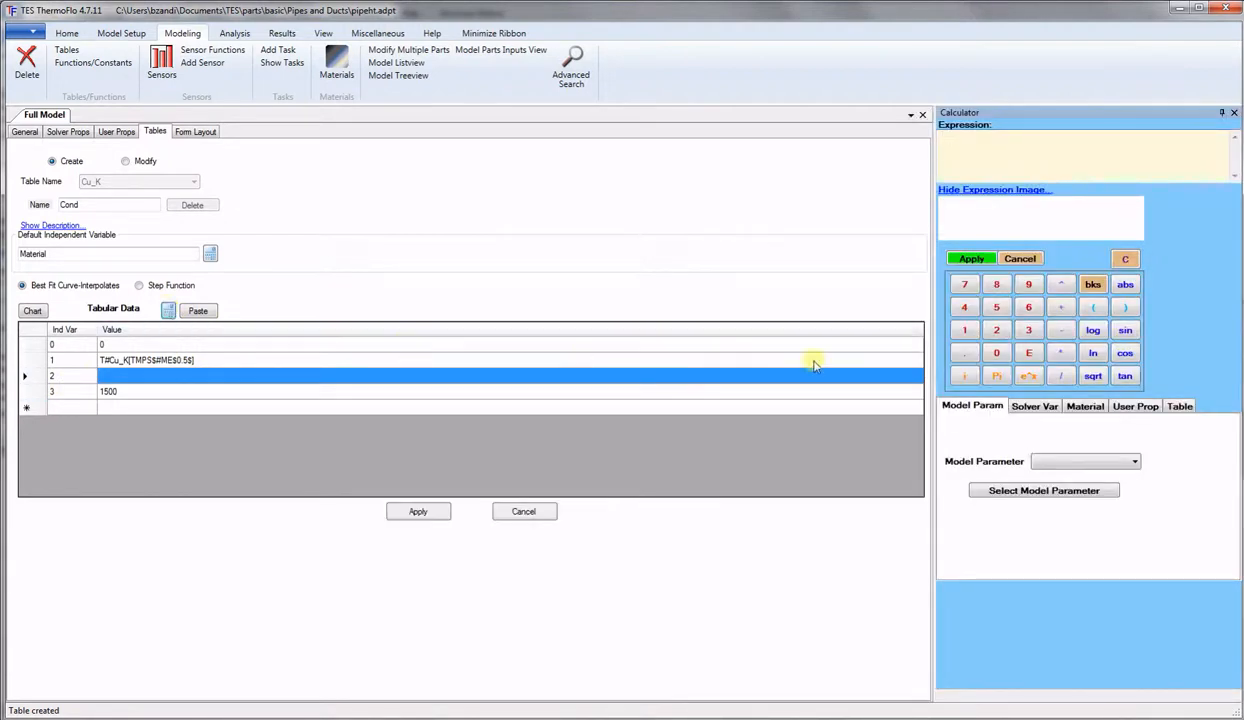
{"action": "left_click", "coordinate": [1181, 406]}
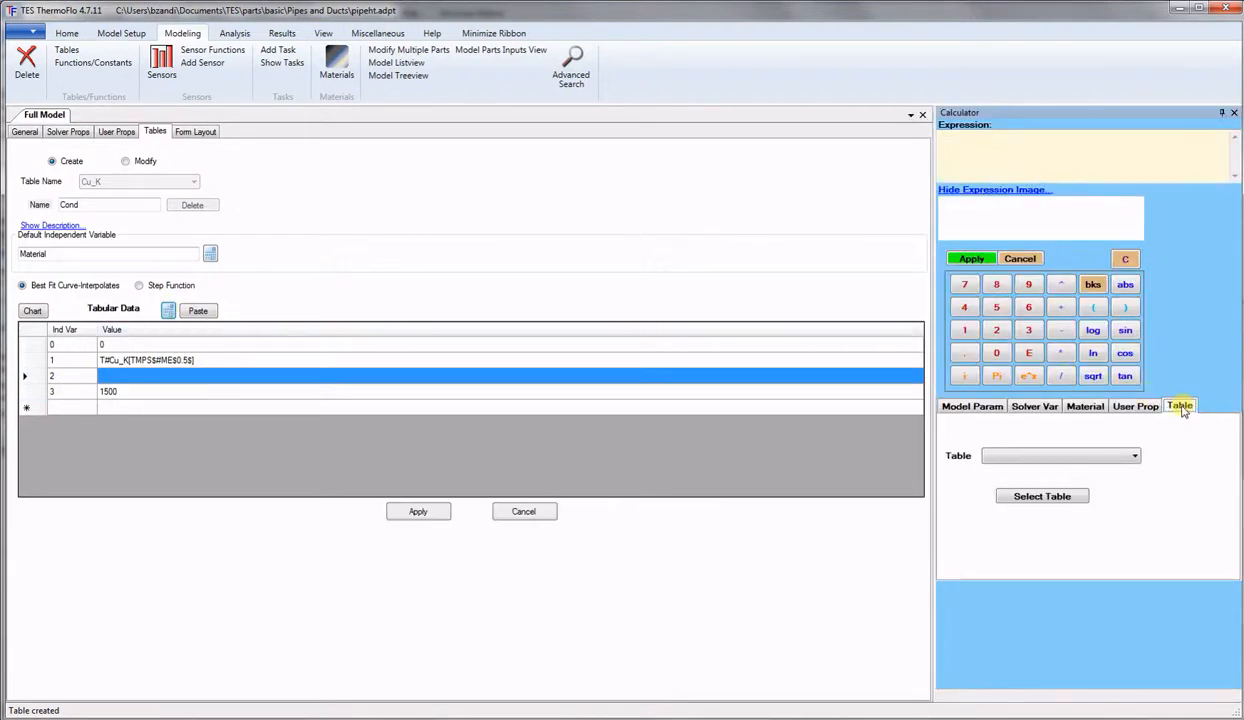
{"action": "left_click", "coordinate": [1098, 449]}
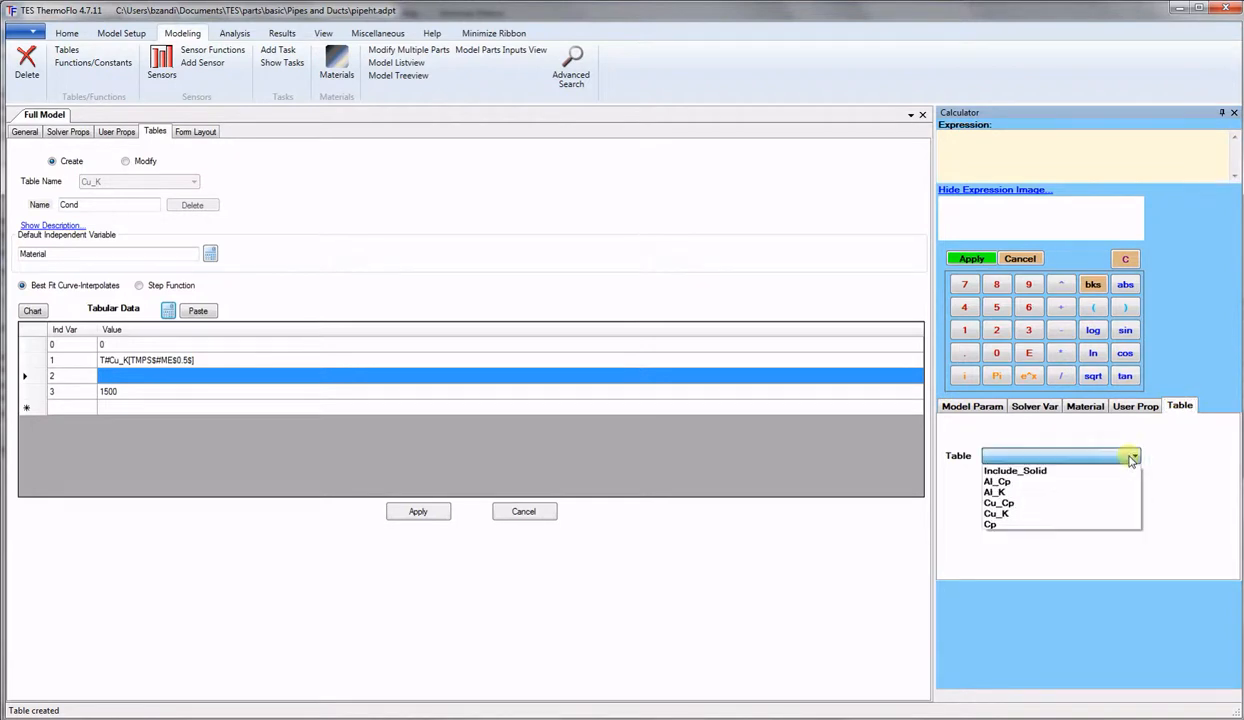
{"action": "left_click", "coordinate": [996, 492]}
{"action": "left_click", "coordinate": [1044, 497]}
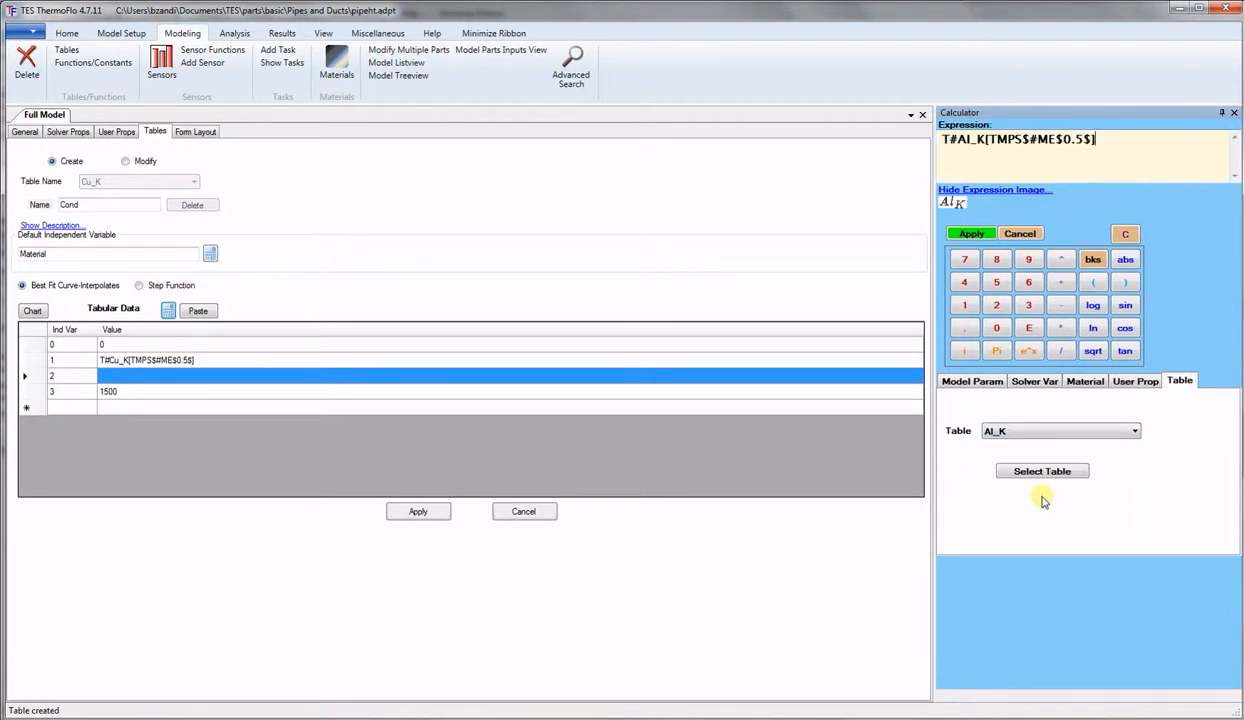
{"action": "left_click", "coordinate": [972, 236]}
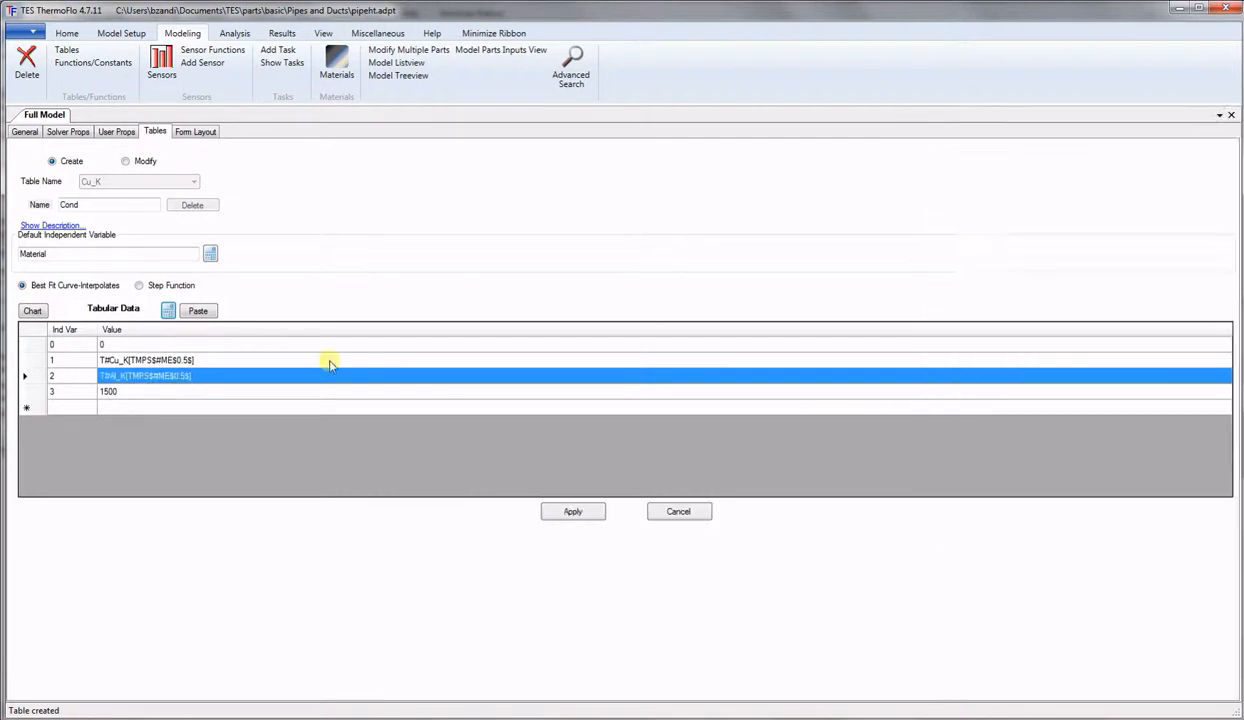
Set row 3 to 0.16 and apply the Cond table.
{"action": "left_click", "coordinate": [146, 394]}
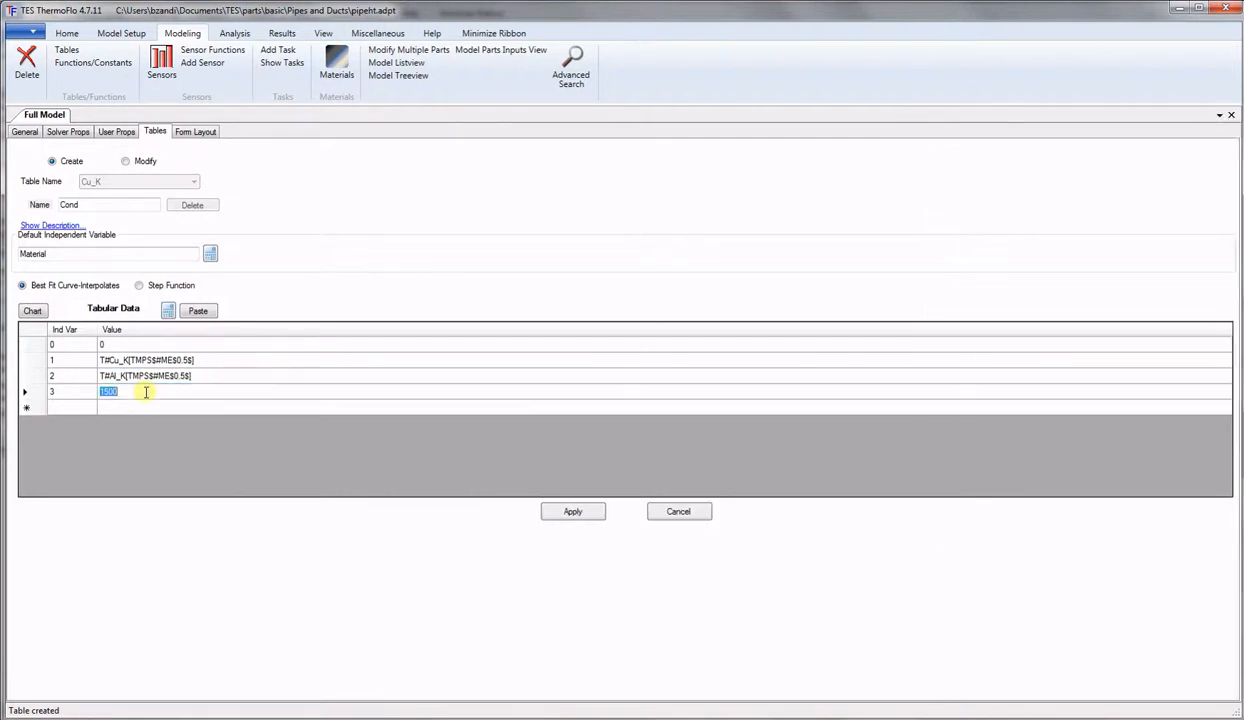
{"action": "type", "text": "0.16"}
{"action": "left_click", "coordinate": [573, 512]}
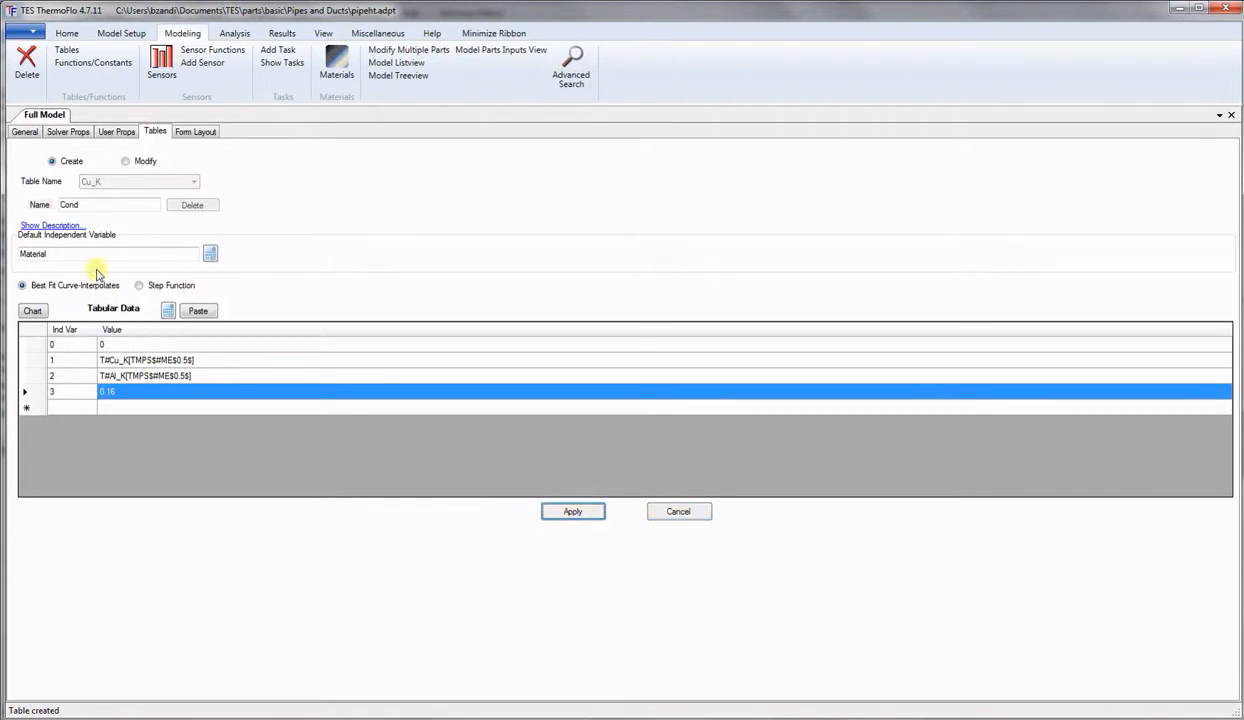
Name the table Density and paste copper's density 8933 from the materials library into row 1.
{"action": "double_click", "coordinate": [92, 204]}
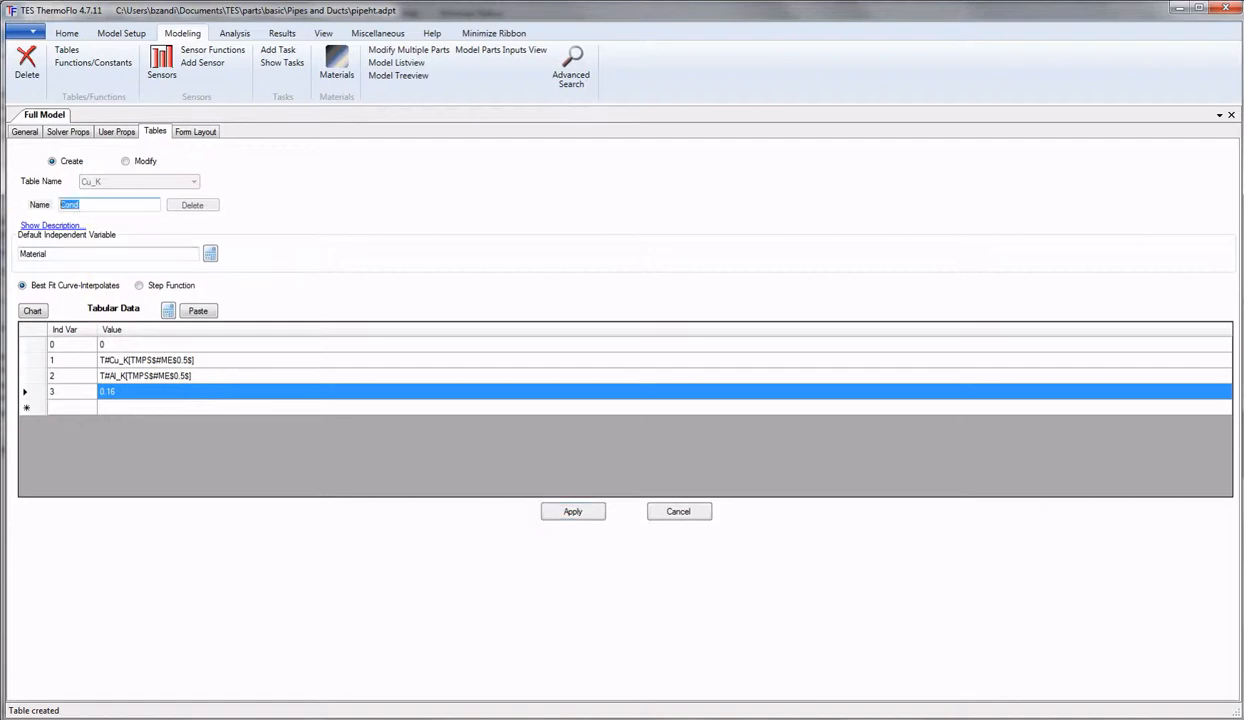
{"action": "type", "text": "Density"}
{"action": "left_click", "coordinate": [334, 64]}
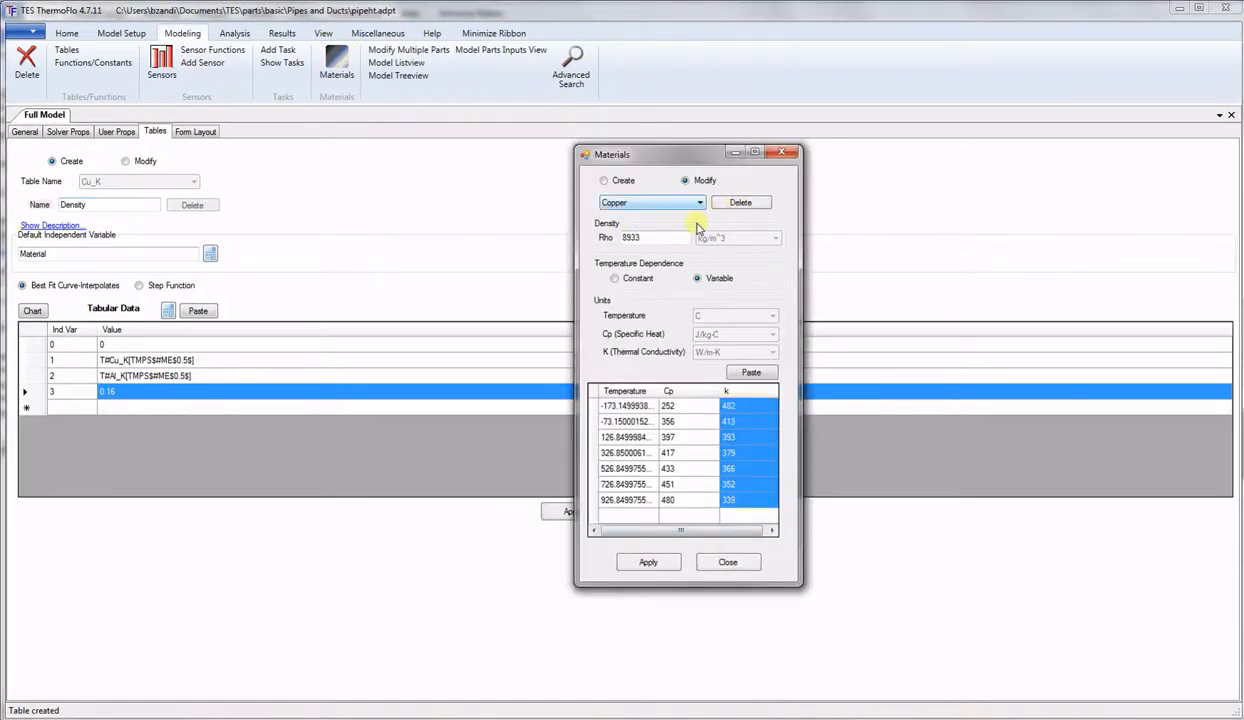
{"action": "left_click_drag", "start_coordinate": [646, 235], "coordinate": [585, 237]}
{"action": "key", "text": "ctrl+c"}
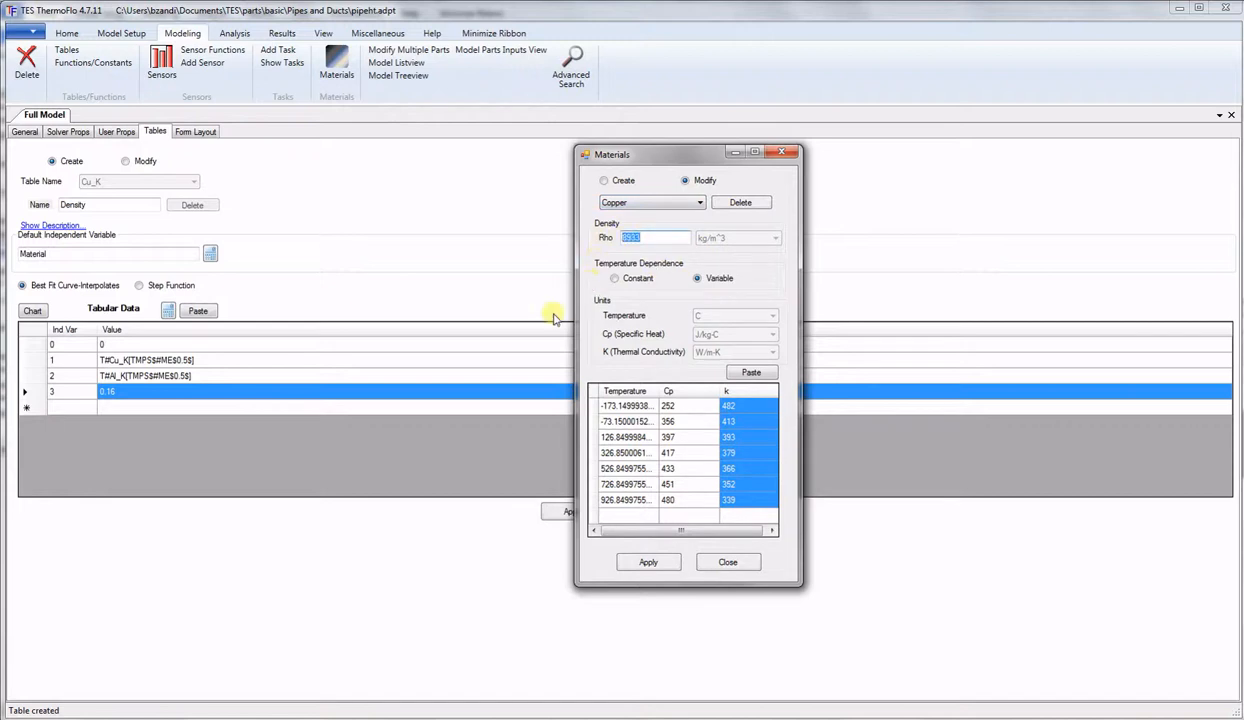
{"action": "left_click", "coordinate": [226, 362]}
{"action": "left_click", "coordinate": [226, 362]}
{"action": "left_click_drag", "start_coordinate": [226, 362], "coordinate": [30, 360]}
{"action": "key", "text": "ctrl+v"}
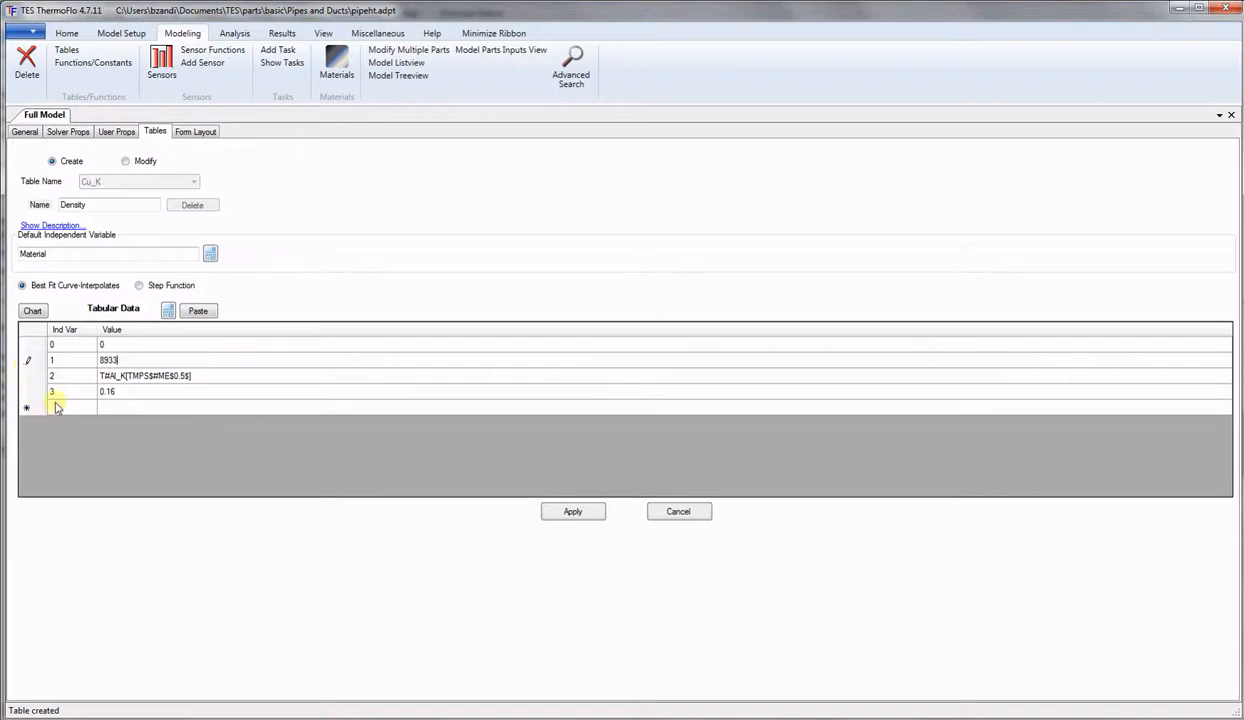
Paste aluminum's density 2702 from the materials library into row 2.
{"action": "left_click", "coordinate": [206, 379]}
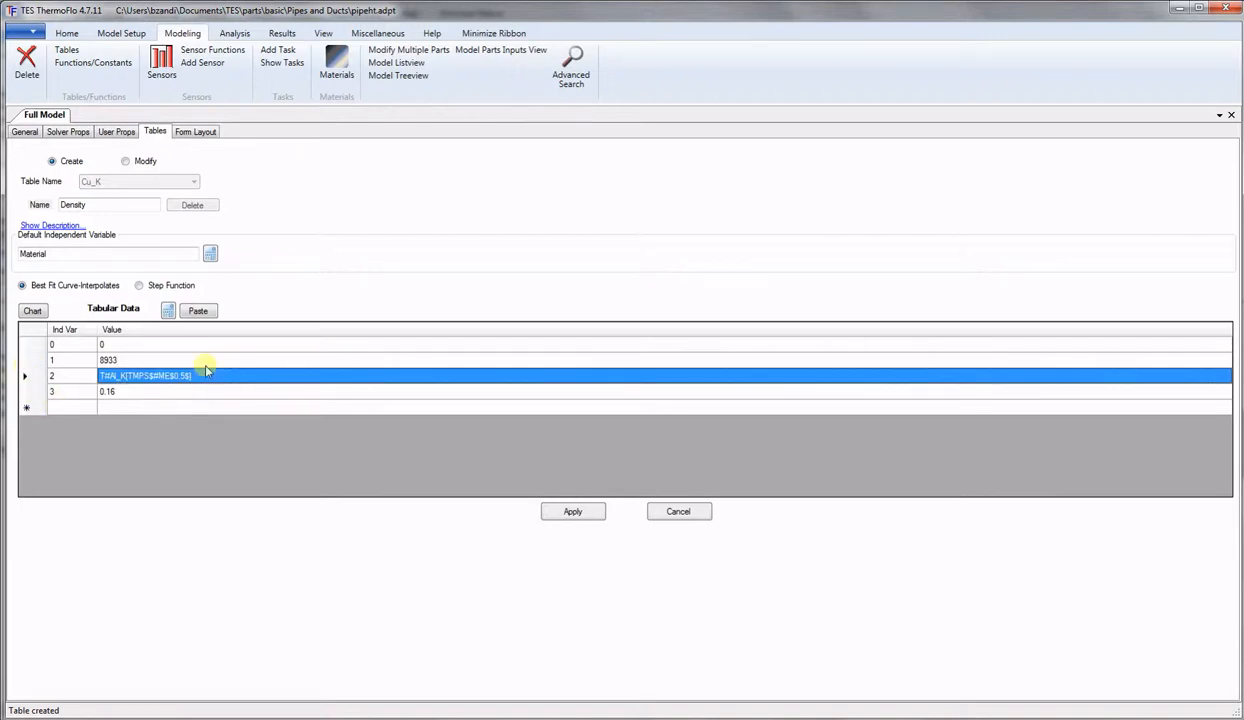
{"action": "left_click", "coordinate": [727, 716]}
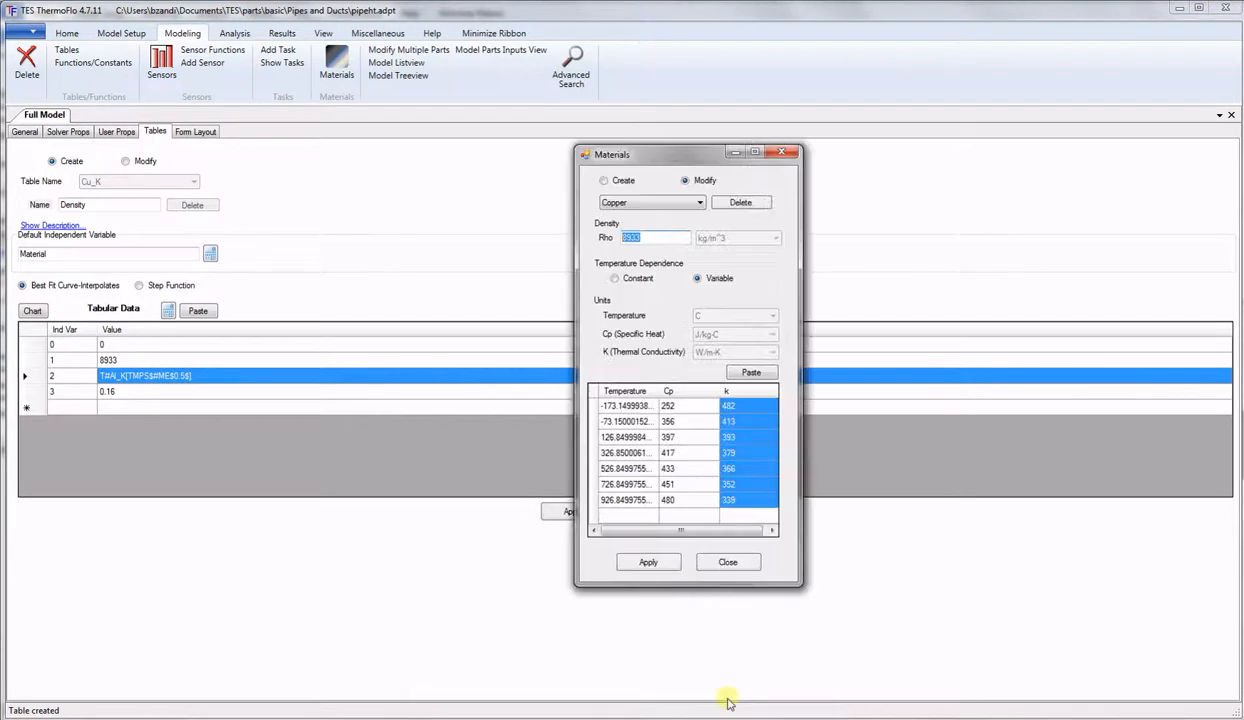
{"action": "left_click", "coordinate": [698, 204]}
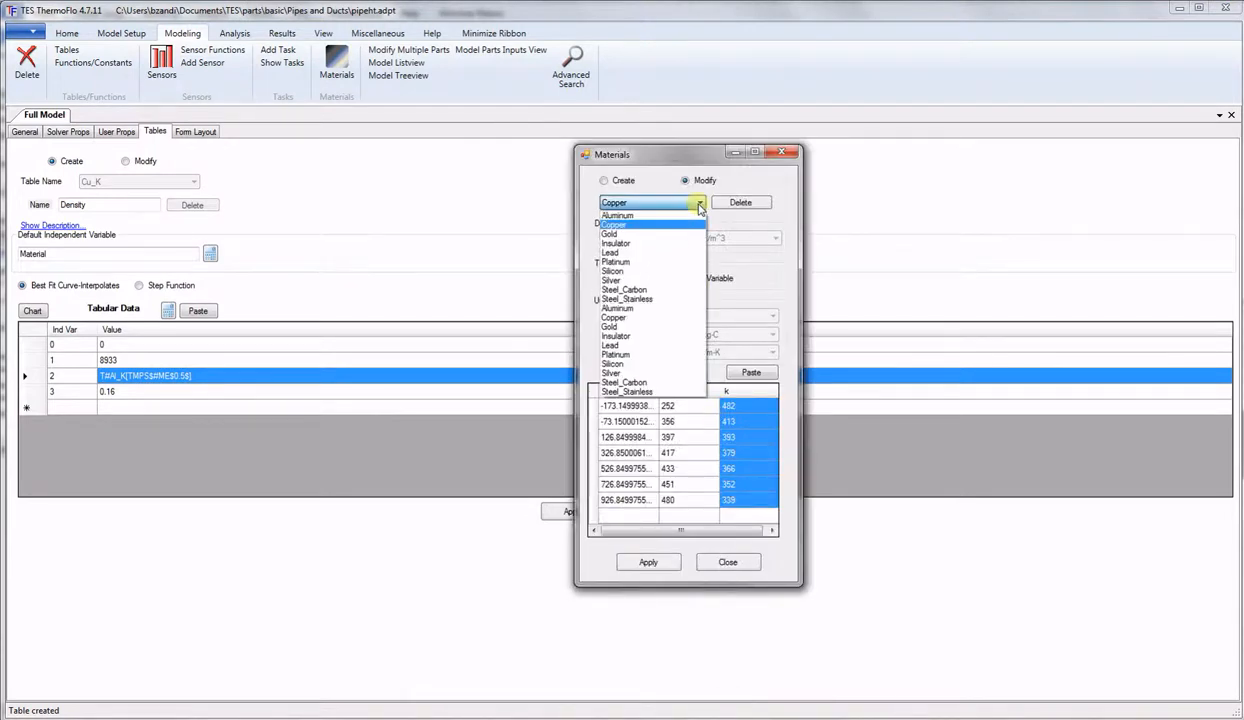
{"action": "left_click", "coordinate": [620, 215]}
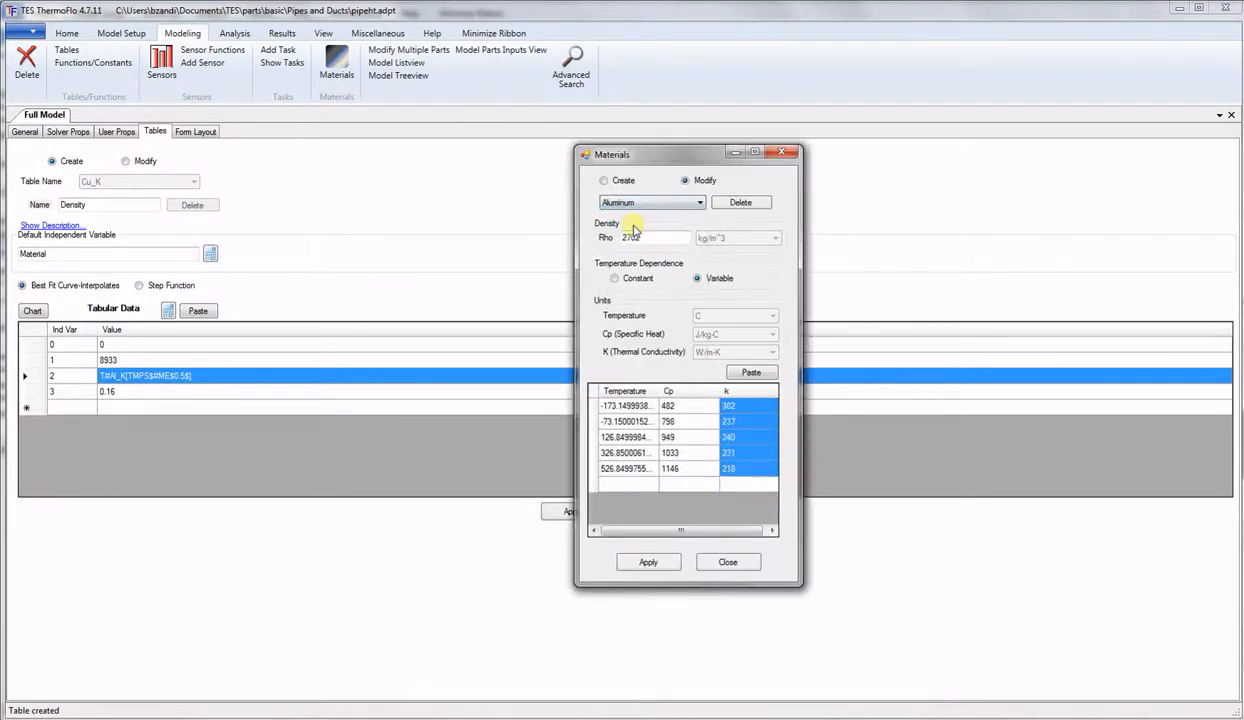
{"action": "double_click", "coordinate": [648, 237]}
{"action": "key", "text": "ctrl+c"}
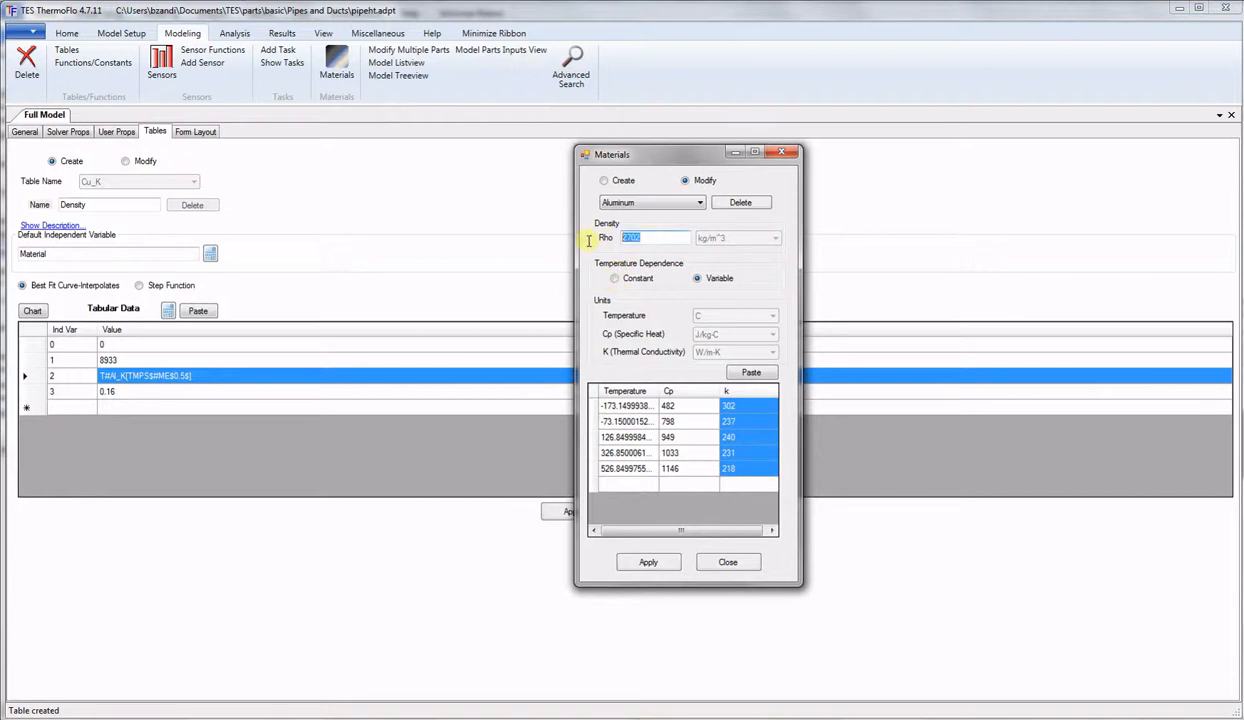
{"action": "left_click", "coordinate": [226, 375]}
{"action": "left_click", "coordinate": [226, 375]}
{"action": "left_click_drag", "start_coordinate": [226, 375], "coordinate": [48, 372]}
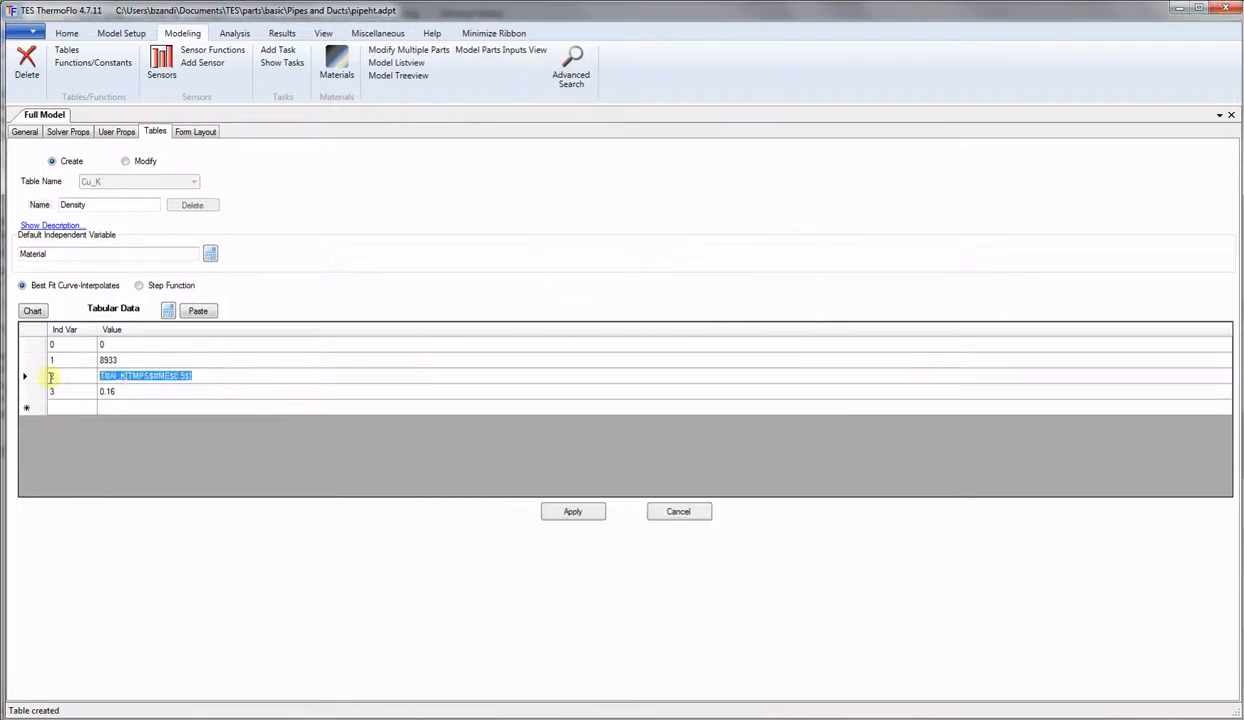
{"action": "key", "text": "ctrl+v"}
Set row 3 to 1000 and apply the Density table.
{"action": "left_click", "coordinate": [139, 393]}
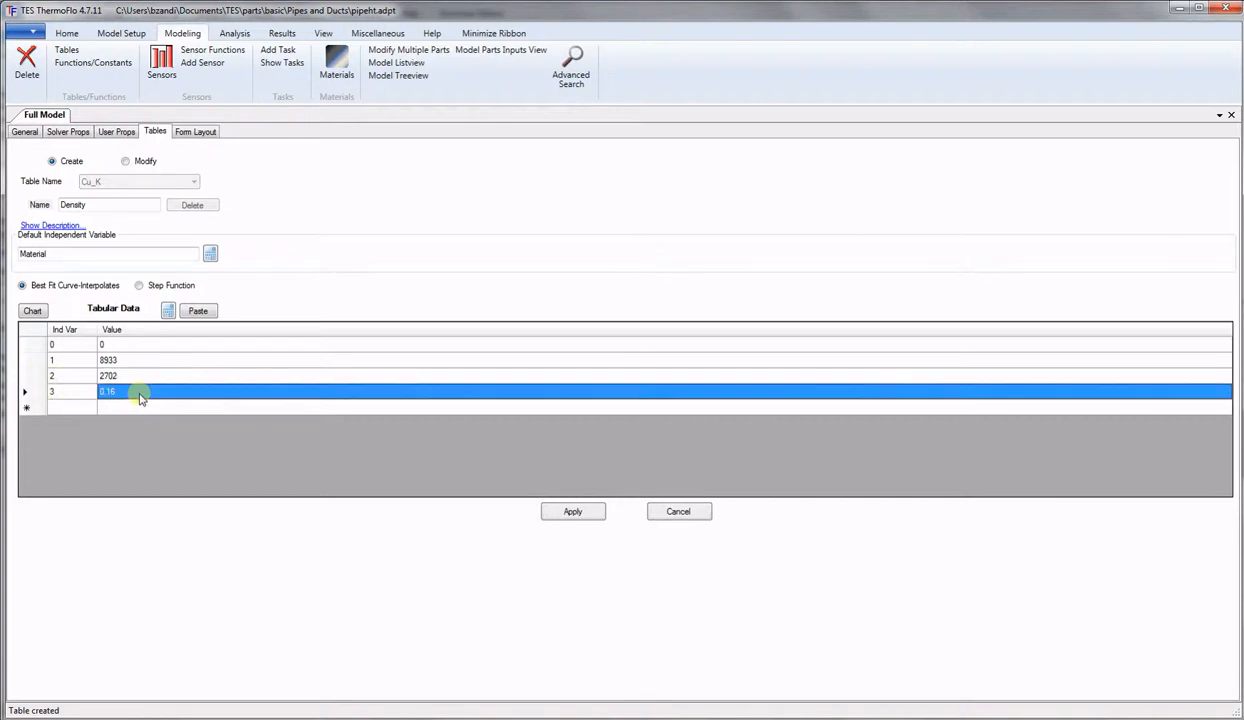
{"action": "left_click", "coordinate": [139, 393]}
{"action": "left_click_drag", "start_coordinate": [139, 395], "coordinate": [70, 397]}
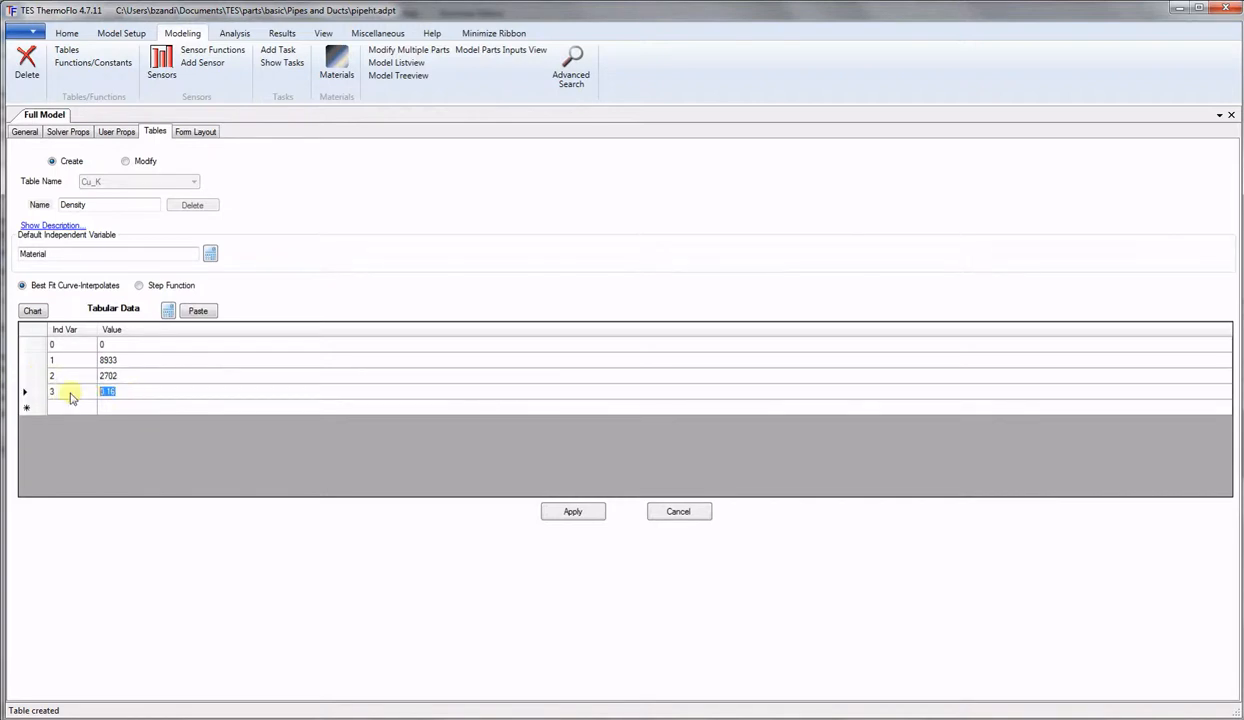
{"action": "type", "text": "1000"}
{"action": "left_click", "coordinate": [575, 512]}
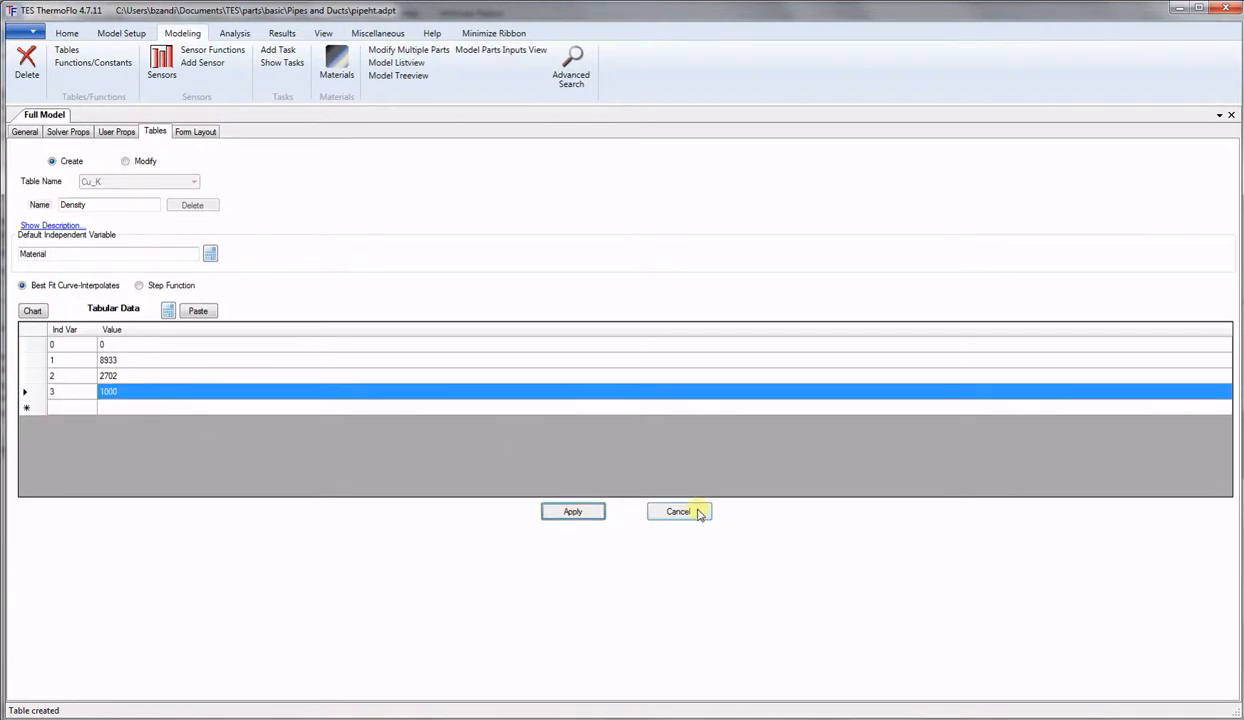
{"action": "left_click", "coordinate": [127, 161]}
Load the Cp, Cond and Density tables in turn to check their values.
{"action": "left_click", "coordinate": [194, 179]}
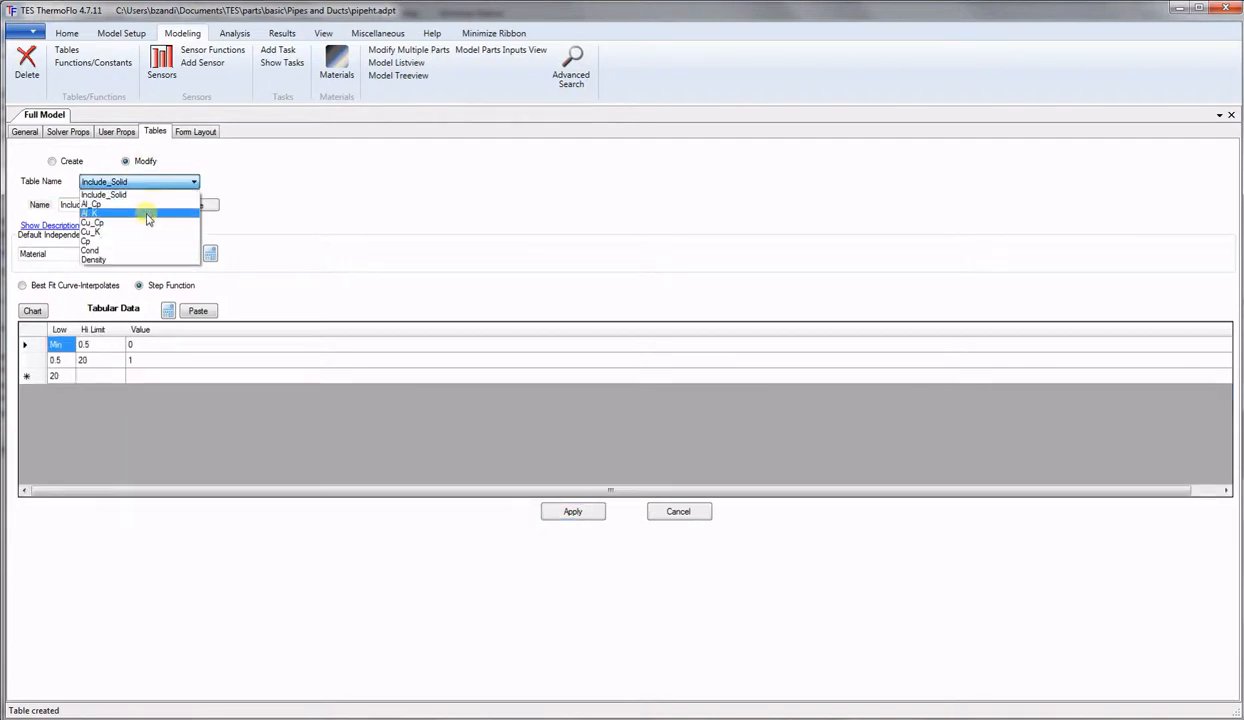
{"action": "left_click", "coordinate": [131, 241]}
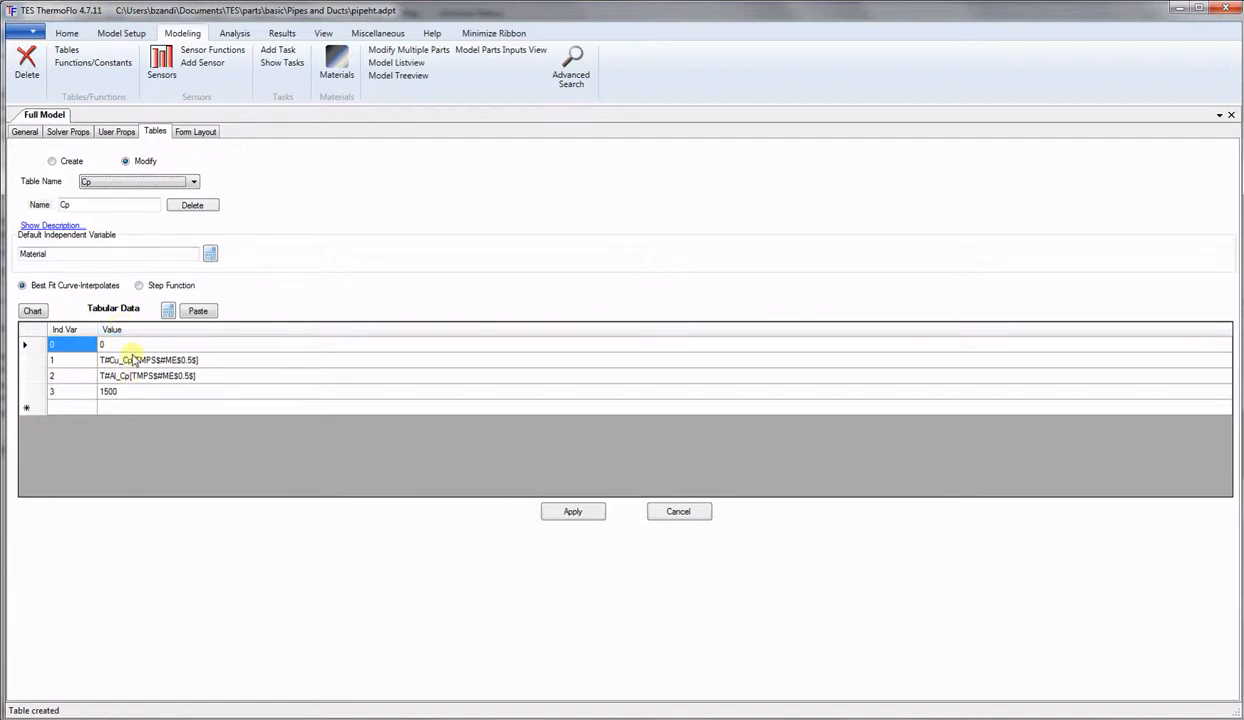
{"action": "left_click", "coordinate": [193, 181]}
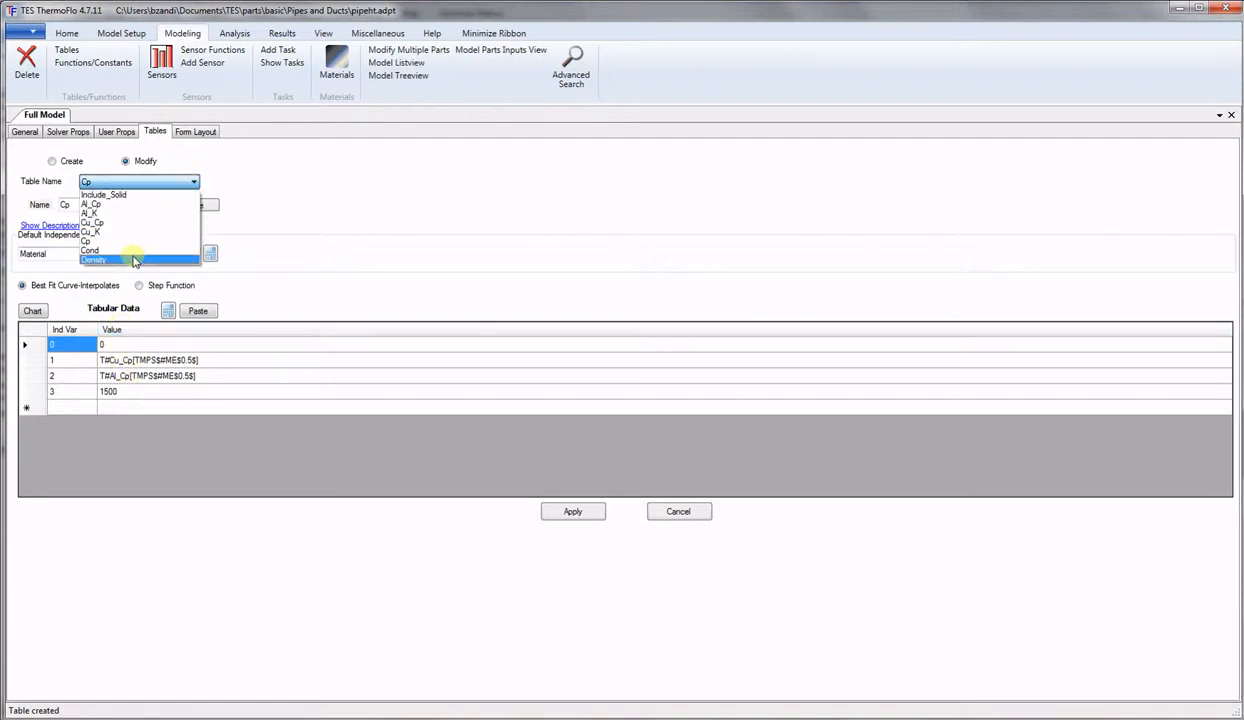
{"action": "left_click", "coordinate": [132, 250]}
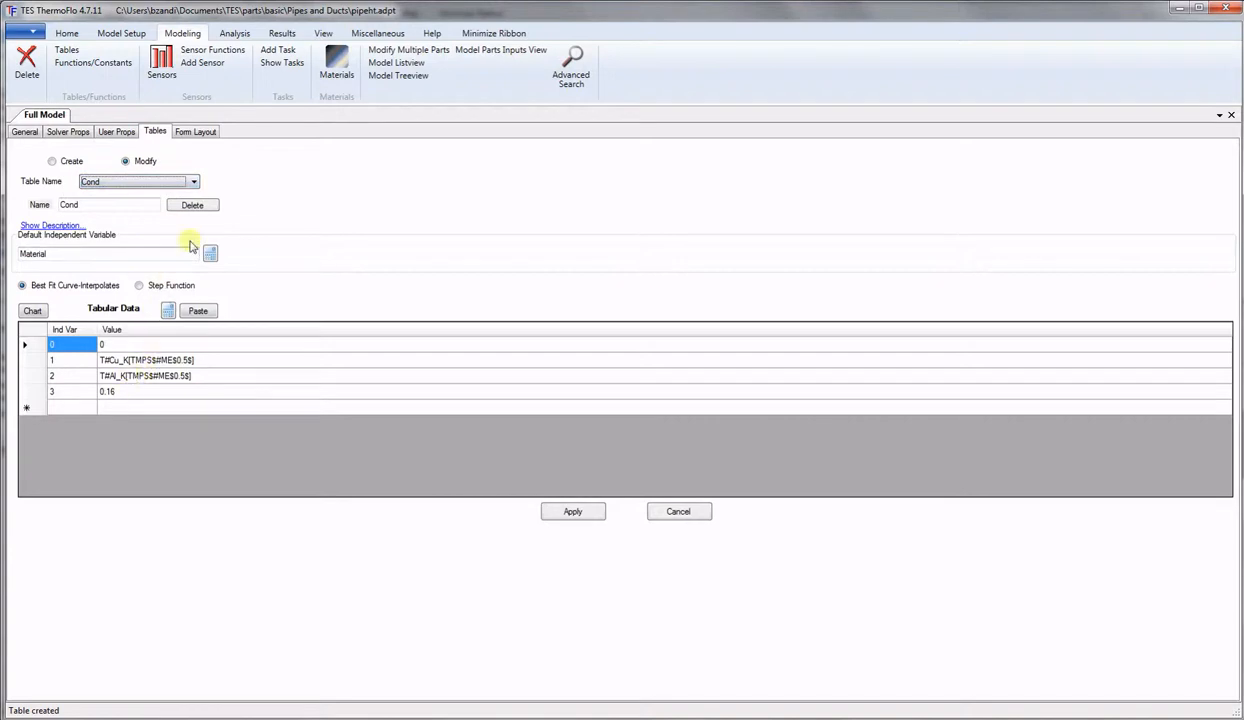
{"action": "left_click", "coordinate": [195, 182]}
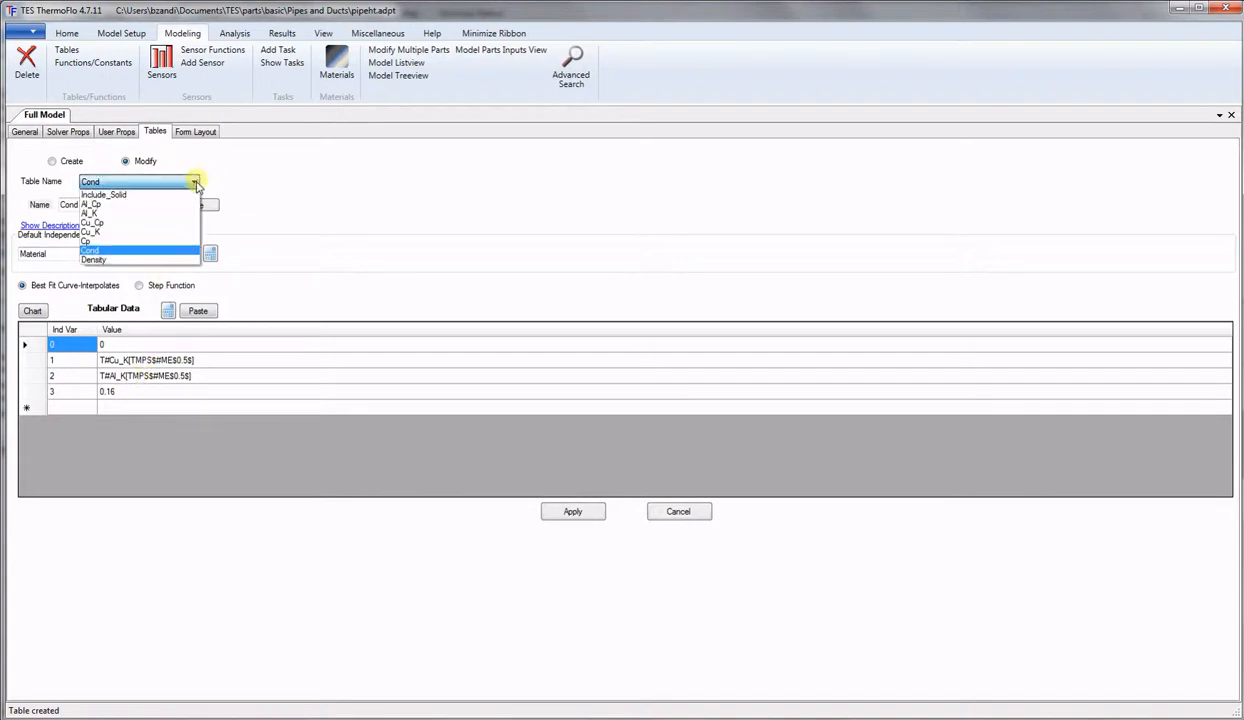
{"action": "left_click", "coordinate": [130, 260]}
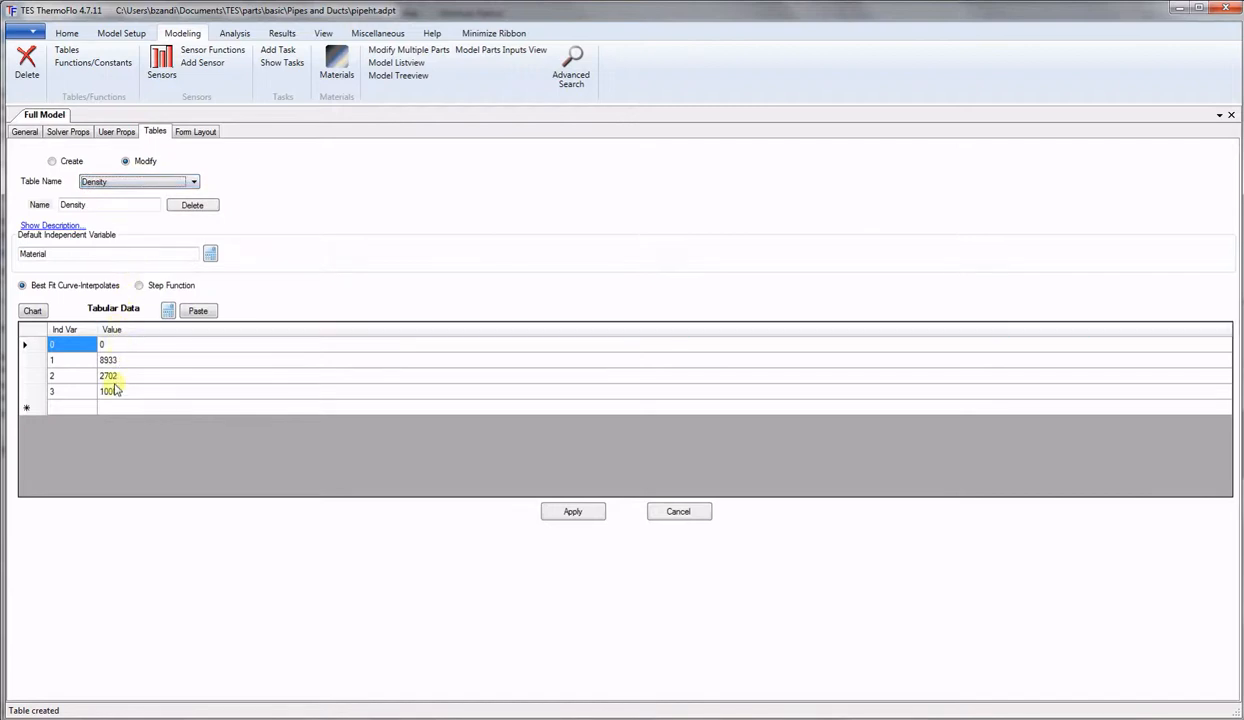
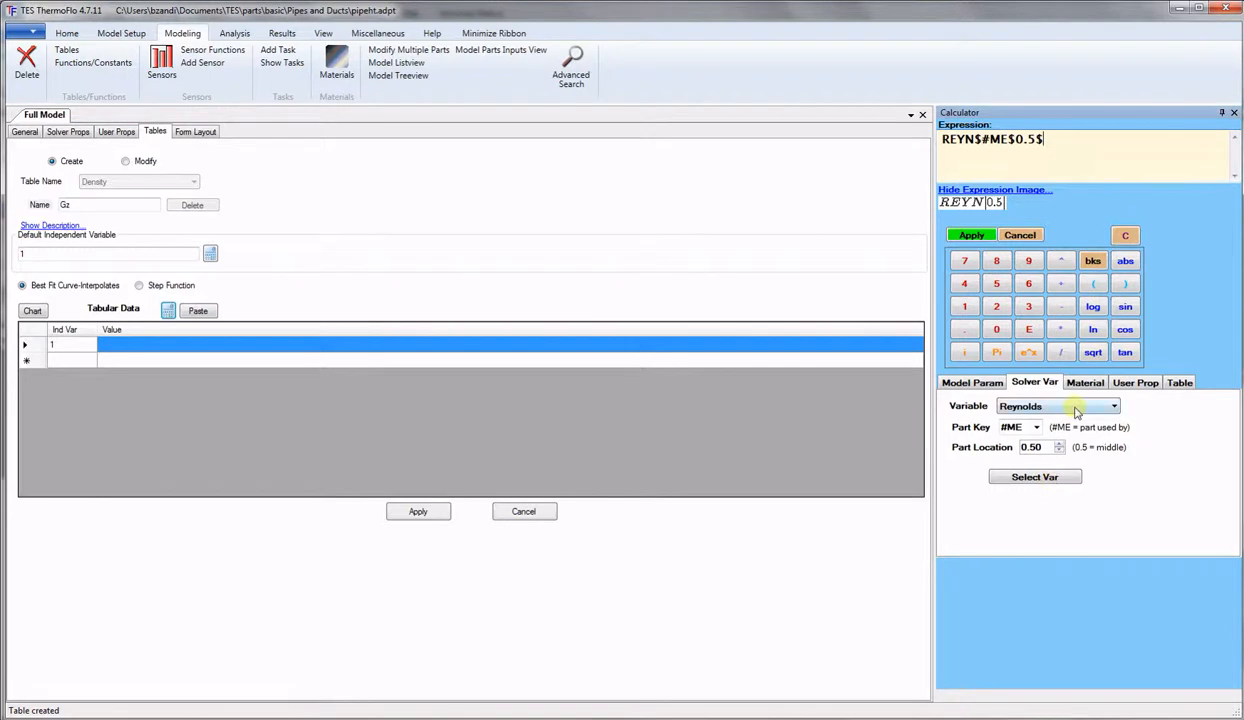
Multiply the Gz expression by the mid-part Prandtl number.
{"action": "left_click", "coordinate": [1065, 331]}
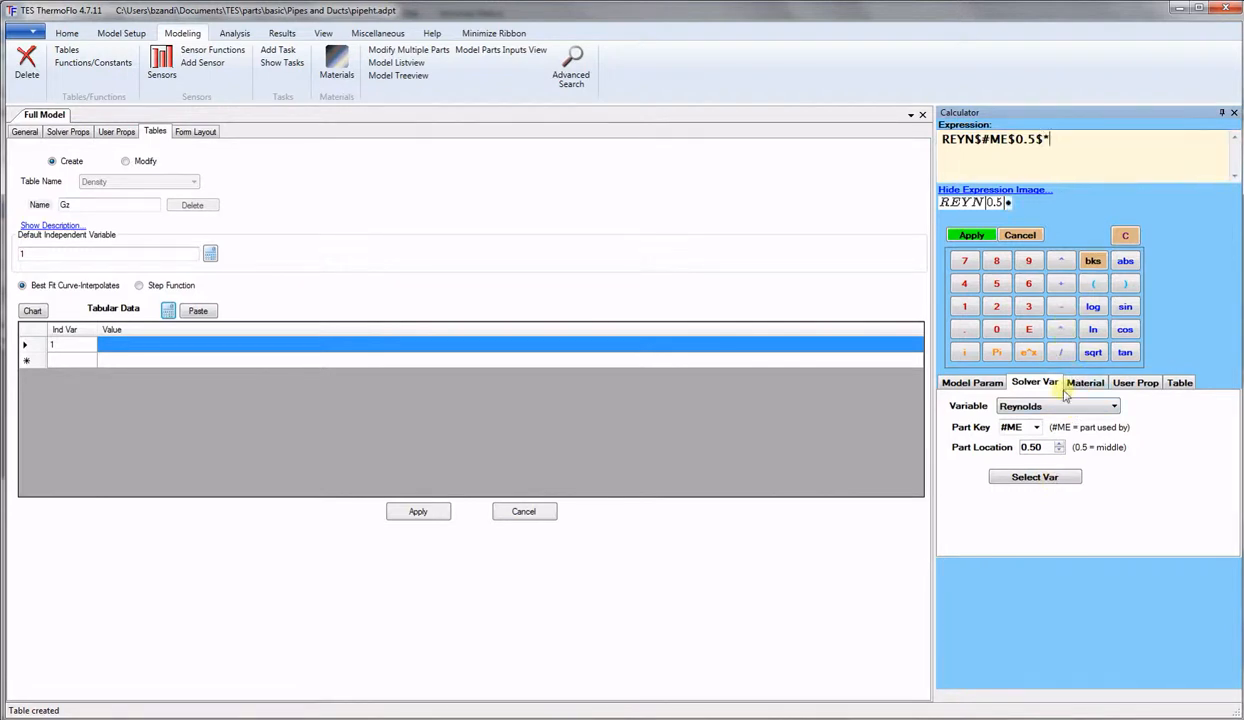
{"action": "left_click", "coordinate": [1028, 406]}
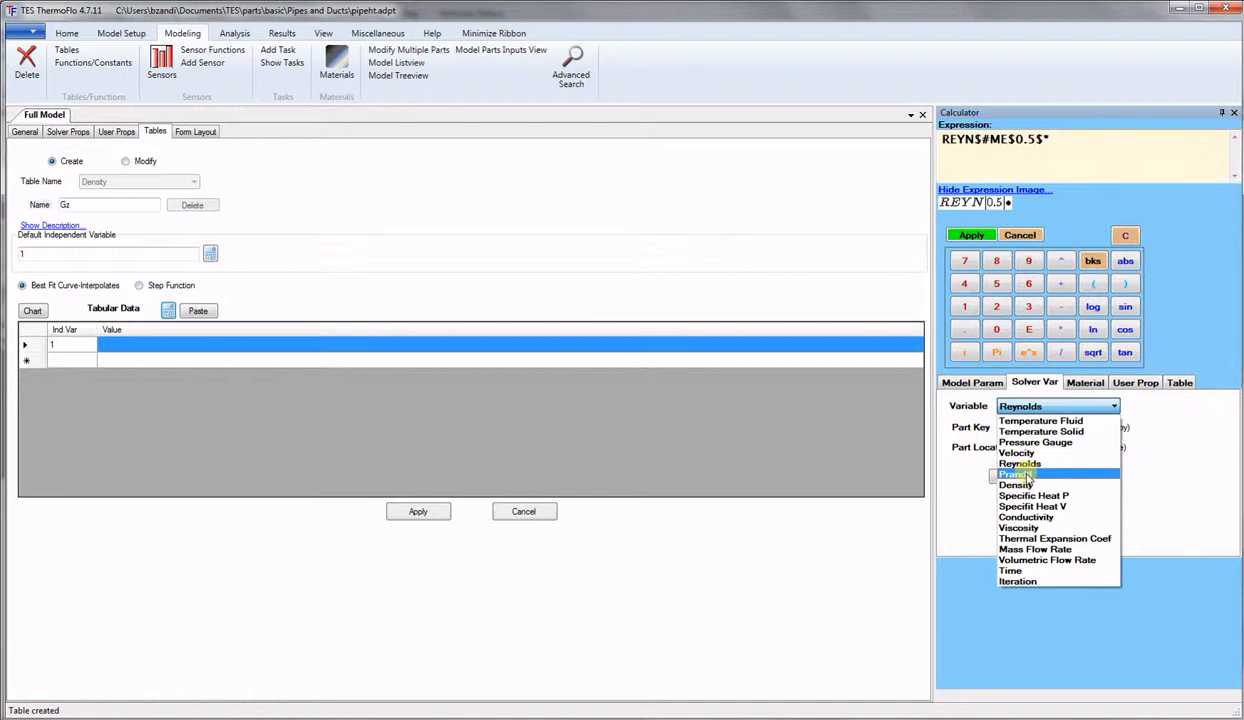
{"action": "left_click", "coordinate": [1027, 476]}
{"action": "left_click", "coordinate": [1030, 478]}
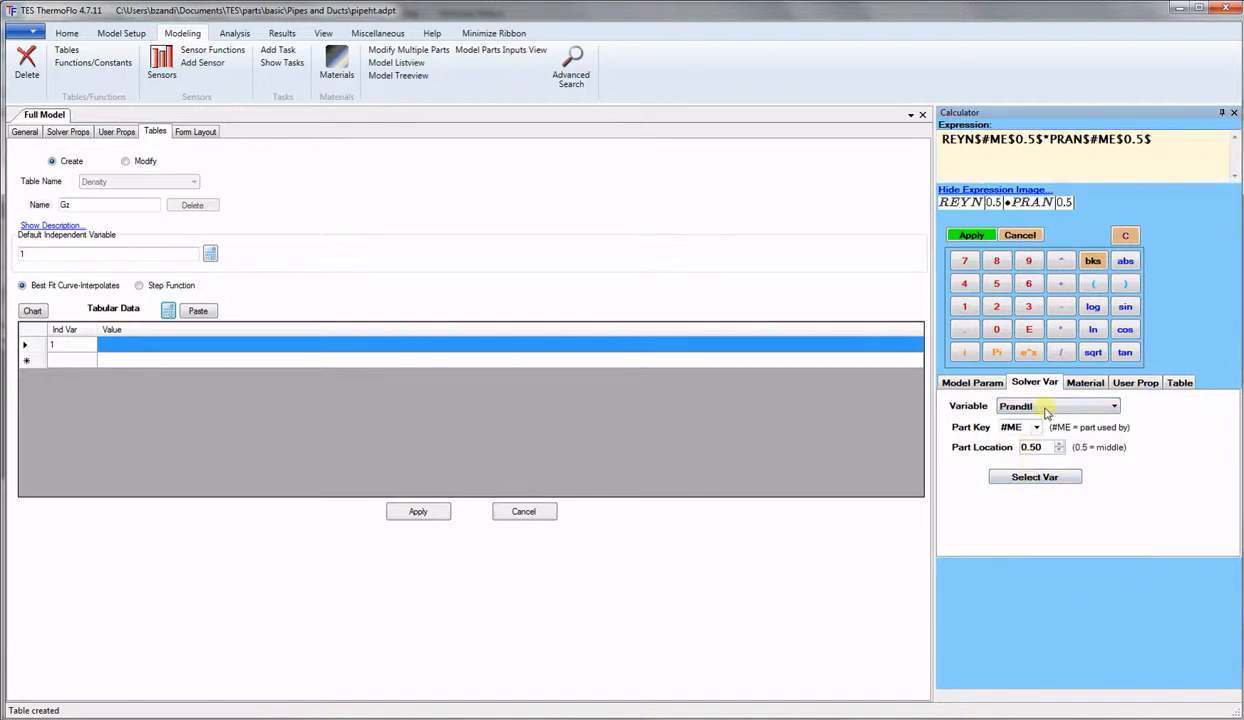
Append *( followed by the user property L in meters.
{"action": "left_click", "coordinate": [1061, 329]}
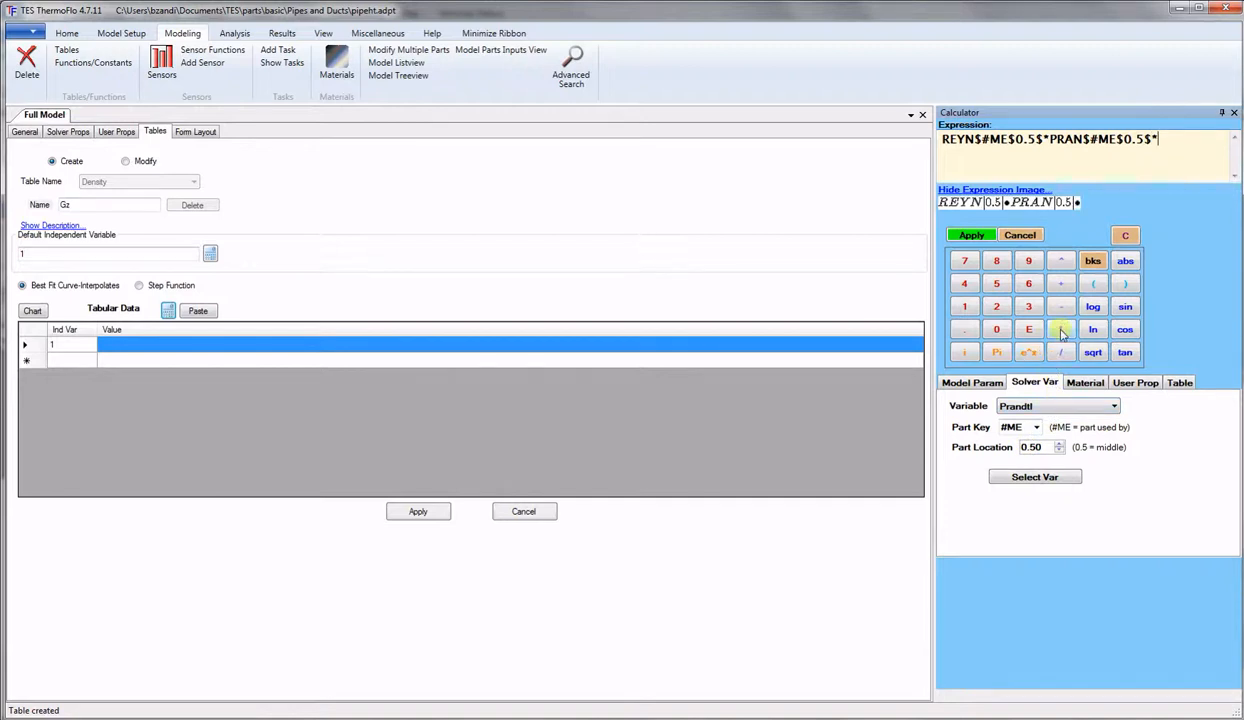
{"action": "left_click", "coordinate": [1095, 285]}
{"action": "left_click", "coordinate": [1146, 384]}
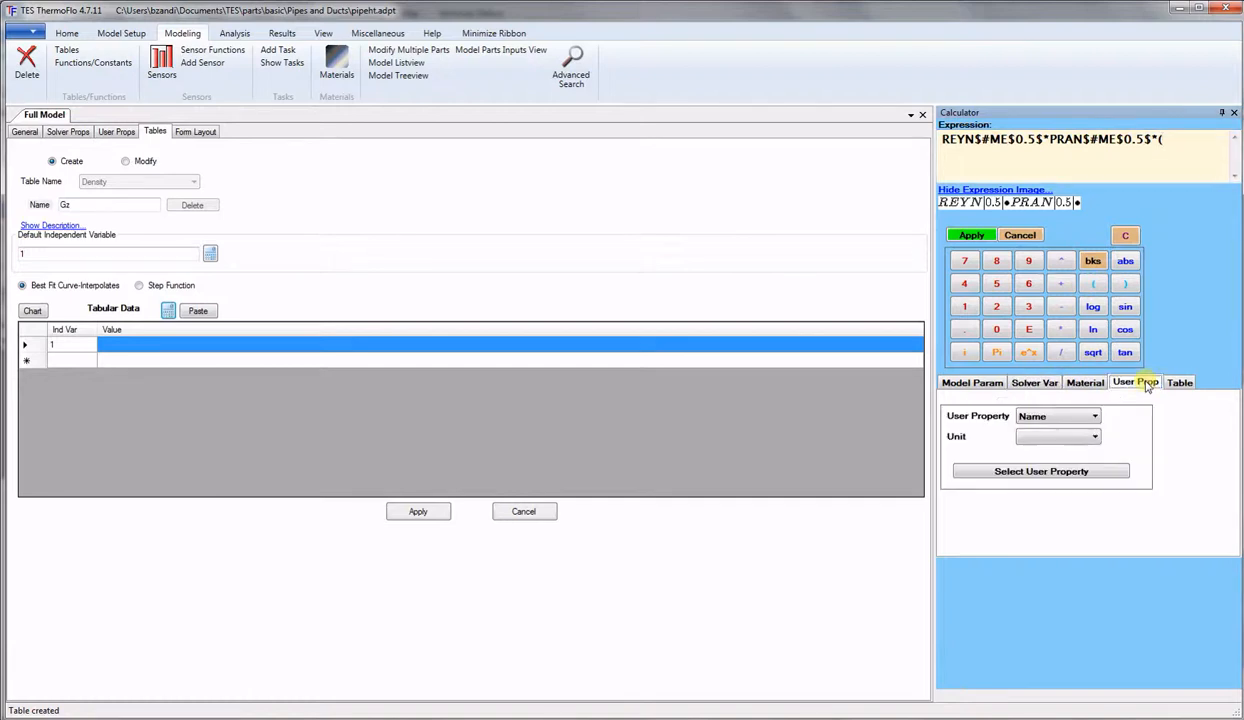
{"action": "left_click", "coordinate": [1090, 420]}
{"action": "left_click", "coordinate": [1050, 440]}
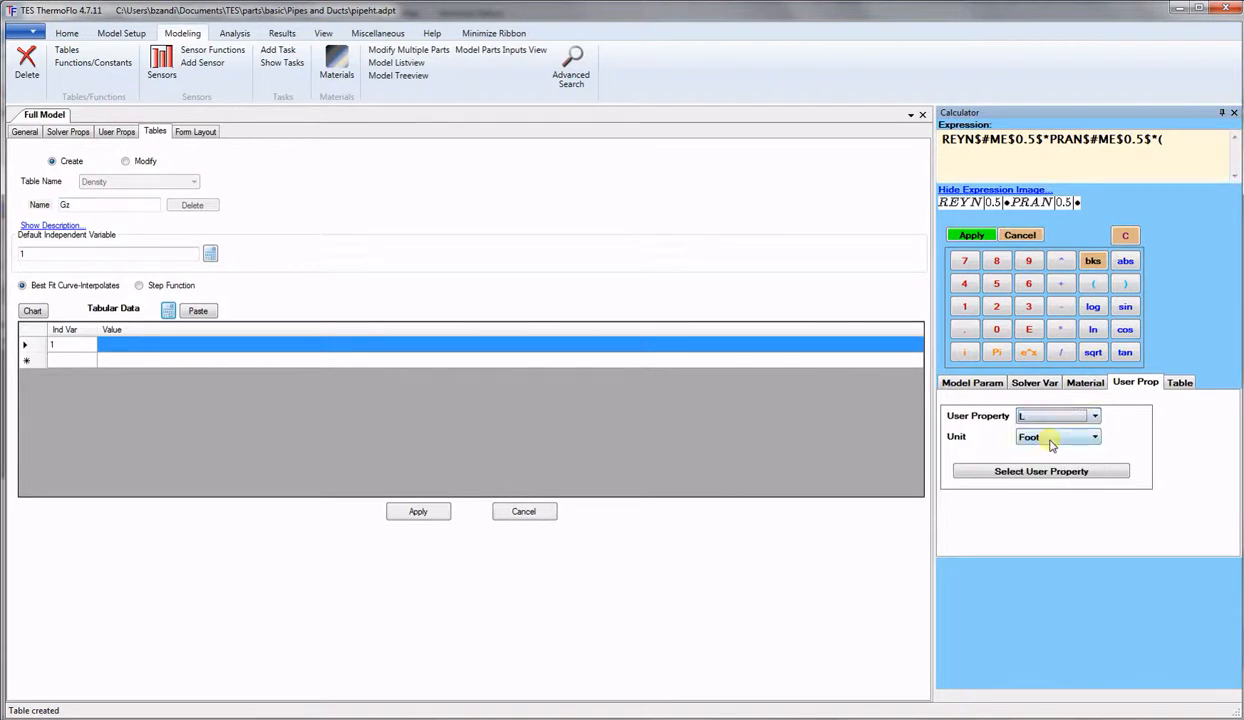
{"action": "left_click", "coordinate": [1050, 441]}
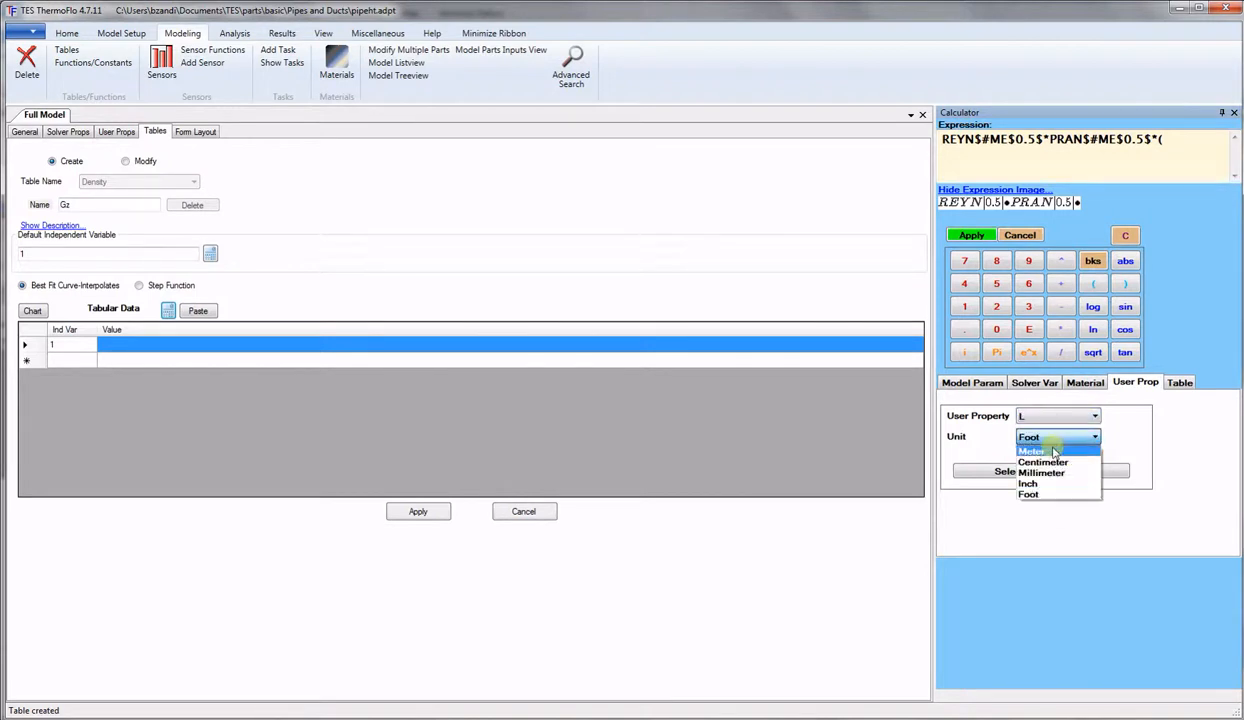
{"action": "left_click", "coordinate": [1053, 452]}
{"action": "left_click", "coordinate": [1052, 474]}
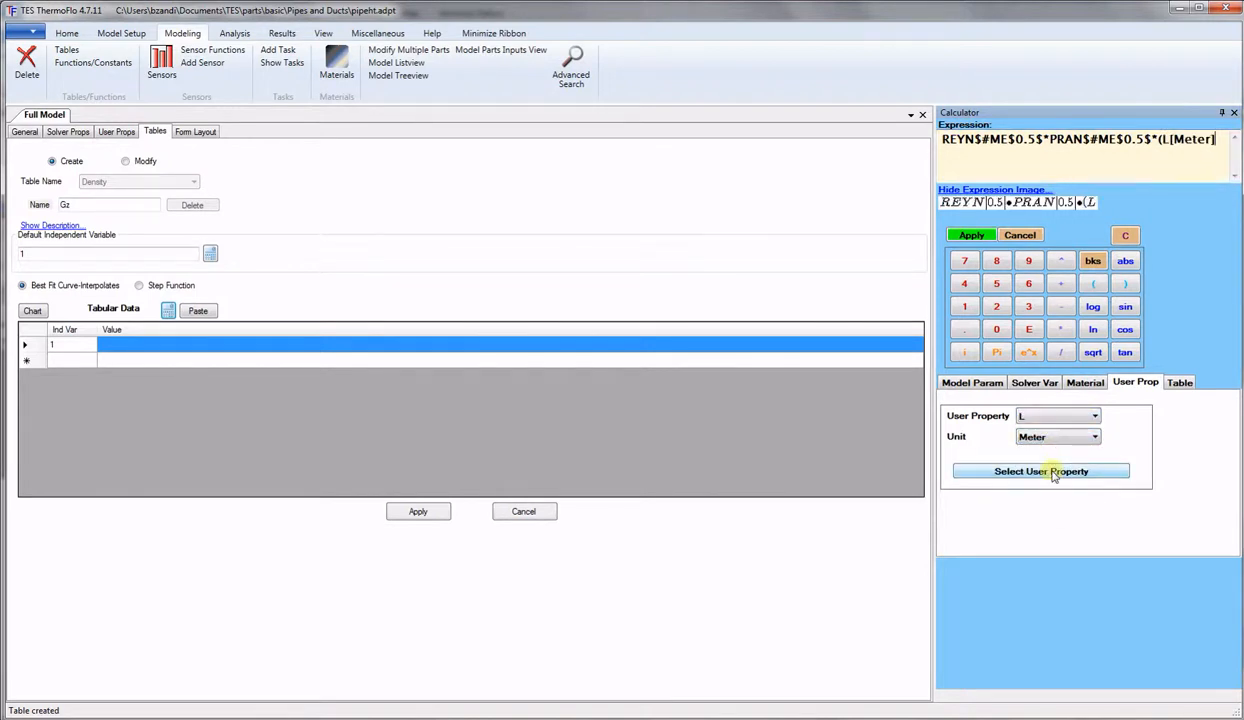
Divide L by the diameter D in meters and close the parenthesis.
{"action": "left_click", "coordinate": [1062, 353]}
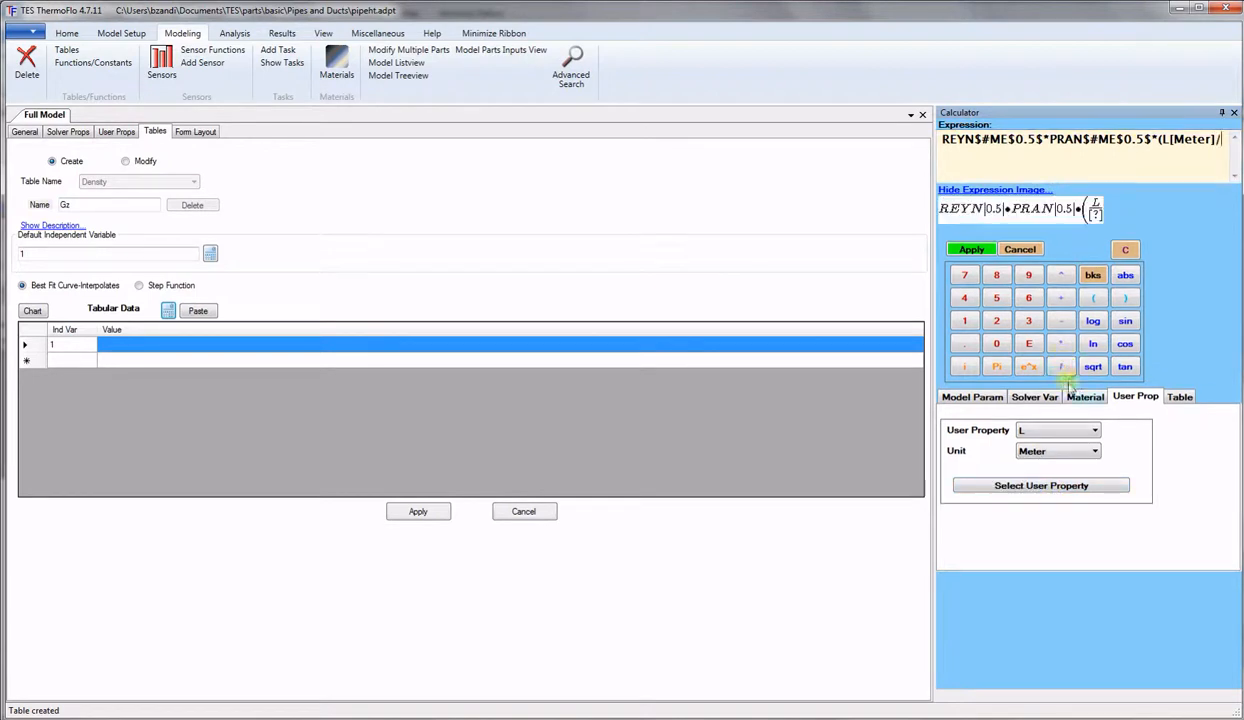
{"action": "left_click", "coordinate": [1086, 433]}
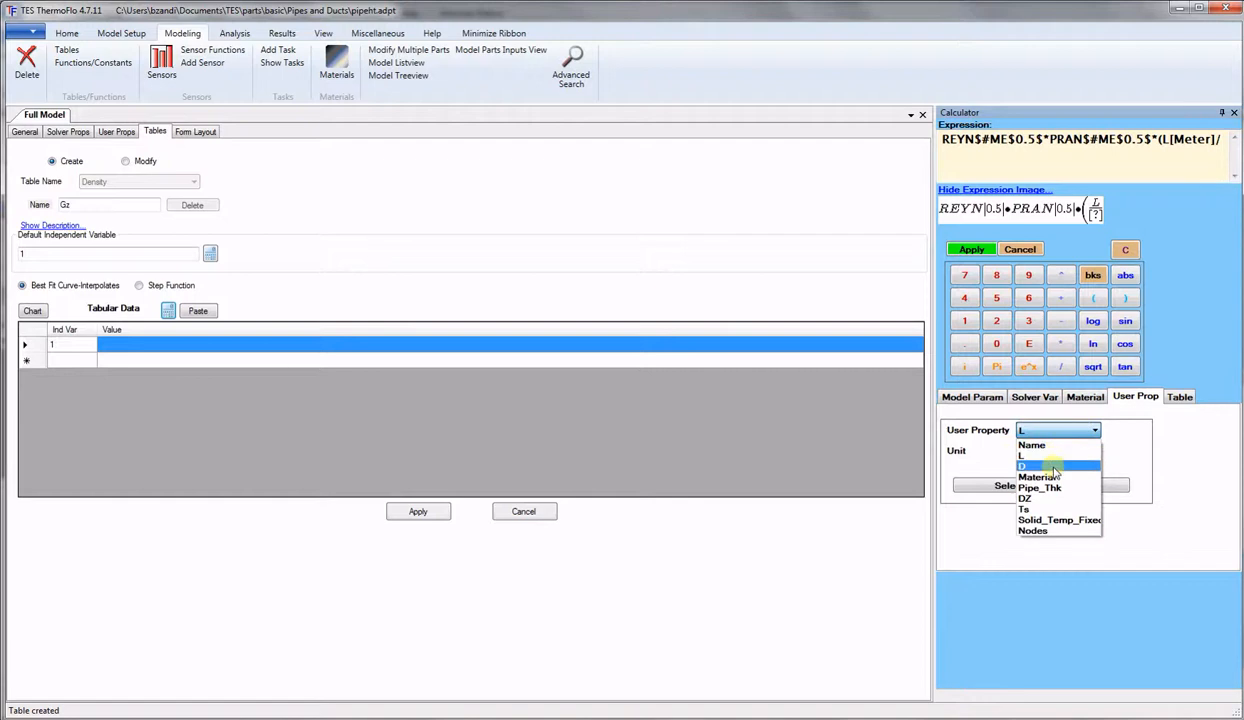
{"action": "left_click", "coordinate": [1054, 467]}
{"action": "left_click", "coordinate": [1050, 452]}
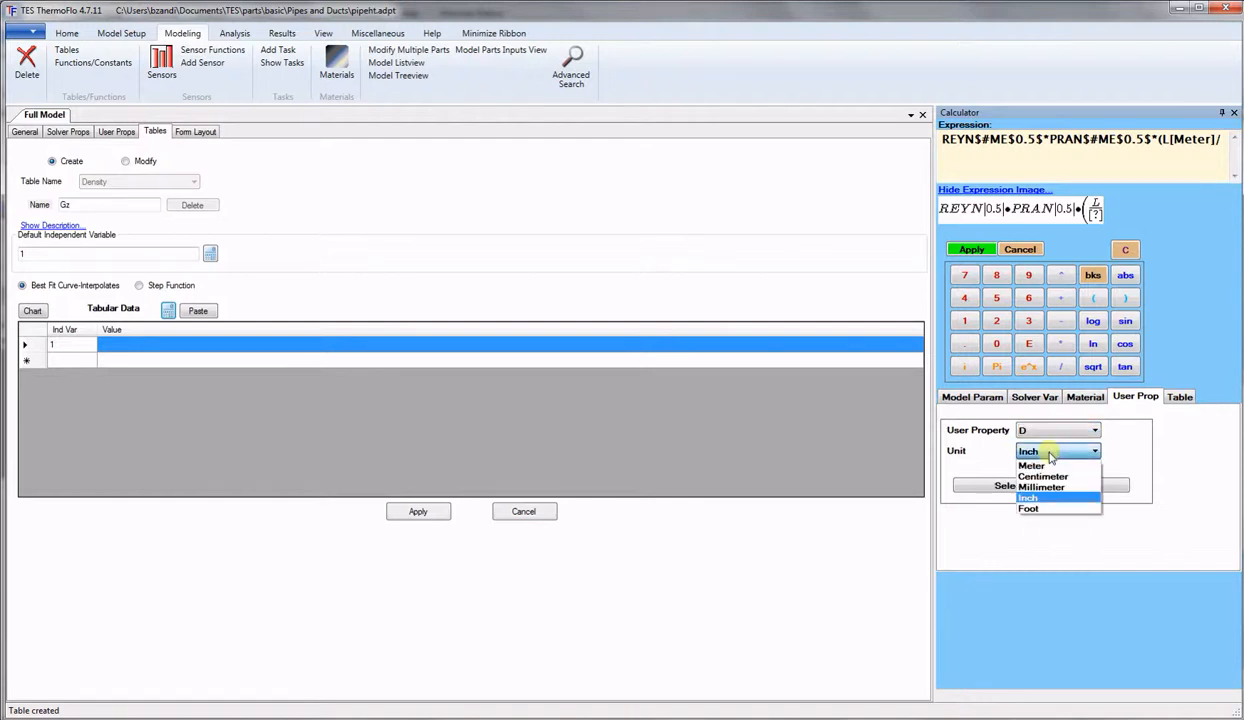
{"action": "left_click", "coordinate": [1048, 467]}
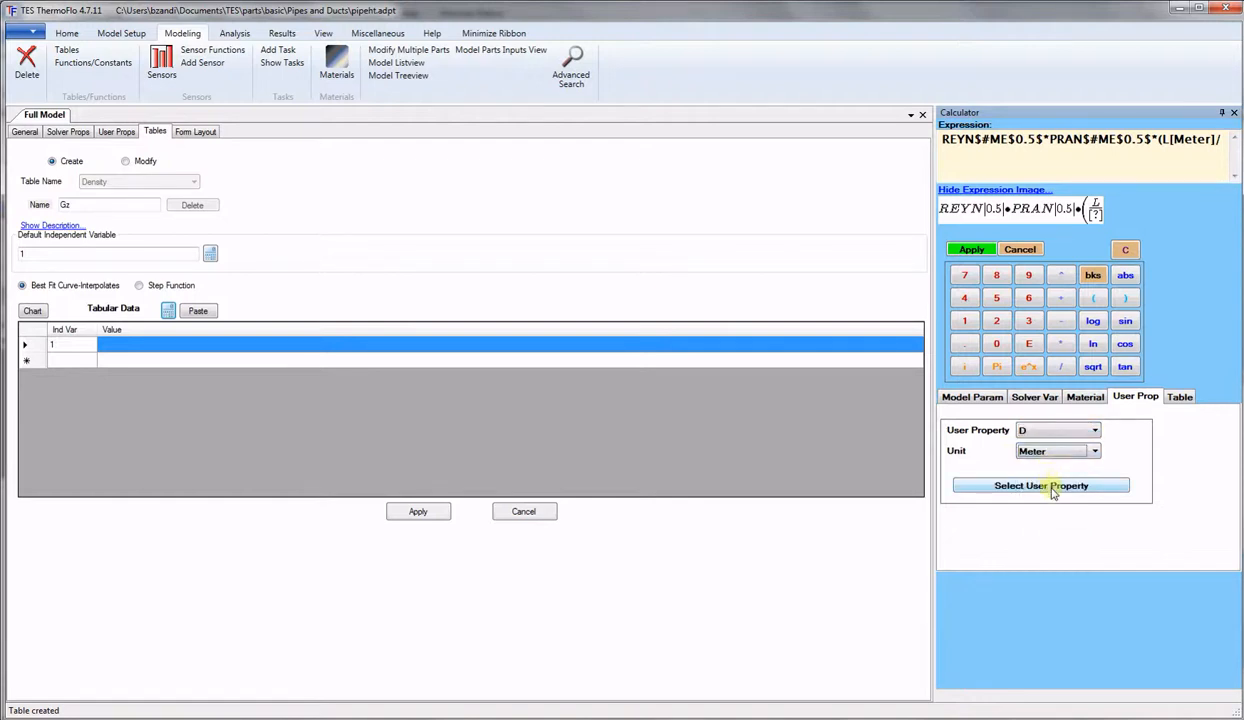
{"action": "left_click", "coordinate": [1051, 484]}
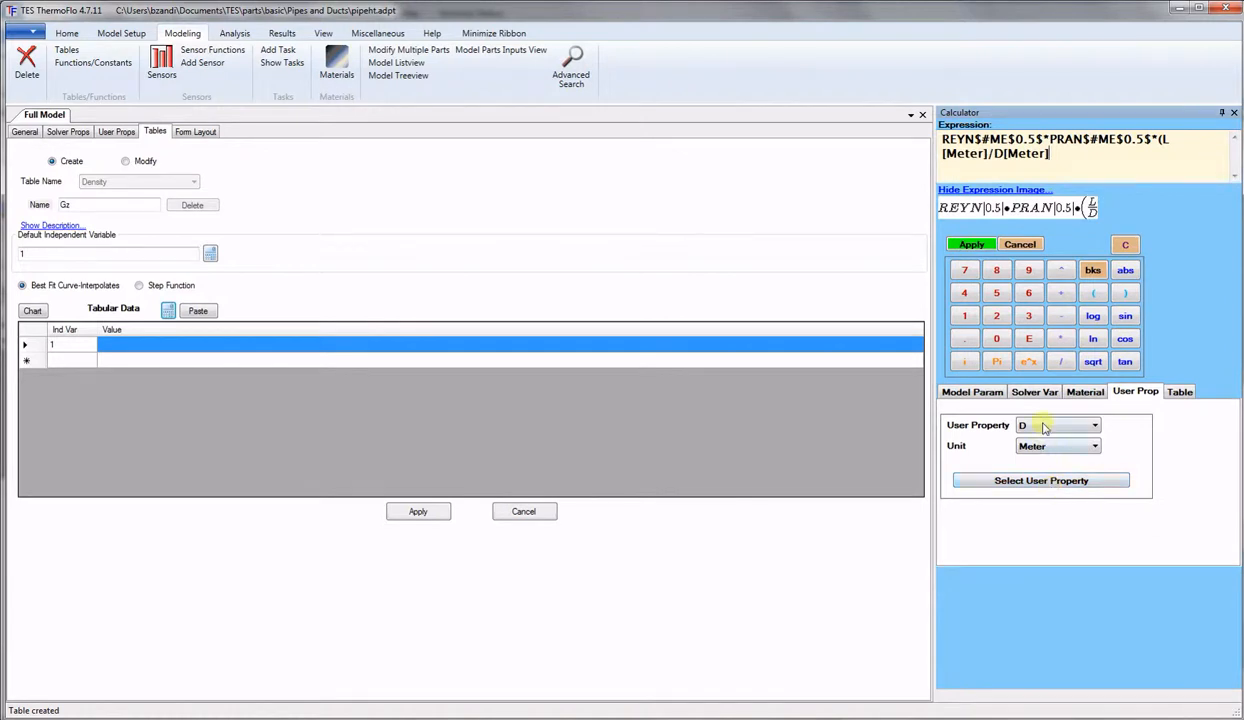
{"action": "left_click", "coordinate": [1125, 293]}
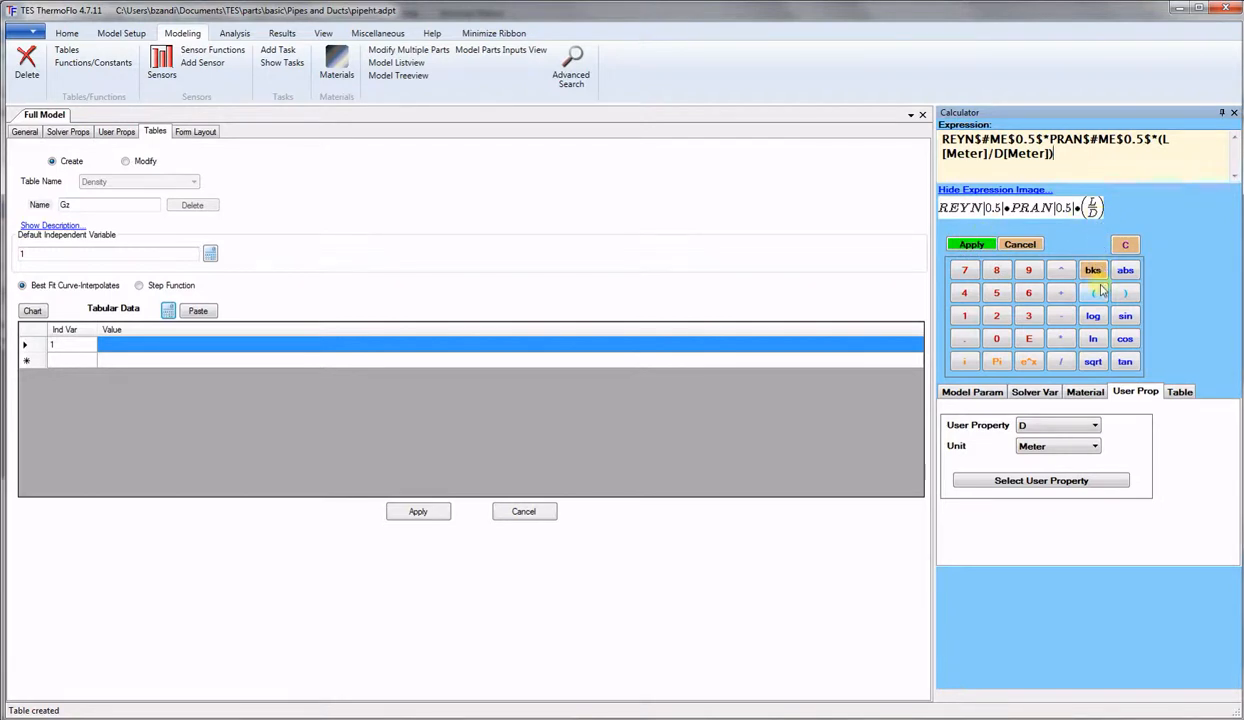
Apply the Gz expression, retitle the table fric, and delete its Value formula.
{"action": "left_click", "coordinate": [968, 246]}
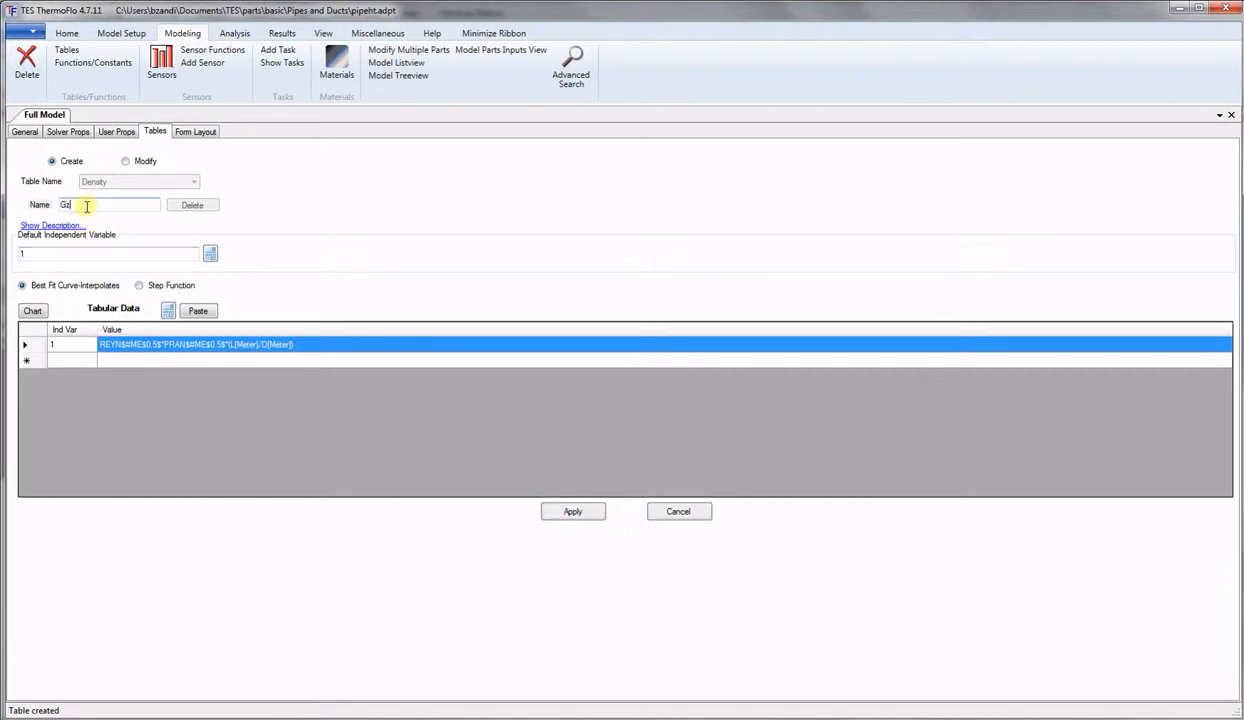
{"action": "left_click_drag", "start_coordinate": [87, 206], "coordinate": [28, 217]}
{"action": "left_click", "coordinate": [313, 350]}
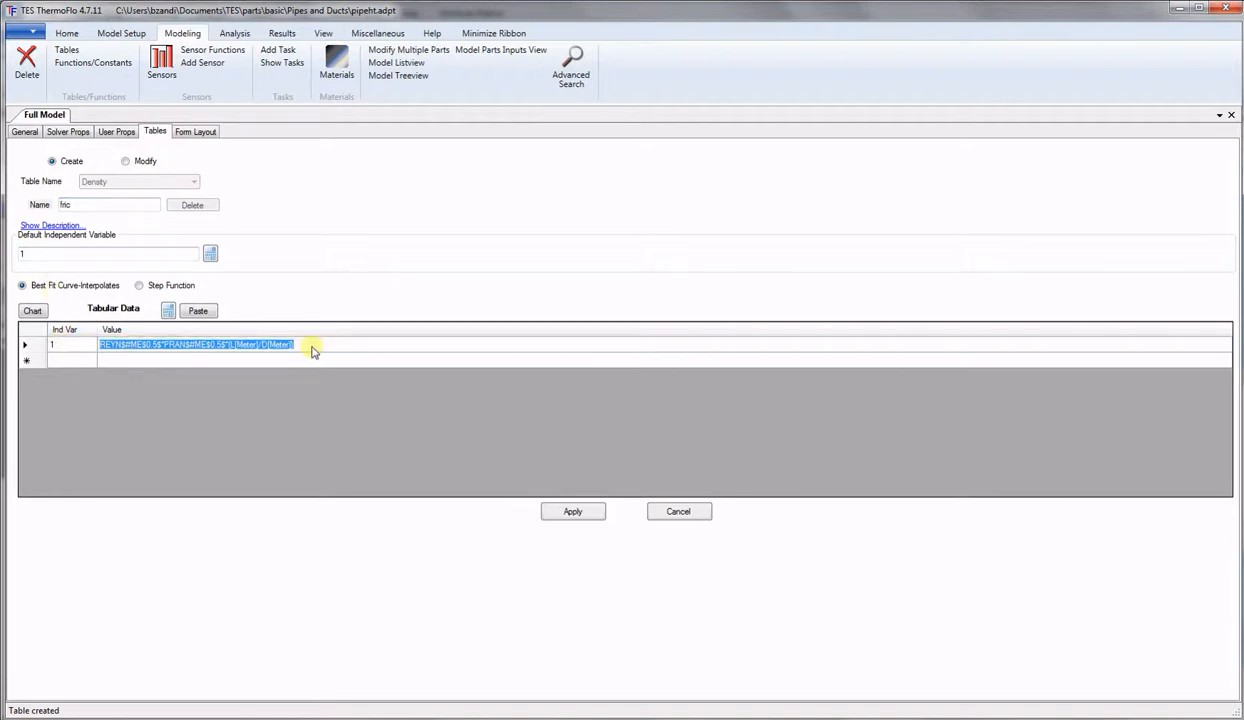
{"action": "key", "text": "Delete"}
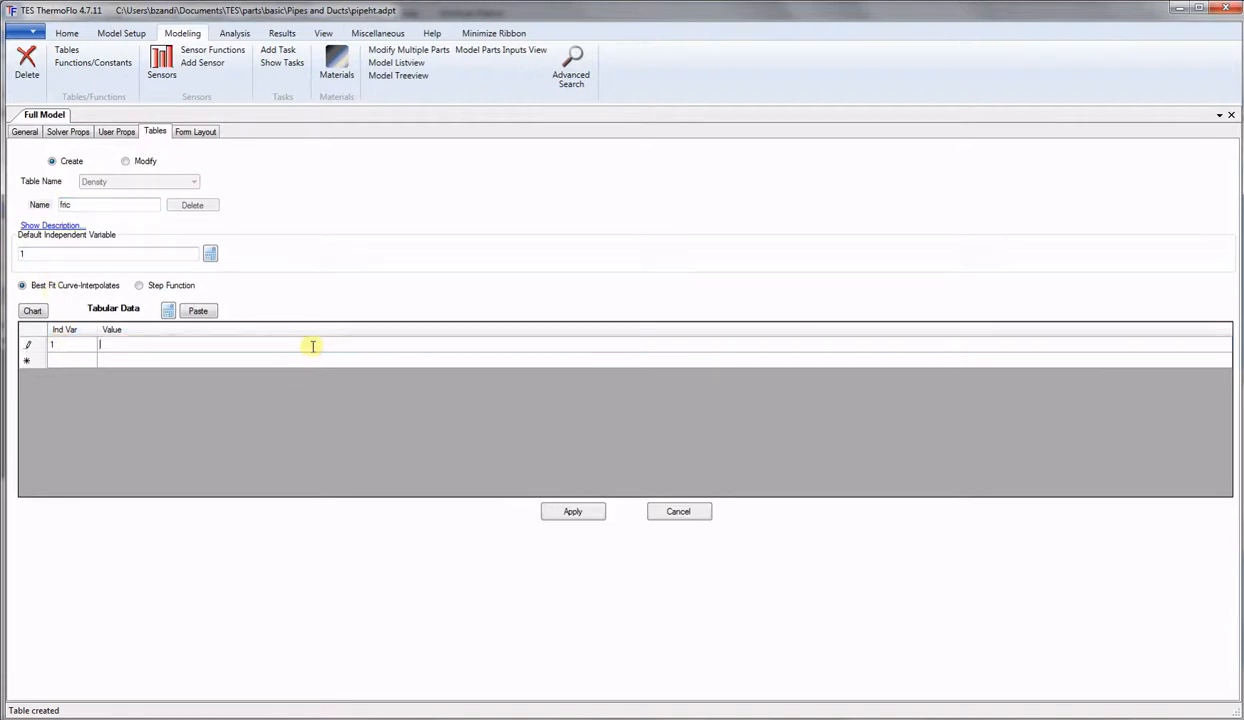
Start the friction formula in the calculator as 1/( )^2.
{"action": "left_click", "coordinate": [169, 311]}
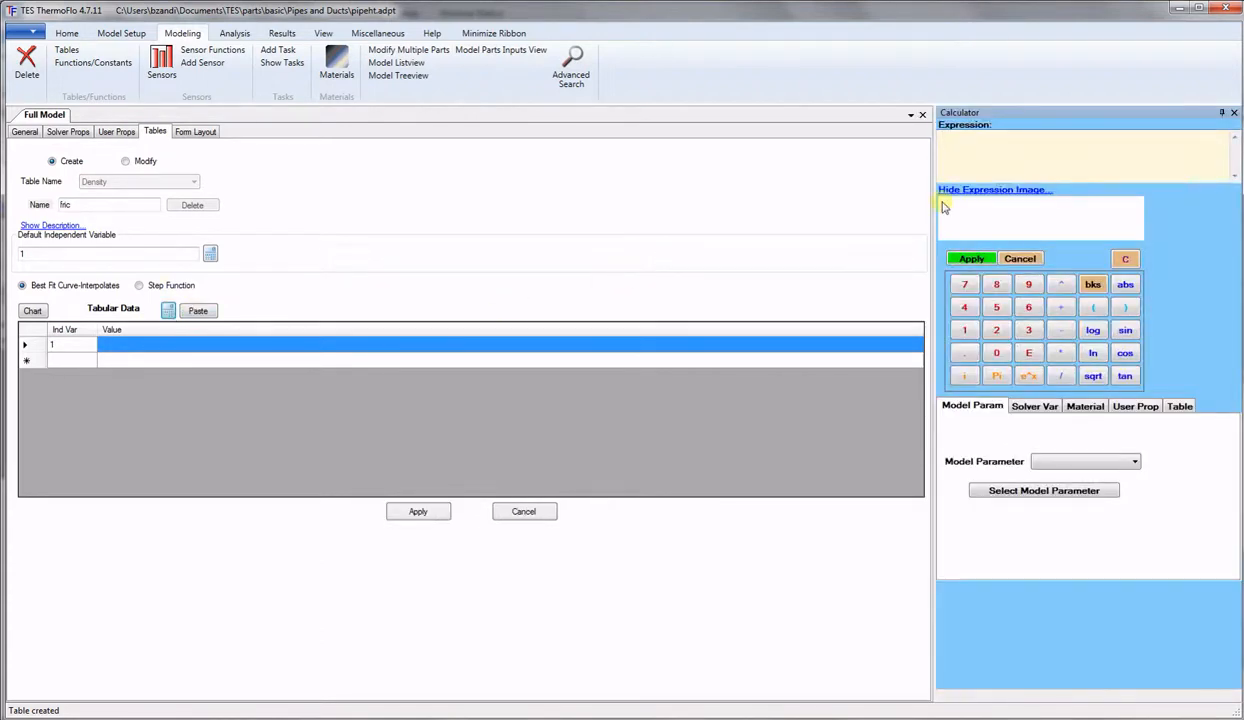
{"action": "left_click", "coordinate": [963, 332]}
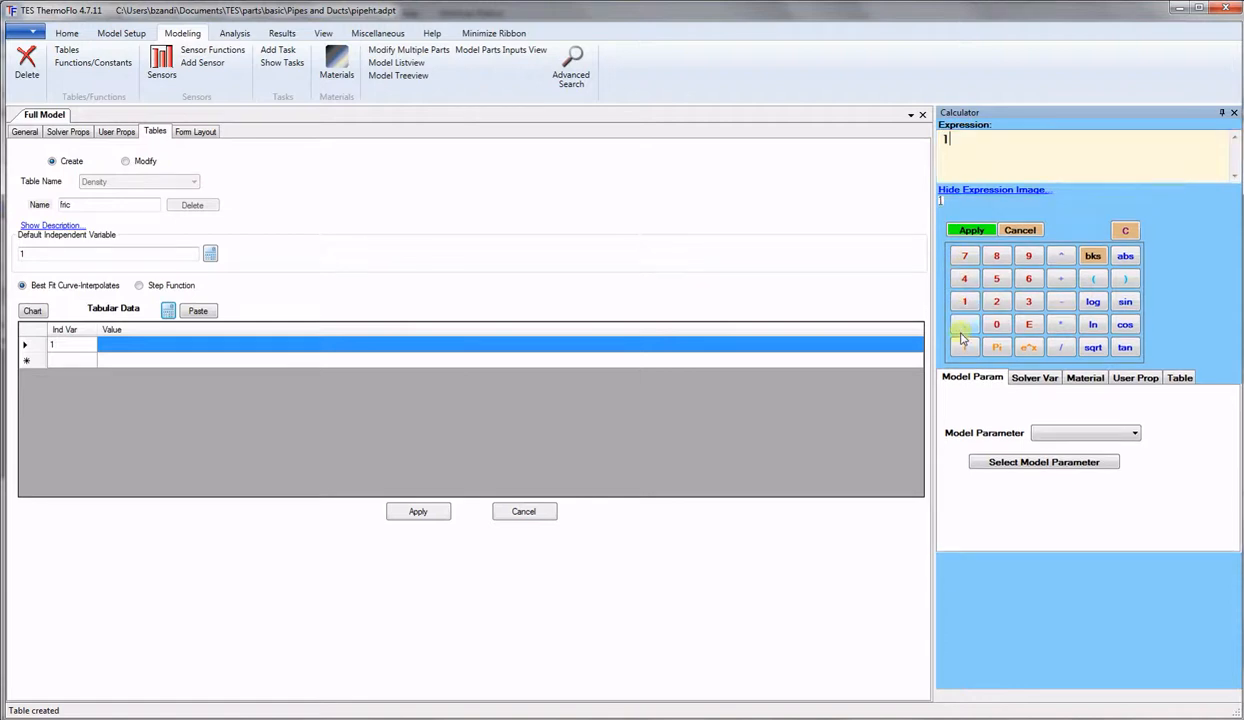
{"action": "left_click", "coordinate": [1058, 347]}
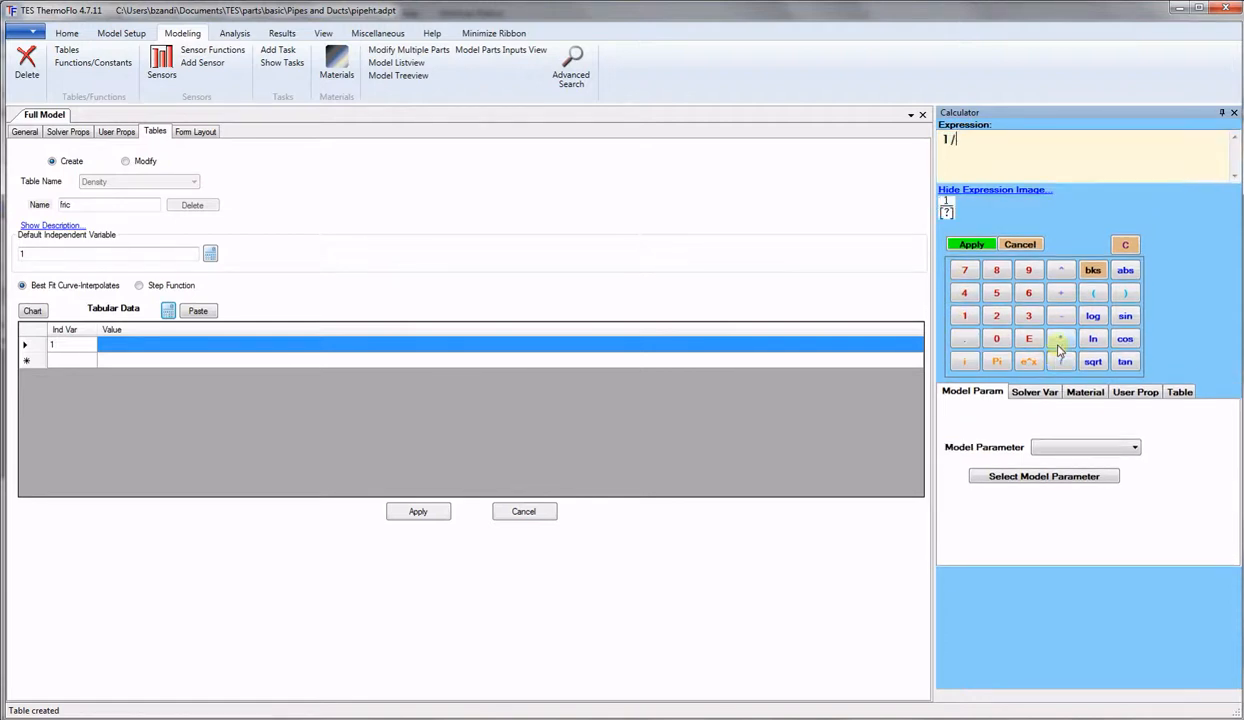
{"action": "left_click", "coordinate": [1091, 298]}
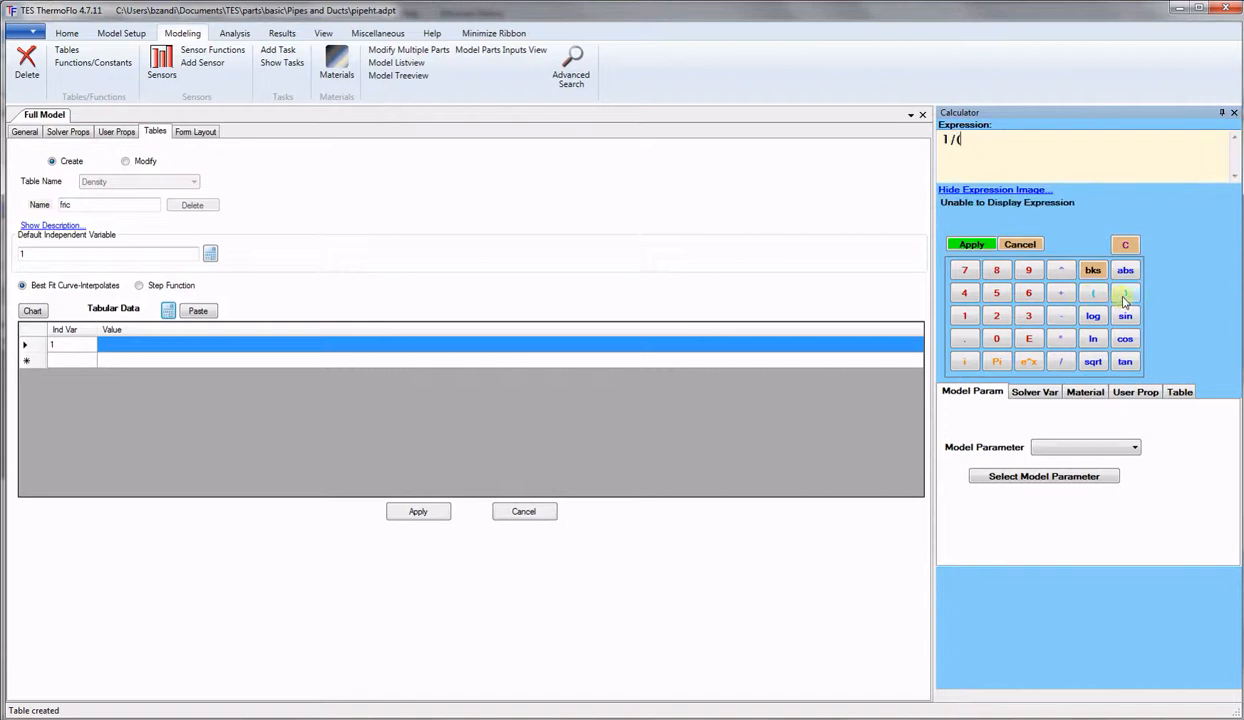
{"action": "left_click", "coordinate": [1119, 298]}
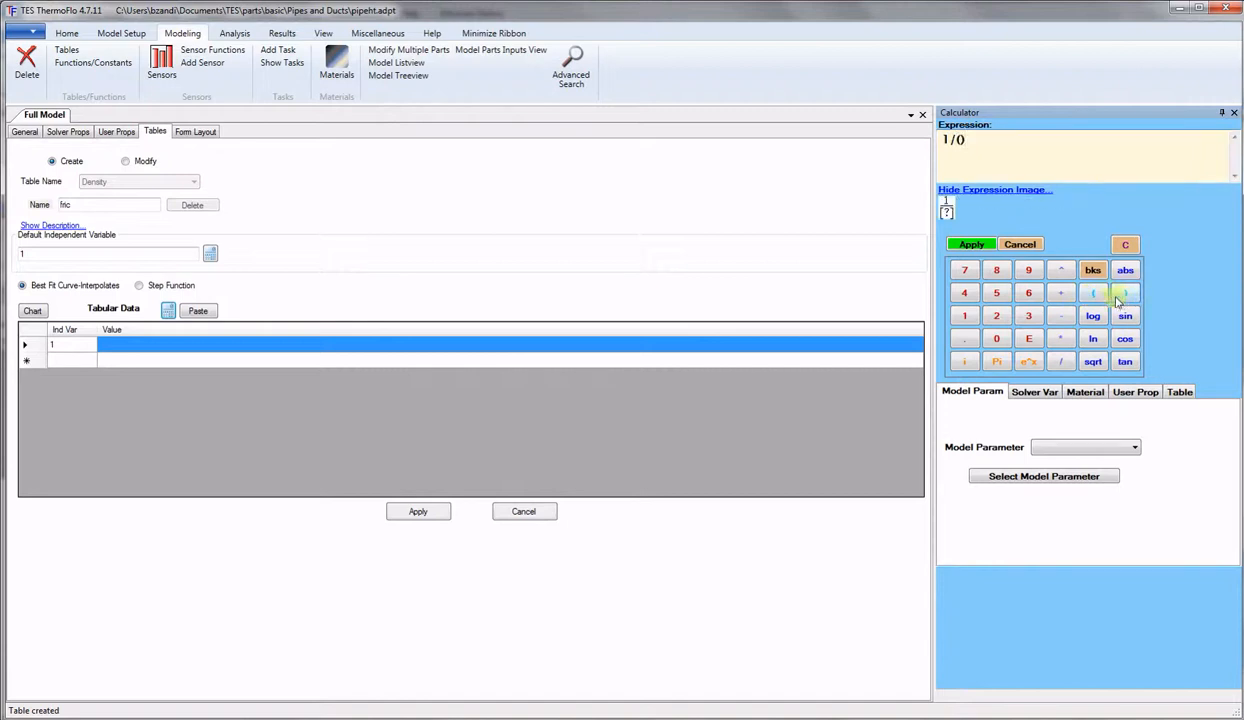
{"action": "left_click", "coordinate": [1062, 272]}
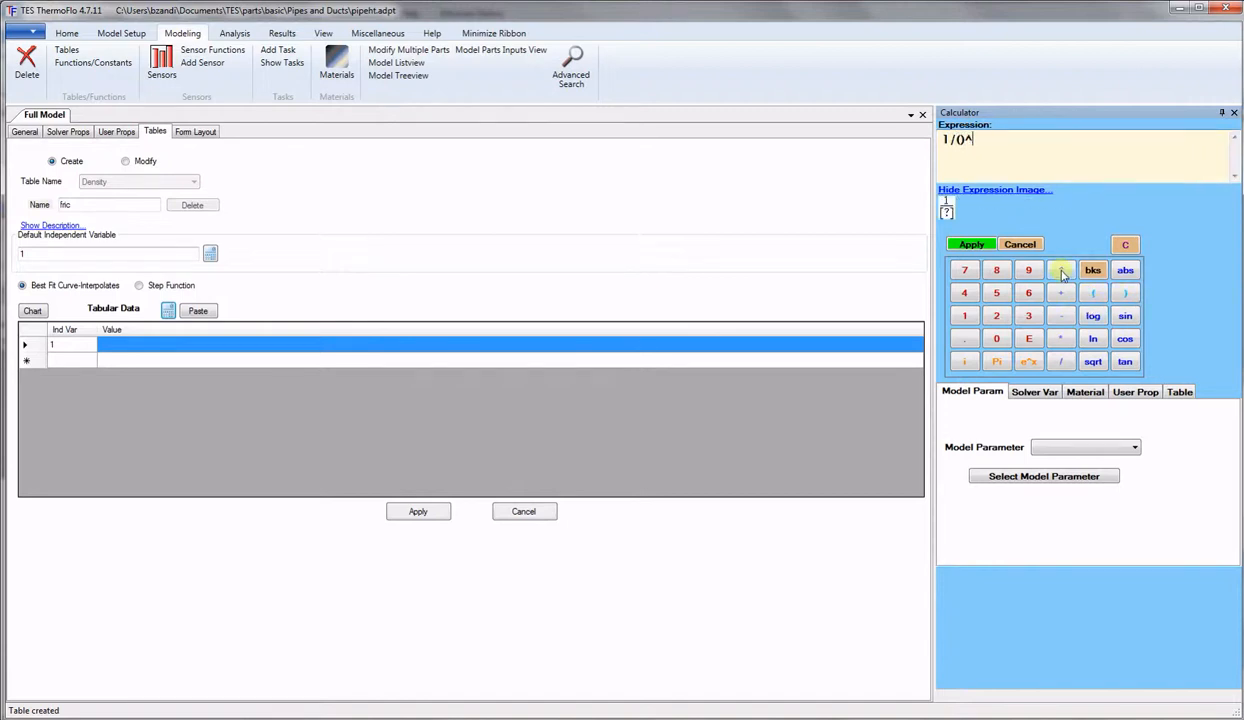
{"action": "left_click", "coordinate": [998, 316]}
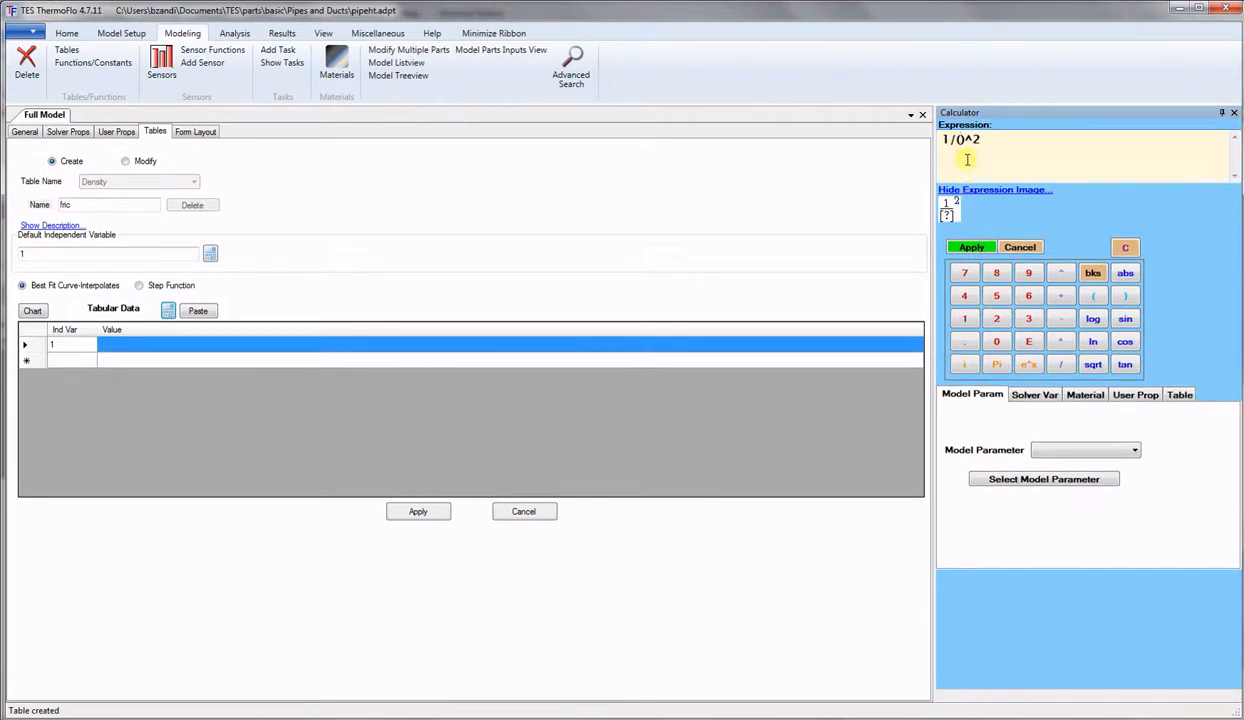
Fill the denominator with 1.82*log(mid-part Reynolds)-1.64.
{"action": "type", "text": "1."}
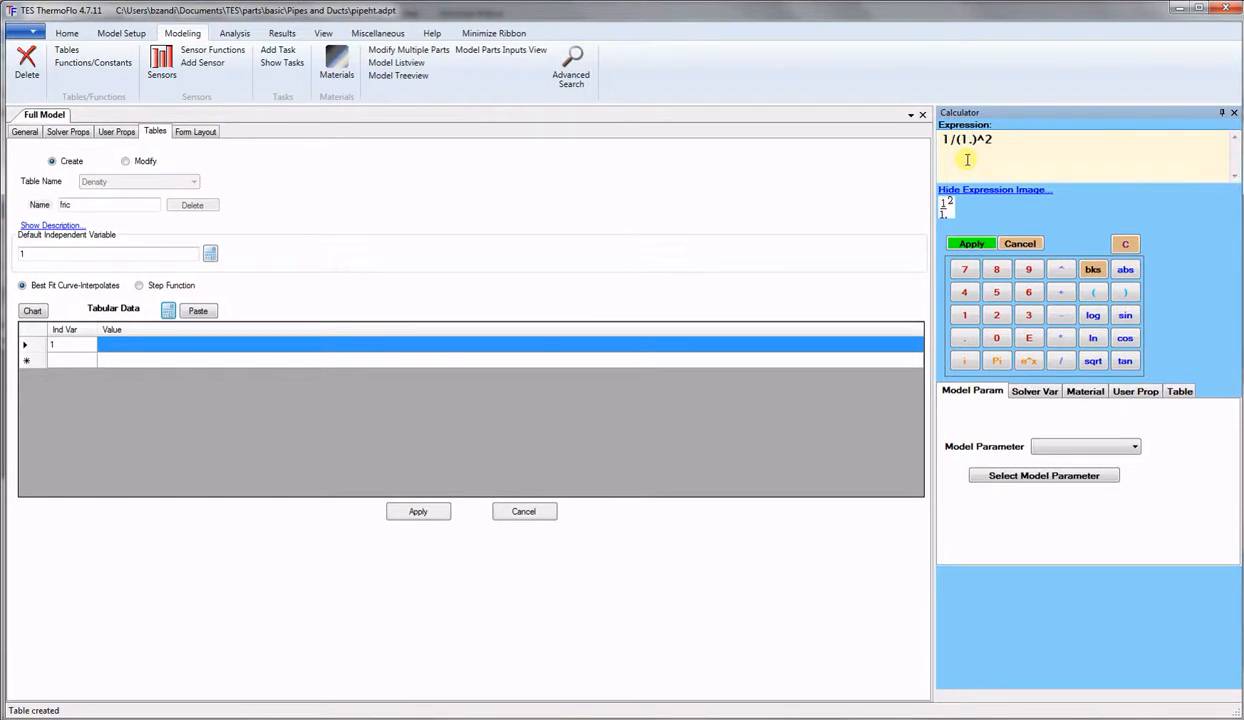
{"action": "type", "text": "82"}
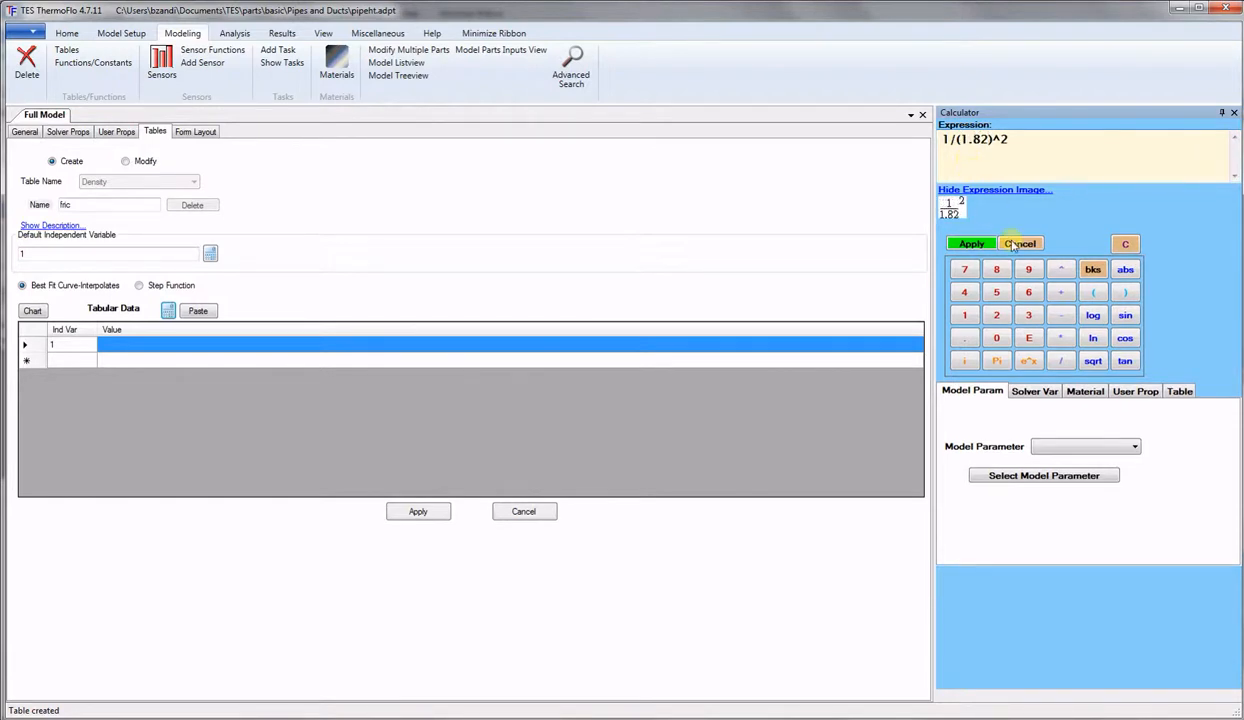
{"action": "left_click", "coordinate": [1060, 338]}
{"action": "left_click", "coordinate": [1090, 318]}
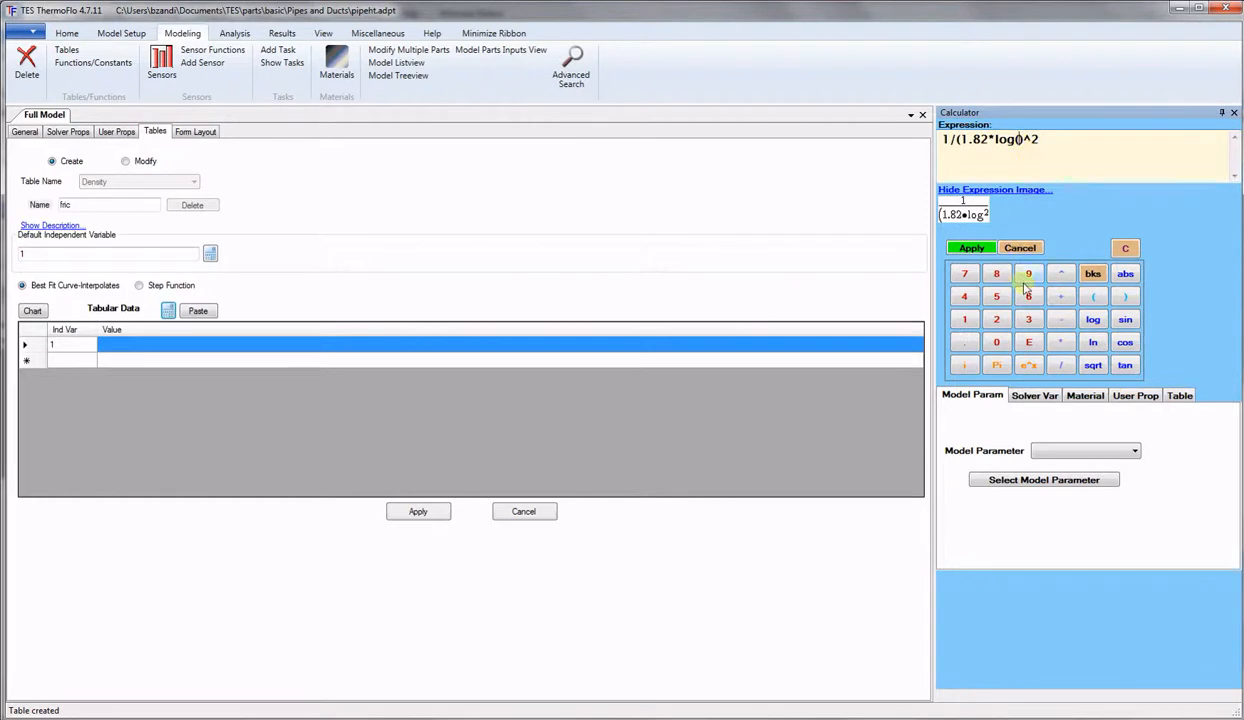
{"action": "left_click", "coordinate": [1047, 400]}
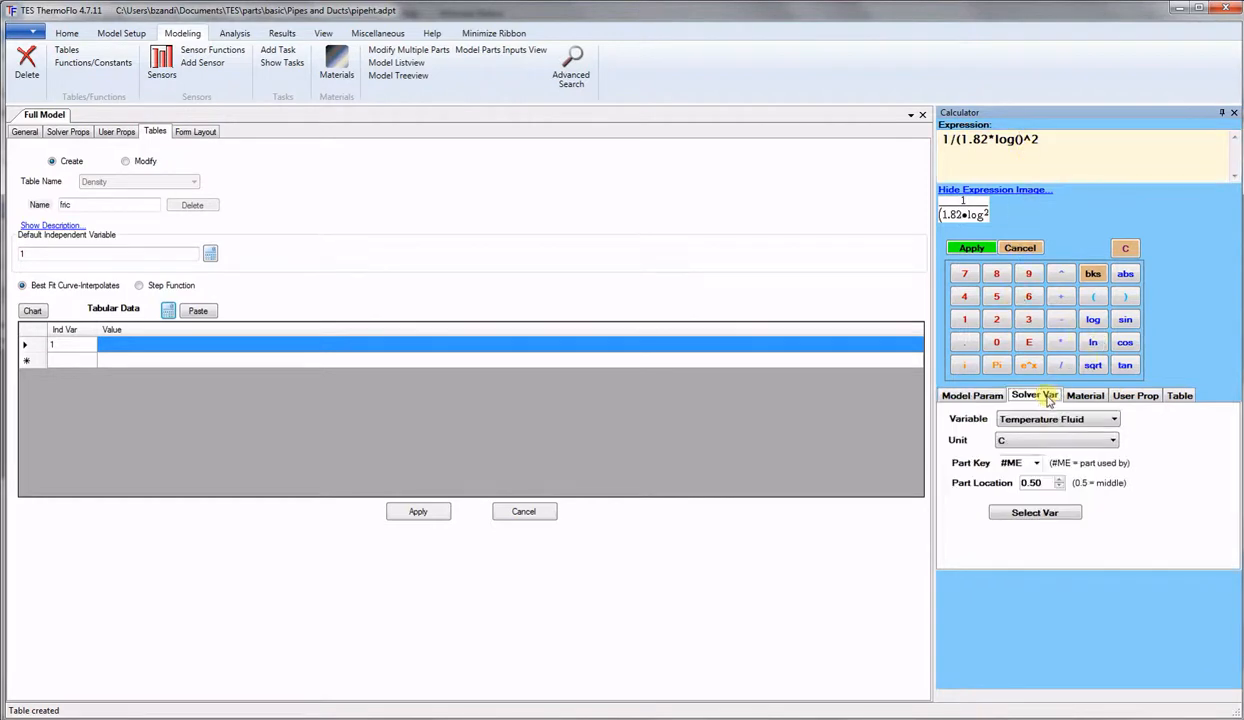
{"action": "left_click", "coordinate": [1040, 420]}
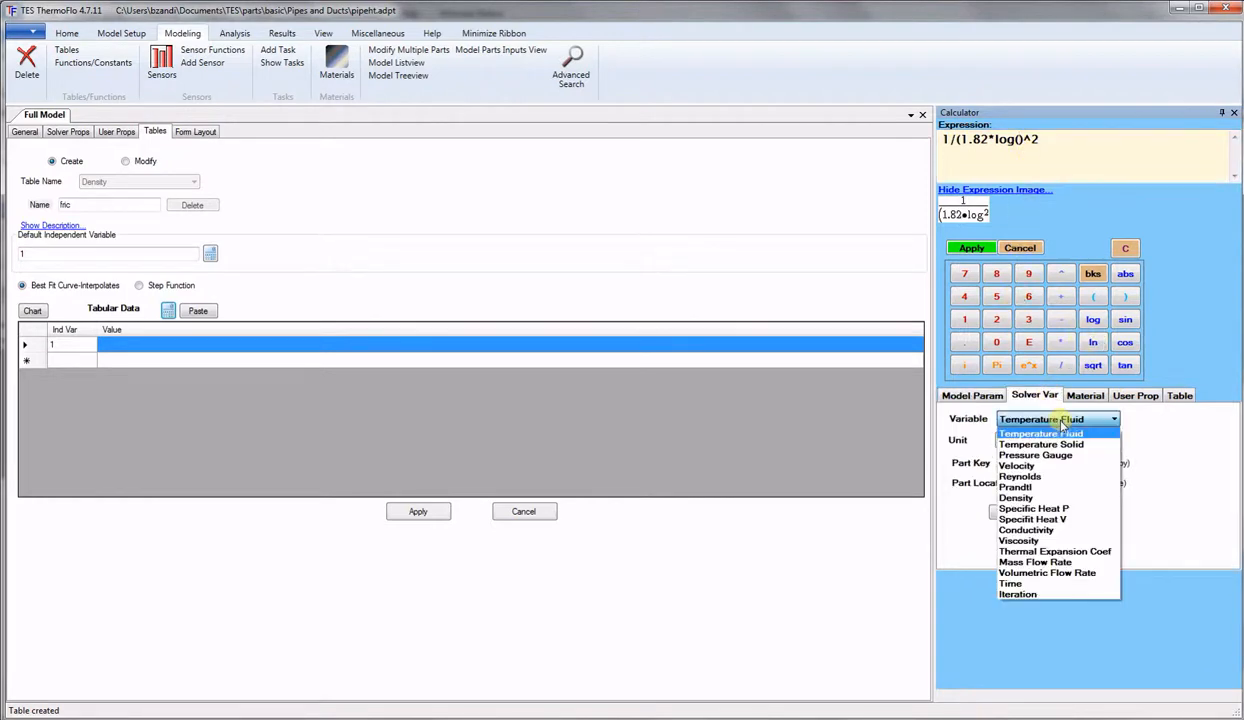
{"action": "left_click", "coordinate": [1005, 476]}
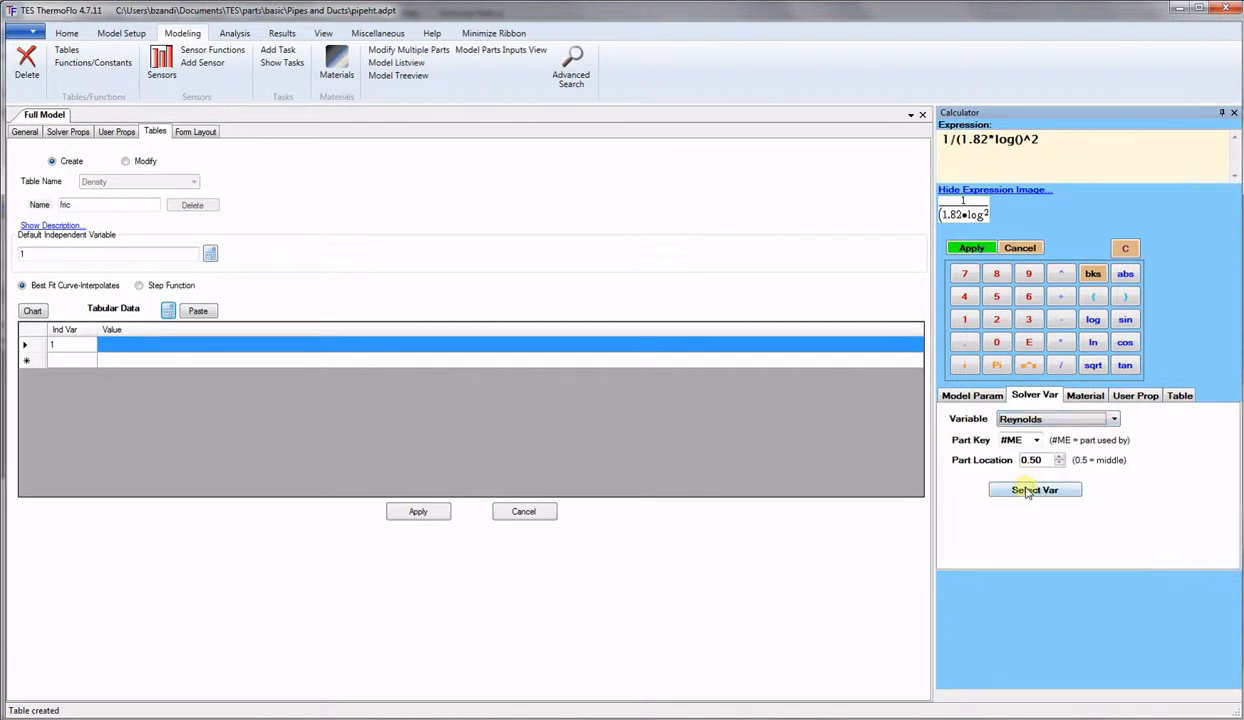
{"action": "left_click", "coordinate": [1026, 490]}
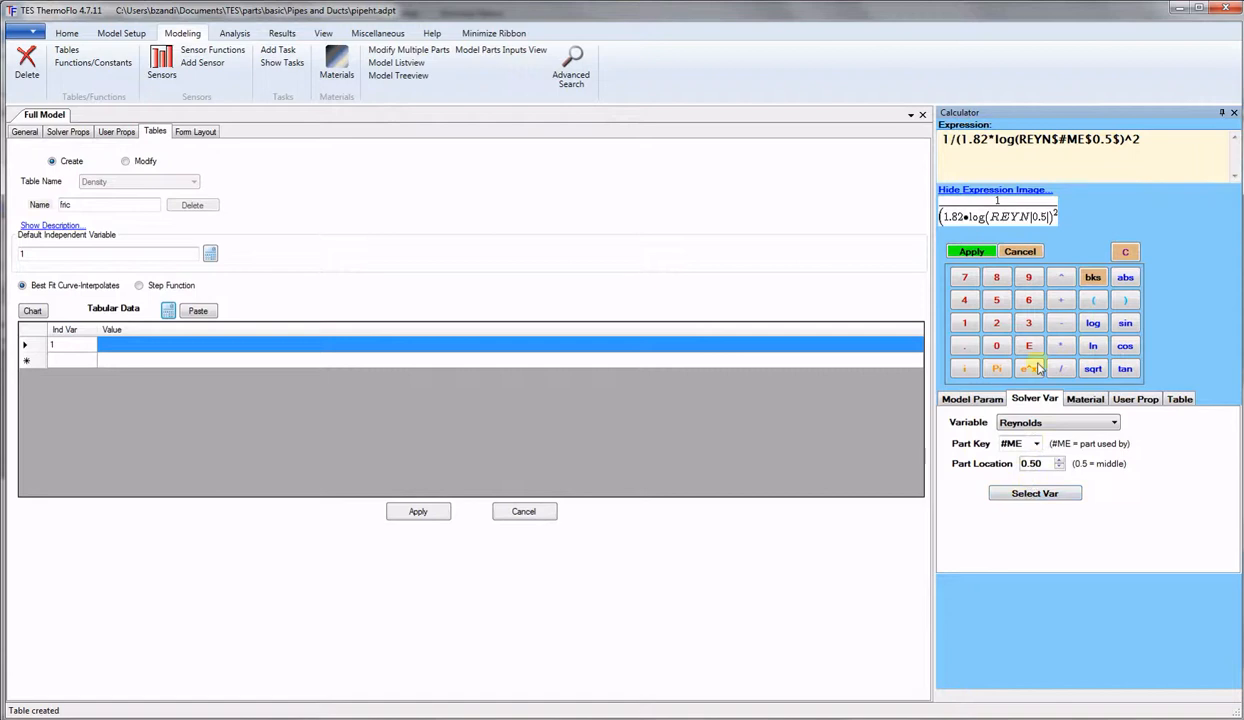
{"action": "type", "text": ")"}
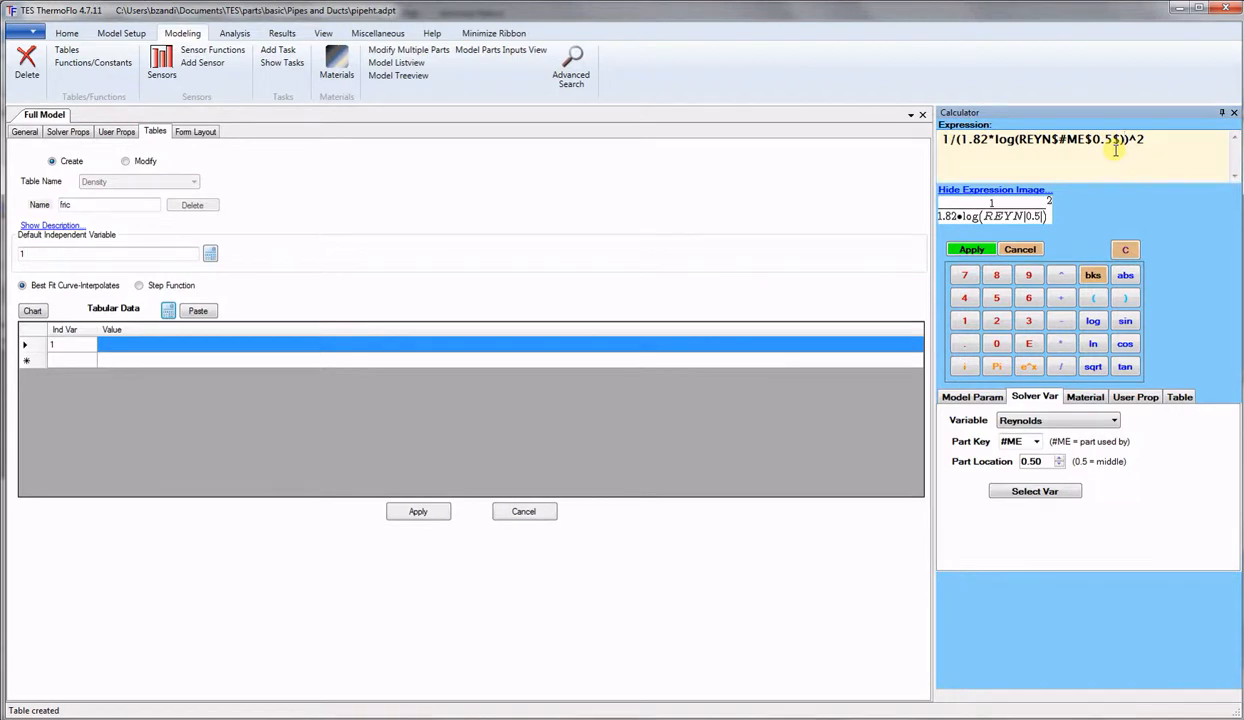
{"action": "type", "text": "-1."}
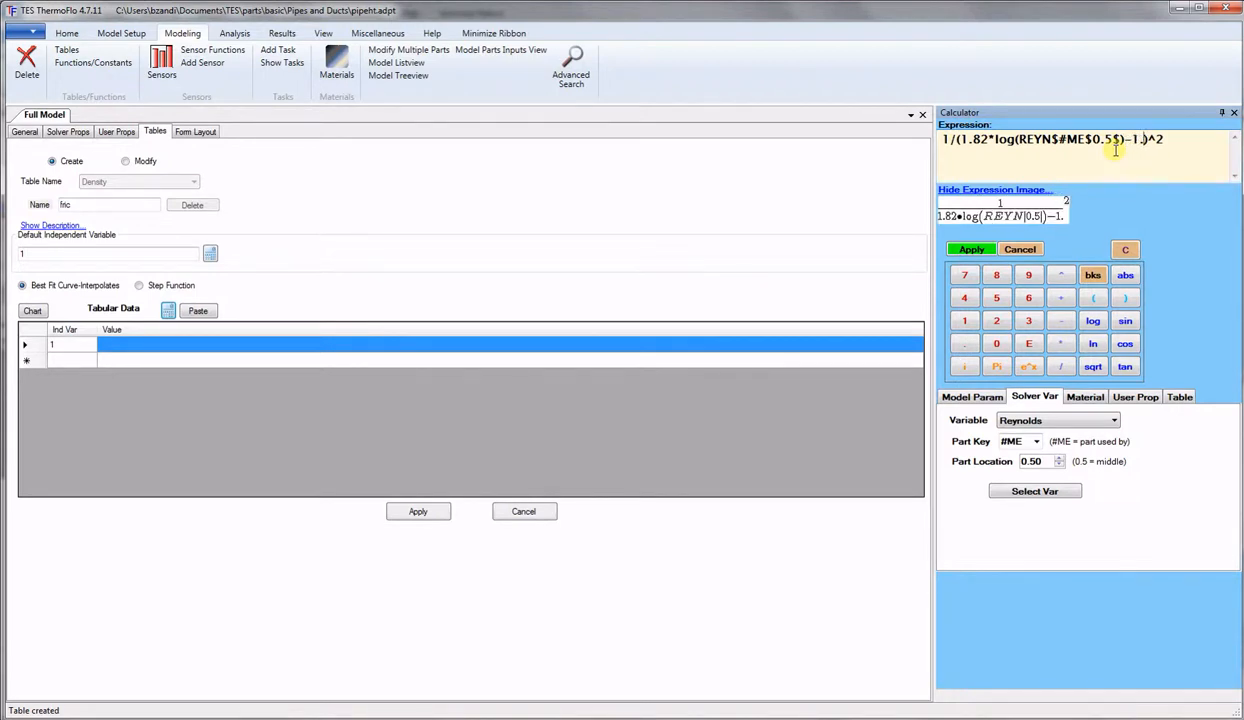
{"action": "type", "text": "64"}
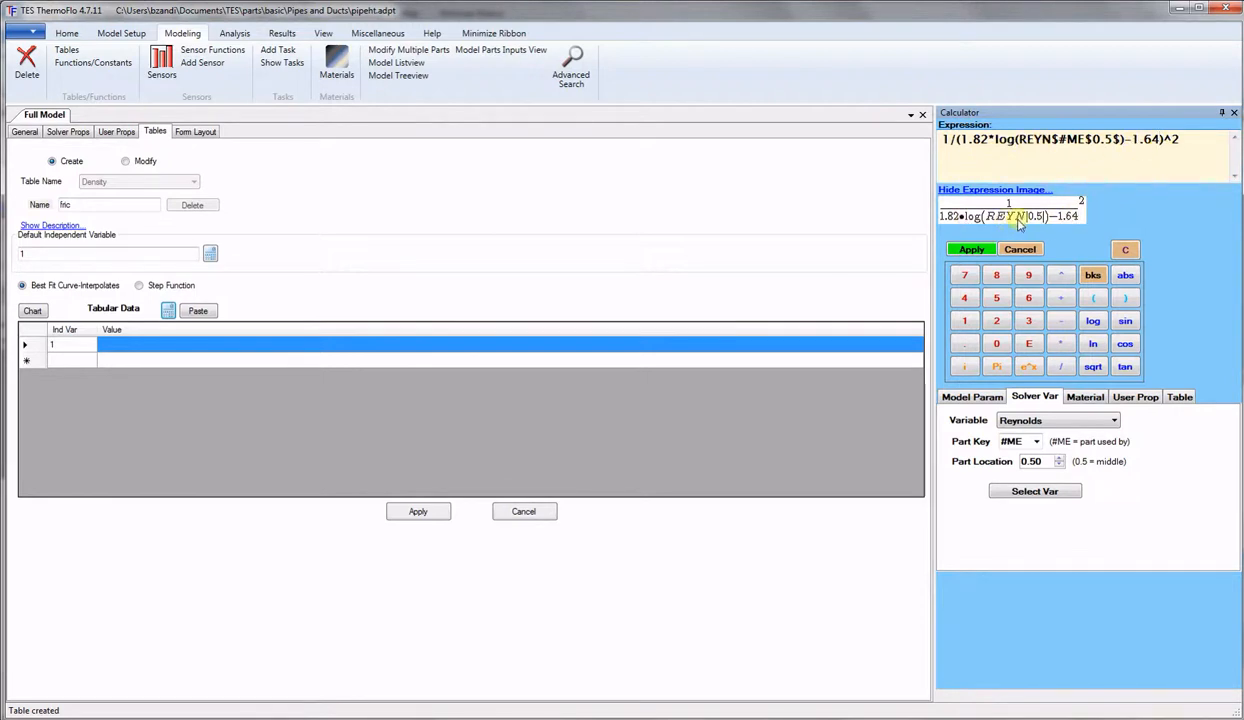
Apply and save the fric table, then rename it Nu_l and clear its value.
{"action": "left_click", "coordinate": [952, 250]}
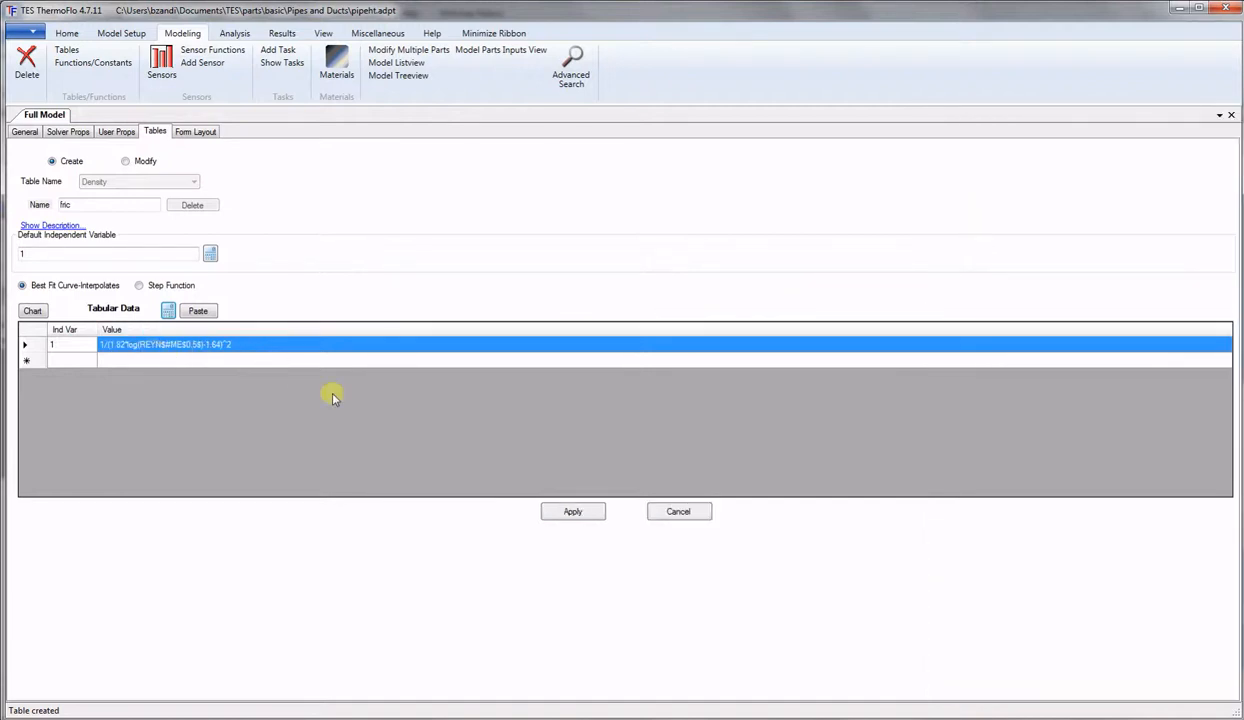
{"action": "left_click", "coordinate": [574, 513]}
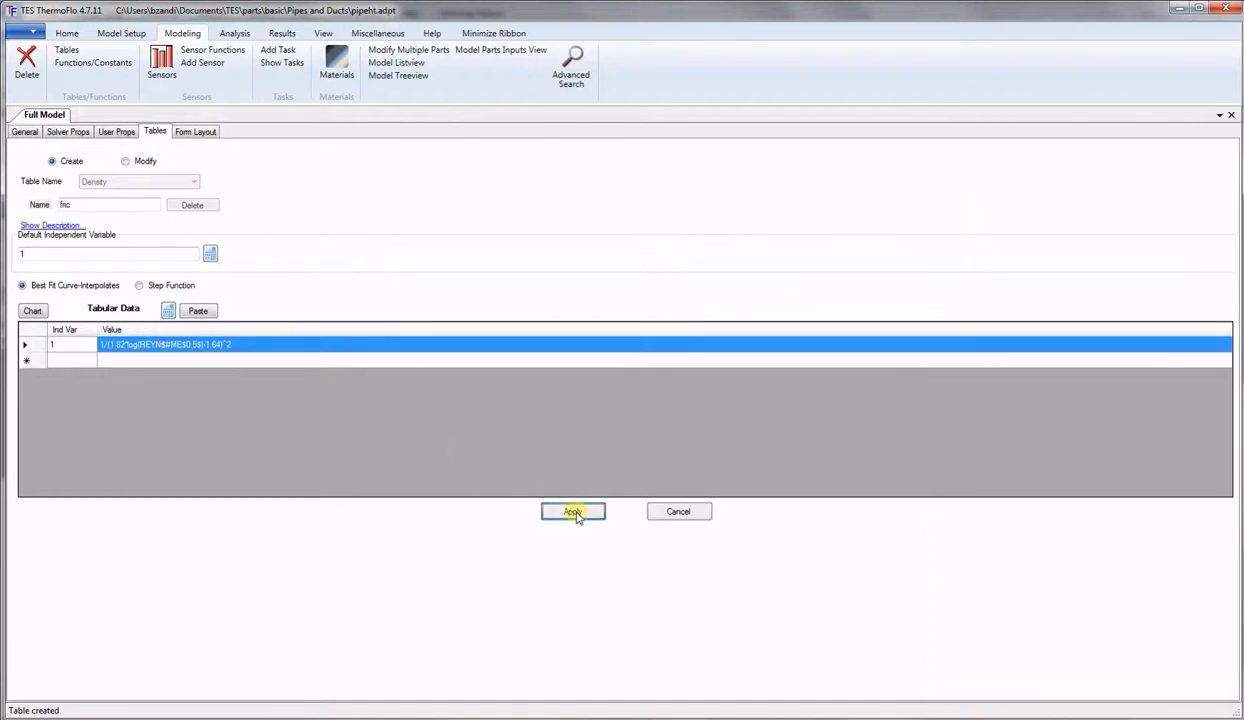
{"action": "double_click", "coordinate": [114, 204]}
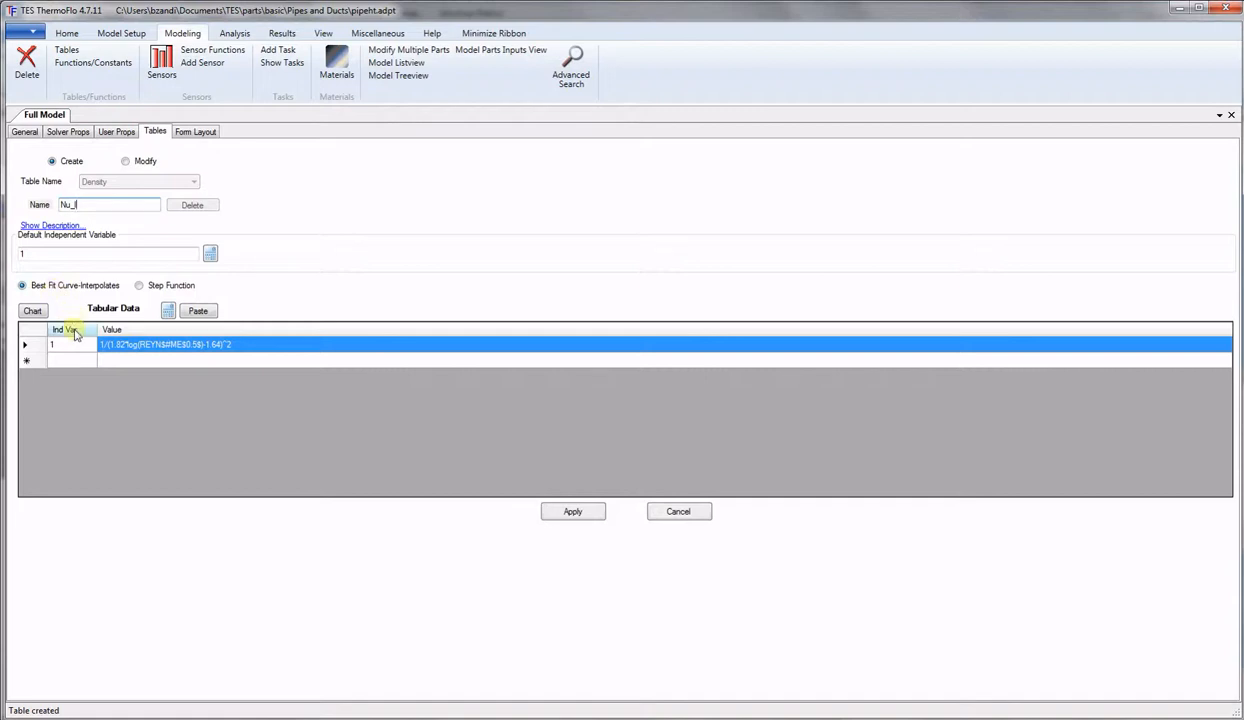
{"action": "left_click", "coordinate": [160, 350]}
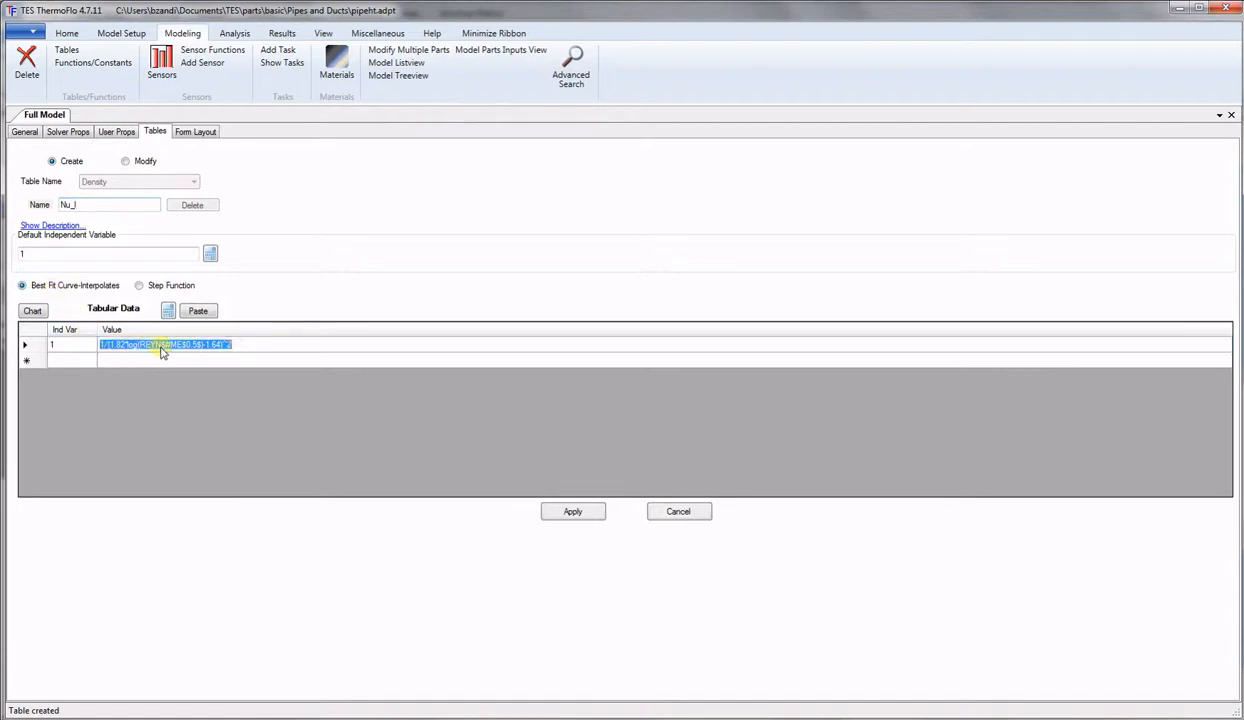
{"action": "key", "text": "BackSpace"}
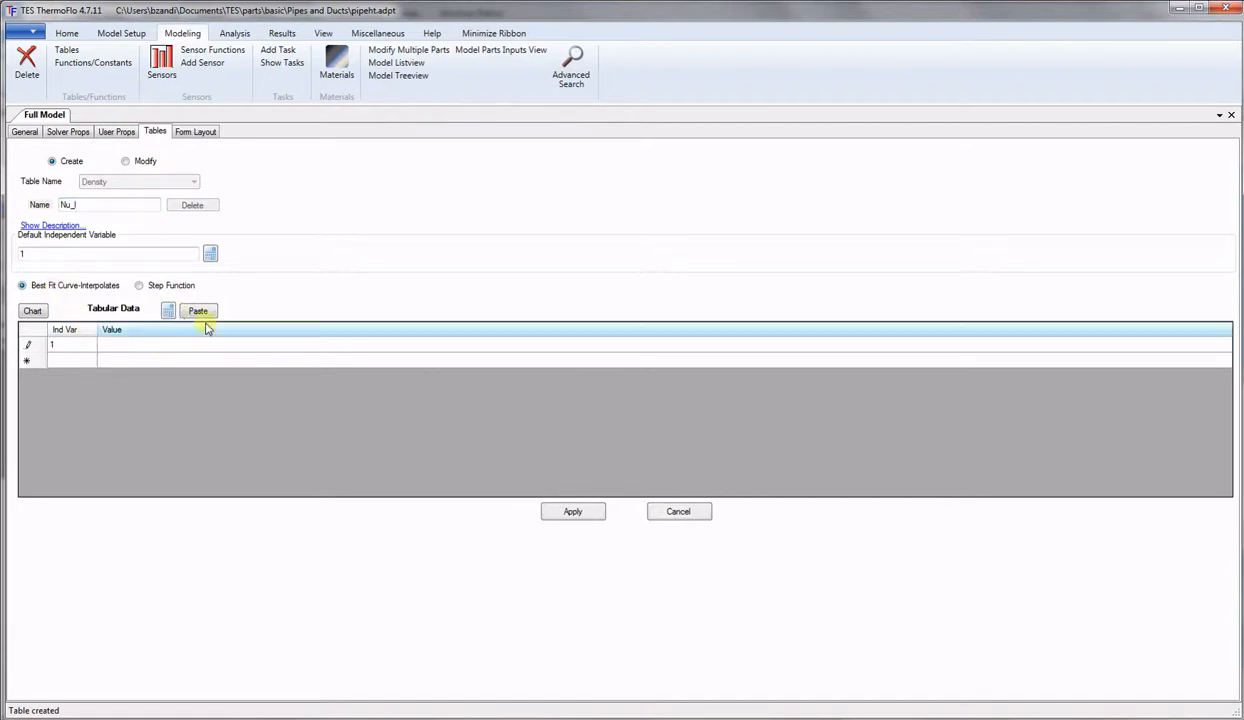
Start the Nu_l value as 3.657+.0668* times a reference to the Gz table.
{"action": "left_click", "coordinate": [168, 311]}
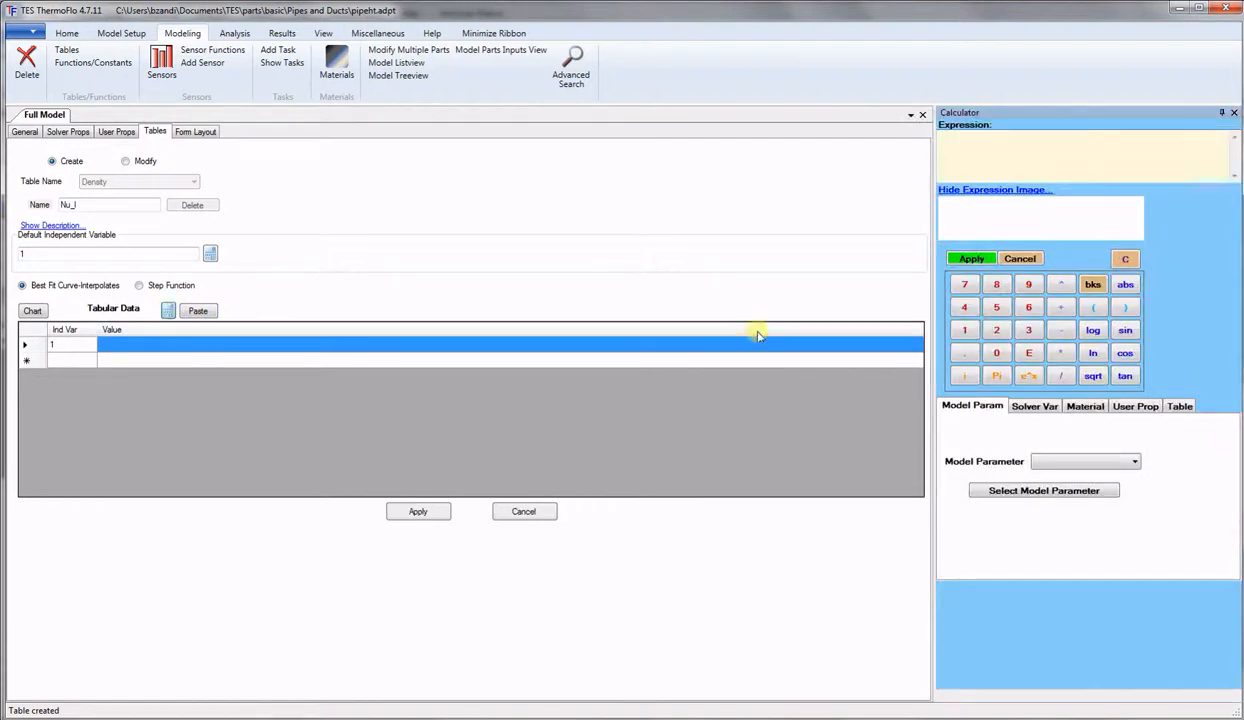
{"action": "type", "text": "3"}
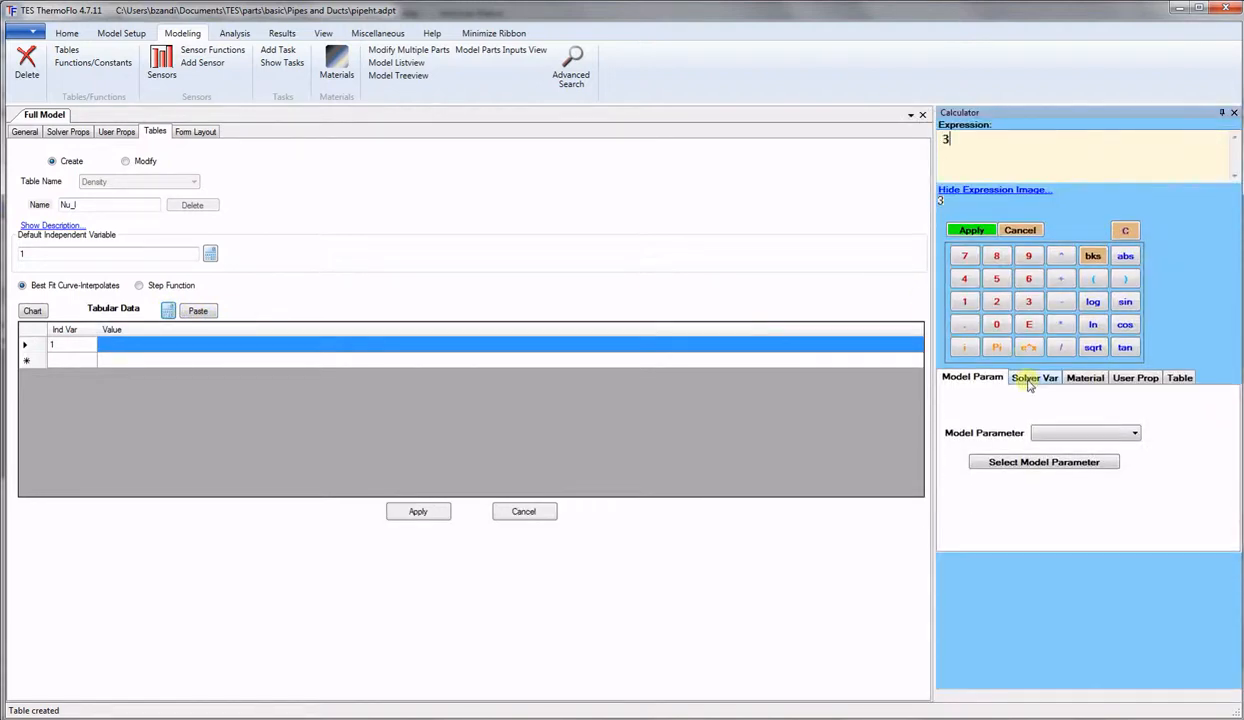
{"action": "type", "text": ".657"}
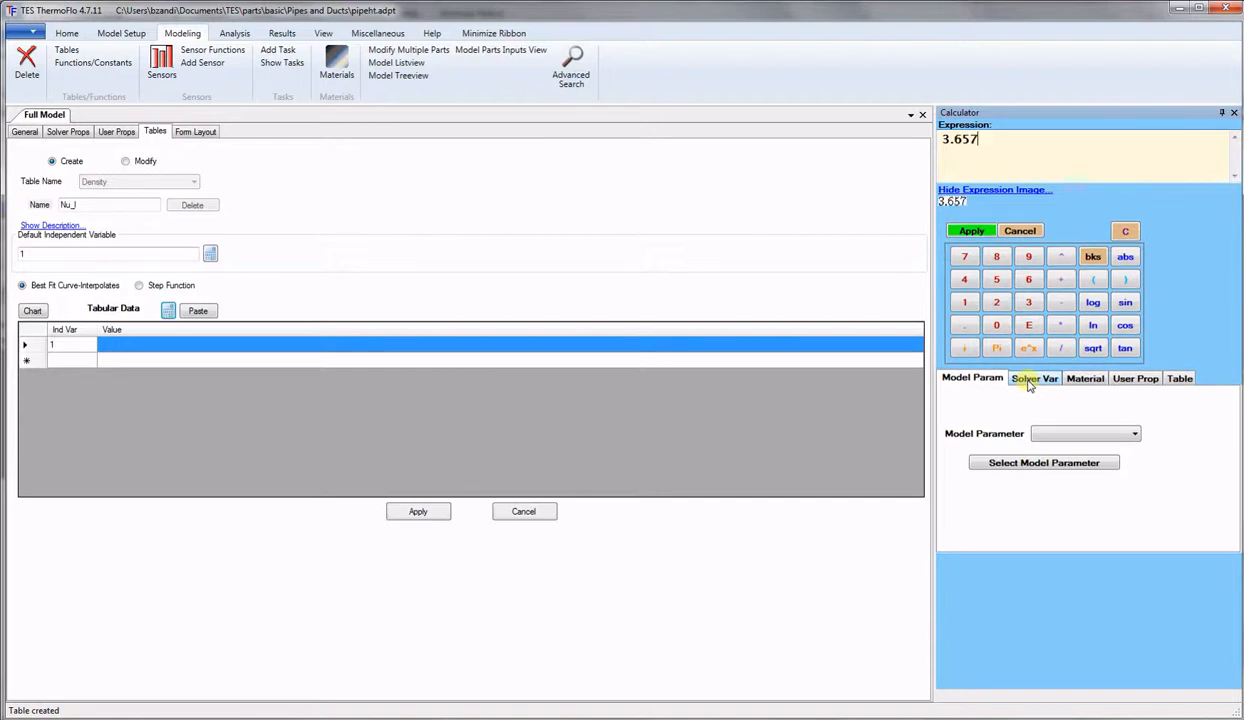
{"action": "left_click", "coordinate": [1062, 280]}
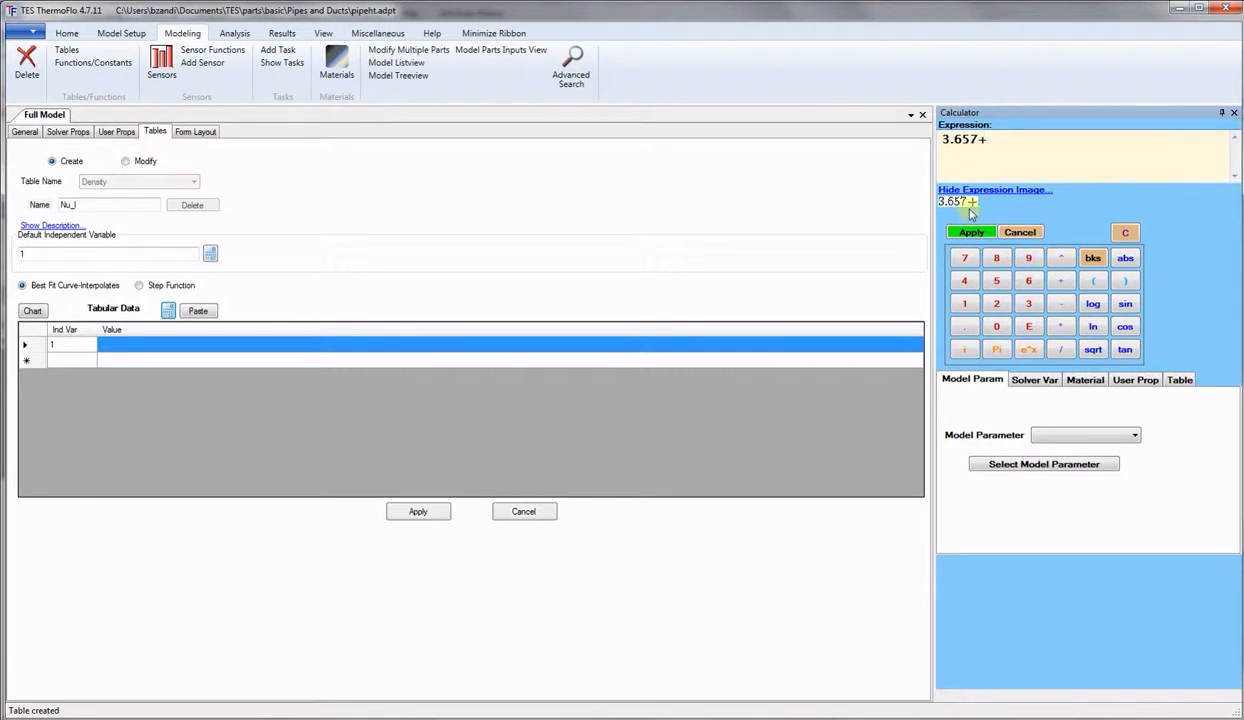
{"action": "type", "text": ".0668"}
{"action": "left_click", "coordinate": [1059, 327]}
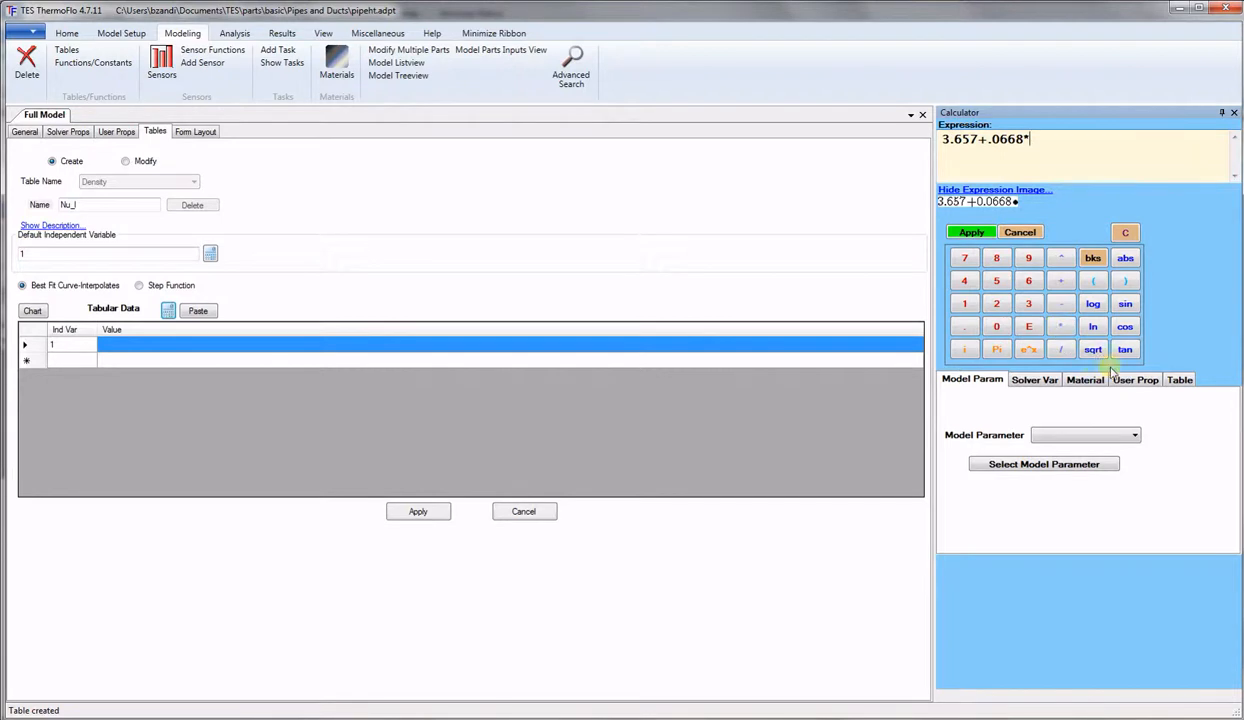
{"action": "left_click", "coordinate": [1178, 379]}
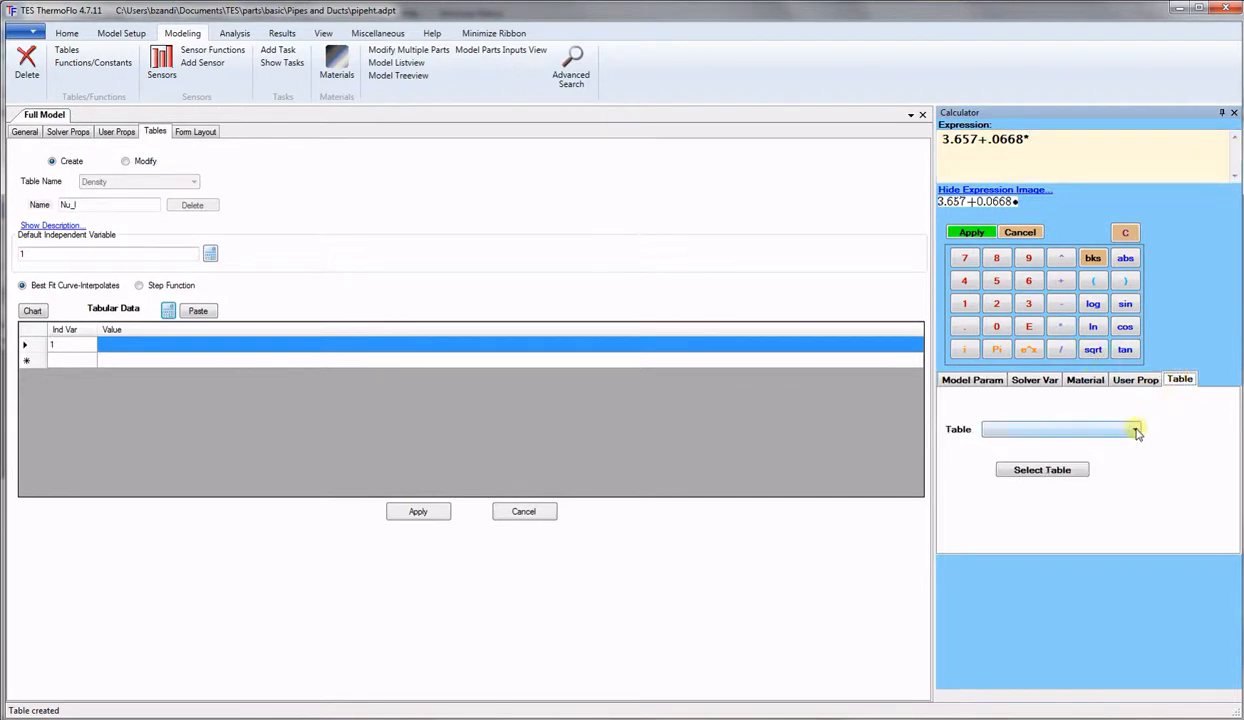
{"action": "left_click", "coordinate": [1058, 428]}
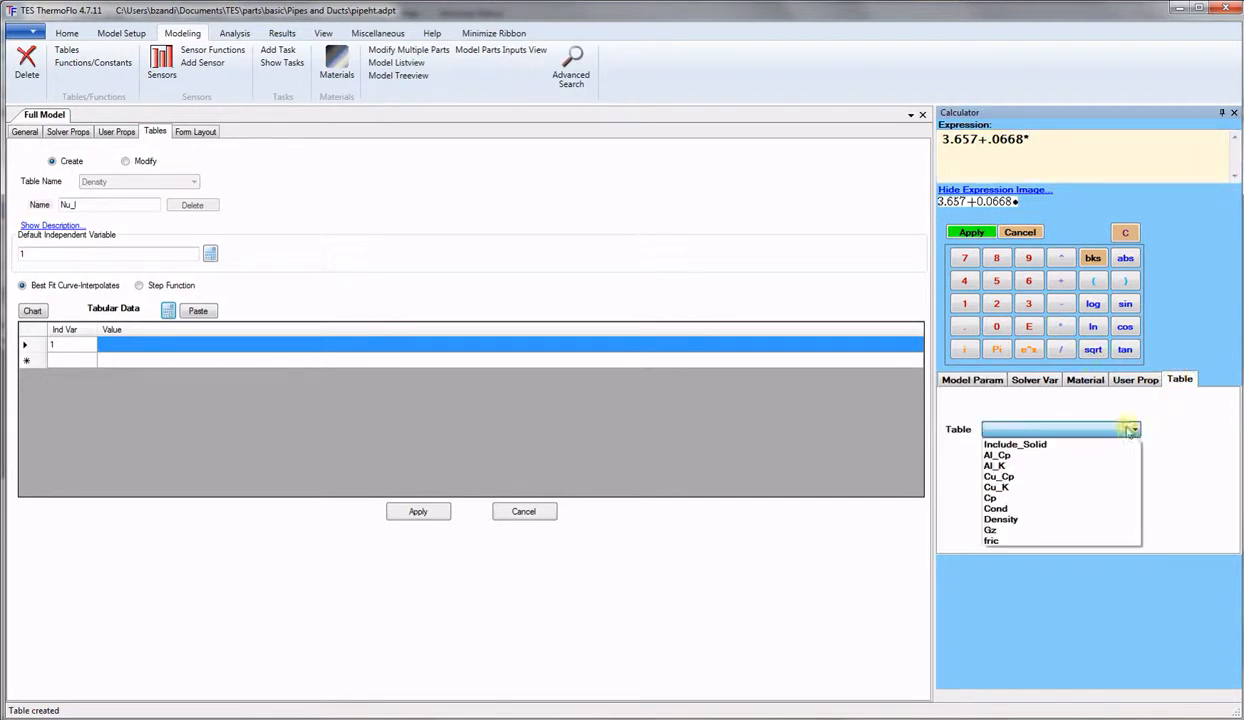
{"action": "left_click", "coordinate": [1003, 531]}
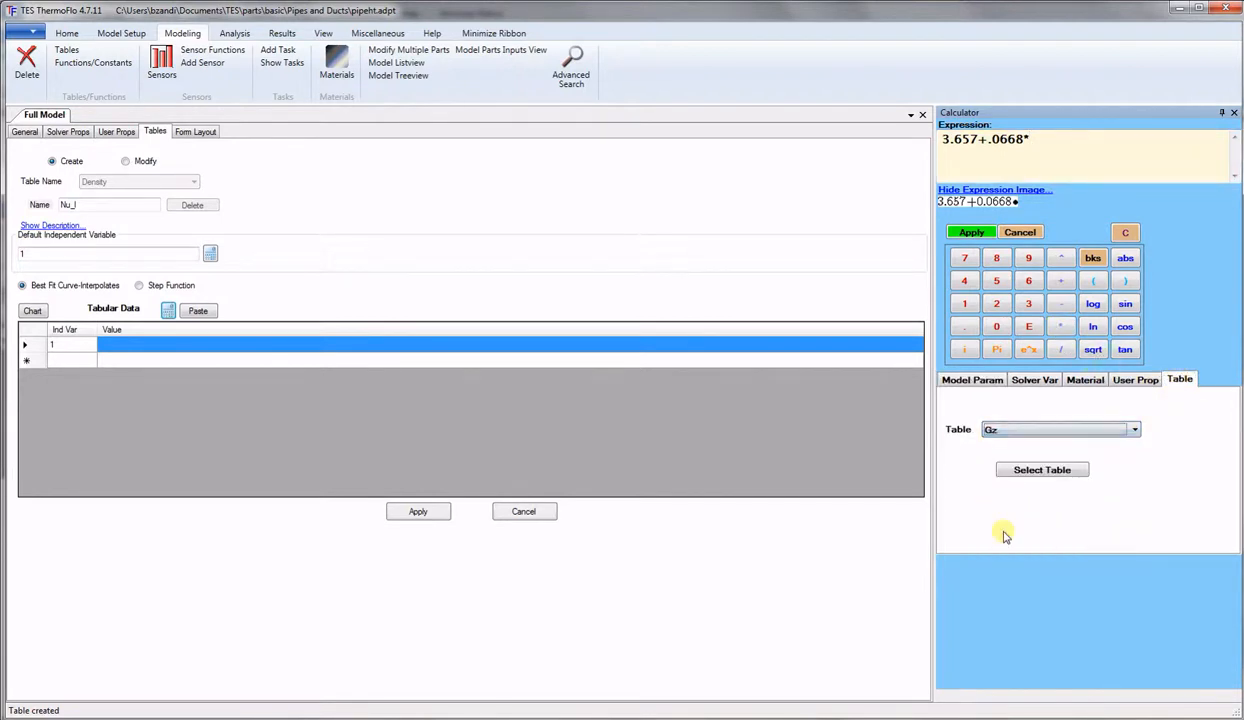
{"action": "left_click", "coordinate": [1057, 472]}
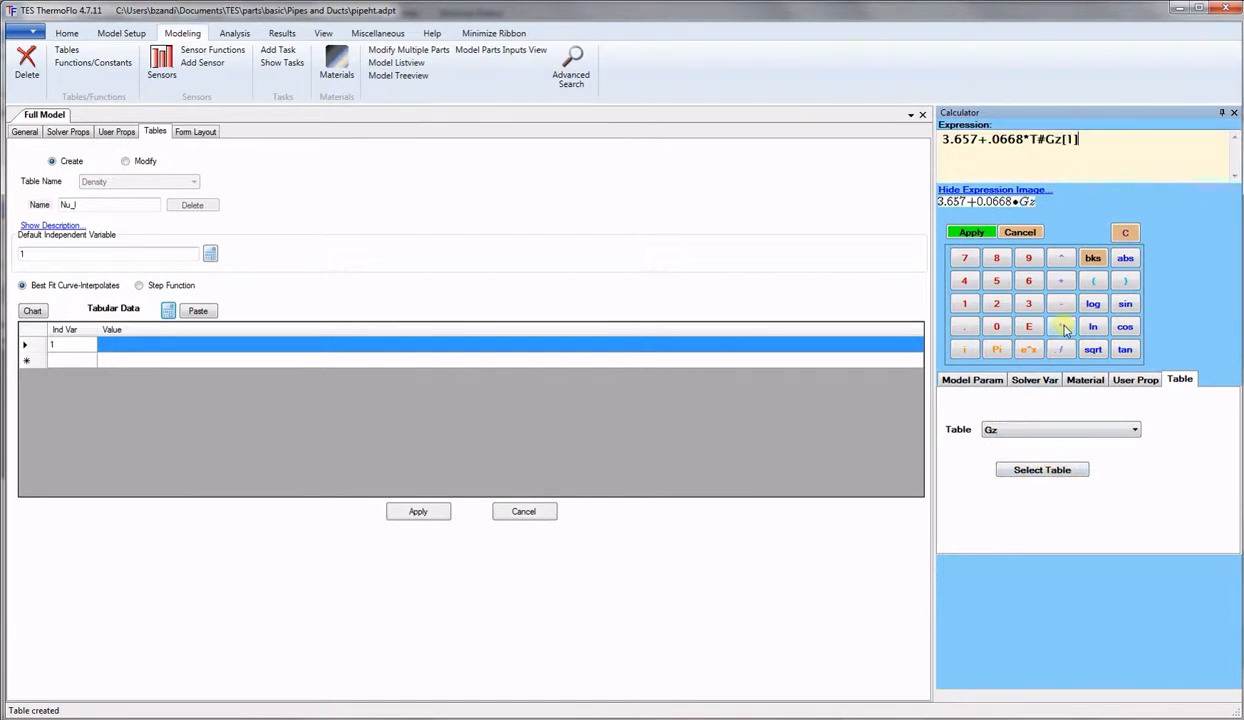
Complete it with ^0.333/(0.04+T#Gz[1]^(-0.666)) and apply it to the value.
{"action": "left_click", "coordinate": [1061, 259]}
{"action": "type", "text": "0"}
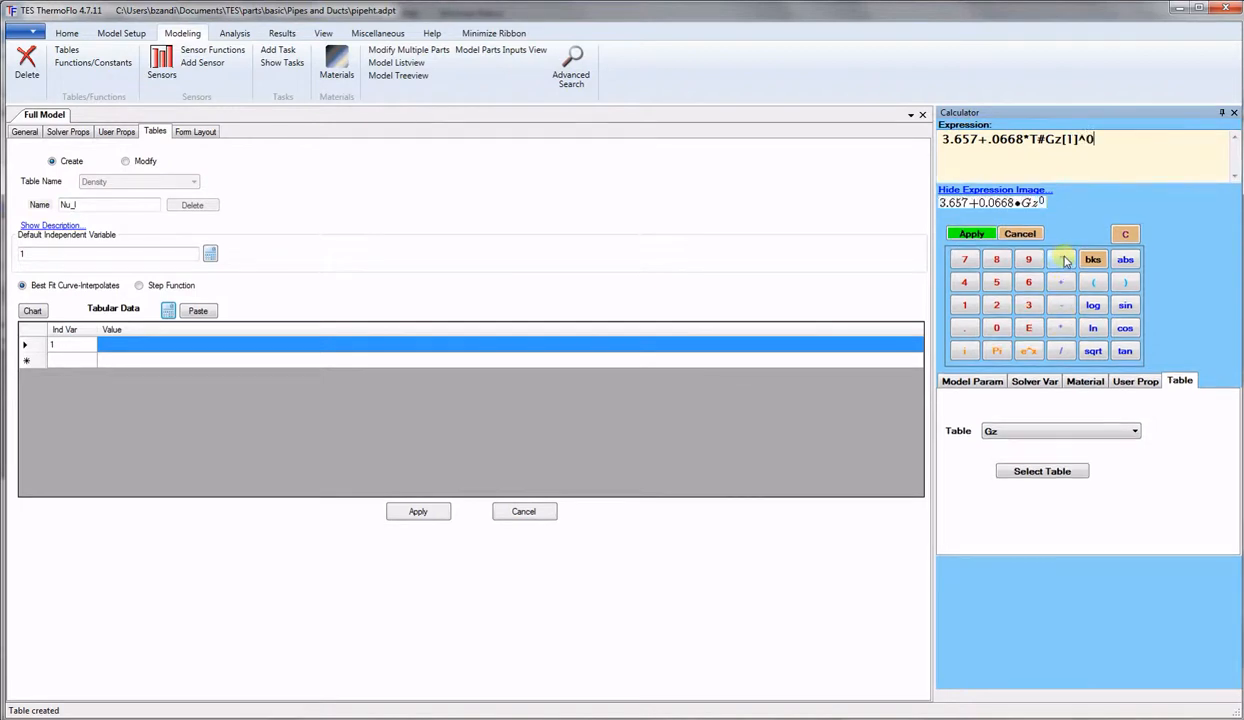
{"action": "type", "text": ".333"}
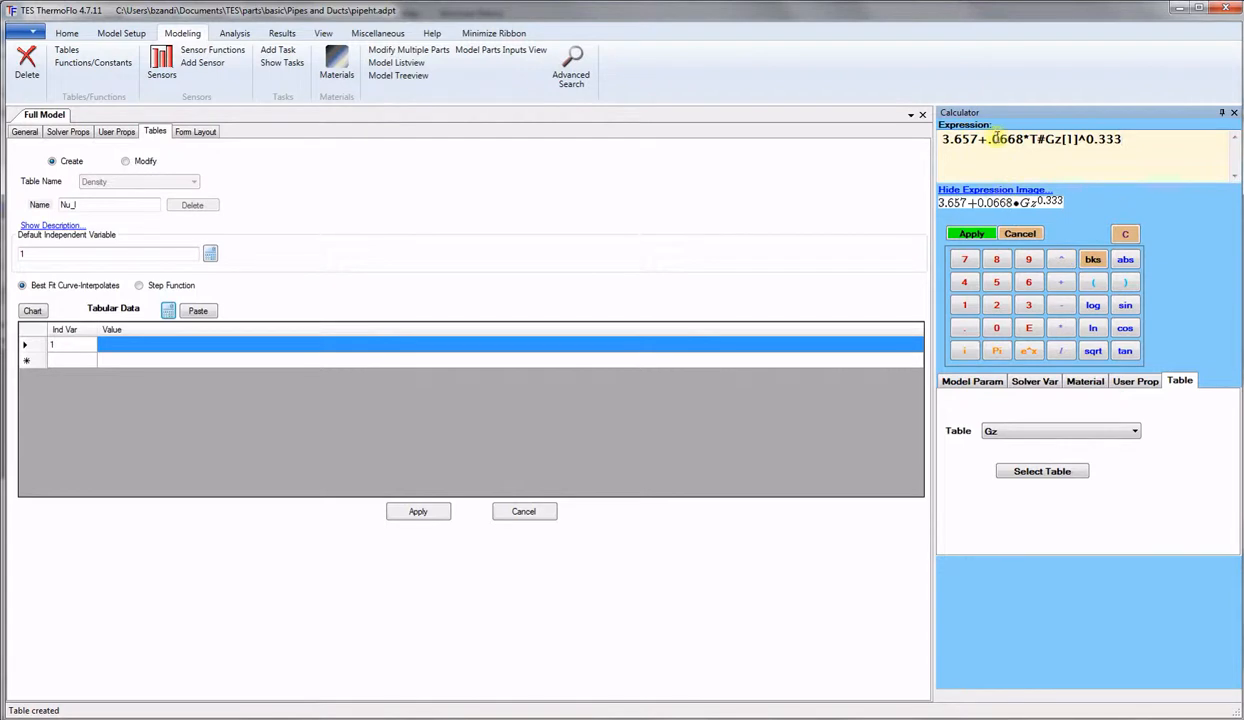
{"action": "type", "text": "/("}
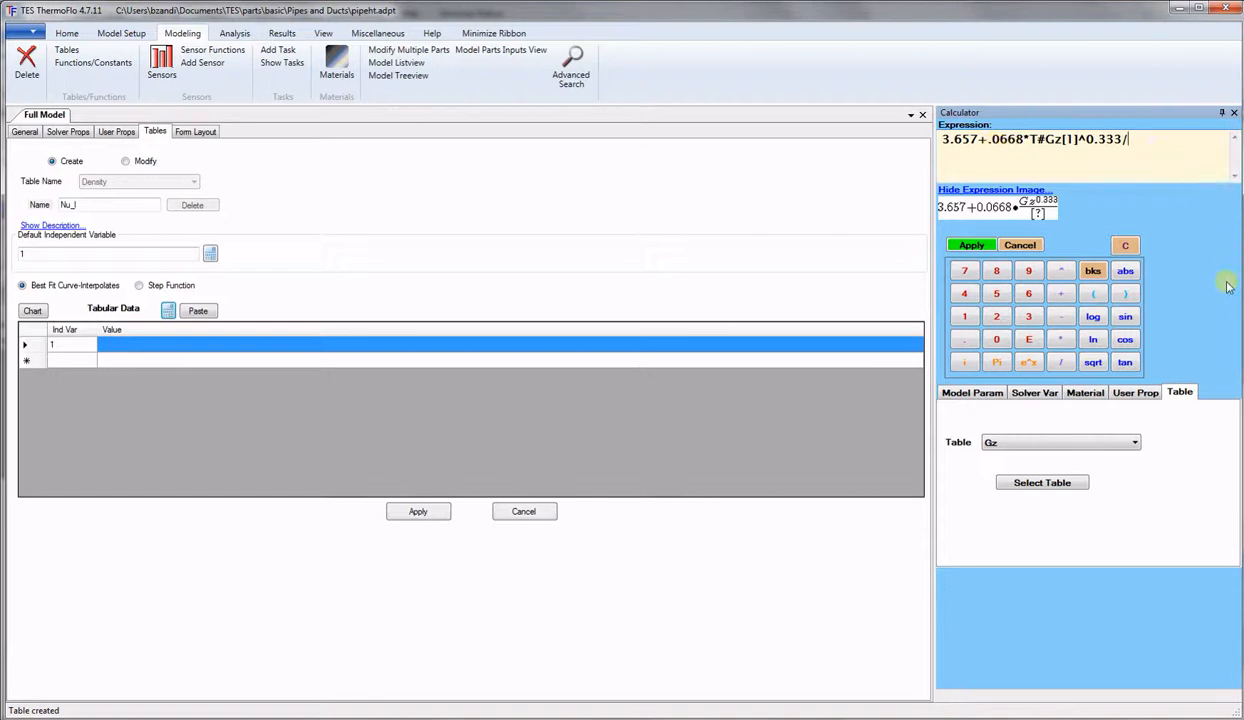
{"action": "left_click", "coordinate": [1095, 294]}
{"action": "type", "text": "0.04)"}
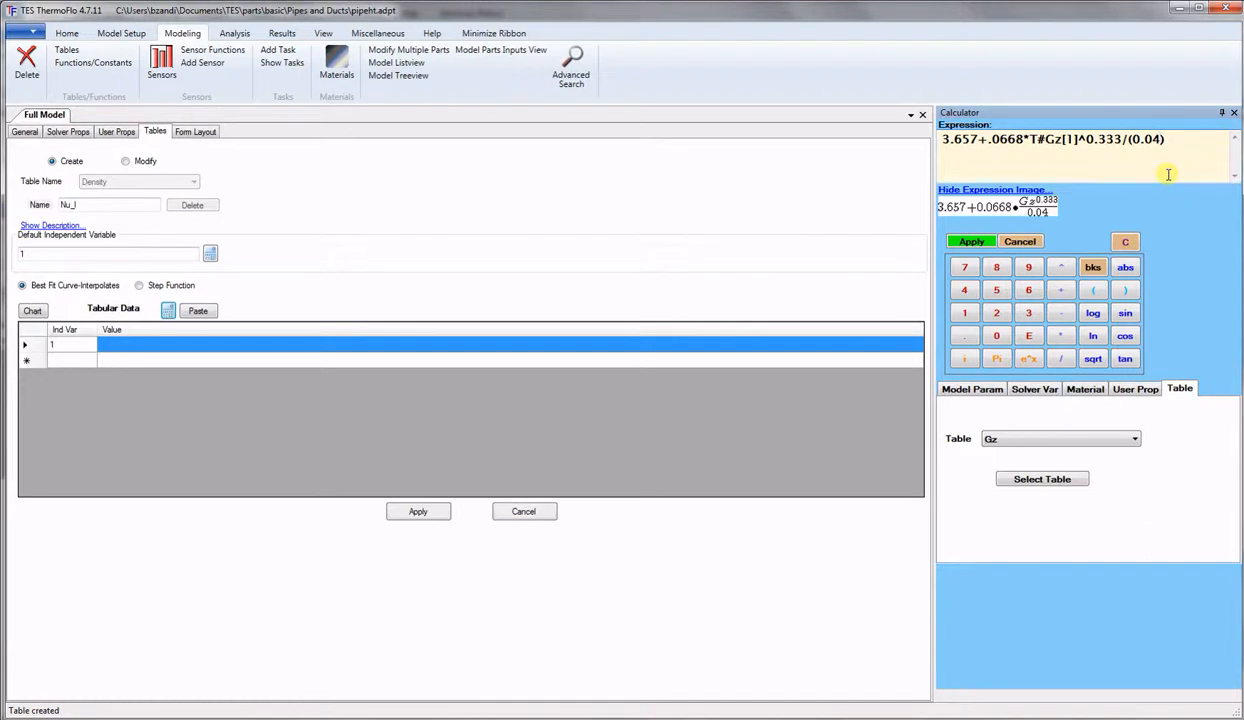
{"action": "type", "text": "+"}
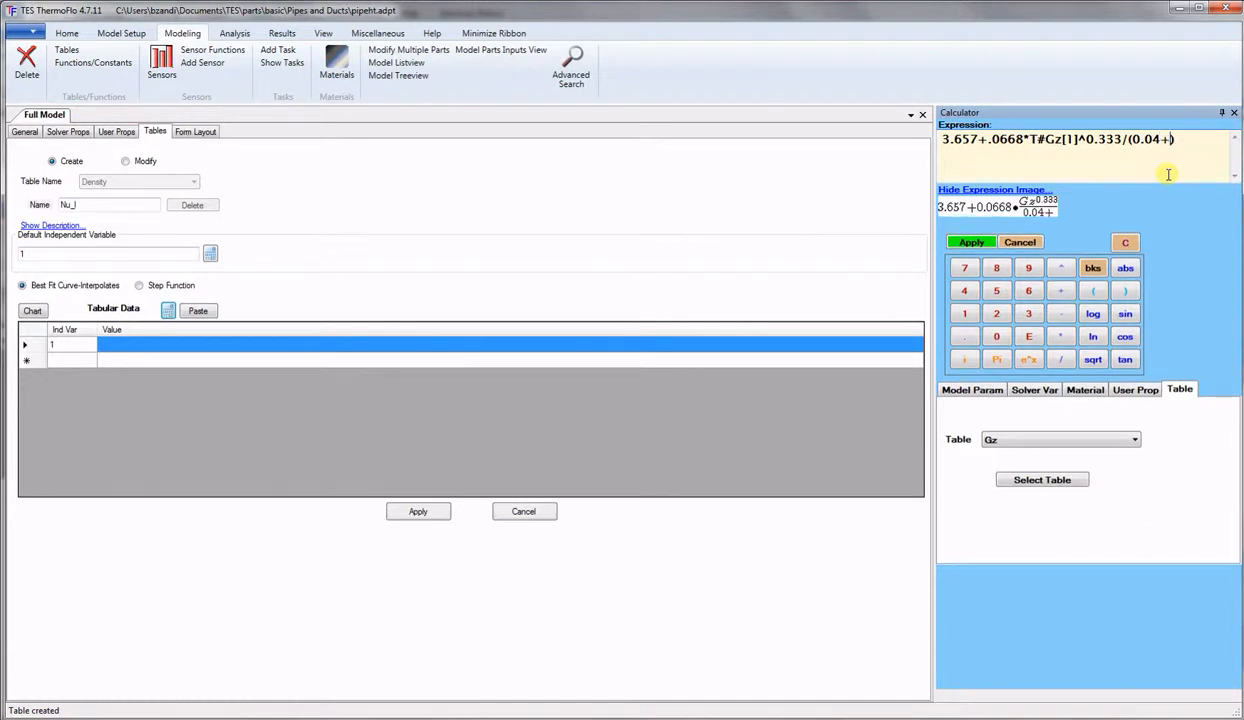
{"action": "left_click", "coordinate": [1043, 480]}
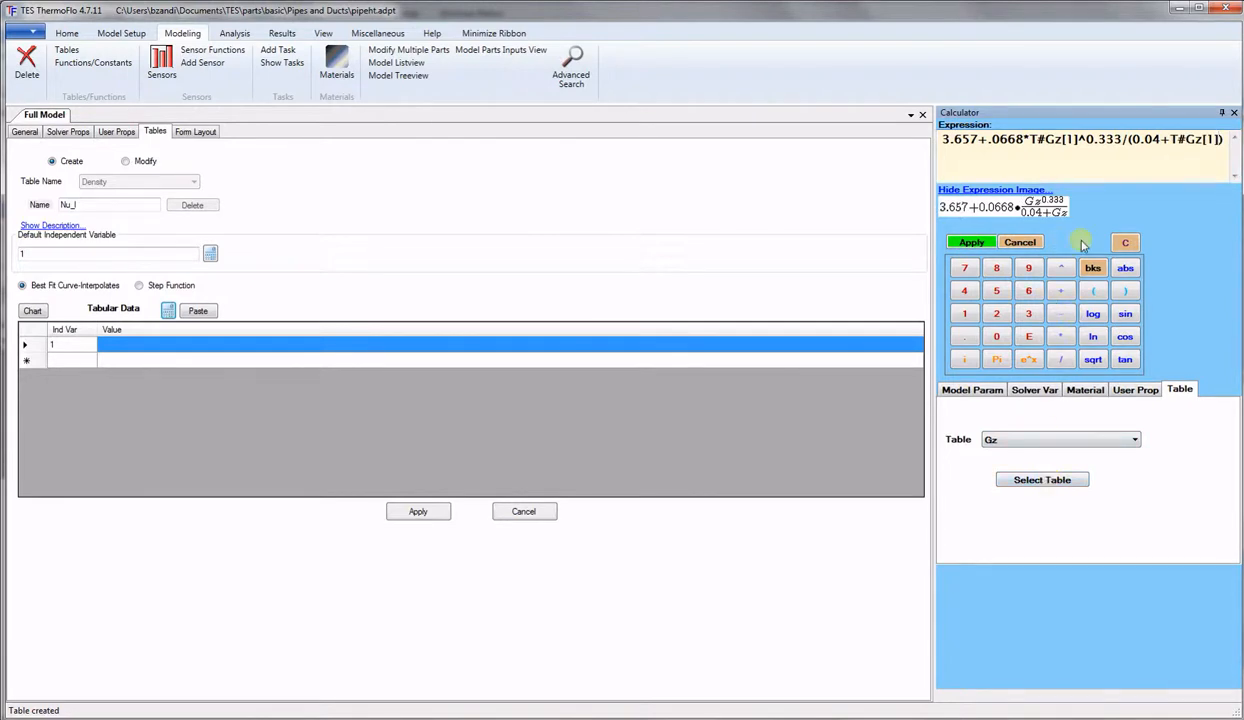
{"action": "left_click", "coordinate": [1060, 268]}
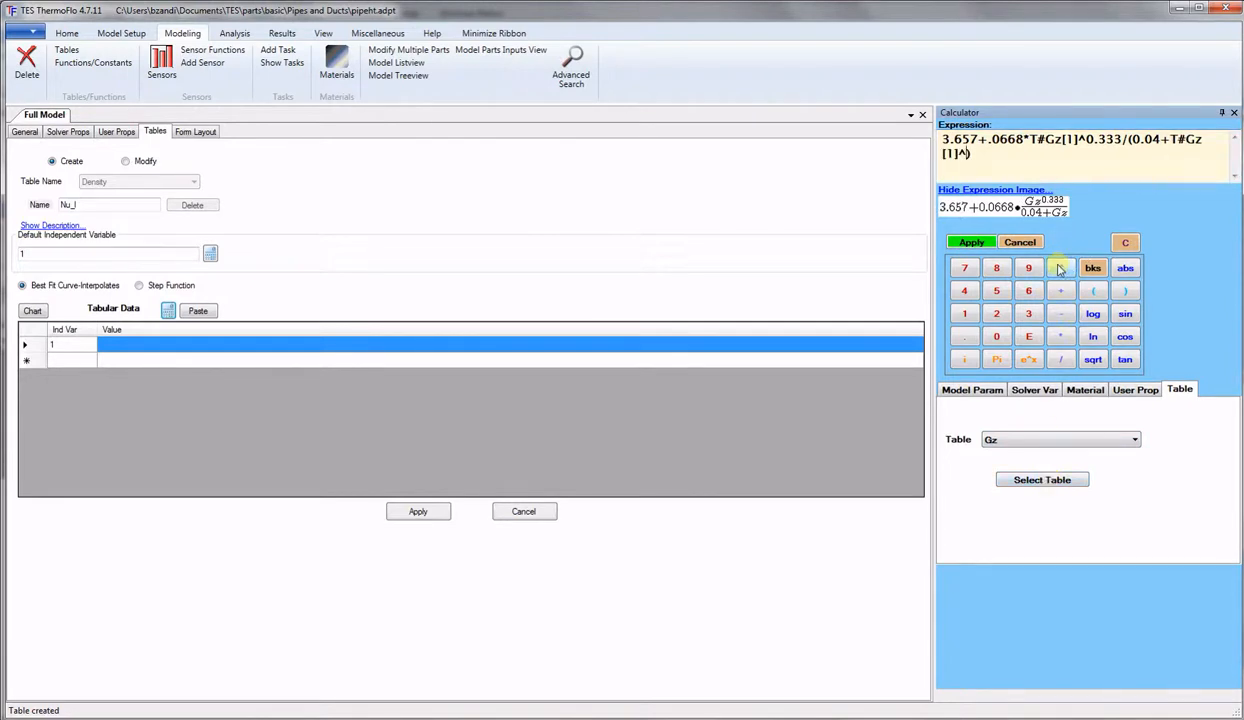
{"action": "type", "text": "-"}
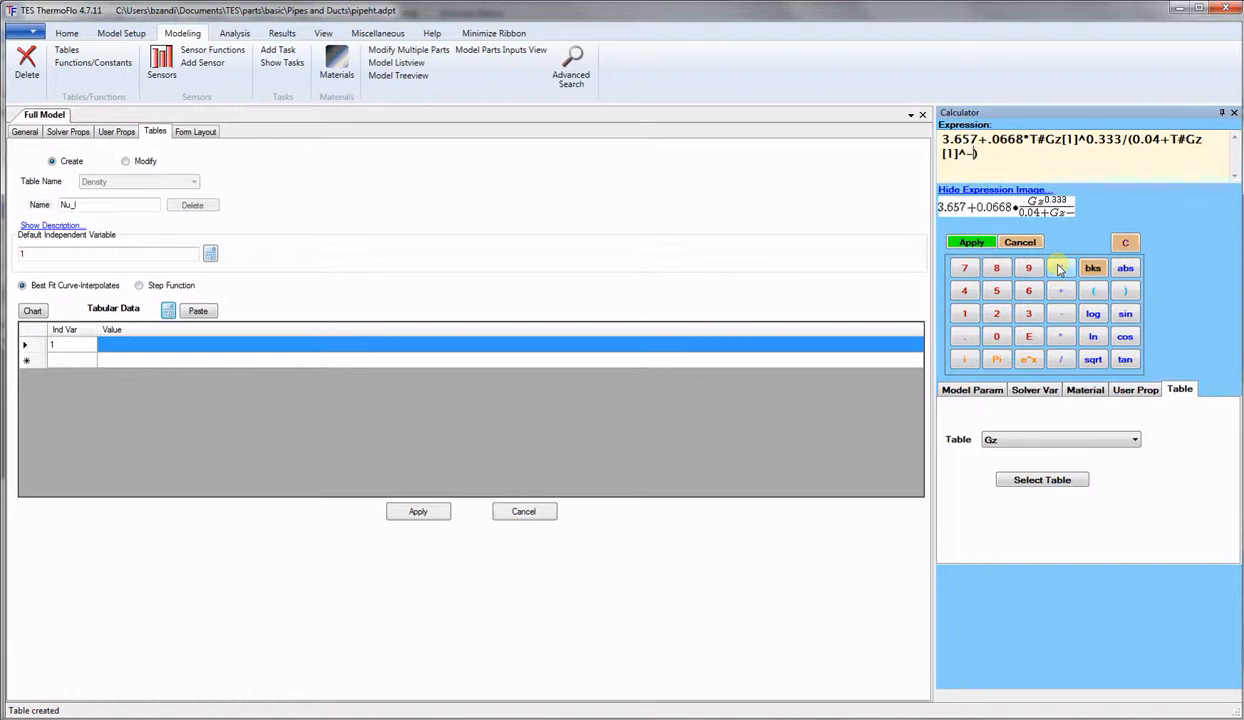
{"action": "type", "text": "0.66"}
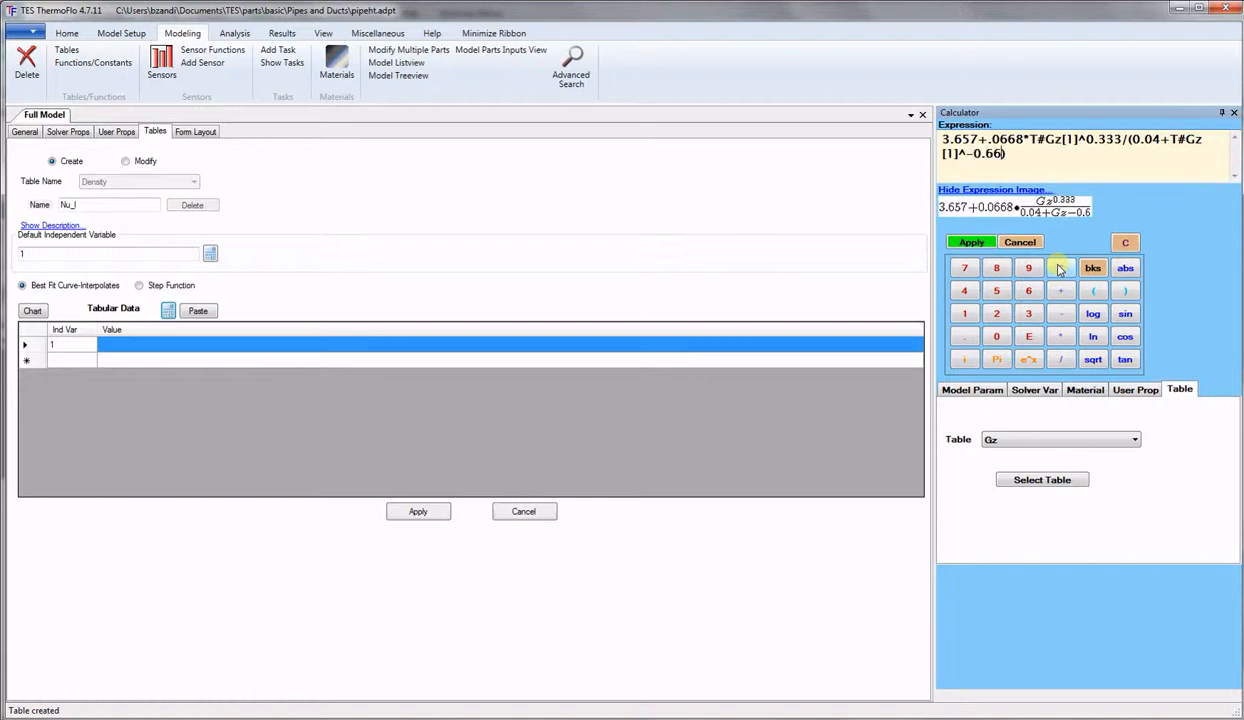
{"action": "type", "text": "6"}
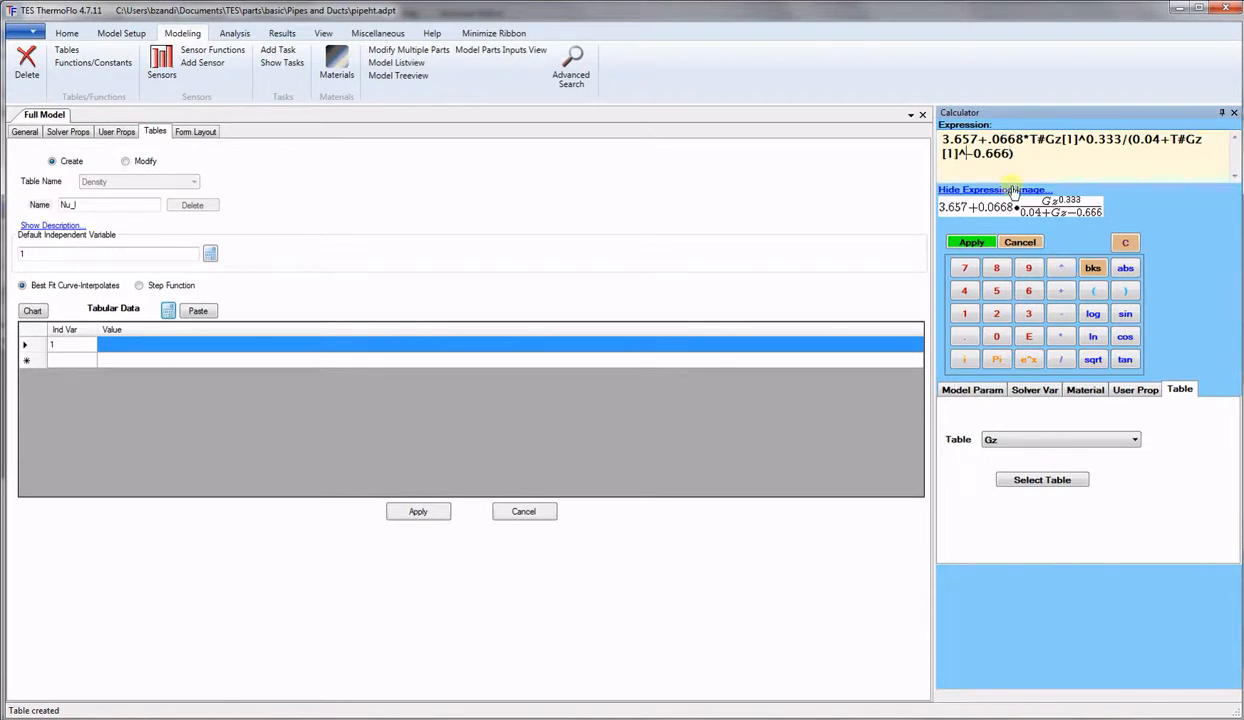
{"action": "type", "text": "("}
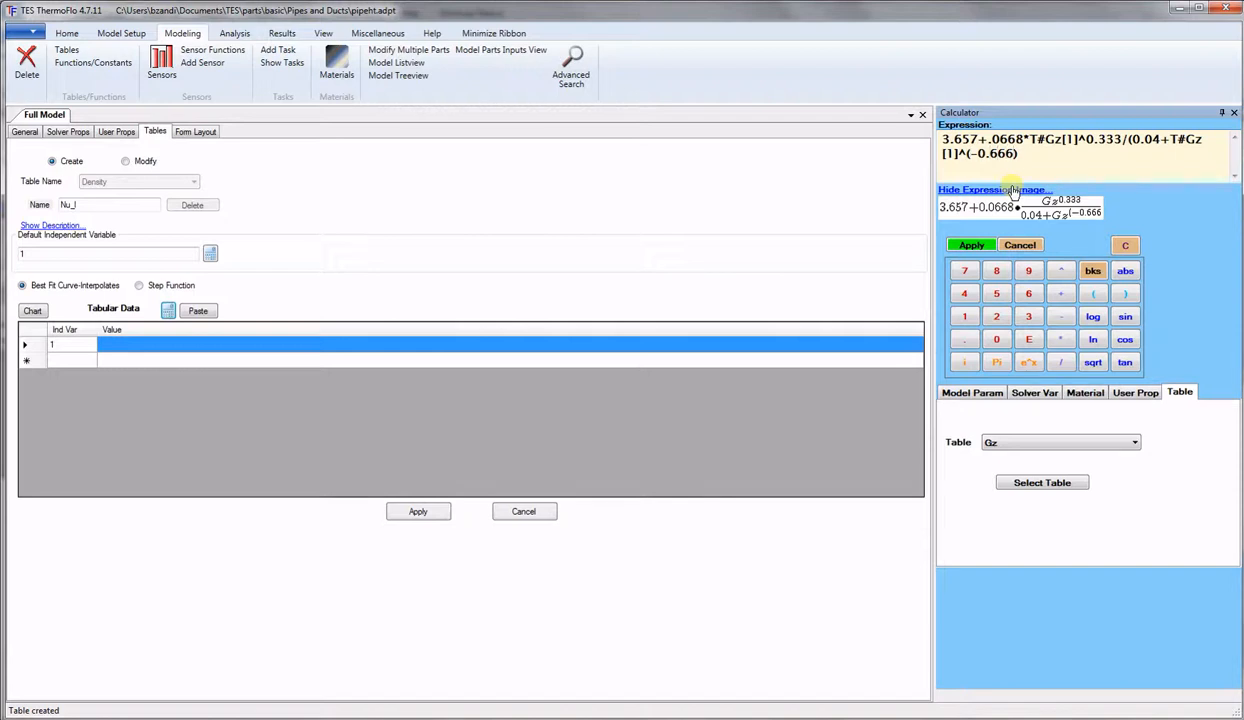
{"action": "type", "text": ")"}
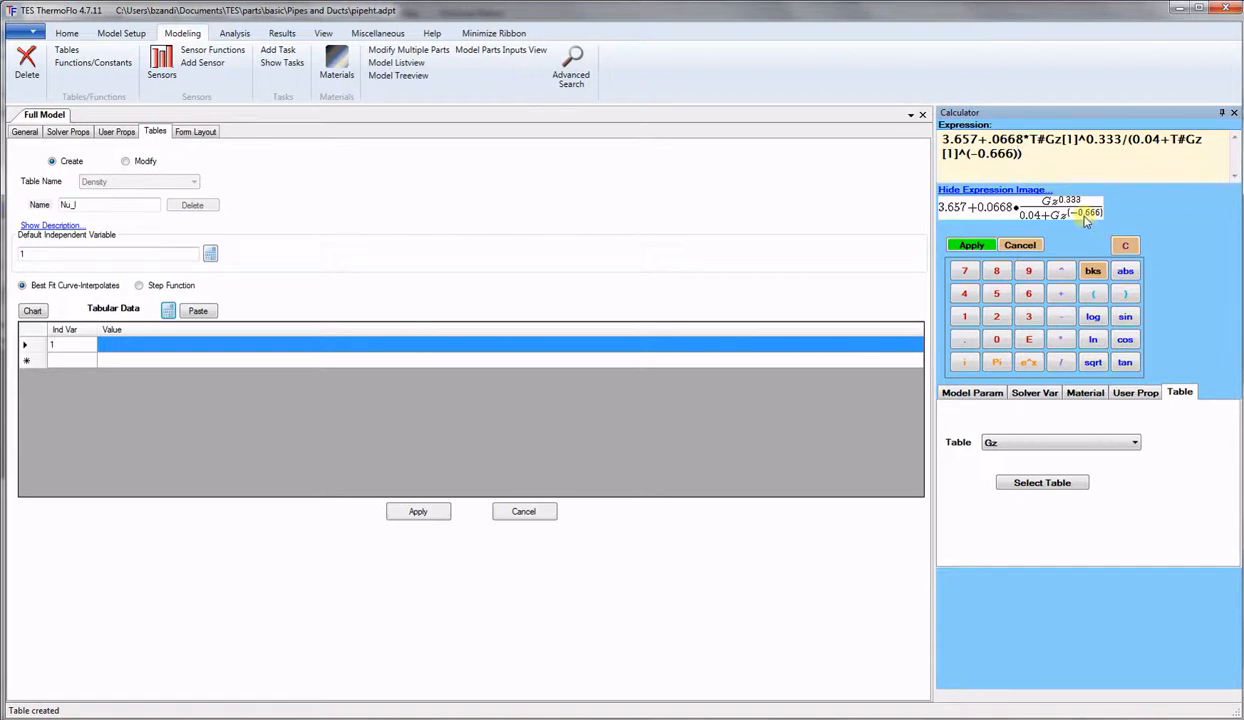
{"action": "left_click", "coordinate": [971, 245]}
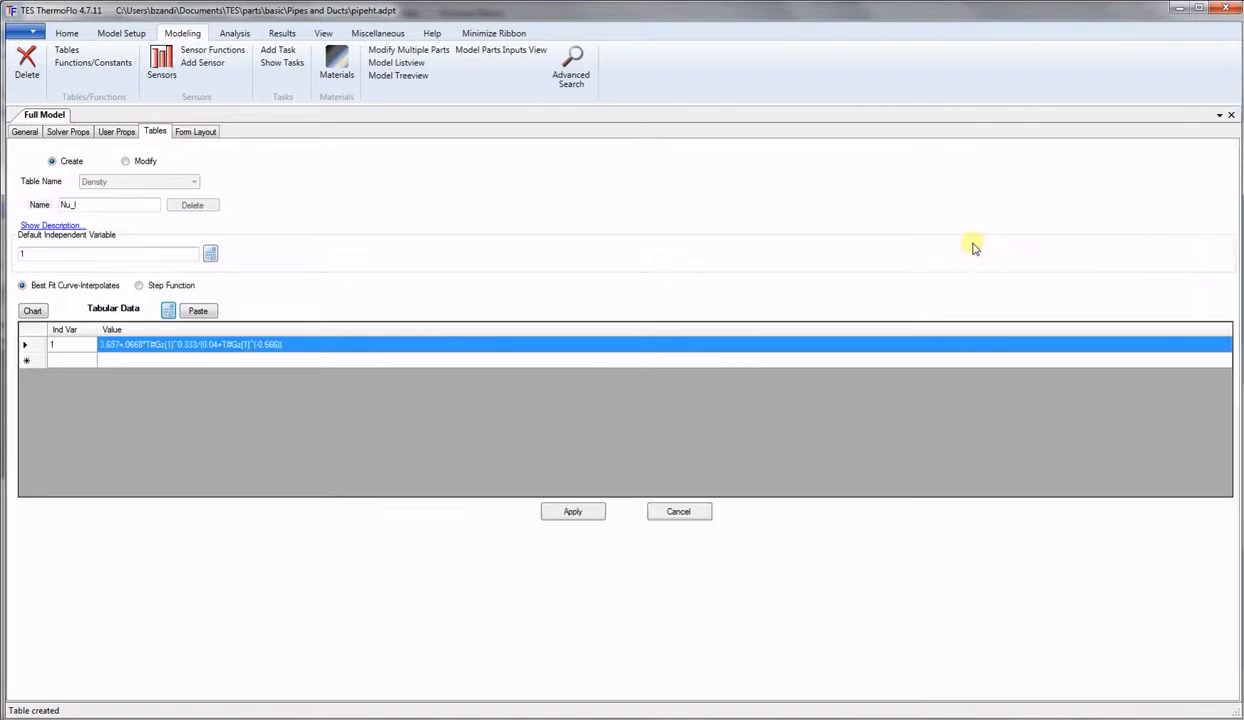
Save Nu_l, rename the table Nu_t, and delete its old value formula.
{"action": "left_click", "coordinate": [572, 512]}
{"action": "left_click", "coordinate": [75, 203]}
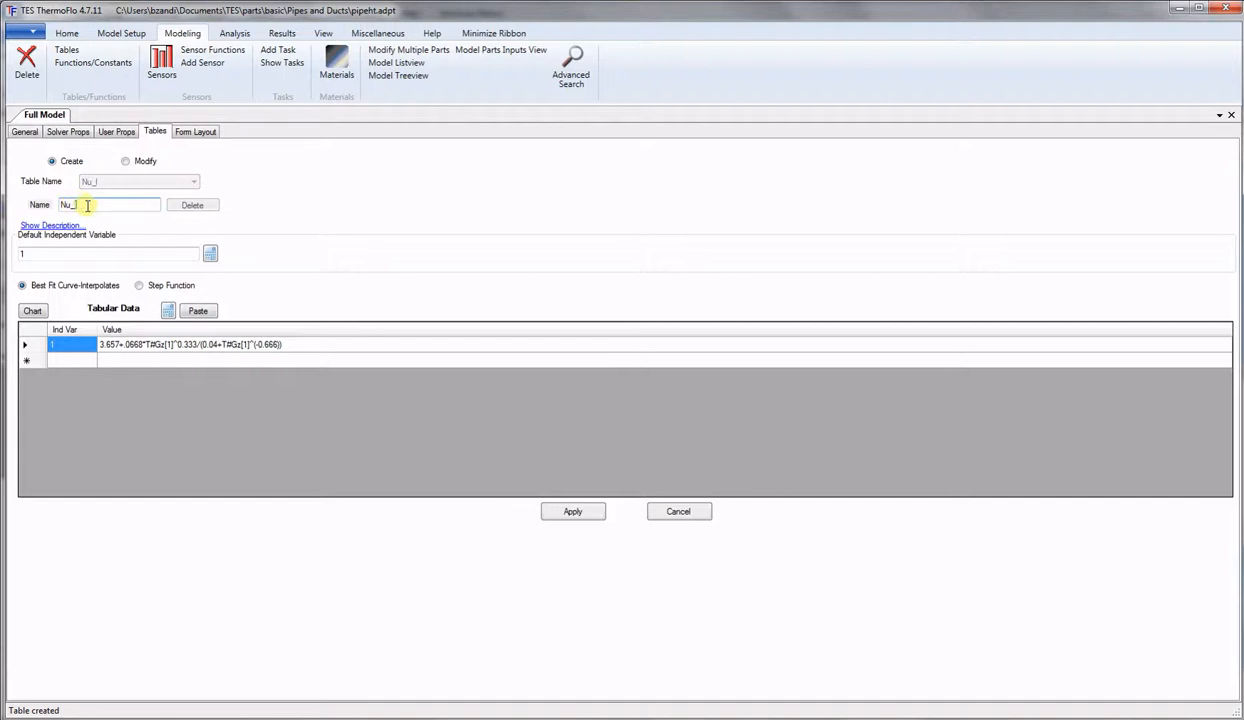
{"action": "key", "text": "BackSpace"}
{"action": "type", "text": "t"}
{"action": "left_click", "coordinate": [150, 345]}
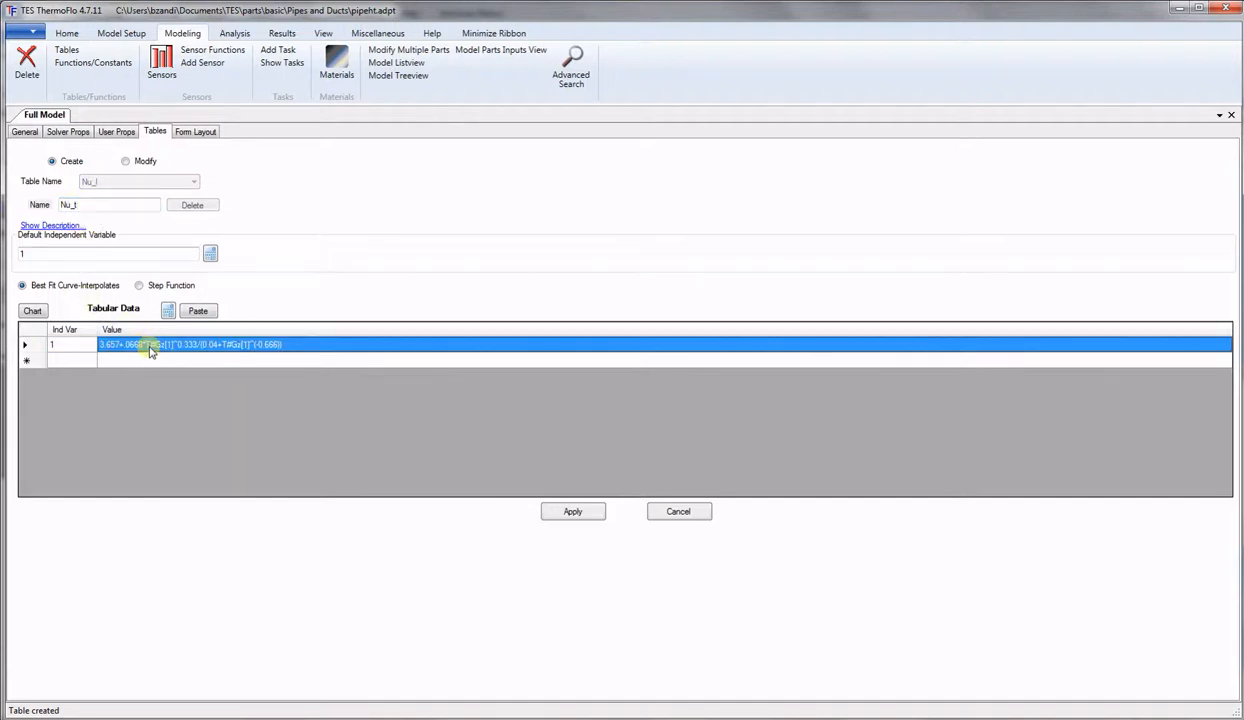
{"action": "left_click", "coordinate": [150, 345]}
{"action": "key", "text": "Delete"}
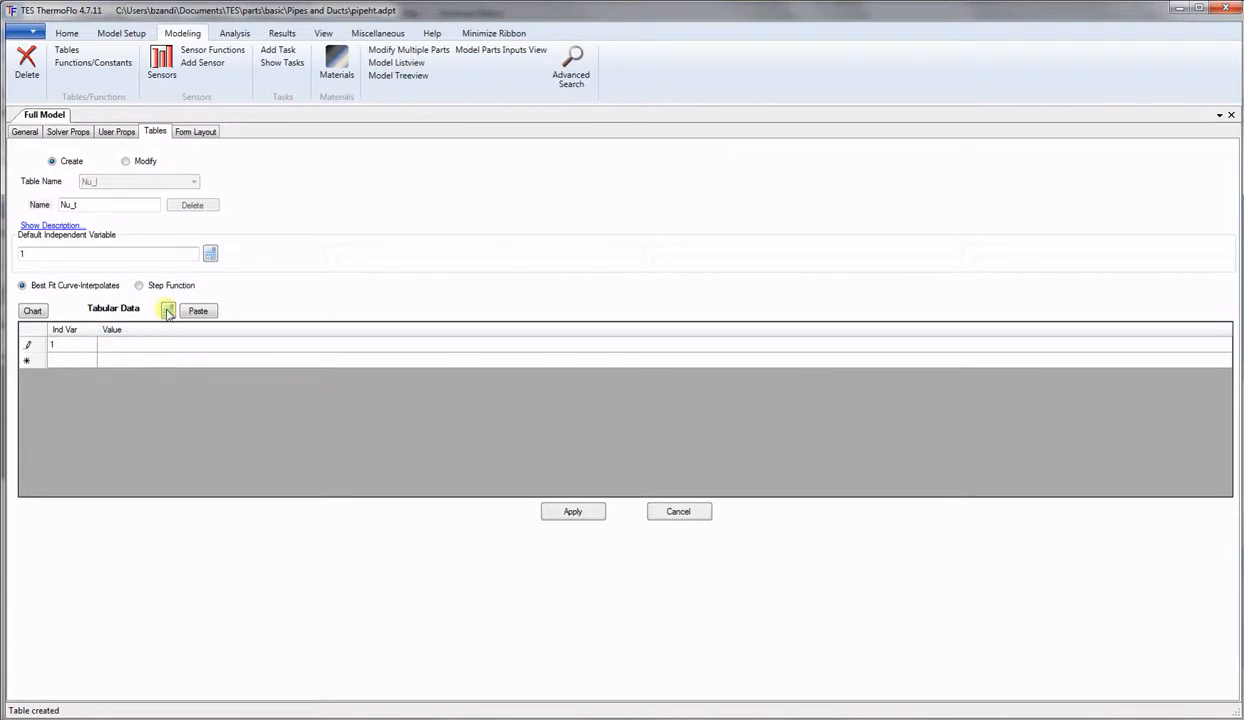
Begin the Nu_t expression as (T#fric[1]/8)*( in the calculator.
{"action": "left_click", "coordinate": [167, 310]}
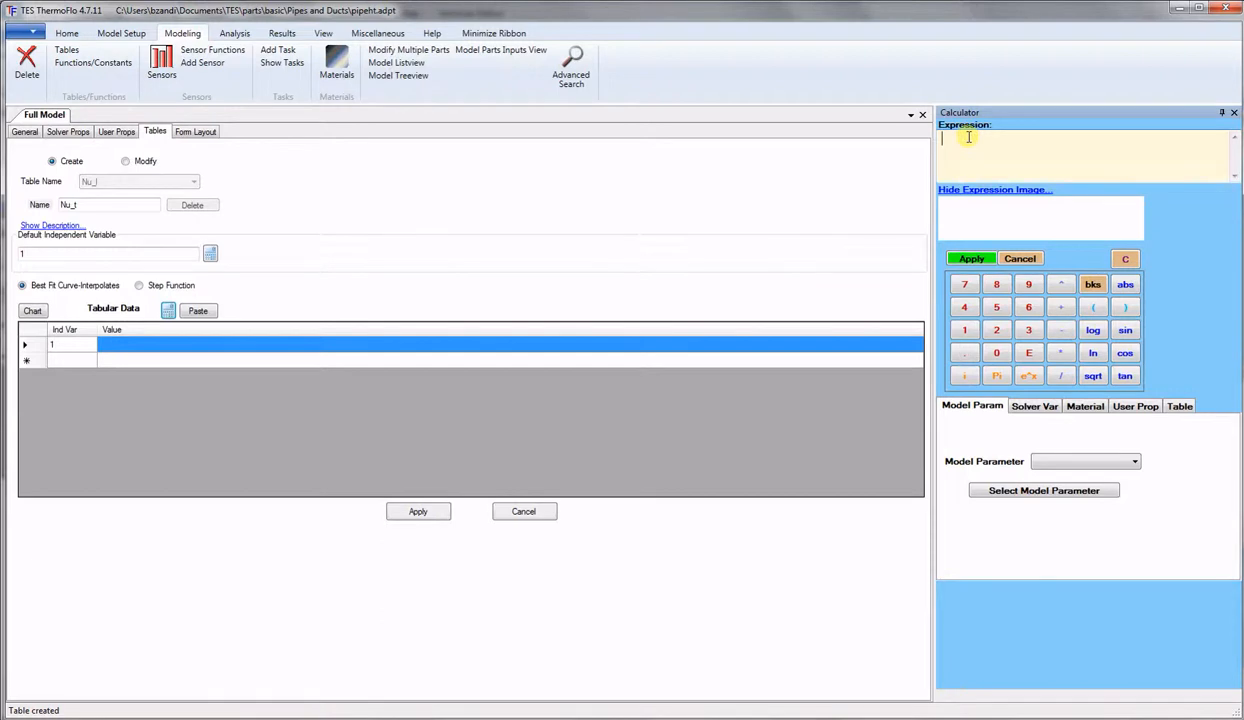
{"action": "type", "text": "("}
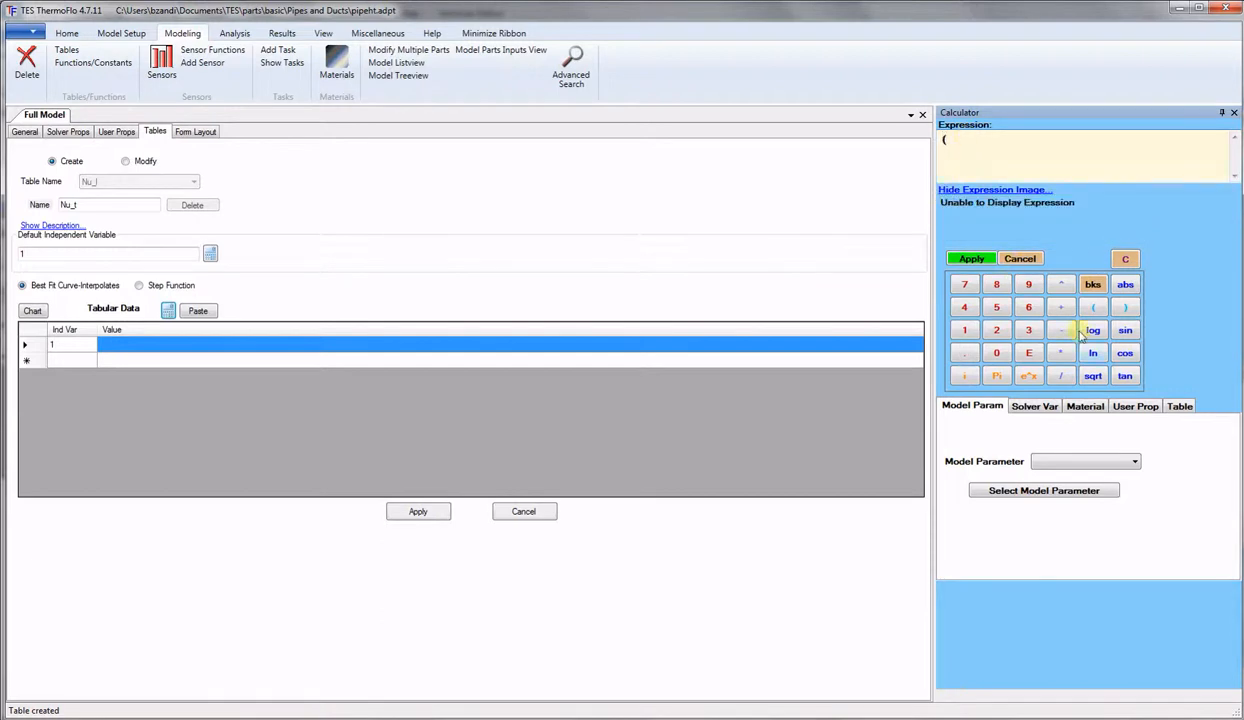
{"action": "left_click", "coordinate": [1180, 407]}
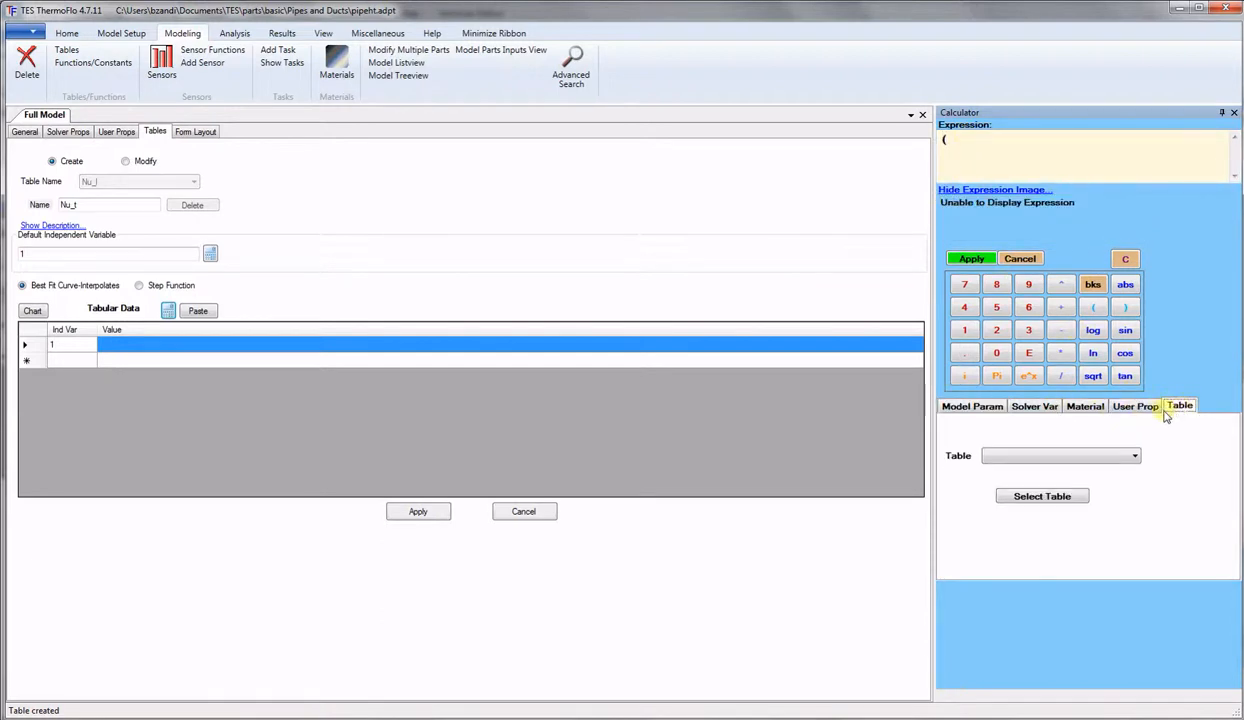
{"action": "left_click", "coordinate": [1100, 455]}
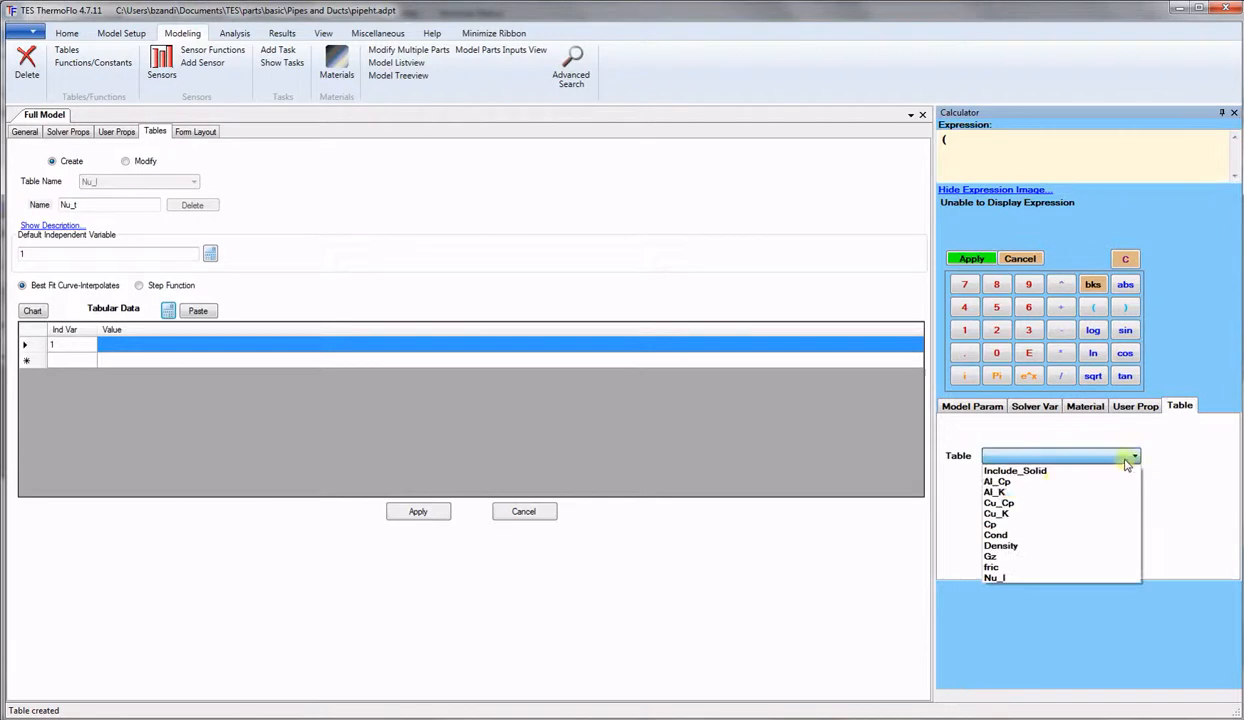
{"action": "left_click", "coordinate": [1020, 566]}
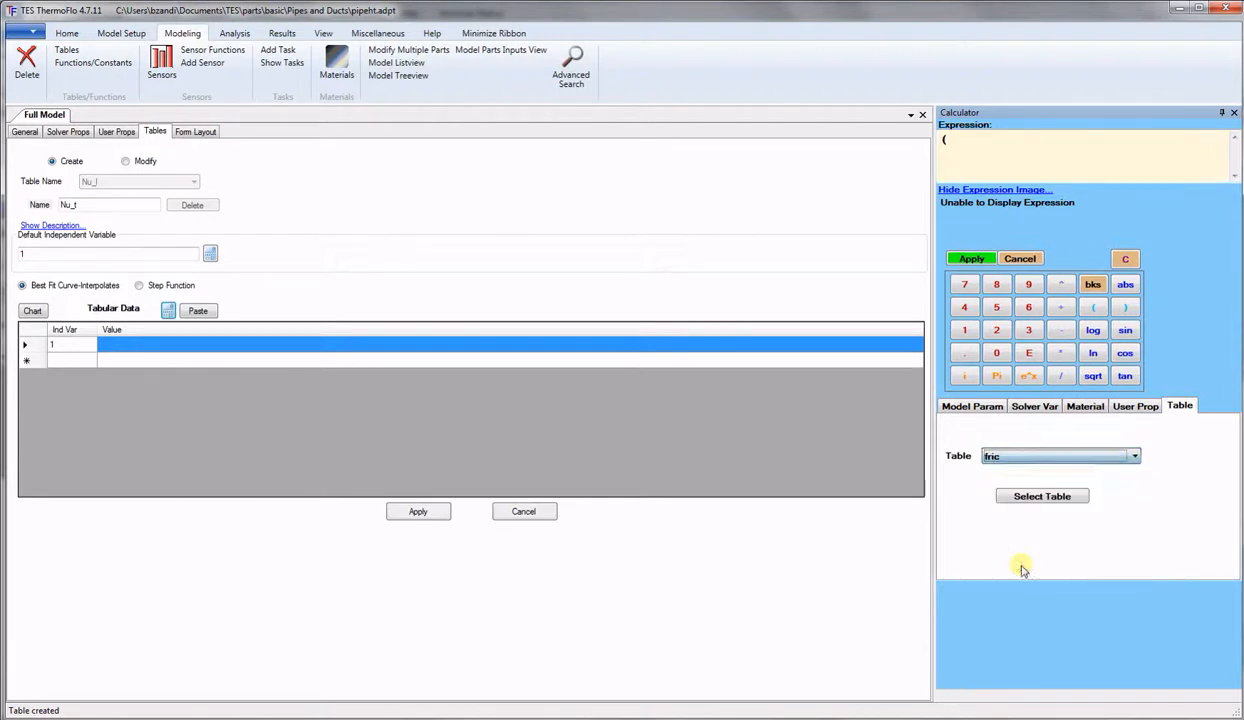
{"action": "left_click", "coordinate": [1058, 497]}
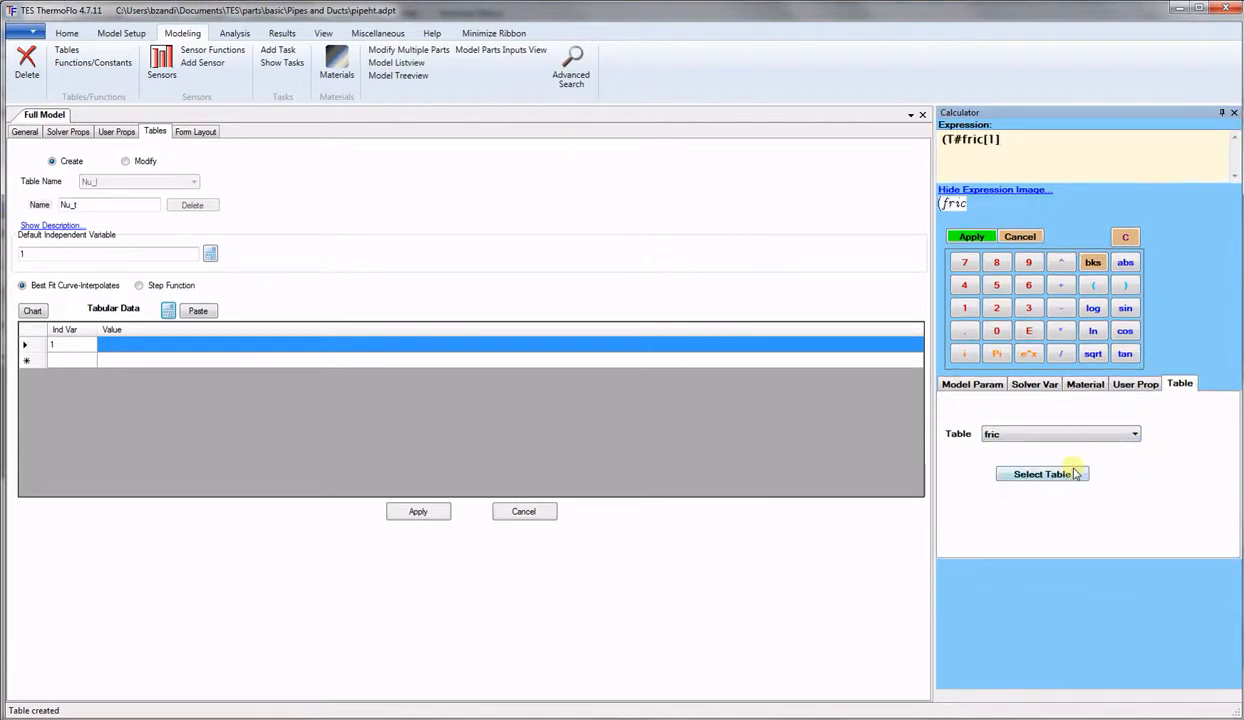
{"action": "left_click", "coordinate": [1063, 356]}
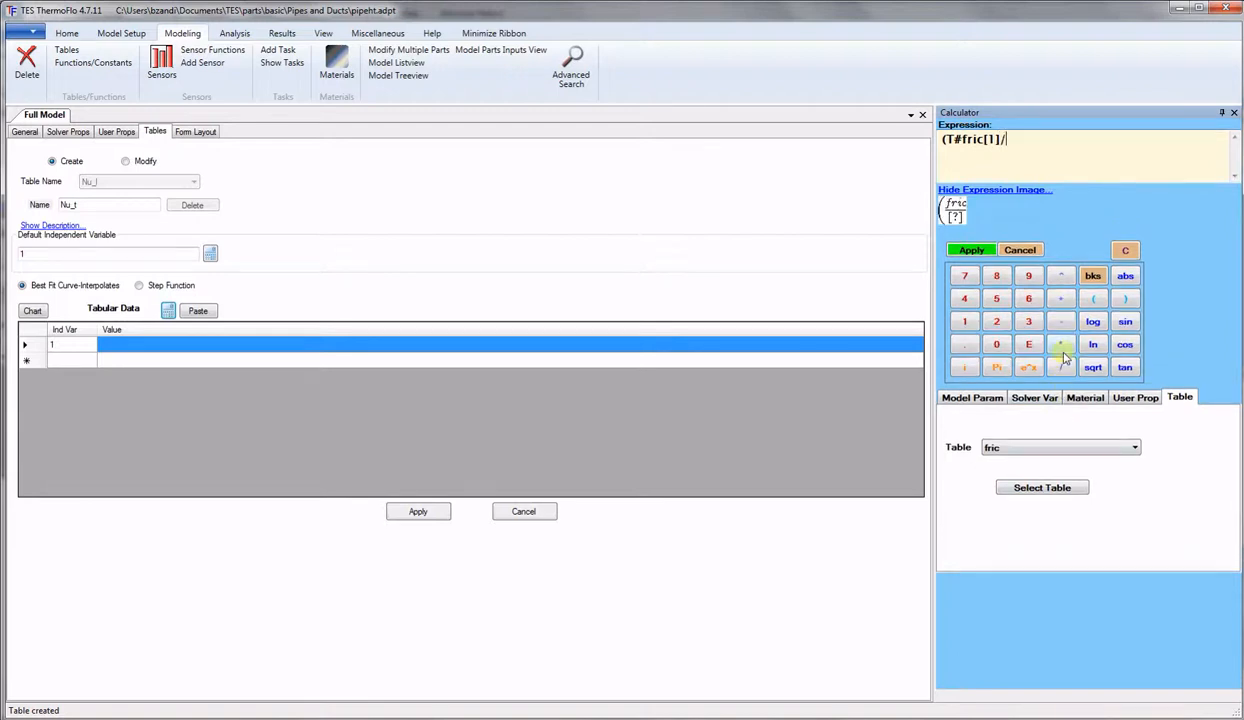
{"action": "type", "text": "8)"}
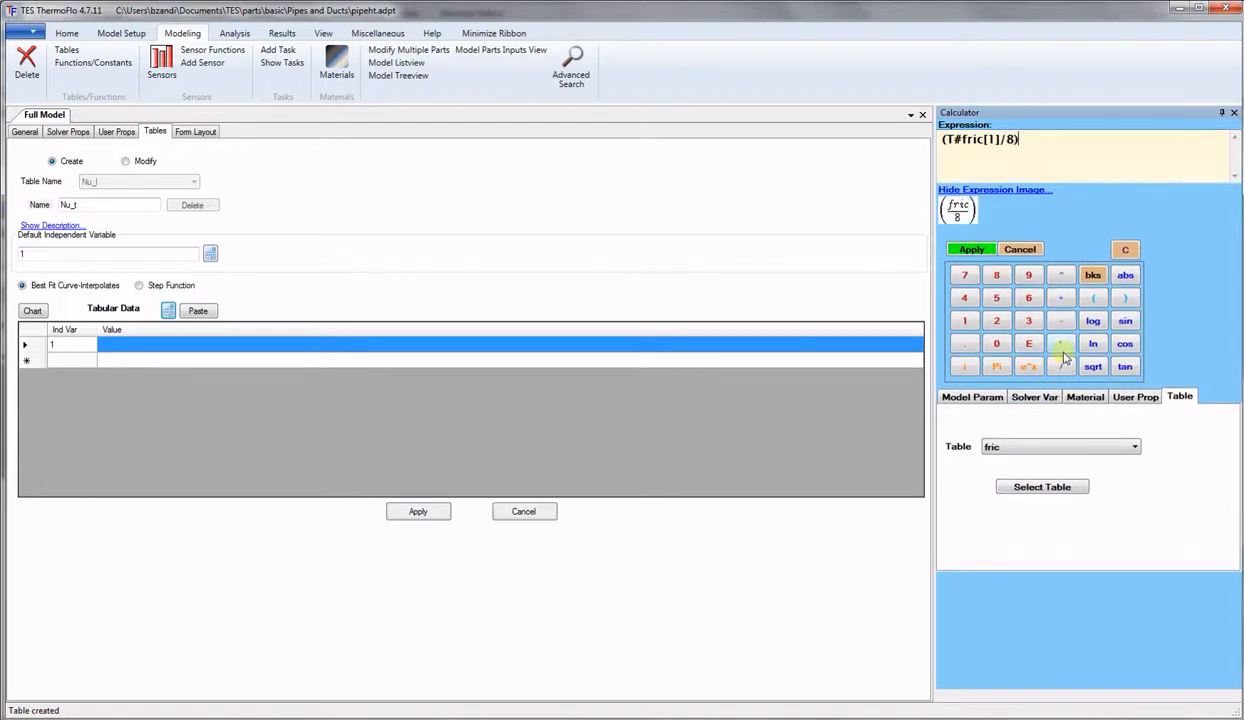
{"action": "type", "text": "*"}
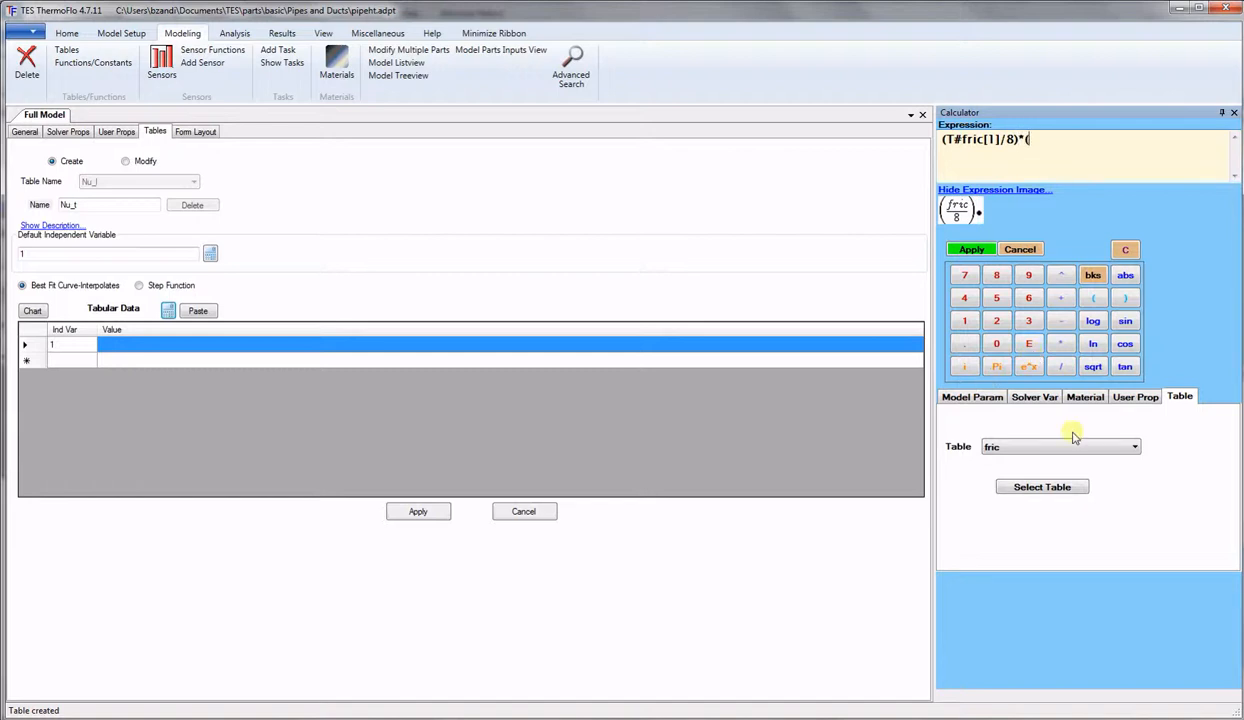
{"action": "left_click", "coordinate": [1032, 396]}
Add (mid-part Reynolds-1000)*Prandtl/(1+12.7* to the expression.
{"action": "left_click", "coordinate": [1040, 421]}
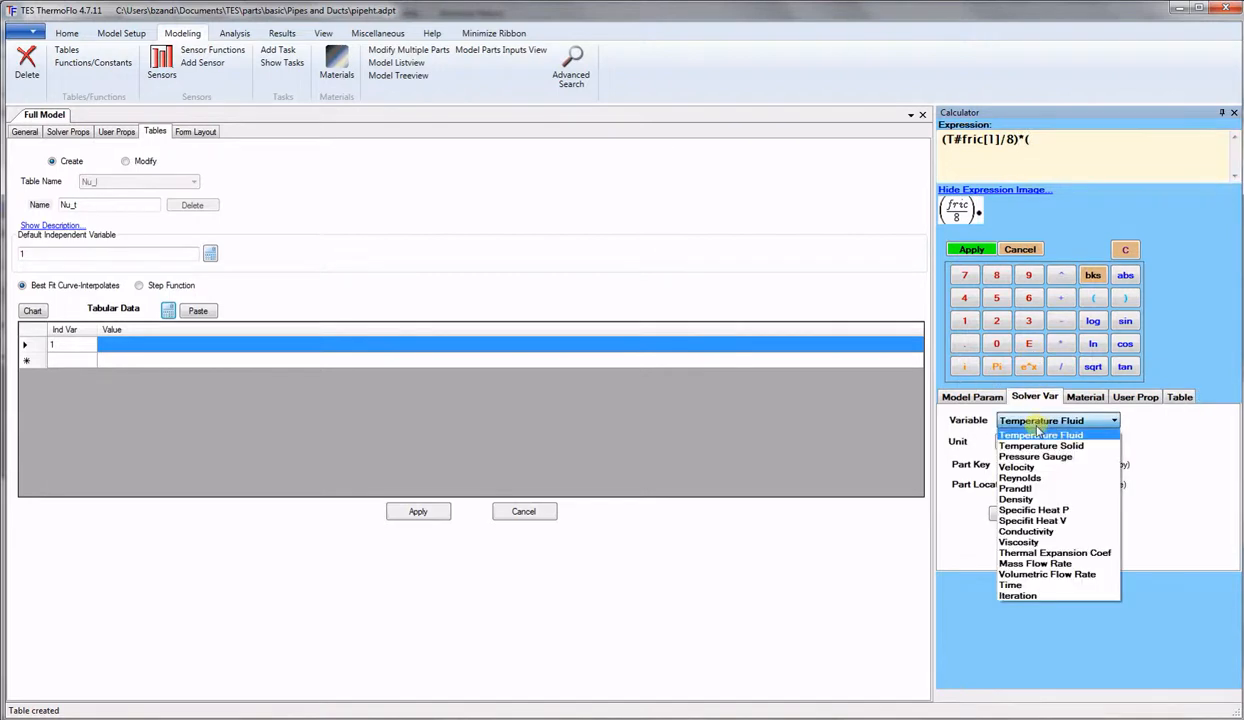
{"action": "left_click", "coordinate": [1018, 479]}
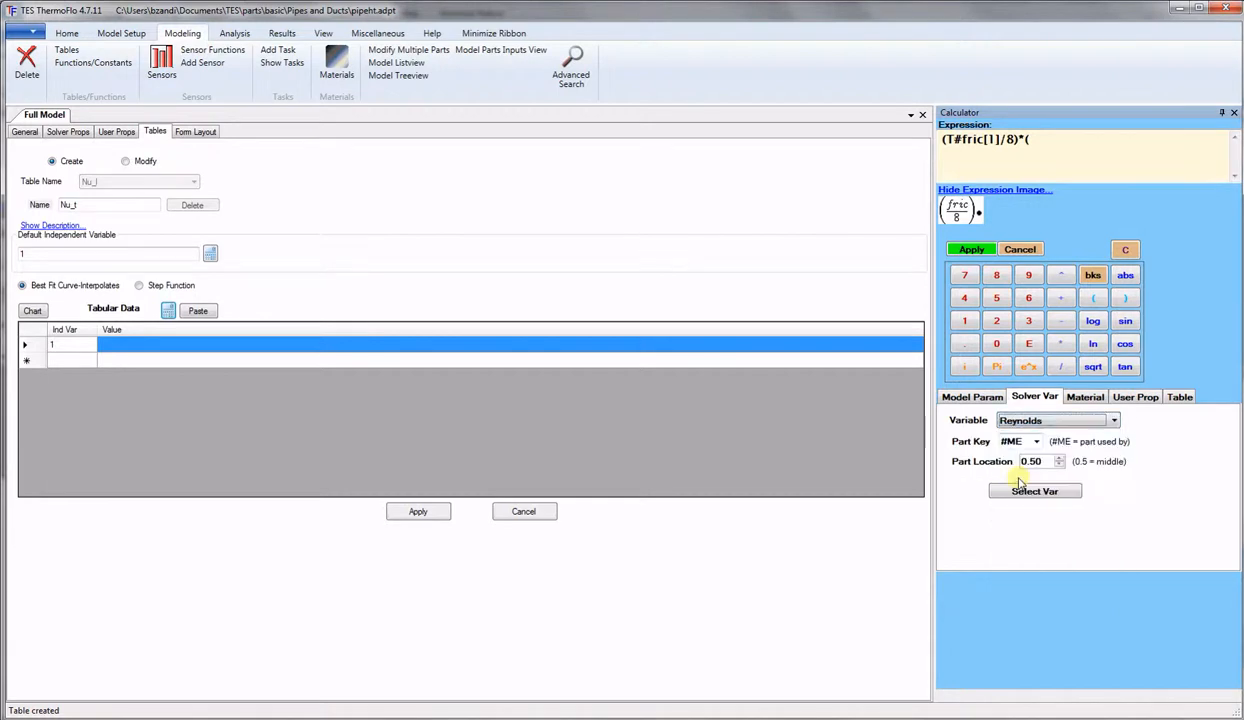
{"action": "left_click", "coordinate": [1025, 494]}
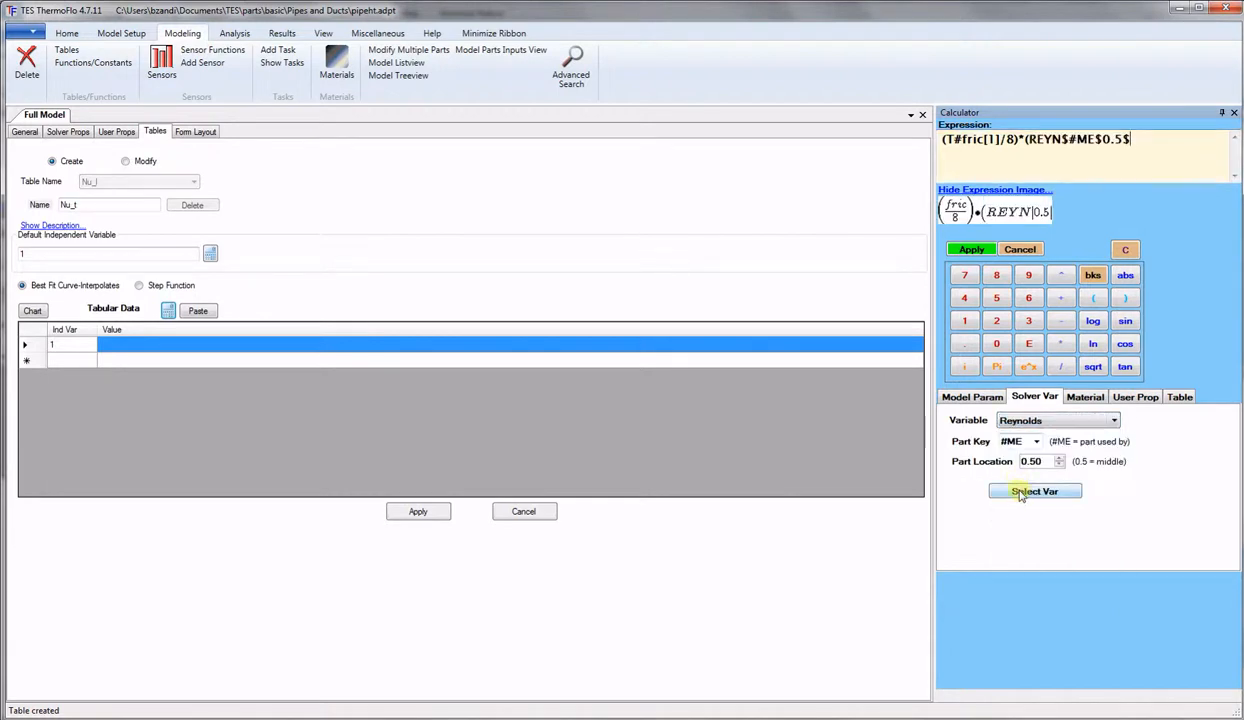
{"action": "type", "text": "-100"}
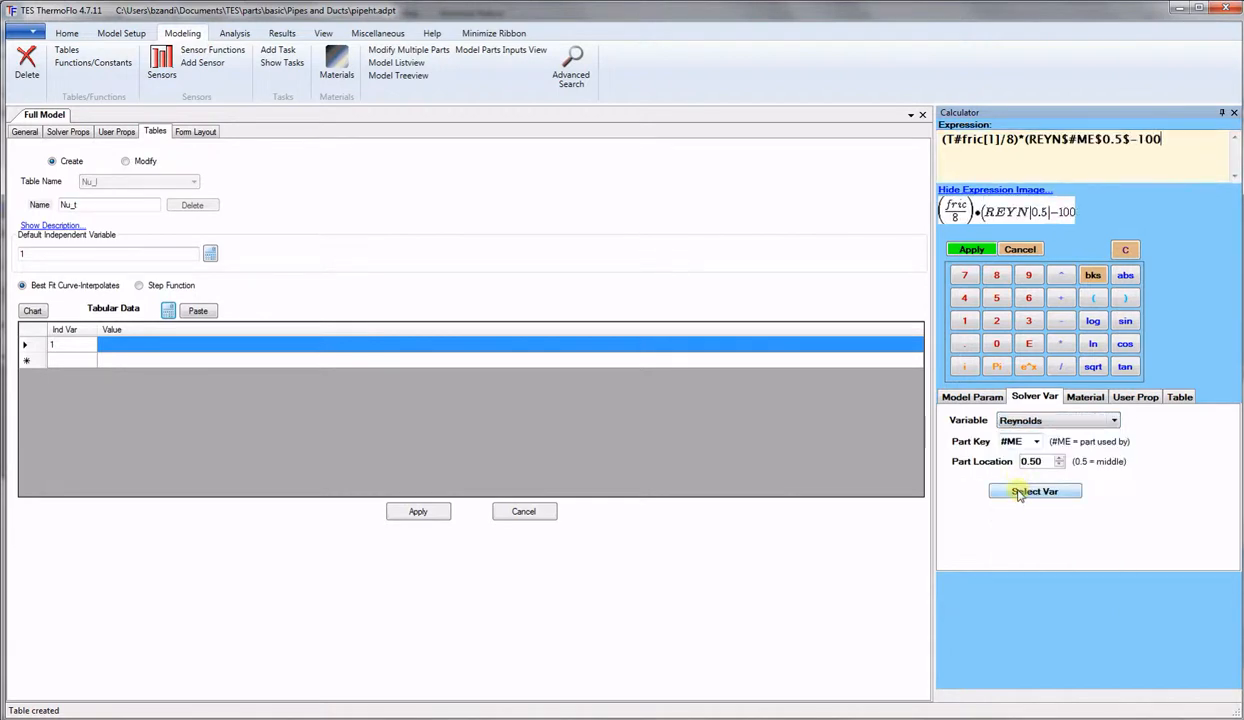
{"action": "type", "text": "0)"}
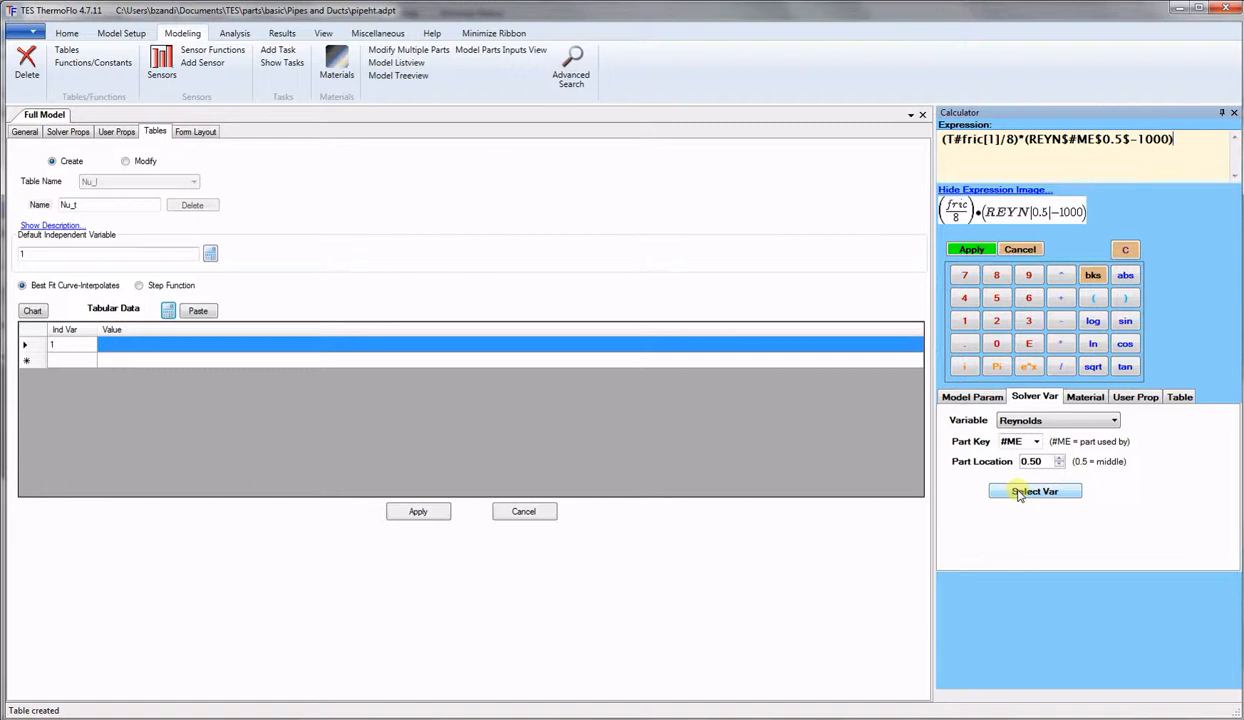
{"action": "type", "text": "*"}
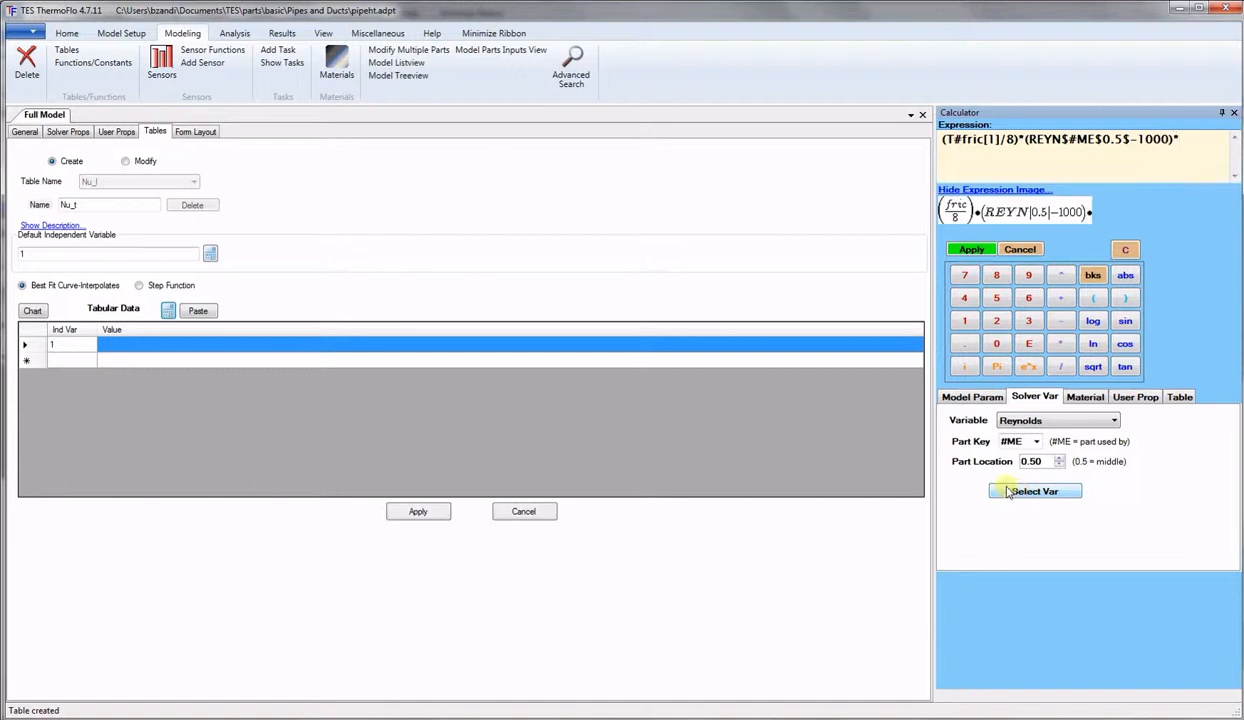
{"action": "left_click", "coordinate": [1055, 421]}
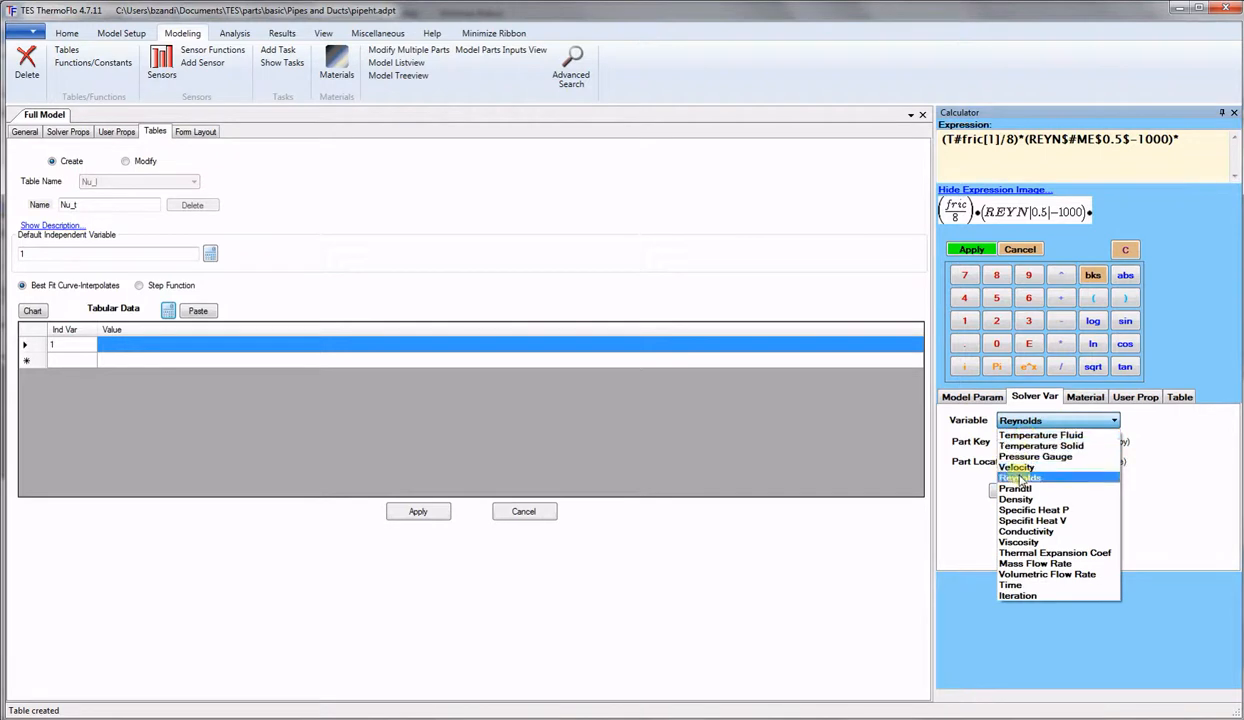
{"action": "left_click", "coordinate": [1022, 489]}
{"action": "left_click", "coordinate": [1020, 491]}
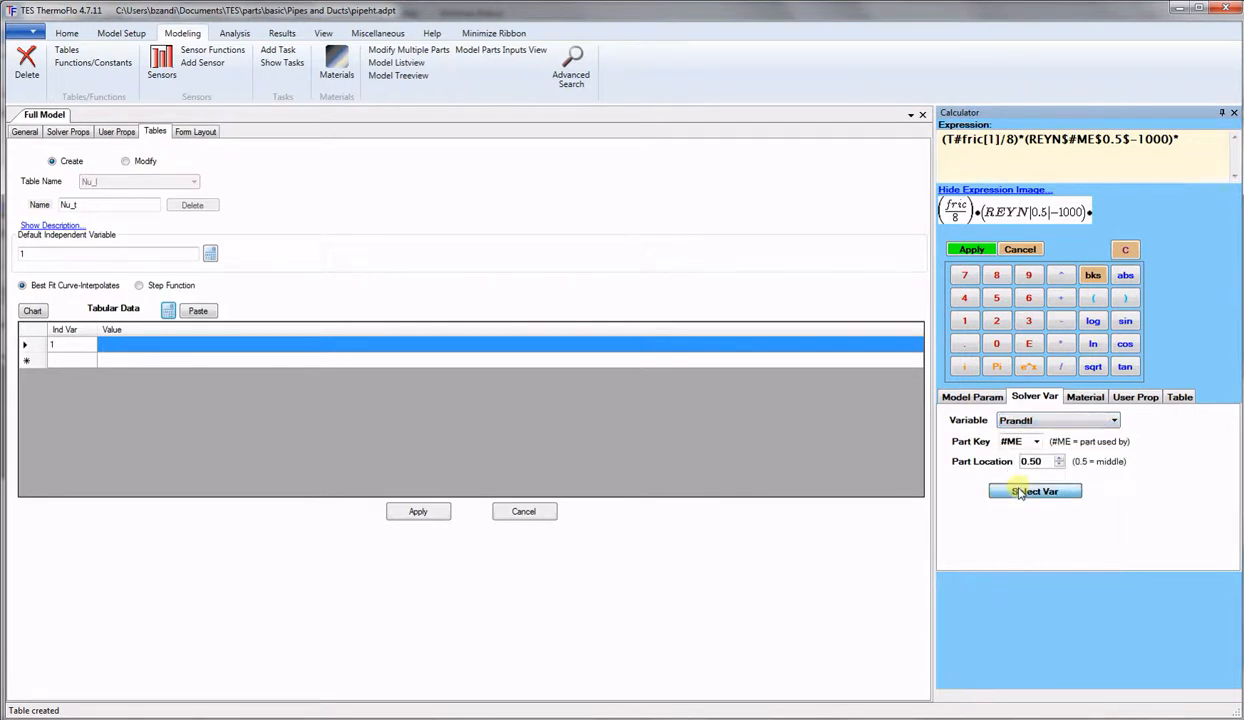
{"action": "type", "text": "/"}
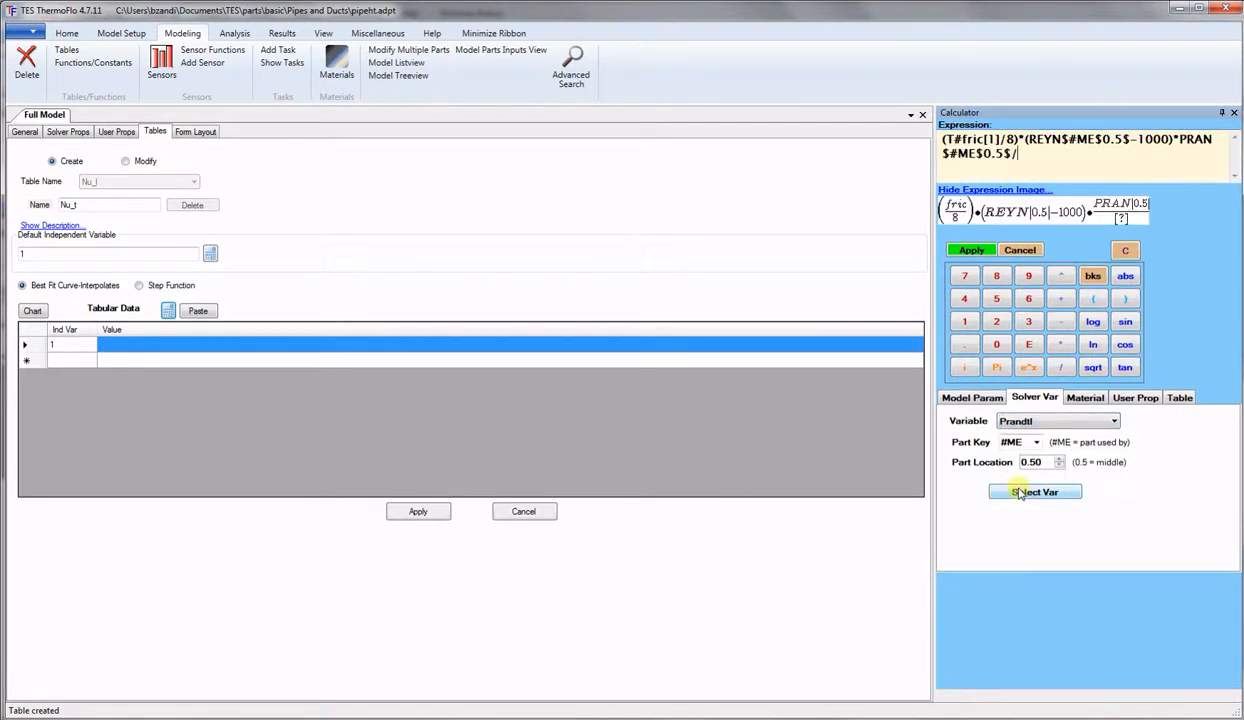
{"action": "type", "text": "0"}
{"action": "type", "text": "1"}
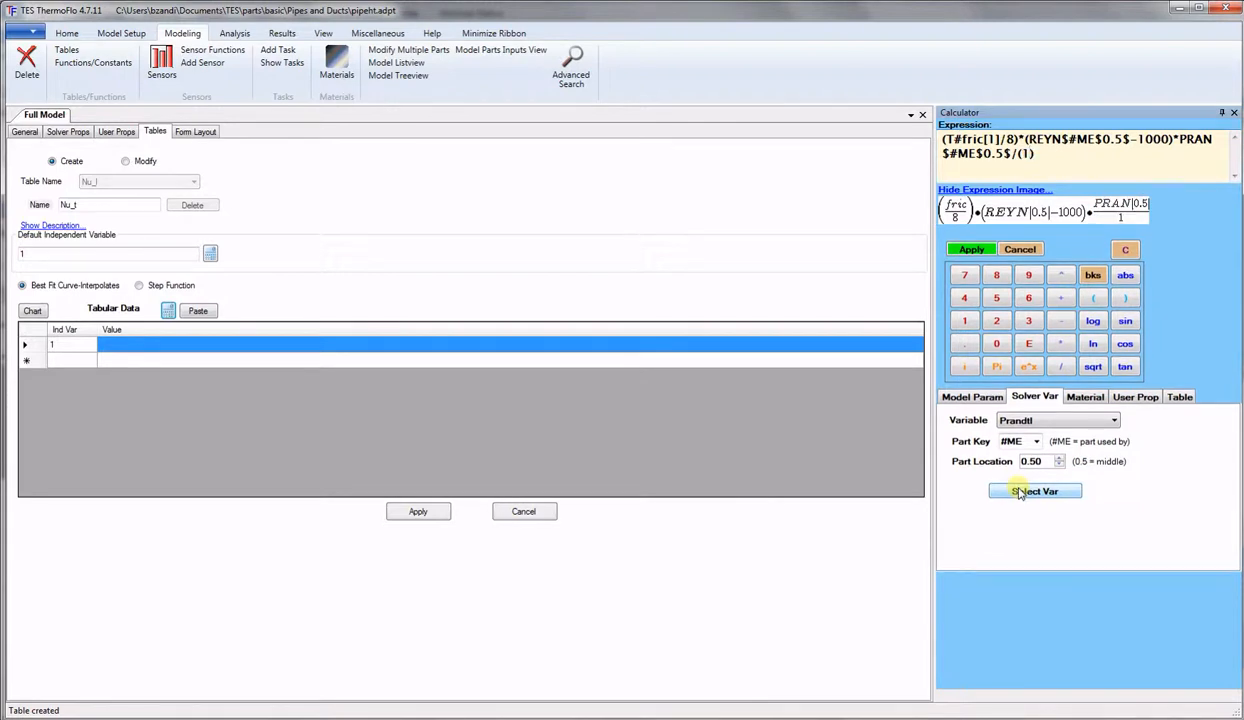
{"action": "type", "text": "+12.7*"}
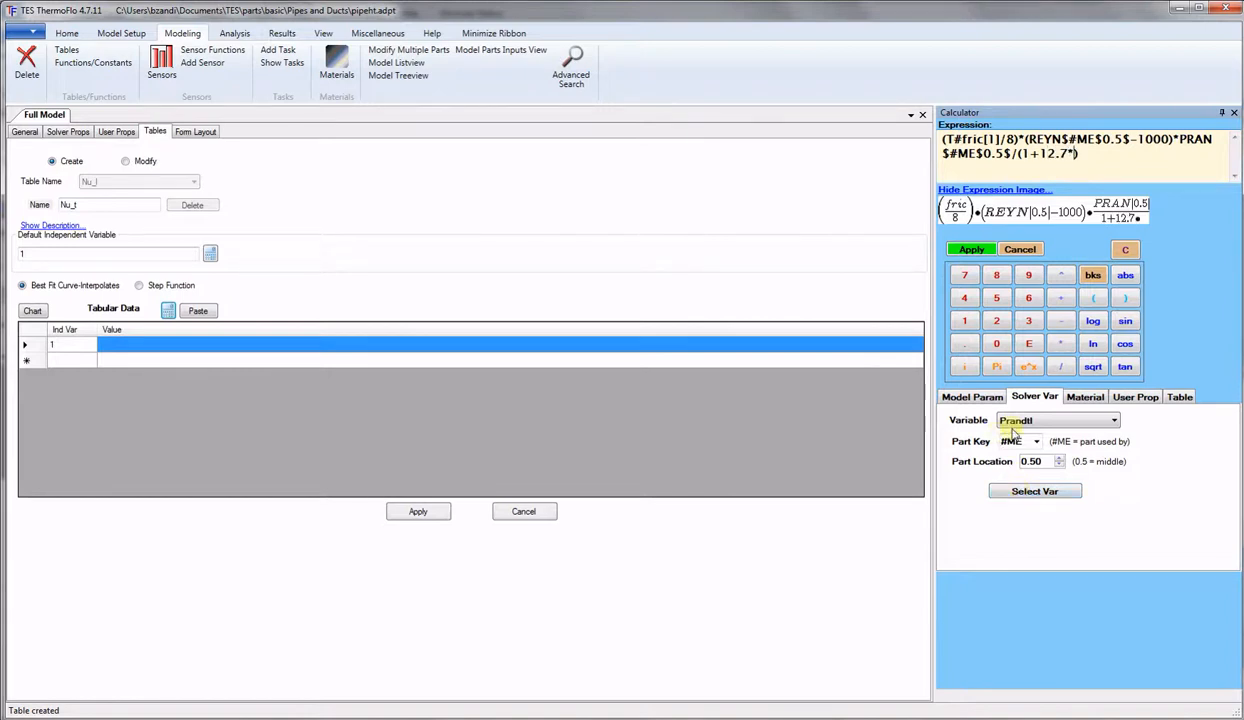
Finish the denominator with sqrt(T#fric[1]/8)*(Prandtl^0.666-1).
{"action": "left_click", "coordinate": [1093, 367]}
{"action": "left_click", "coordinate": [1178, 399]}
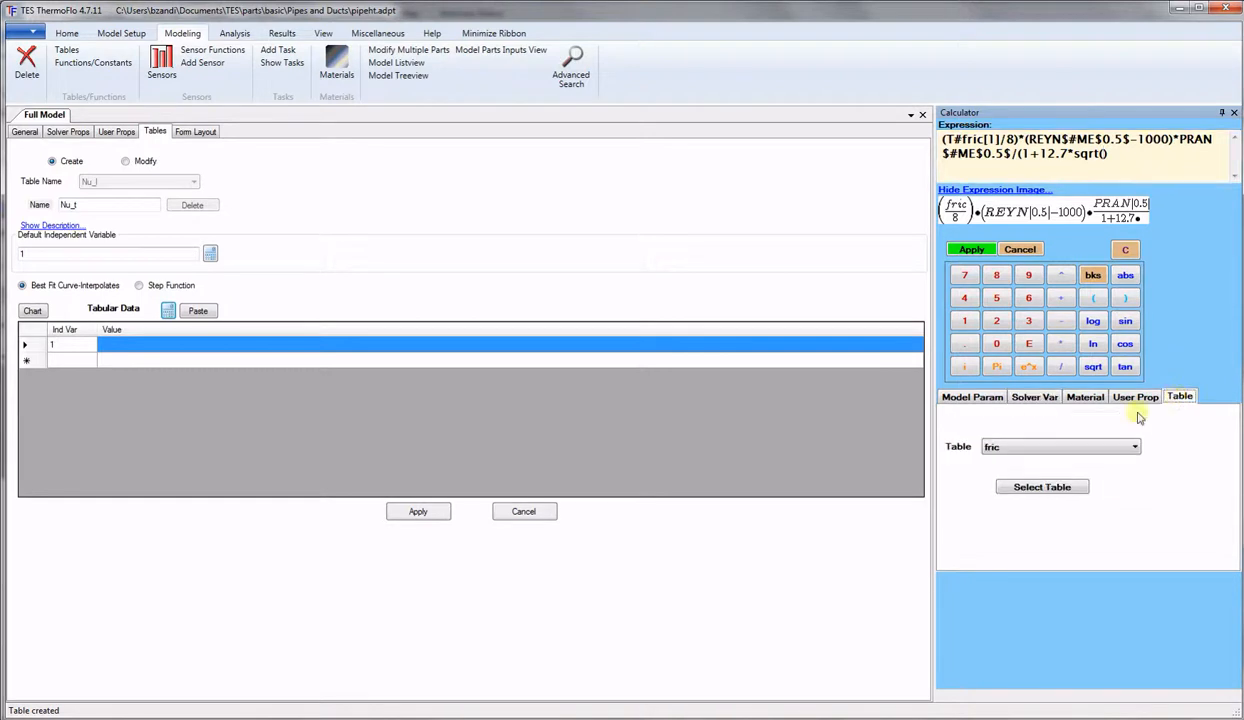
{"action": "left_click", "coordinate": [1042, 491]}
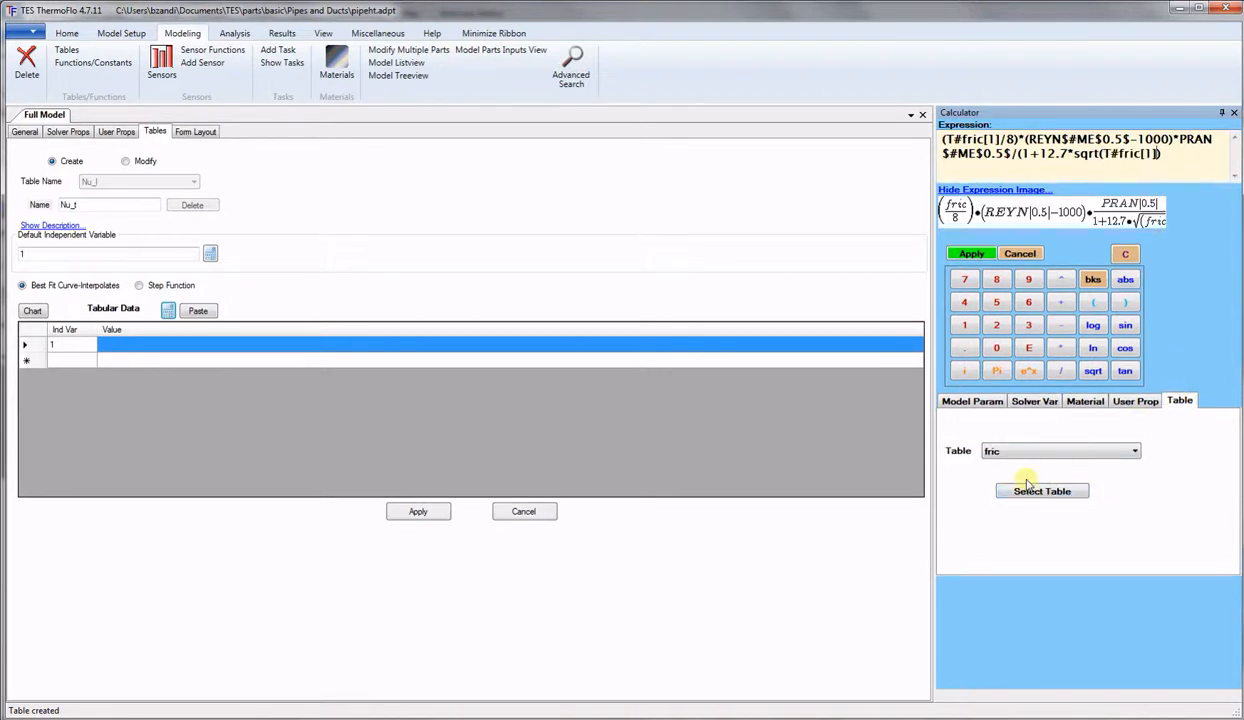
{"action": "type", "text": "/8)"}
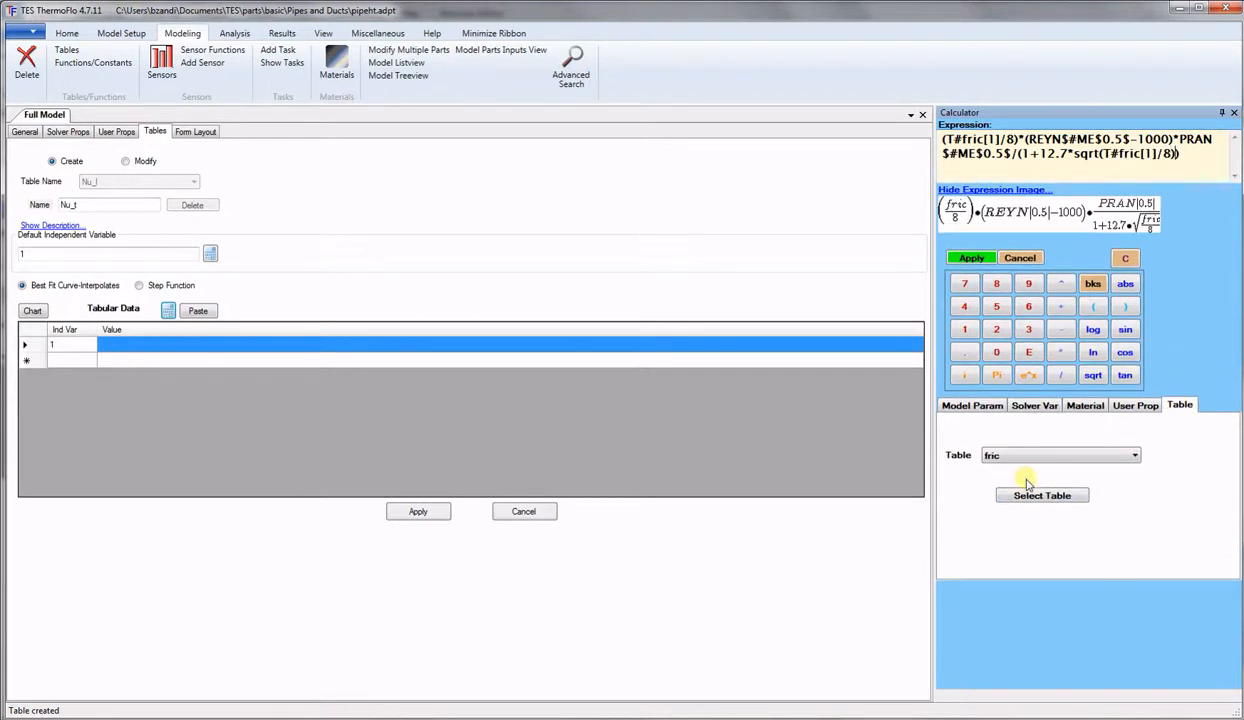
{"action": "type", "text": "*"}
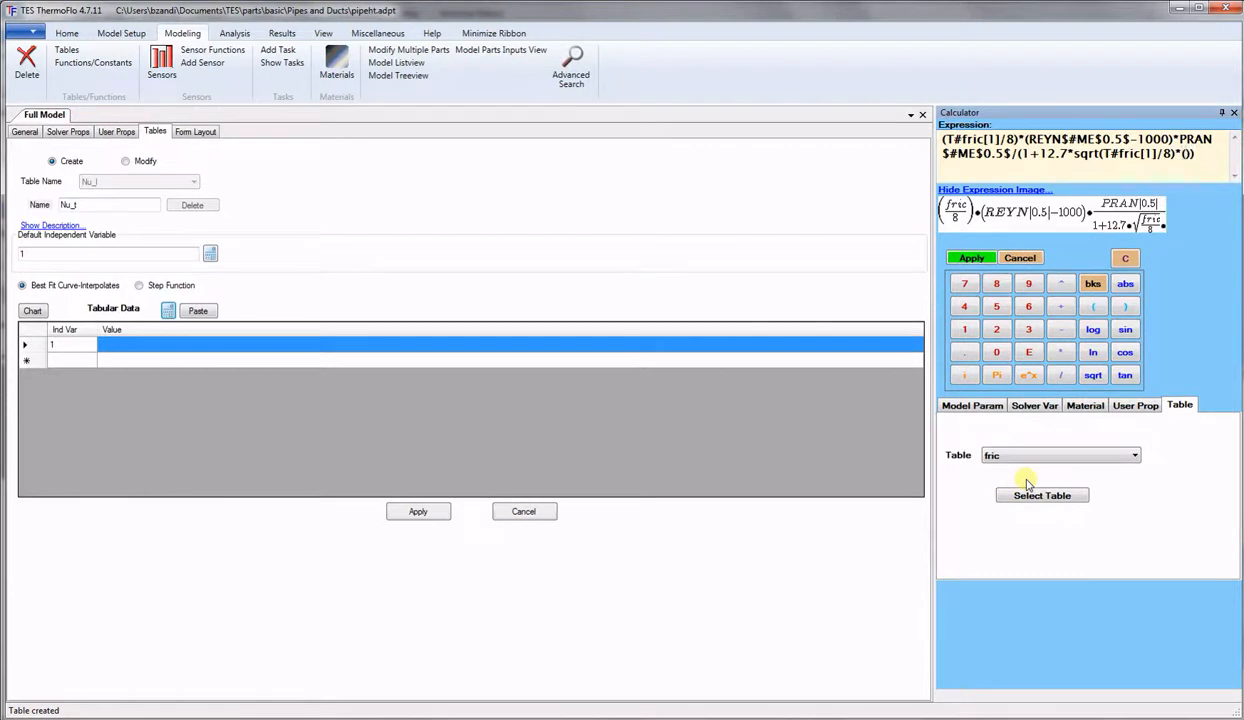
{"action": "left_click", "coordinate": [1049, 408]}
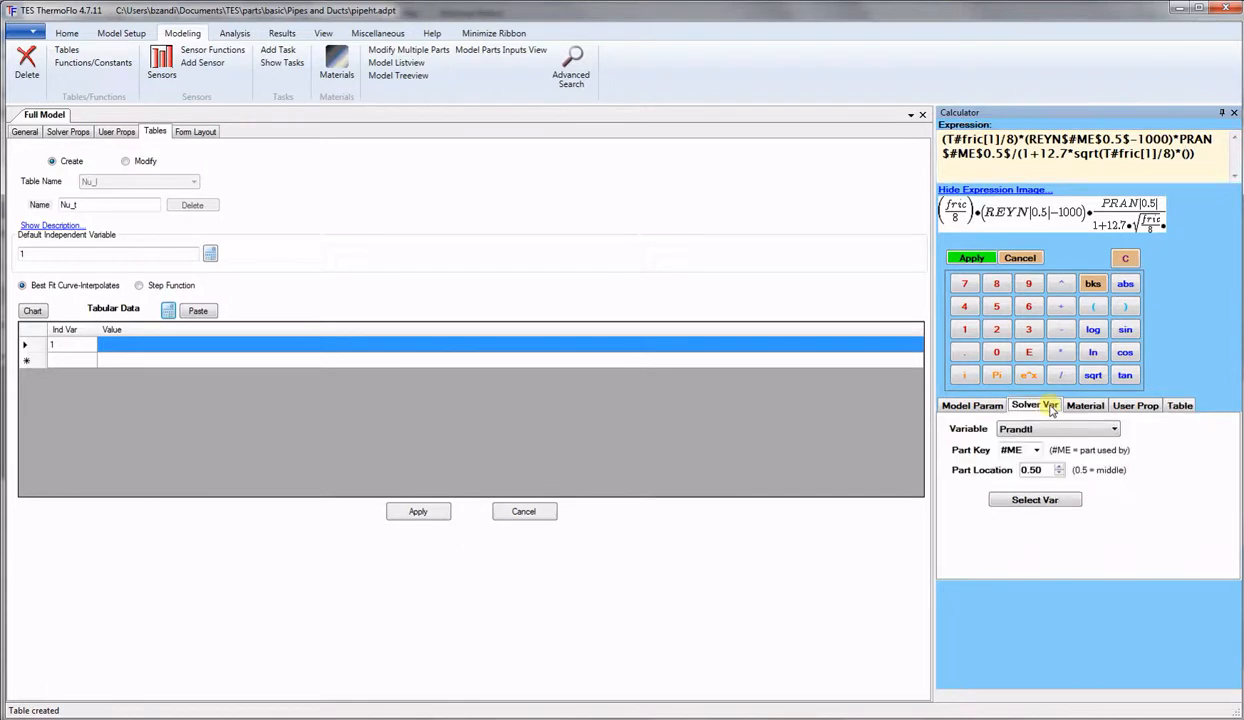
{"action": "left_click", "coordinate": [1035, 500]}
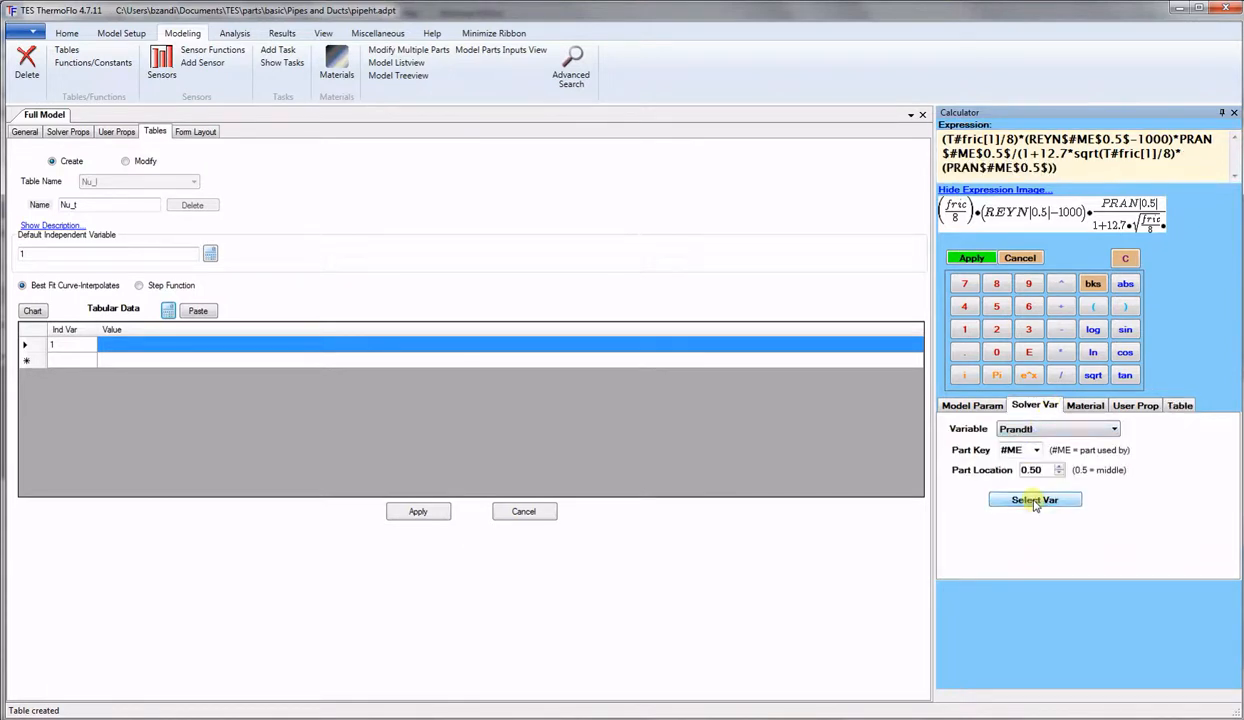
{"action": "left_click", "coordinate": [1058, 286]}
{"action": "type", "text": "0.666"}
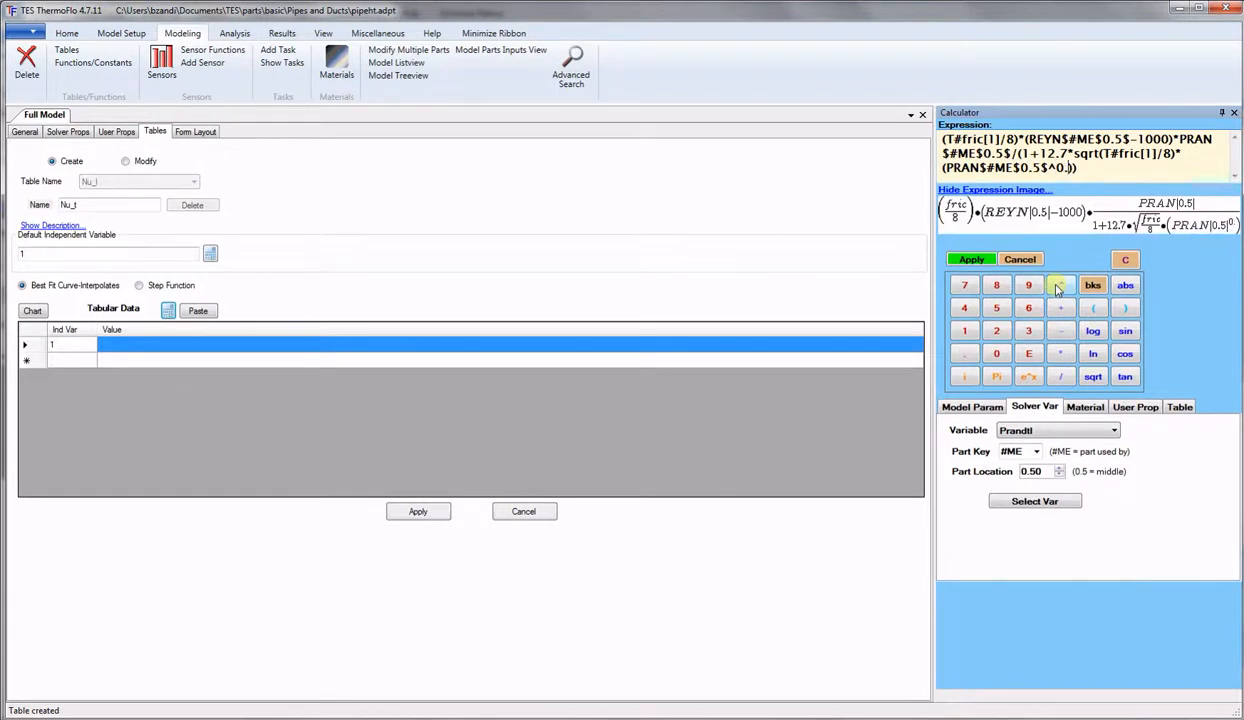
{"action": "type", "text": "-1"}
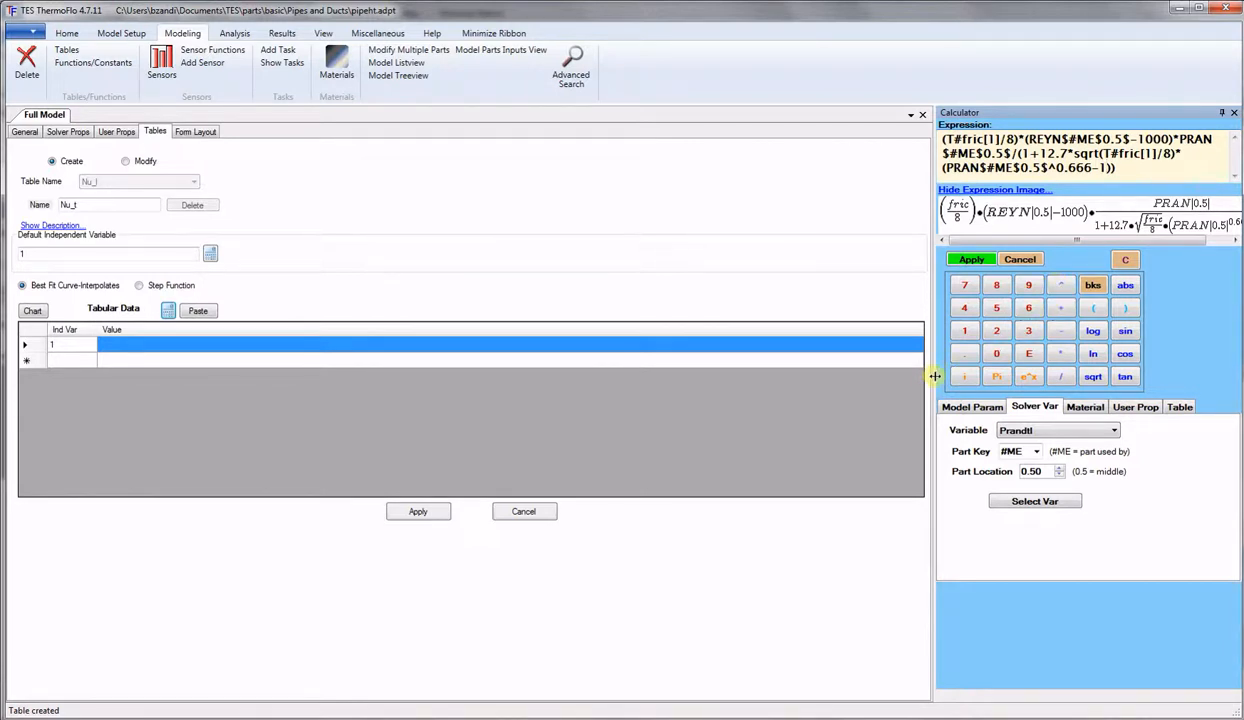
Apply the finished Gnielinski formula to the Value cell and save Nu_t.
{"action": "left_click_drag", "start_coordinate": [933, 378], "coordinate": [797, 375]}
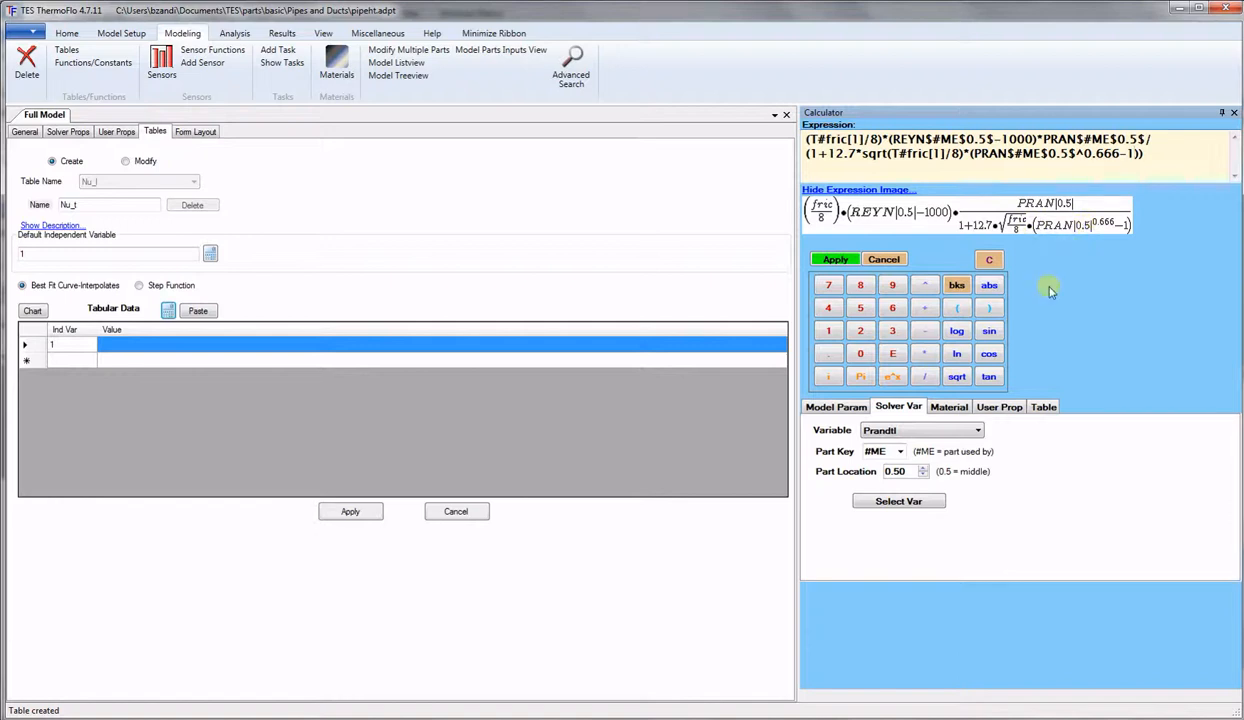
{"action": "left_click", "coordinate": [838, 260]}
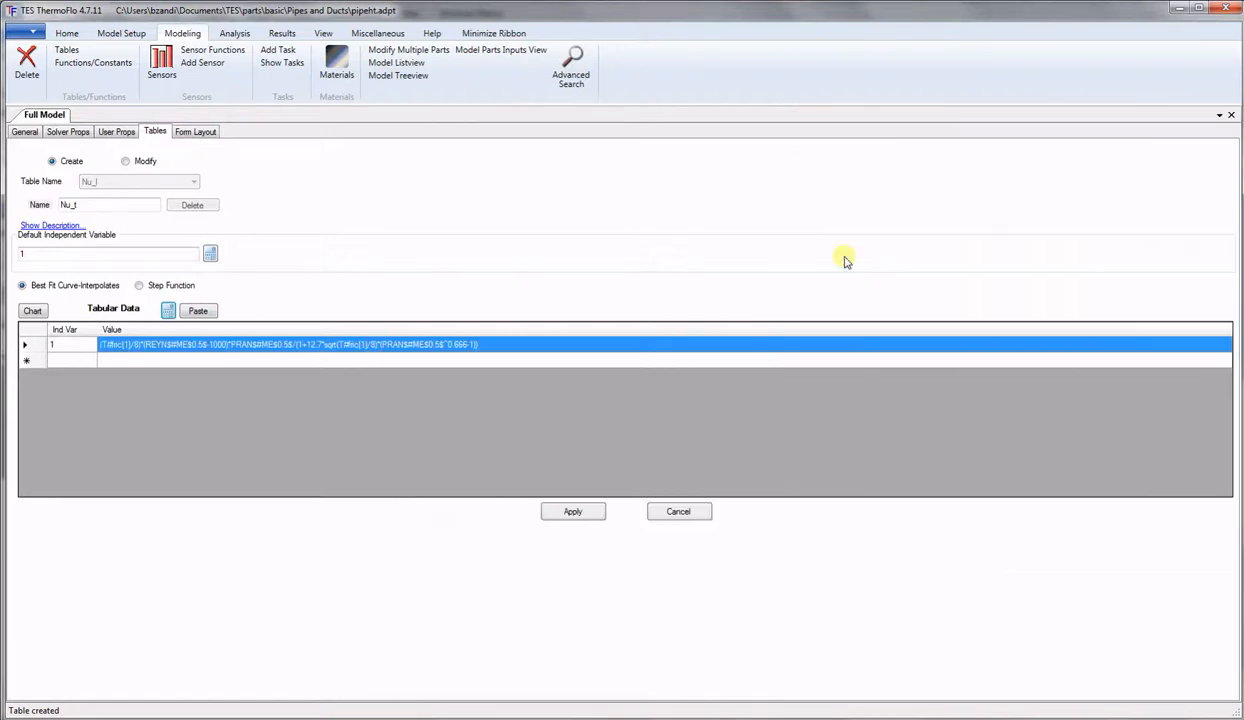
{"action": "left_click", "coordinate": [512, 360]}
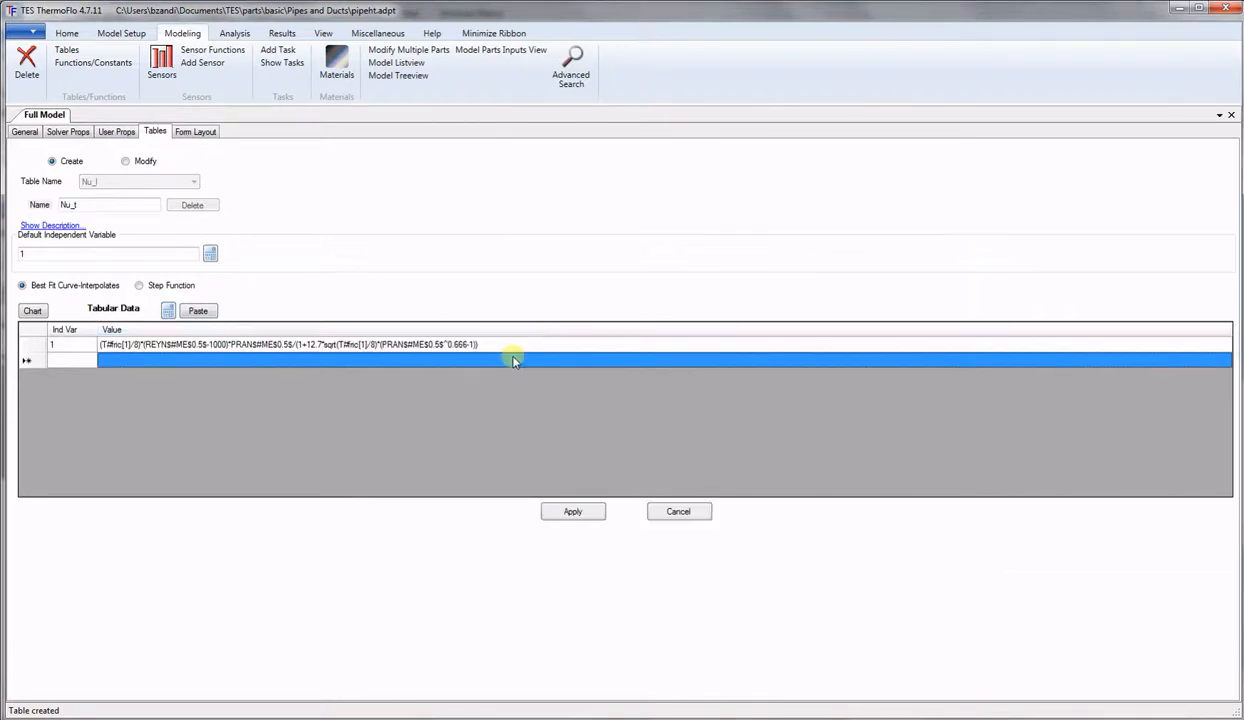
{"action": "left_click", "coordinate": [573, 512]}
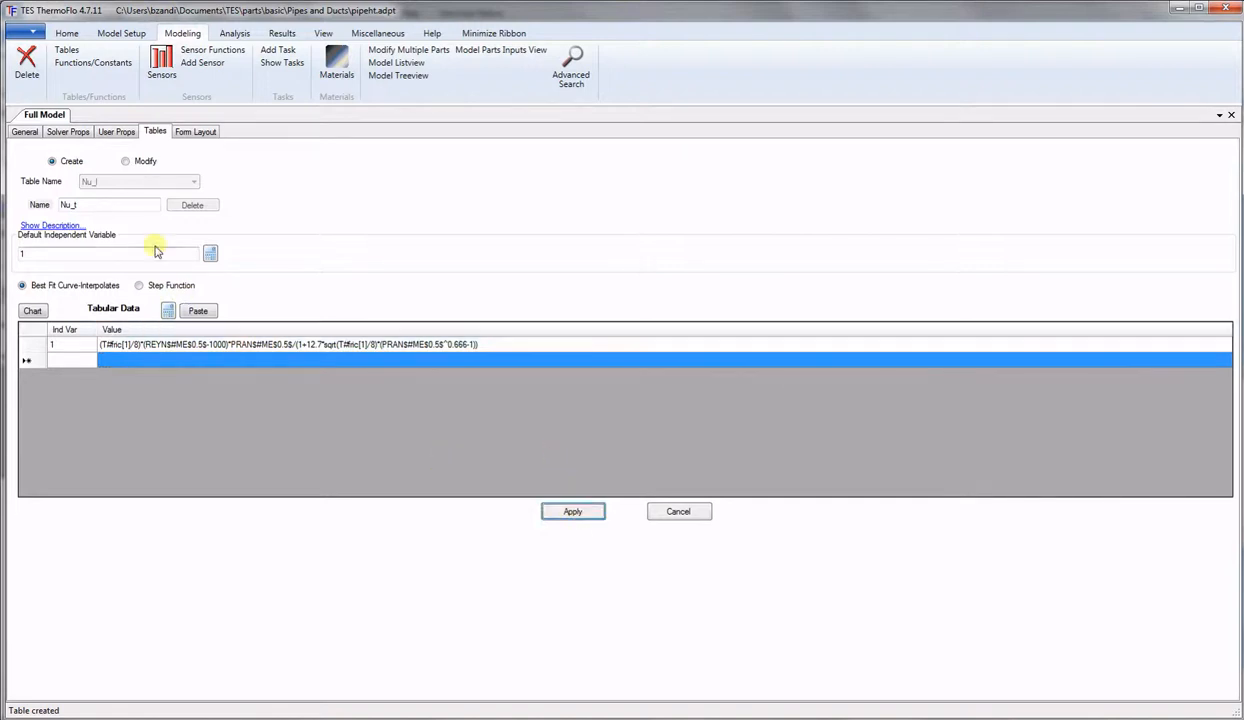
Rename the new table to Nu.
{"action": "left_click", "coordinate": [99, 202]}
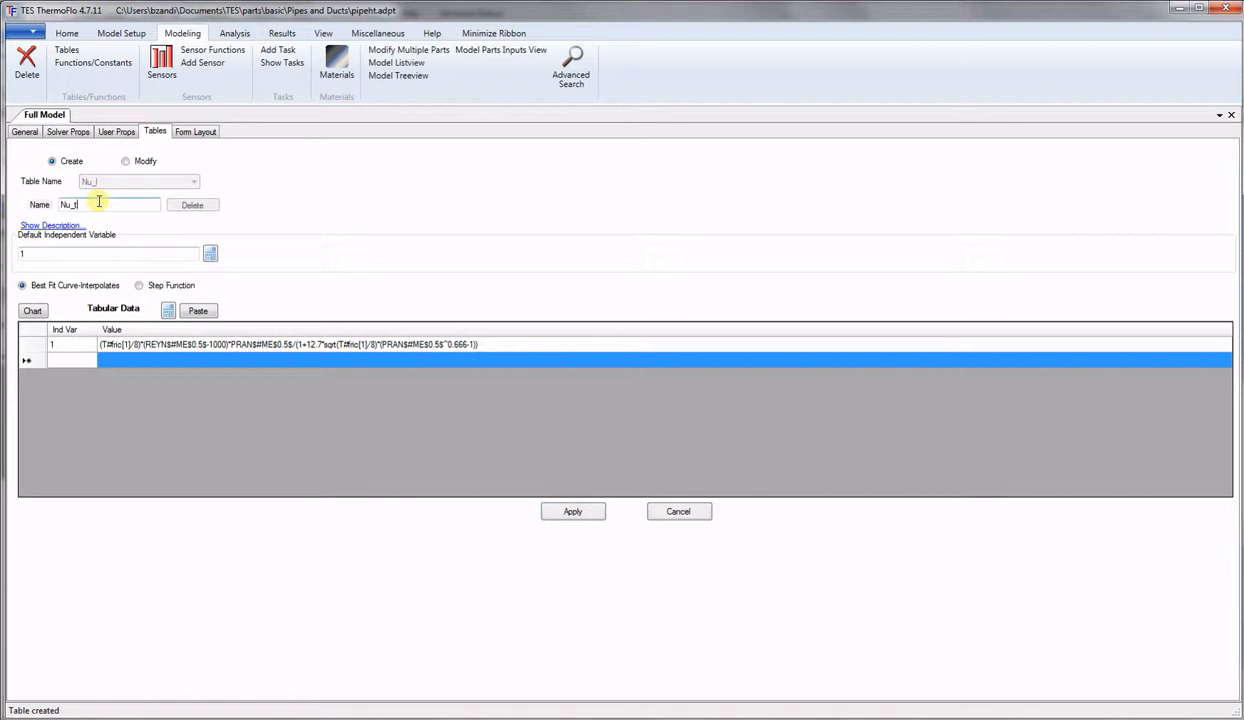
{"action": "double_click", "coordinate": [99, 202]}
{"action": "type", "text": "N"}
Make mid-part Reynolds (REYN$#ME$0.5$) the independent variable and set Step Function.
{"action": "left_click", "coordinate": [210, 255]}
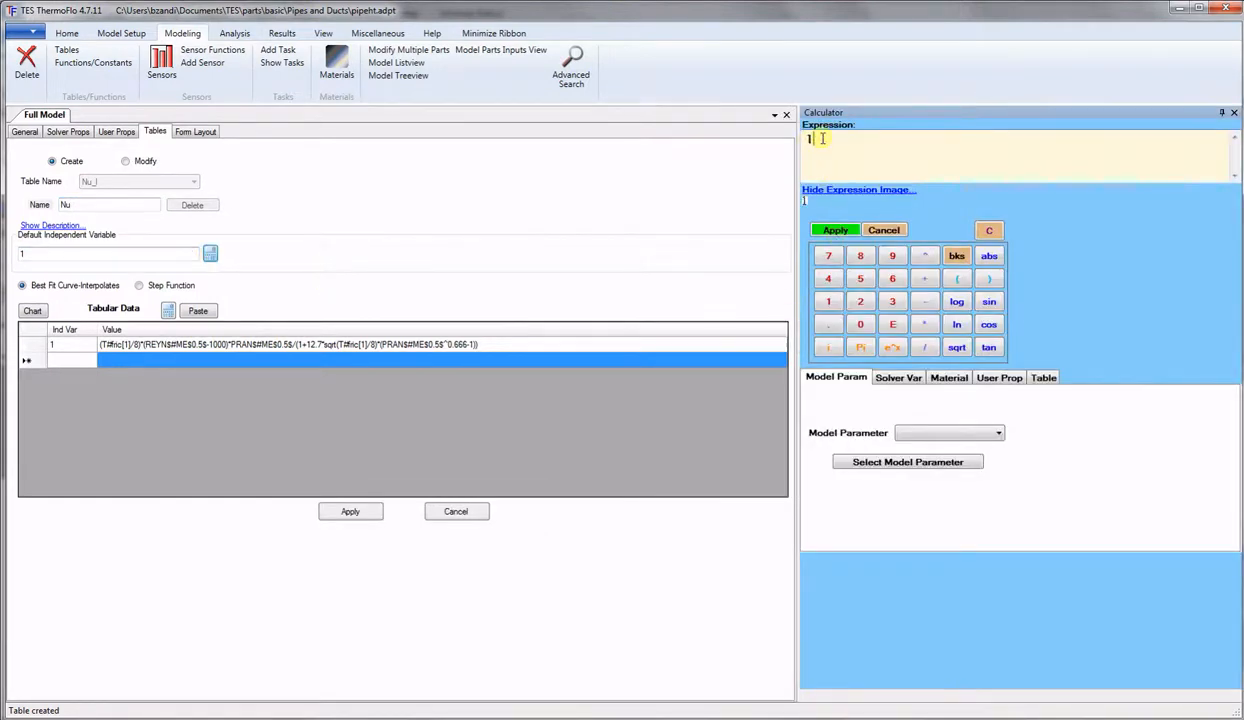
{"action": "left_click_drag", "start_coordinate": [819, 139], "coordinate": [767, 144]}
{"action": "left_click", "coordinate": [886, 380]}
{"action": "left_click", "coordinate": [903, 402]}
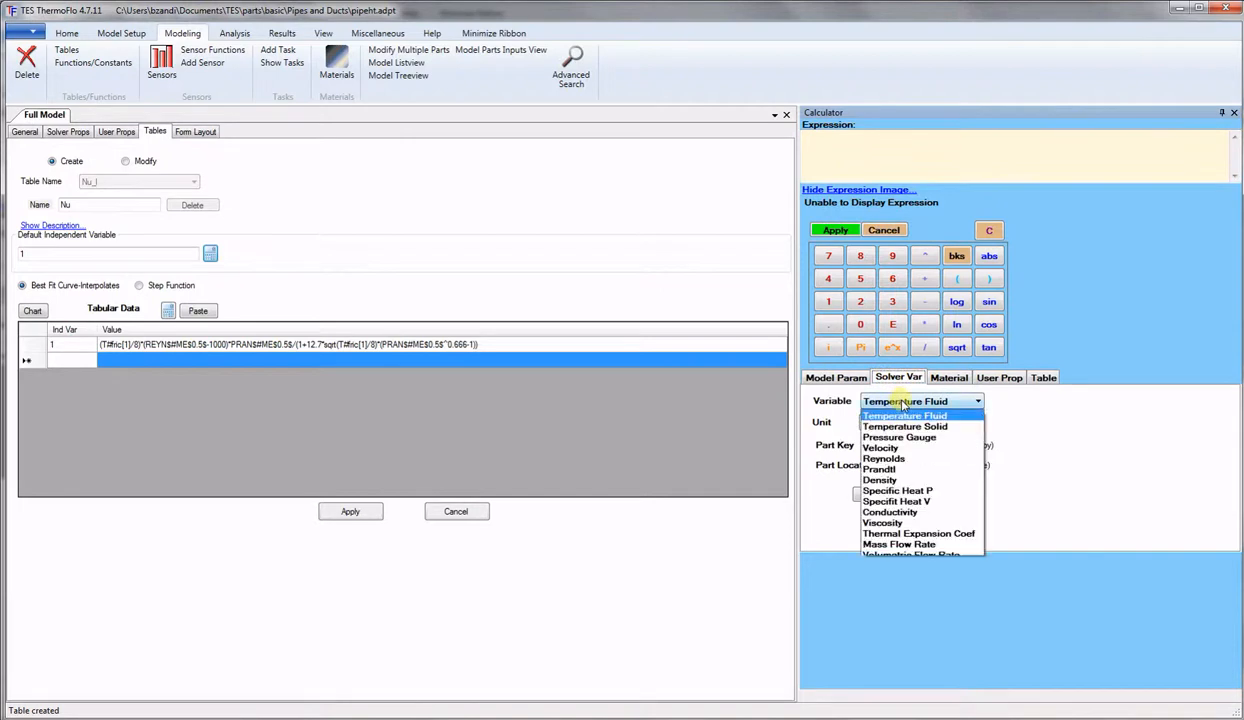
{"action": "left_click", "coordinate": [884, 458]}
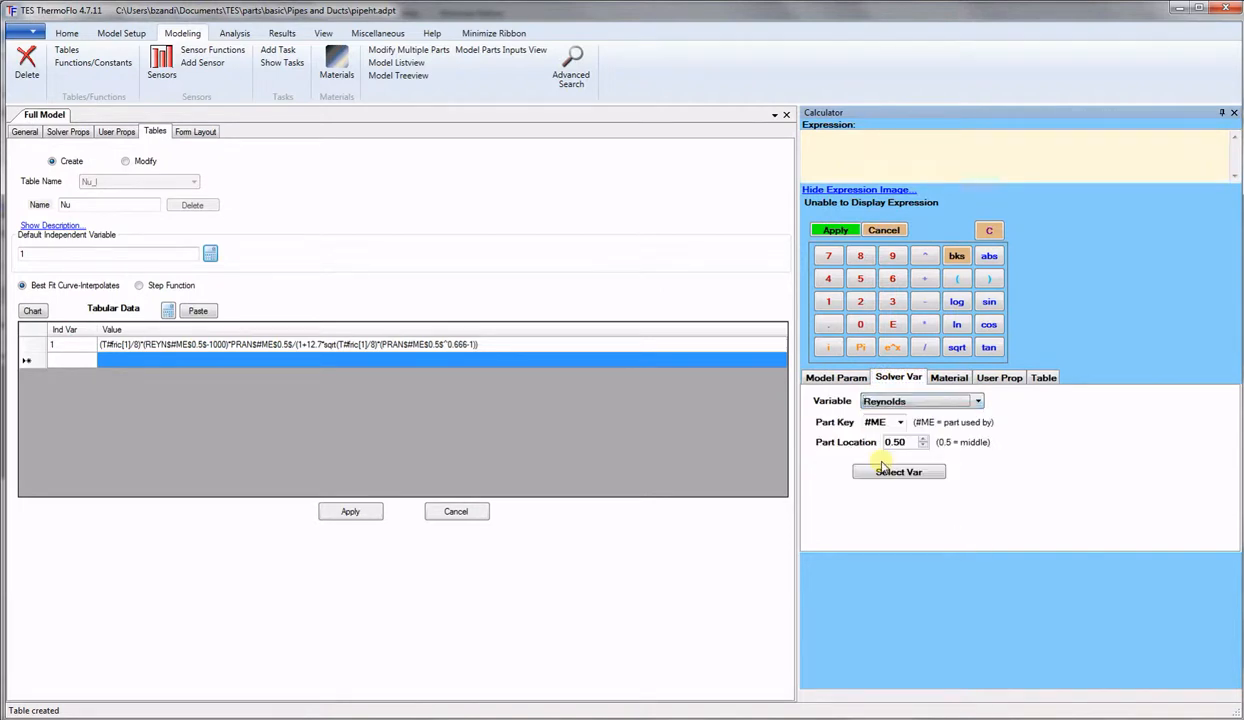
{"action": "left_click", "coordinate": [882, 470]}
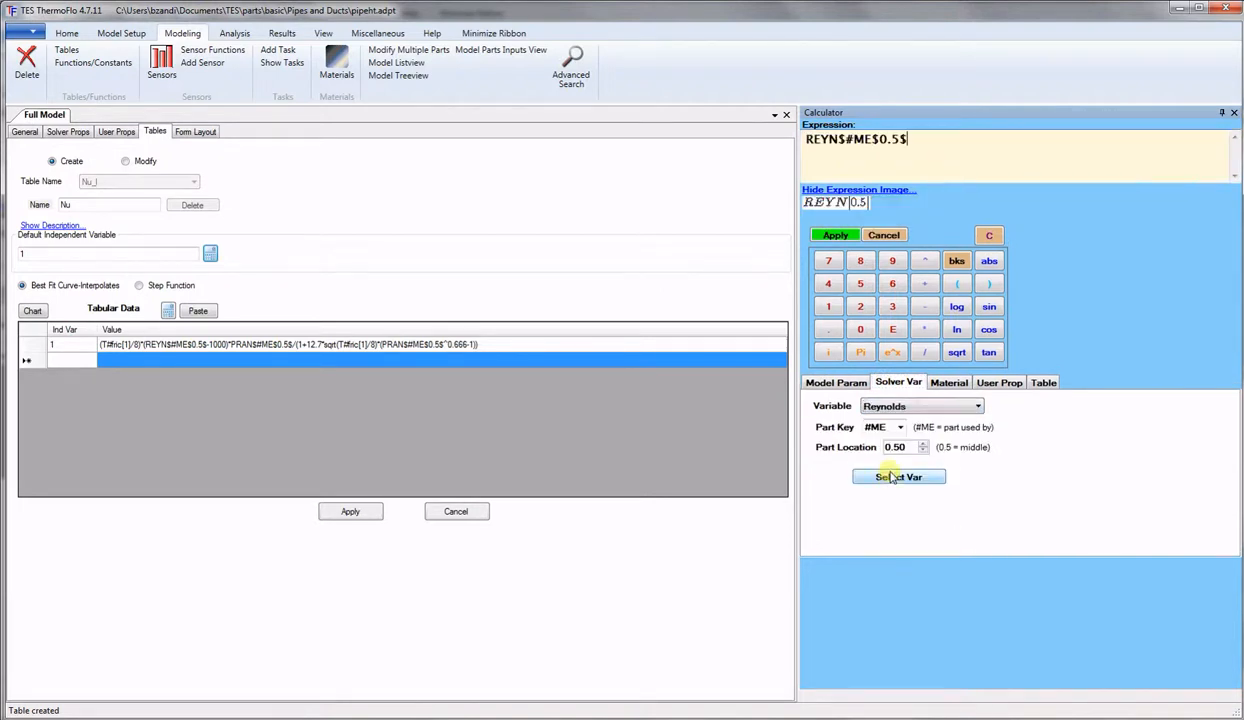
{"action": "left_click", "coordinate": [835, 236]}
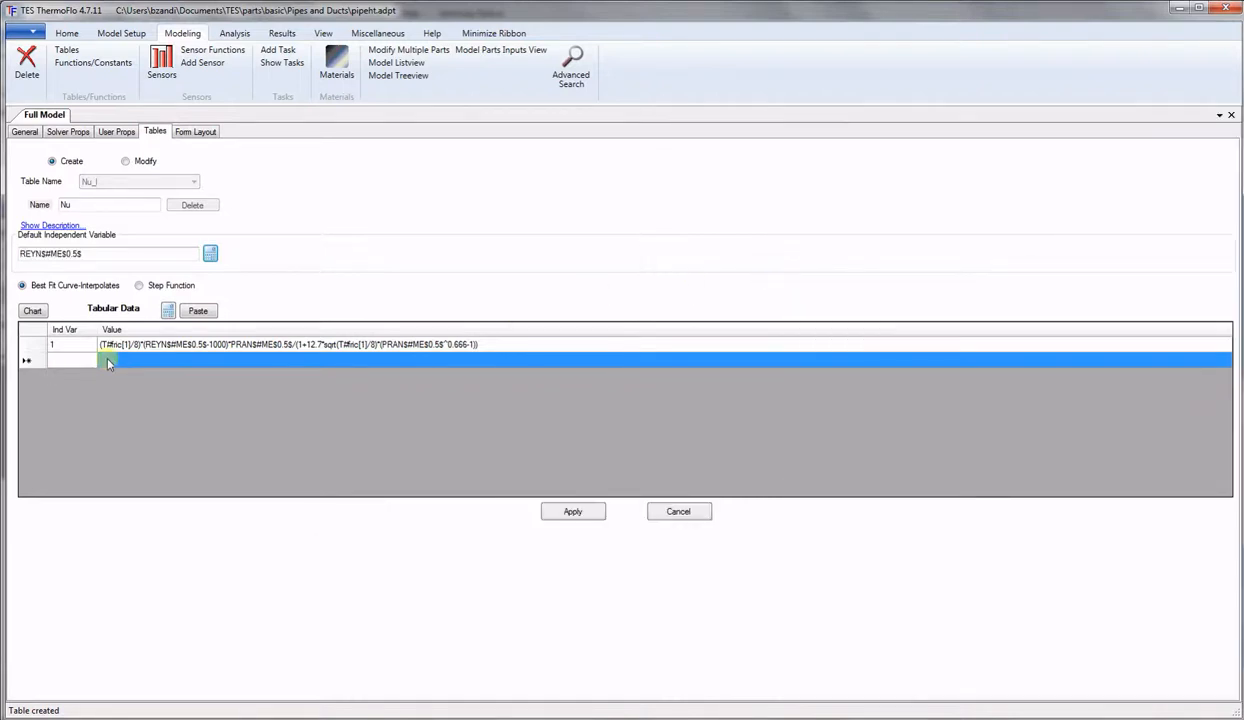
{"action": "left_click", "coordinate": [152, 287]}
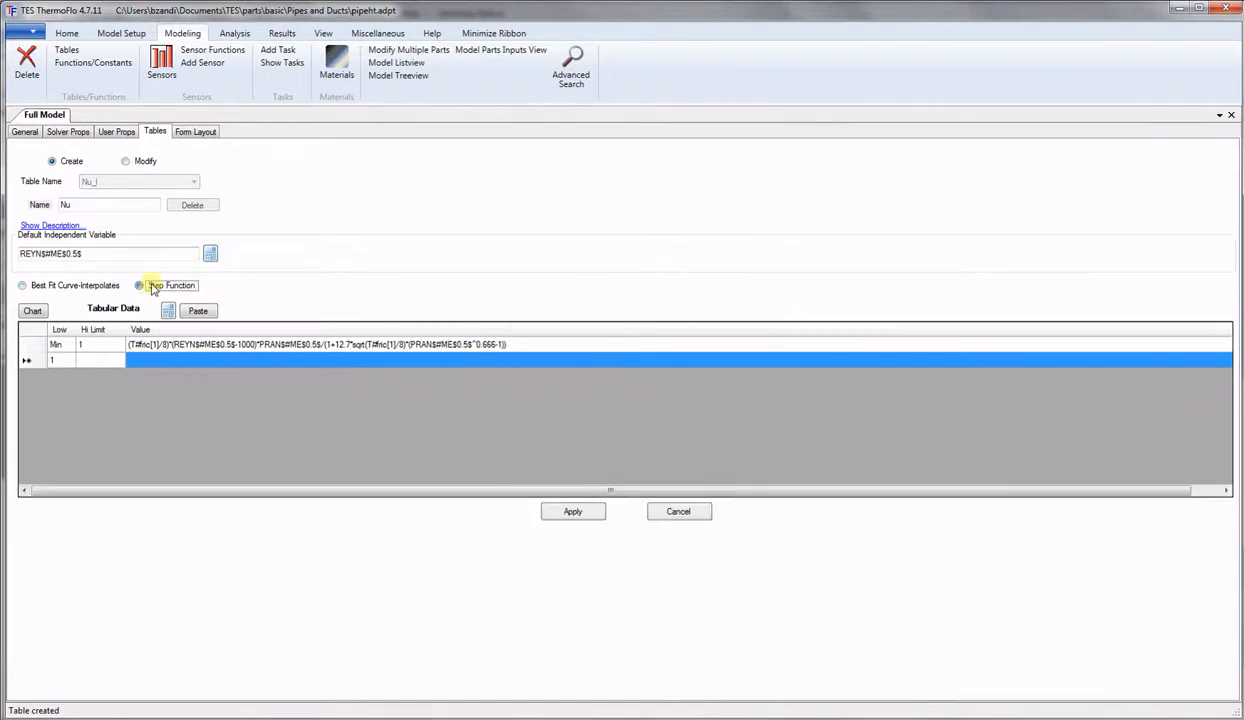
Set row 1 to Hi Limit 2300 with value T#Nu_l[1].
{"action": "left_click", "coordinate": [88, 346]}
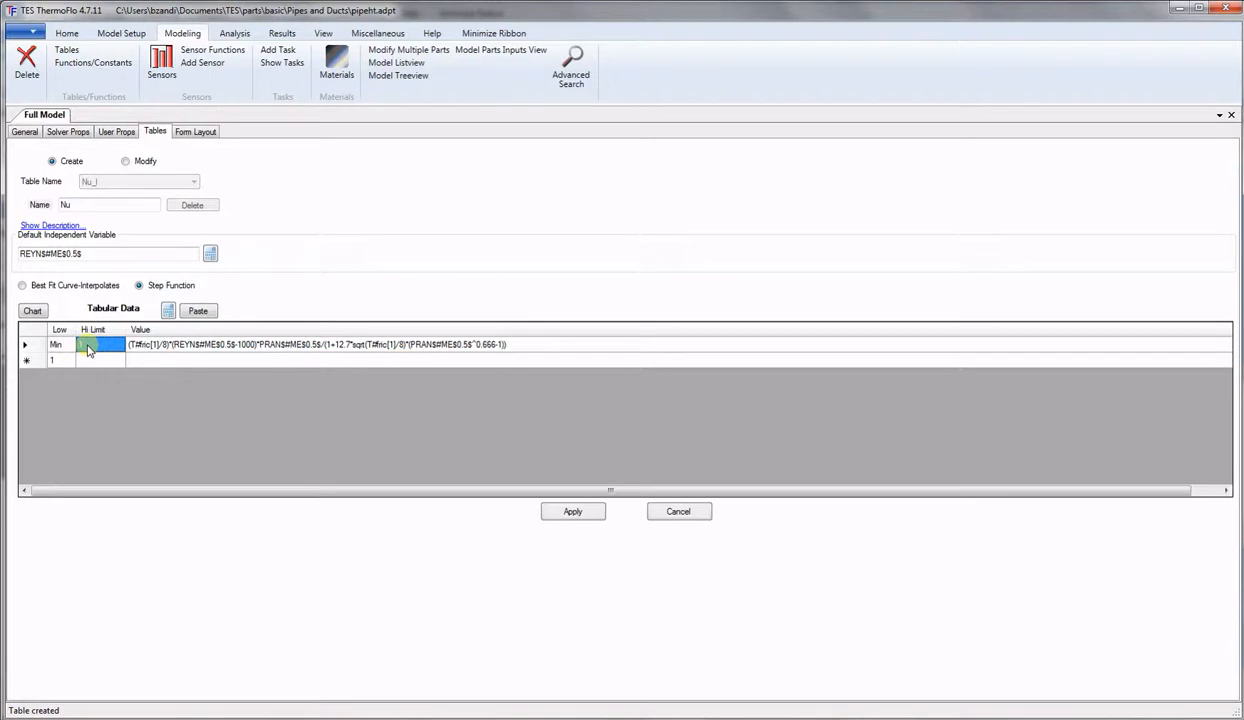
{"action": "type", "text": "2300"}
{"action": "left_click", "coordinate": [152, 347]}
{"action": "left_click", "coordinate": [152, 347]}
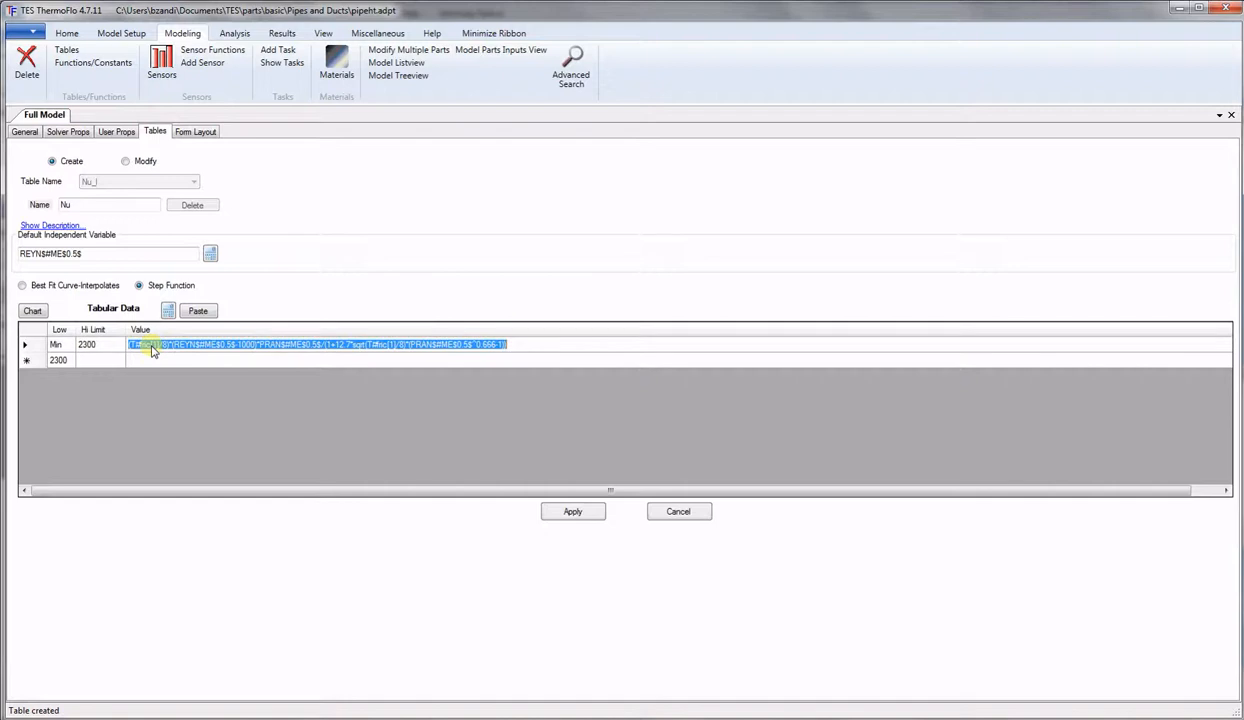
{"action": "key", "text": "ctrl+x"}
{"action": "left_click", "coordinate": [168, 311]}
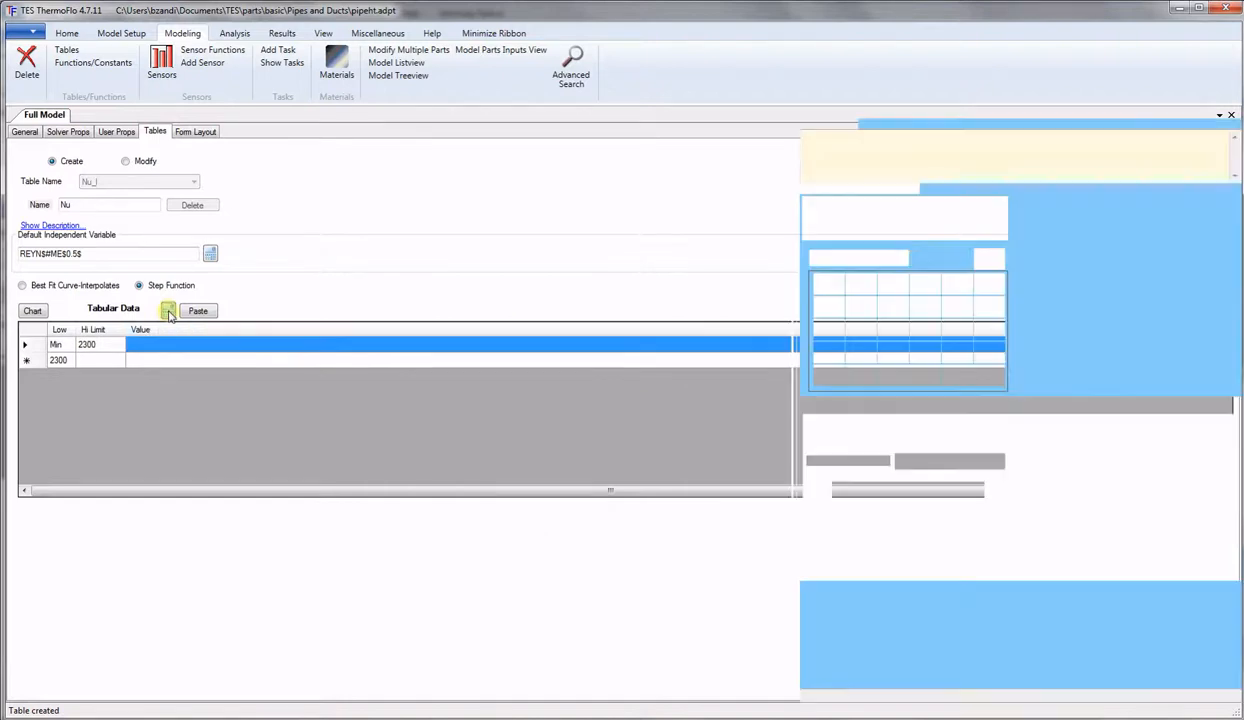
{"action": "left_click", "coordinate": [1043, 406]}
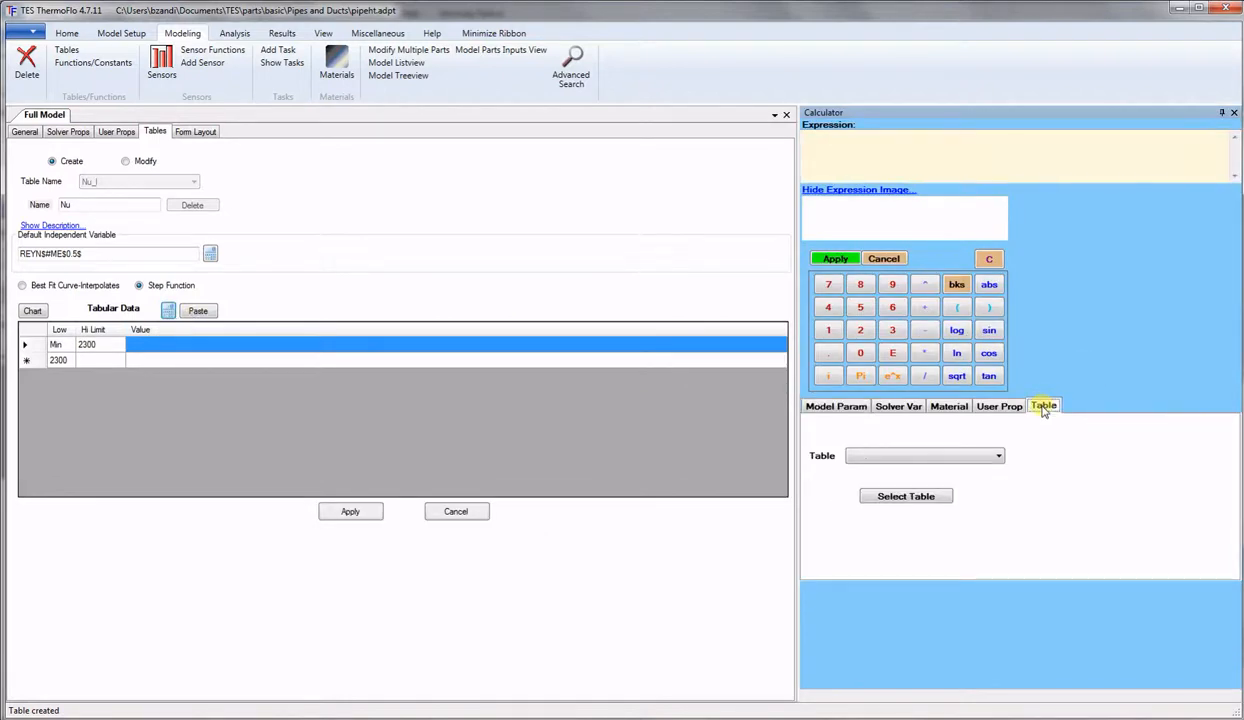
{"action": "left_click", "coordinate": [999, 457]}
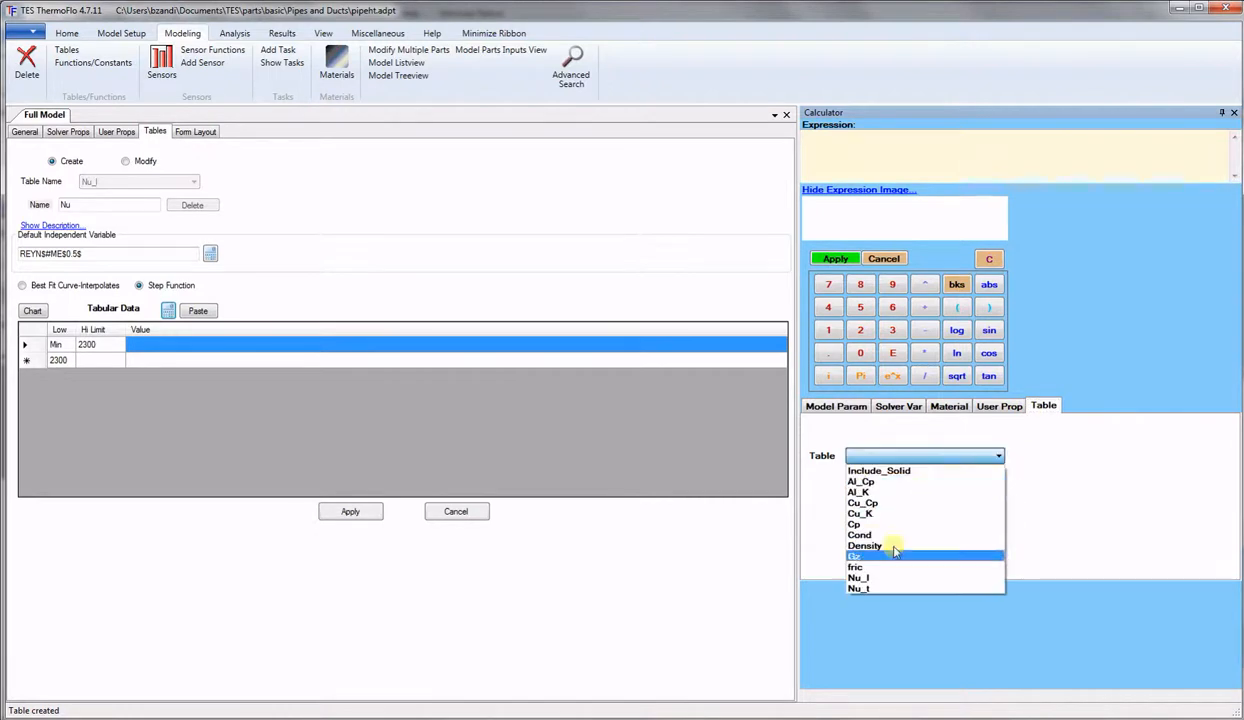
{"action": "left_click", "coordinate": [876, 578]}
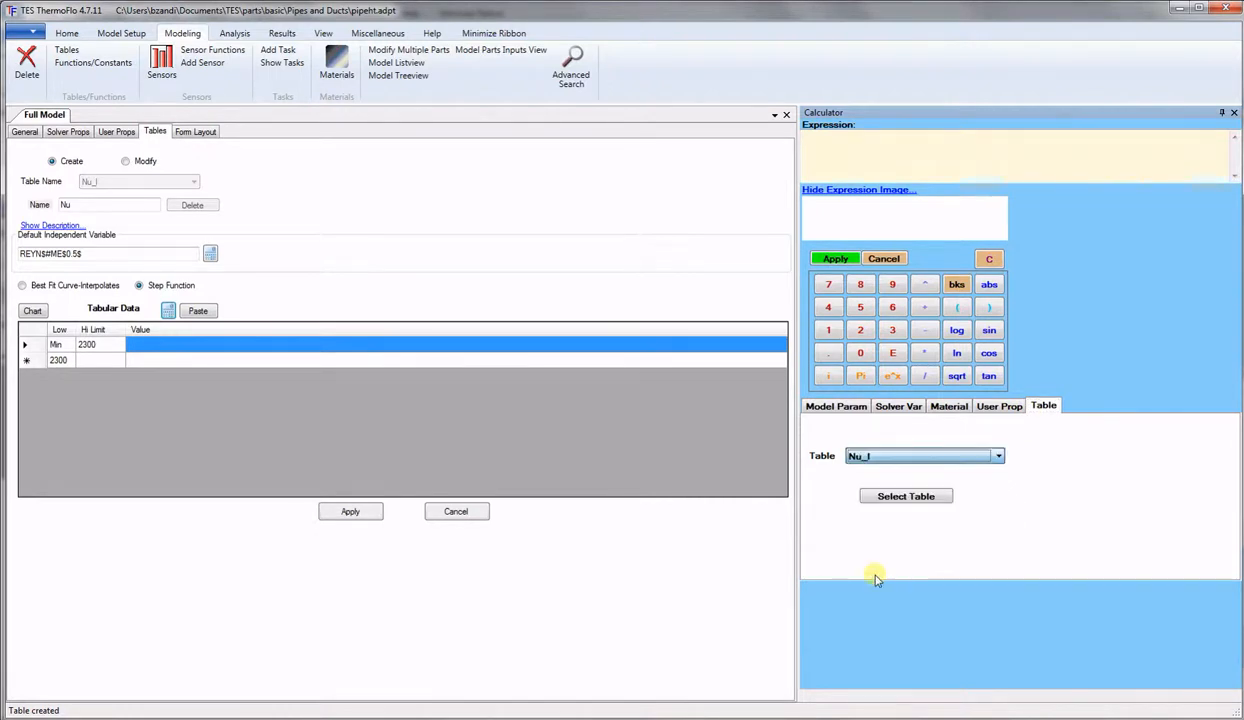
{"action": "left_click", "coordinate": [905, 494]}
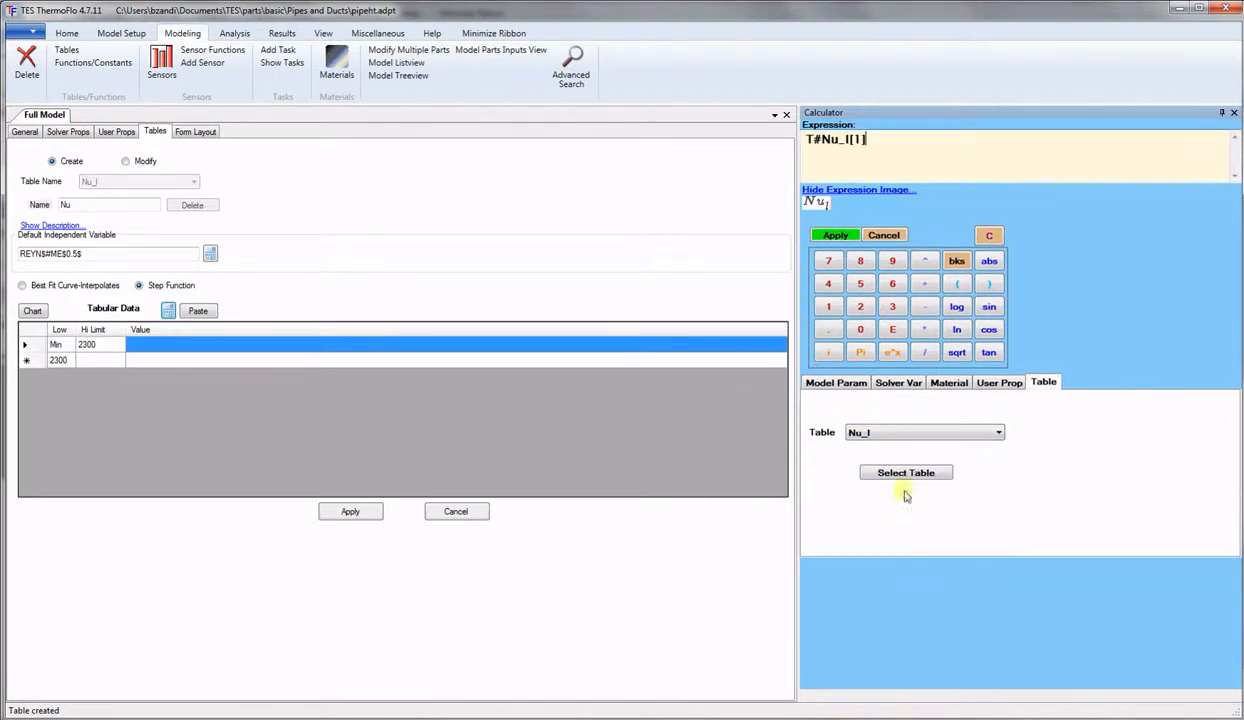
{"action": "left_click", "coordinate": [833, 236]}
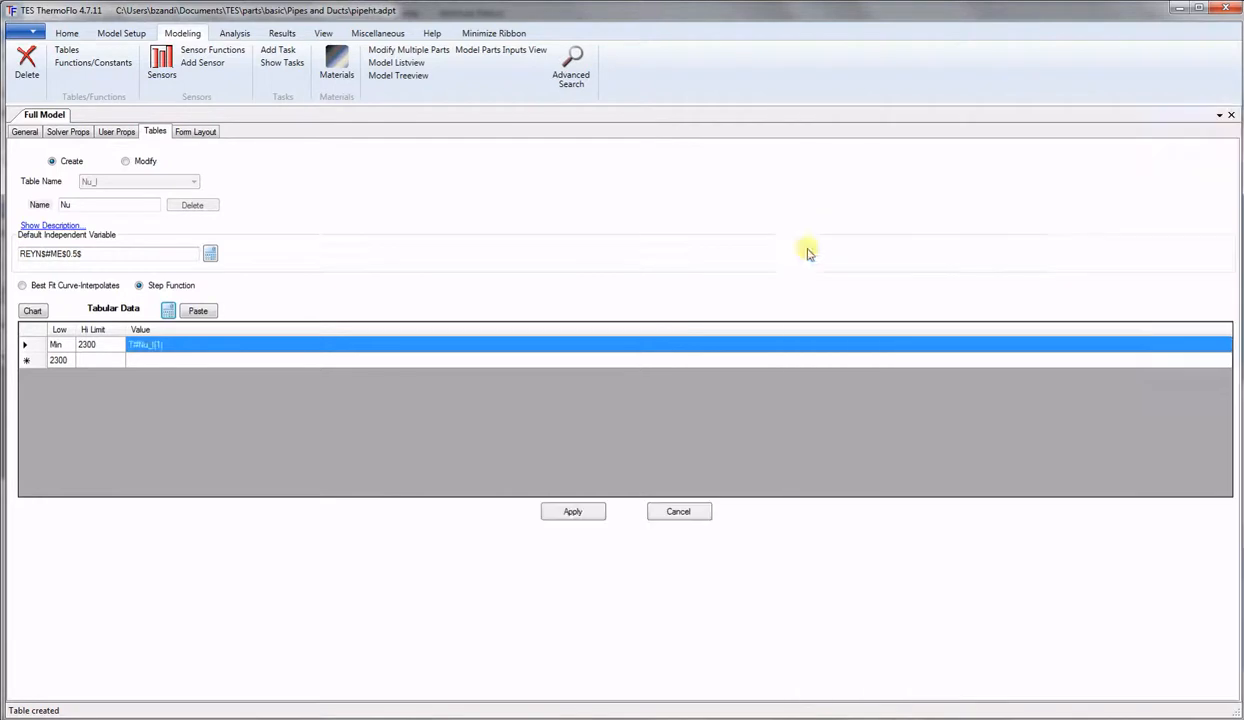
Add a row up to 1000000 with value T#Nu_t[1] and save the Nu table.
{"action": "left_click", "coordinate": [99, 361]}
{"action": "type", "text": "1000000"}
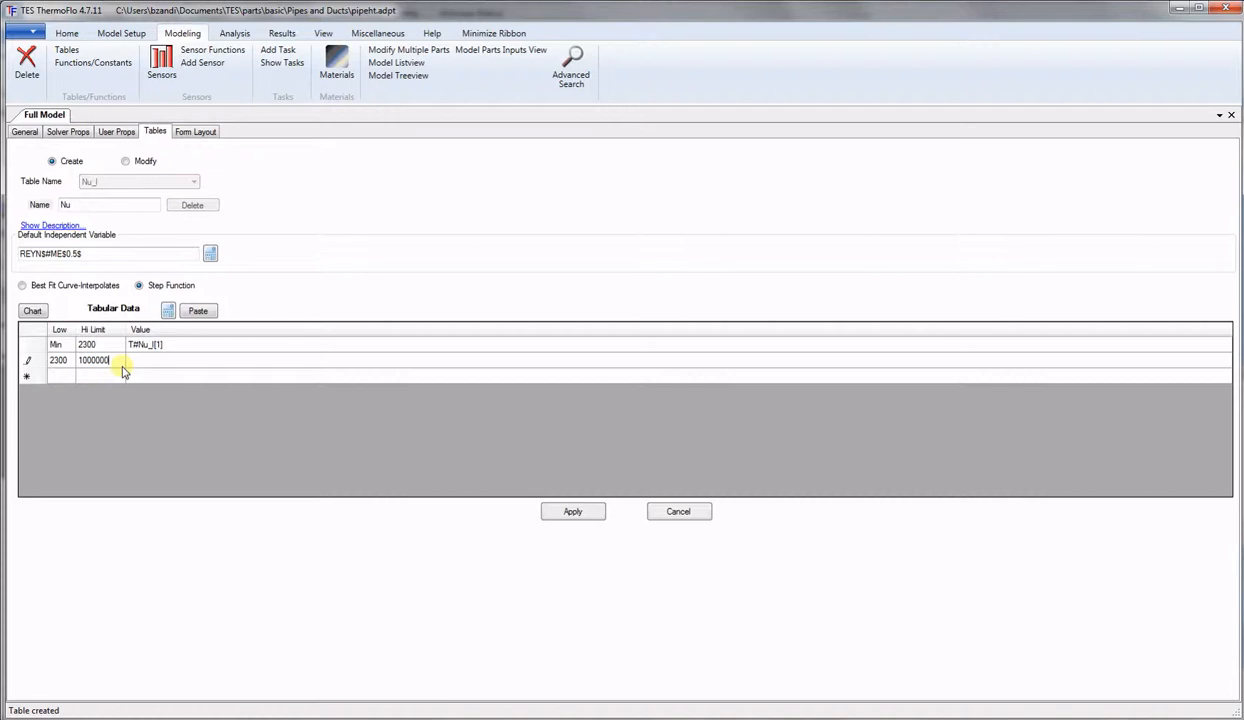
{"action": "left_click", "coordinate": [158, 365]}
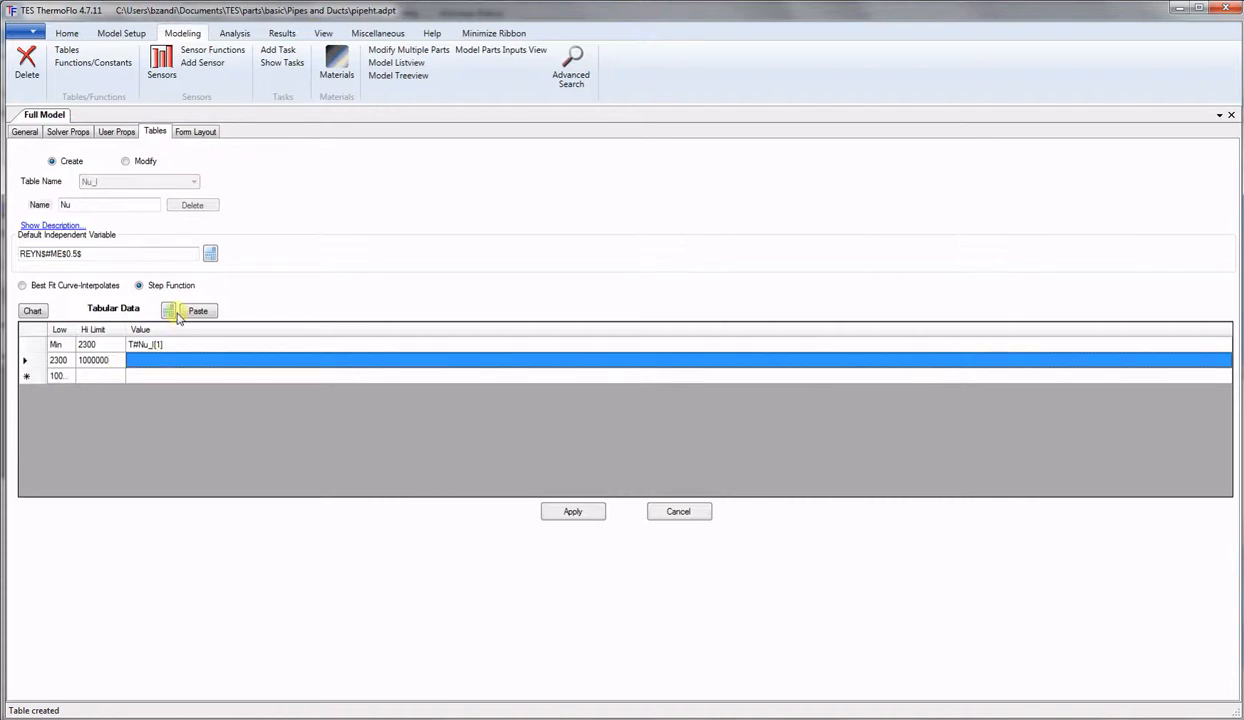
{"action": "left_click", "coordinate": [169, 311]}
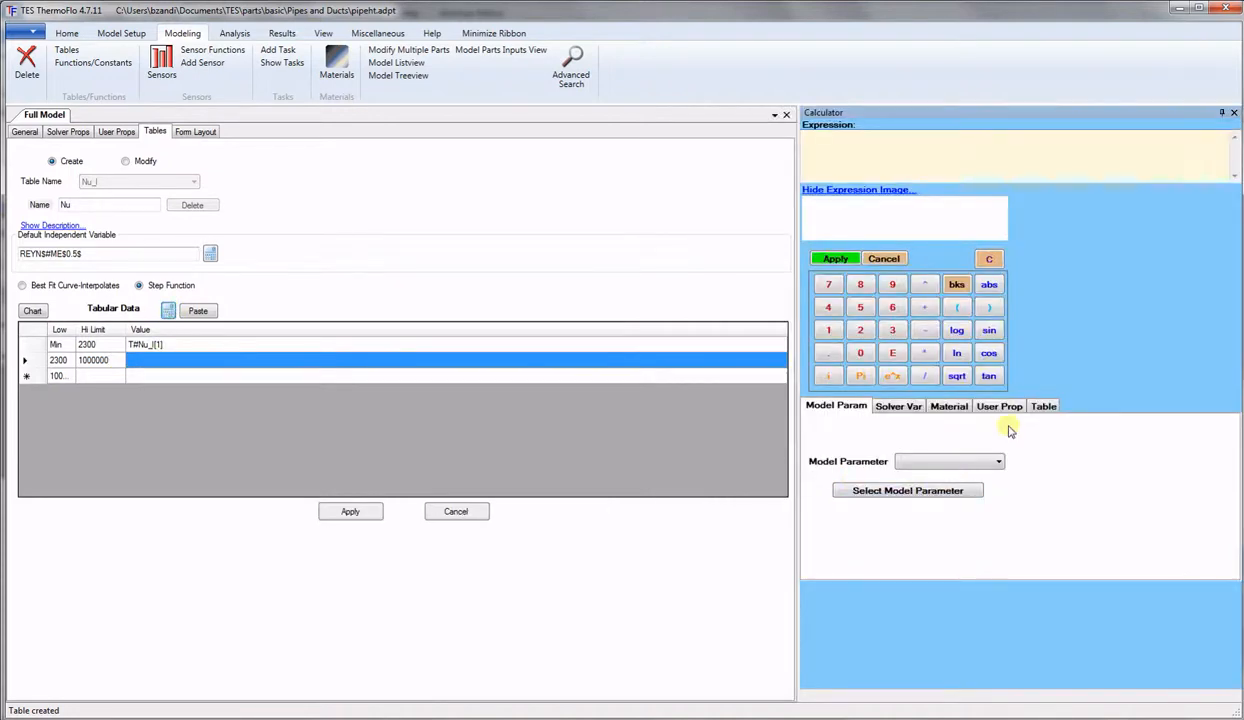
{"action": "left_click", "coordinate": [1043, 407]}
{"action": "left_click", "coordinate": [997, 456]}
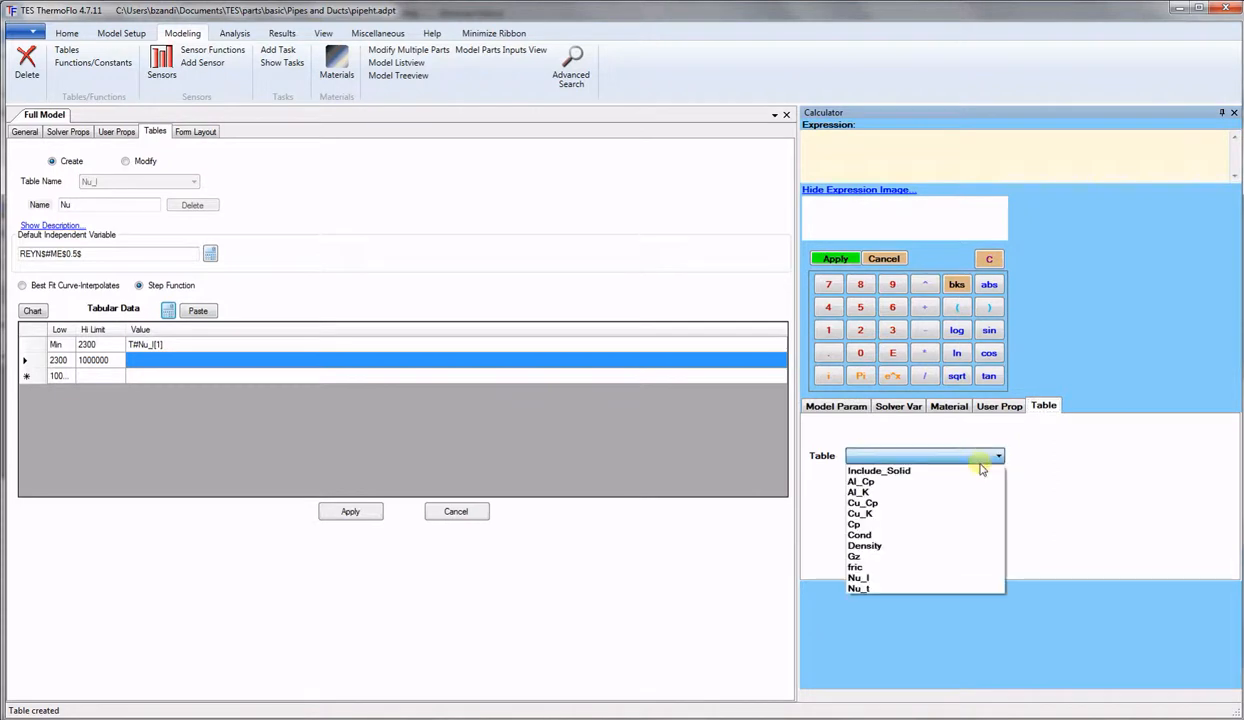
{"action": "left_click", "coordinate": [862, 589]}
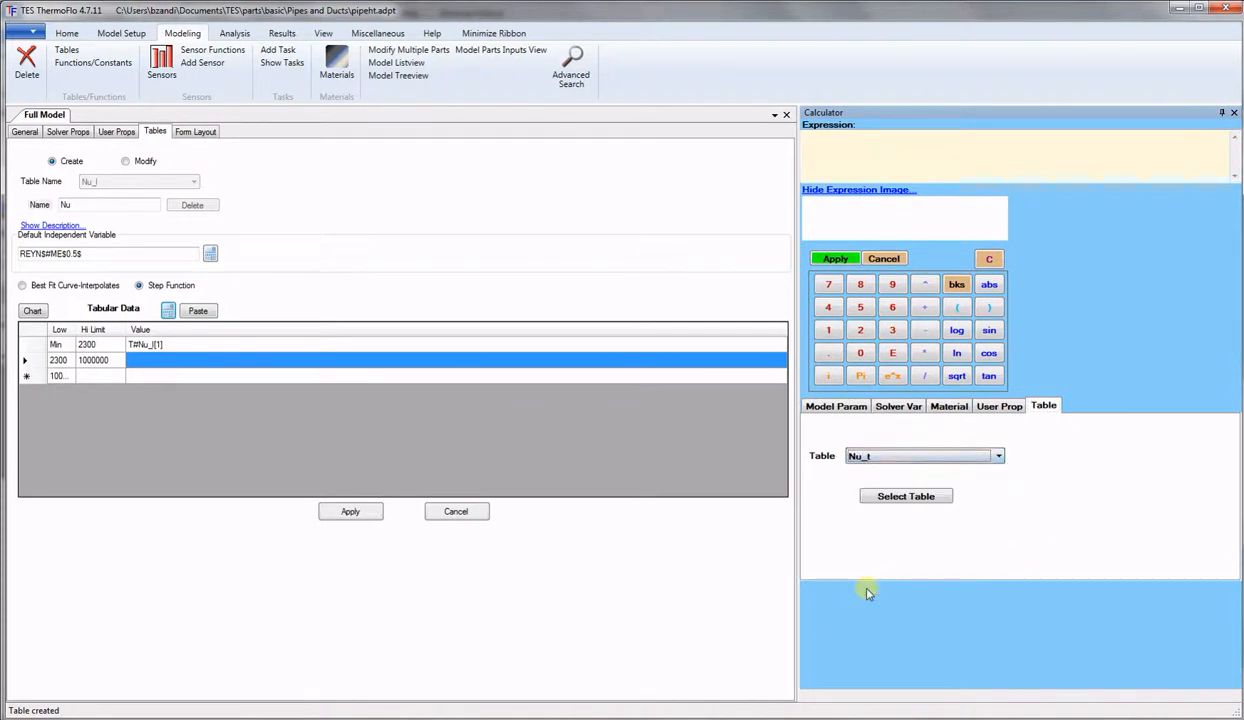
{"action": "left_click", "coordinate": [906, 496]}
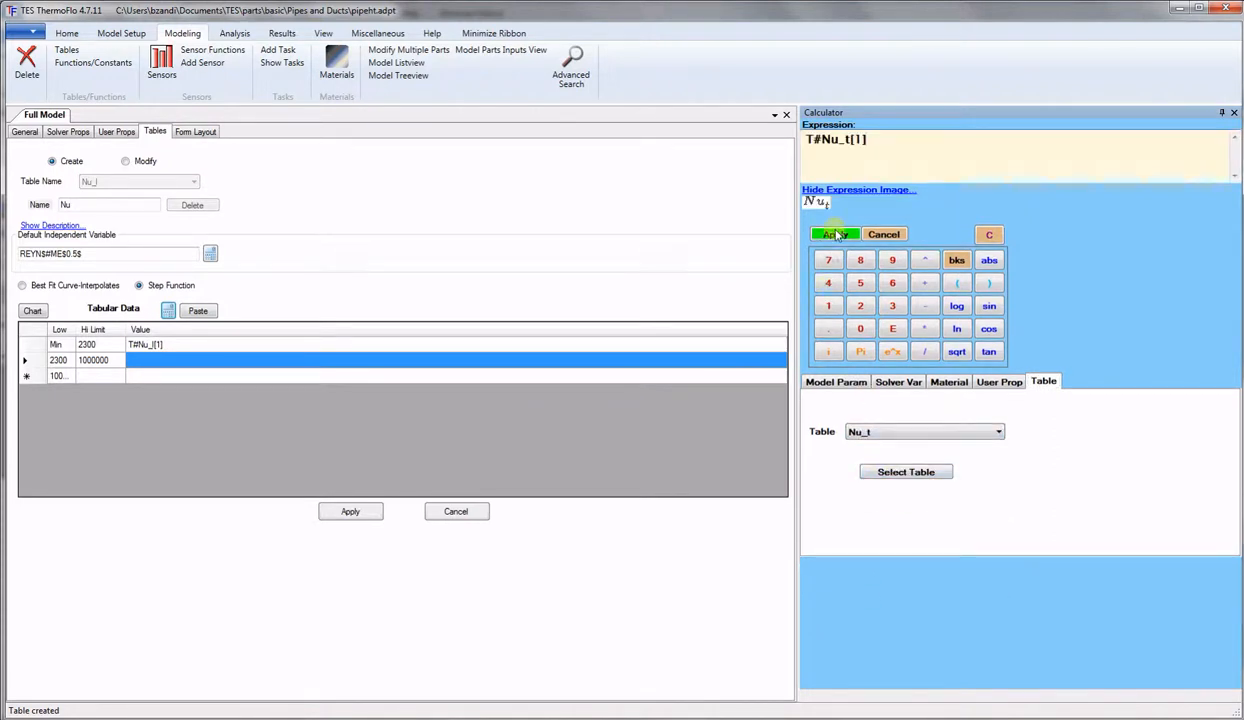
{"action": "left_click", "coordinate": [836, 235]}
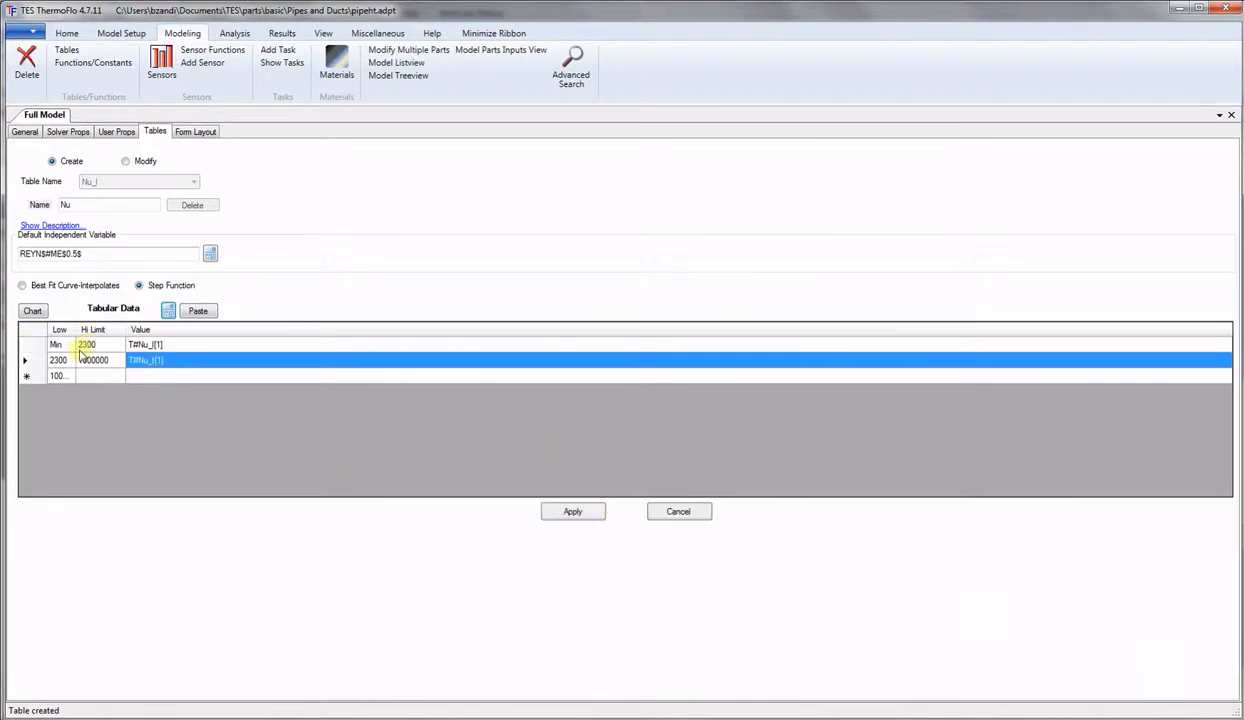
{"action": "left_click", "coordinate": [573, 512]}
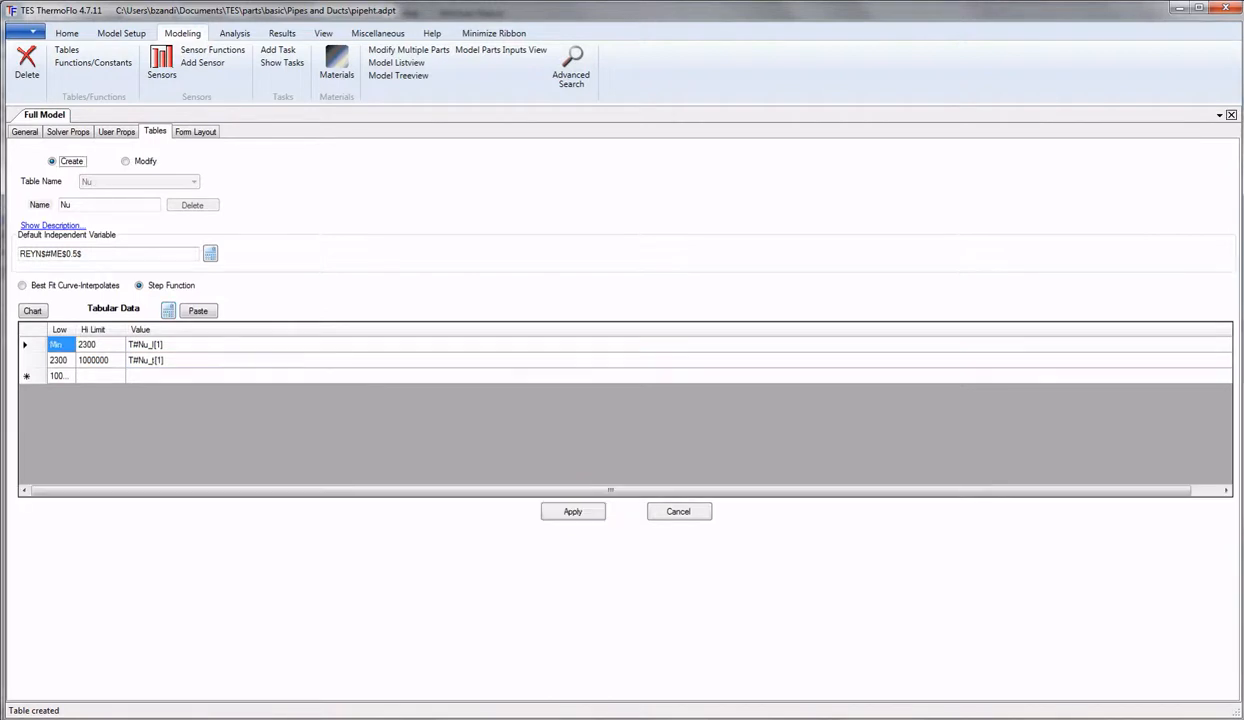
Name the table A_Solid, set independent variable 1, and choose Best Fit interpolation.
{"action": "left_click_drag", "start_coordinate": [97, 204], "coordinate": [5, 205]}
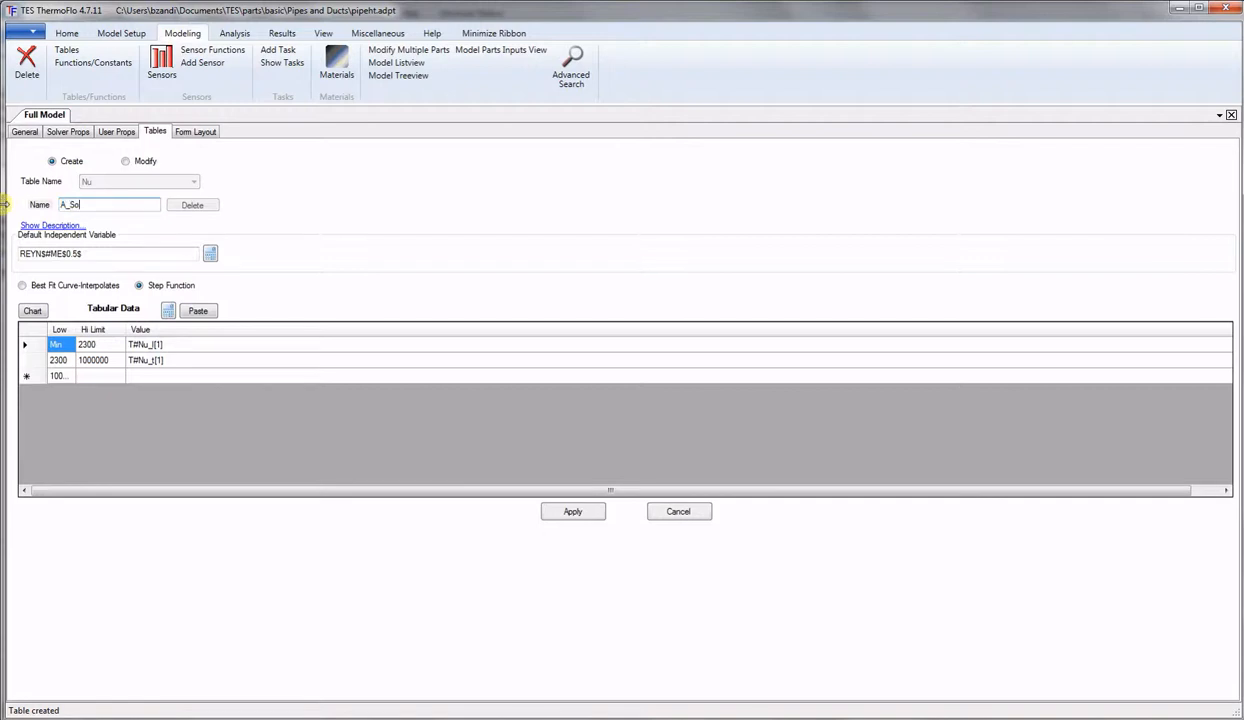
{"action": "double_click", "coordinate": [80, 251]}
{"action": "type", "text": "1"}
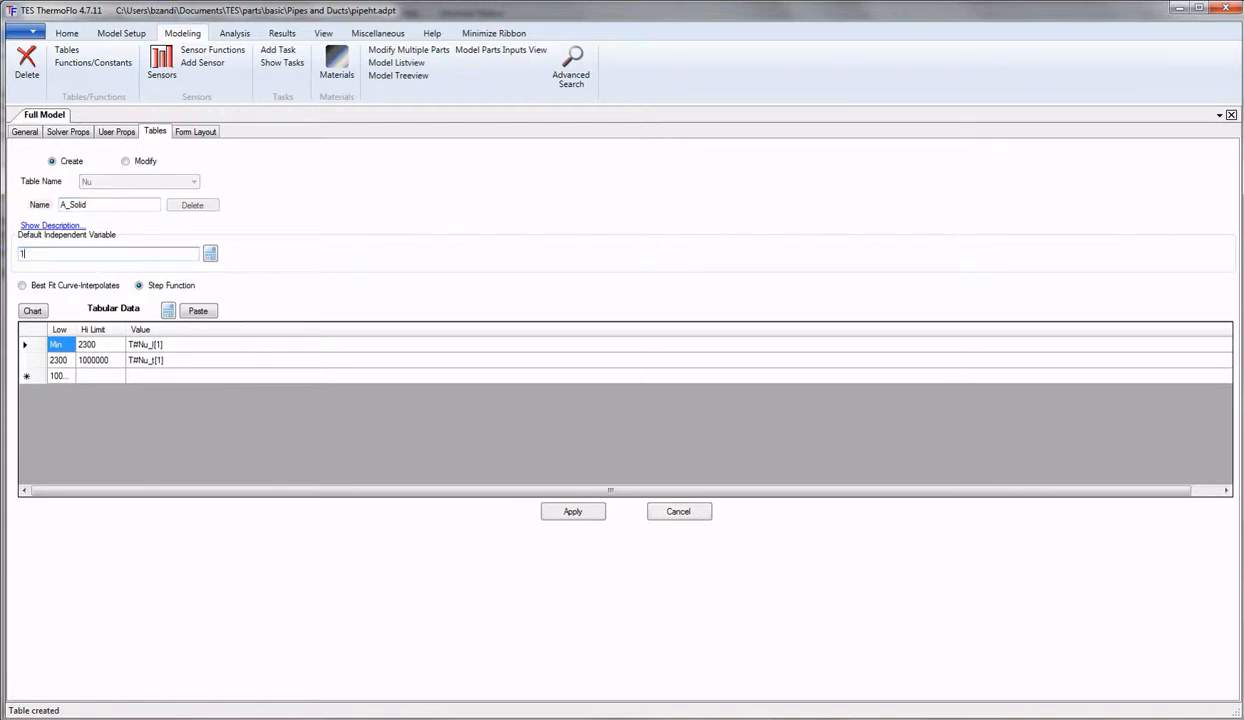
{"action": "left_click", "coordinate": [31, 288]}
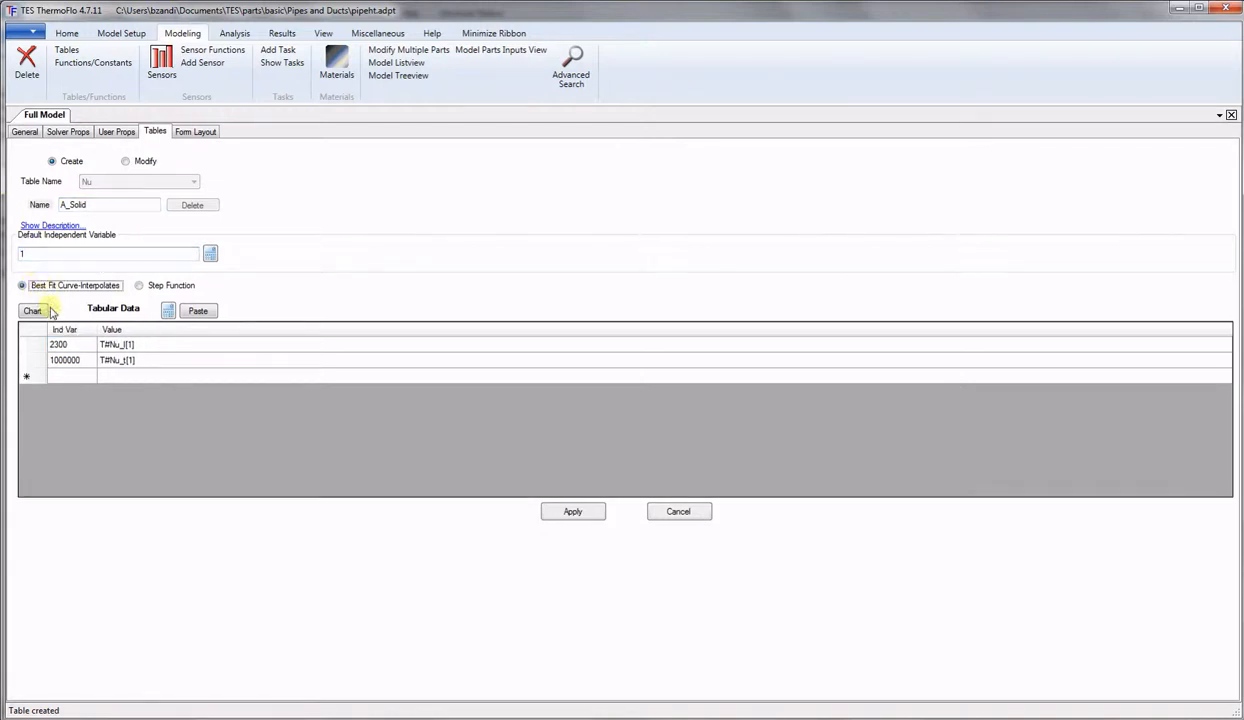
Replace the grid rows with a single row at independent value 1.
{"action": "left_click", "coordinate": [35, 344]}
{"action": "left_click", "coordinate": [33, 379], "text": "shift"}
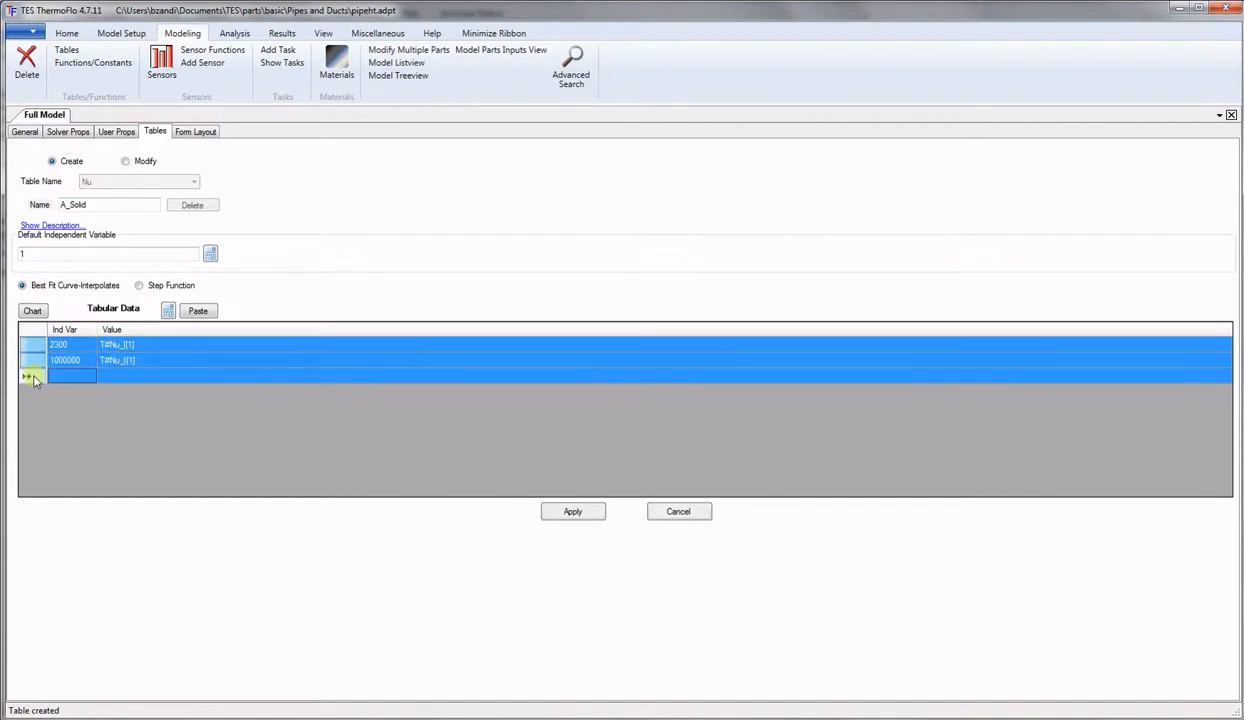
{"action": "key", "text": "Delete"}
{"action": "left_click", "coordinate": [88, 345]}
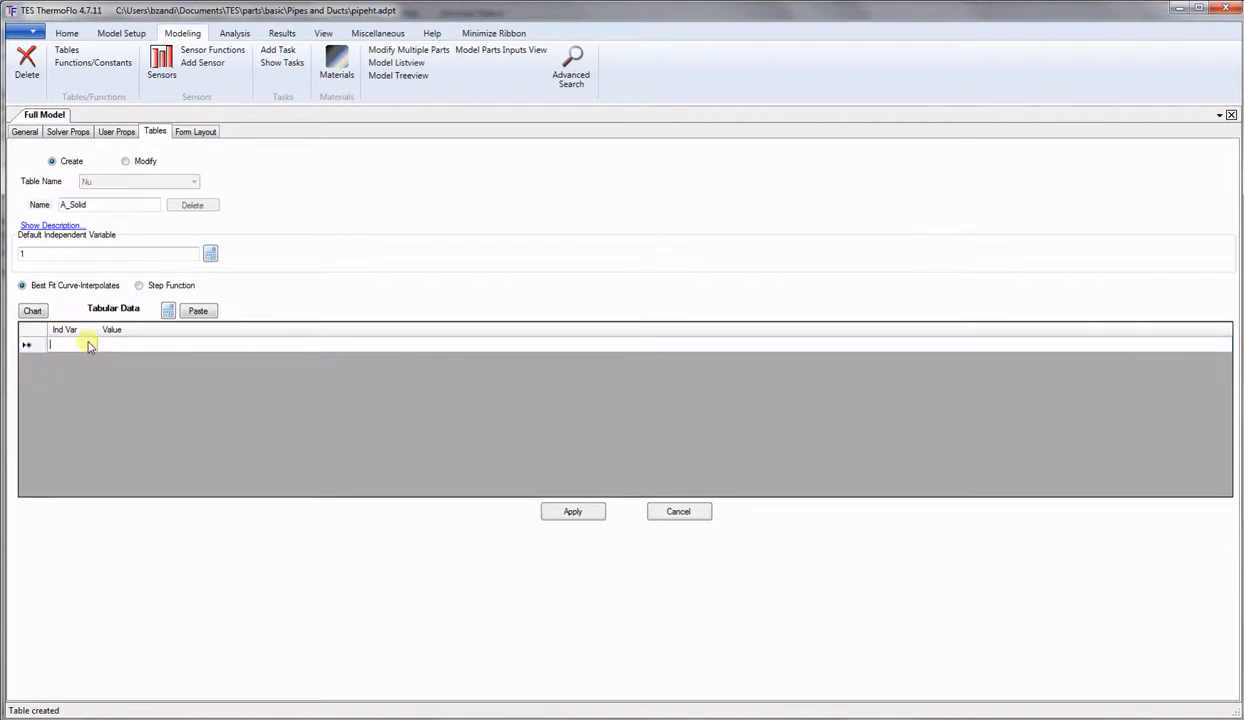
{"action": "type", "text": "1"}
{"action": "left_click", "coordinate": [118, 344]}
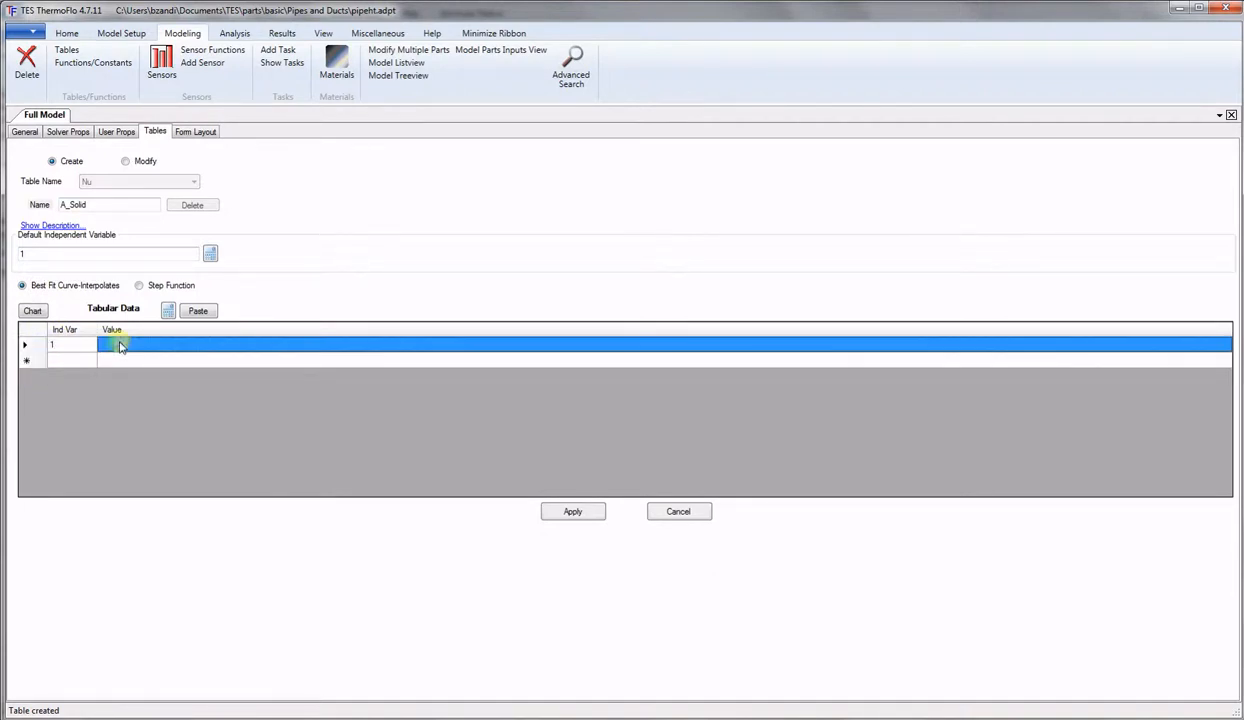
{"action": "left_click", "coordinate": [170, 311]}
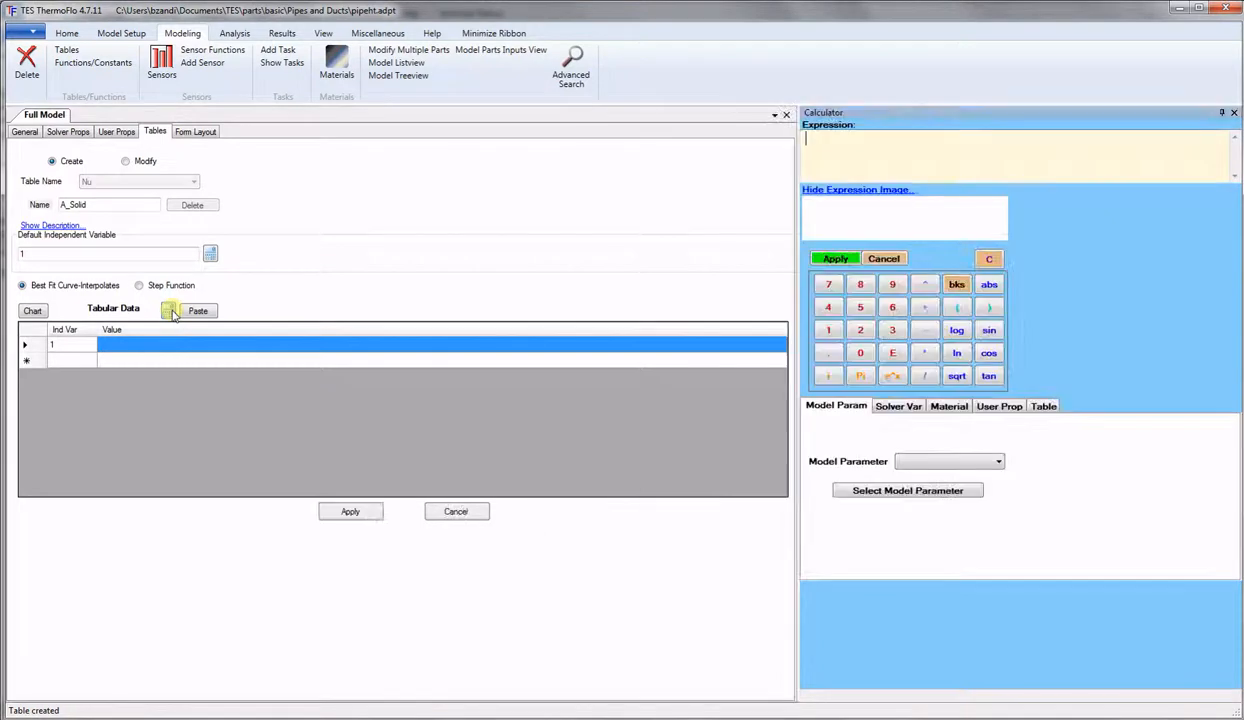
Build the outer area term pi*(D[Meter]+Pipe_Thk[Meter])^2/4- in the expression calculator.
{"action": "left_click", "coordinate": [860, 376]}
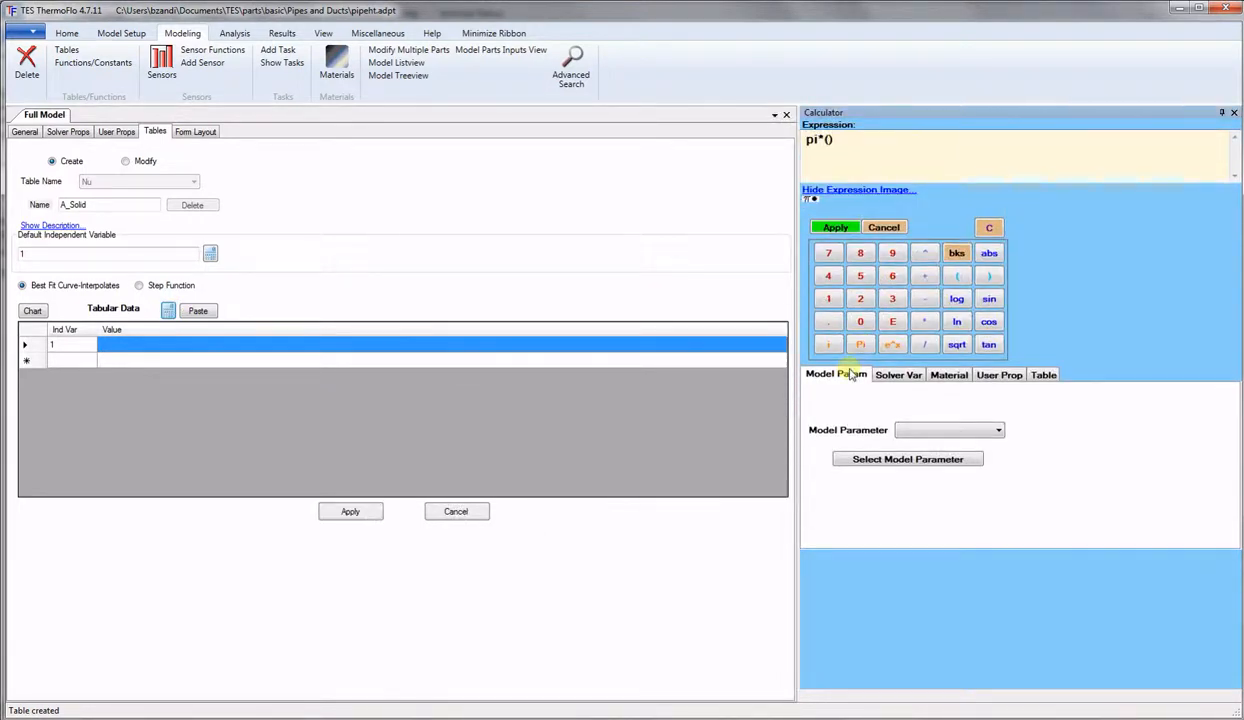
{"action": "left_click", "coordinate": [1000, 378]}
{"action": "left_click", "coordinate": [918, 408]}
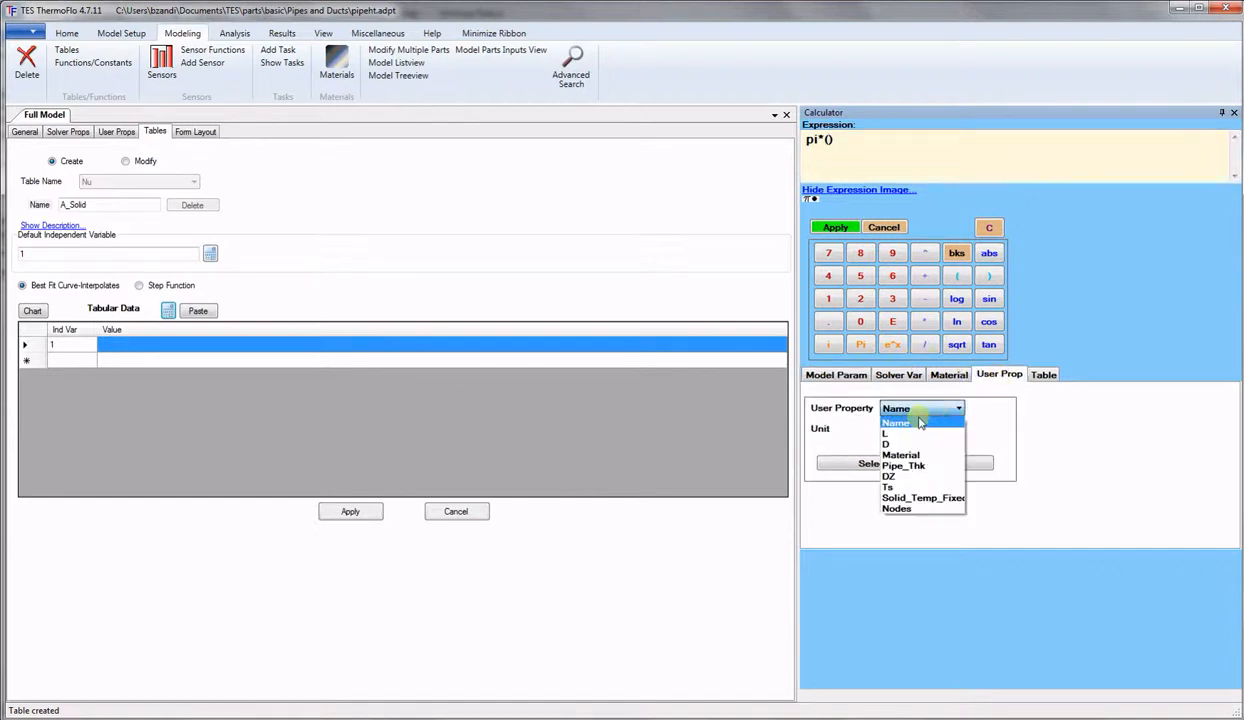
{"action": "left_click", "coordinate": [896, 444]}
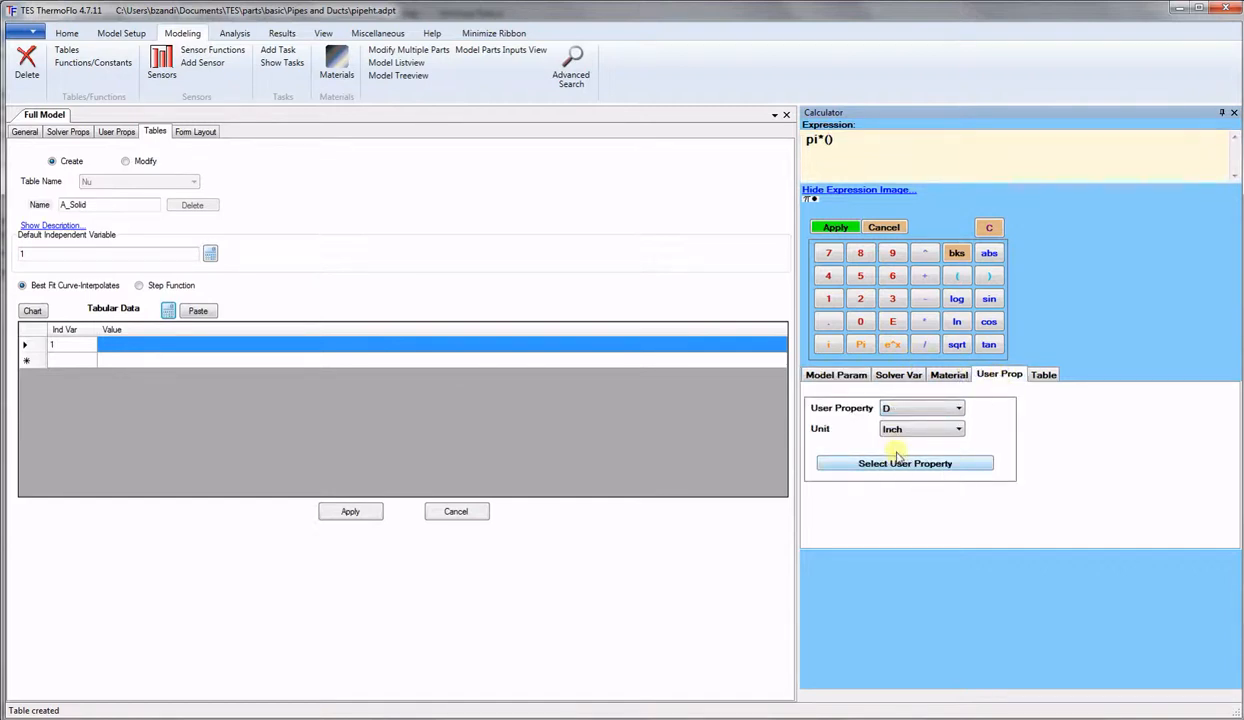
{"action": "left_click", "coordinate": [918, 429]}
{"action": "left_click", "coordinate": [919, 450]}
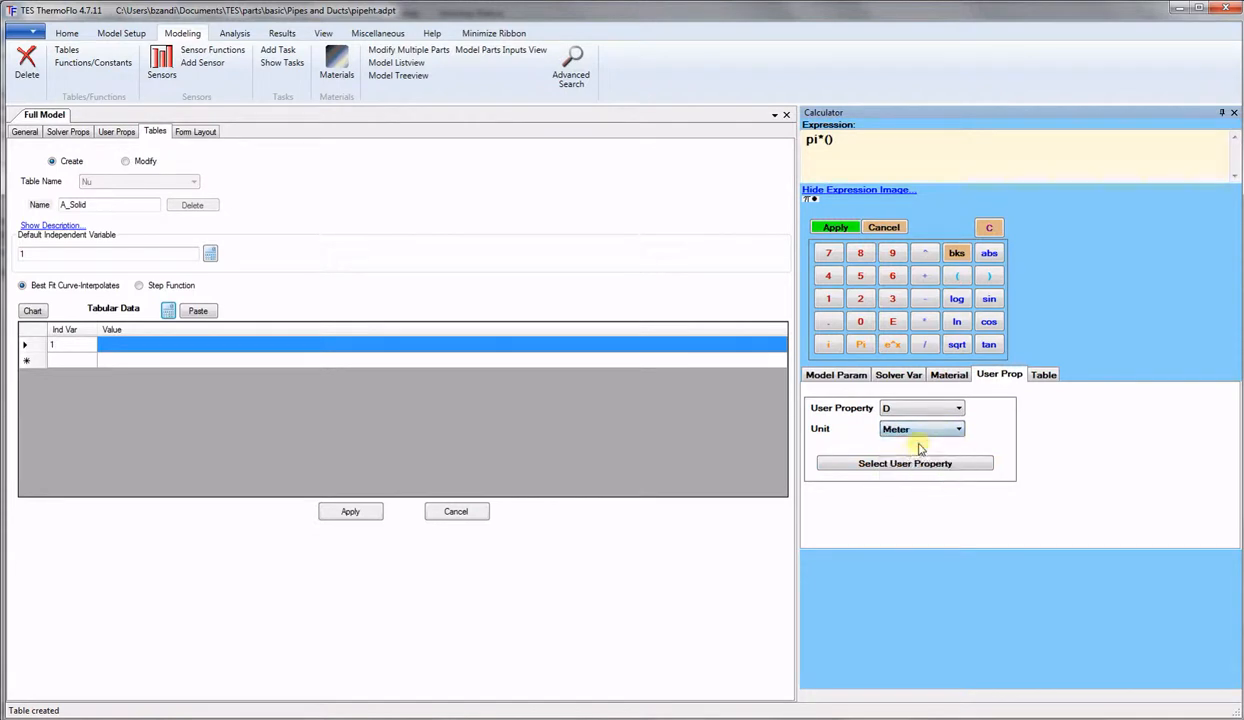
{"action": "left_click", "coordinate": [907, 466]}
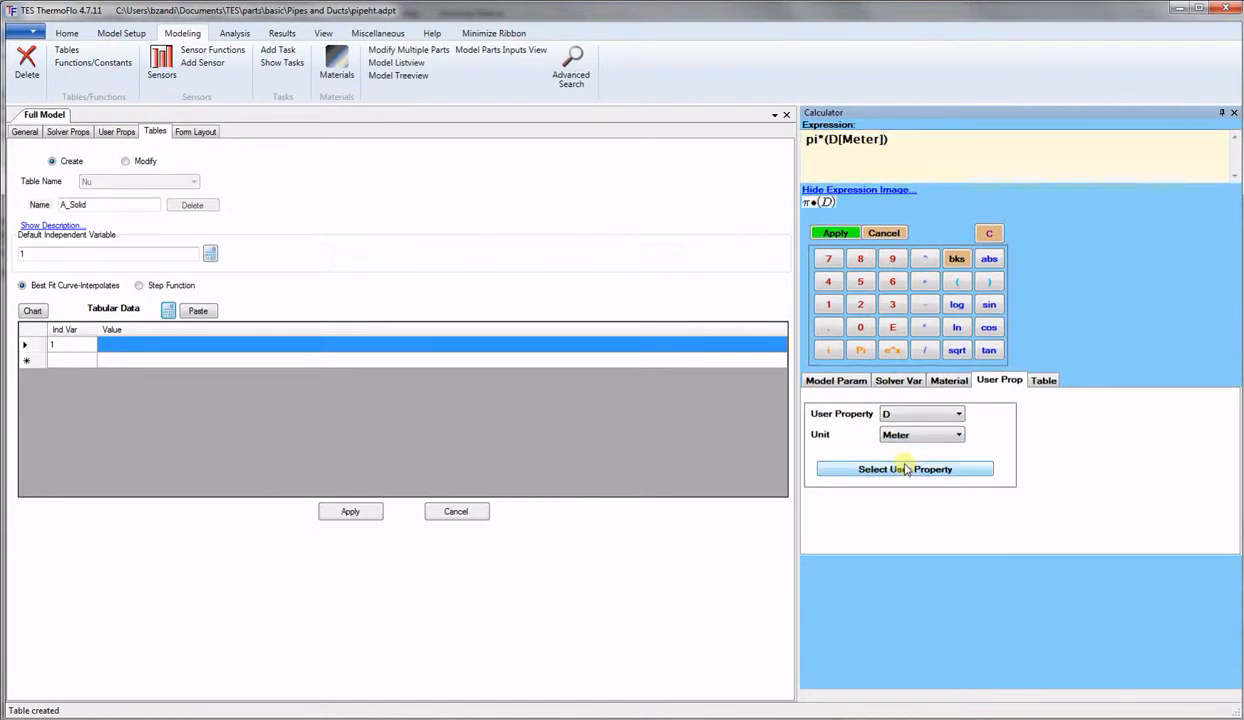
{"action": "type", "text": "+"}
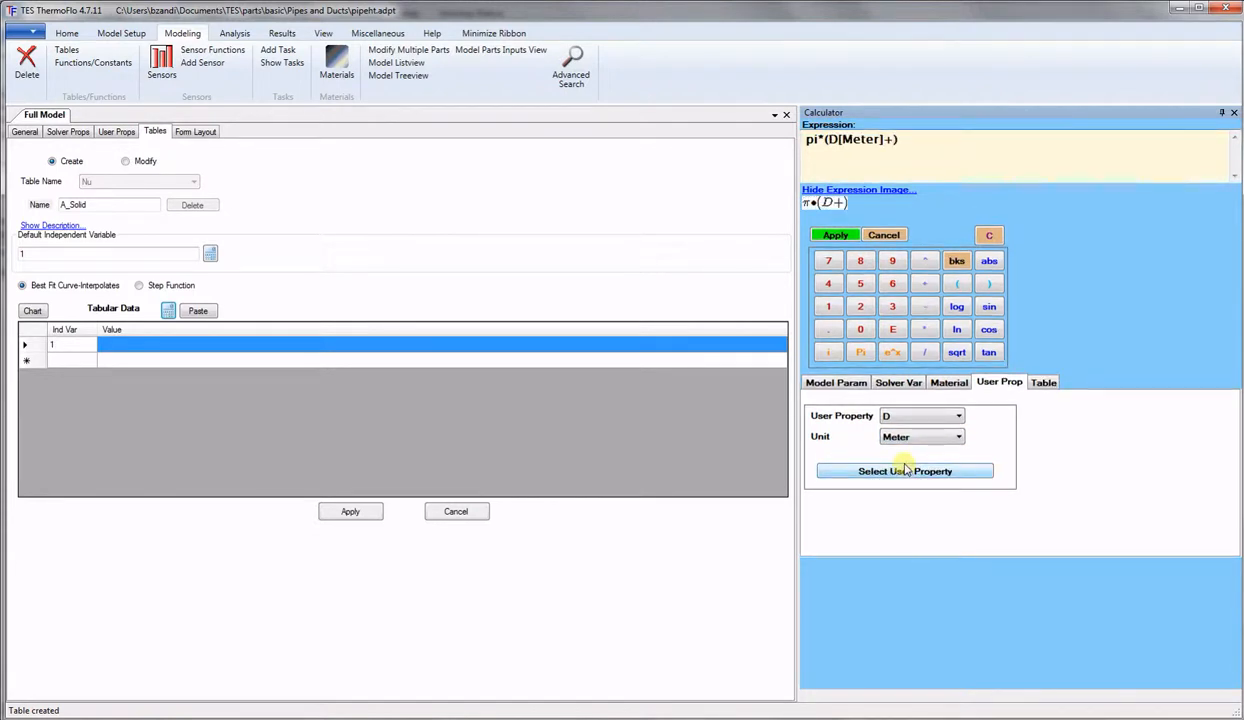
{"action": "left_click", "coordinate": [958, 417]}
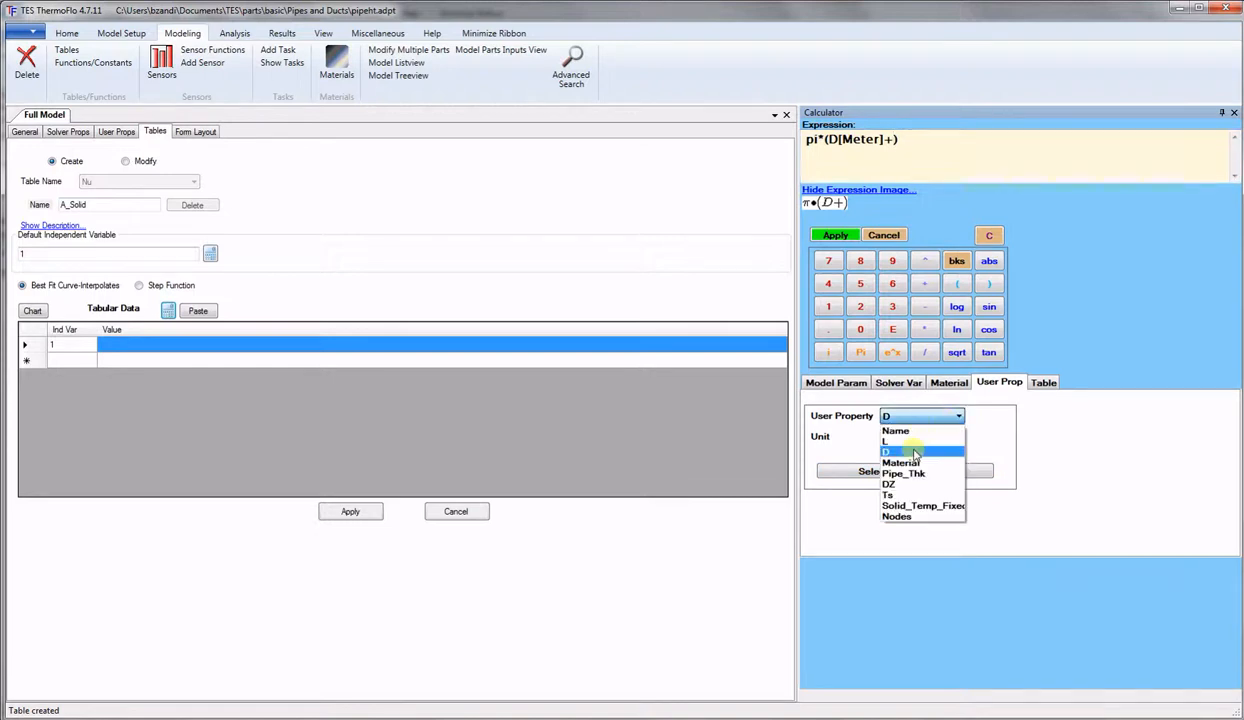
{"action": "left_click", "coordinate": [906, 474]}
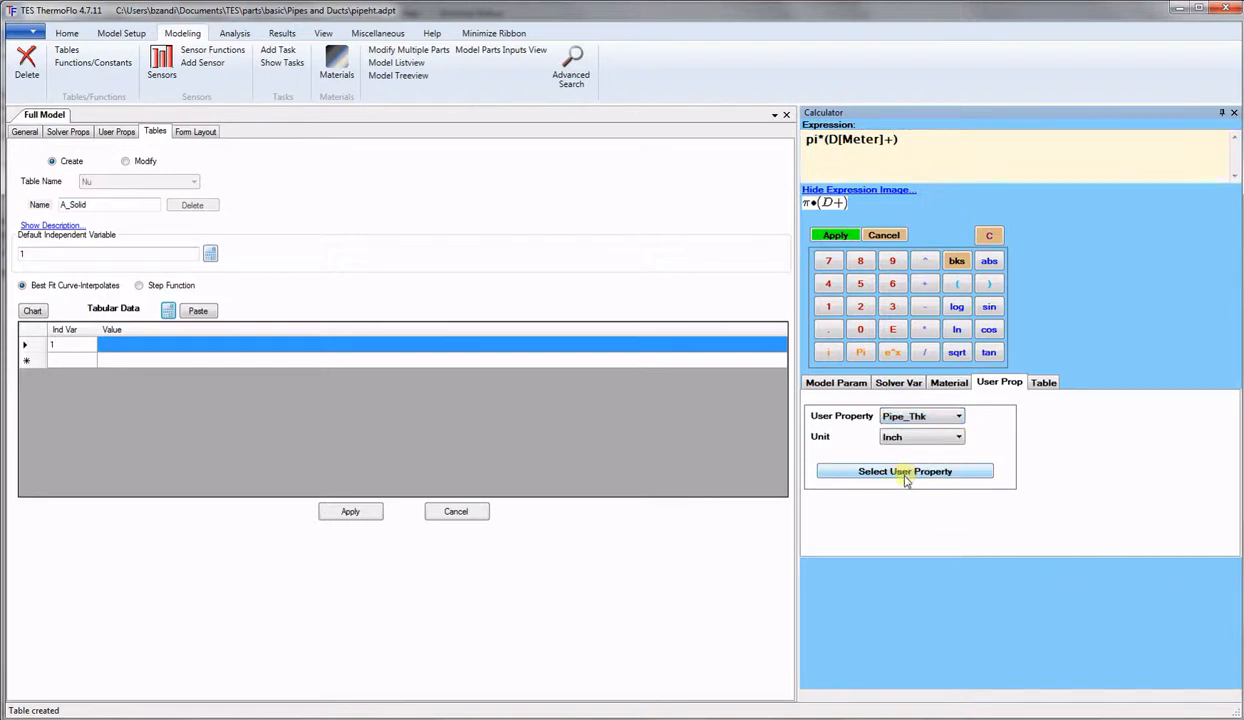
{"action": "left_click", "coordinate": [959, 438]}
{"action": "left_click", "coordinate": [898, 451]}
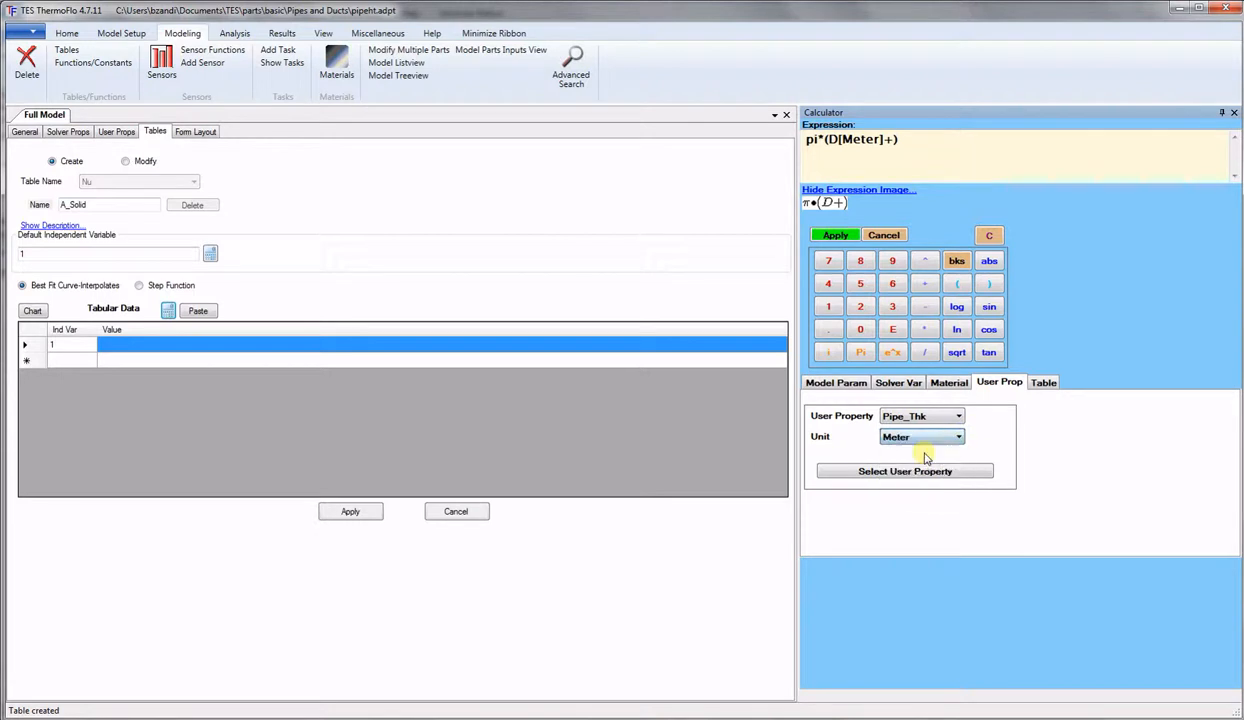
{"action": "left_click", "coordinate": [916, 477]}
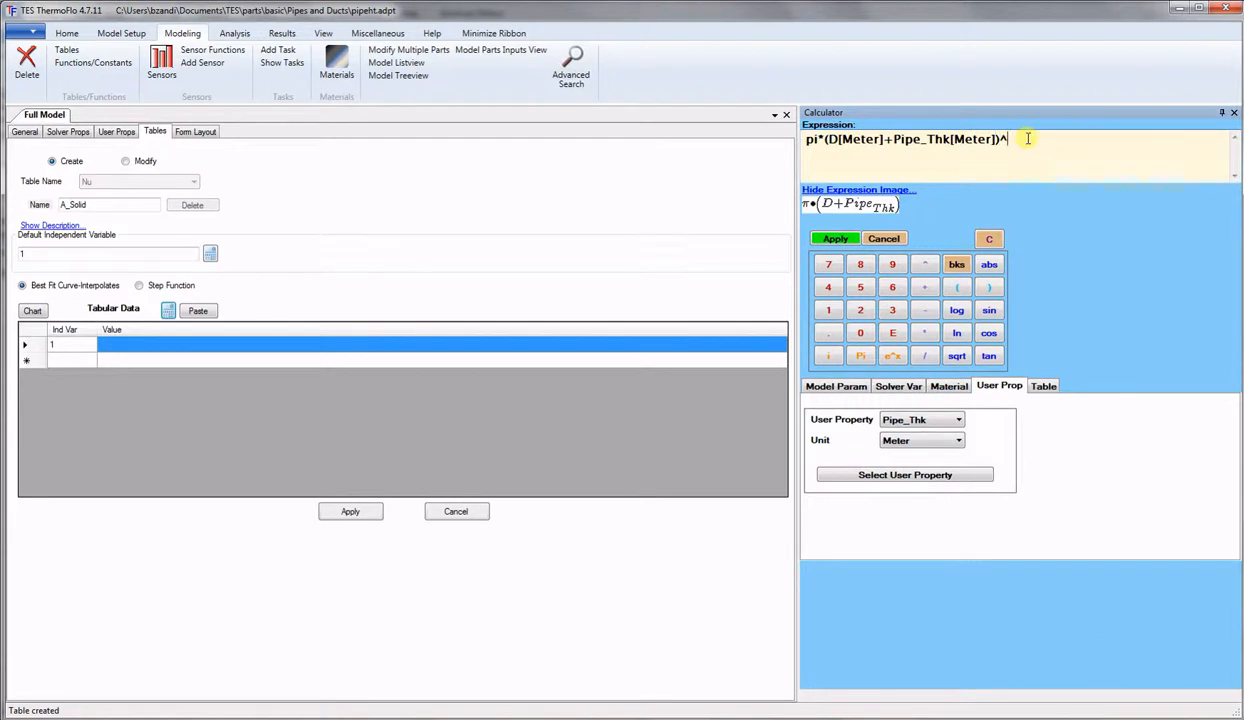
{"action": "type", "text": "2"}
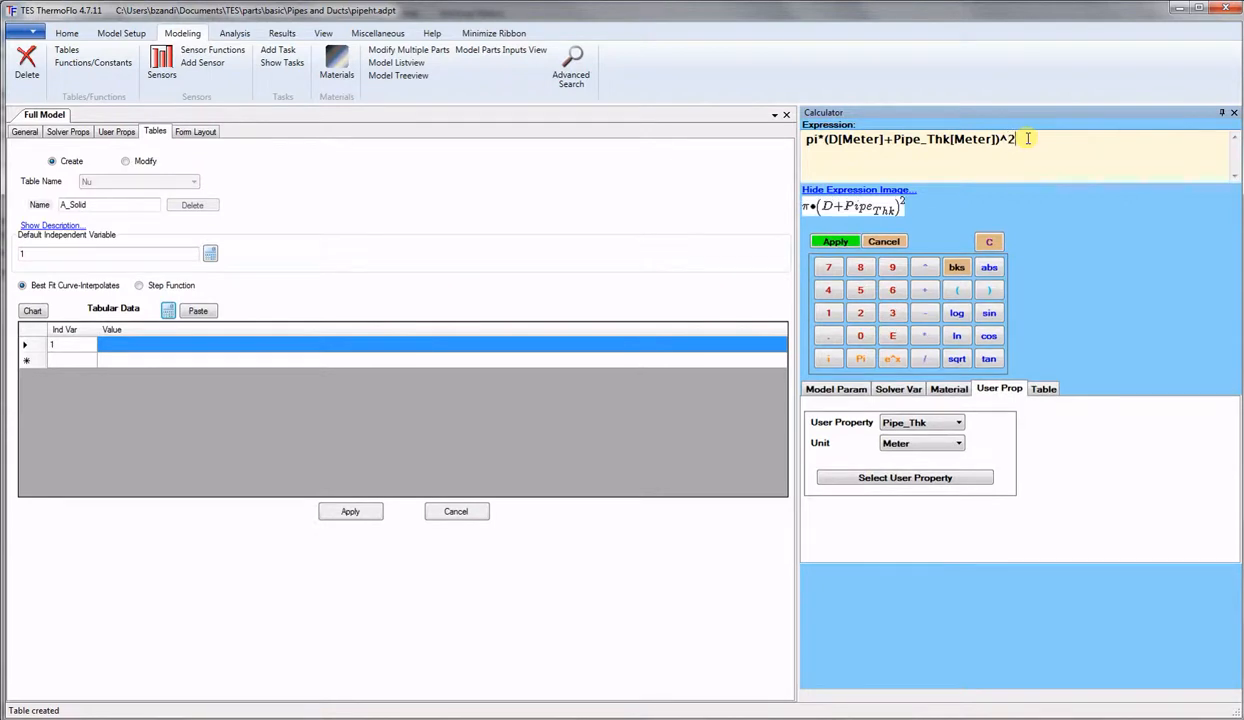
{"action": "type", "text": "/"}
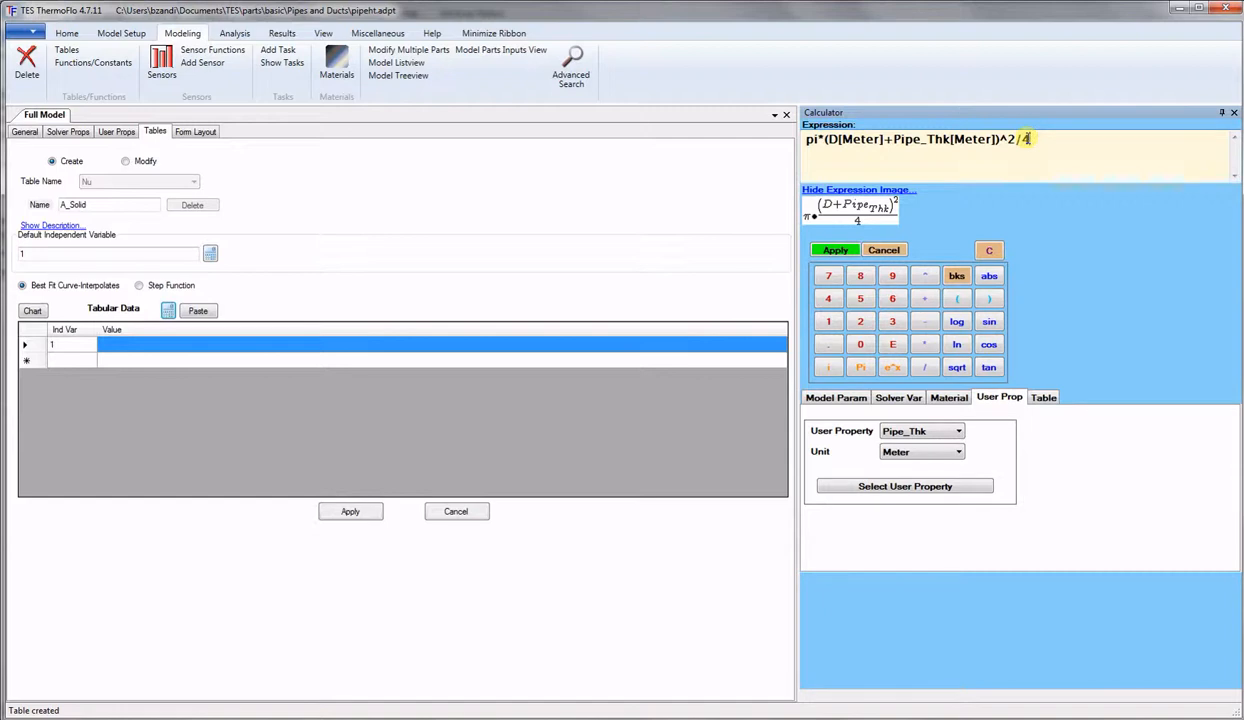
{"action": "type", "text": "4-"}
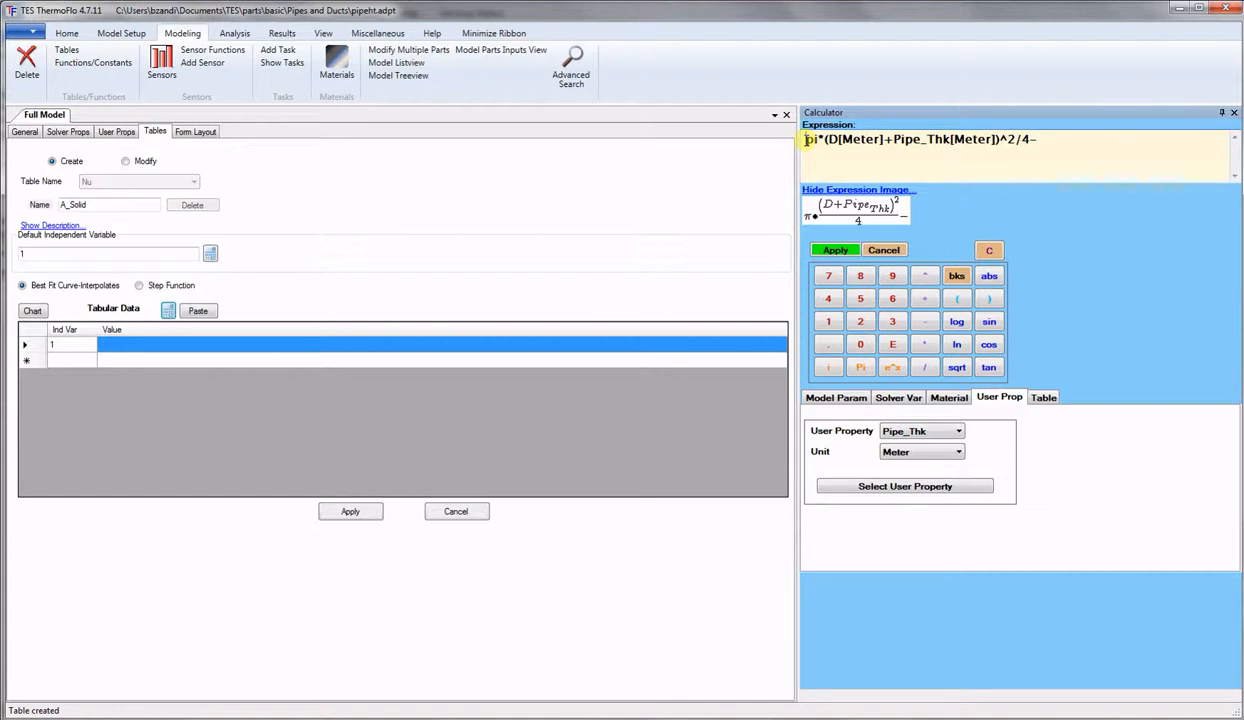
Add the inner term pi*(D[Meter])^2/4, apply A_Solid's value, and open Solver Props.
{"action": "left_click_drag", "start_coordinate": [807, 140], "coordinate": [1048, 141]}
{"action": "key", "text": "ctrl+c"}
{"action": "left_click", "coordinate": [1048, 141]}
{"action": "key", "text": "ctrl+v"}
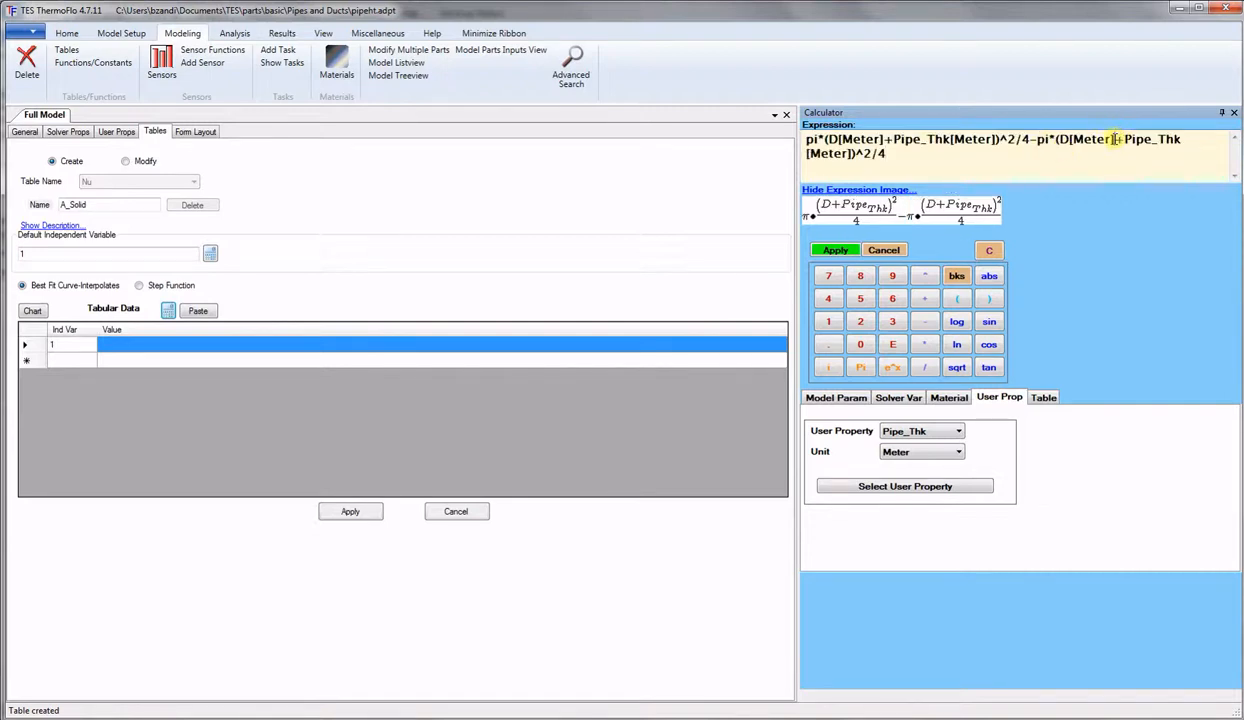
{"action": "left_click_drag", "start_coordinate": [1115, 140], "coordinate": [851, 154]}
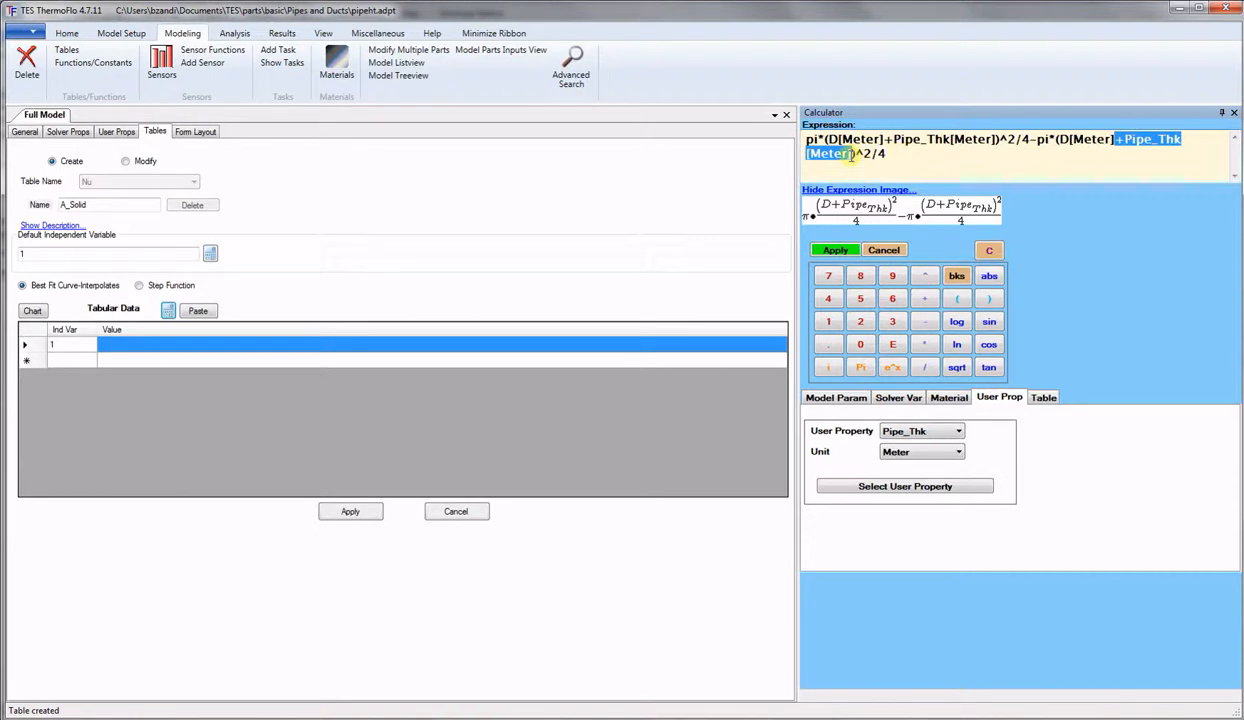
{"action": "key", "text": "Delete"}
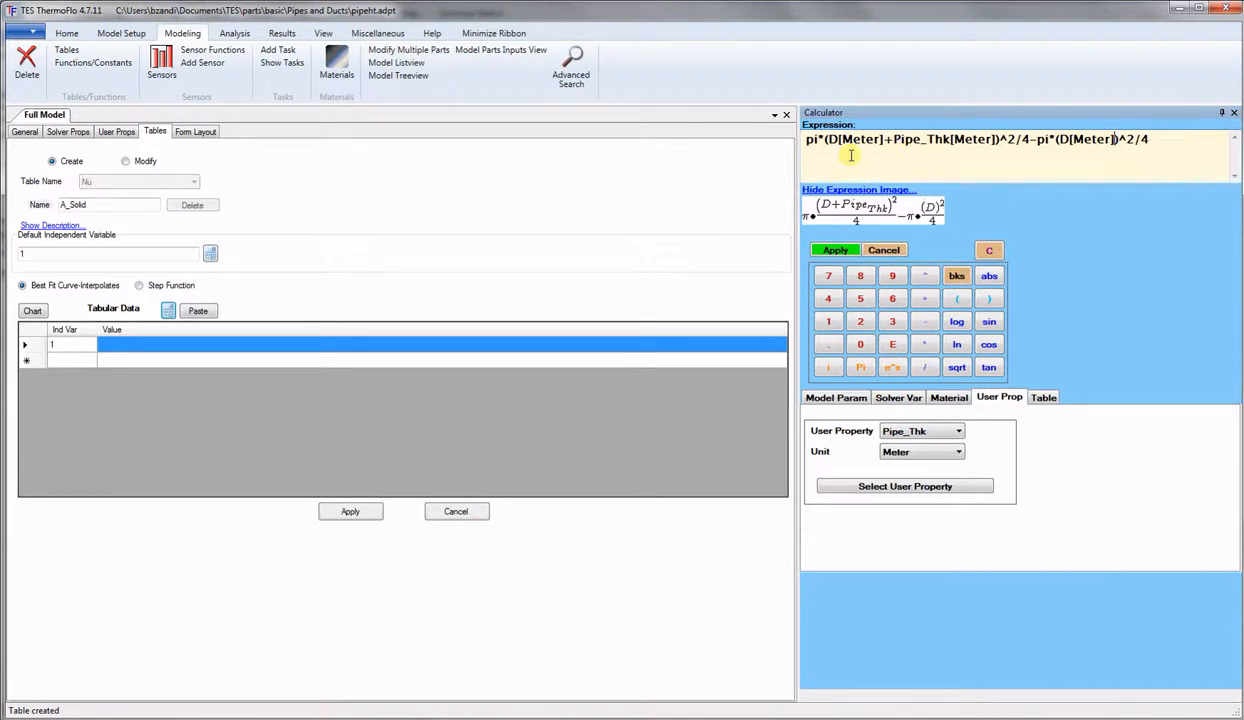
{"action": "left_click", "coordinate": [836, 251]}
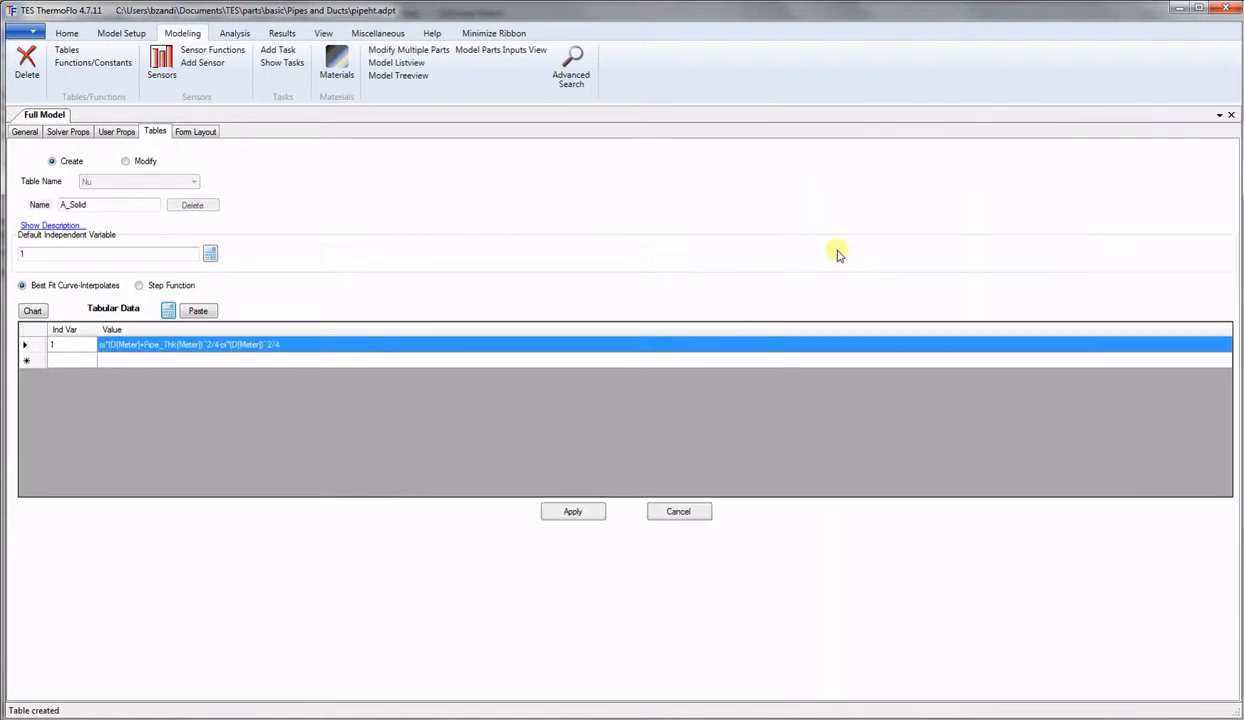
{"action": "left_click", "coordinate": [574, 513]}
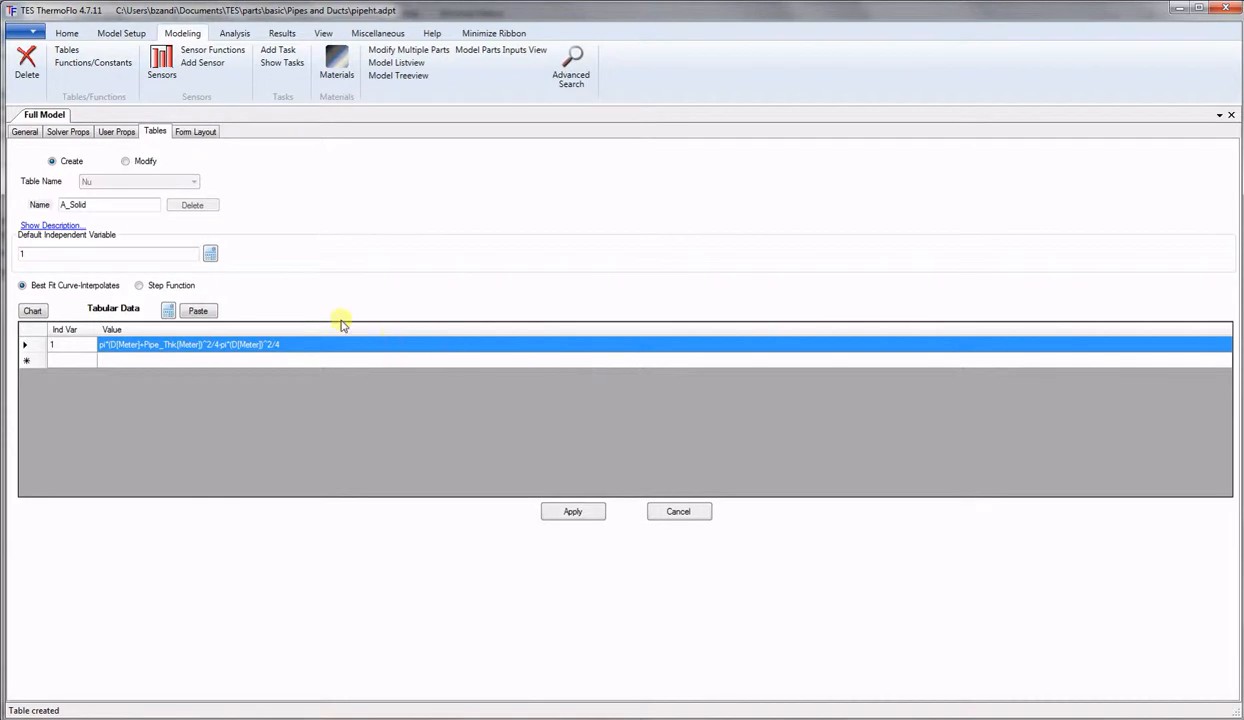
{"action": "left_click", "coordinate": [67, 132]}
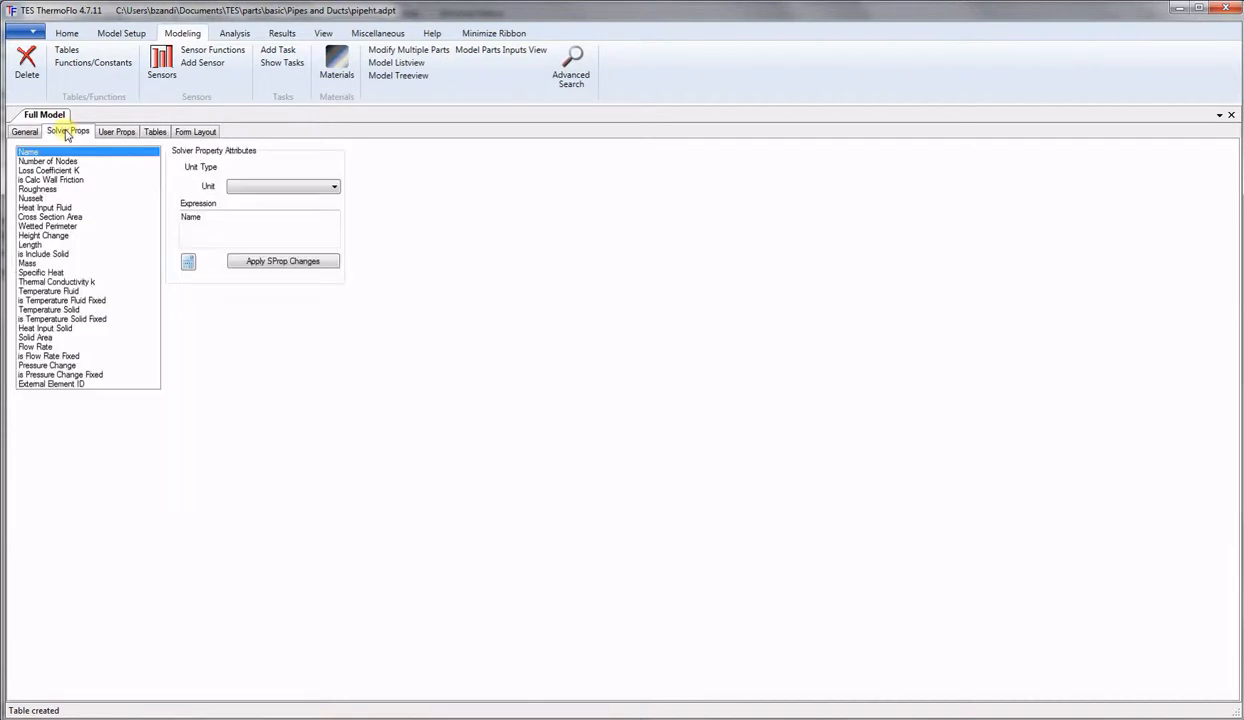
Replace Number of Nodes' fixed value 2 with the Nodes user property and apply it.
{"action": "left_click", "coordinate": [62, 162]}
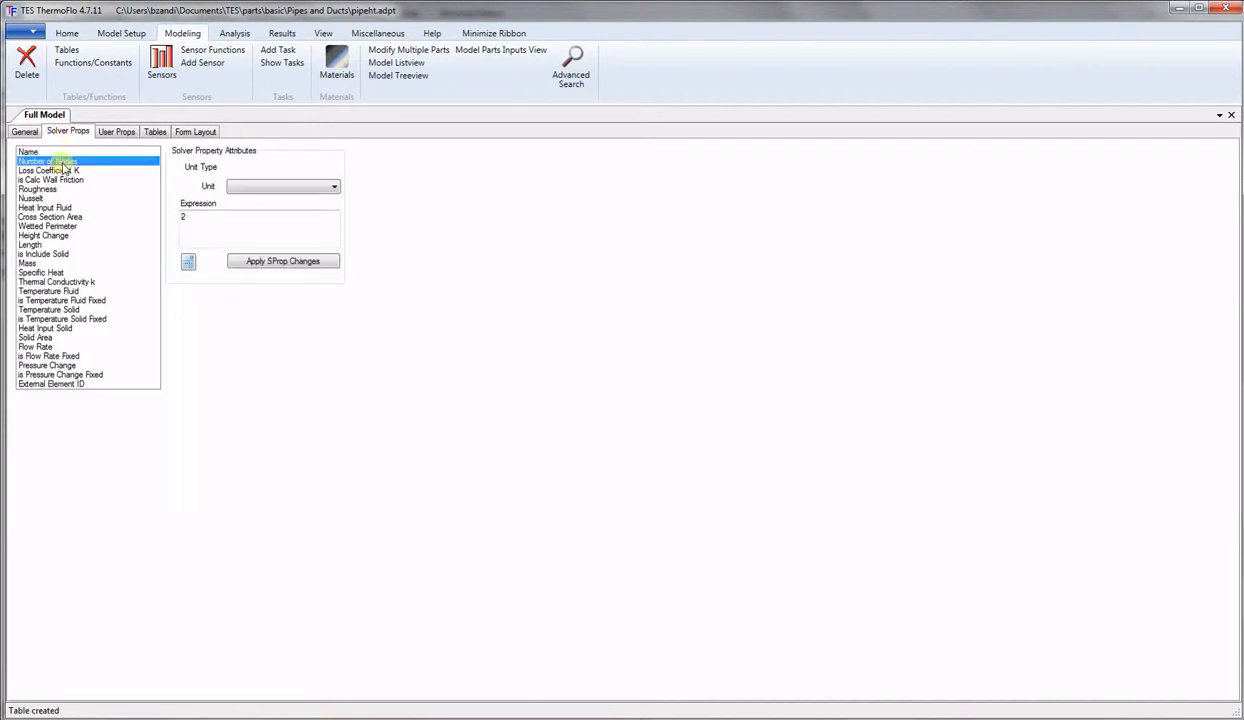
{"action": "left_click", "coordinate": [189, 263]}
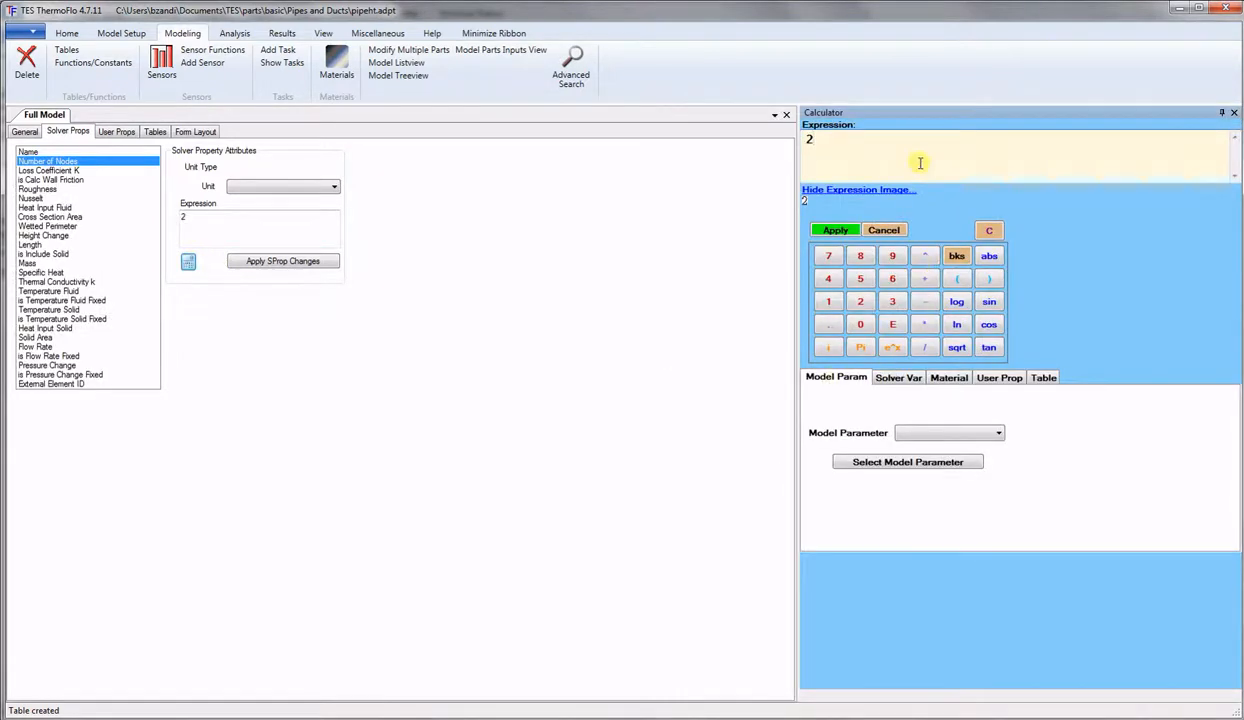
{"action": "key", "text": "BackSpace"}
{"action": "left_click", "coordinate": [997, 377]}
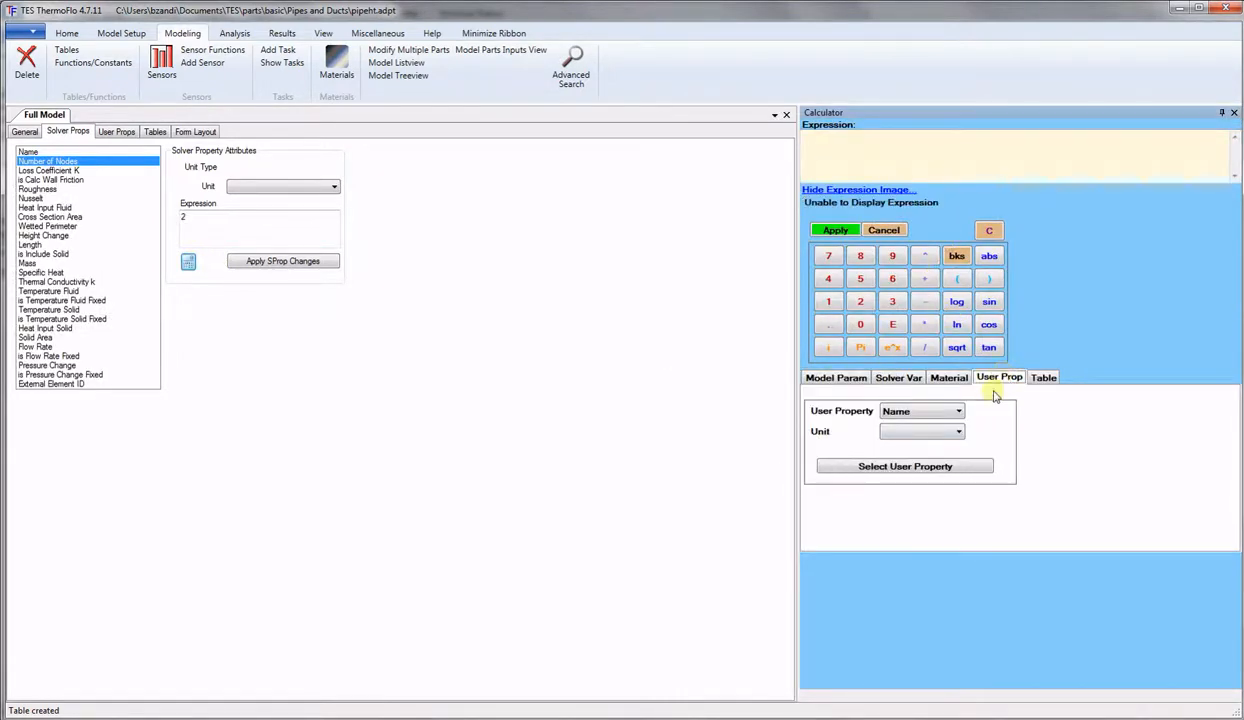
{"action": "left_click", "coordinate": [958, 411]}
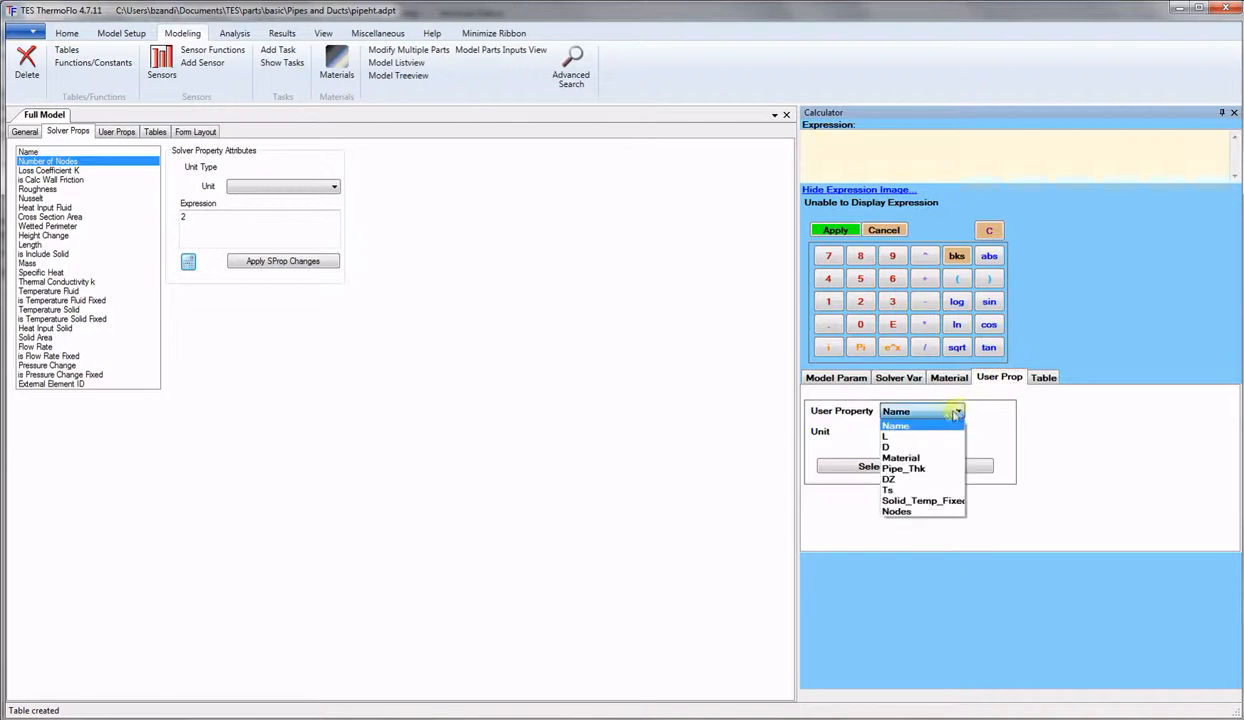
{"action": "left_click", "coordinate": [897, 511]}
{"action": "left_click", "coordinate": [905, 466]}
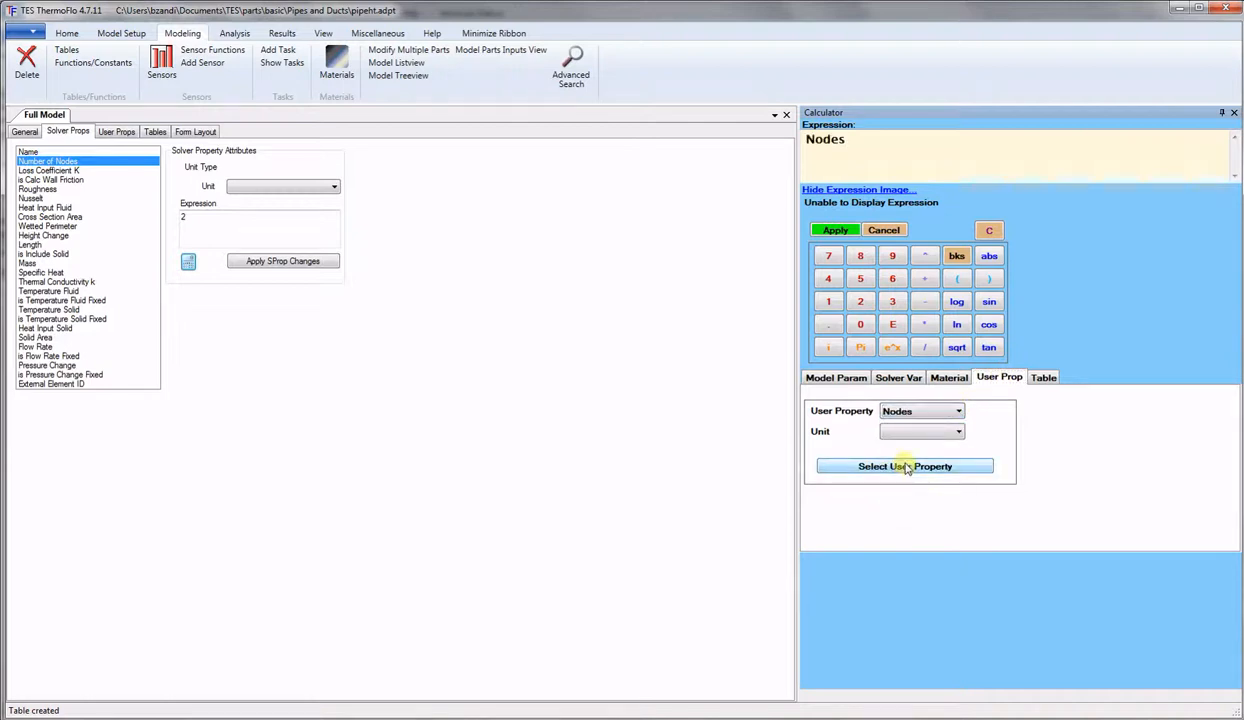
{"action": "left_click", "coordinate": [831, 233]}
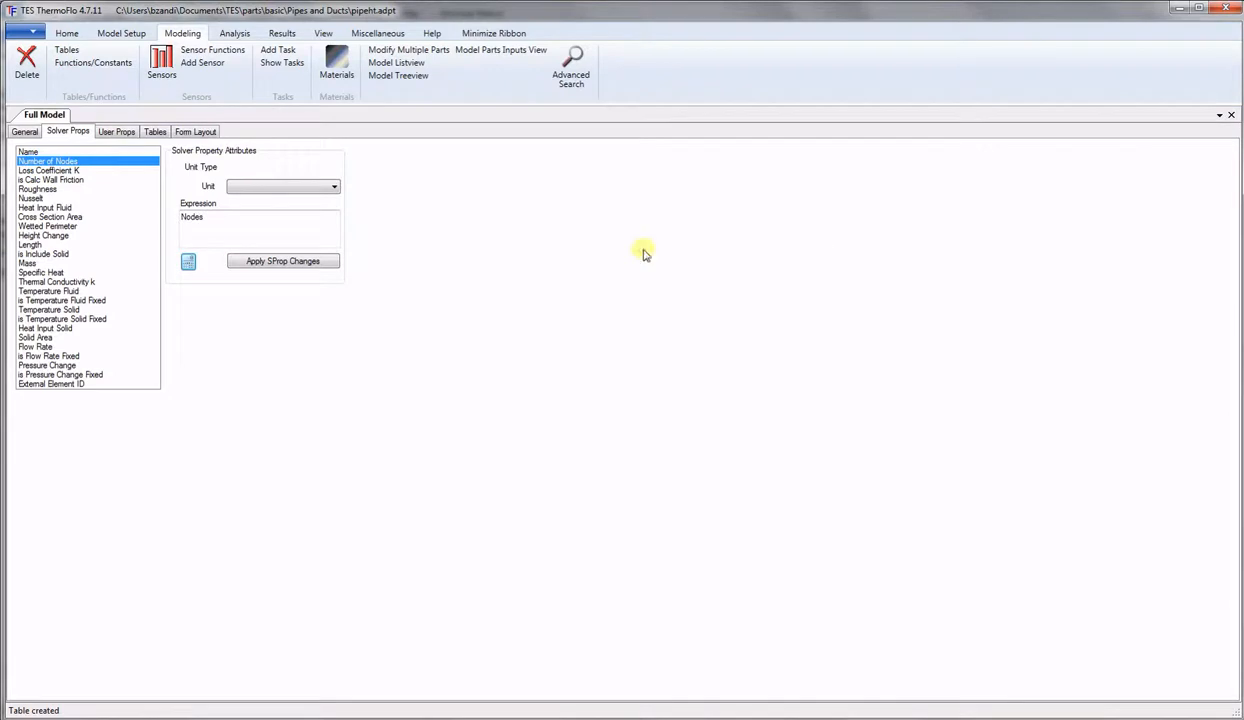
{"action": "left_click", "coordinate": [258, 261]}
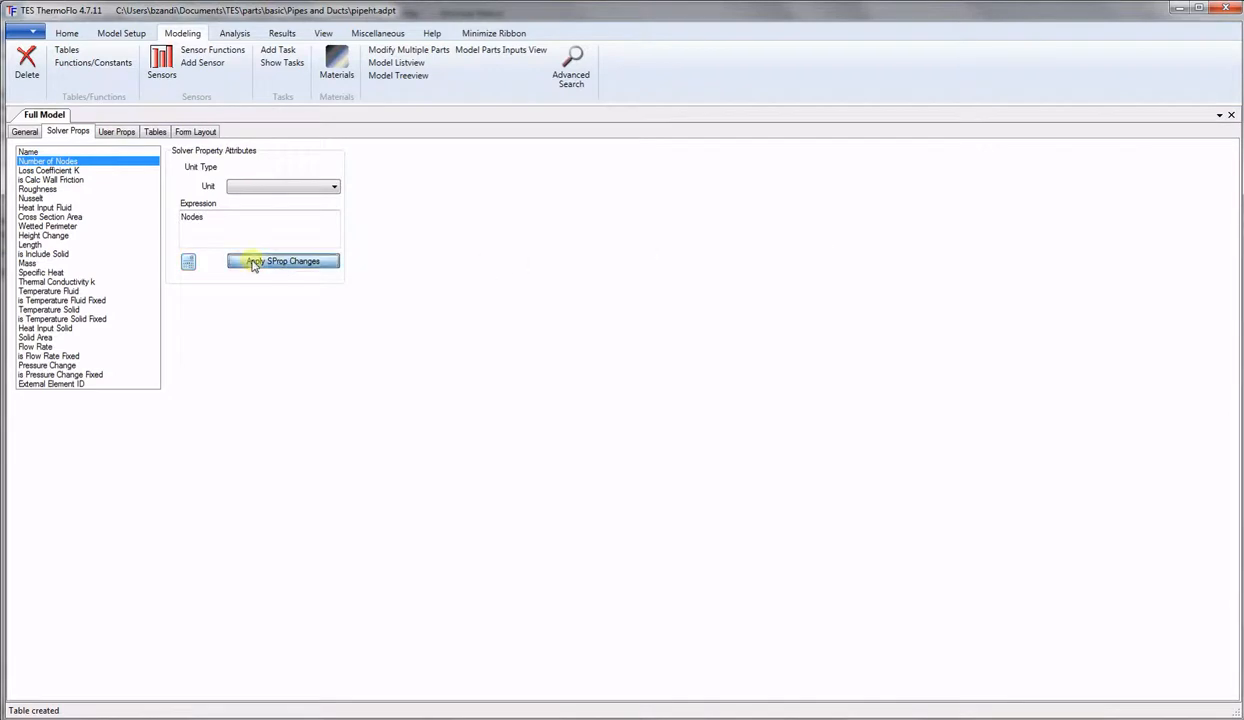
Link Nusselt to the Nu table as T#Nu[REYN$#ME$0.5$] and apply it.
{"action": "left_click", "coordinate": [76, 170]}
{"action": "left_click", "coordinate": [64, 180]}
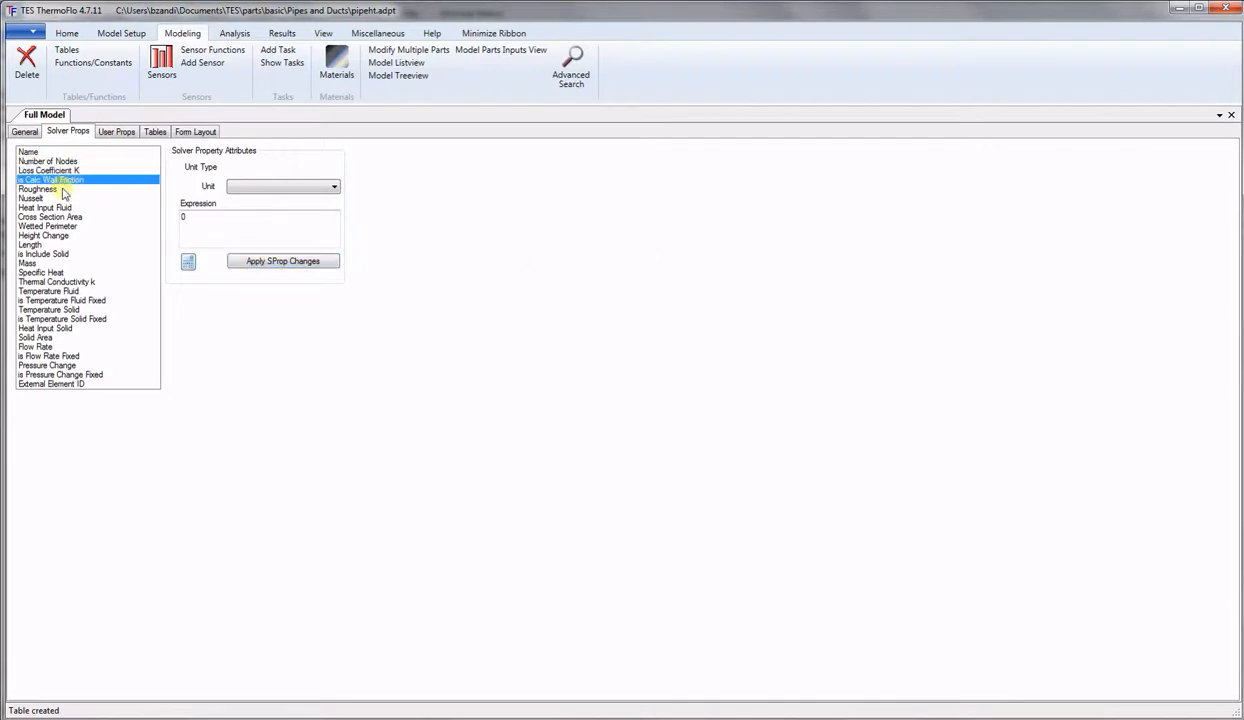
{"action": "left_click", "coordinate": [40, 189]}
{"action": "left_click", "coordinate": [33, 199]}
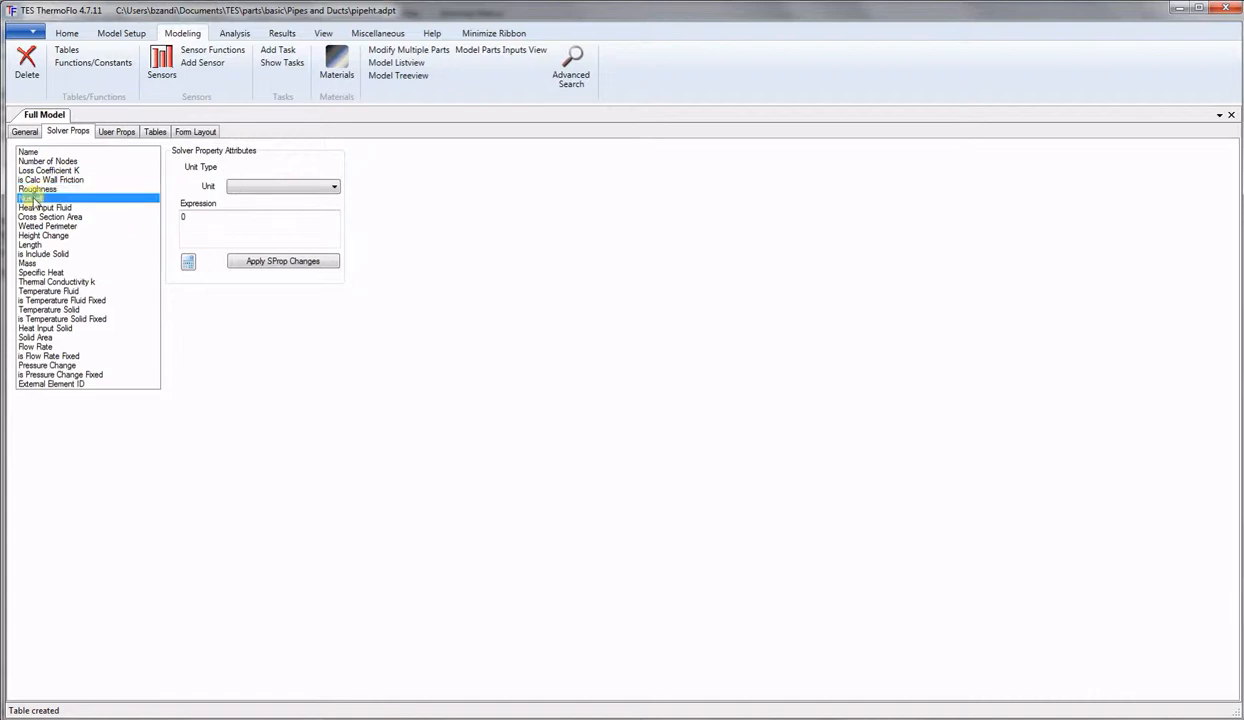
{"action": "left_click", "coordinate": [187, 261]}
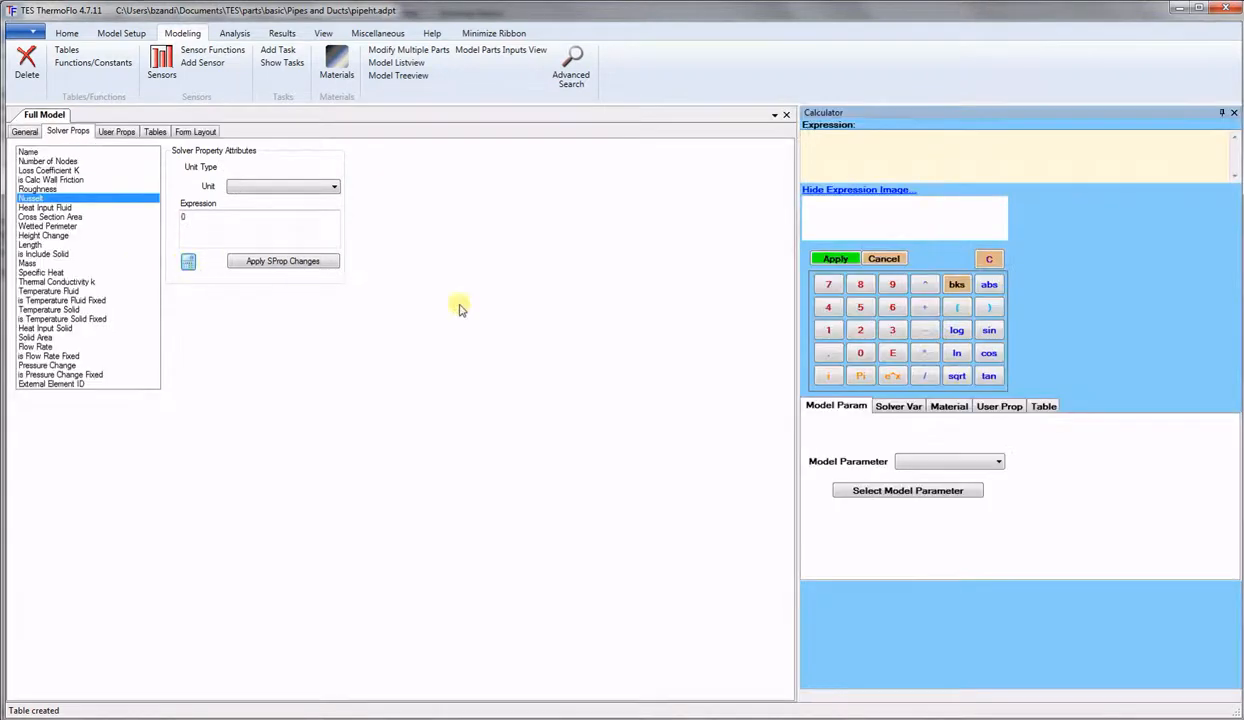
{"action": "left_click", "coordinate": [1043, 410]}
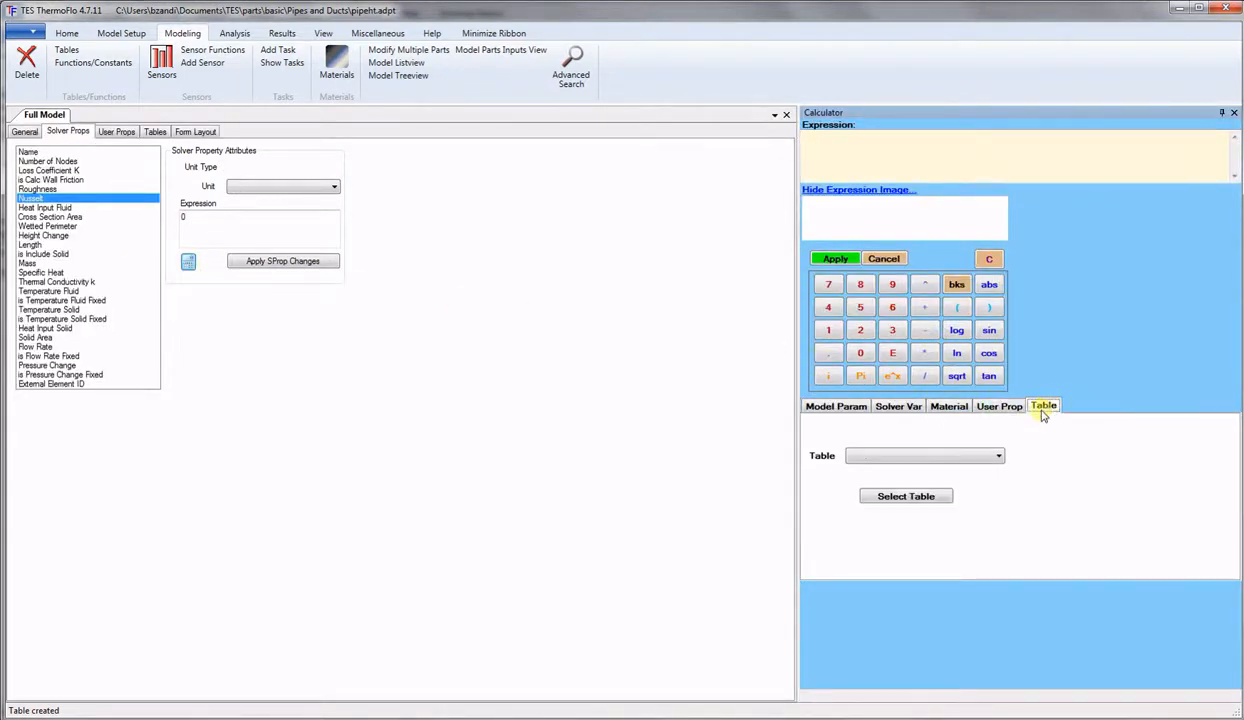
{"action": "left_click", "coordinate": [996, 456]}
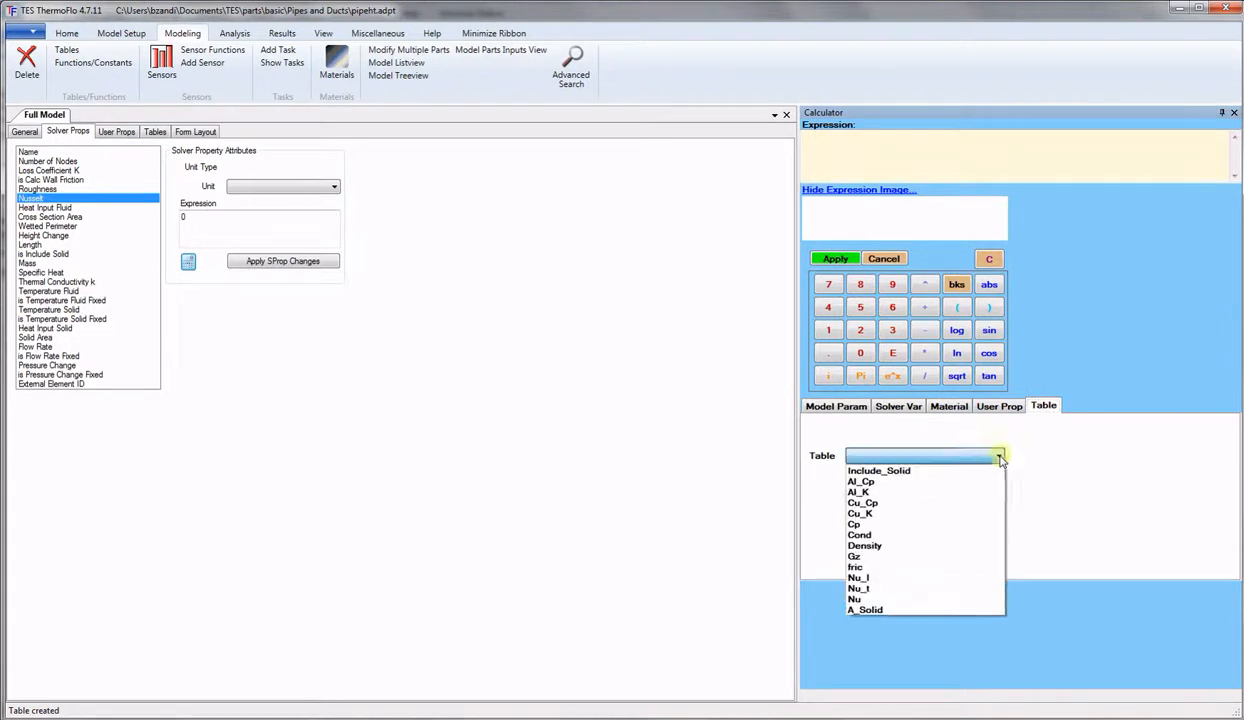
{"action": "left_click", "coordinate": [870, 600]}
{"action": "left_click", "coordinate": [894, 497]}
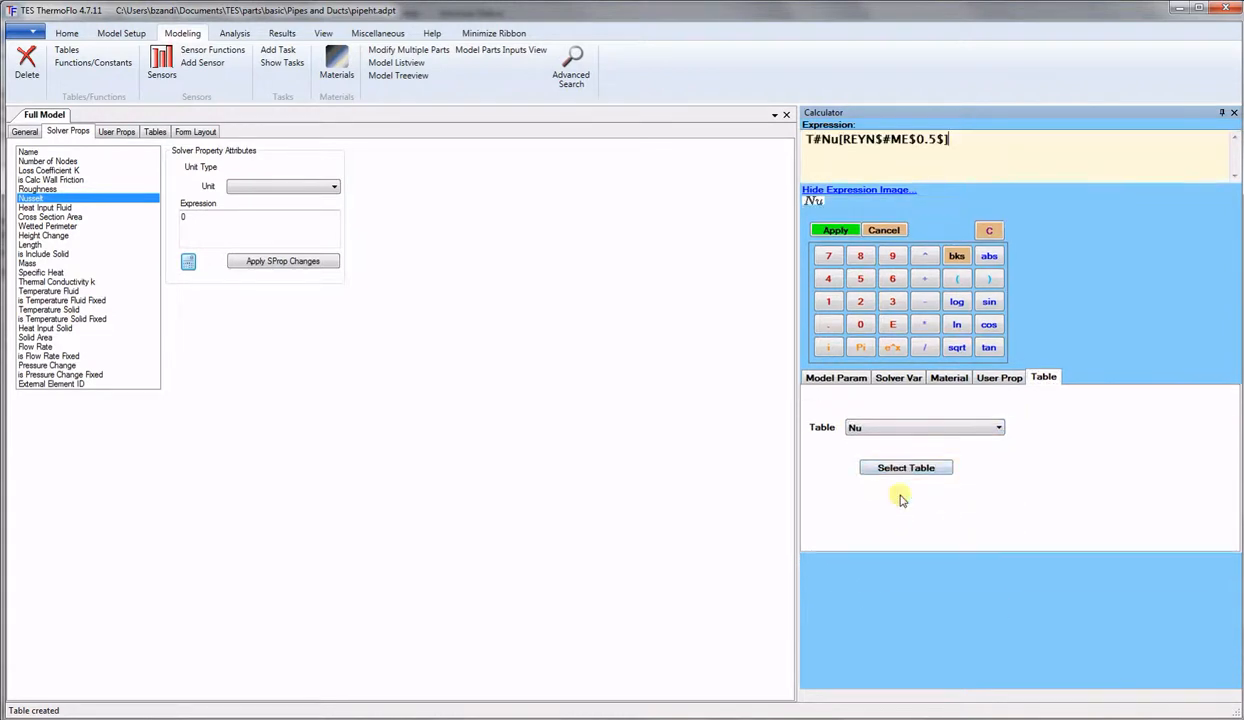
{"action": "left_click", "coordinate": [835, 230]}
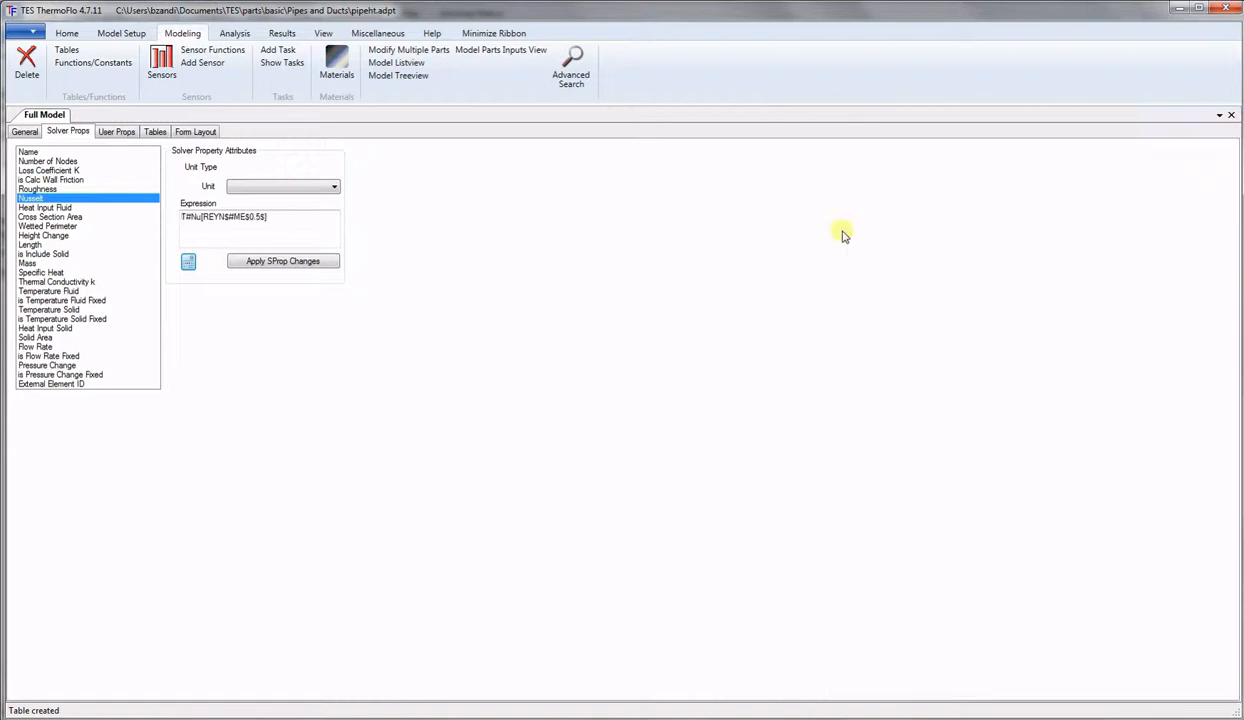
{"action": "left_click", "coordinate": [302, 262]}
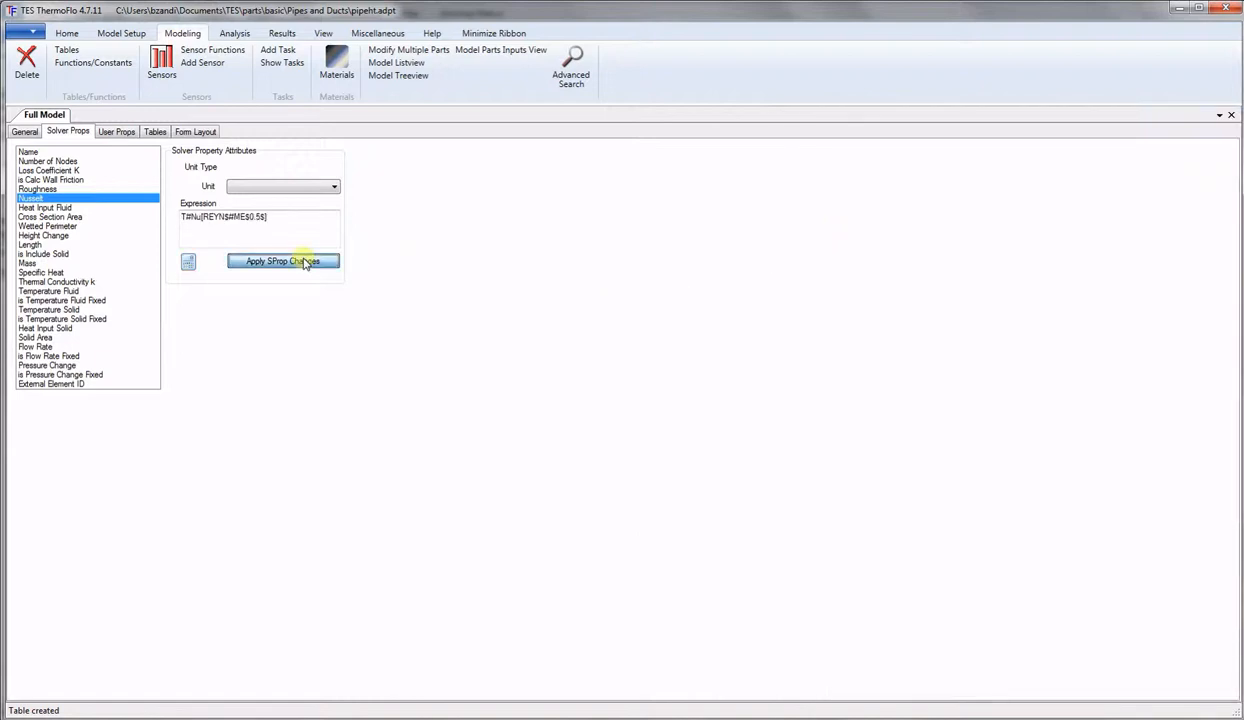
{"action": "left_click", "coordinate": [45, 208]}
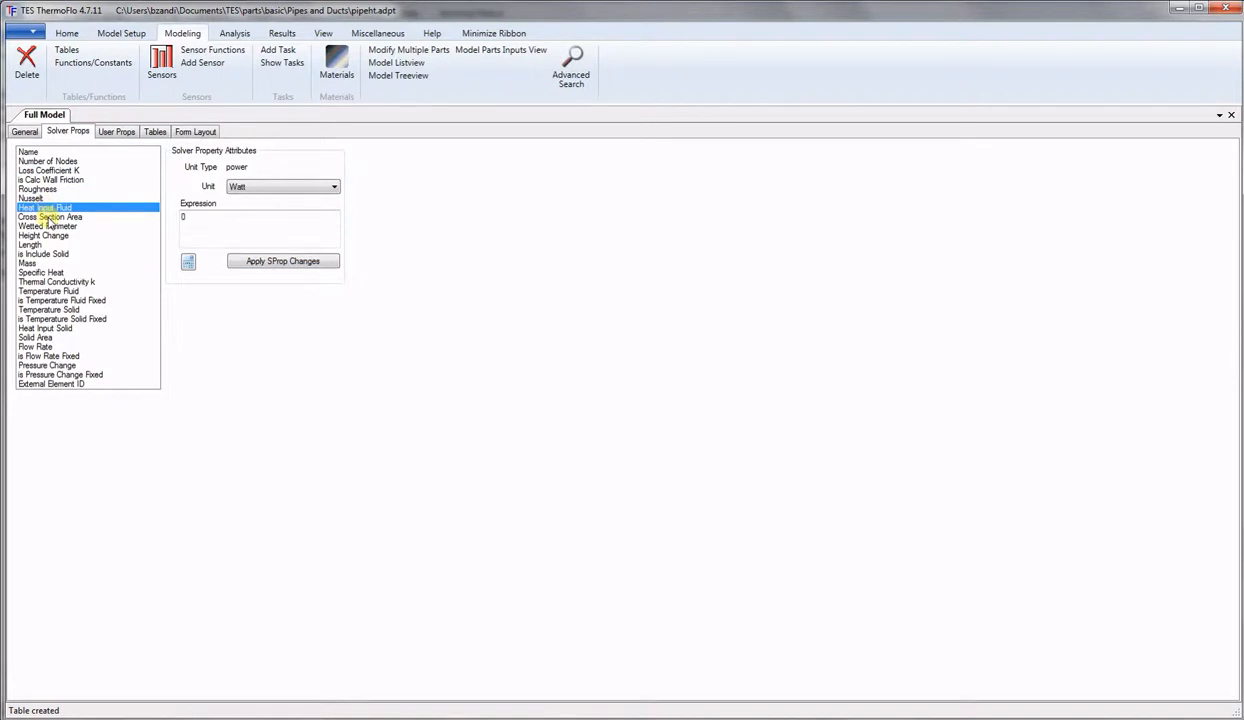
Start Cross Section Area's expression with pi and the diameter D in Meter.
{"action": "left_click", "coordinate": [48, 217]}
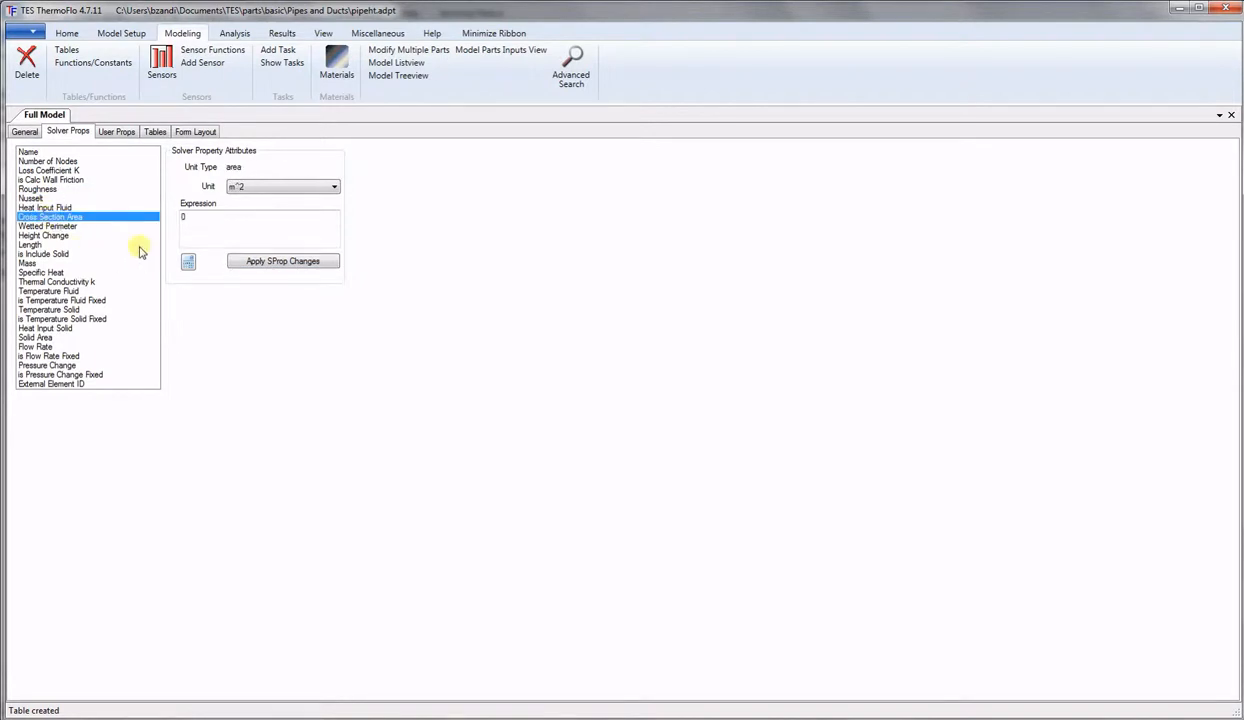
{"action": "left_click", "coordinate": [188, 262]}
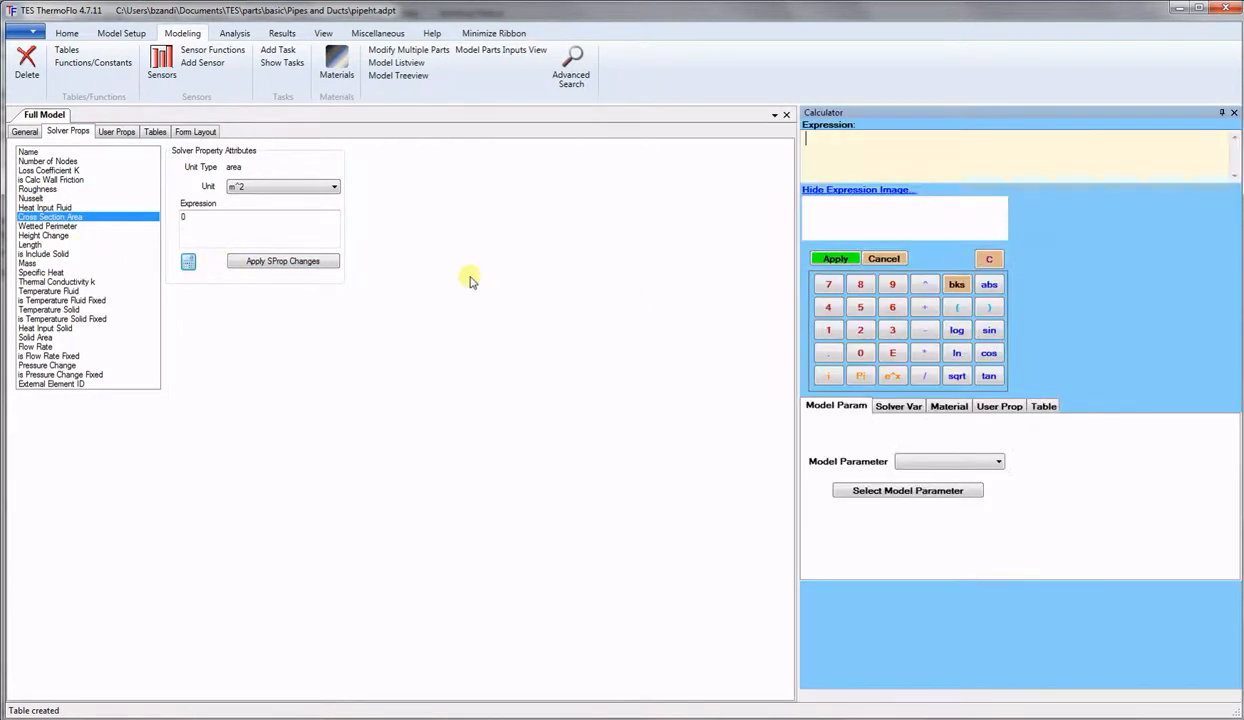
{"action": "left_click", "coordinate": [861, 377]}
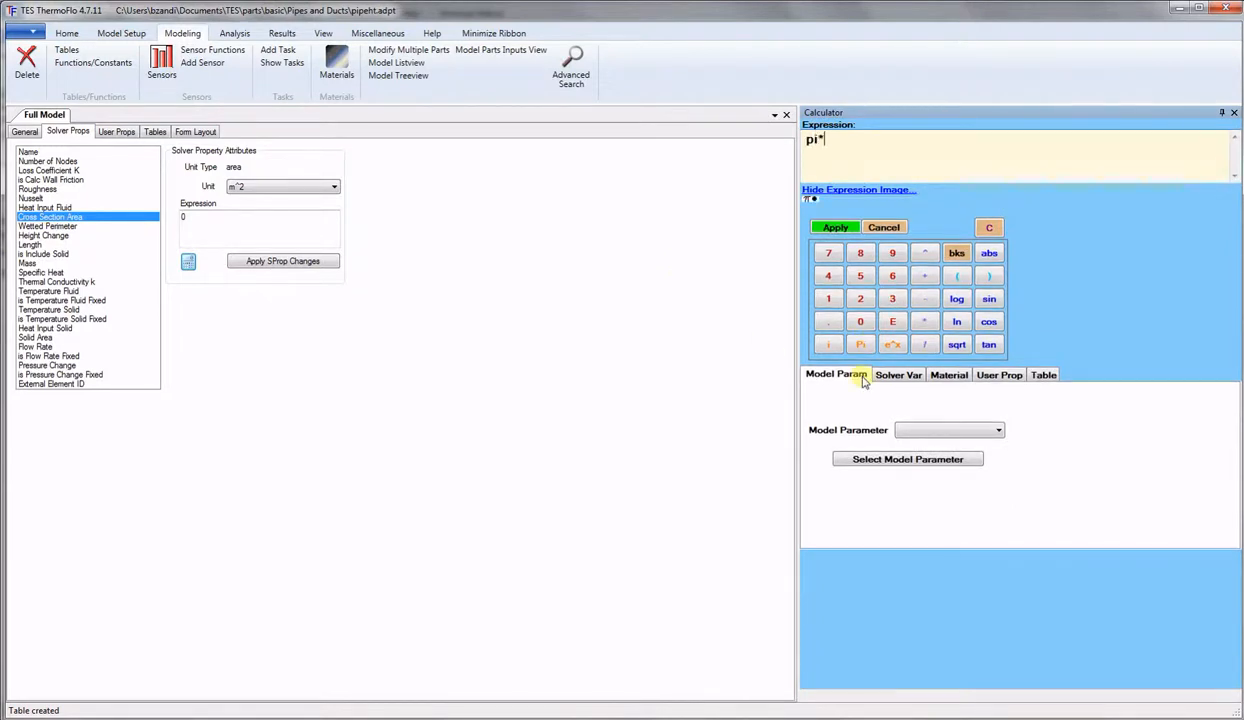
{"action": "left_click", "coordinate": [978, 376]}
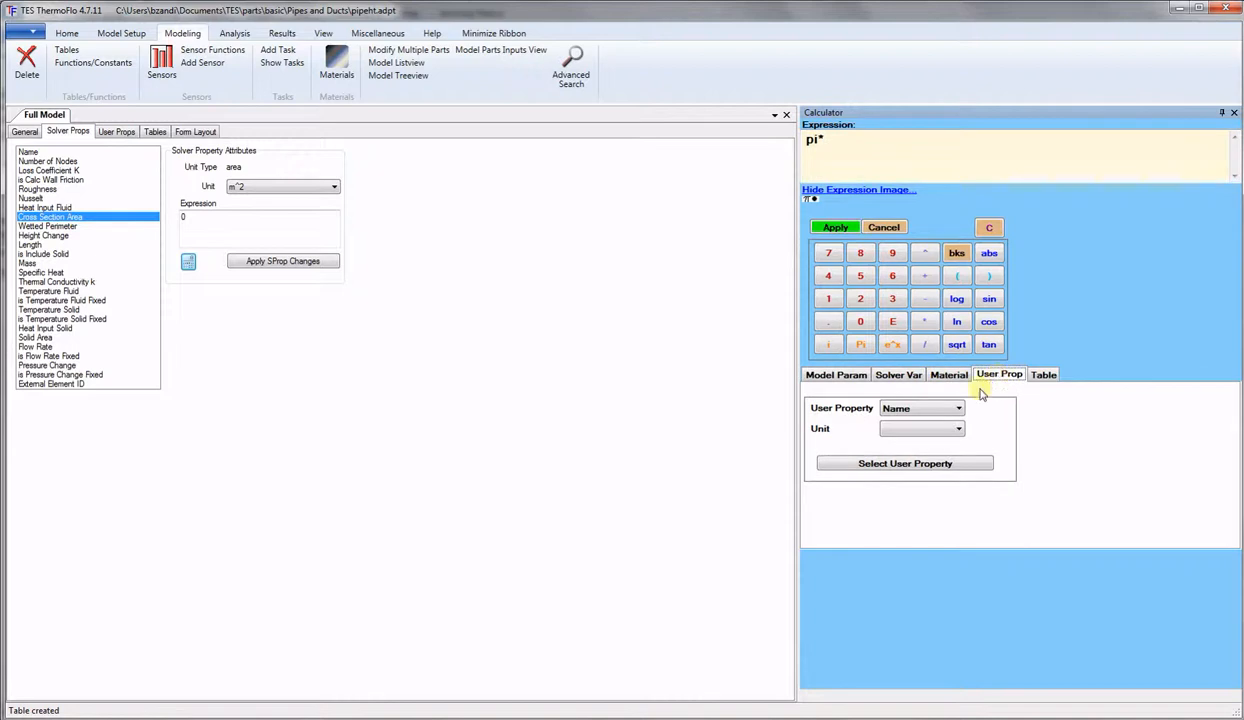
{"action": "left_click", "coordinate": [928, 408]}
{"action": "left_click", "coordinate": [906, 446]}
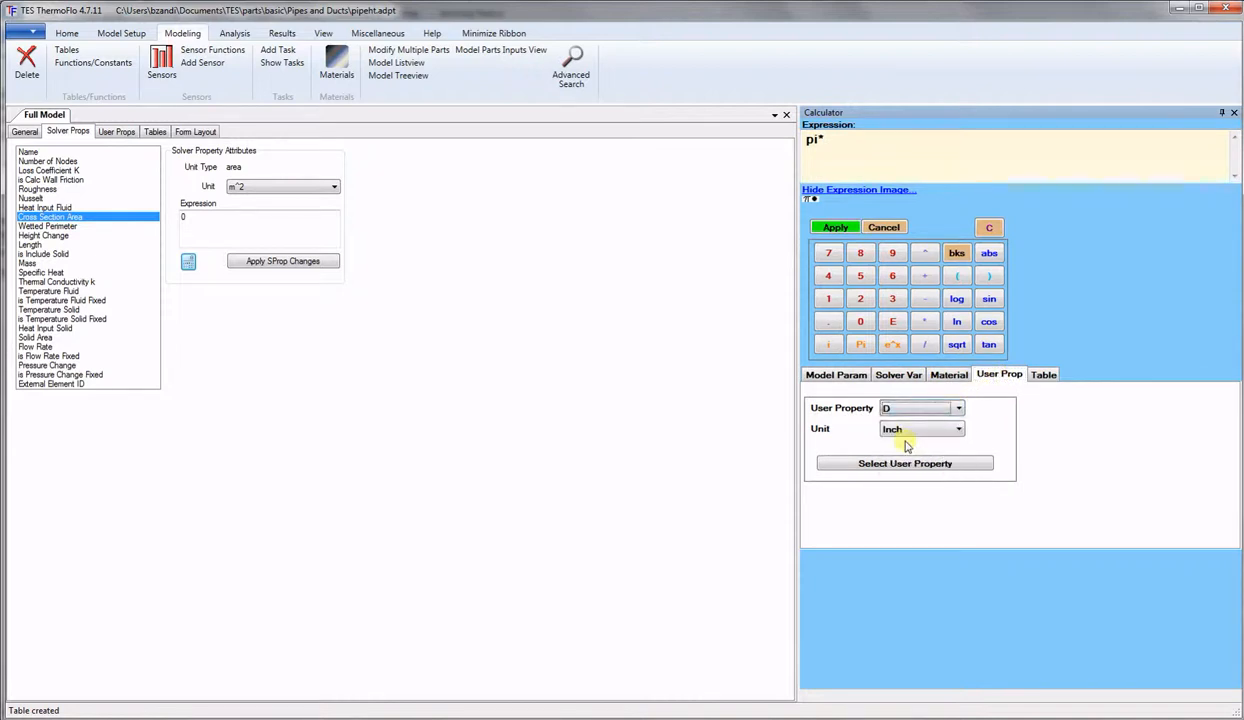
{"action": "left_click", "coordinate": [900, 429]}
{"action": "left_click", "coordinate": [897, 443]}
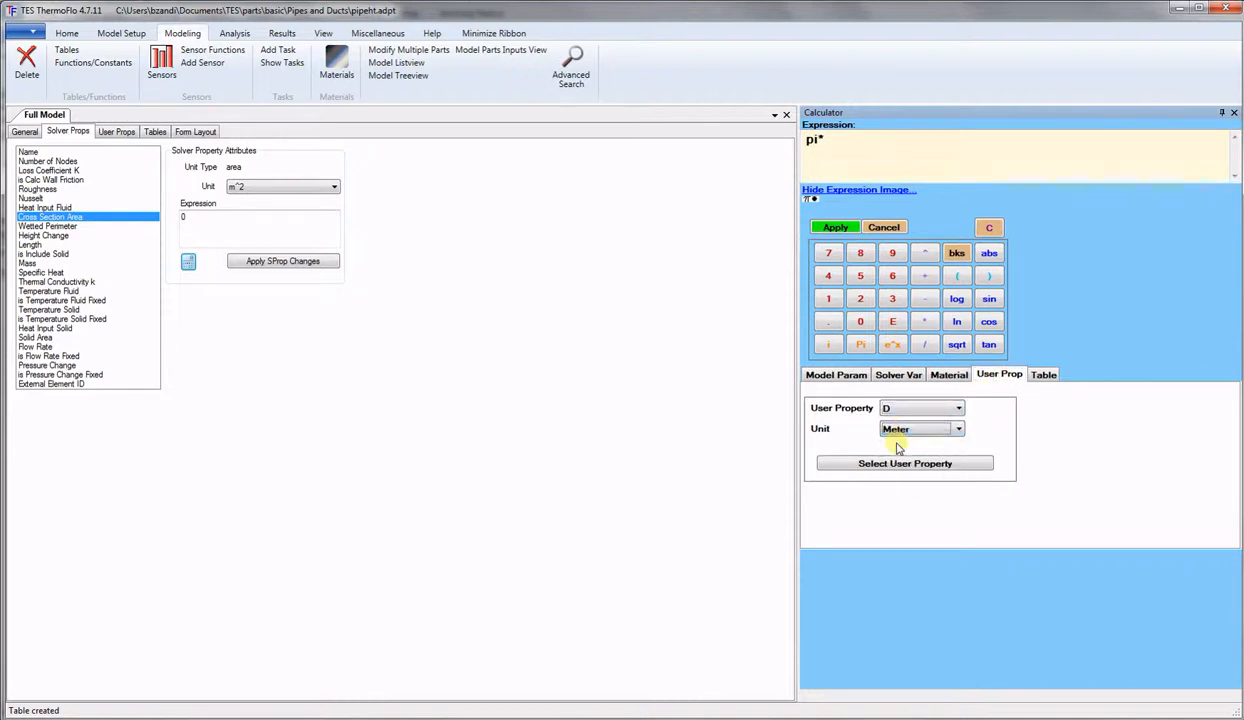
Complete the expression as pi*D[Meter]^2/4 and apply it to Cross Section Area.
{"action": "left_click", "coordinate": [926, 255]}
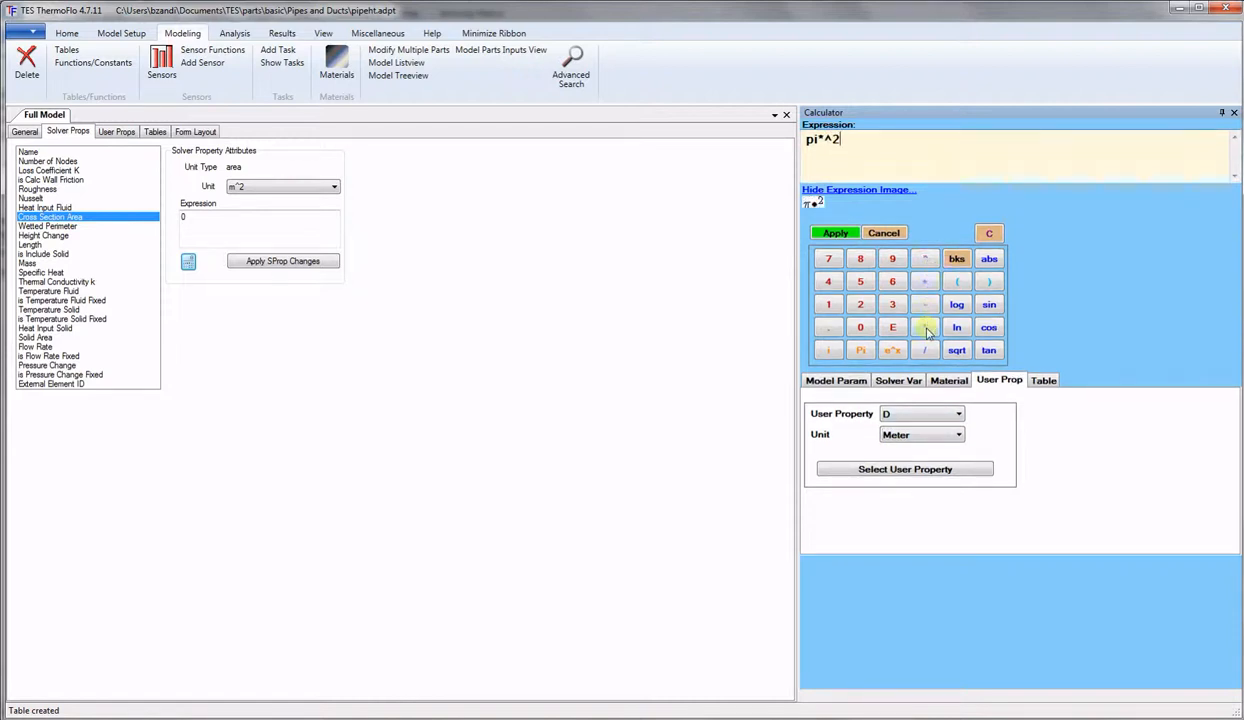
{"action": "type", "text": "2"}
{"action": "left_click", "coordinate": [829, 141]}
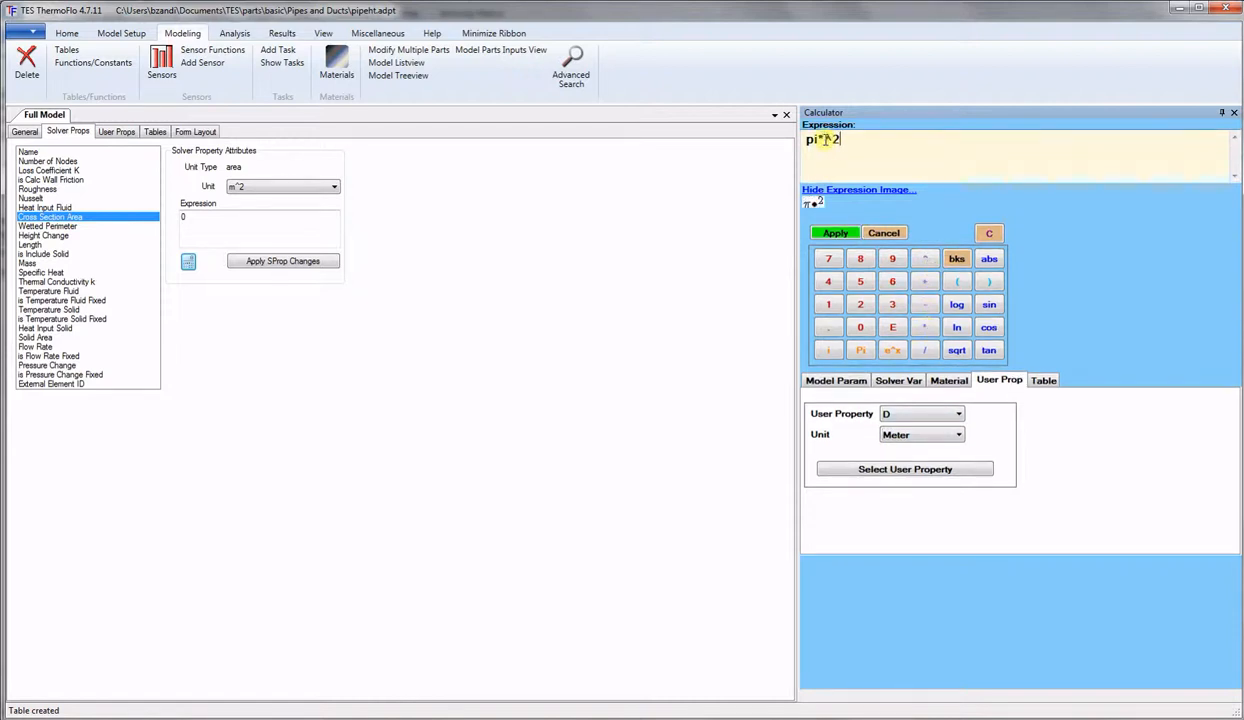
{"action": "left_click", "coordinate": [913, 469]}
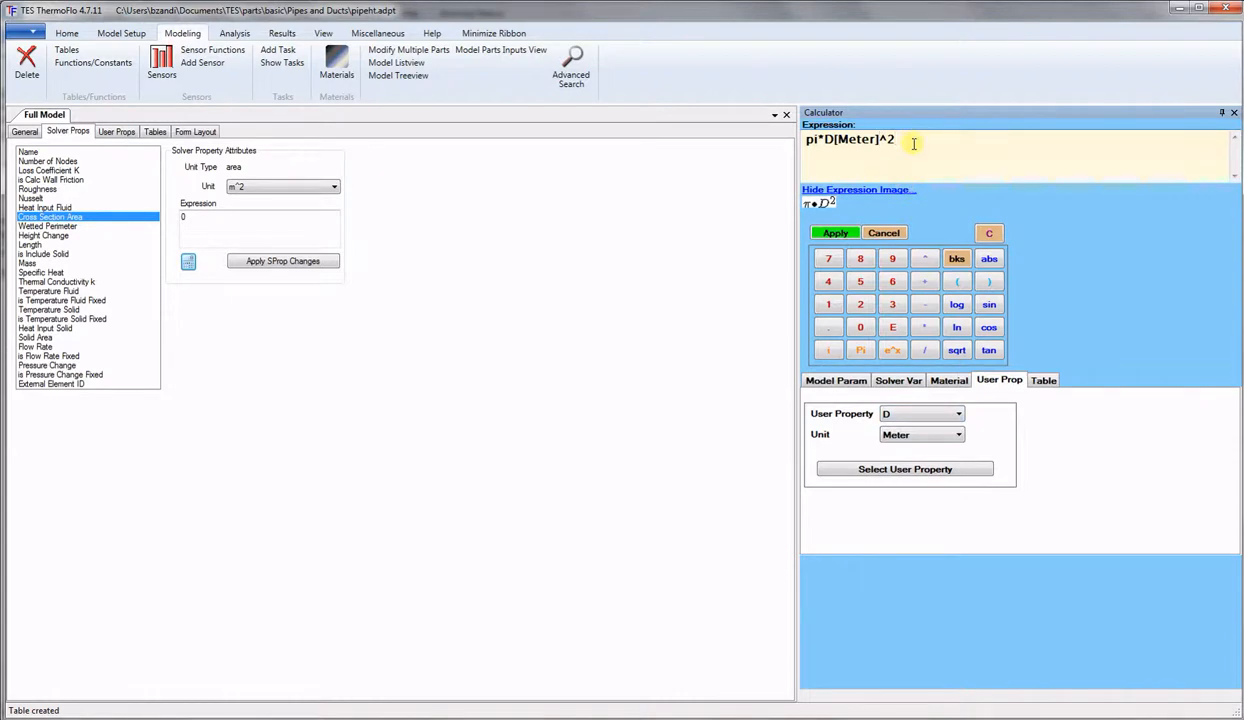
{"action": "type", "text": "/4"}
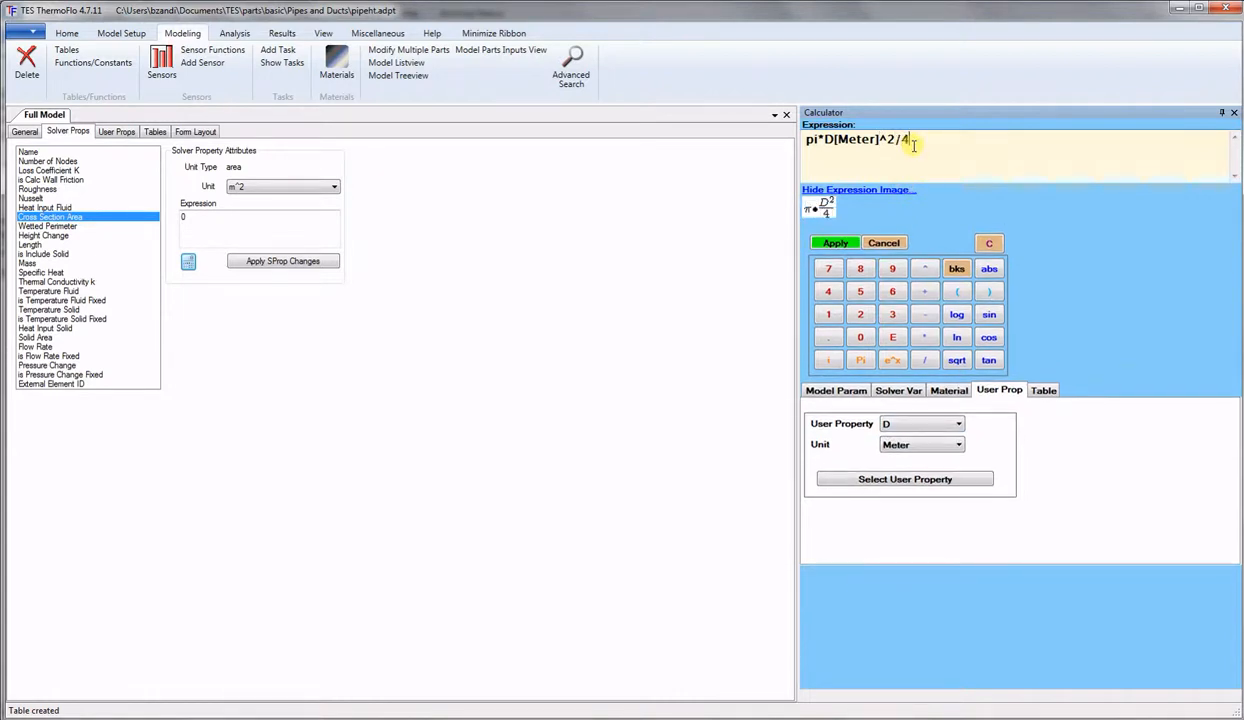
{"action": "left_click", "coordinate": [835, 245]}
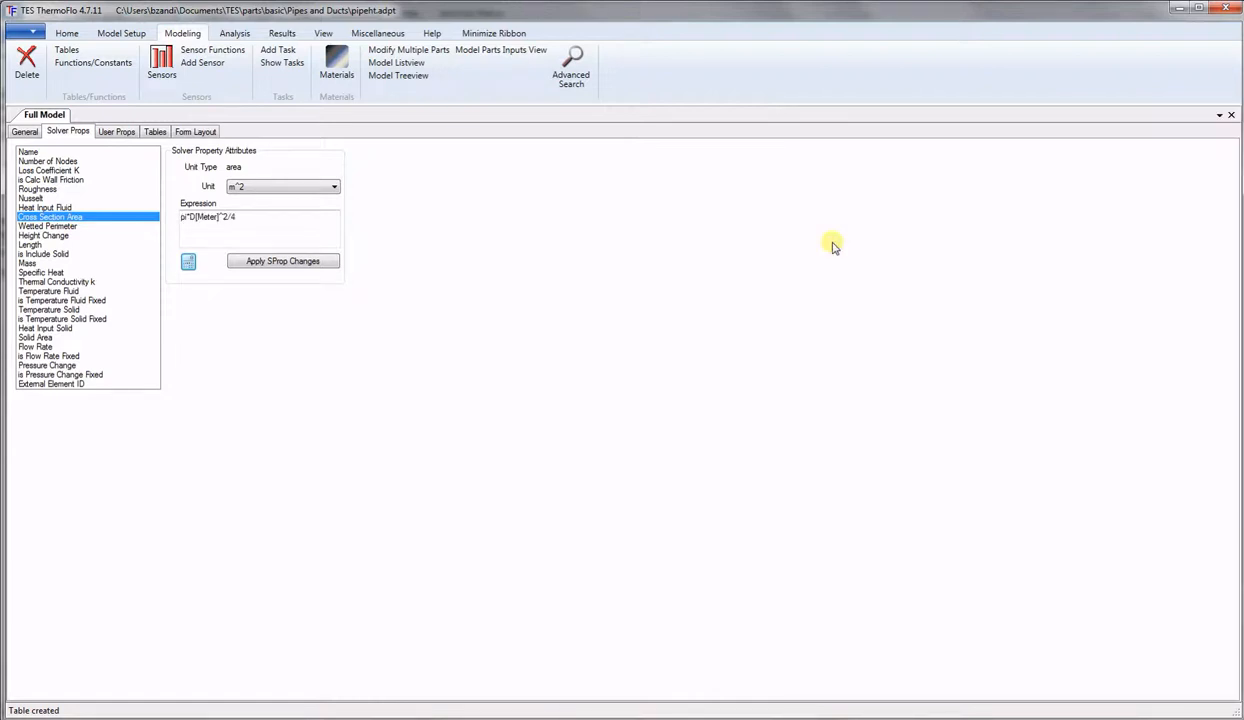
{"action": "left_click", "coordinate": [285, 262]}
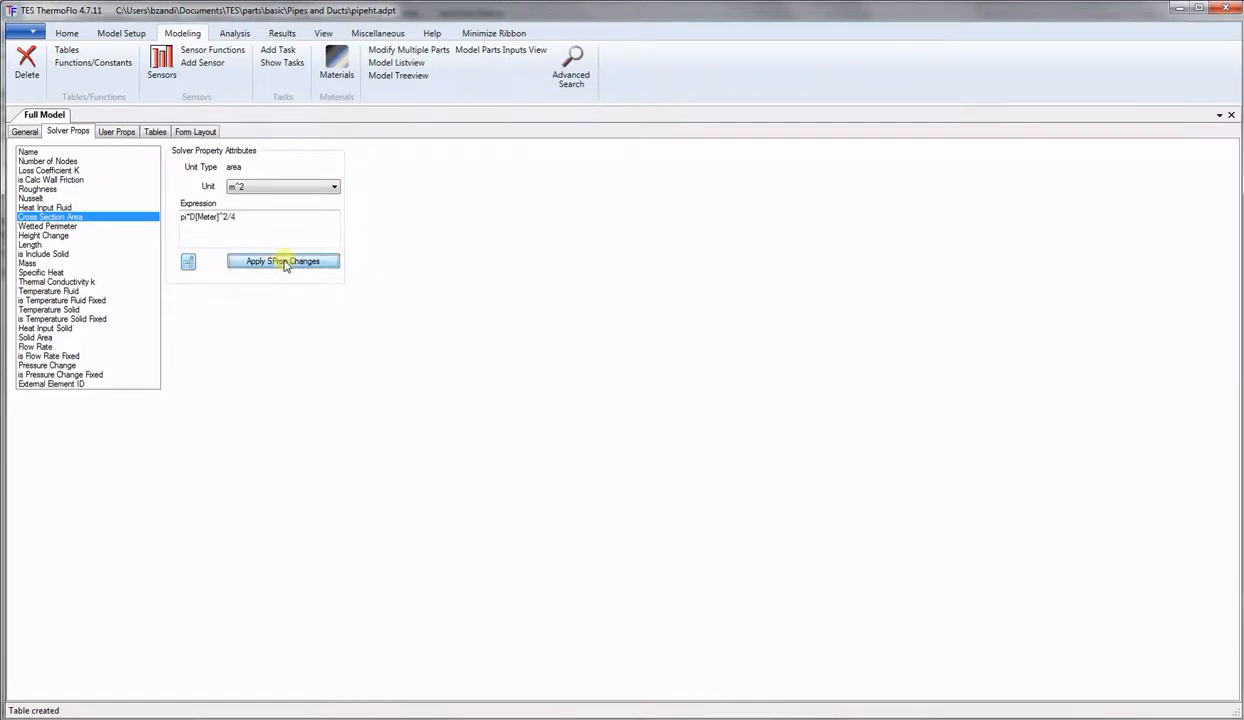
Apply pi*D[Meter] as Wetted Perimeter, then bring up the calculator for Height Change.
{"action": "left_click", "coordinate": [48, 227]}
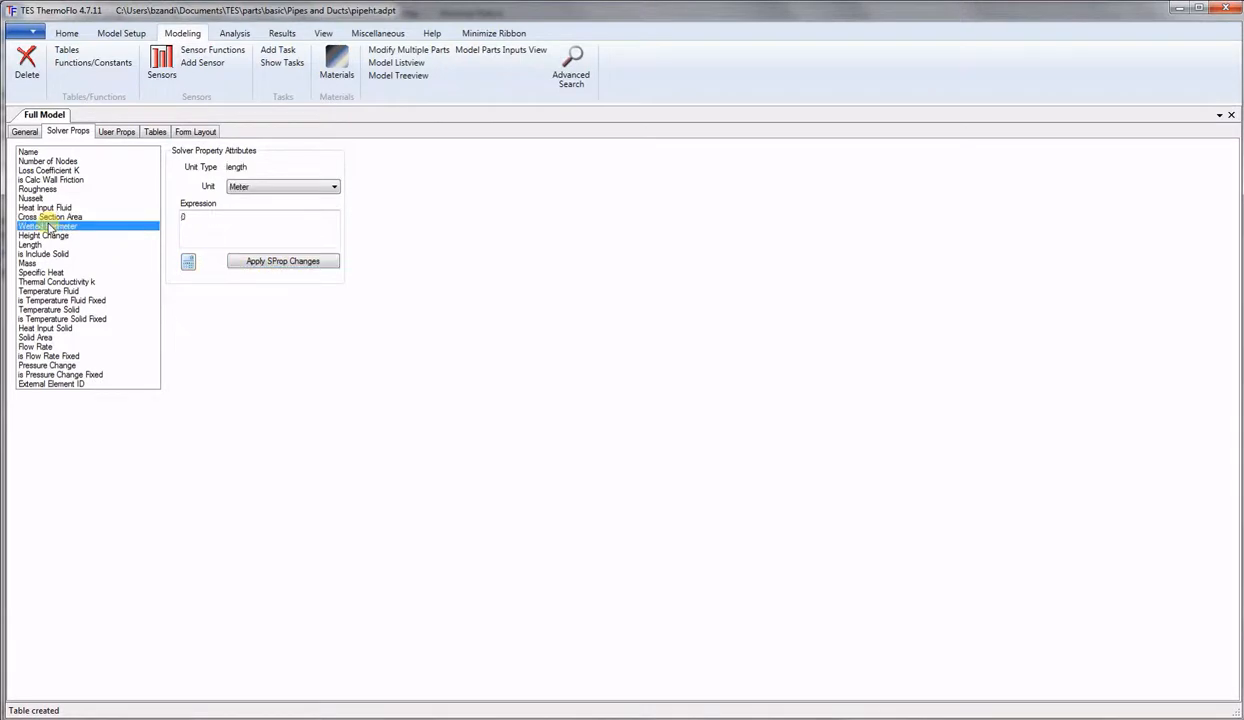
{"action": "left_click", "coordinate": [188, 262]}
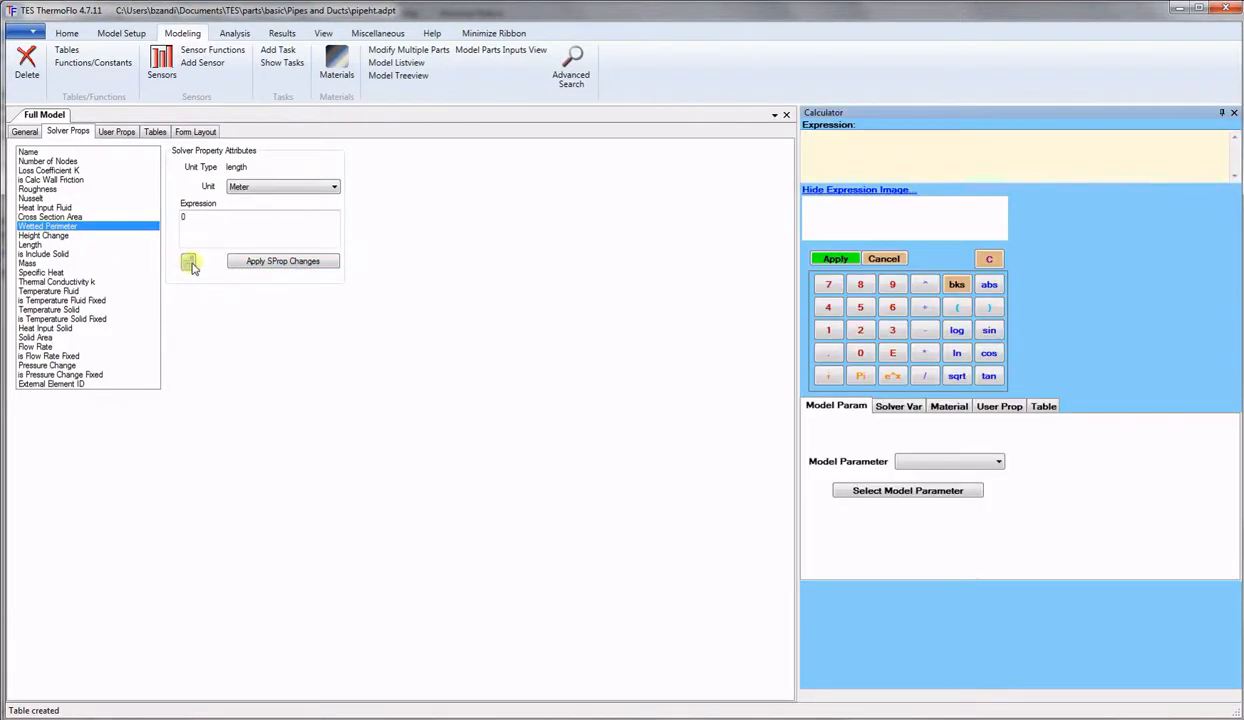
{"action": "left_click", "coordinate": [858, 374]}
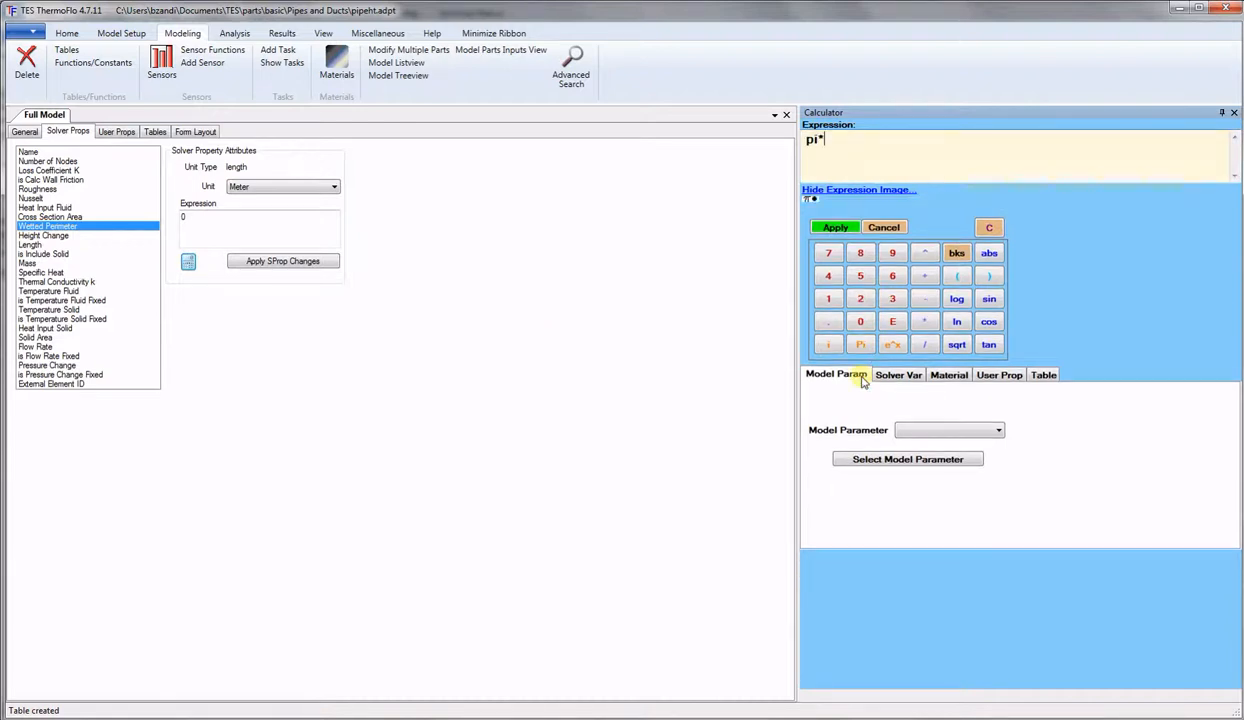
{"action": "left_click", "coordinate": [968, 375]}
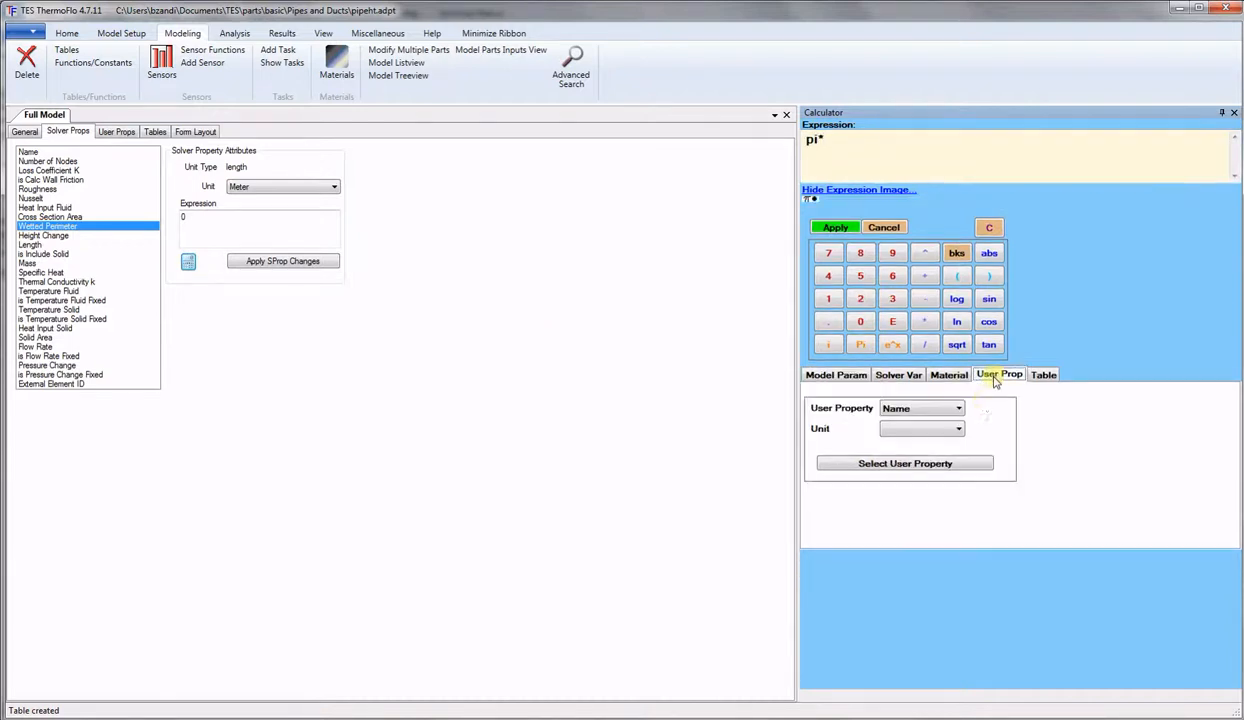
{"action": "left_click", "coordinate": [950, 415]}
{"action": "left_click", "coordinate": [894, 438]}
{"action": "left_click", "coordinate": [905, 430]}
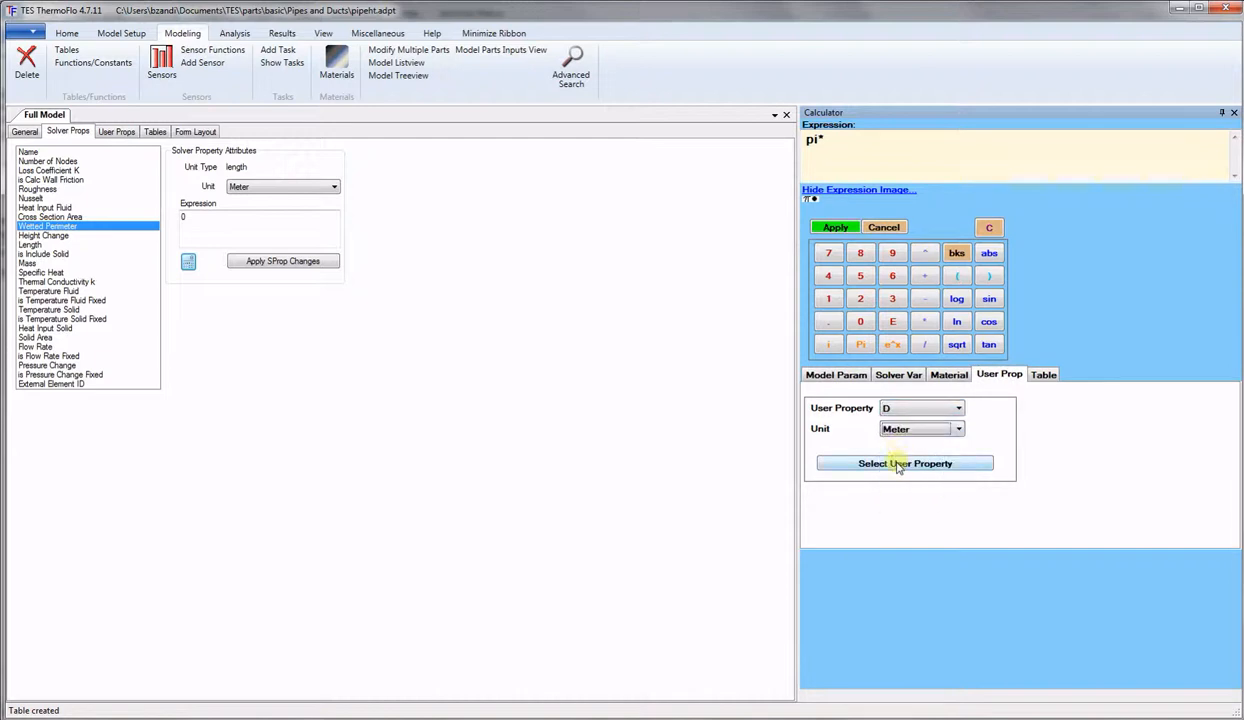
{"action": "left_click", "coordinate": [899, 466]}
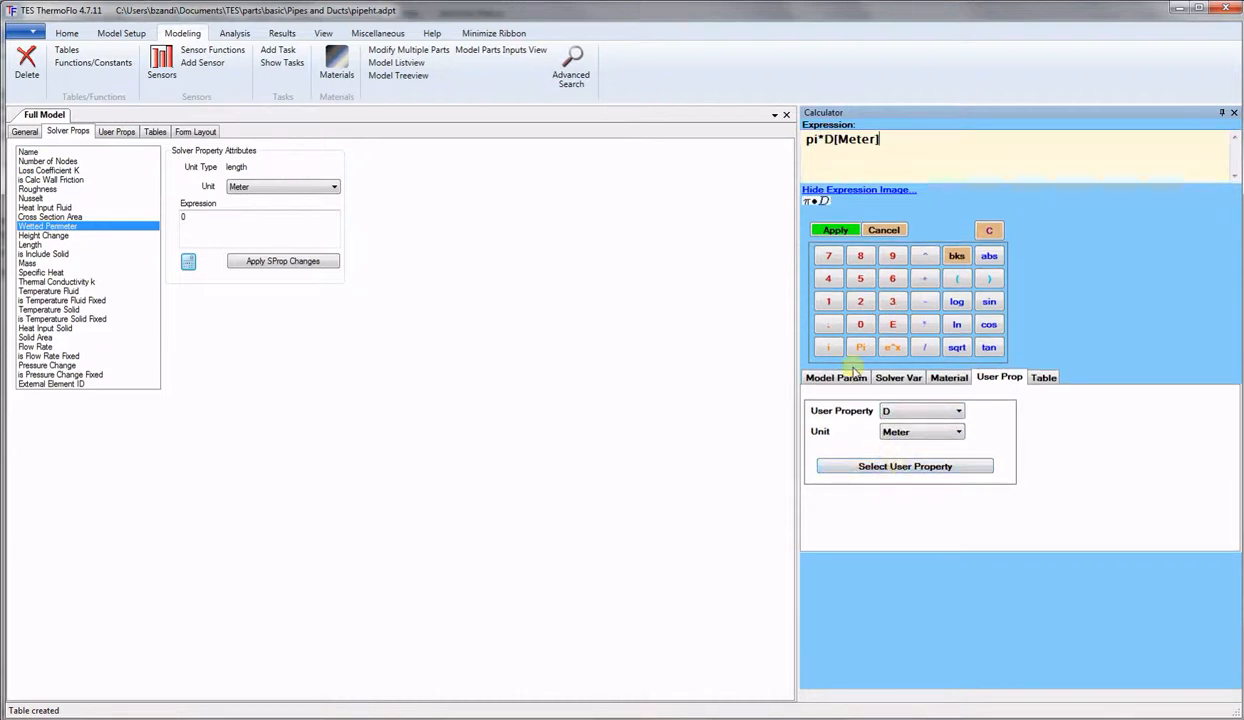
{"action": "left_click", "coordinate": [836, 230]}
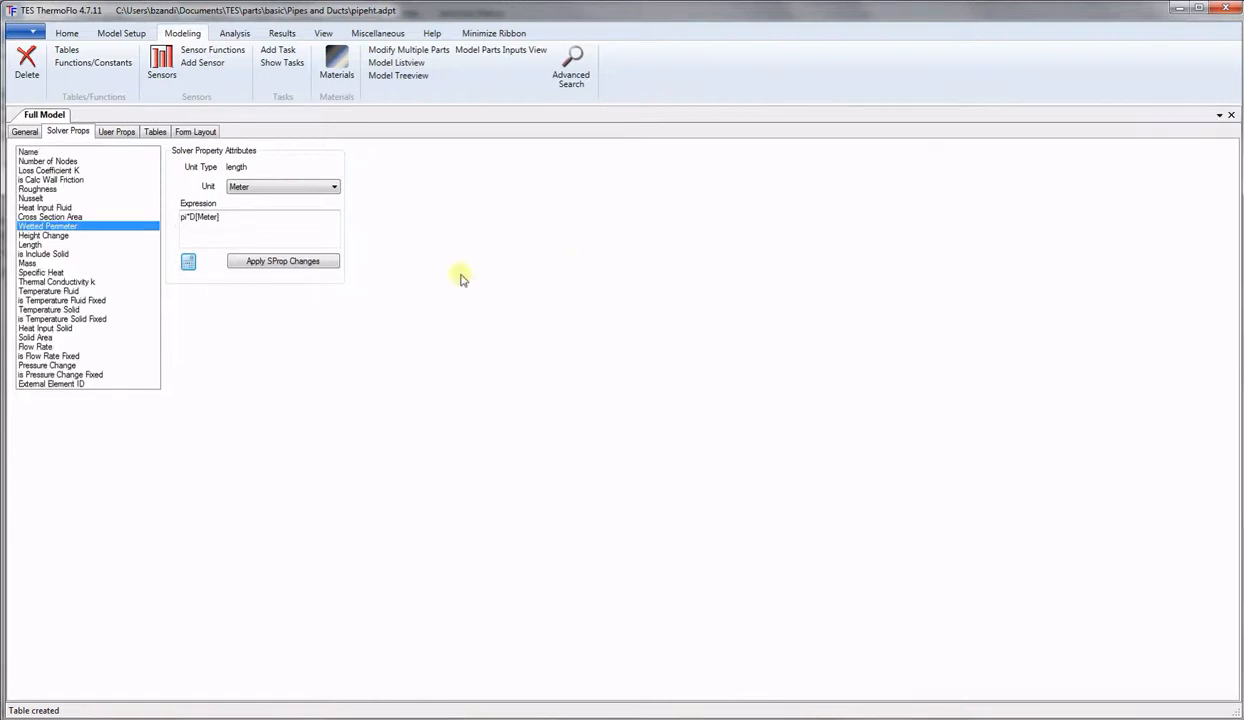
{"action": "left_click", "coordinate": [295, 263]}
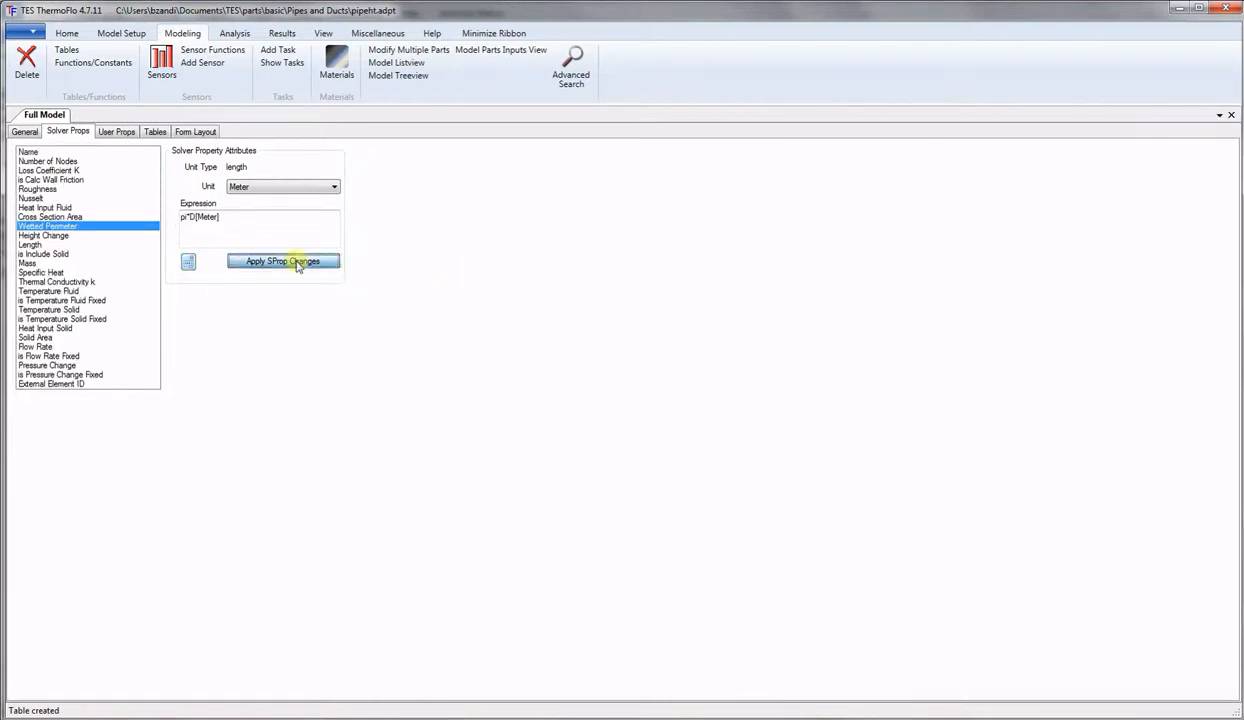
{"action": "left_click", "coordinate": [37, 235]}
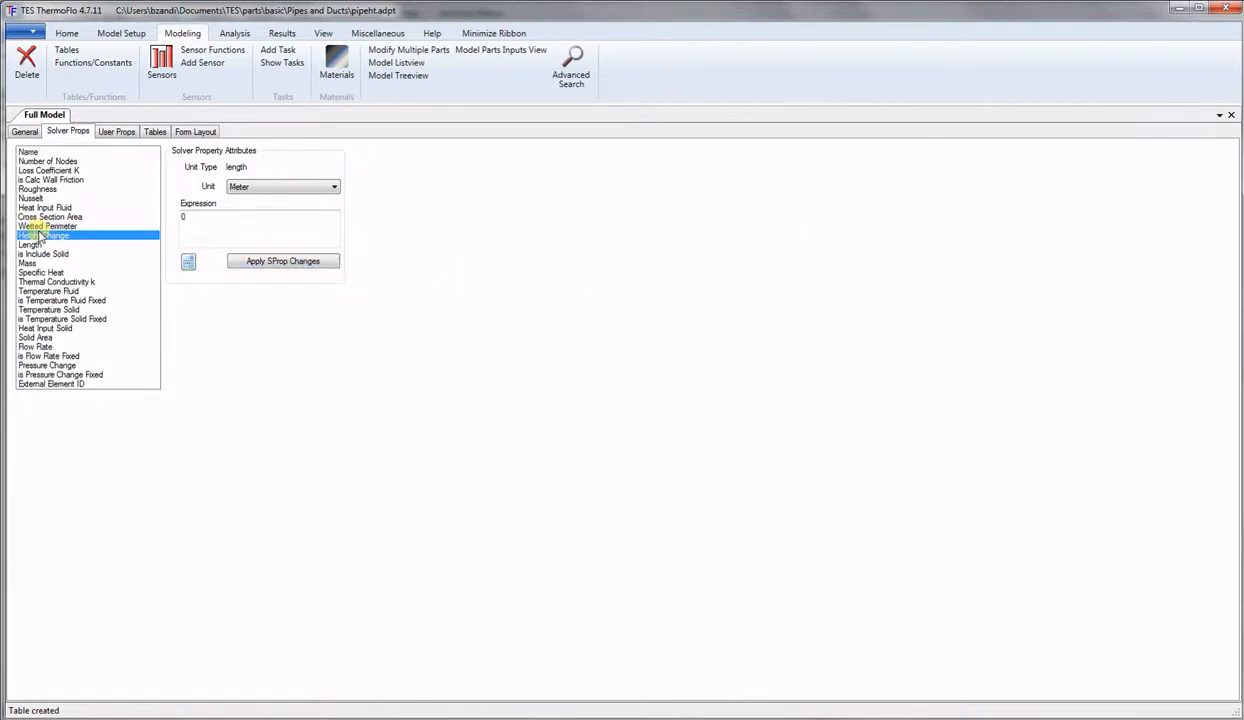
{"action": "left_click", "coordinate": [187, 262]}
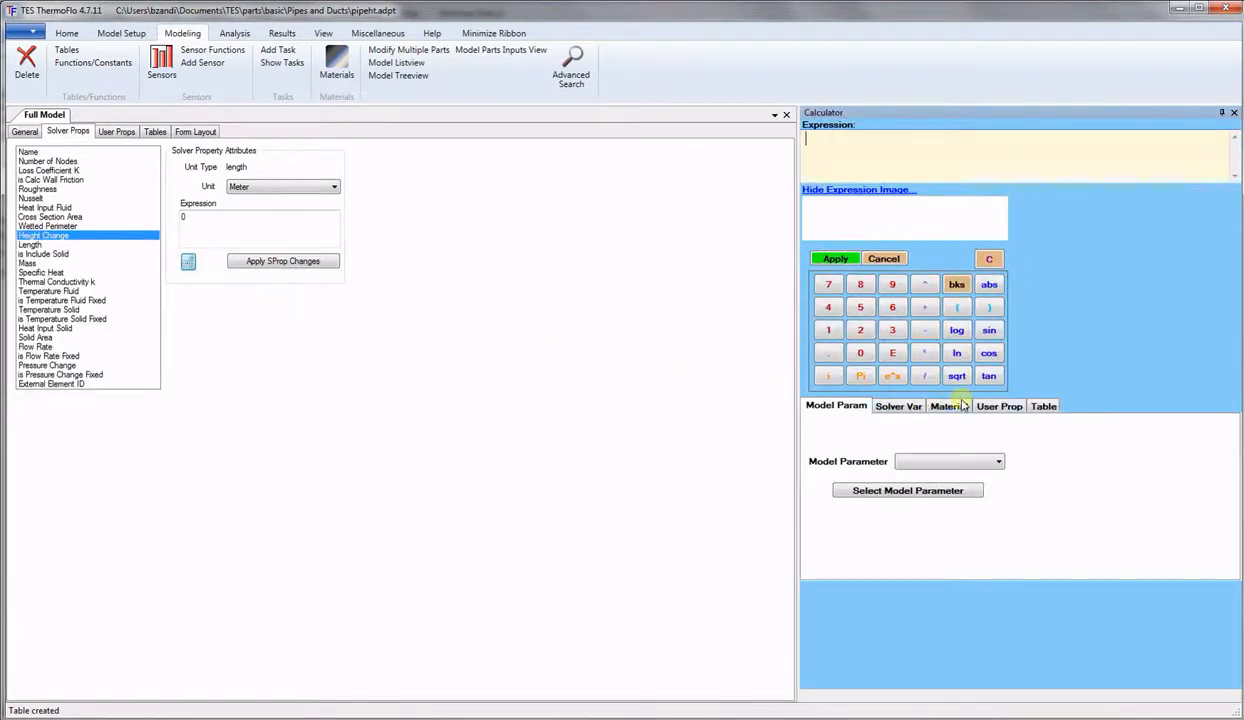
Set Height Change to DZ[Meter] and apply it.
{"action": "left_click", "coordinate": [987, 408]}
{"action": "left_click", "coordinate": [915, 440]}
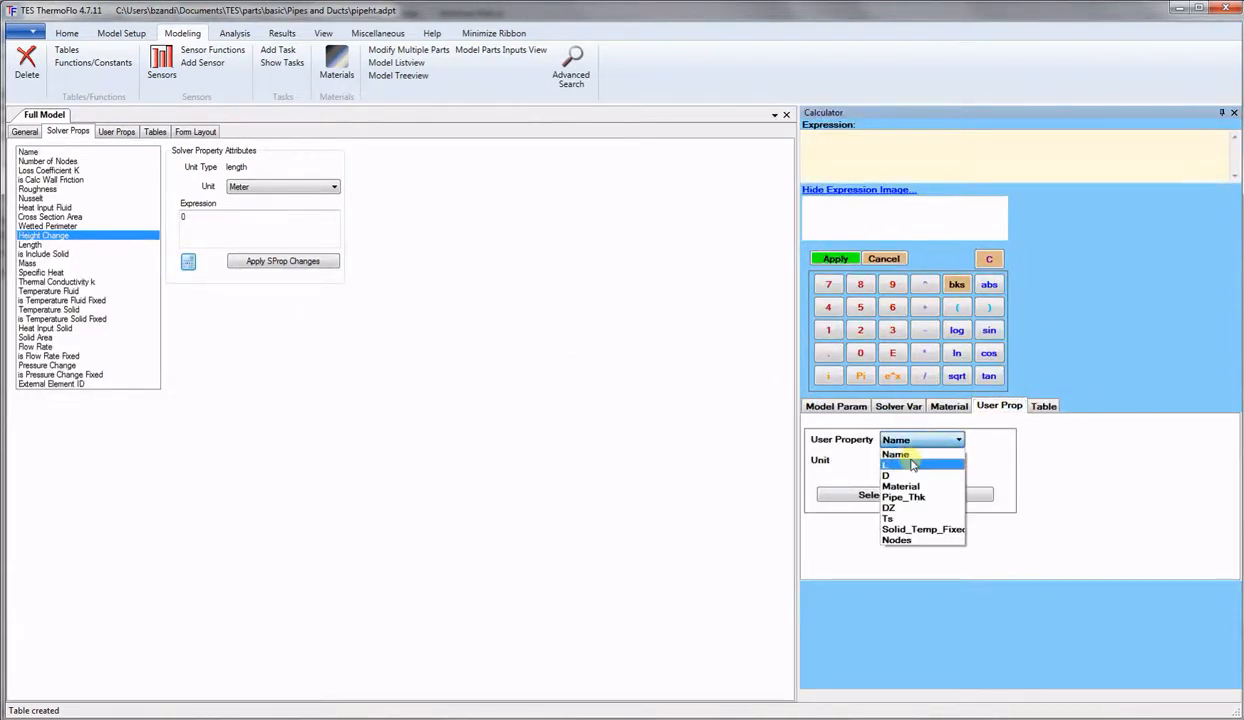
{"action": "left_click", "coordinate": [897, 509]}
{"action": "left_click", "coordinate": [895, 460]}
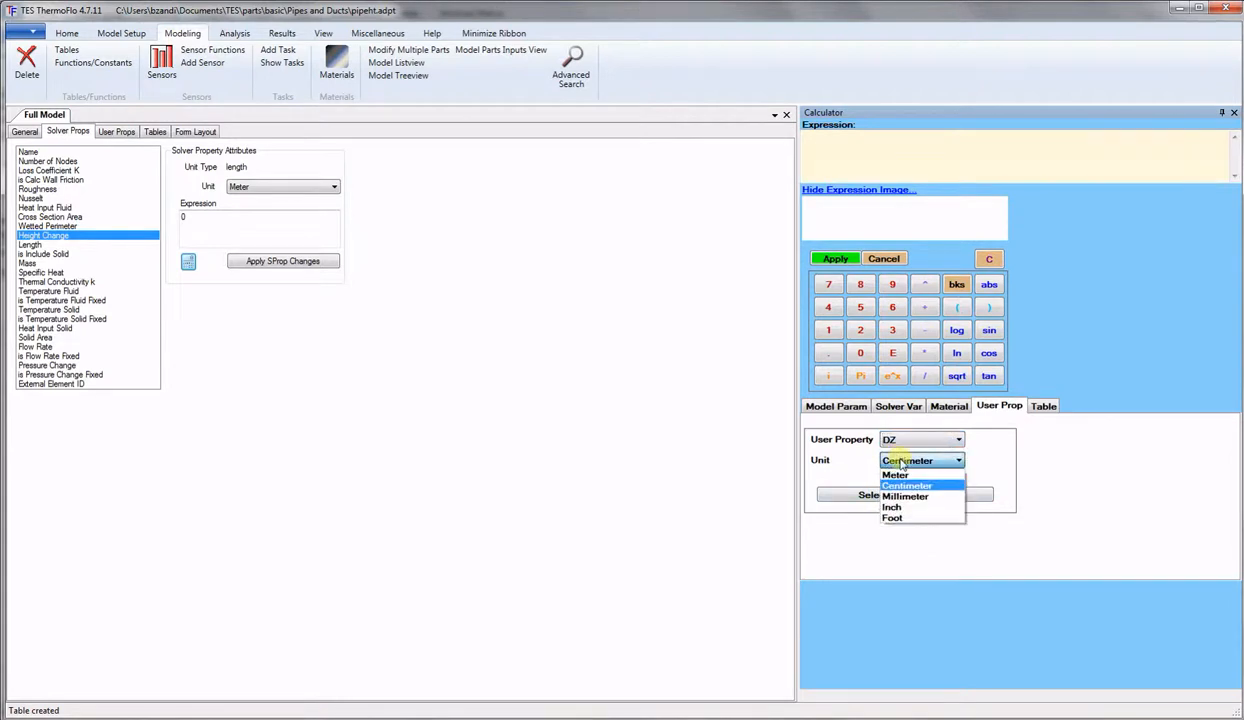
{"action": "left_click", "coordinate": [895, 475]}
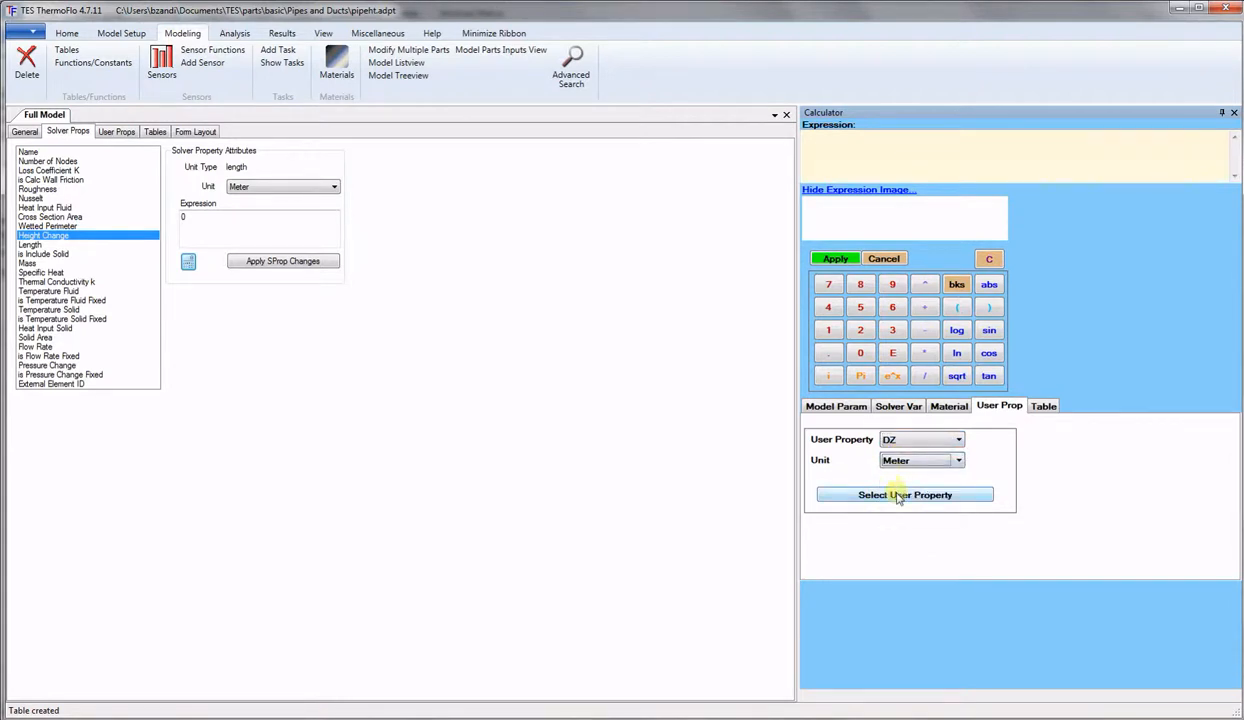
{"action": "left_click", "coordinate": [898, 495]}
{"action": "left_click", "coordinate": [835, 258]}
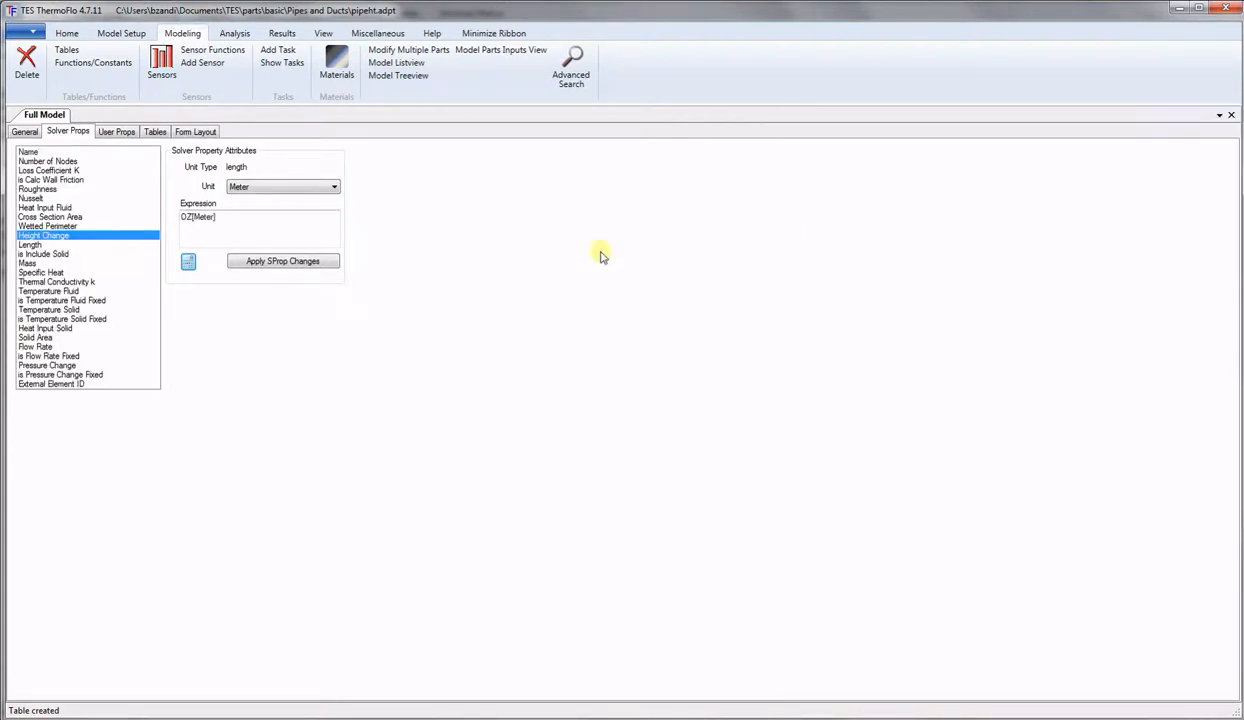
{"action": "left_click", "coordinate": [274, 262]}
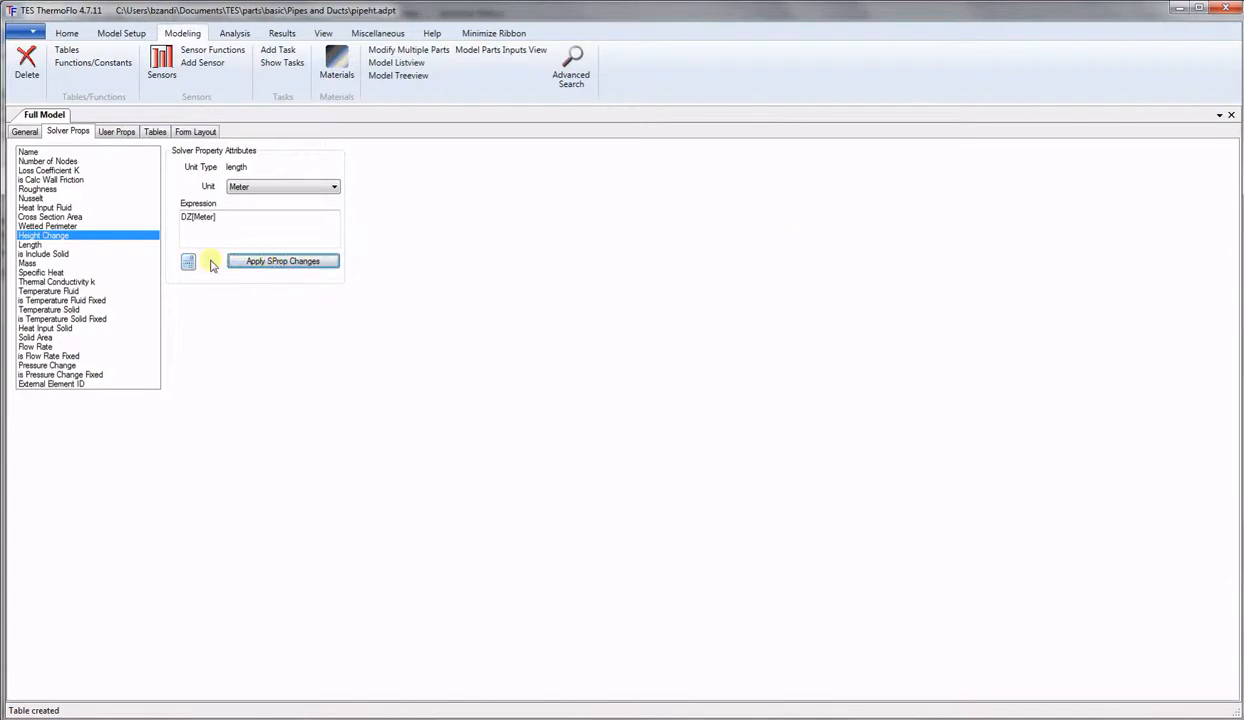
Set Length to L[Meter] from the pipe length L and apply it.
{"action": "left_click", "coordinate": [30, 245]}
{"action": "left_click", "coordinate": [188, 262]}
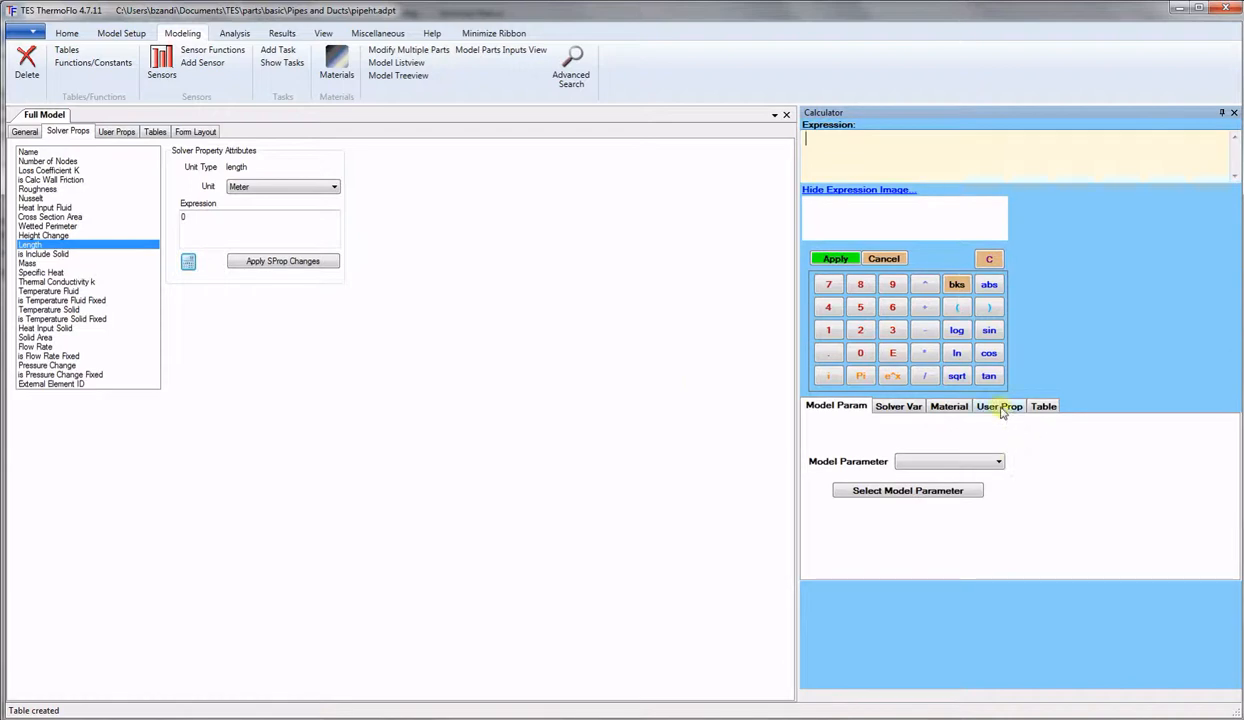
{"action": "left_click", "coordinate": [996, 408]}
{"action": "left_click", "coordinate": [950, 443]}
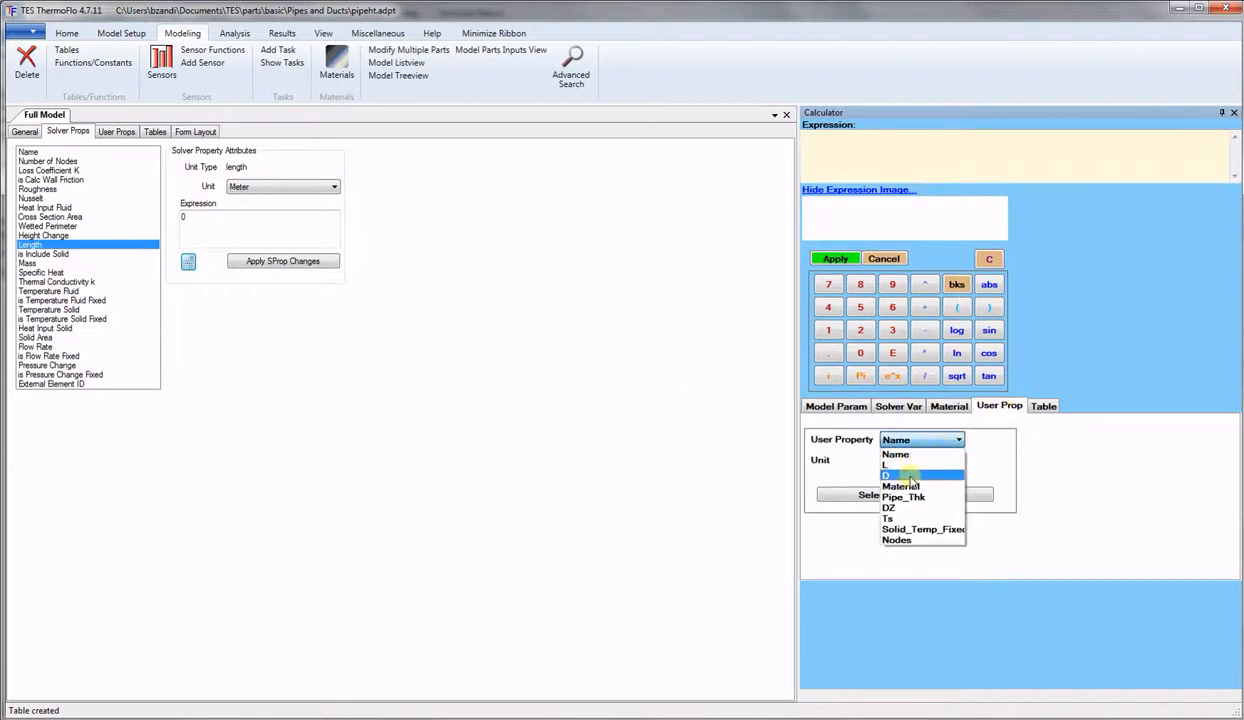
{"action": "left_click", "coordinate": [906, 466]}
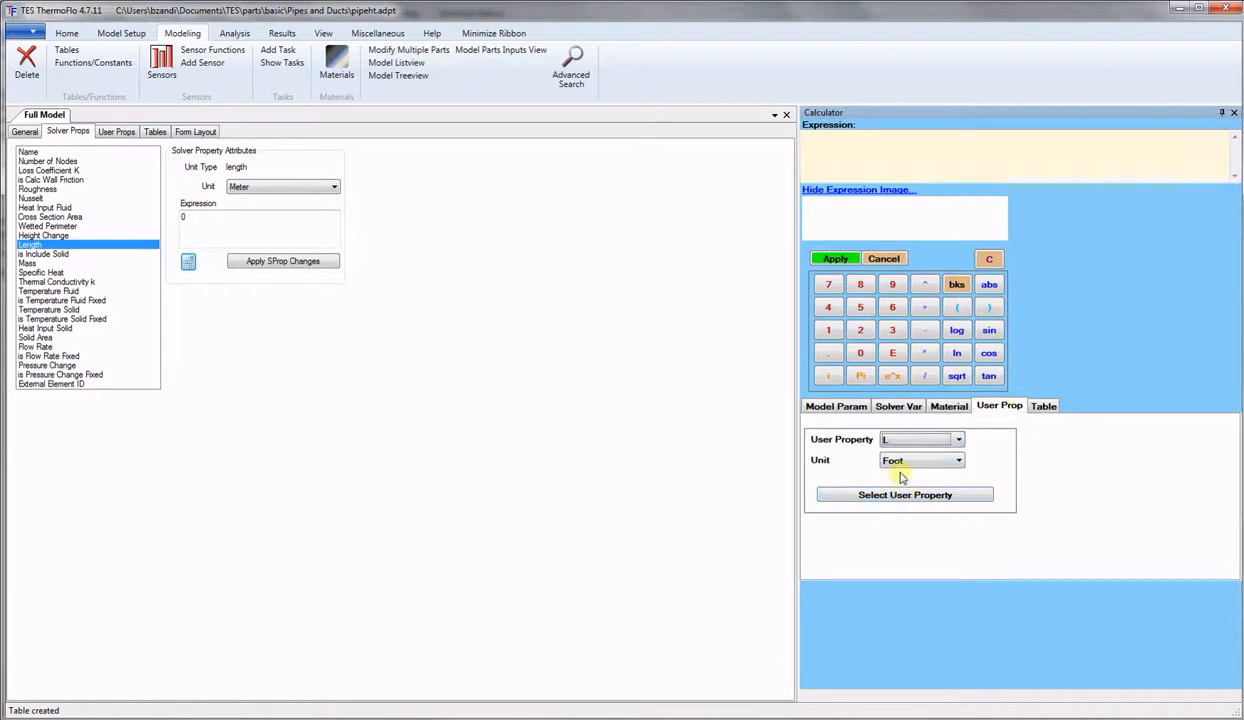
{"action": "left_click", "coordinate": [901, 465]}
{"action": "left_click", "coordinate": [880, 474]}
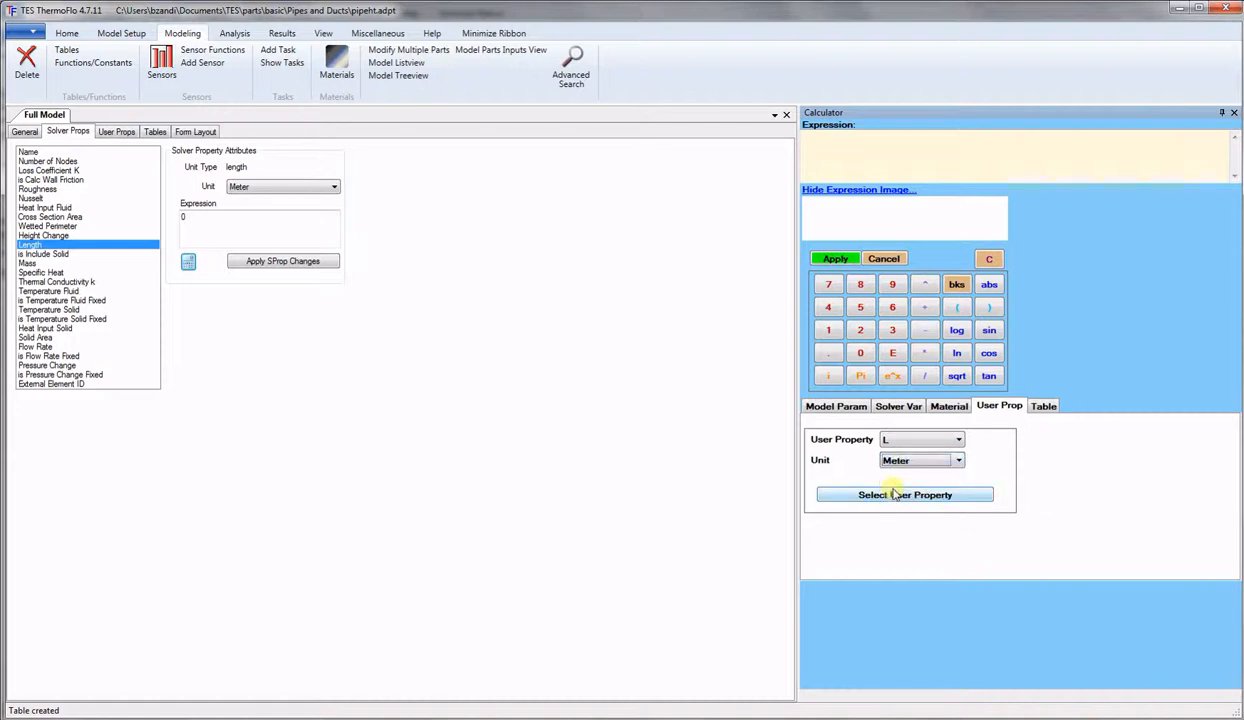
{"action": "left_click", "coordinate": [893, 500]}
{"action": "left_click", "coordinate": [834, 258]}
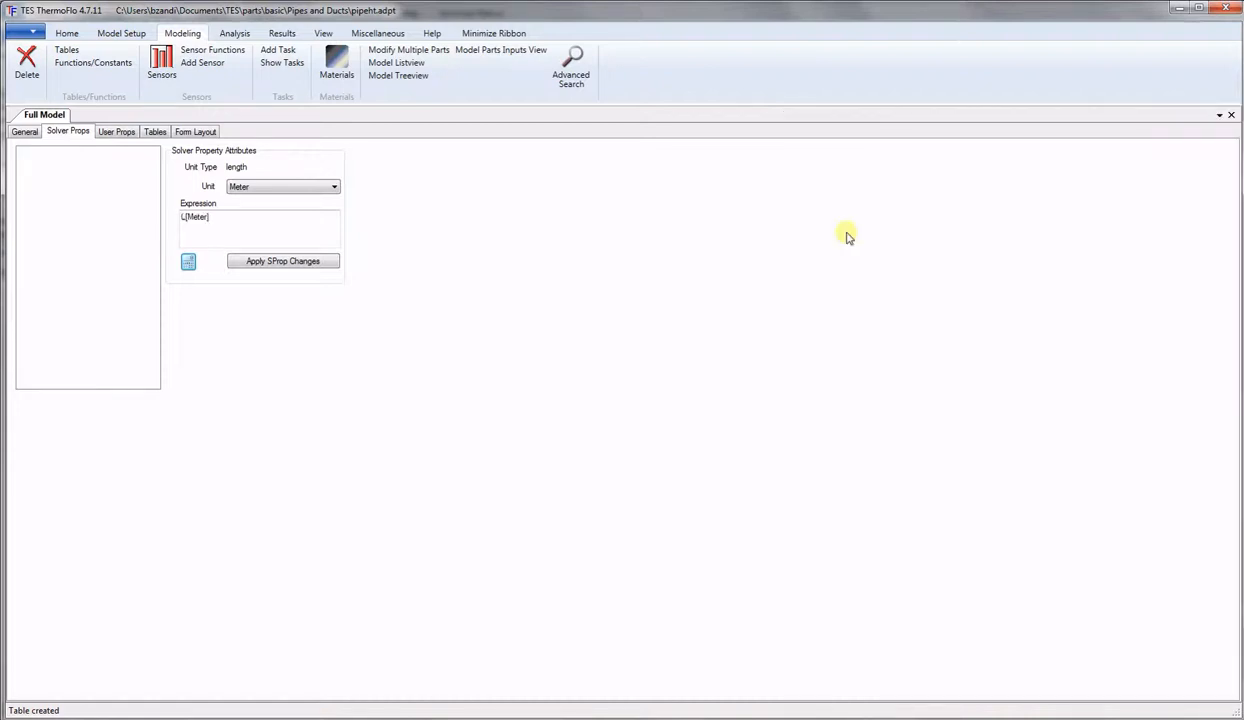
{"action": "left_click", "coordinate": [292, 262]}
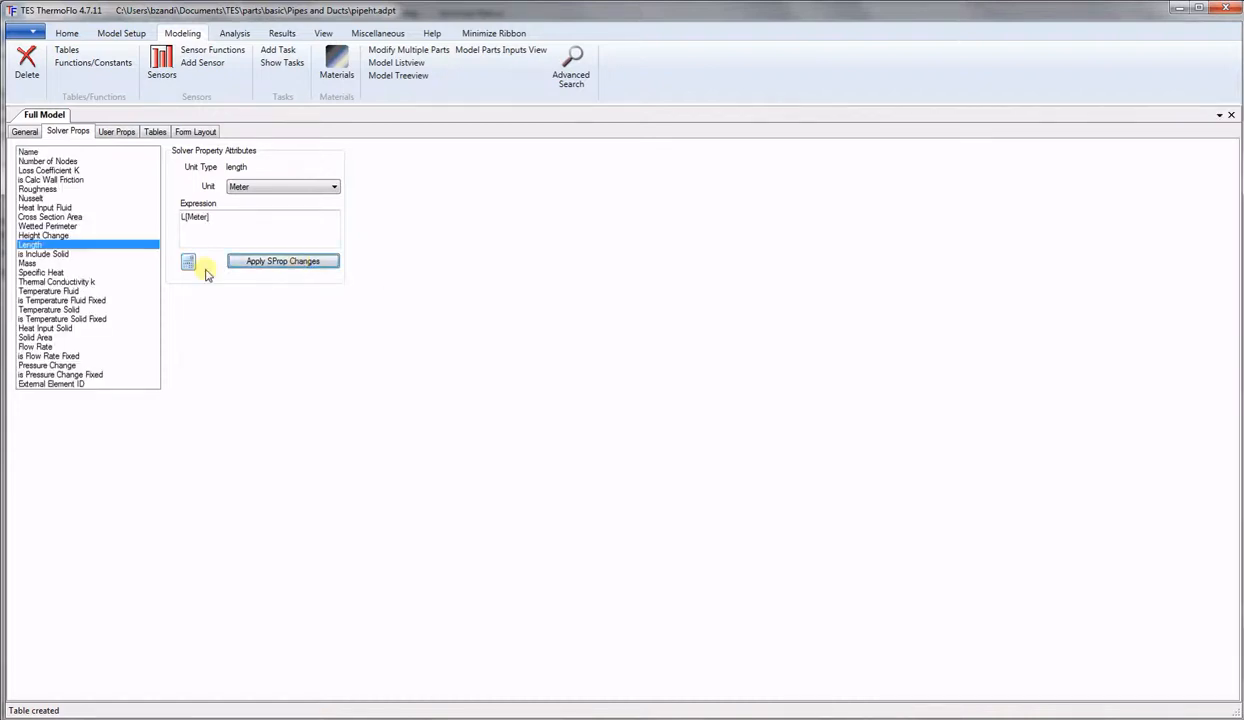
{"action": "left_click", "coordinate": [58, 255]}
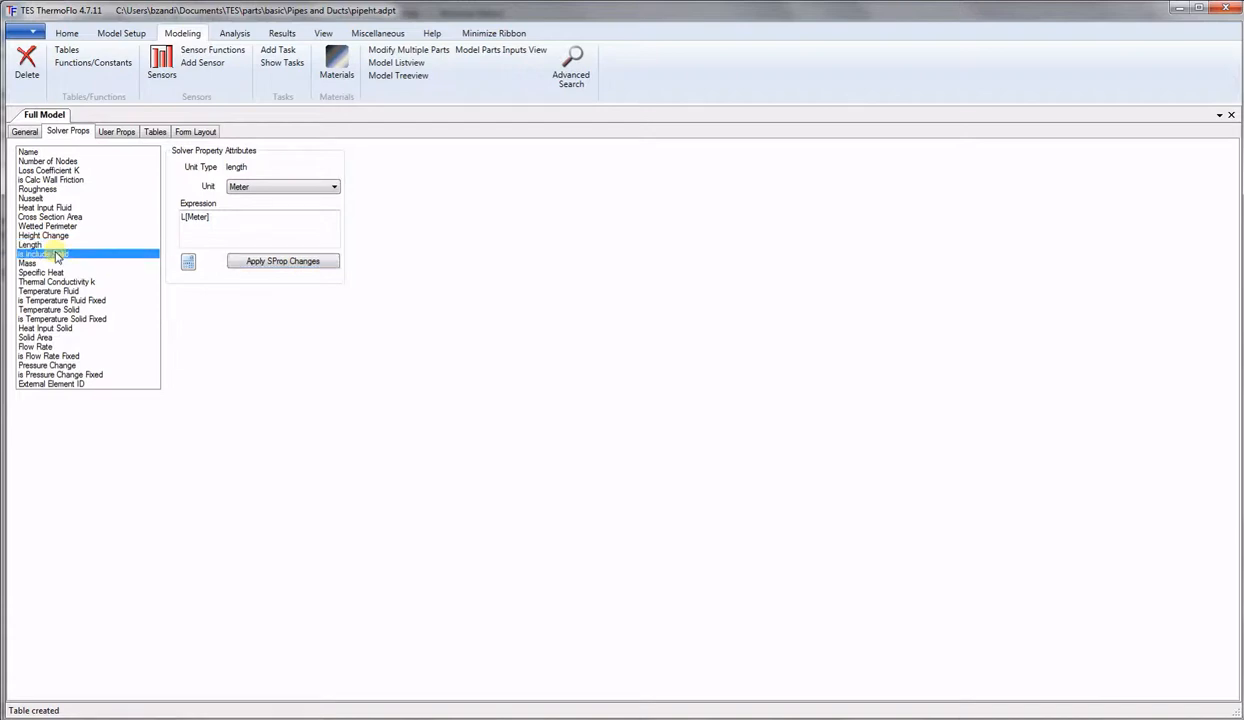
Give is Include Solid the table lookup T#Include_Solid[Material] and apply it.
{"action": "left_click", "coordinate": [188, 262]}
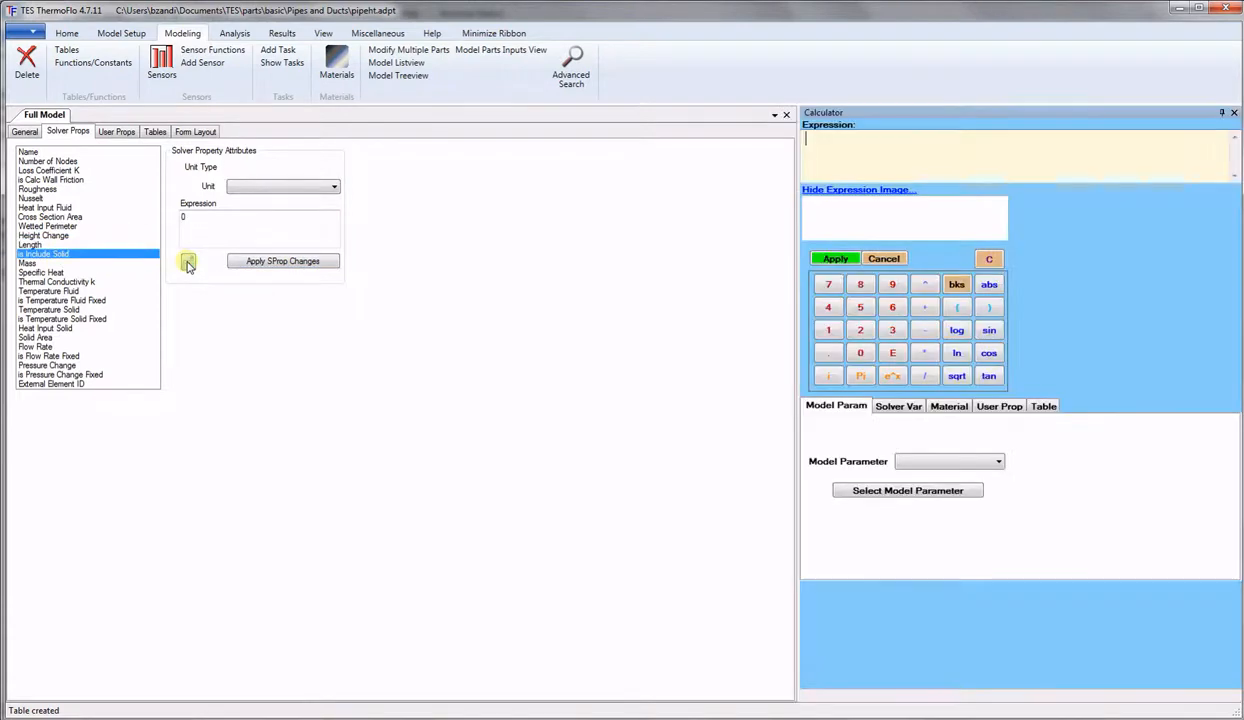
{"action": "left_click", "coordinate": [1041, 407]}
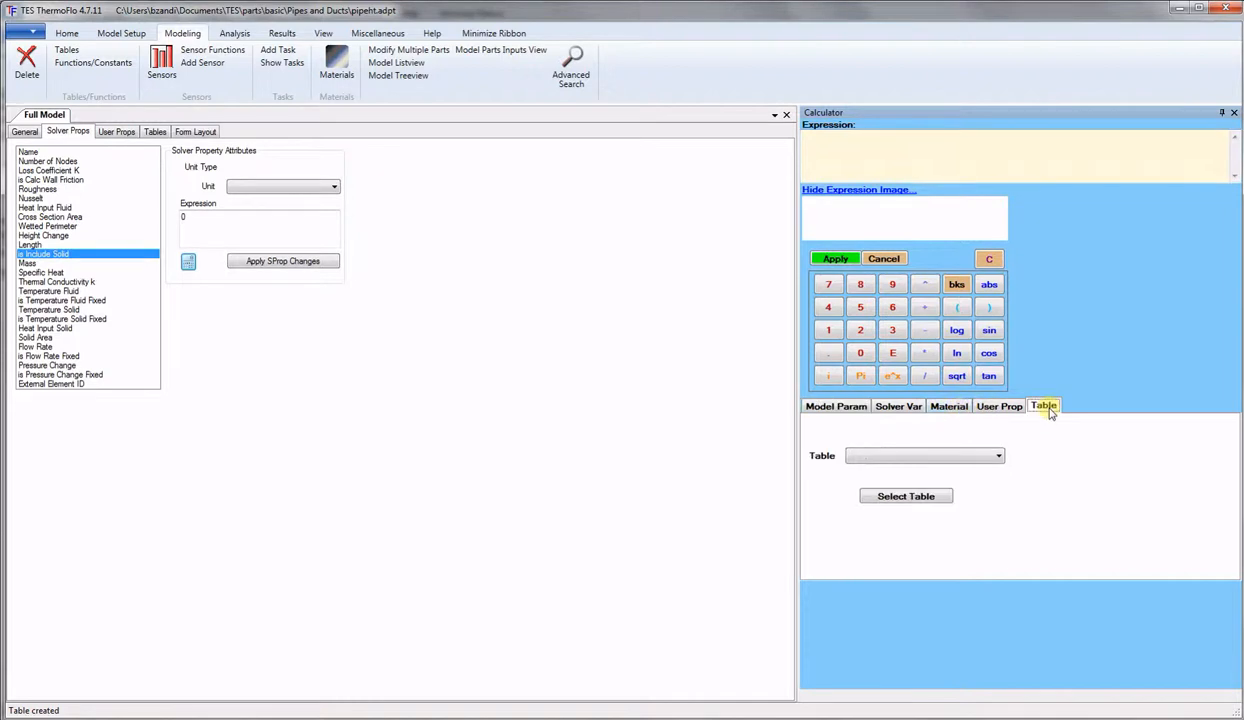
{"action": "left_click", "coordinate": [994, 457]}
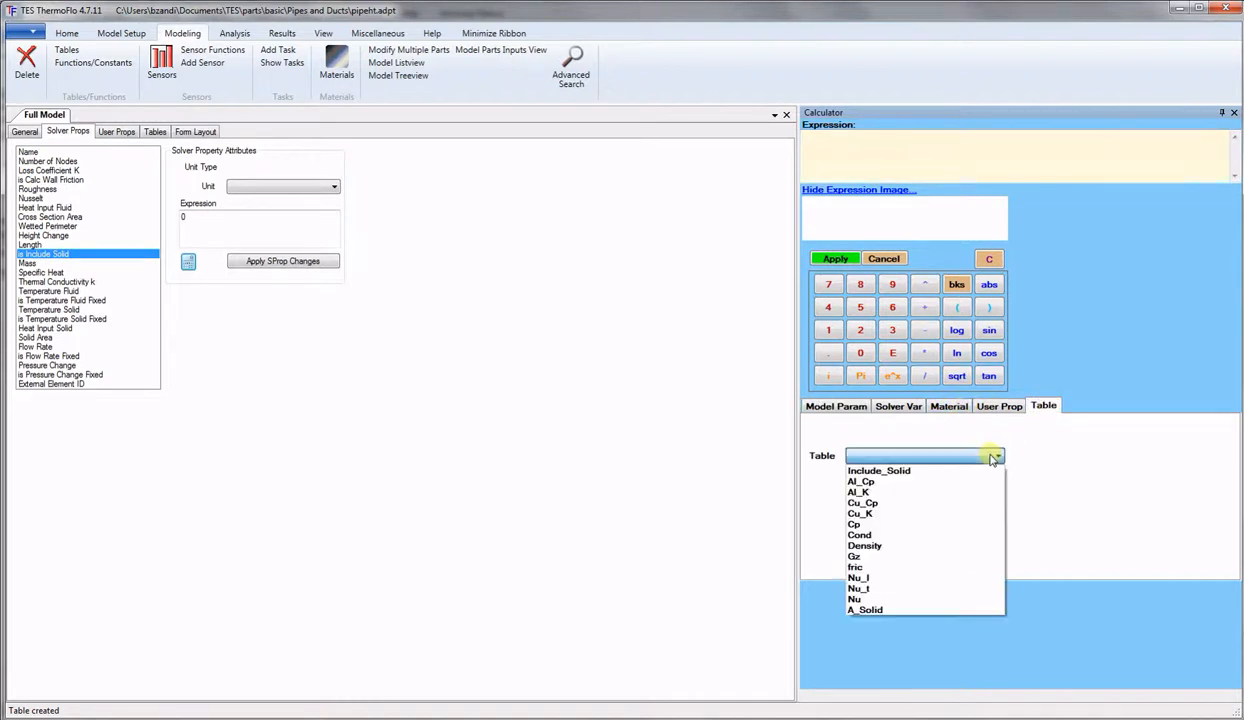
{"action": "left_click", "coordinate": [926, 472]}
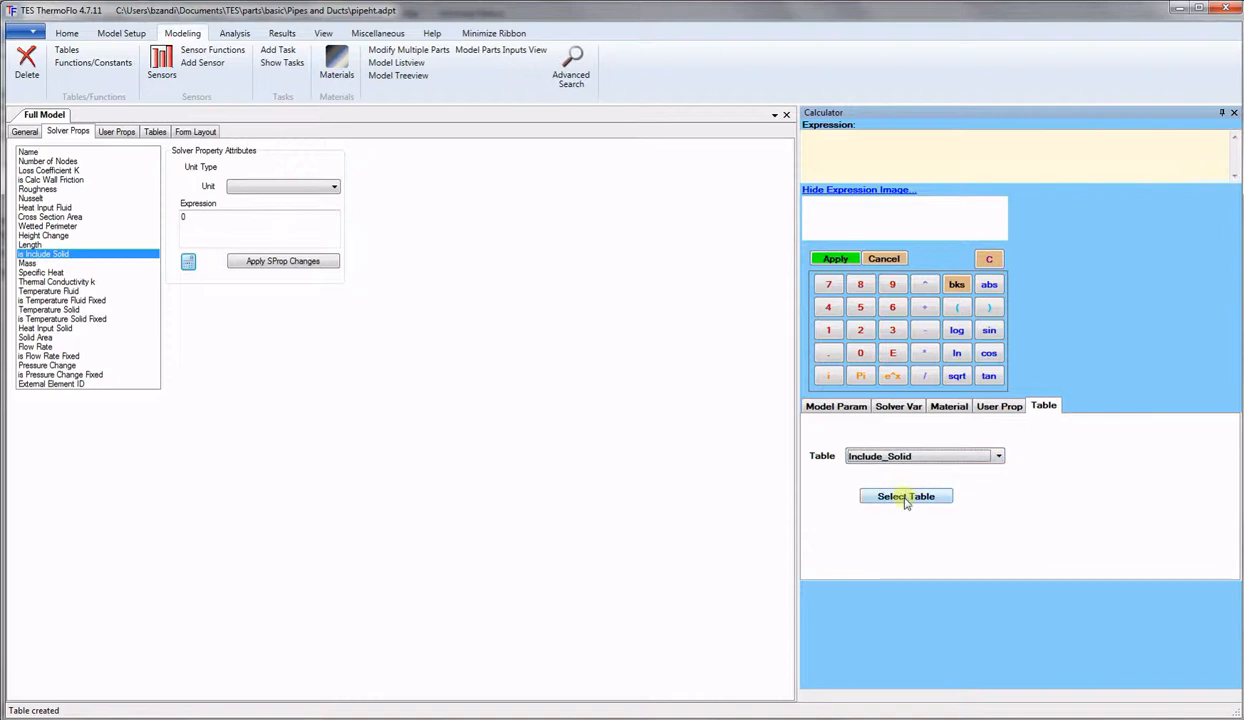
{"action": "left_click", "coordinate": [905, 497]}
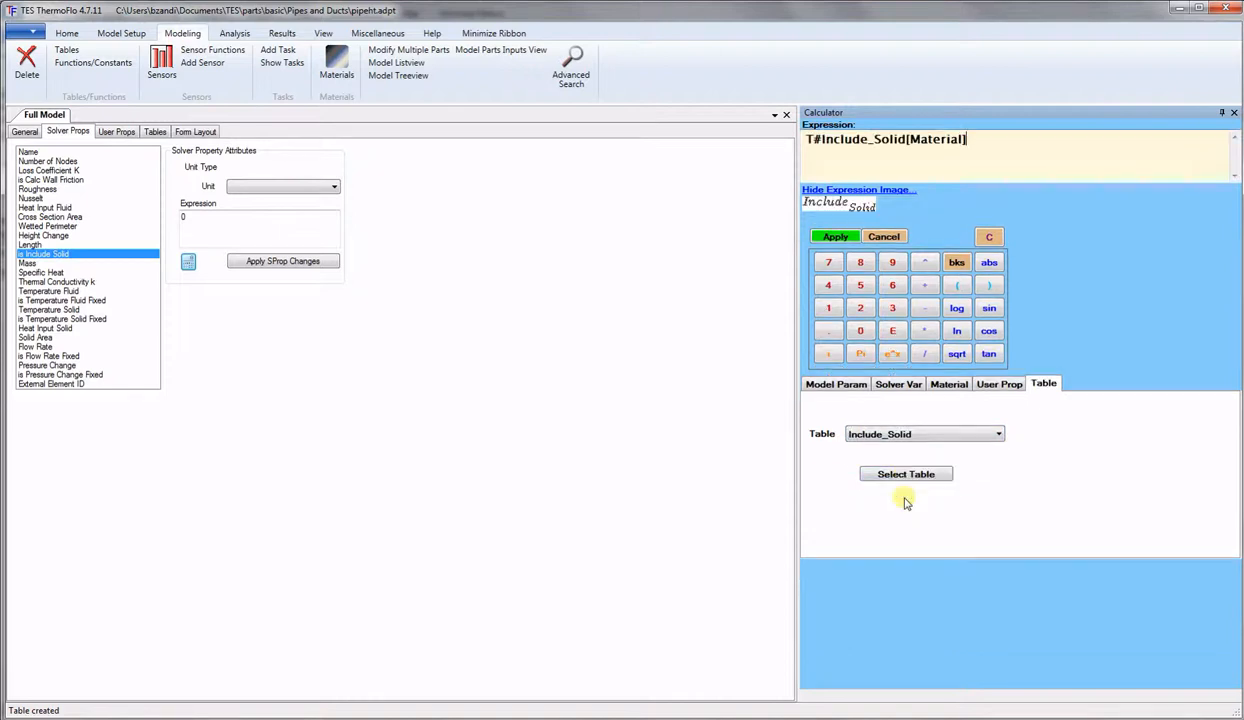
{"action": "left_click", "coordinate": [836, 237]}
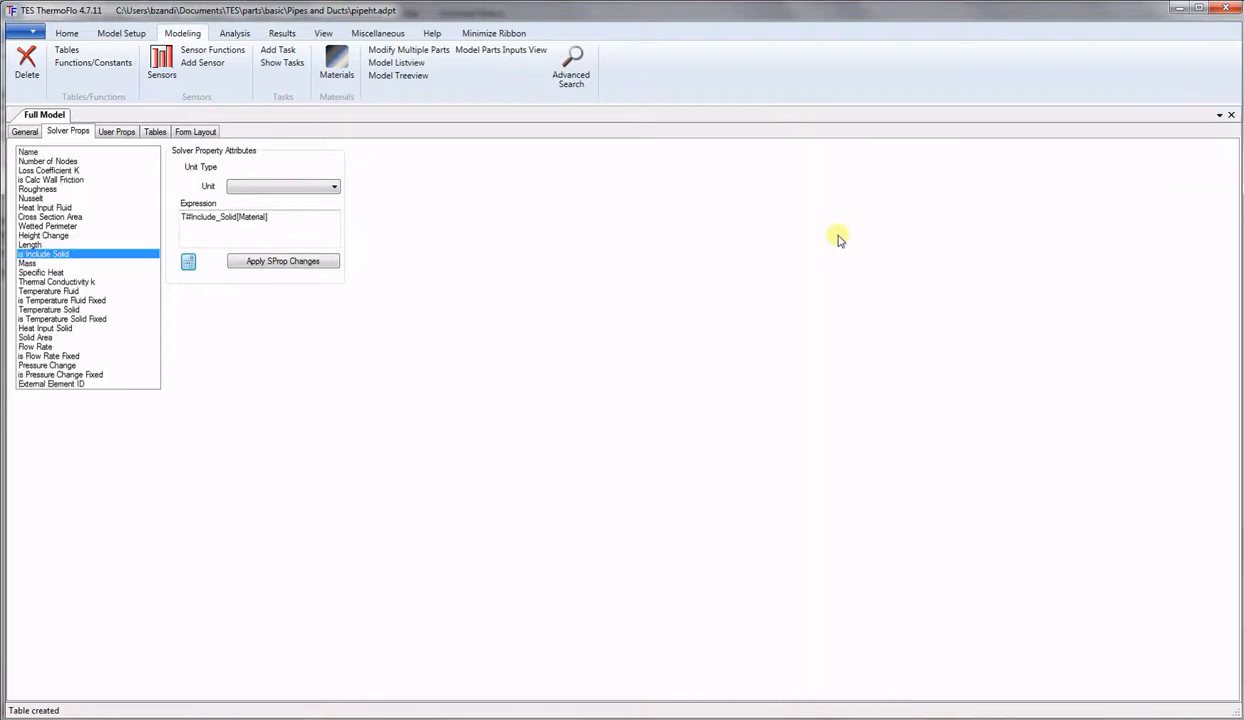
{"action": "left_click", "coordinate": [270, 262]}
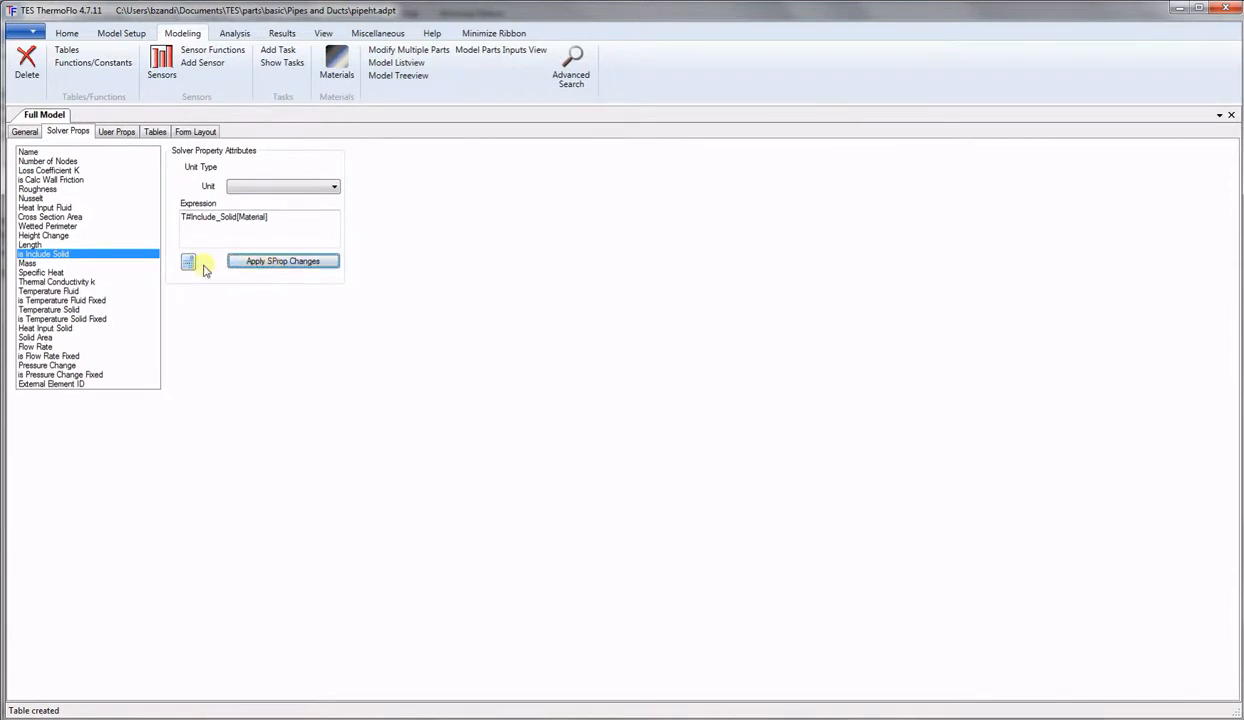
{"action": "left_click", "coordinate": [27, 263]}
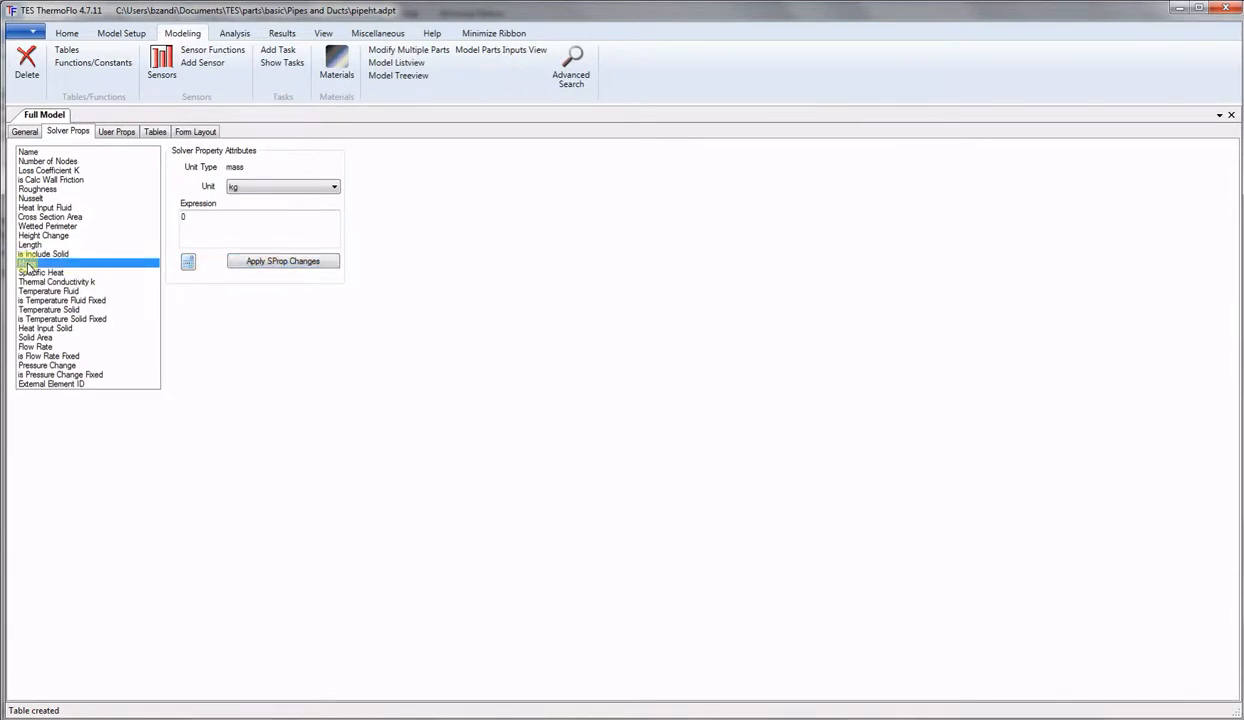
Start the Mass expression as T#Density[Material]*T#A_Solid[1]* from the Density and A_Solid tables.
{"action": "left_click", "coordinate": [188, 262]}
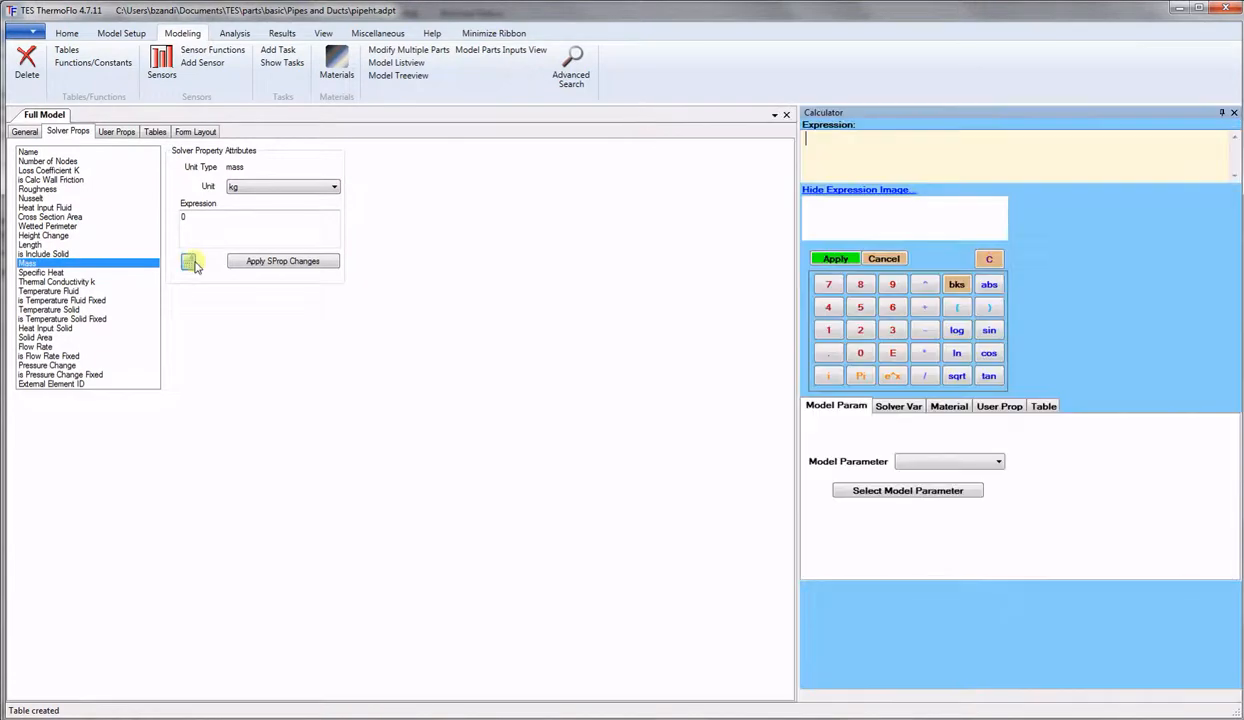
{"action": "left_click", "coordinate": [1045, 406]}
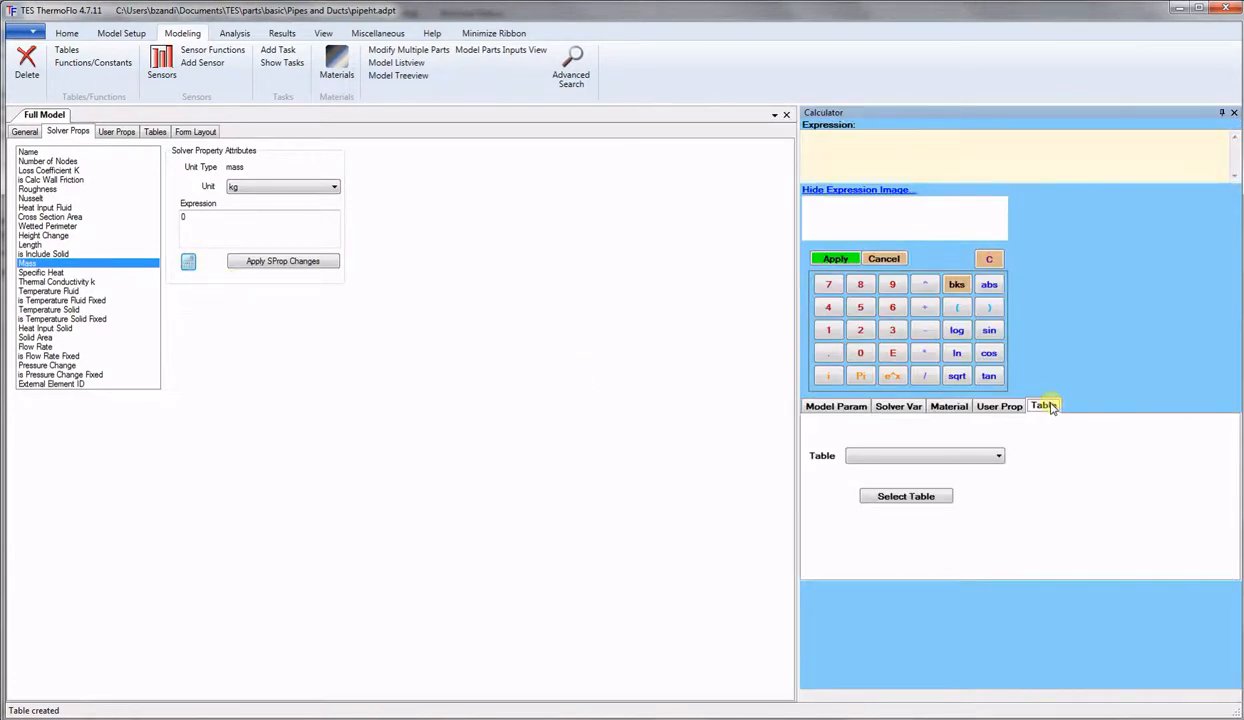
{"action": "left_click", "coordinate": [995, 456]}
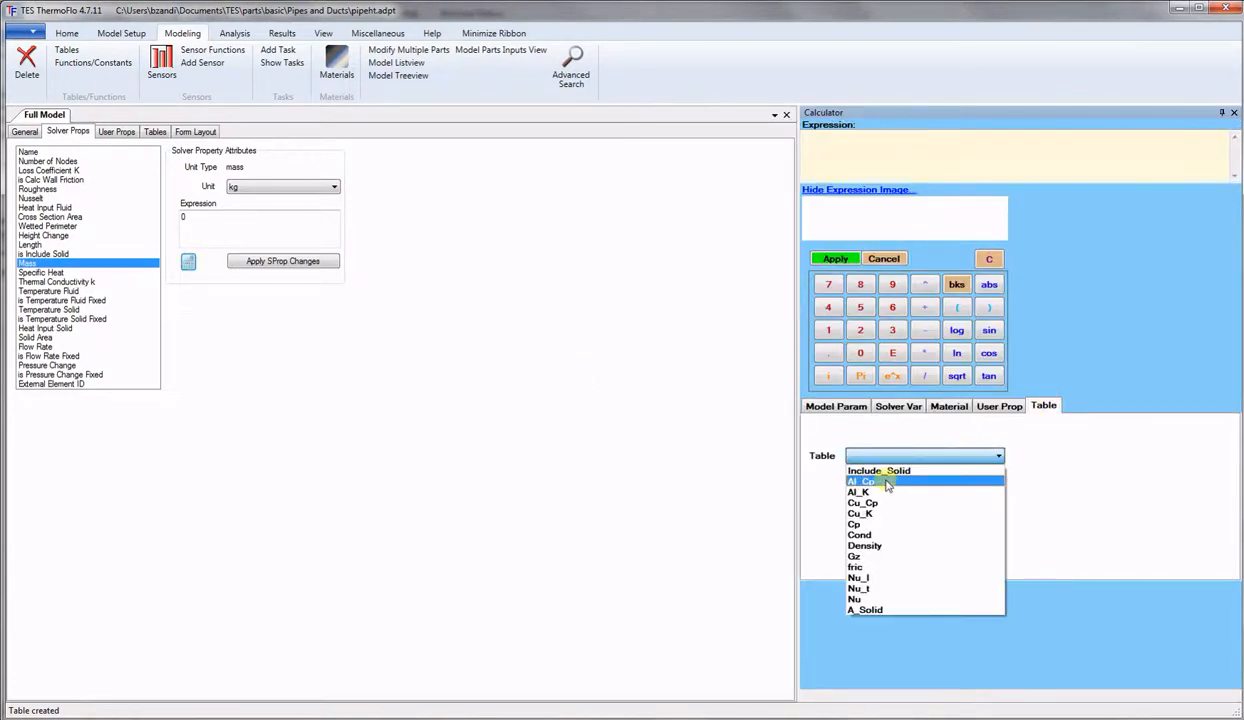
{"action": "left_click", "coordinate": [866, 545]}
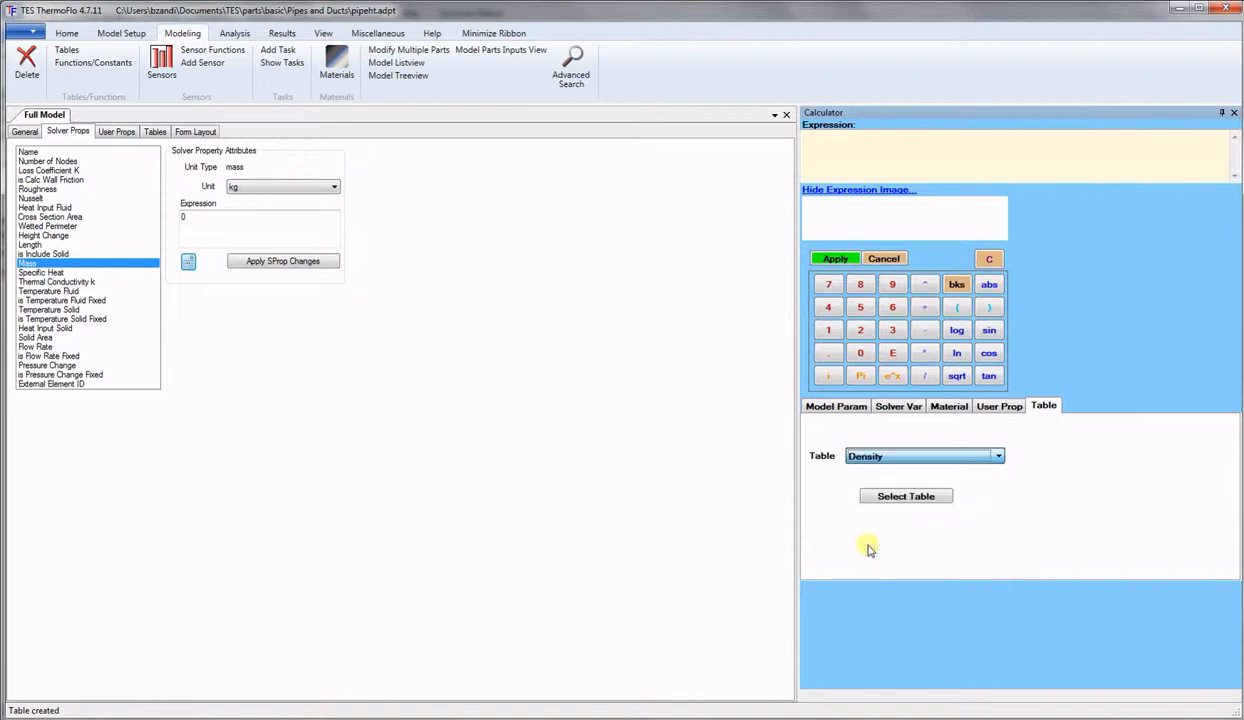
{"action": "left_click", "coordinate": [886, 498]}
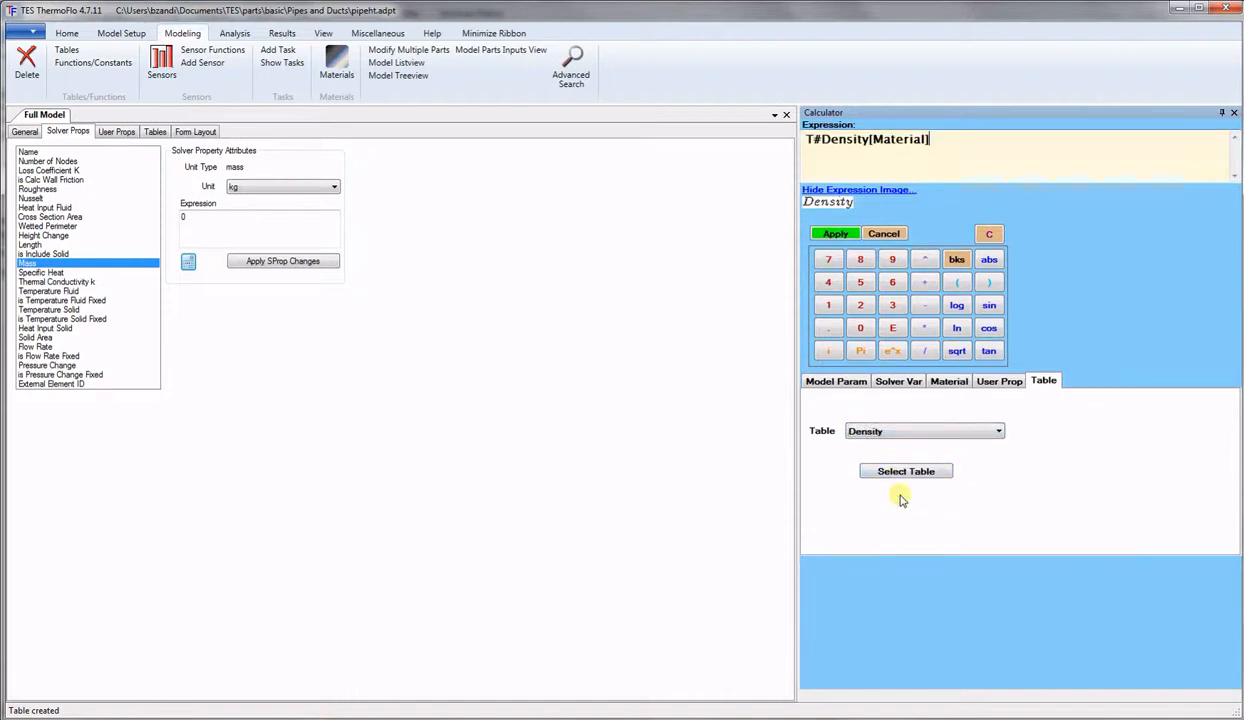
{"action": "type", "text": "*"}
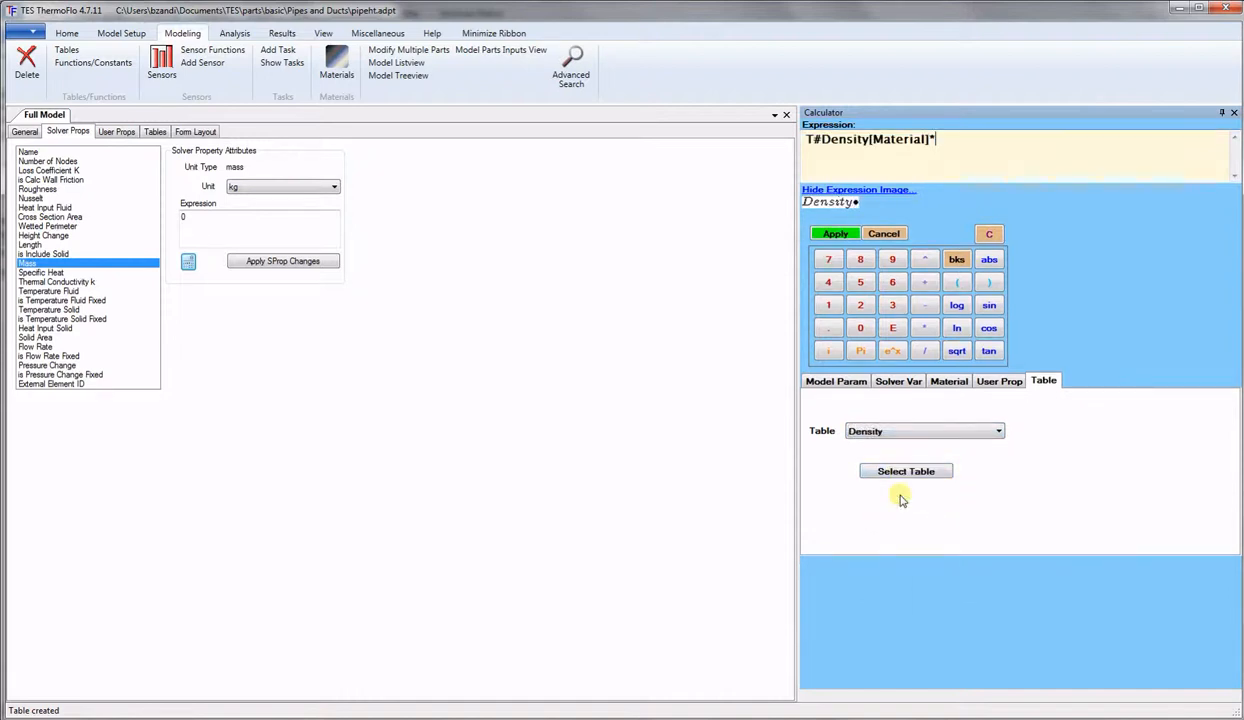
{"action": "left_click", "coordinate": [988, 433]}
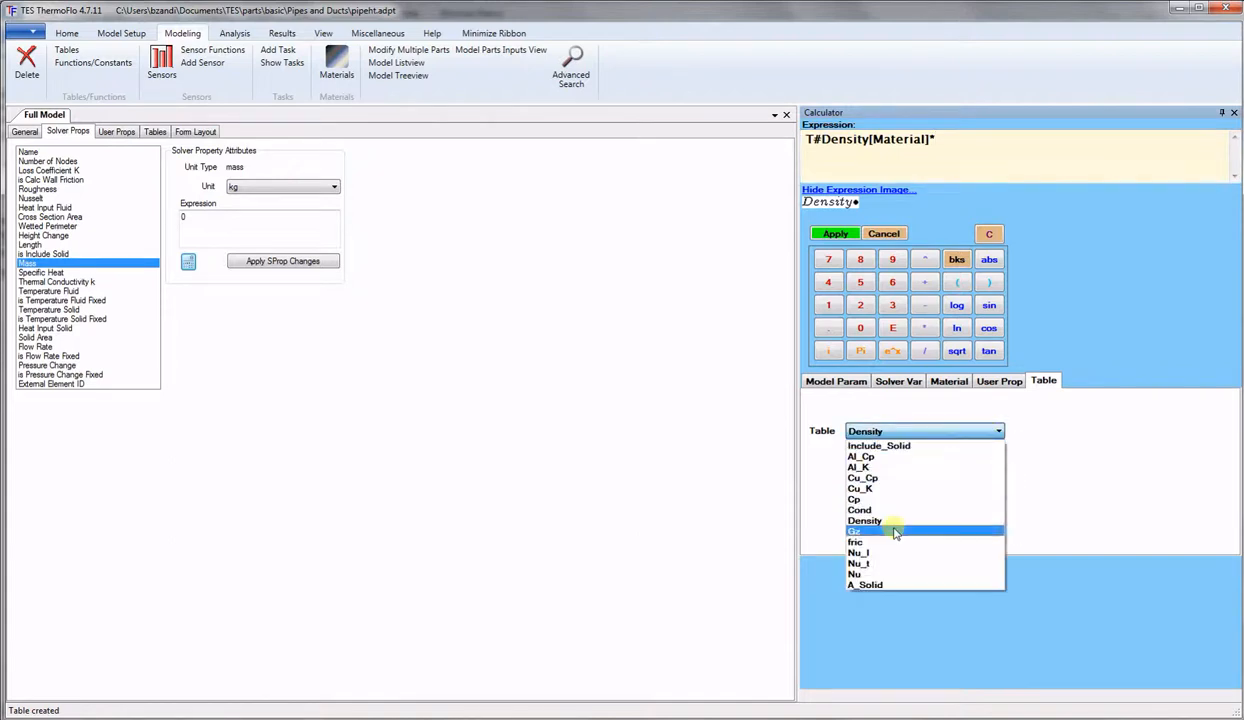
{"action": "left_click", "coordinate": [893, 586]}
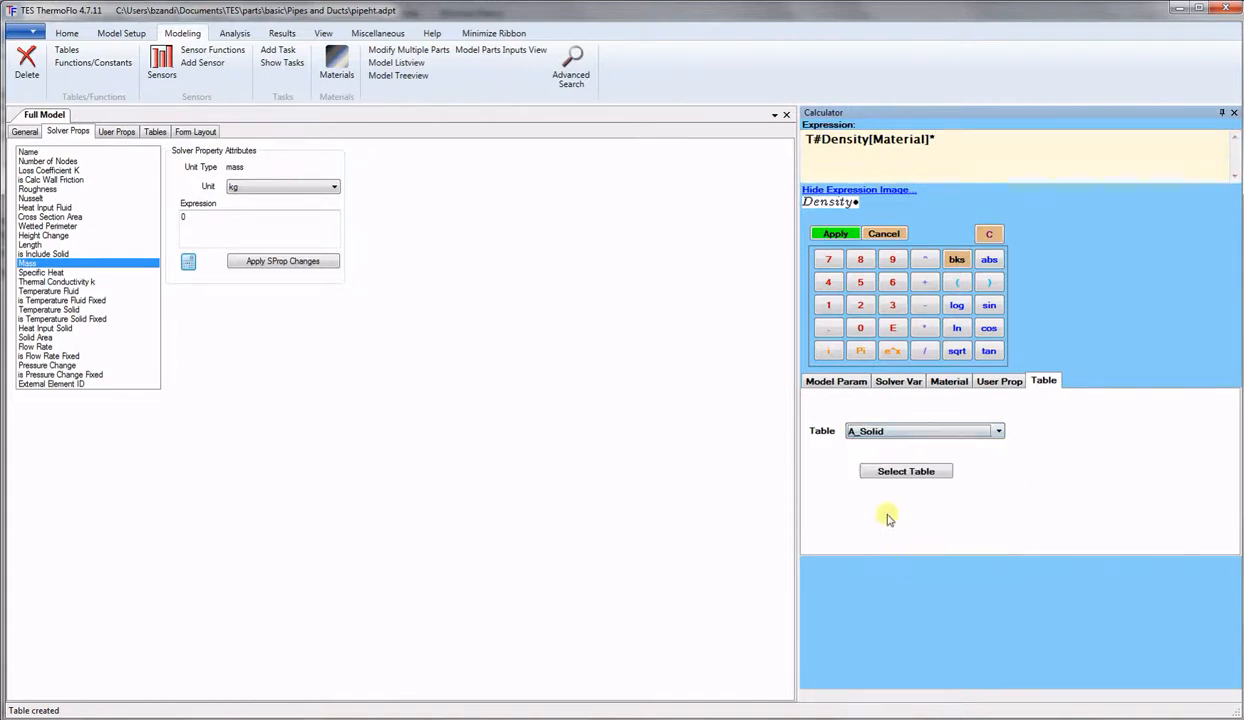
{"action": "left_click", "coordinate": [912, 473]}
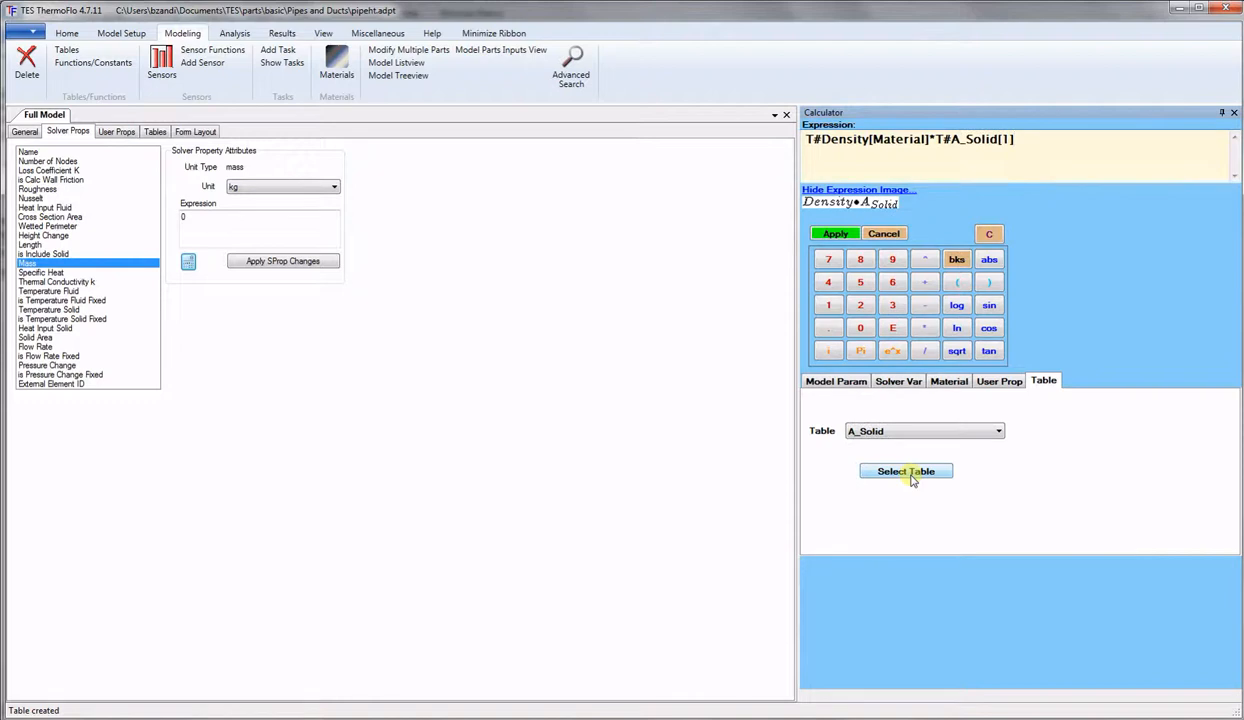
{"action": "type", "text": "*"}
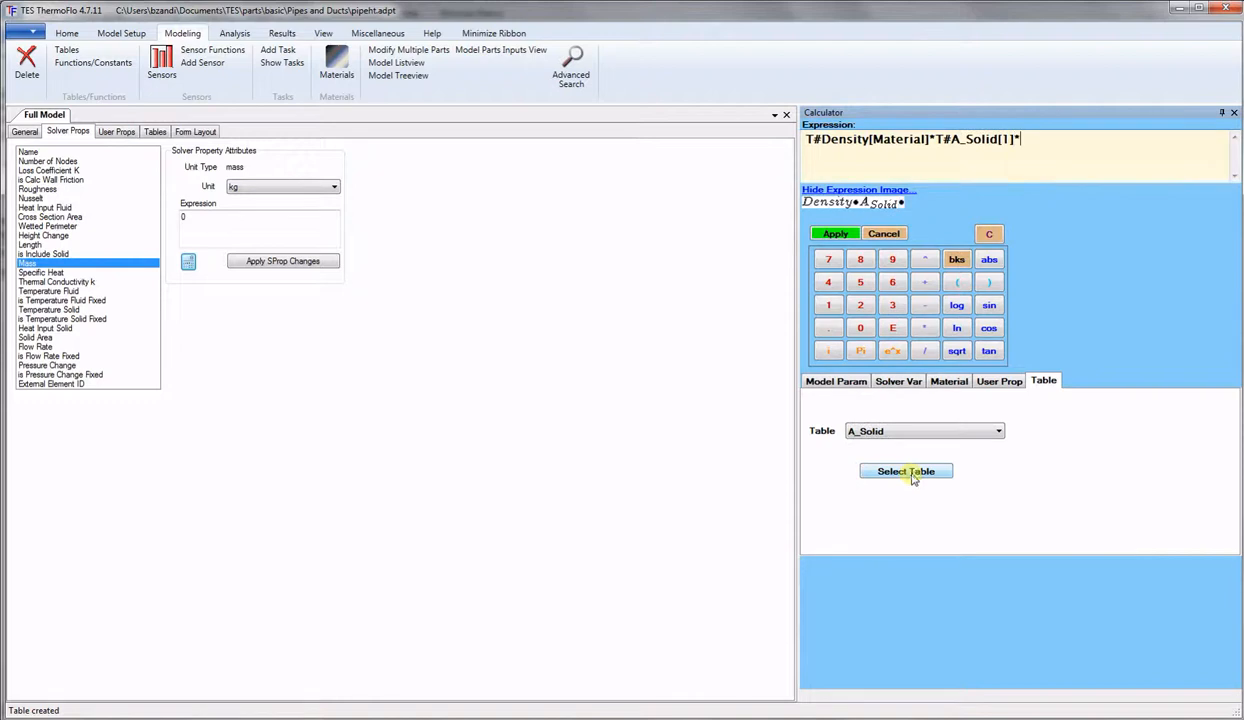
Multiply in L[Meter] to finish the Mass expression and apply it.
{"action": "left_click", "coordinate": [1005, 381]}
{"action": "left_click", "coordinate": [958, 414]}
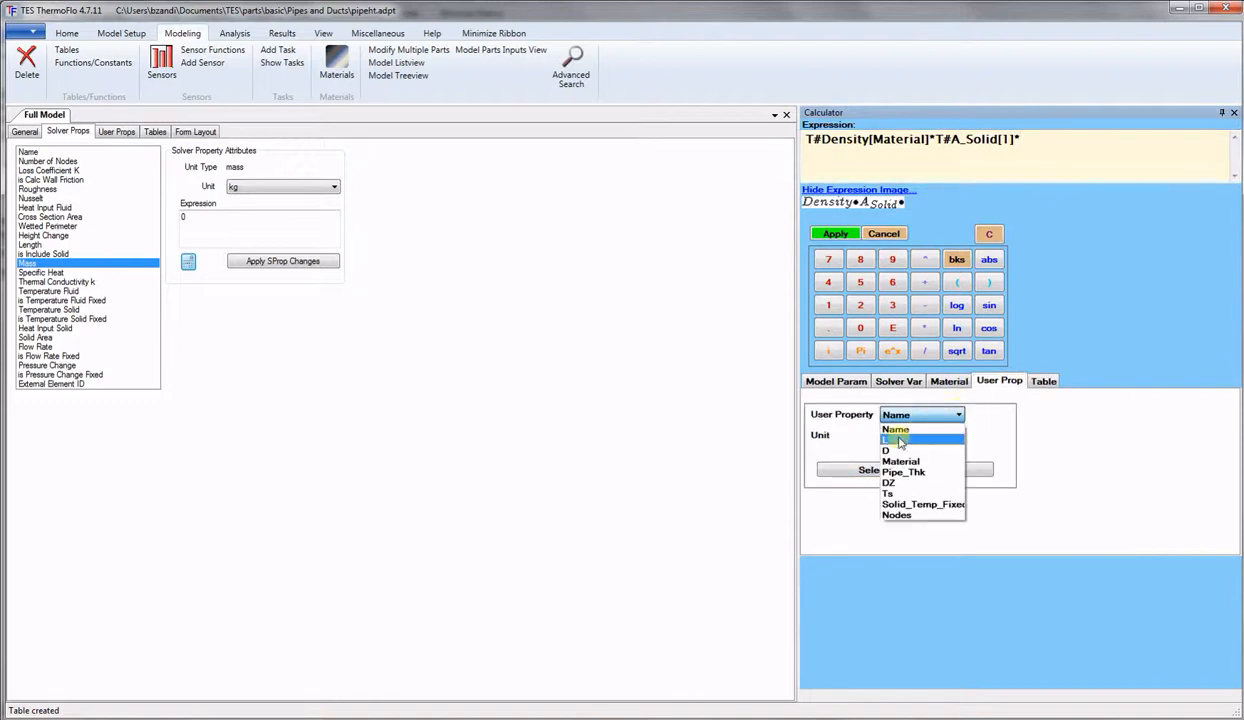
{"action": "left_click", "coordinate": [899, 441]}
{"action": "left_click", "coordinate": [905, 436]}
{"action": "left_click", "coordinate": [897, 452]}
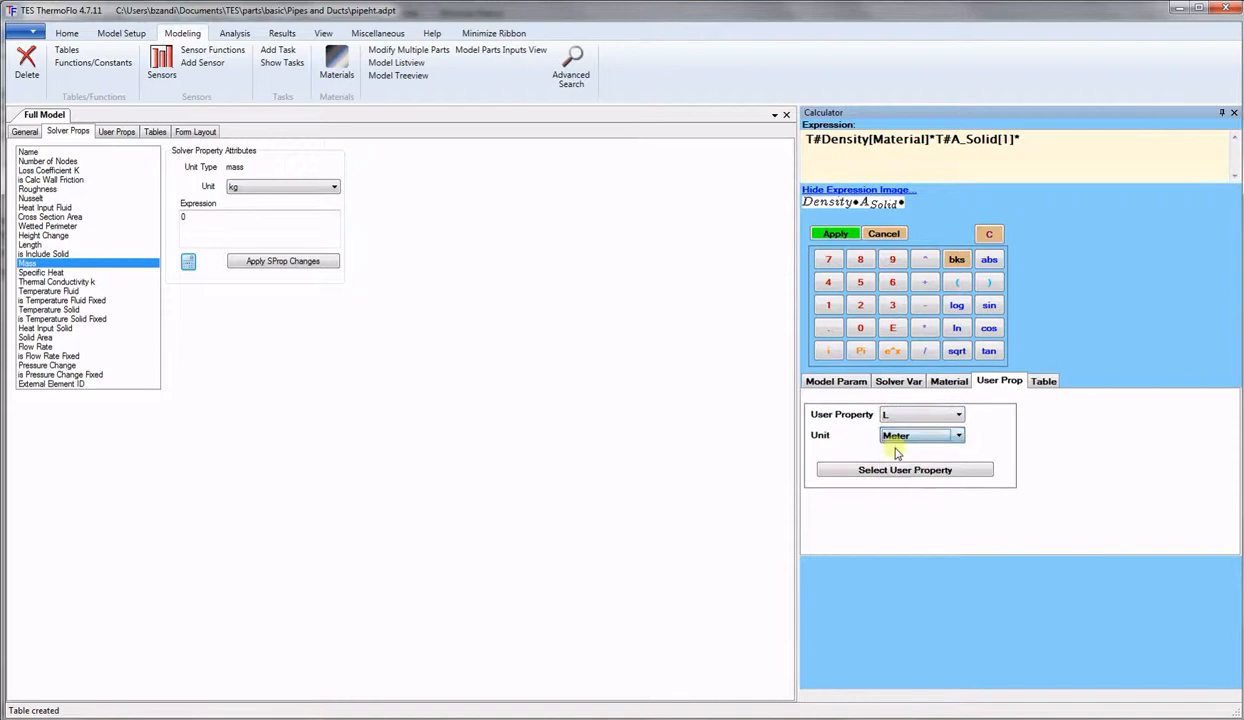
{"action": "left_click", "coordinate": [896, 470]}
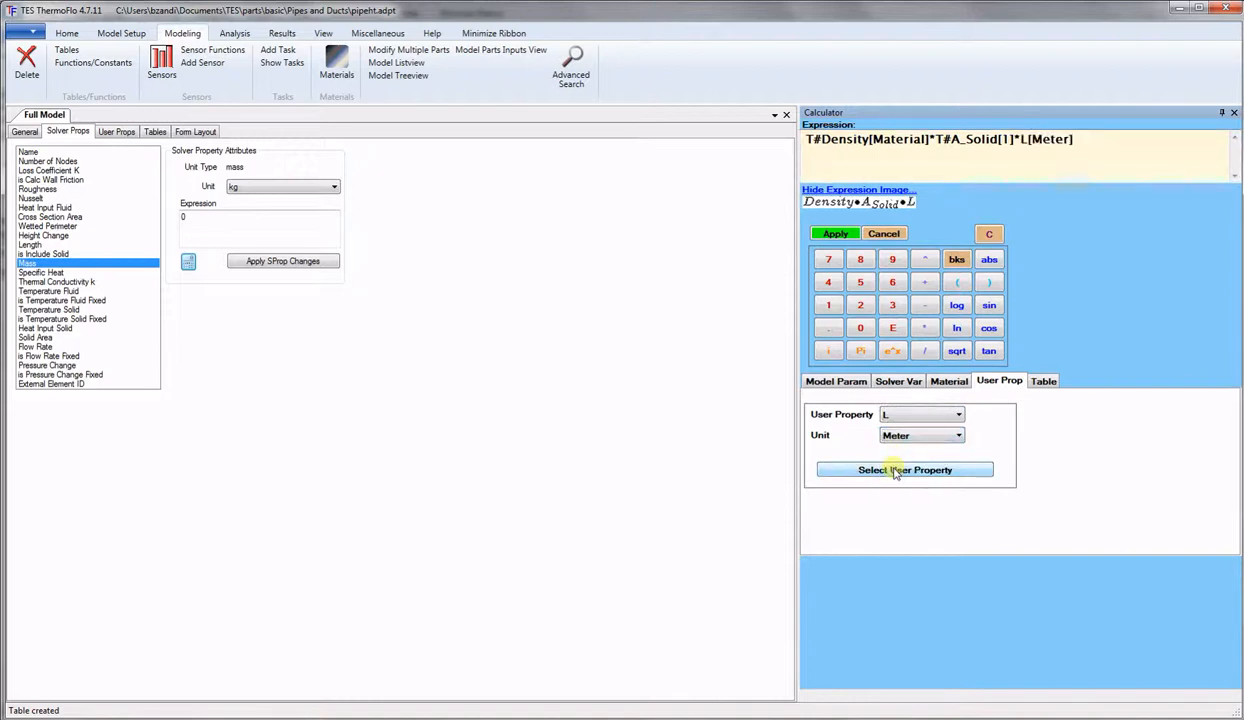
{"action": "left_click", "coordinate": [833, 236]}
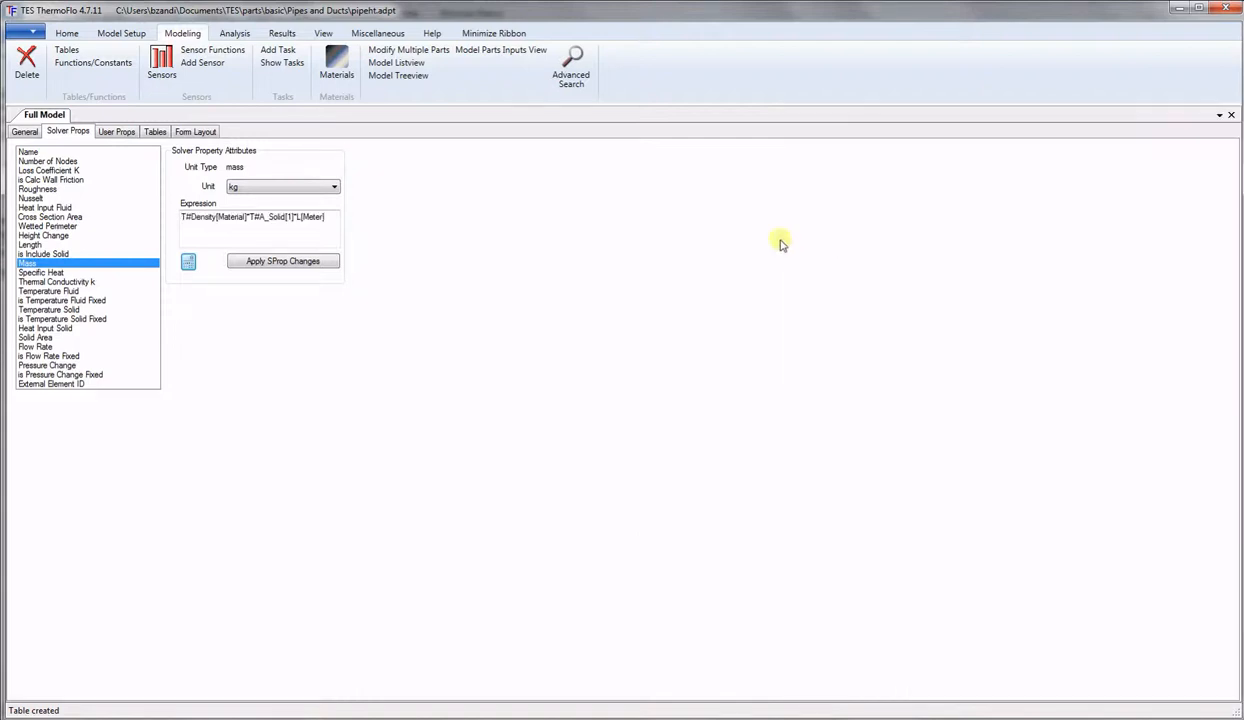
{"action": "left_click", "coordinate": [318, 262]}
{"action": "left_click", "coordinate": [50, 273]}
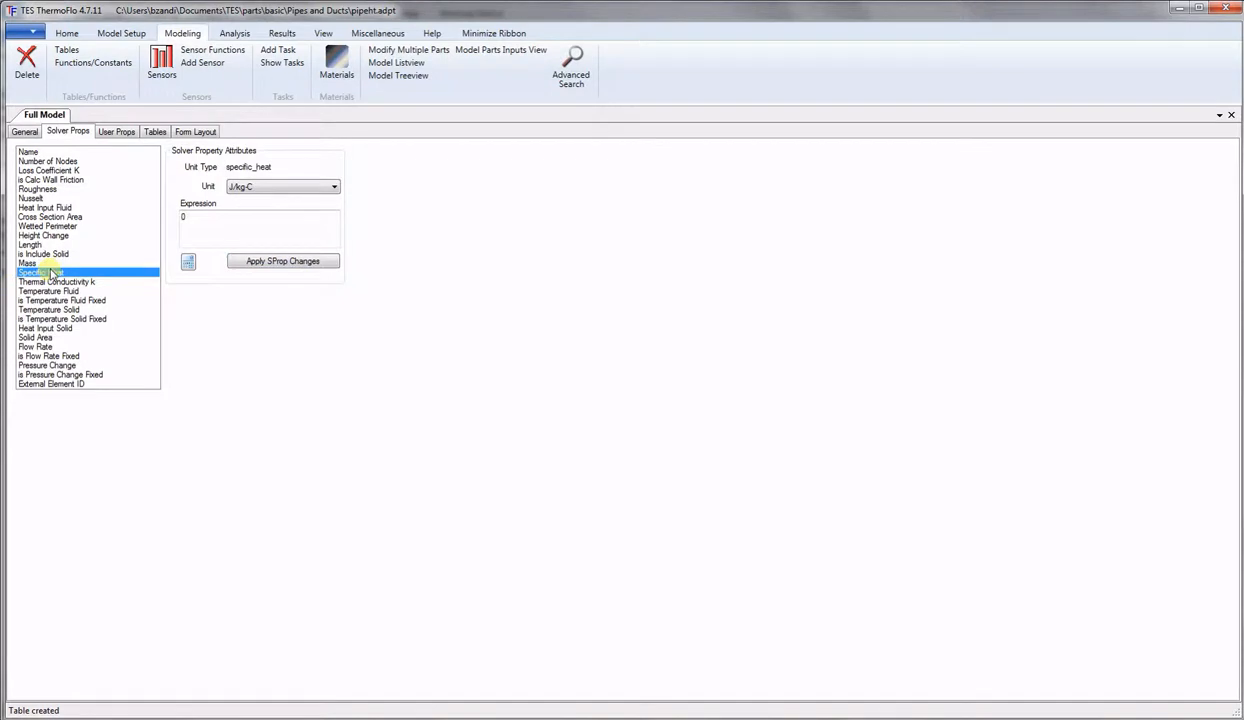
Apply T#Cp[Material] from the Cp table as the Specific Heat expression.
{"action": "left_click", "coordinate": [188, 263]}
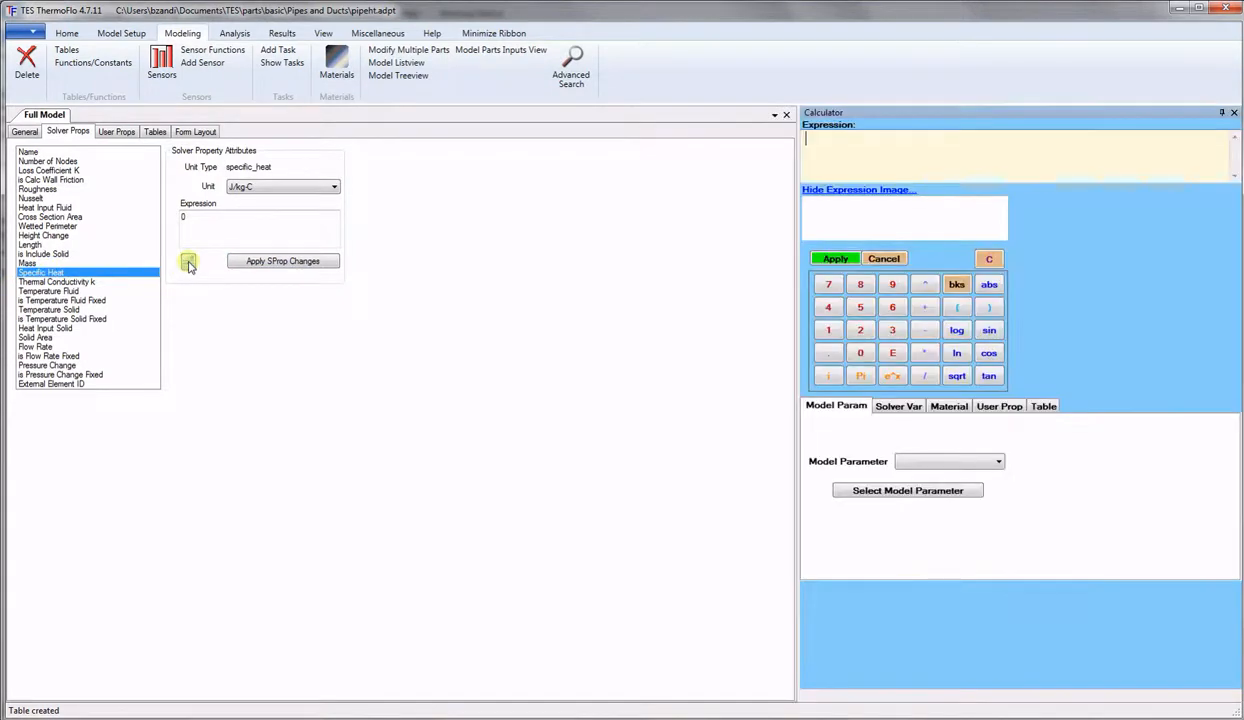
{"action": "left_click", "coordinate": [1040, 410]}
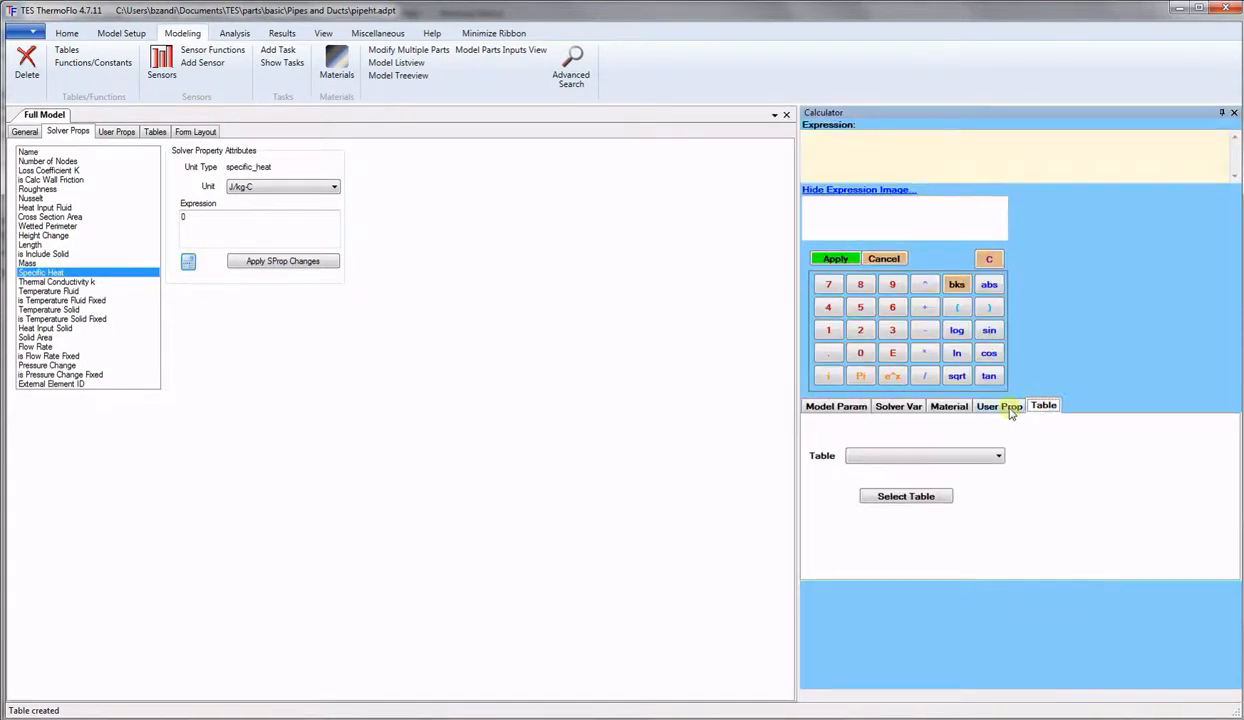
{"action": "left_click", "coordinate": [992, 458]}
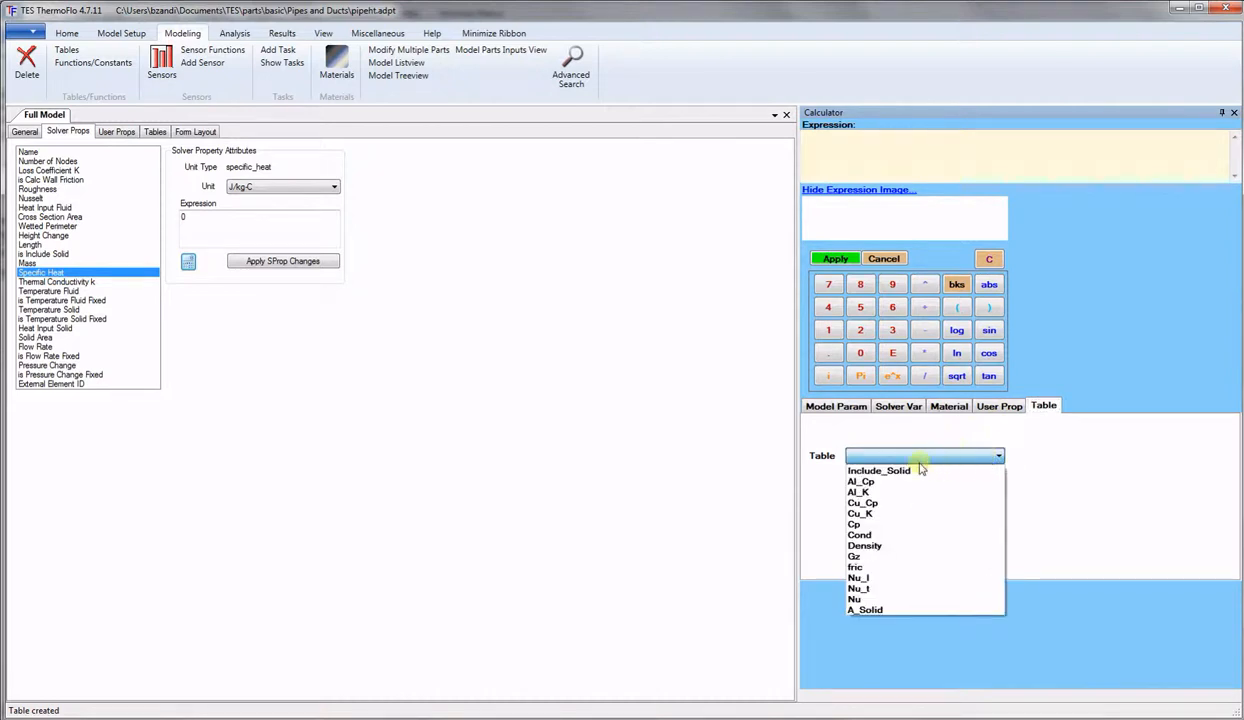
{"action": "left_click", "coordinate": [857, 524]}
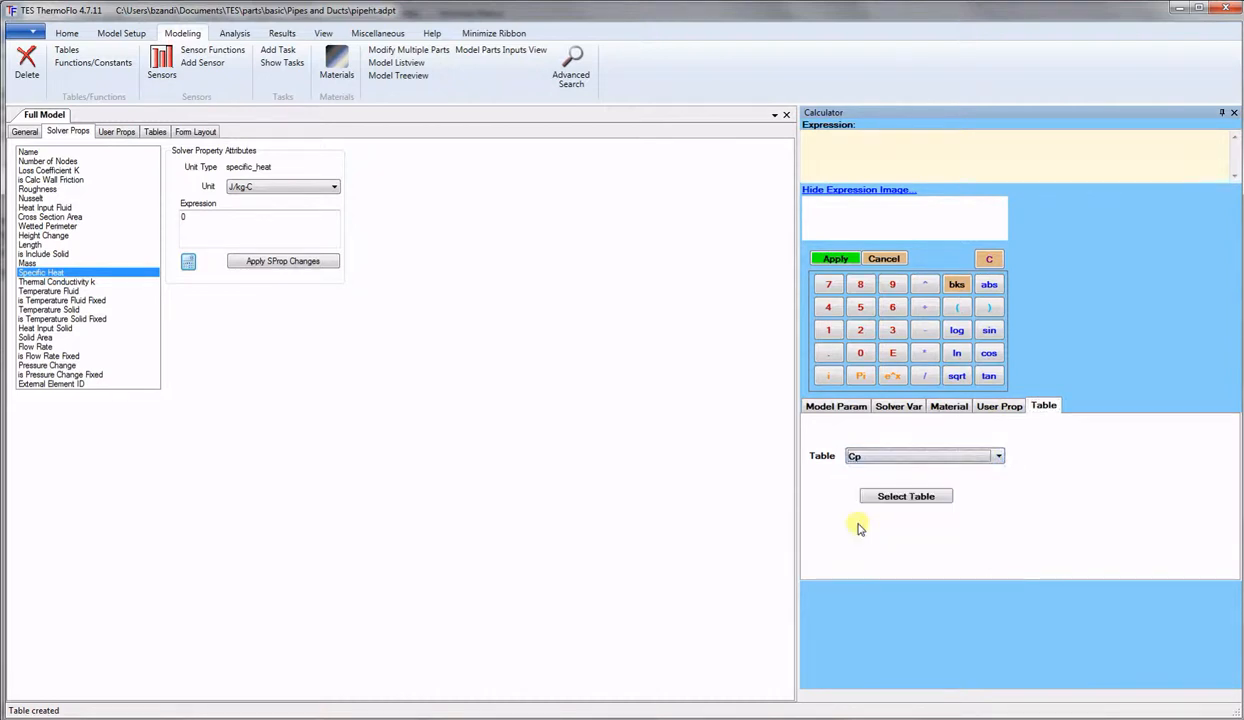
{"action": "left_click", "coordinate": [907, 500]}
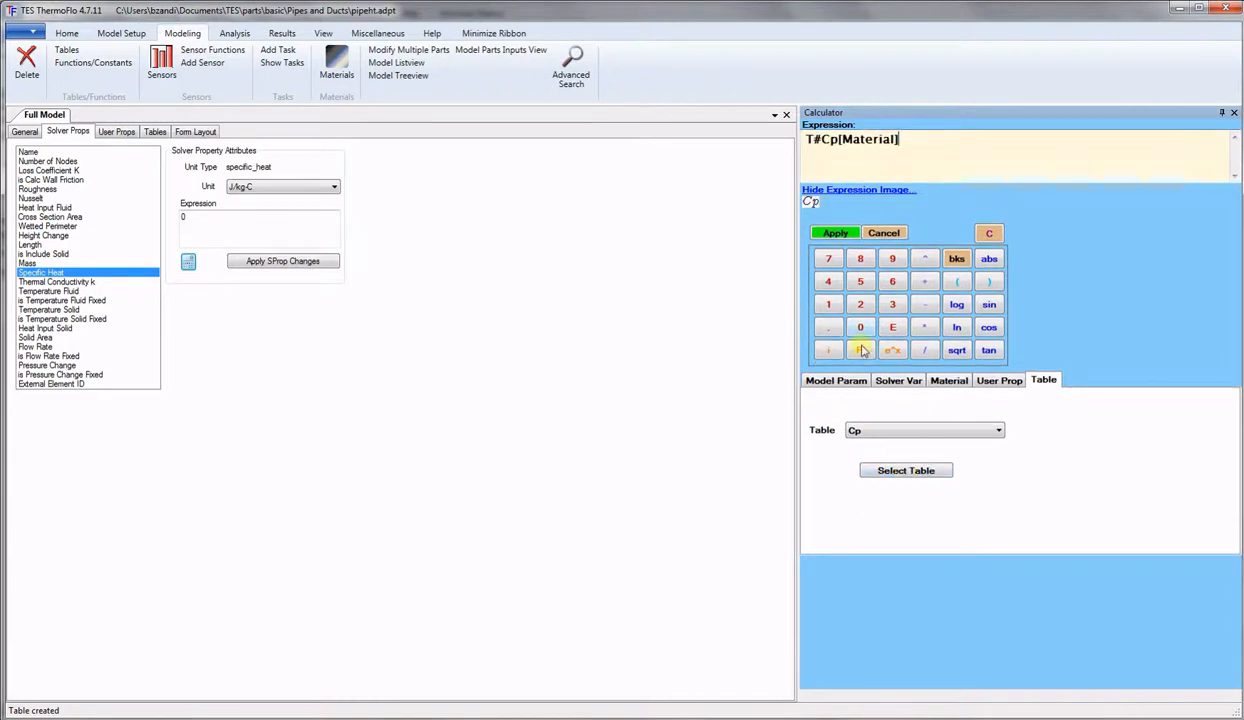
{"action": "left_click", "coordinate": [837, 234]}
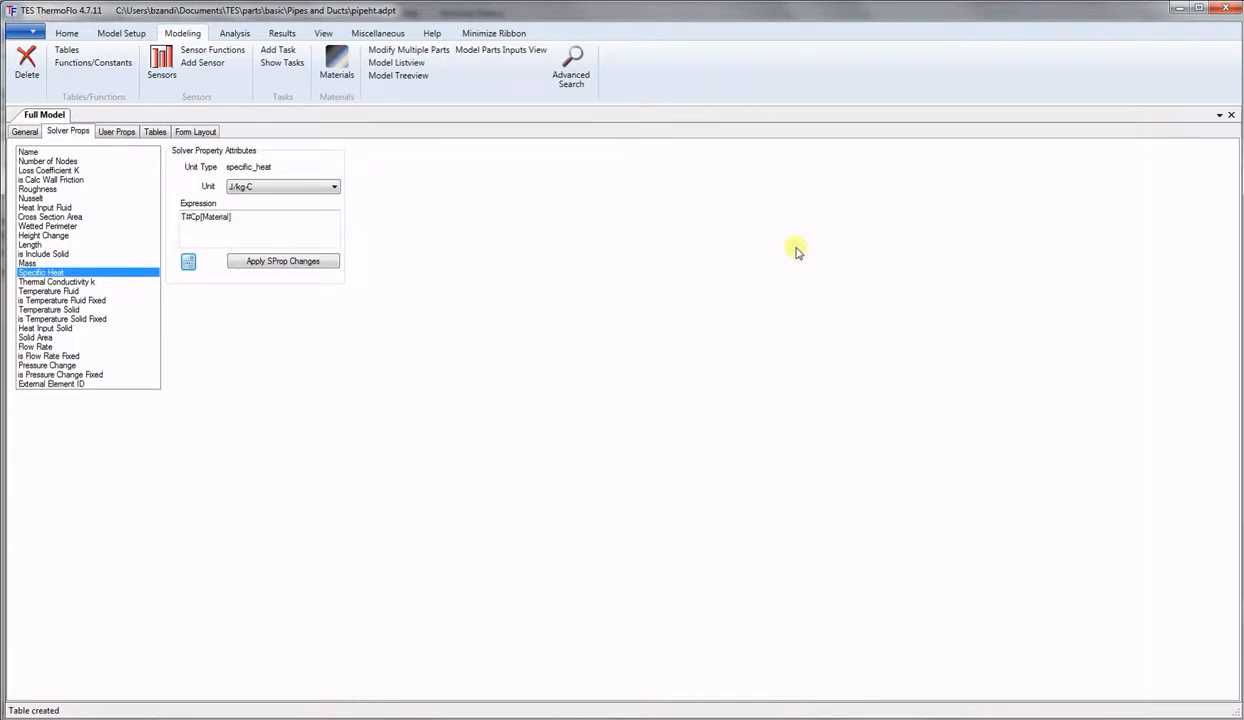
{"action": "left_click", "coordinate": [318, 261]}
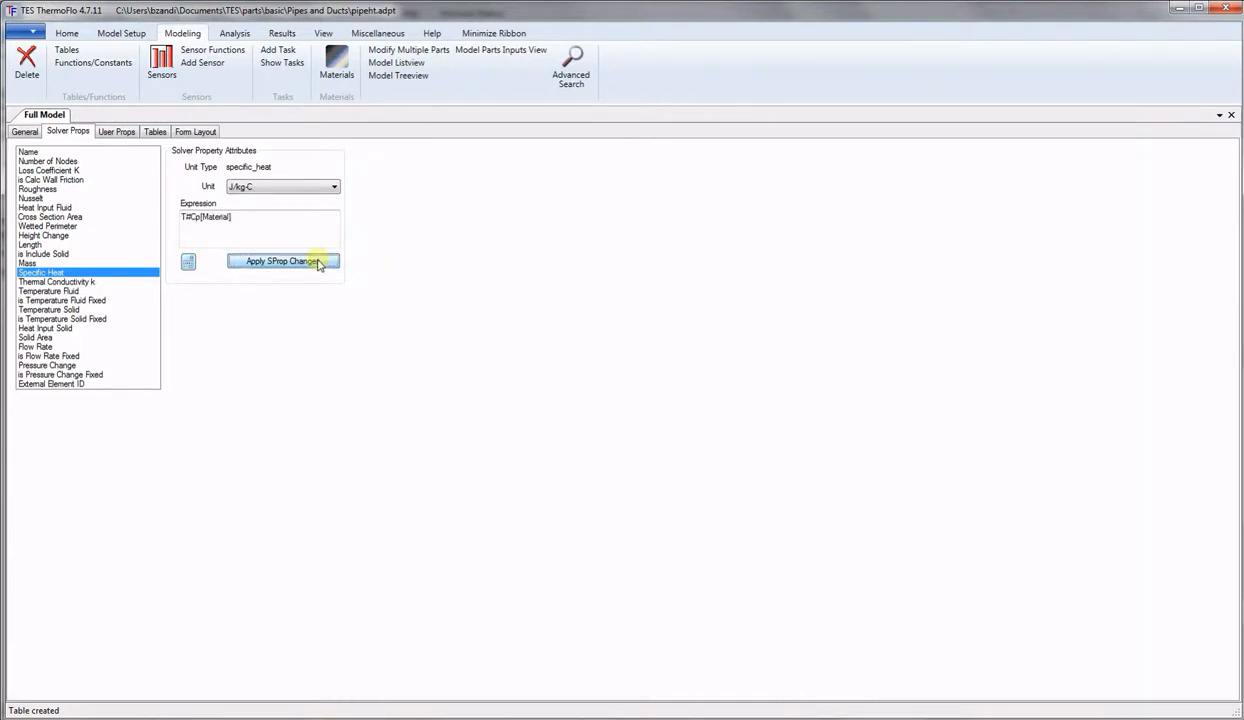
{"action": "left_click", "coordinate": [57, 283]}
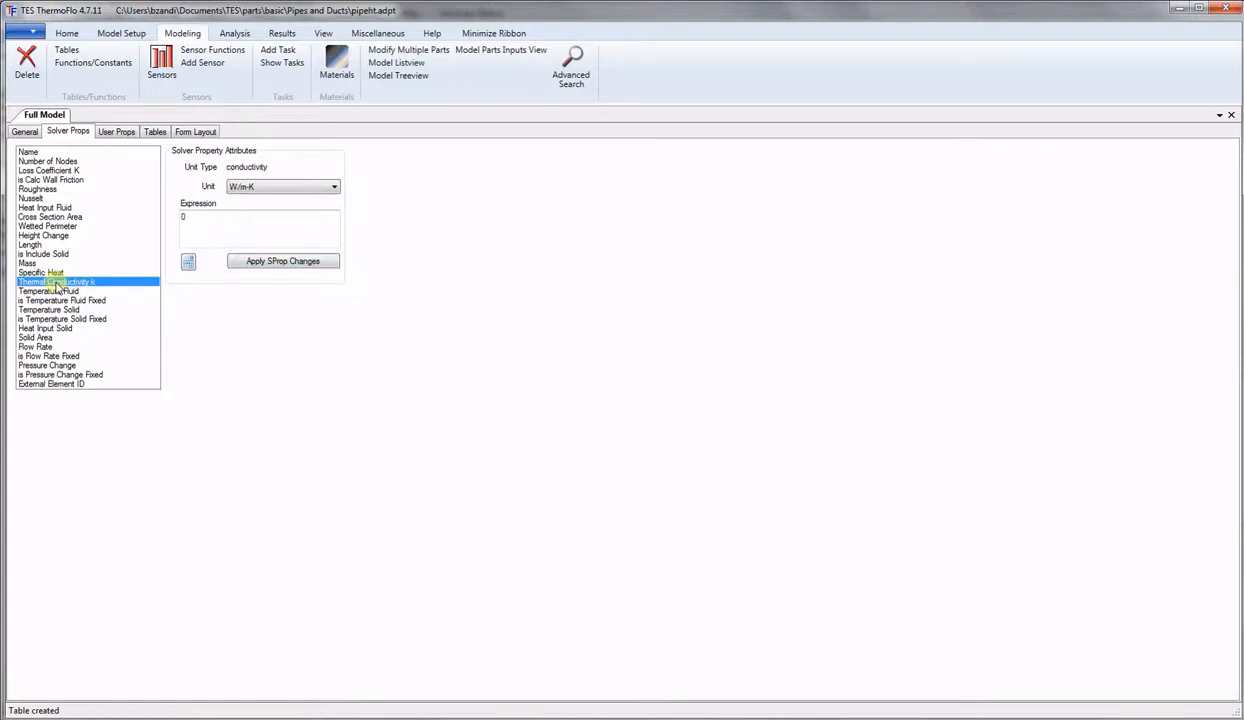
Apply T#Cond[Material] from the Cond table as Thermal Conductivity k's expression.
{"action": "left_click", "coordinate": [189, 262]}
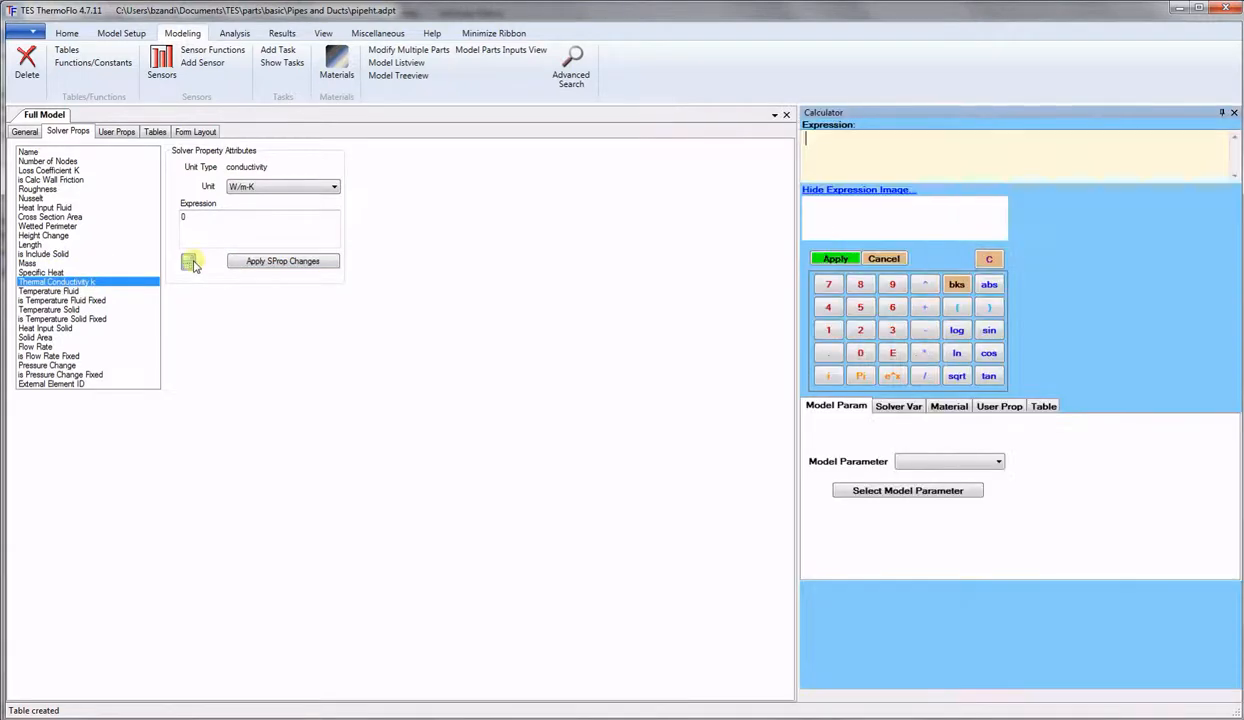
{"action": "left_click", "coordinate": [1043, 407]}
{"action": "left_click", "coordinate": [950, 455]}
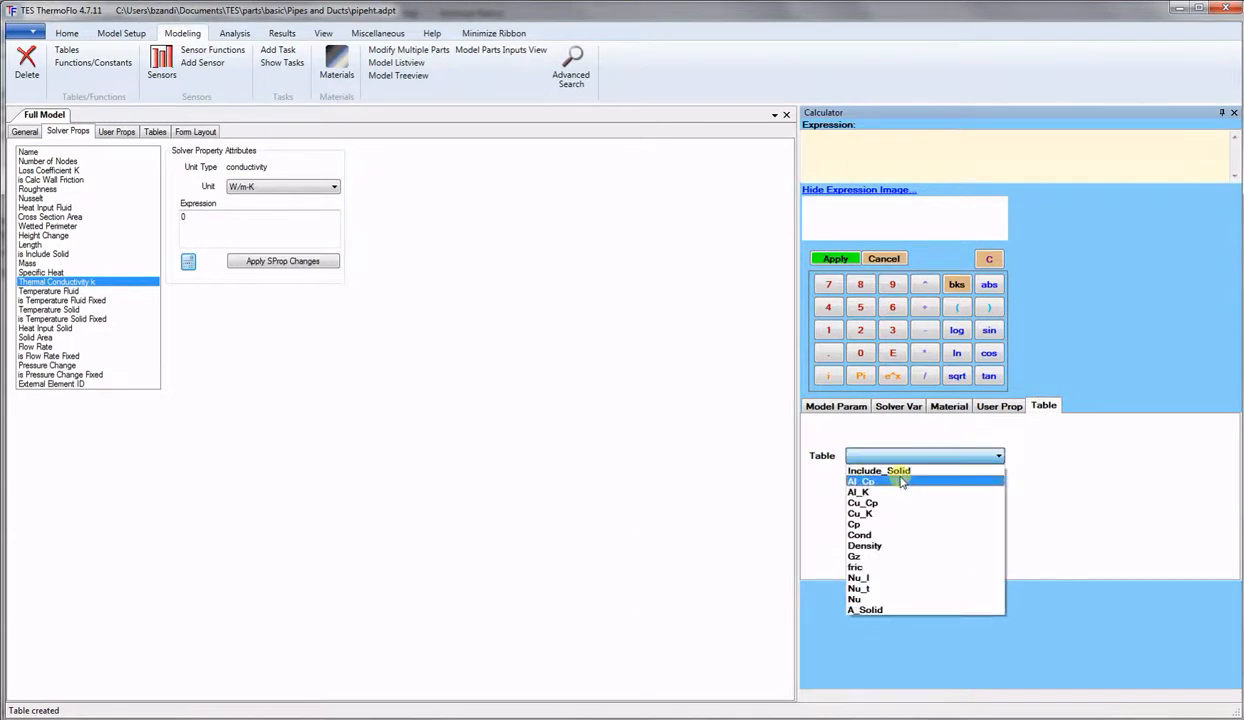
{"action": "left_click", "coordinate": [900, 535]}
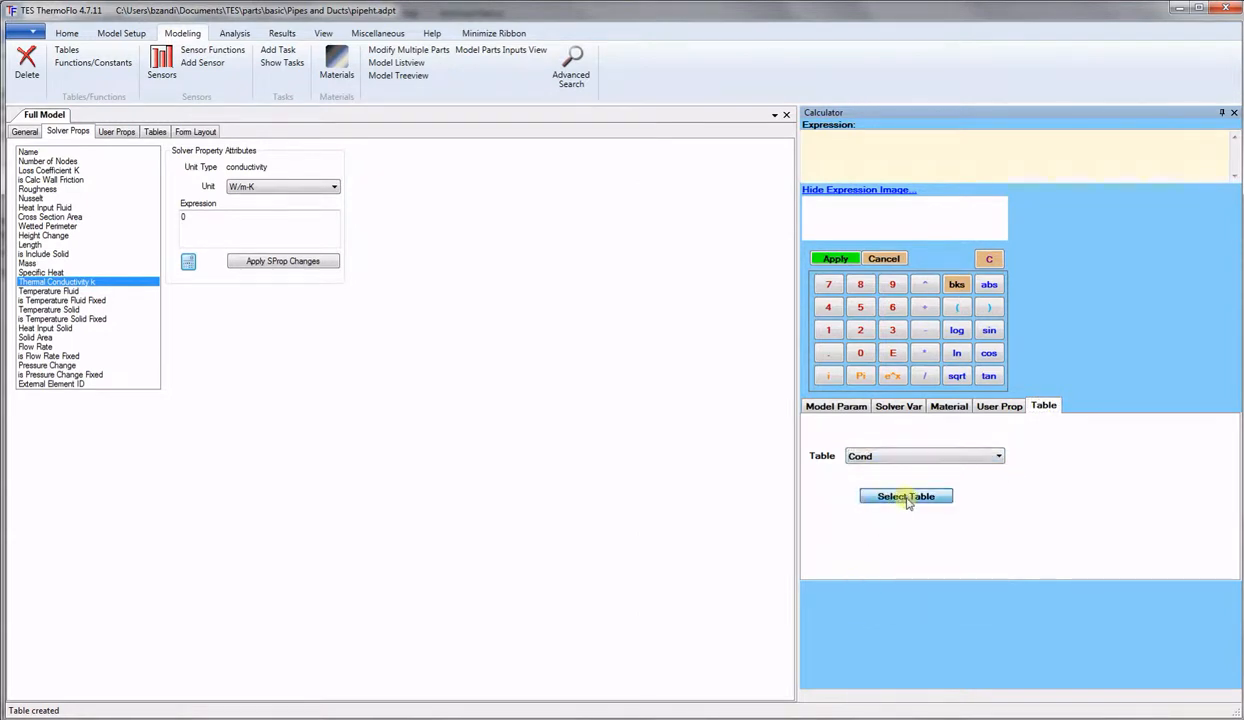
{"action": "left_click", "coordinate": [906, 497]}
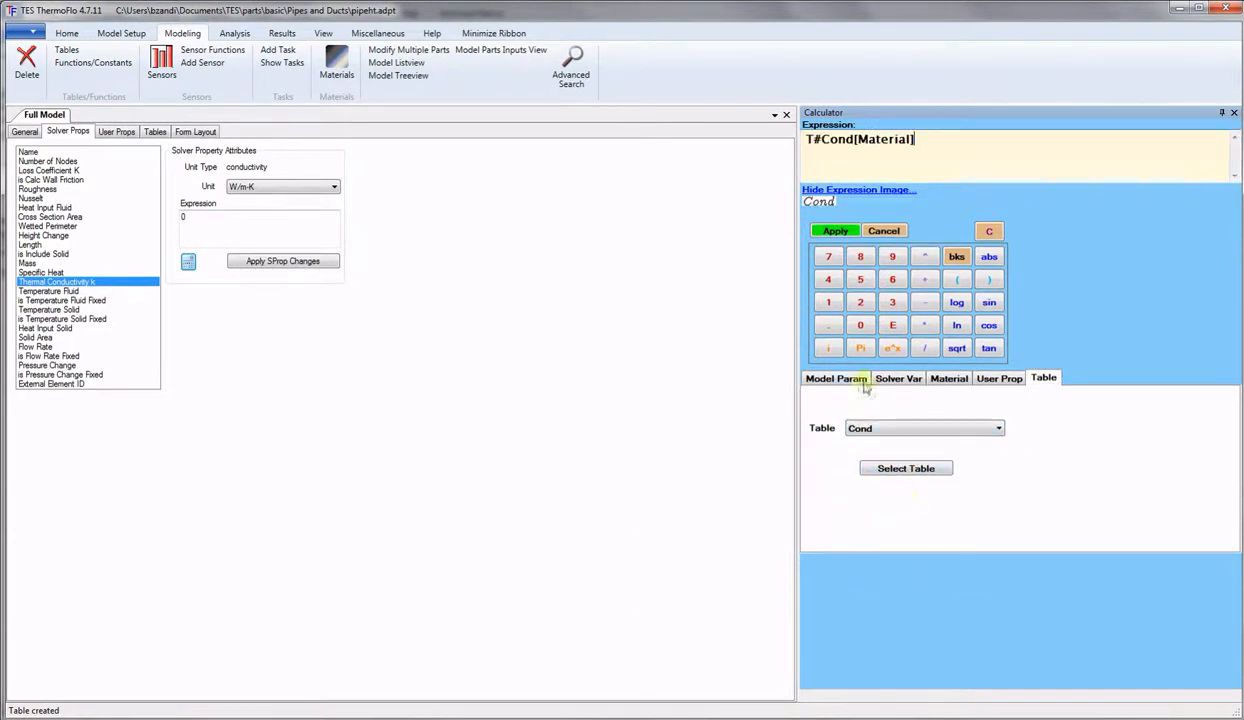
{"action": "left_click", "coordinate": [835, 231]}
{"action": "left_click", "coordinate": [288, 263]}
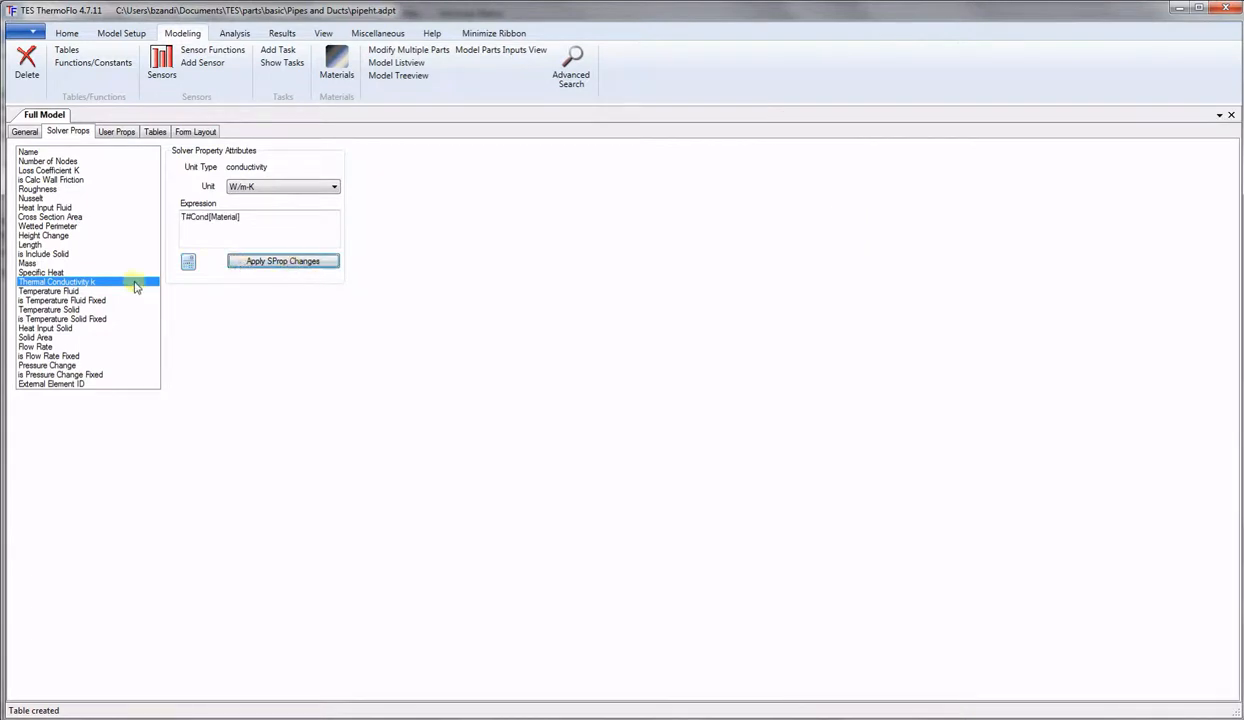
{"action": "left_click", "coordinate": [50, 292]}
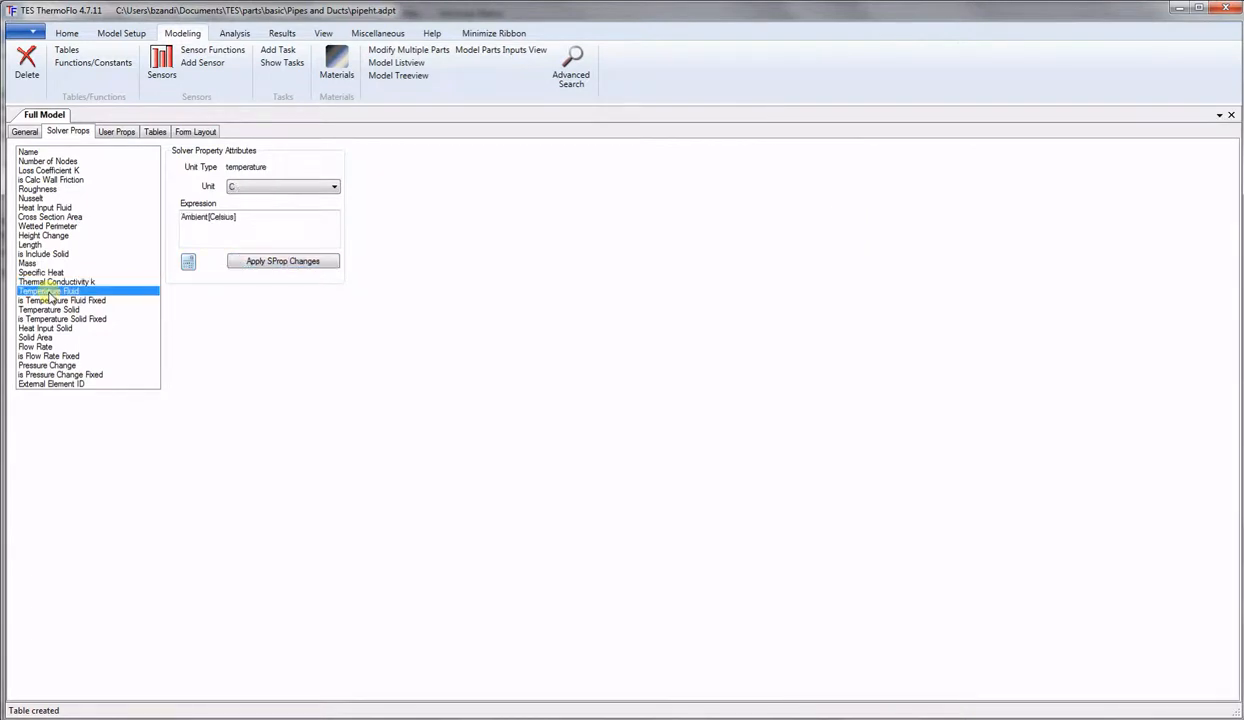
Replace Temperature Solid's Ambient[Celsius] expression with the Ts user property, Ts[Celsius], and apply it.
{"action": "left_click", "coordinate": [50, 301]}
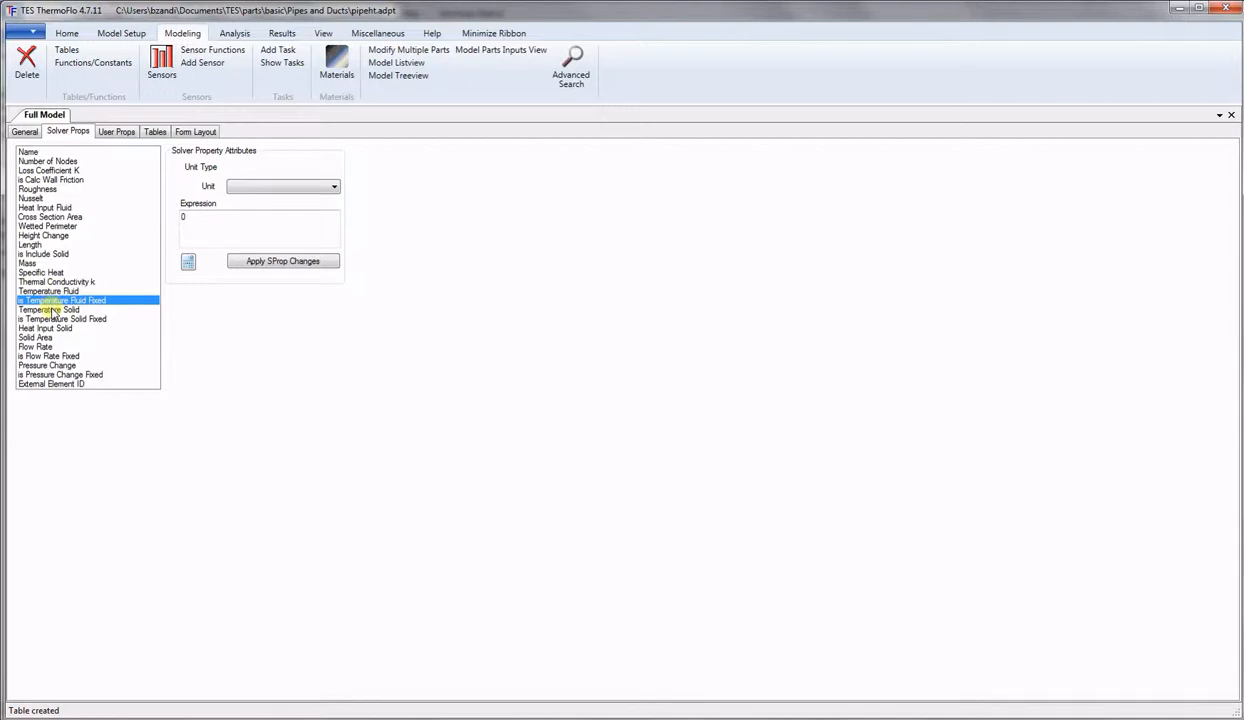
{"action": "left_click", "coordinate": [50, 310]}
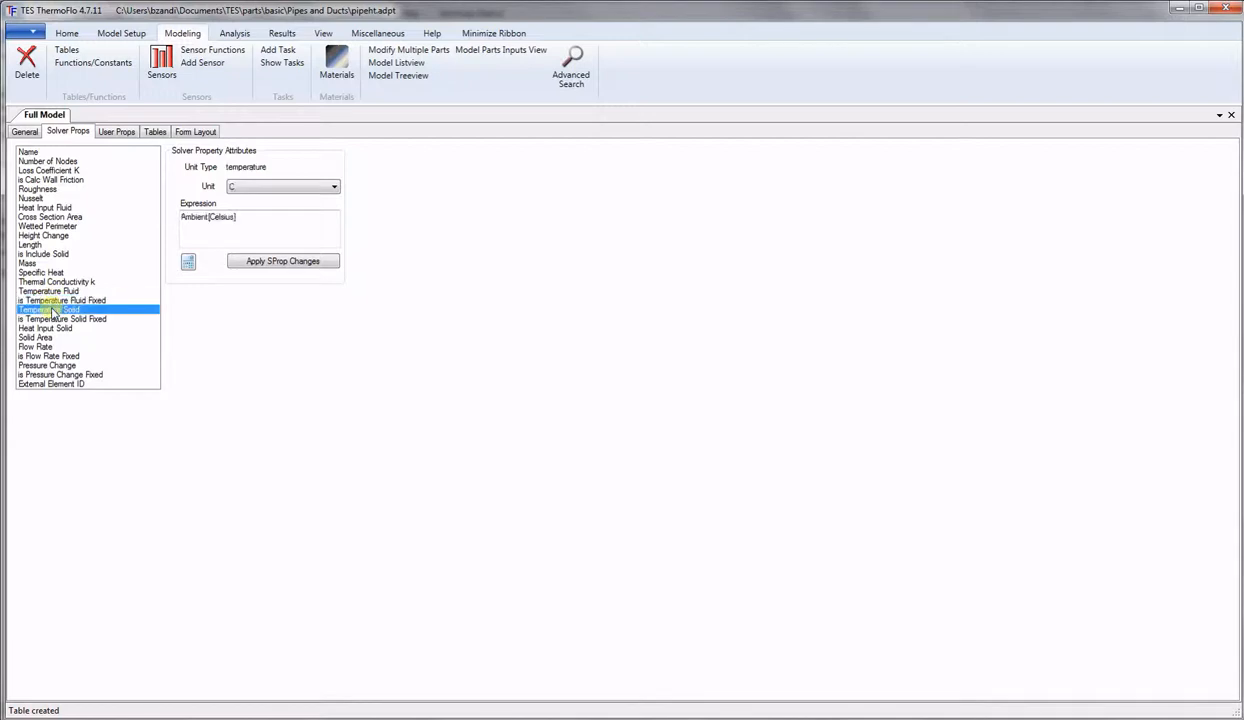
{"action": "left_click", "coordinate": [188, 263]}
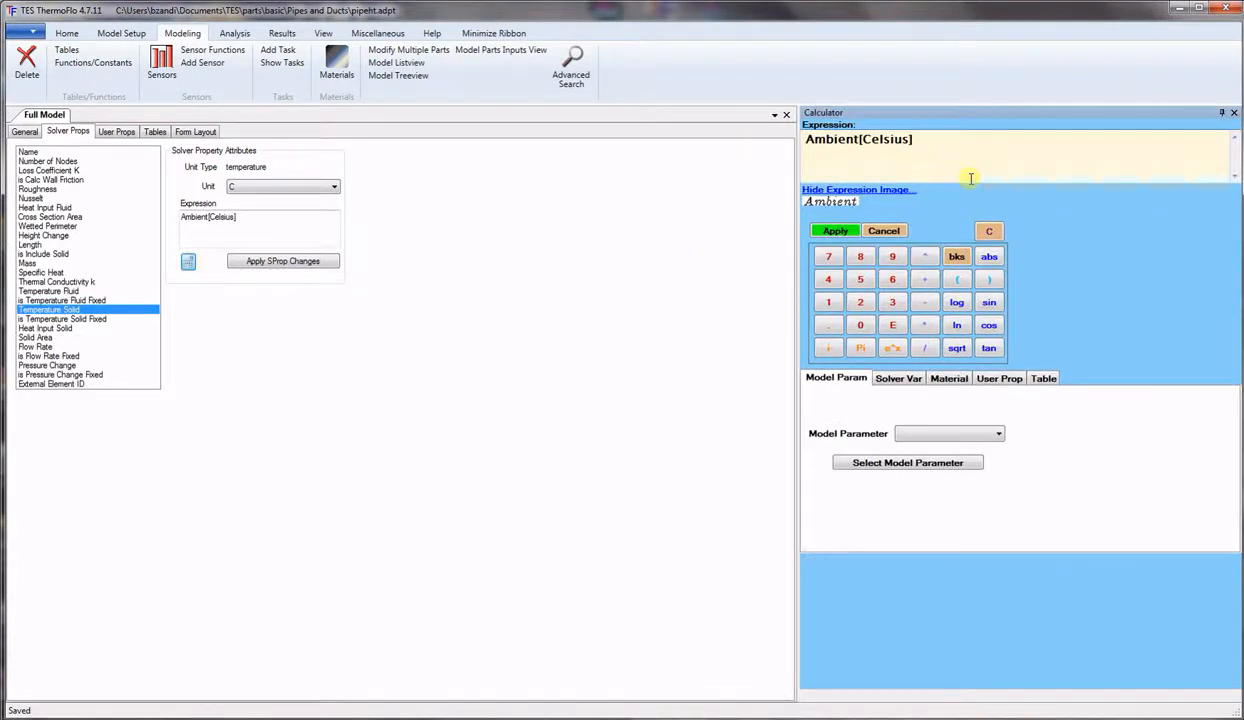
{"action": "left_click_drag", "start_coordinate": [931, 138], "coordinate": [625, 146]}
{"action": "key", "text": "BackSpace"}
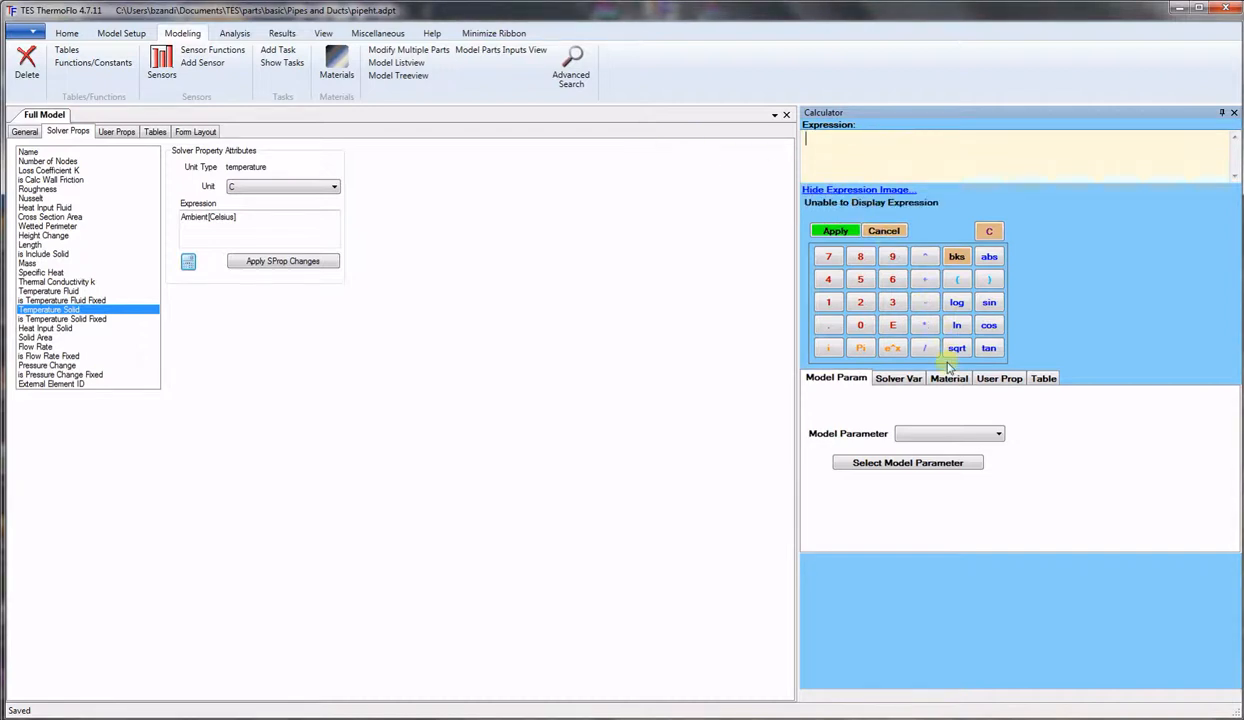
{"action": "left_click", "coordinate": [993, 380]}
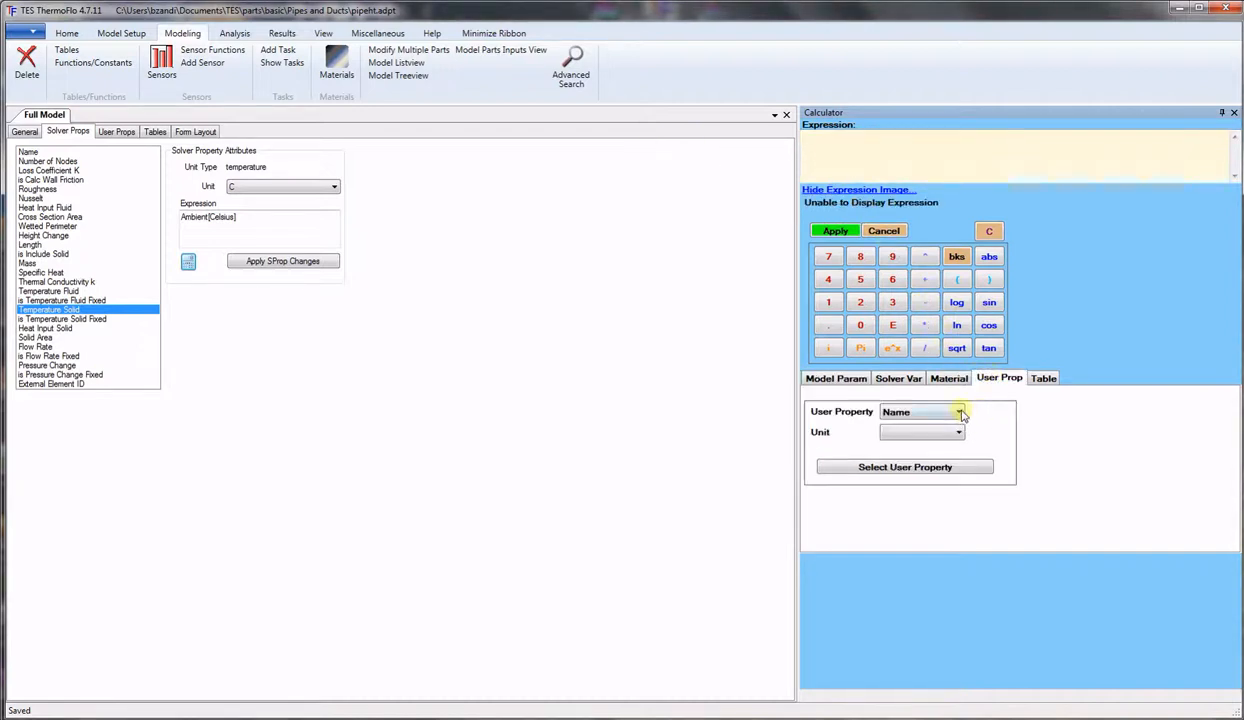
{"action": "left_click", "coordinate": [959, 413]}
{"action": "left_click", "coordinate": [890, 491]}
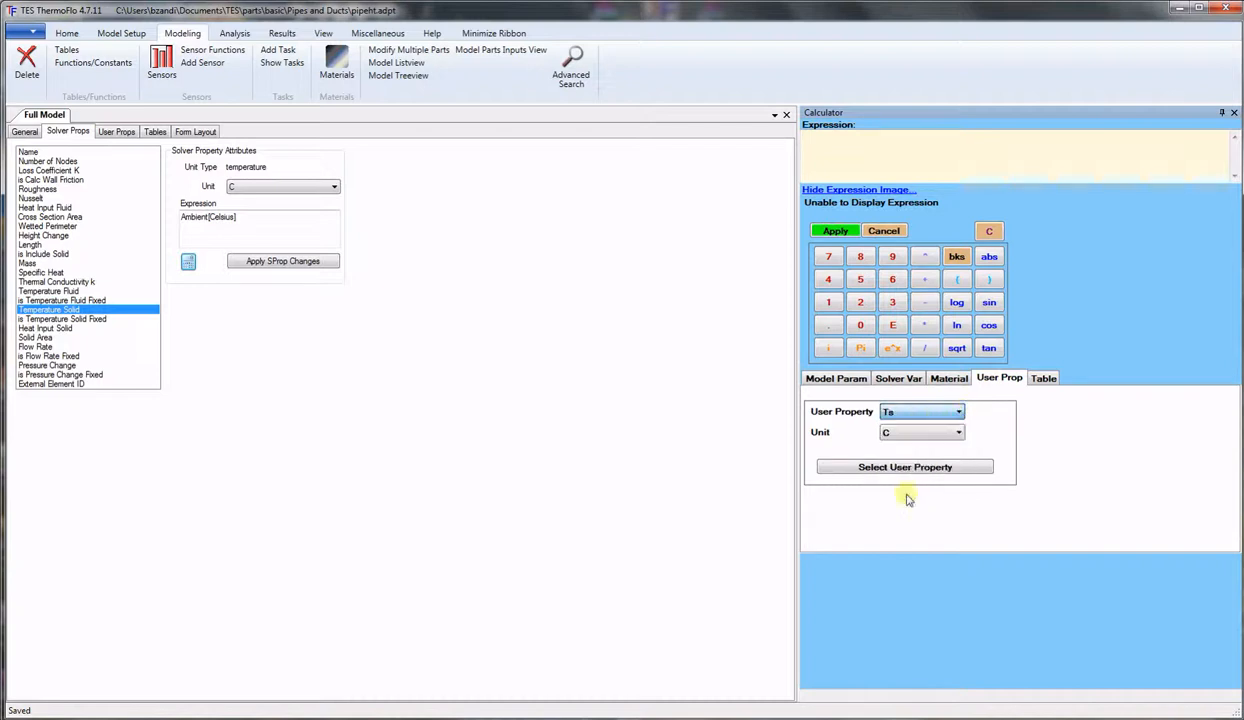
{"action": "left_click", "coordinate": [905, 470]}
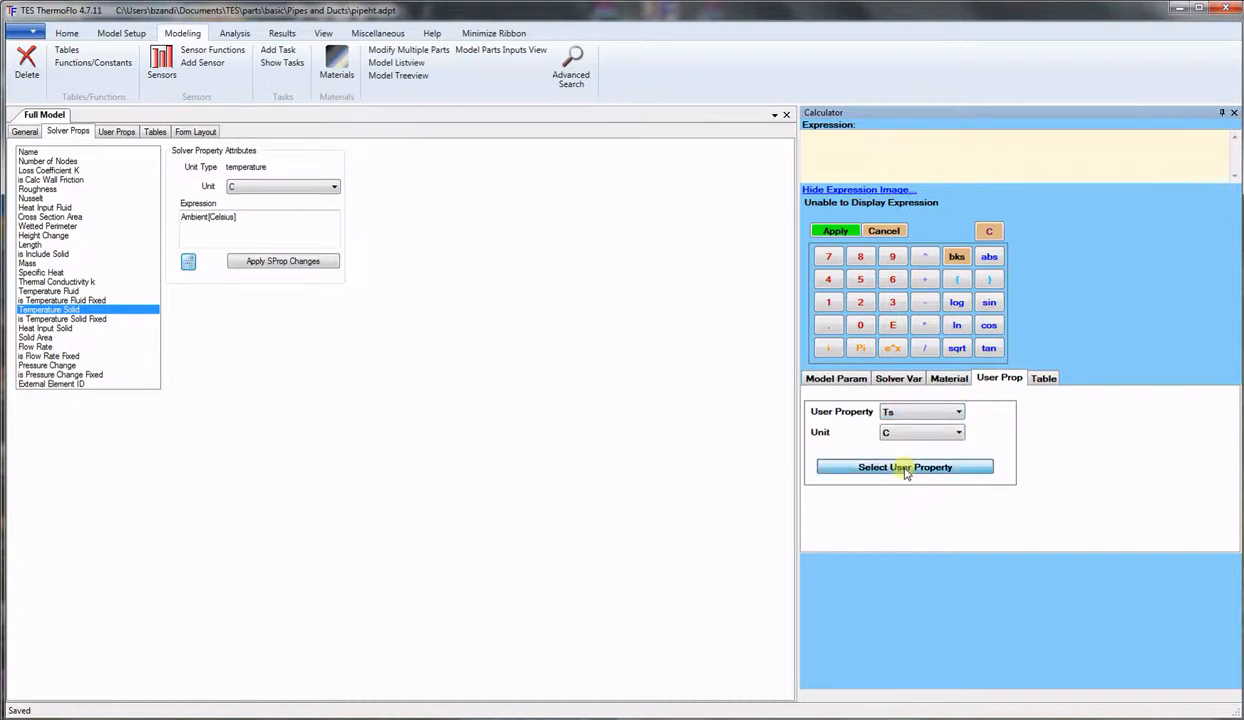
{"action": "left_click", "coordinate": [836, 232]}
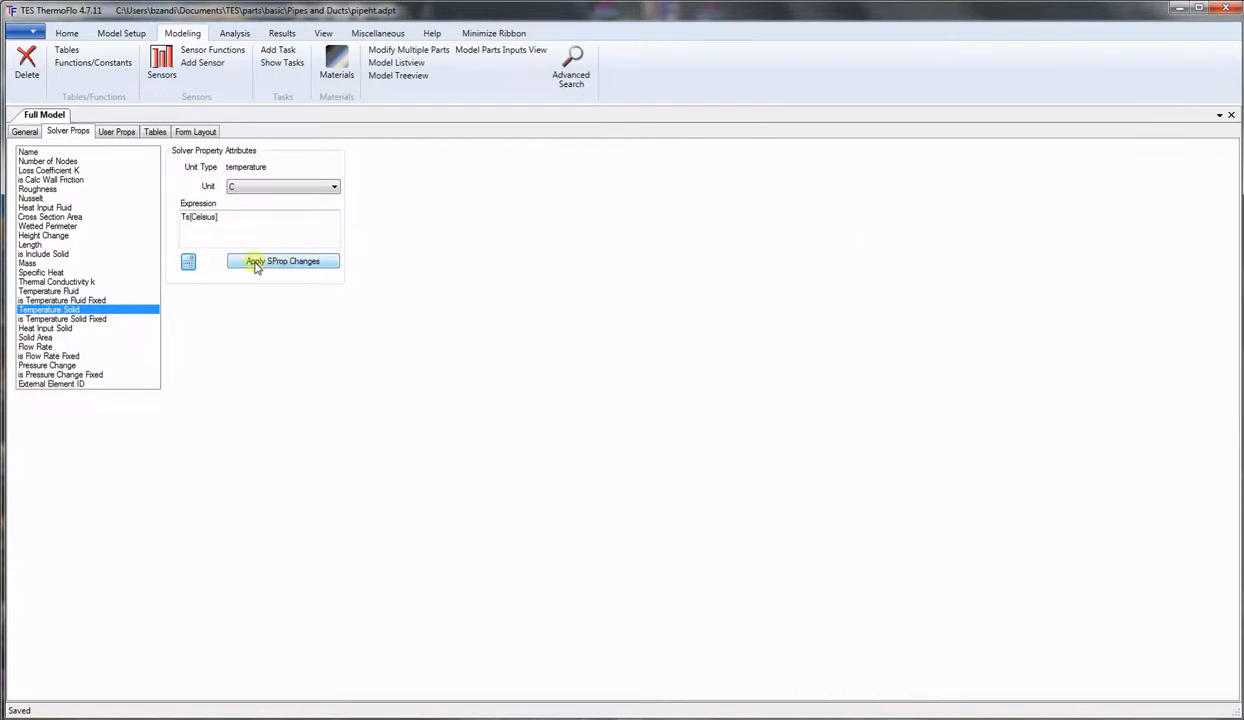
{"action": "left_click", "coordinate": [256, 263]}
{"action": "left_click", "coordinate": [80, 318]}
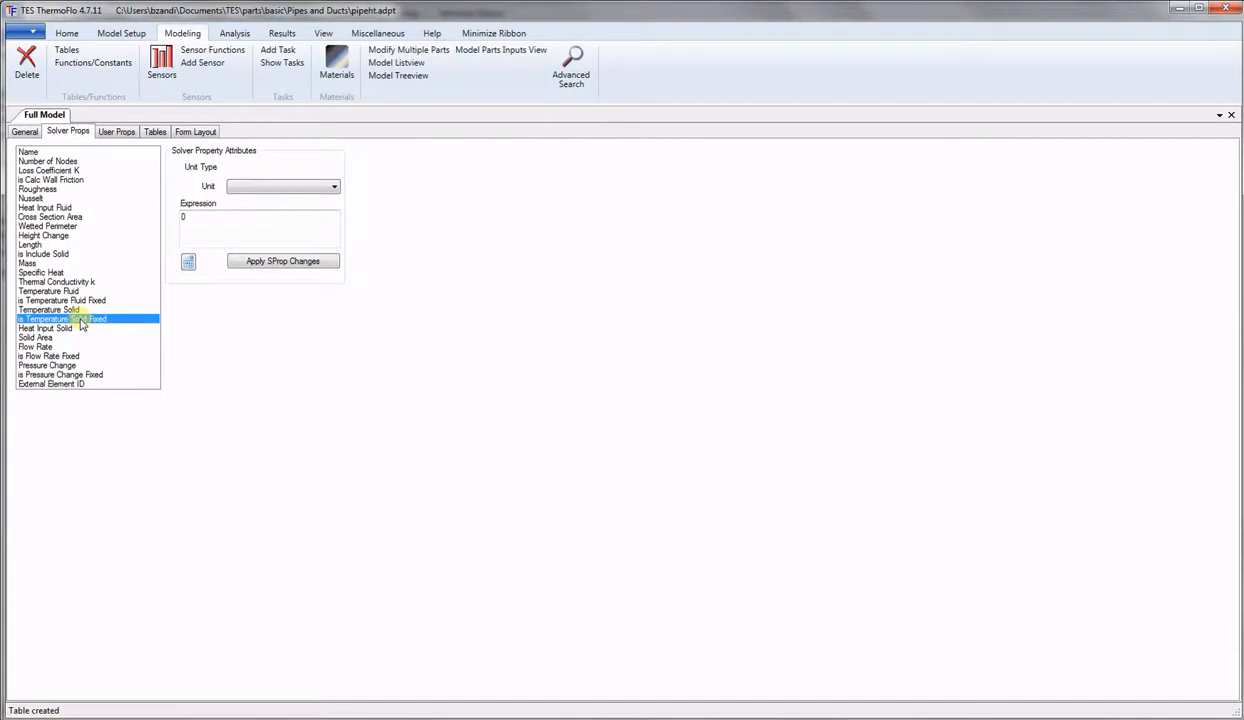
Set is Temperature Solid Fixed's expression to the Solid_Temp_Fixed user property and apply it.
{"action": "left_click", "coordinate": [188, 262]}
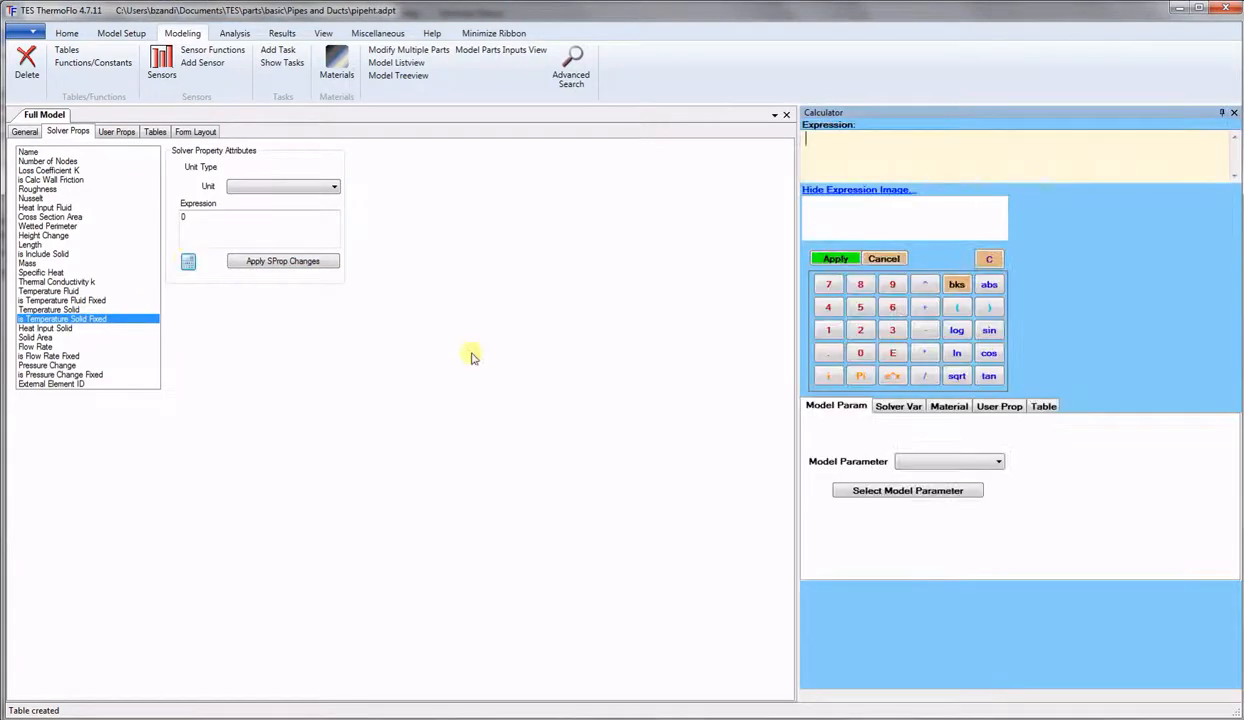
{"action": "left_click", "coordinate": [1000, 406]}
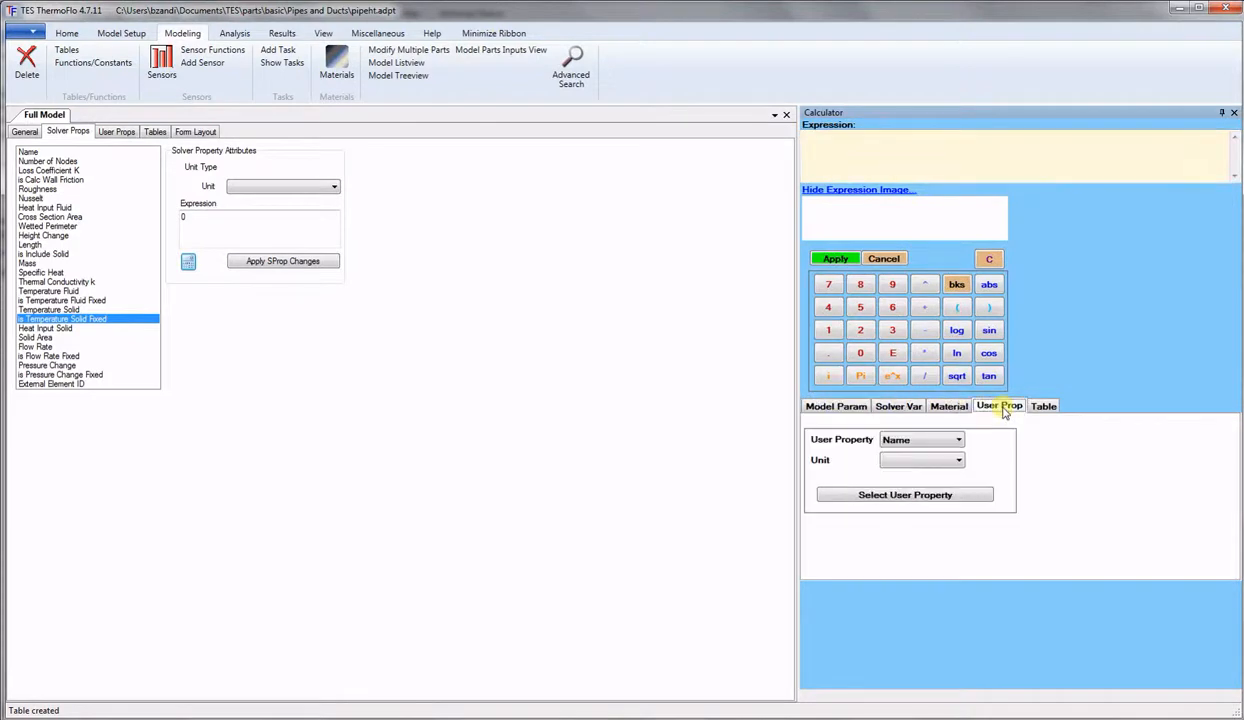
{"action": "left_click", "coordinate": [959, 441]}
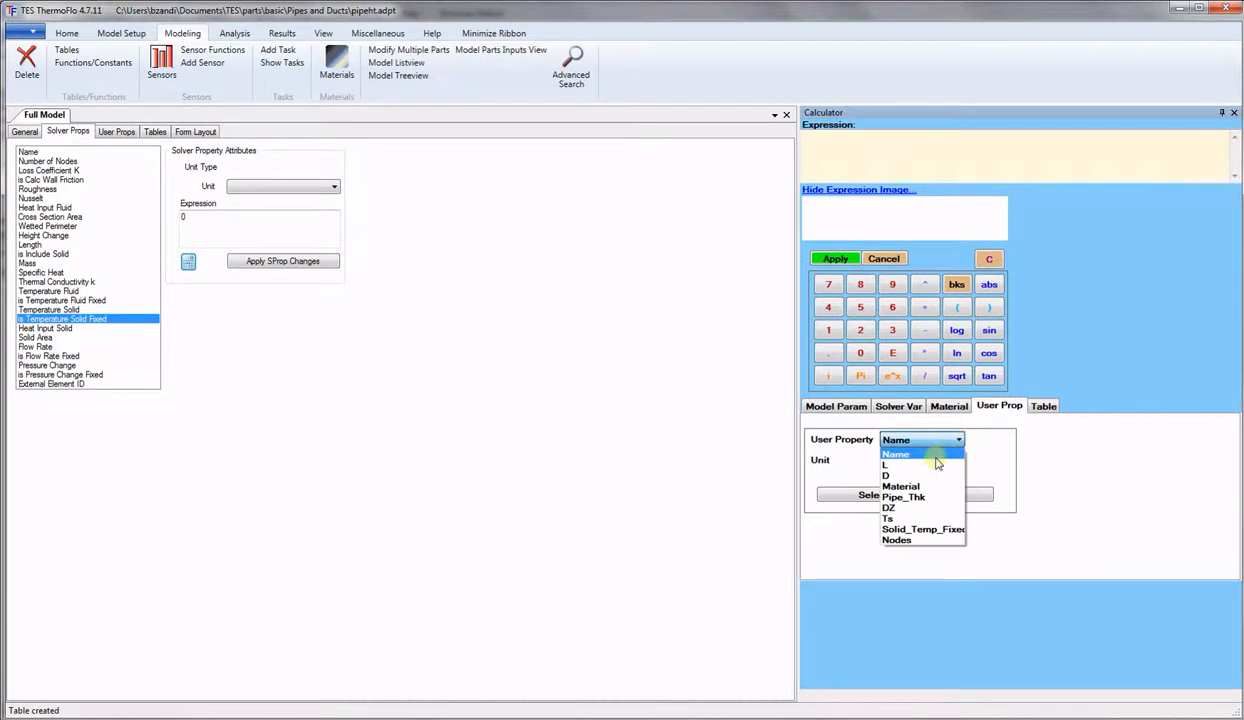
{"action": "left_click", "coordinate": [922, 530]}
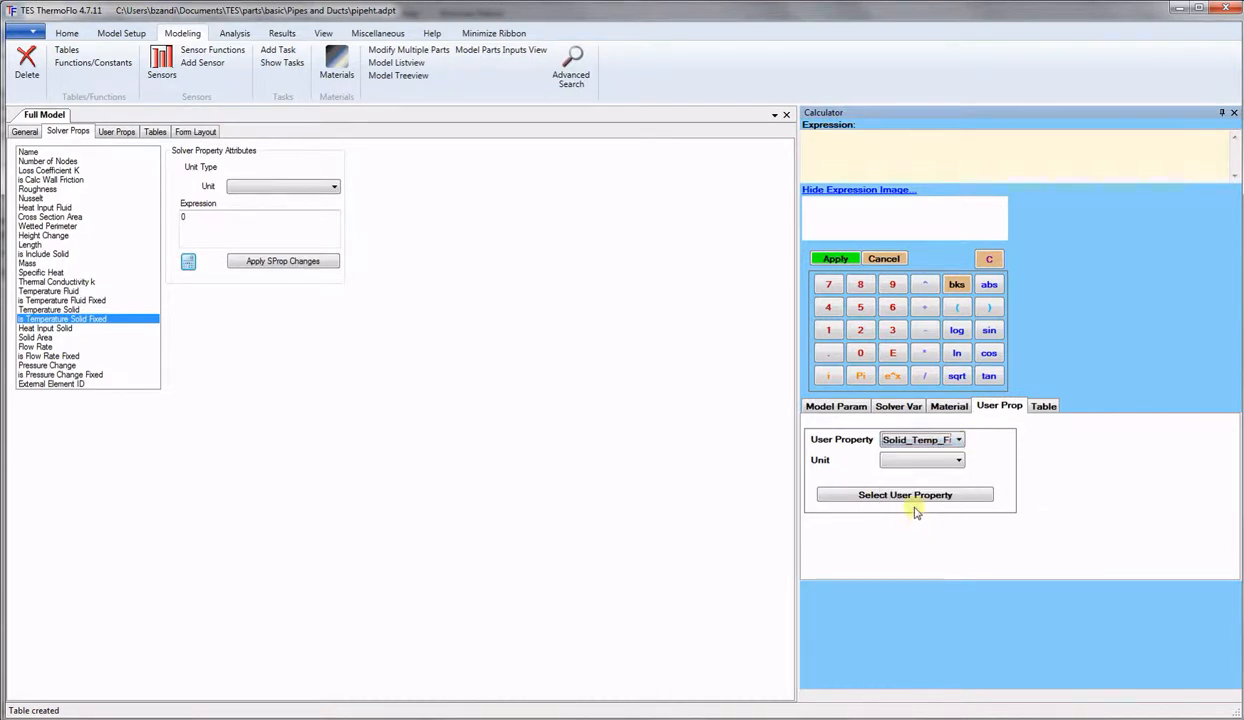
{"action": "left_click", "coordinate": [921, 495]}
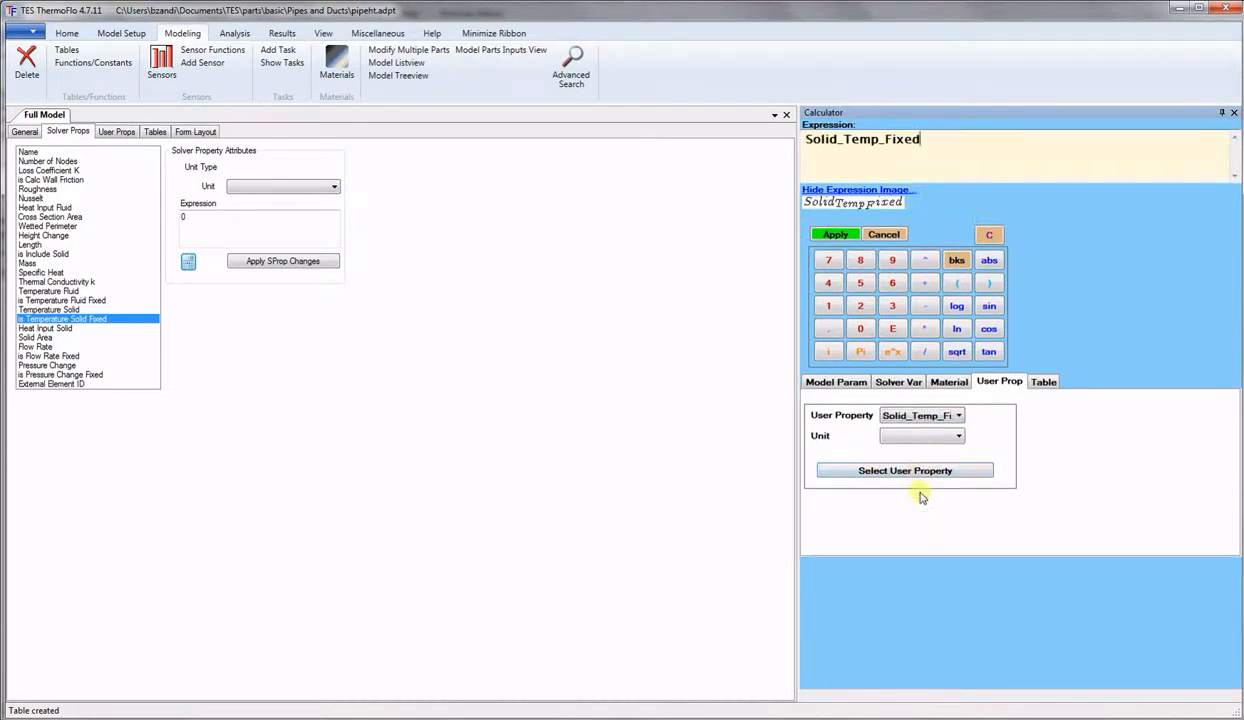
{"action": "left_click", "coordinate": [833, 258]}
{"action": "left_click", "coordinate": [268, 263]}
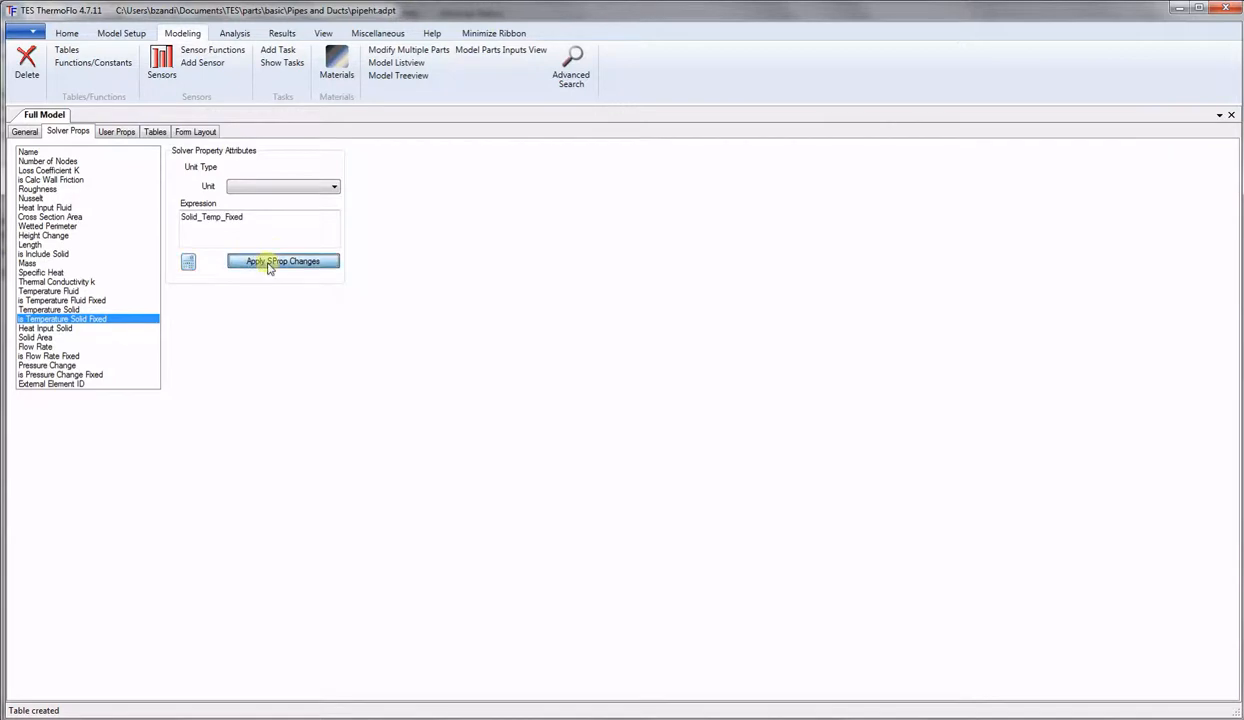
Set Solid Area's expression to the A_Solid table reference T#A_Solid[1] and apply it.
{"action": "left_click", "coordinate": [42, 329]}
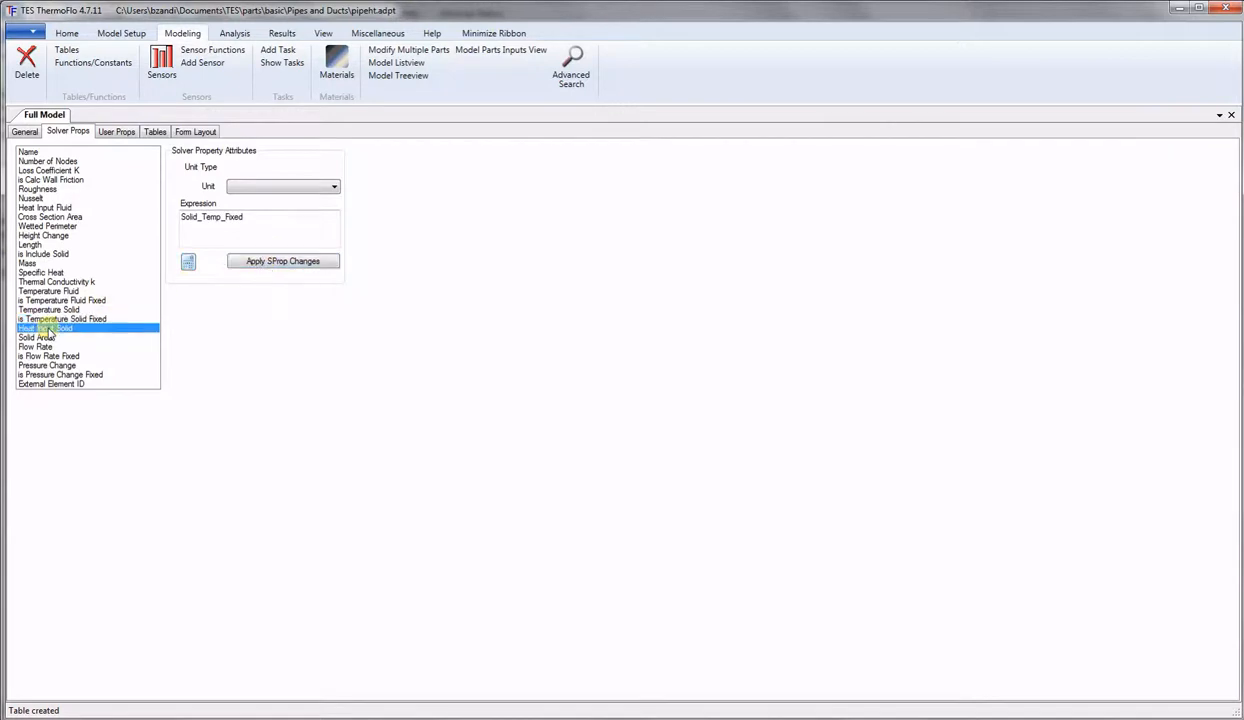
{"action": "left_click", "coordinate": [40, 338]}
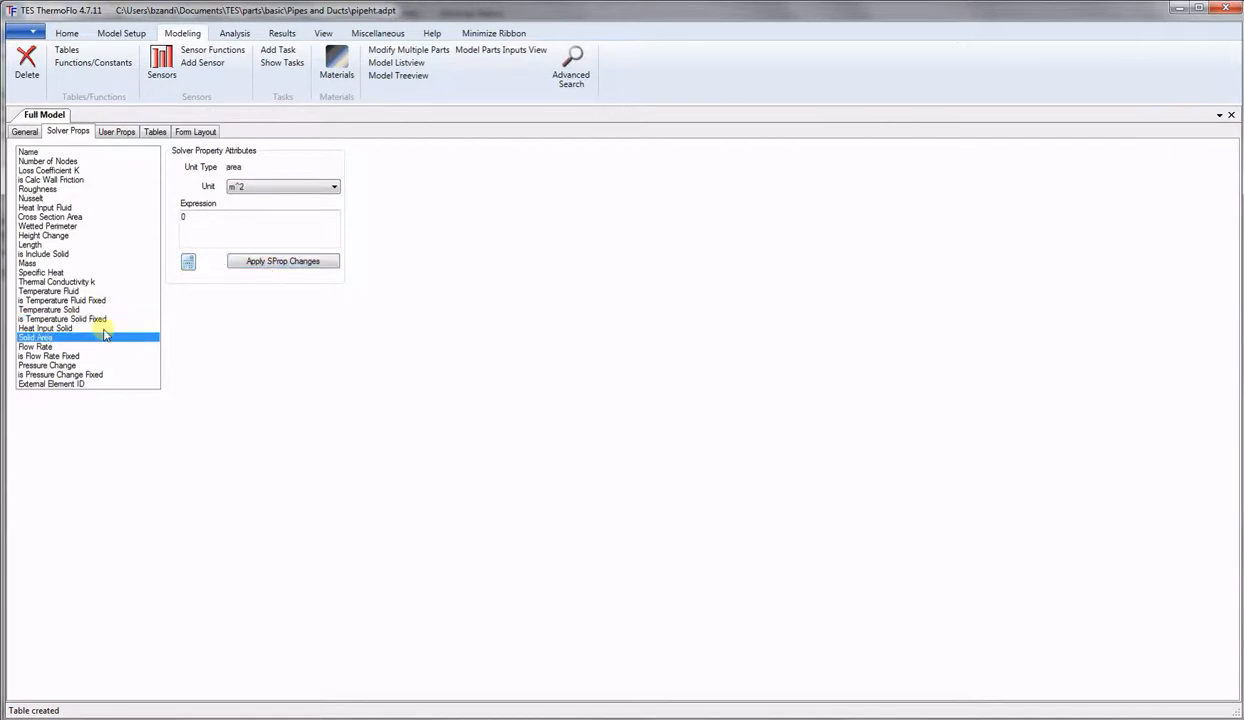
{"action": "left_click", "coordinate": [189, 262]}
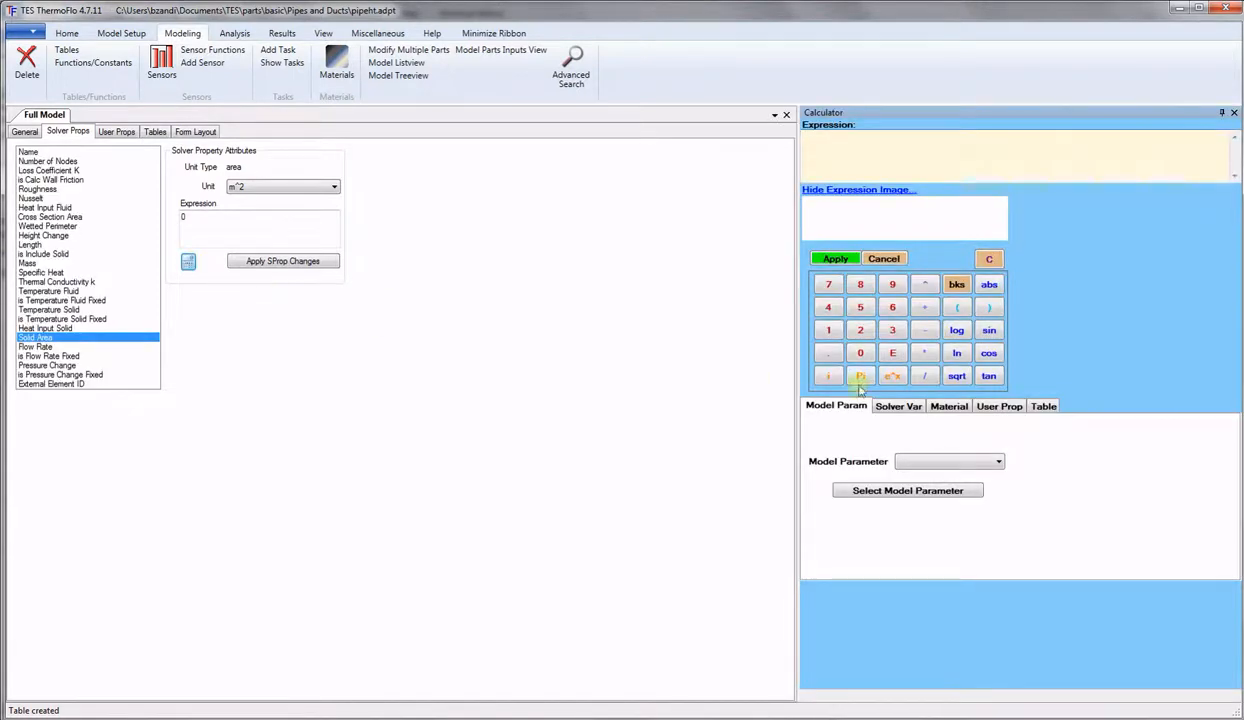
{"action": "left_click", "coordinate": [1040, 405]}
{"action": "left_click", "coordinate": [997, 456]}
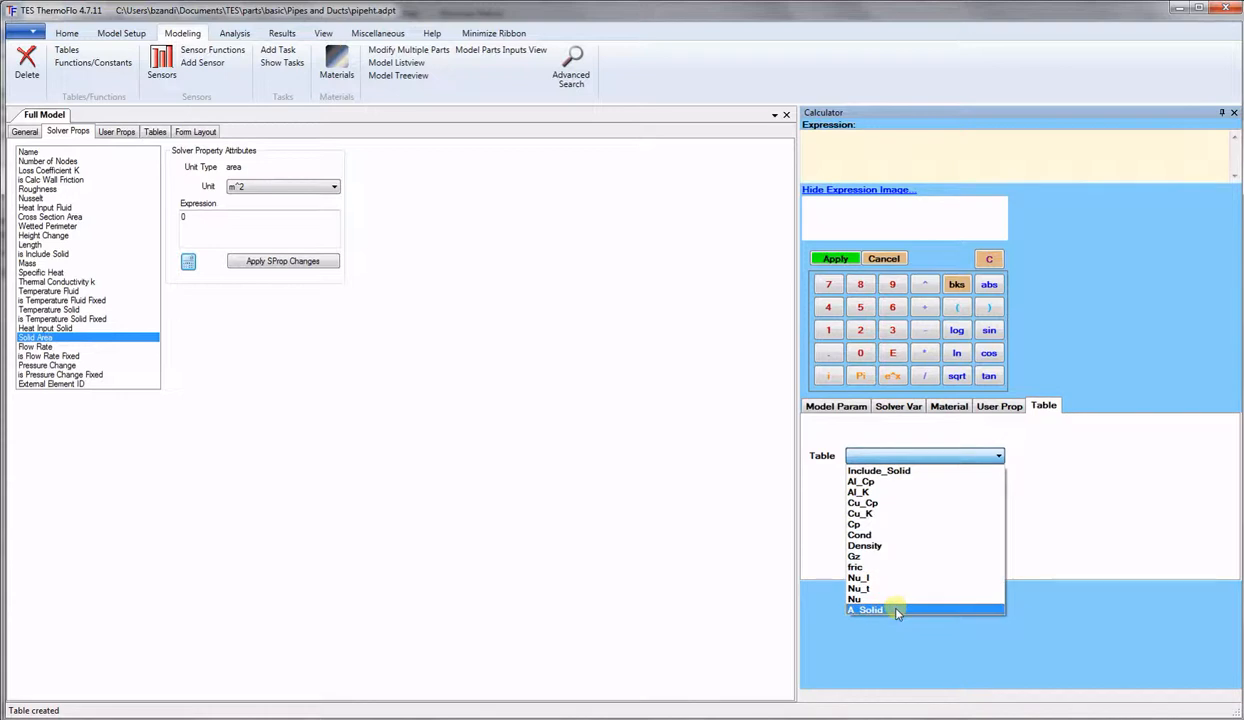
{"action": "left_click", "coordinate": [872, 609]}
{"action": "left_click", "coordinate": [906, 496]}
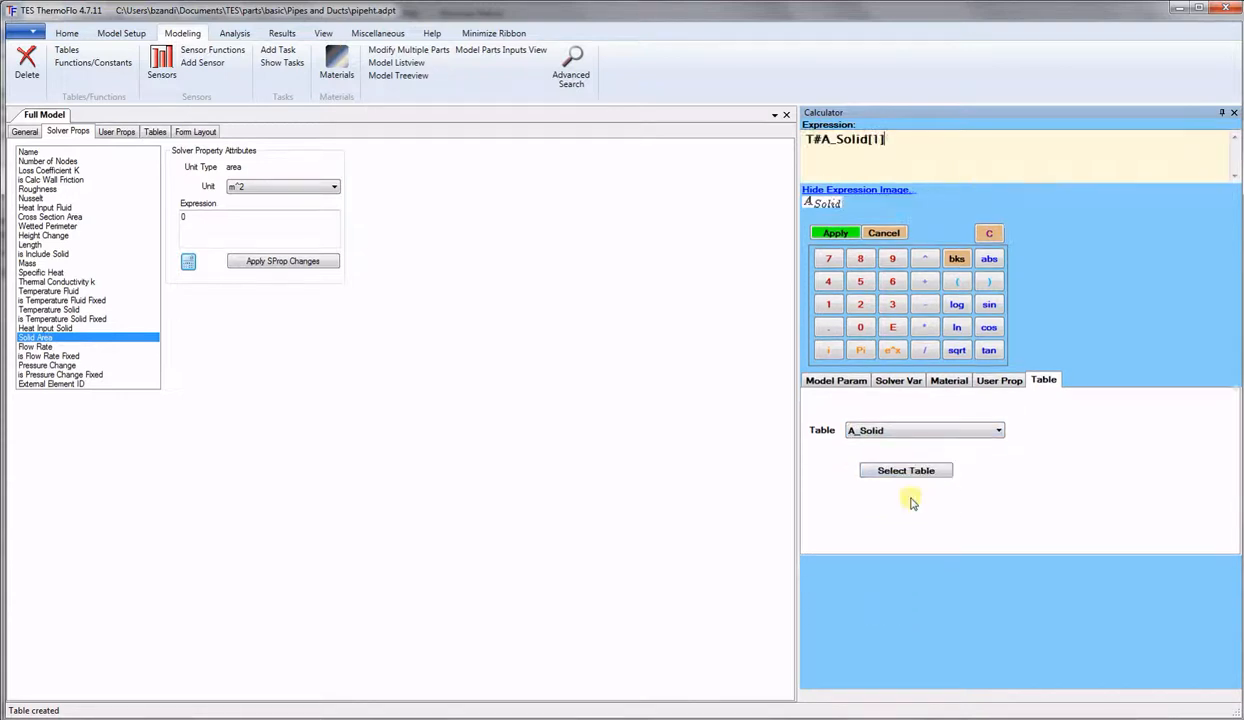
{"action": "left_click", "coordinate": [838, 233]}
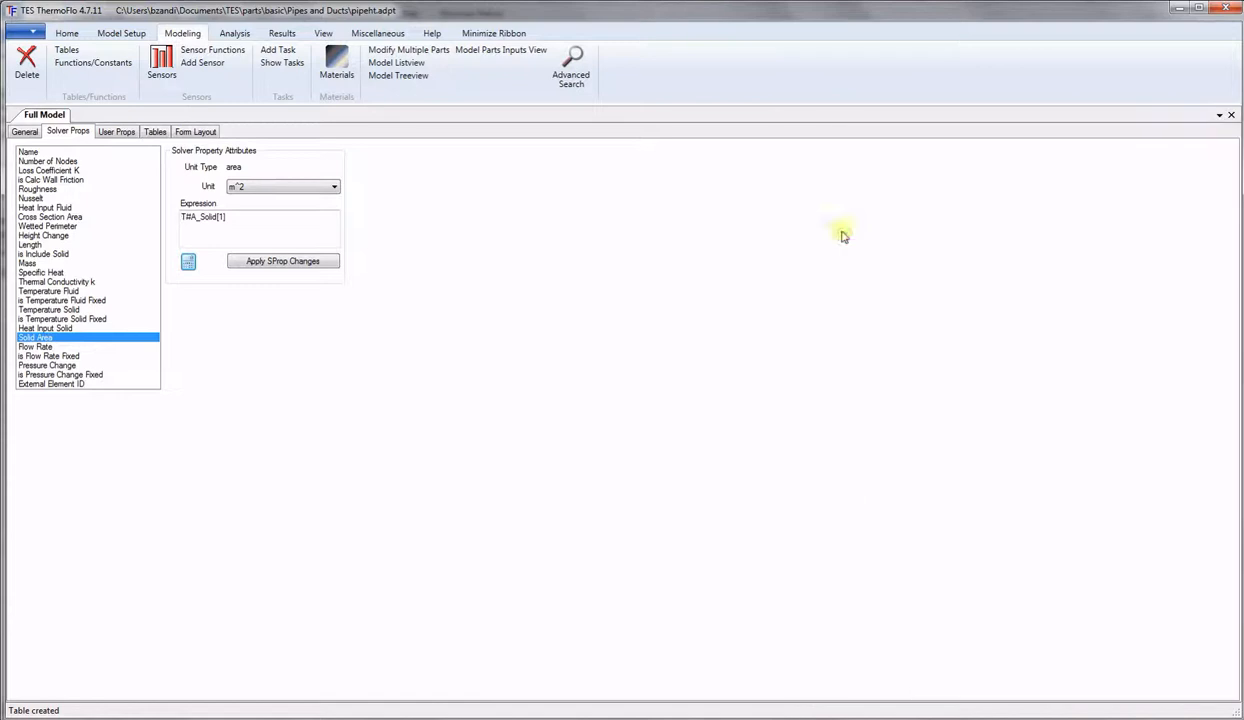
{"action": "left_click", "coordinate": [295, 264]}
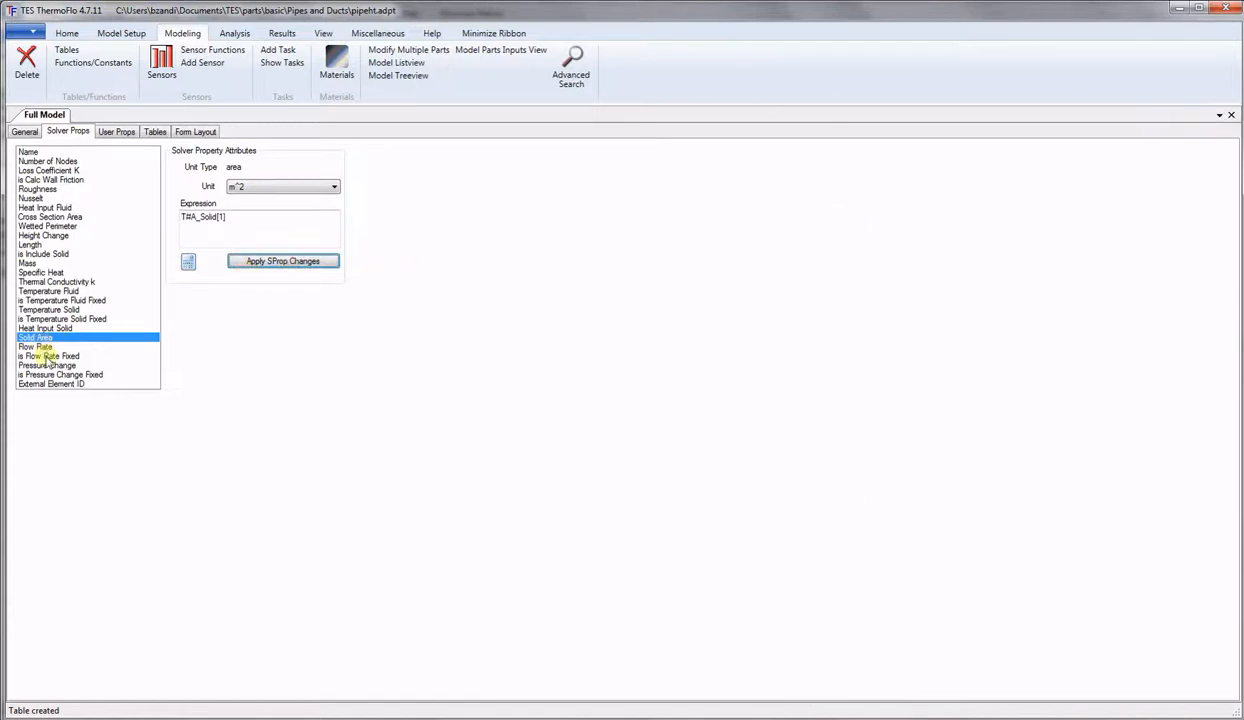
Review the solver property expressions from the top through Nusselt, Heat Input Fluid and Height Change.
{"action": "left_click", "coordinate": [40, 152]}
{"action": "left_click", "coordinate": [47, 160]}
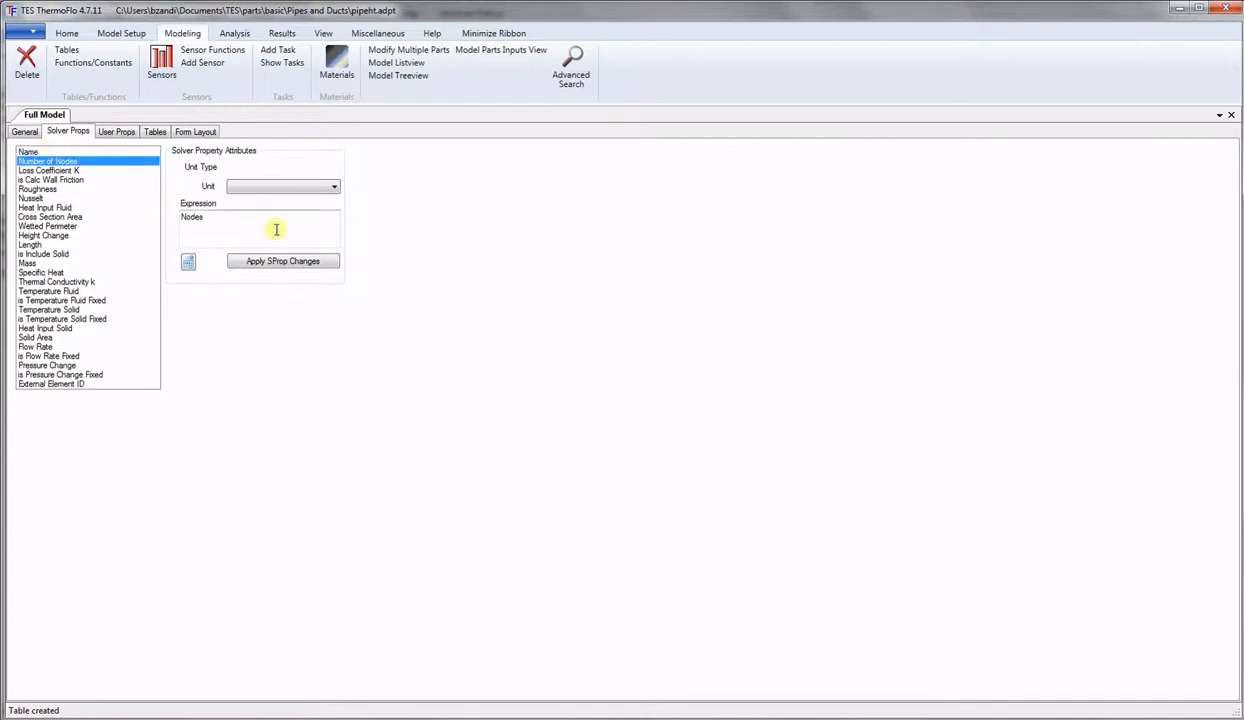
{"action": "key", "text": "Down"}
{"action": "key", "text": "Down"}
{"action": "key", "text": "Down"}
{"action": "key", "text": "Down"}
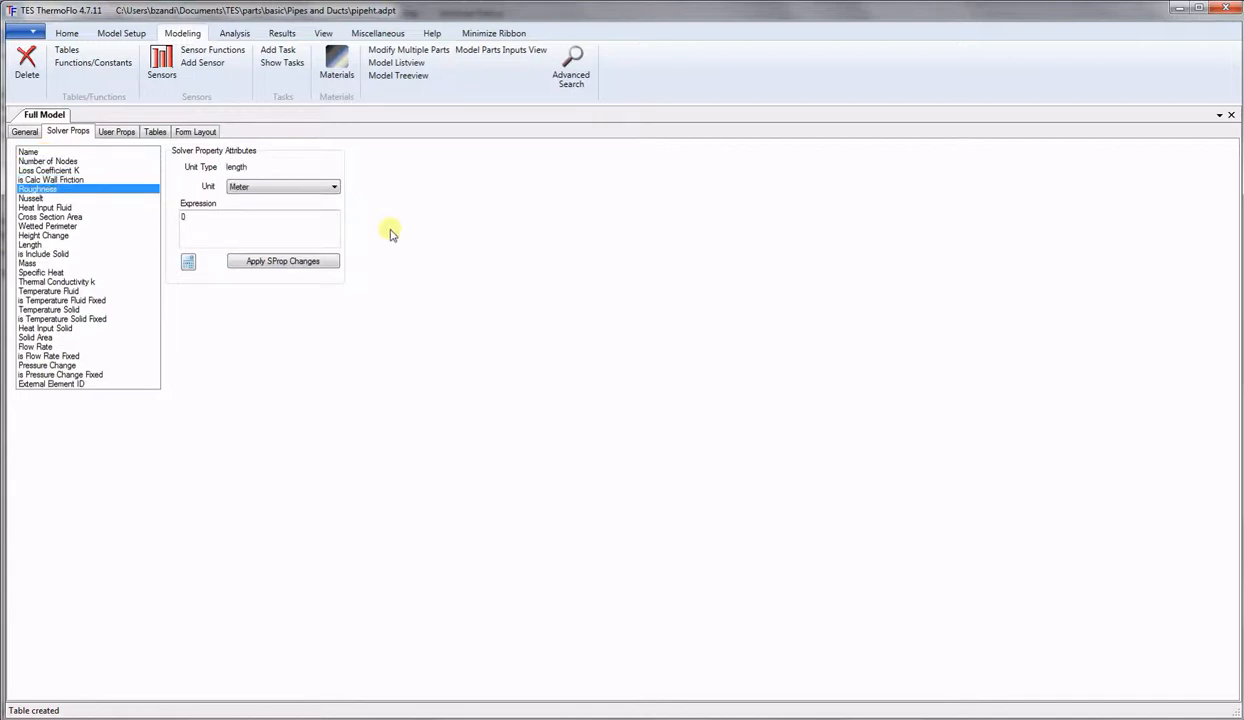
{"action": "key", "text": "Down"}
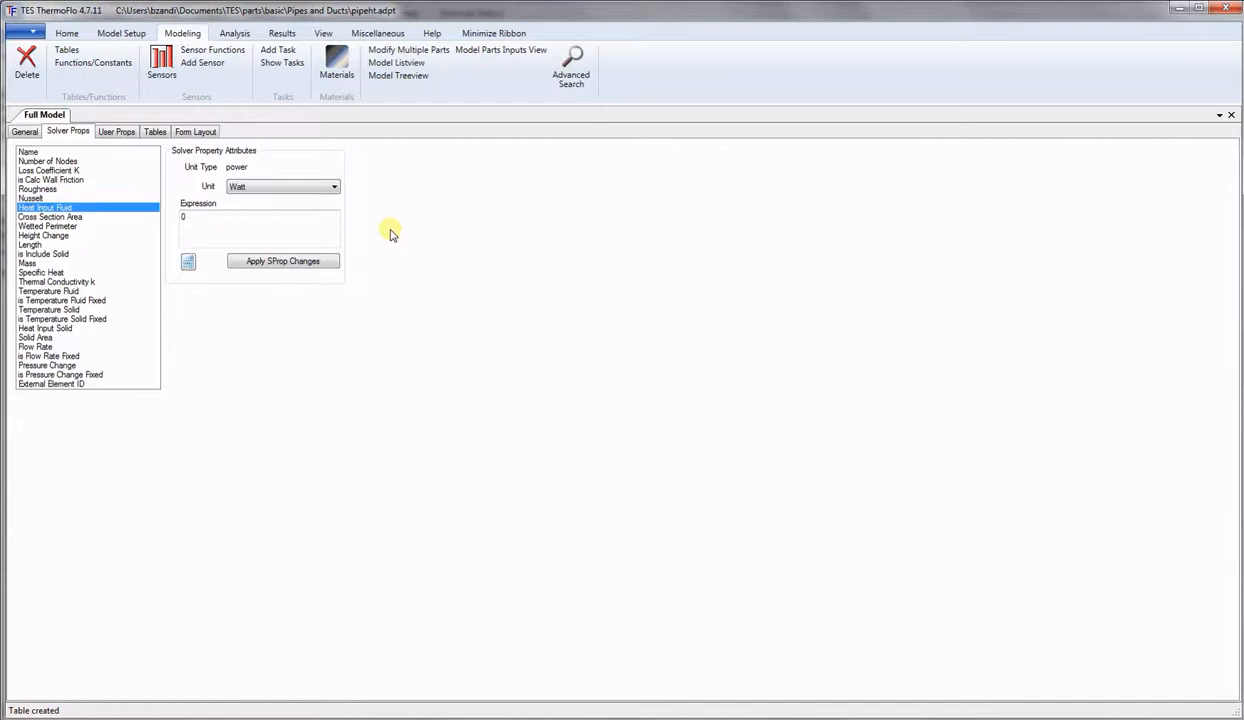
{"action": "key", "text": "Down"}
{"action": "key", "text": "Down"}
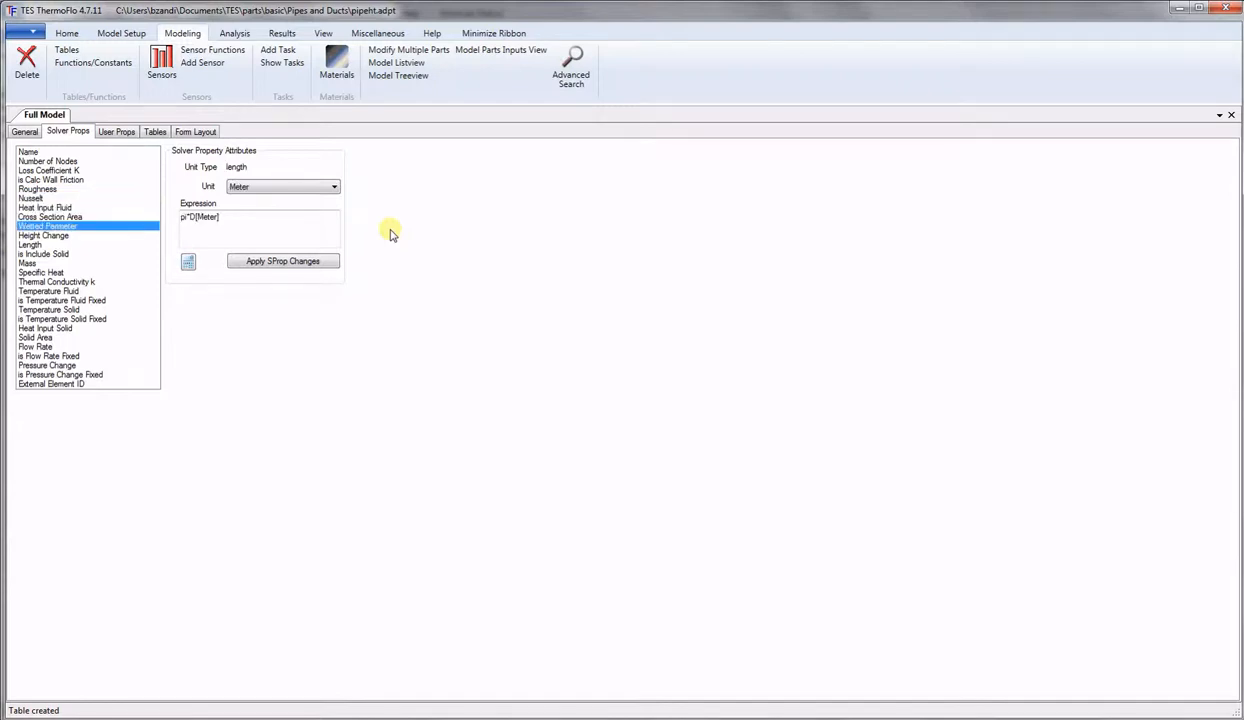
{"action": "key", "text": "Down"}
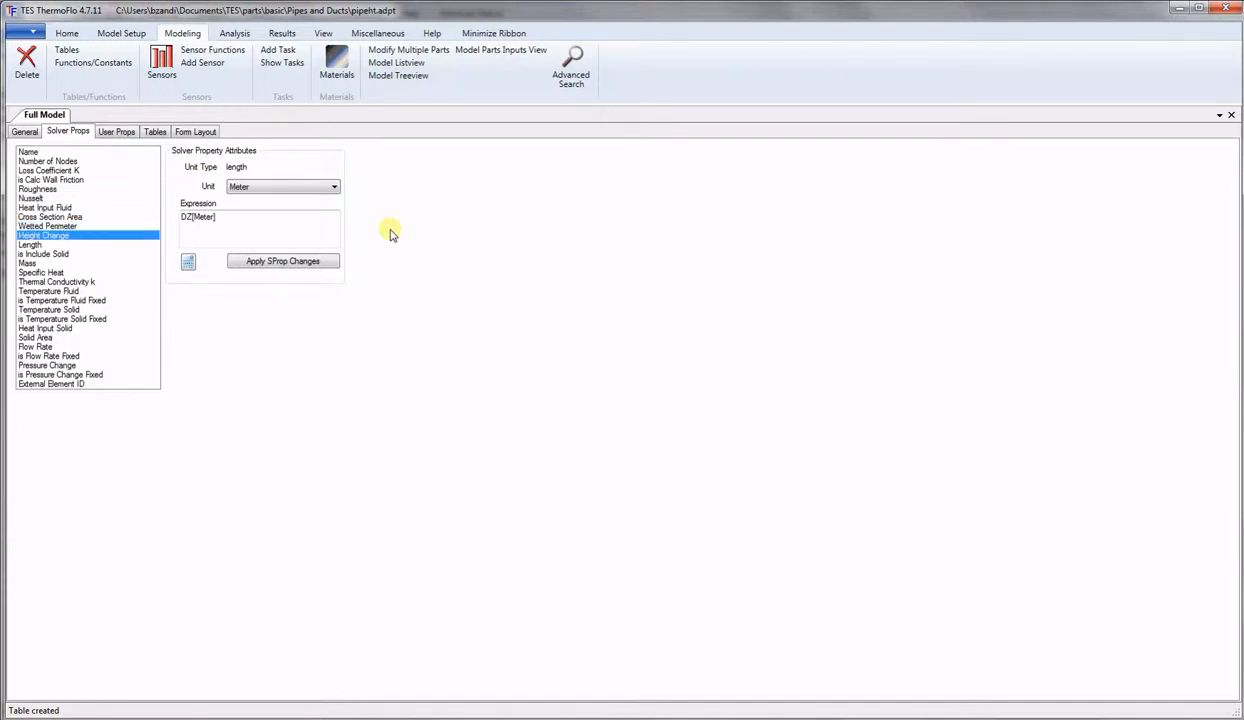
{"action": "key", "text": "Down"}
Check the remaining expressions down to Flow Rate, then save the pipe part with Ctrl+S.
{"action": "key", "text": "Down"}
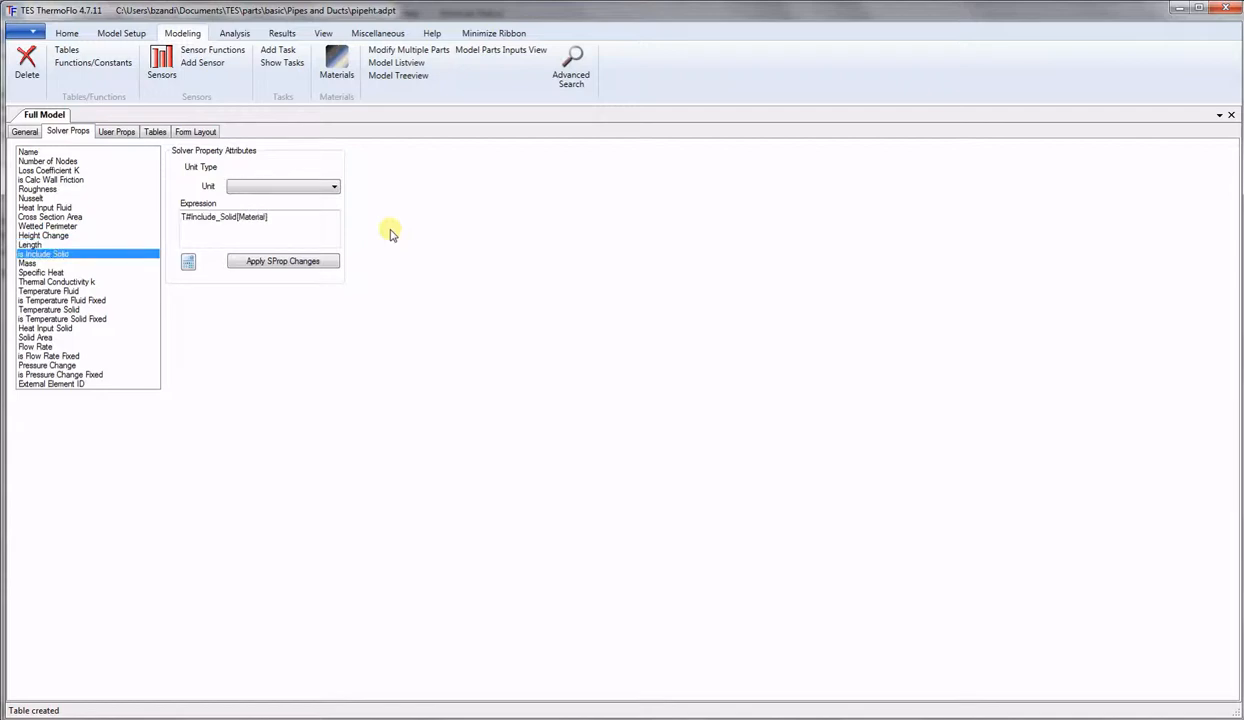
{"action": "key", "text": "Down"}
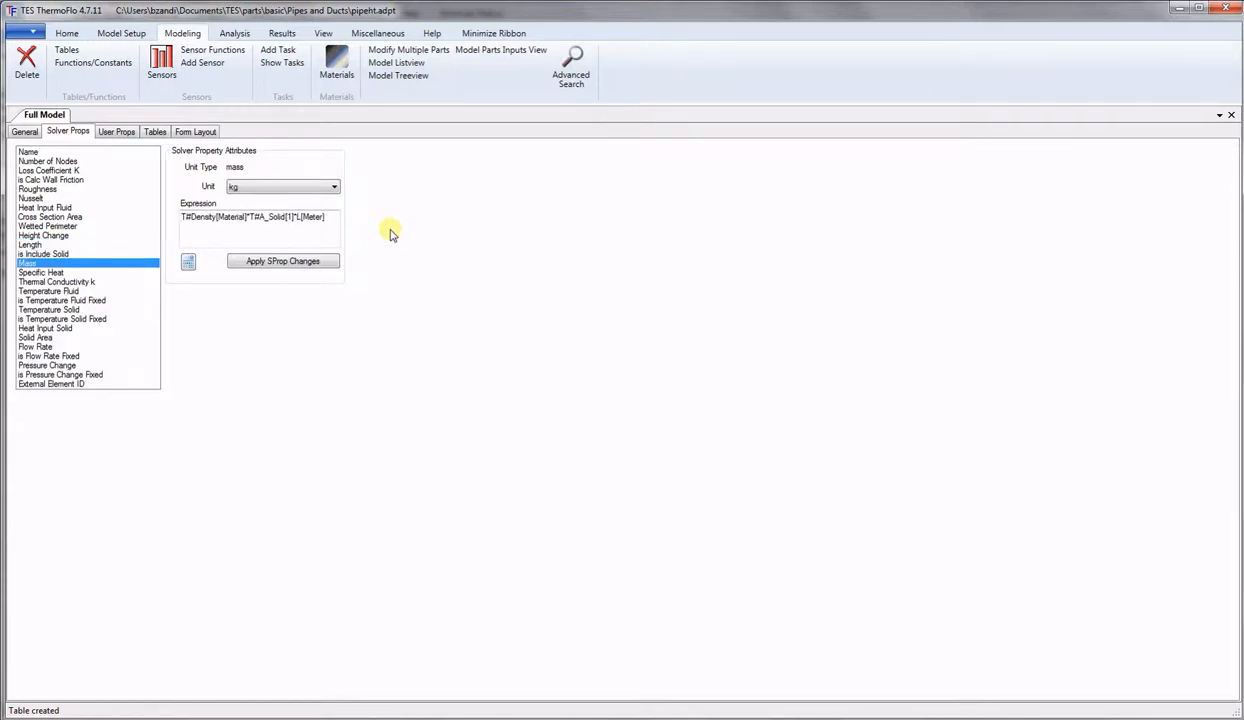
{"action": "key", "text": "Down"}
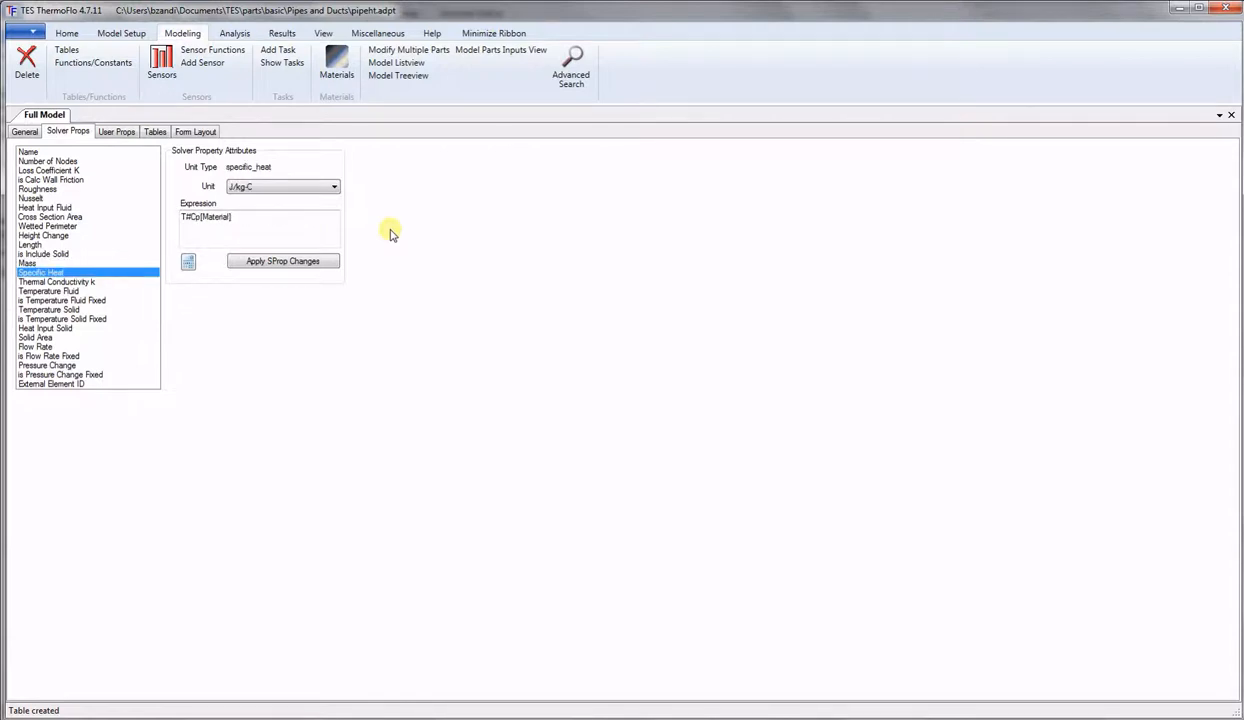
{"action": "key", "text": "Down"}
{"action": "key", "text": "Down"}
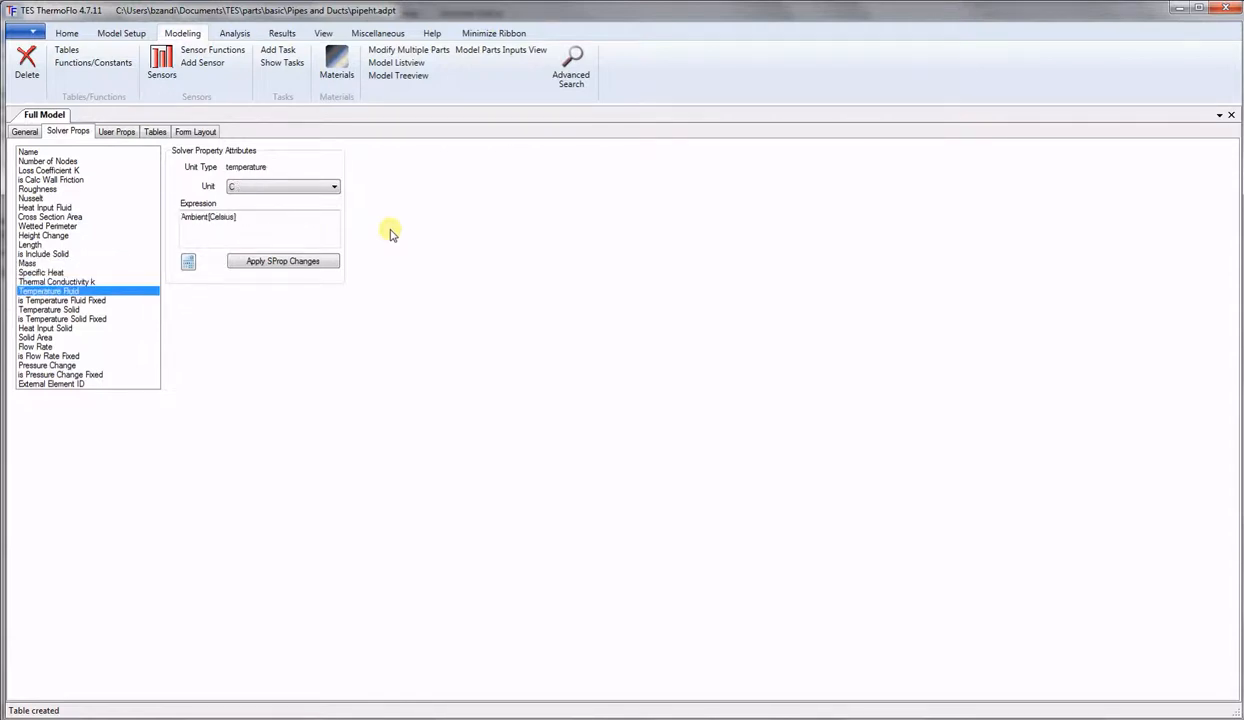
{"action": "key", "text": "Down"}
{"action": "key", "text": "Down"}
{"action": "key", "text": "Down"}
{"action": "key", "text": "Down"}
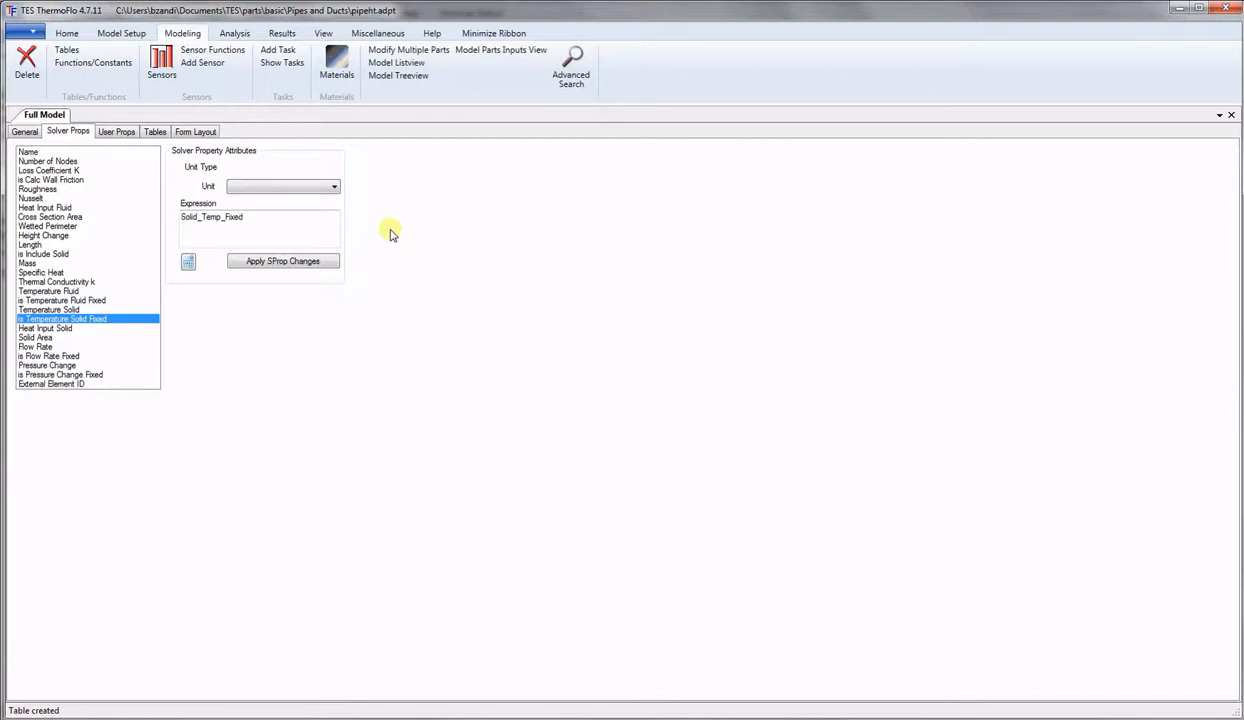
{"action": "key", "text": "Down"}
{"action": "key", "text": "Down"}
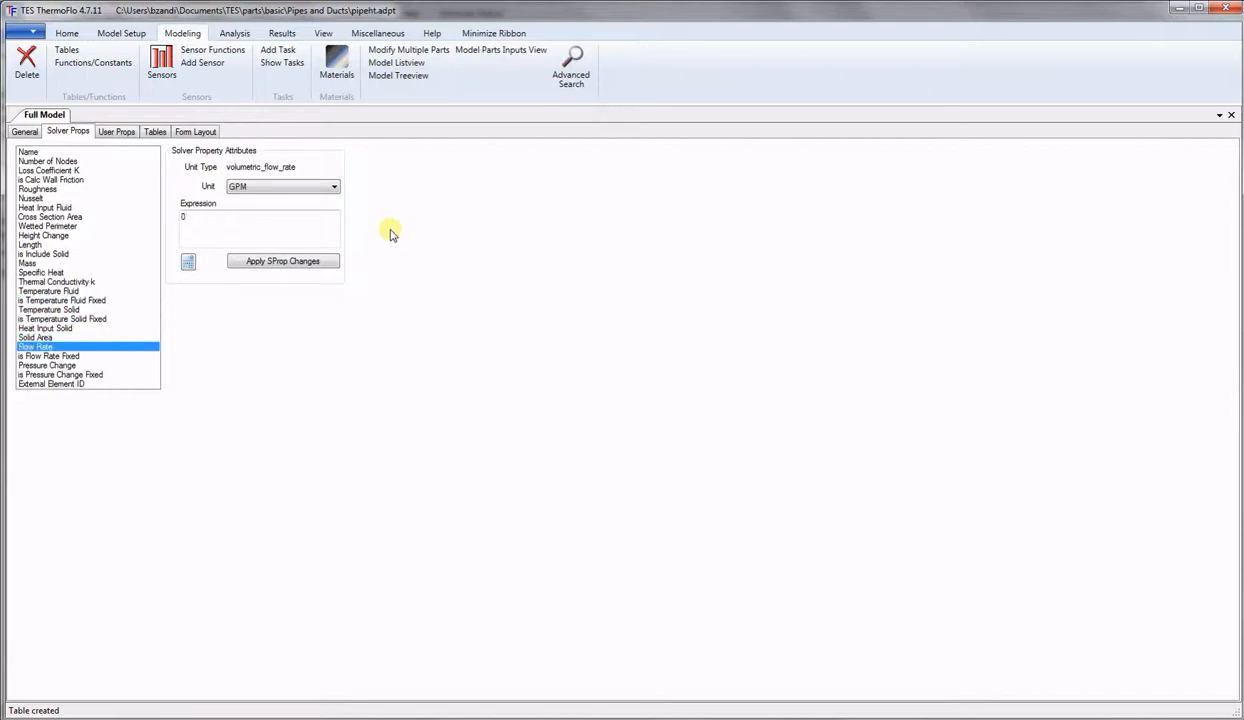
{"action": "key", "text": "Down"}
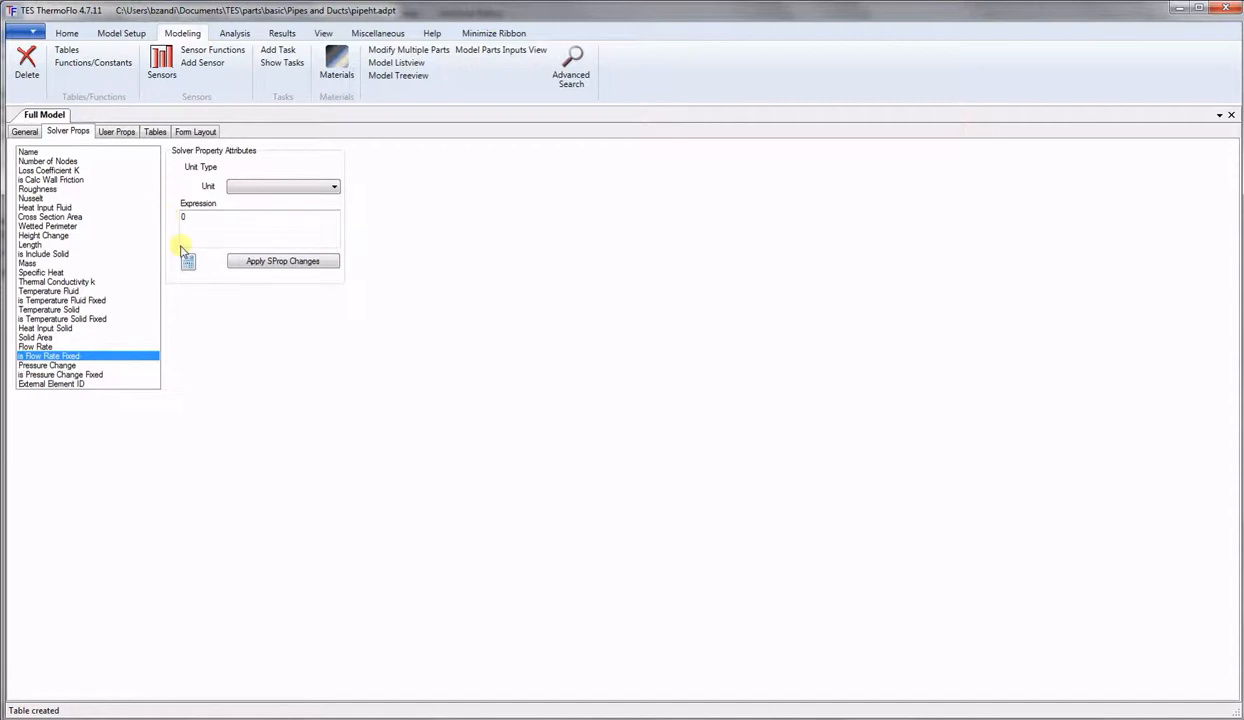
{"action": "key", "text": "ctrl+s"}
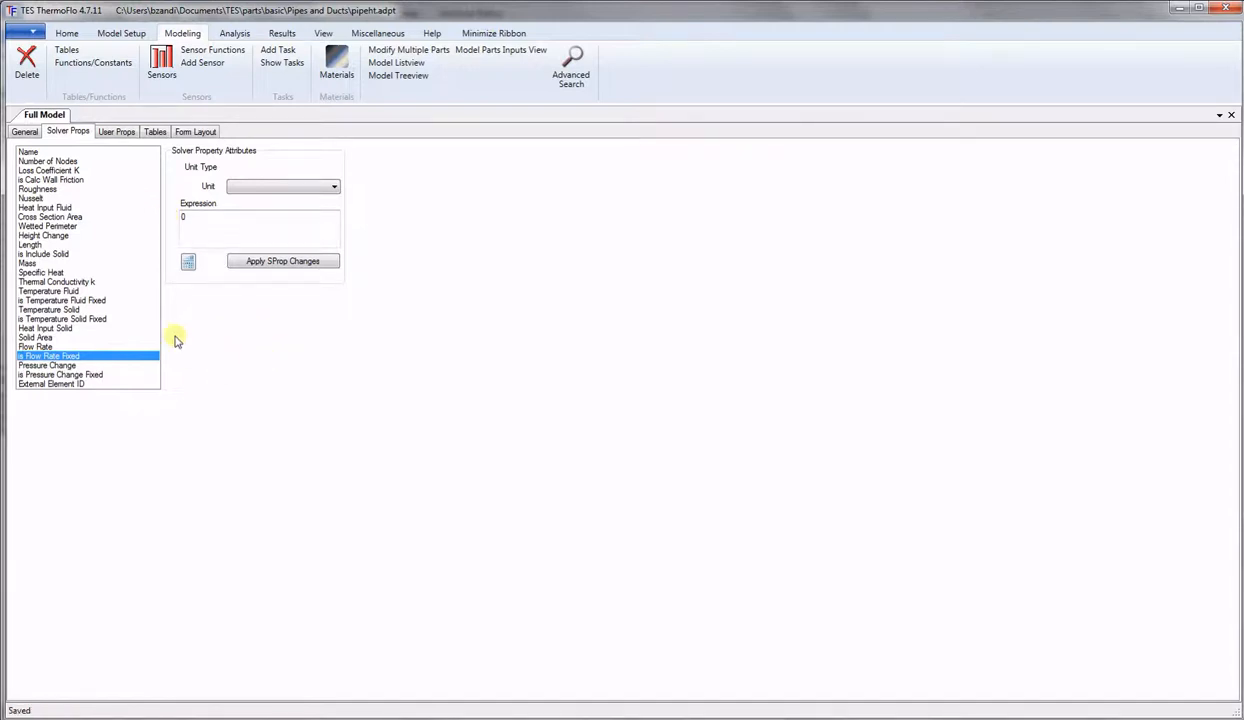
Save pipeht.adpt again from the application menu.
{"action": "left_click", "coordinate": [31, 34]}
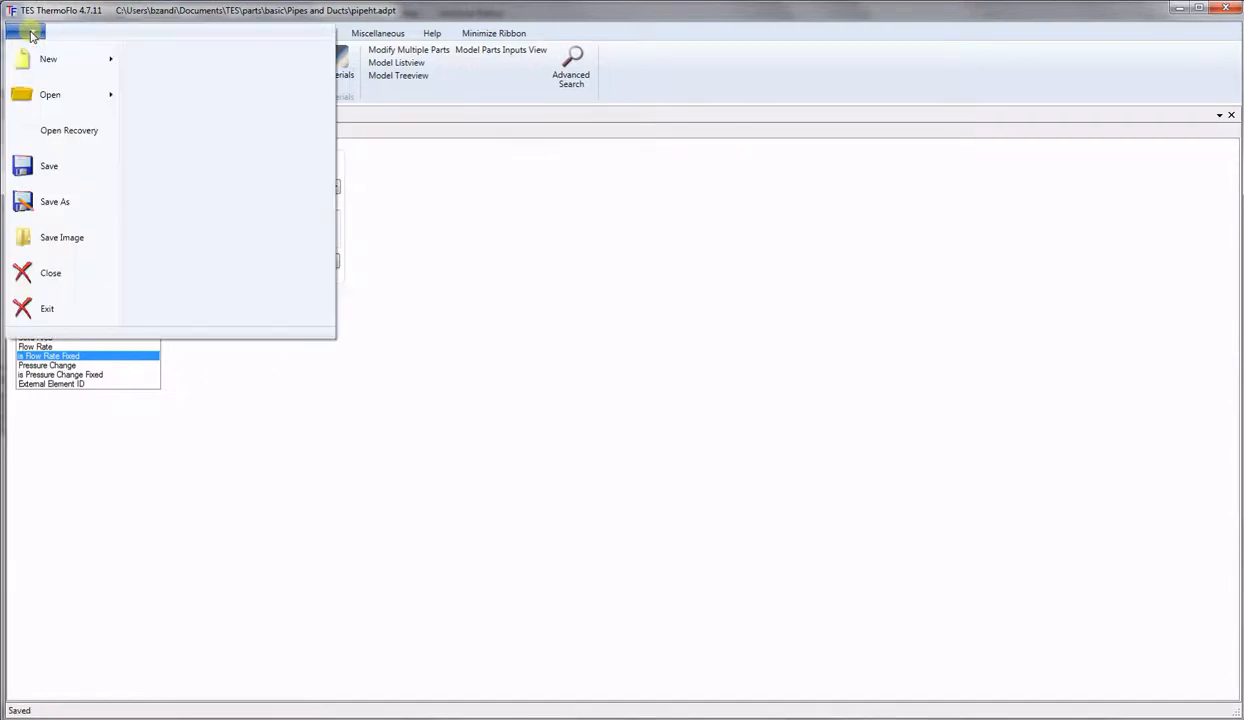
{"action": "left_click", "coordinate": [33, 167]}
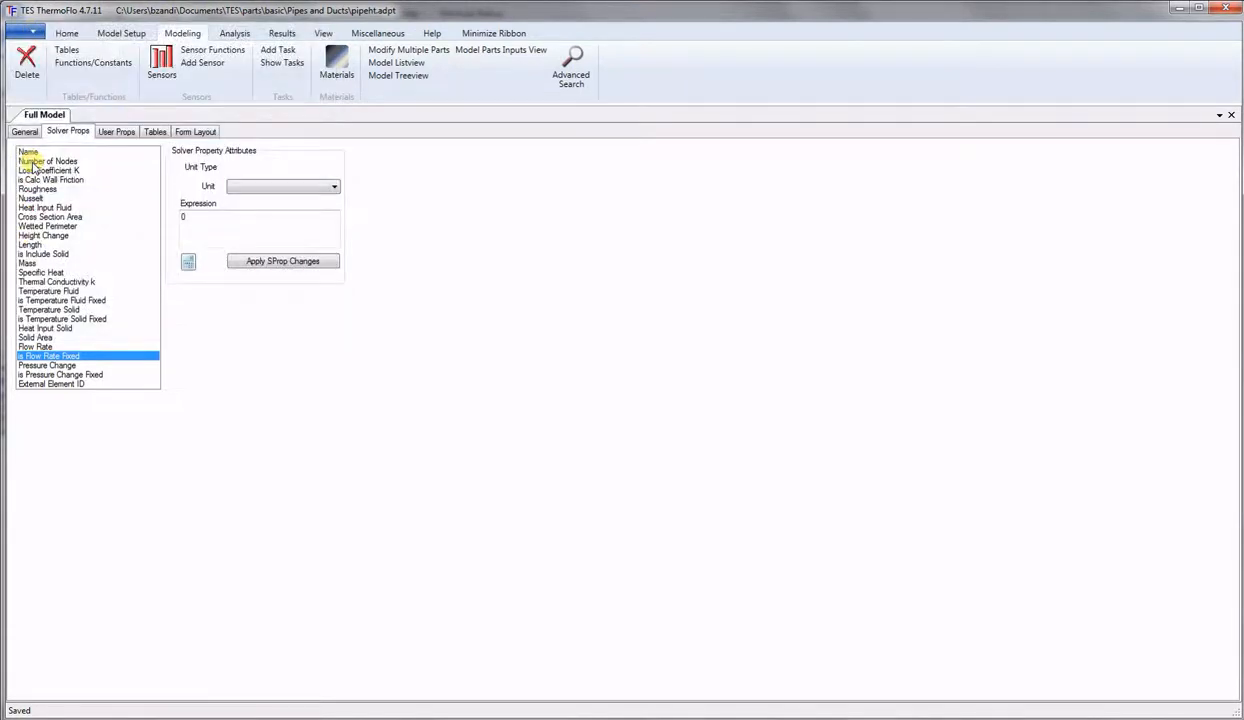
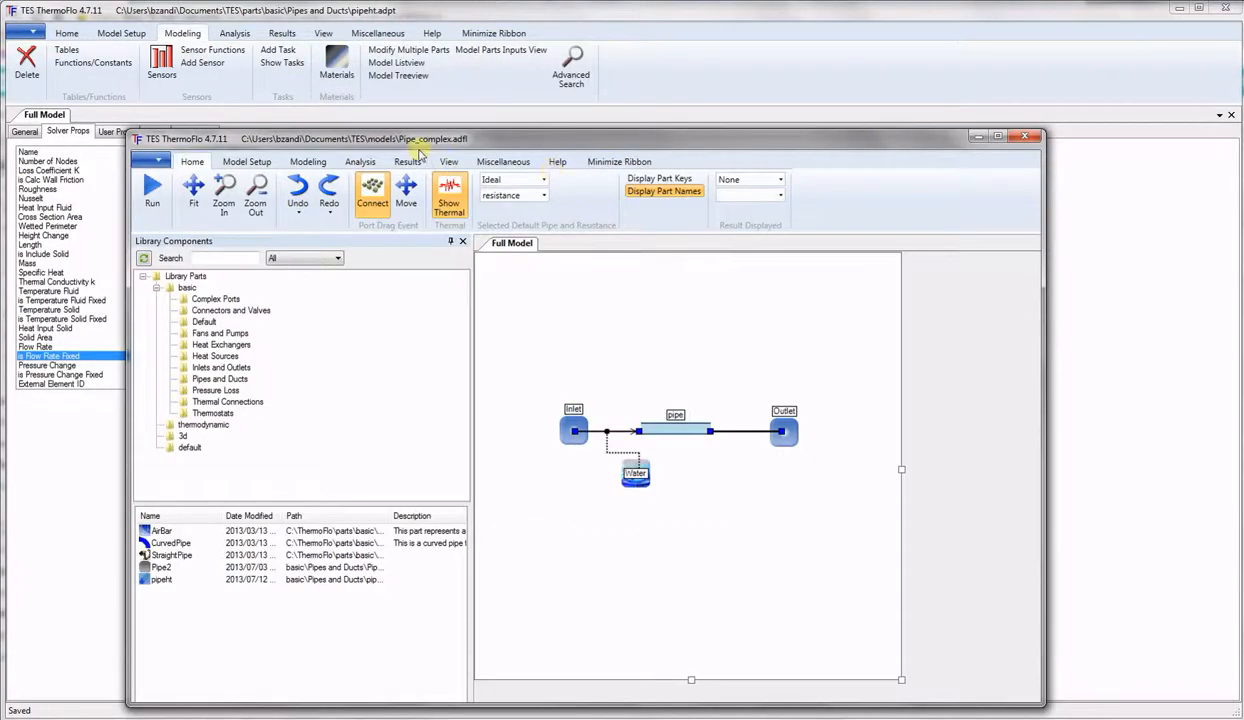
Enlarge the Pipe_complex model window, refresh the parts library and select pipeht under Pipes and Ducts.
{"action": "left_click_drag", "start_coordinate": [419, 149], "coordinate": [296, 21]}
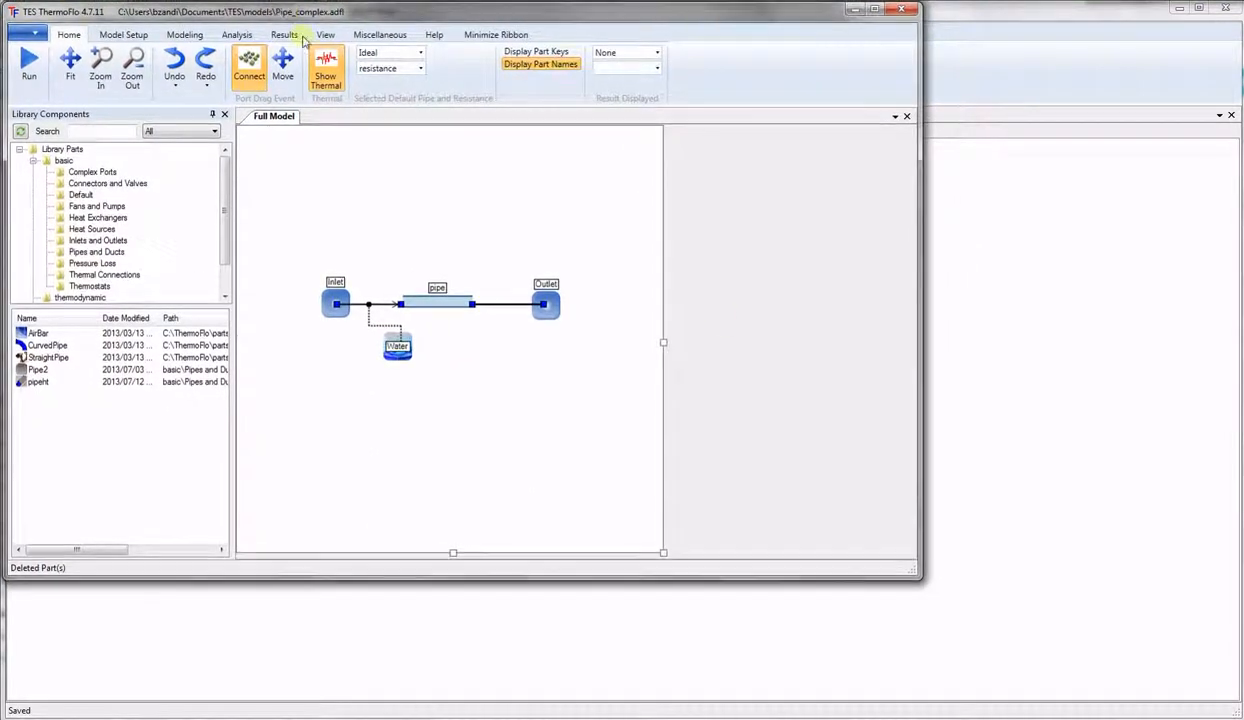
{"action": "left_click_drag", "start_coordinate": [914, 577], "coordinate": [1231, 710]}
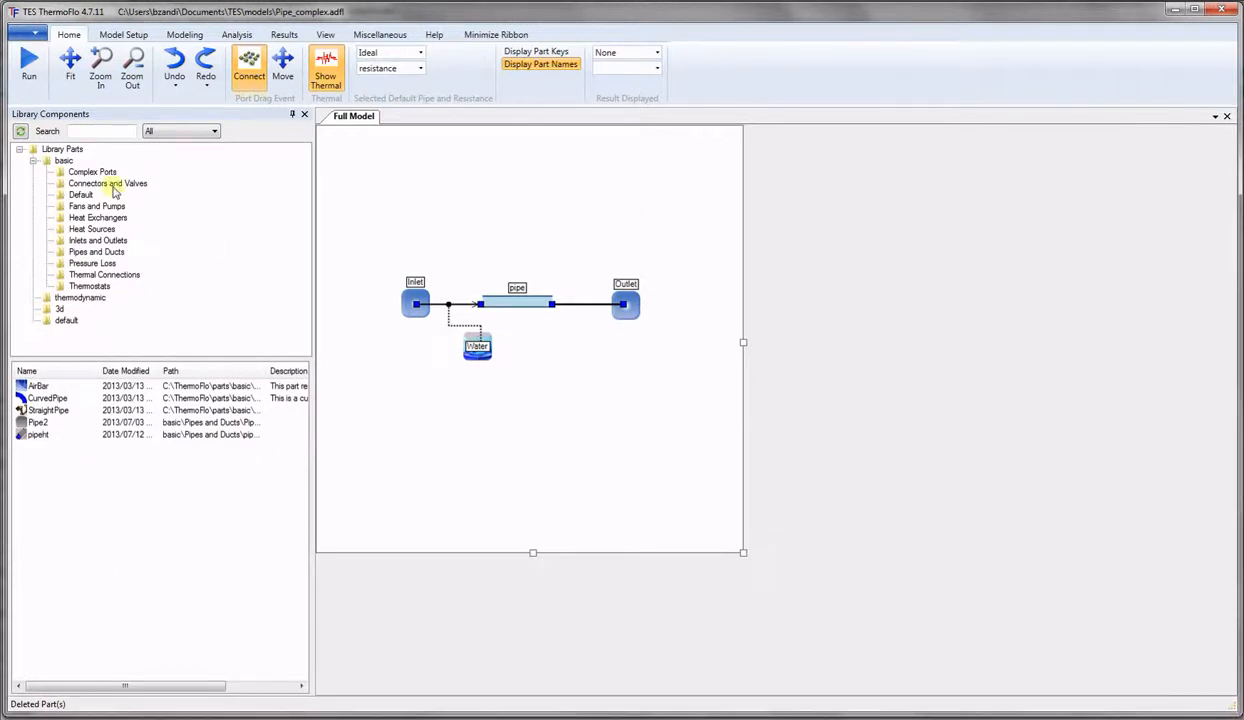
{"action": "left_click", "coordinate": [21, 133]}
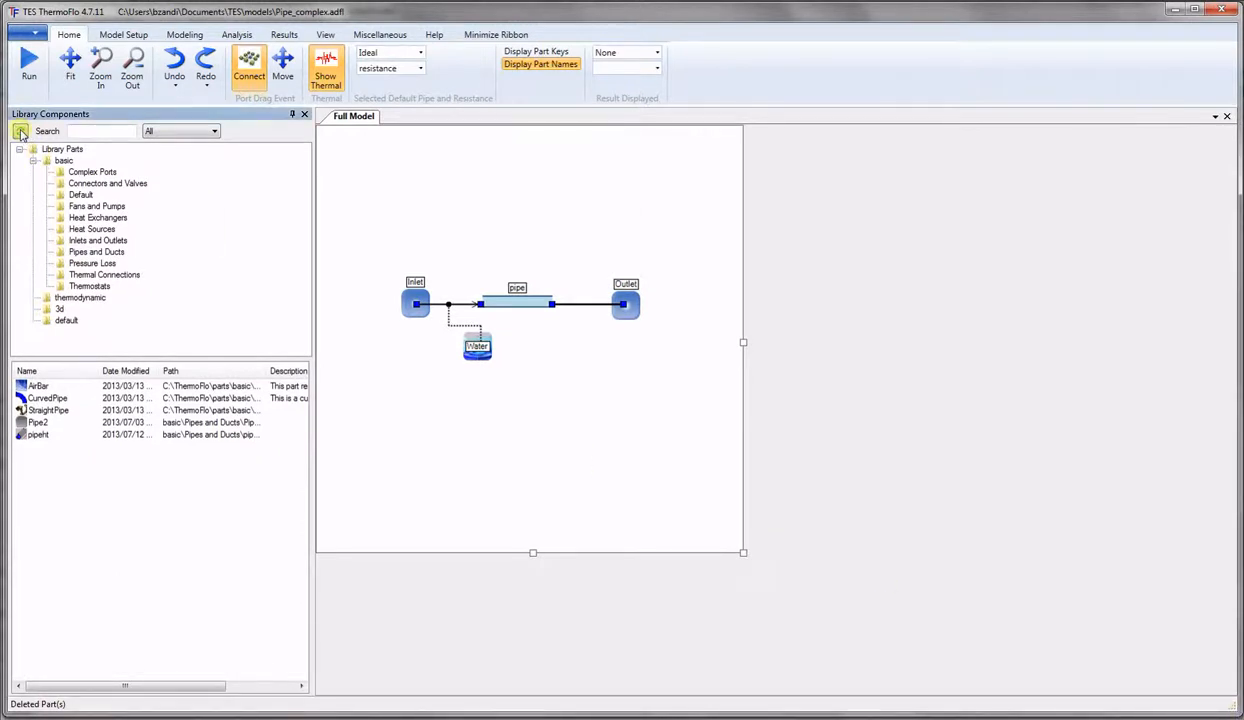
{"action": "left_click", "coordinate": [21, 133]}
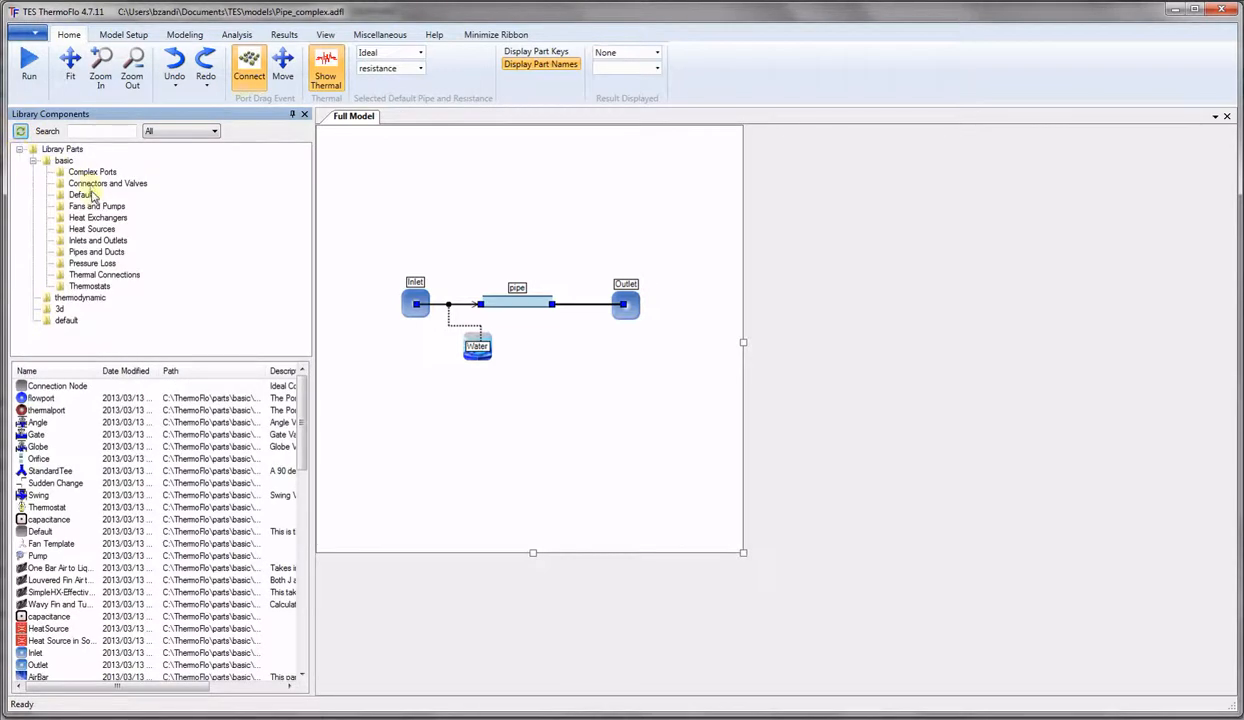
{"action": "left_click", "coordinate": [97, 252]}
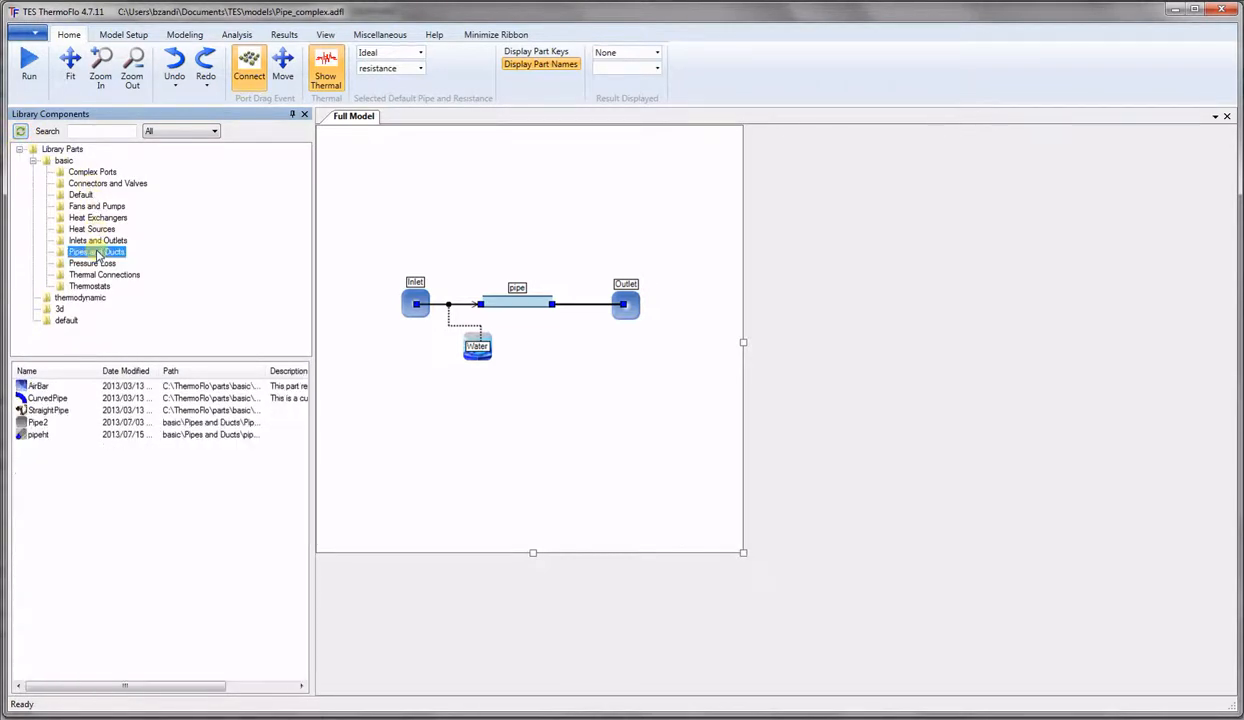
{"action": "left_click", "coordinate": [35, 435]}
Drop a pipeht pipe below the circuit and review its properties, keeping No Solid material and cancelling.
{"action": "left_click_drag", "start_coordinate": [35, 438], "coordinate": [442, 439]}
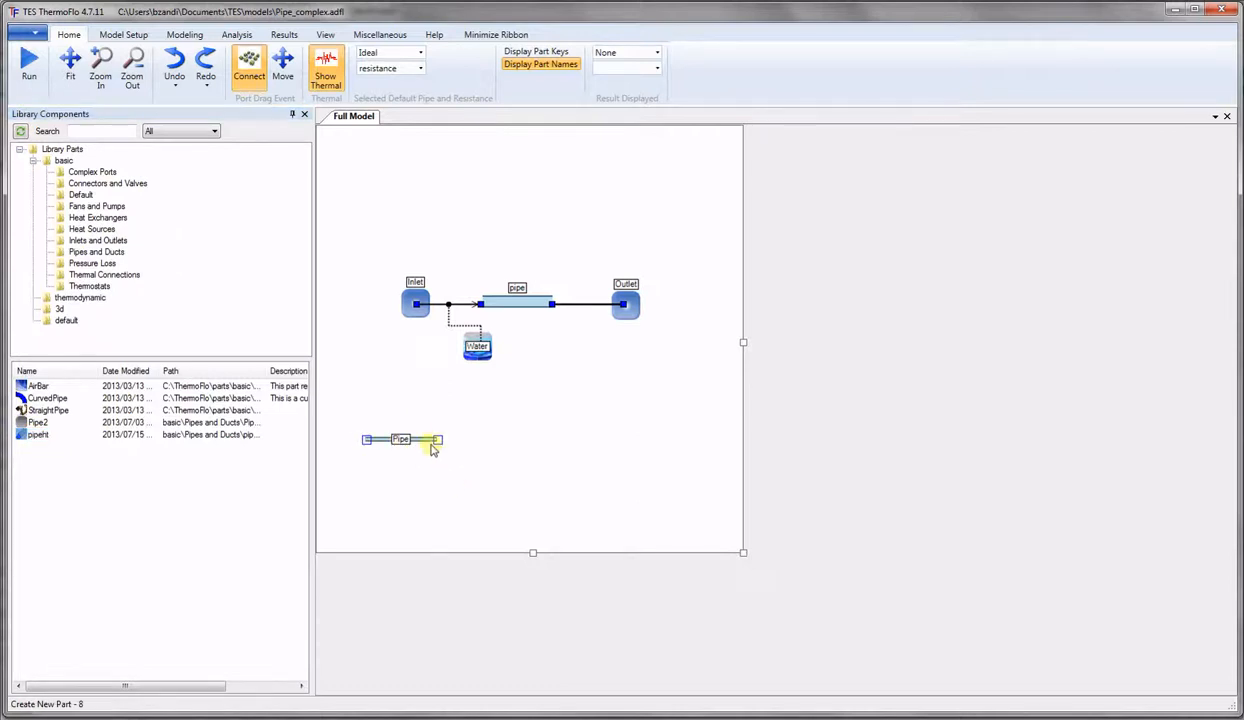
{"action": "double_click", "coordinate": [426, 440]}
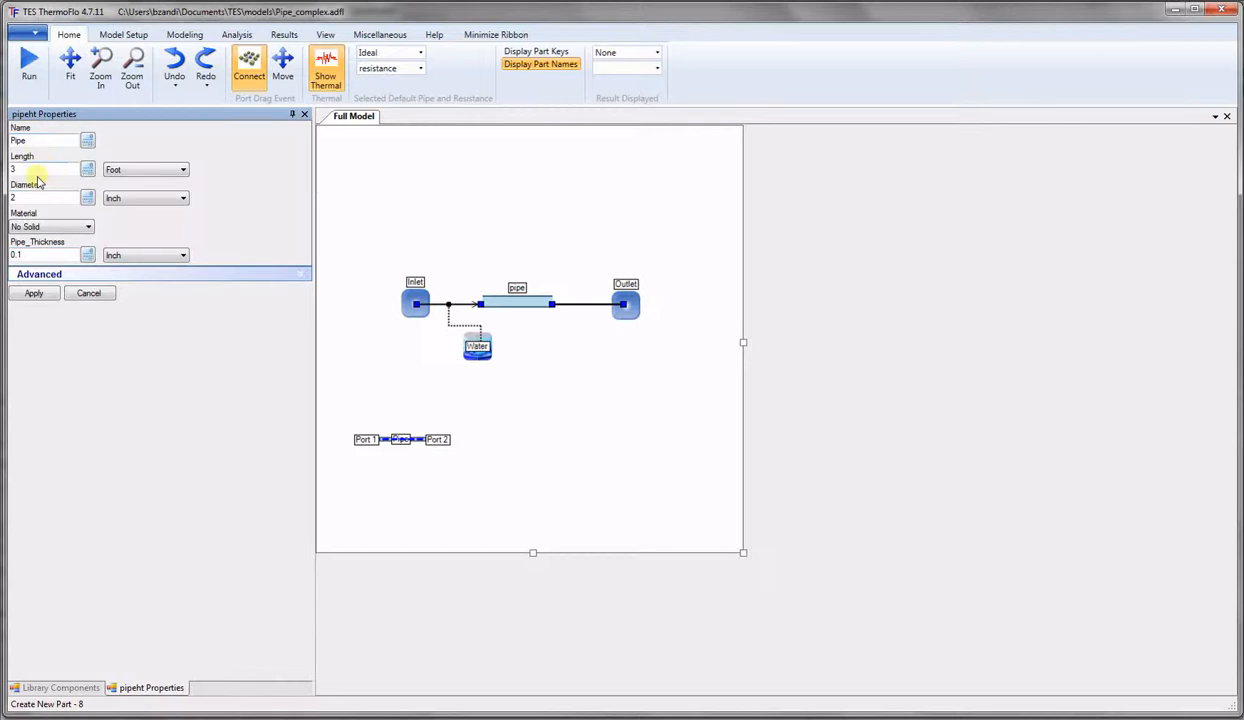
{"action": "left_click", "coordinate": [86, 228]}
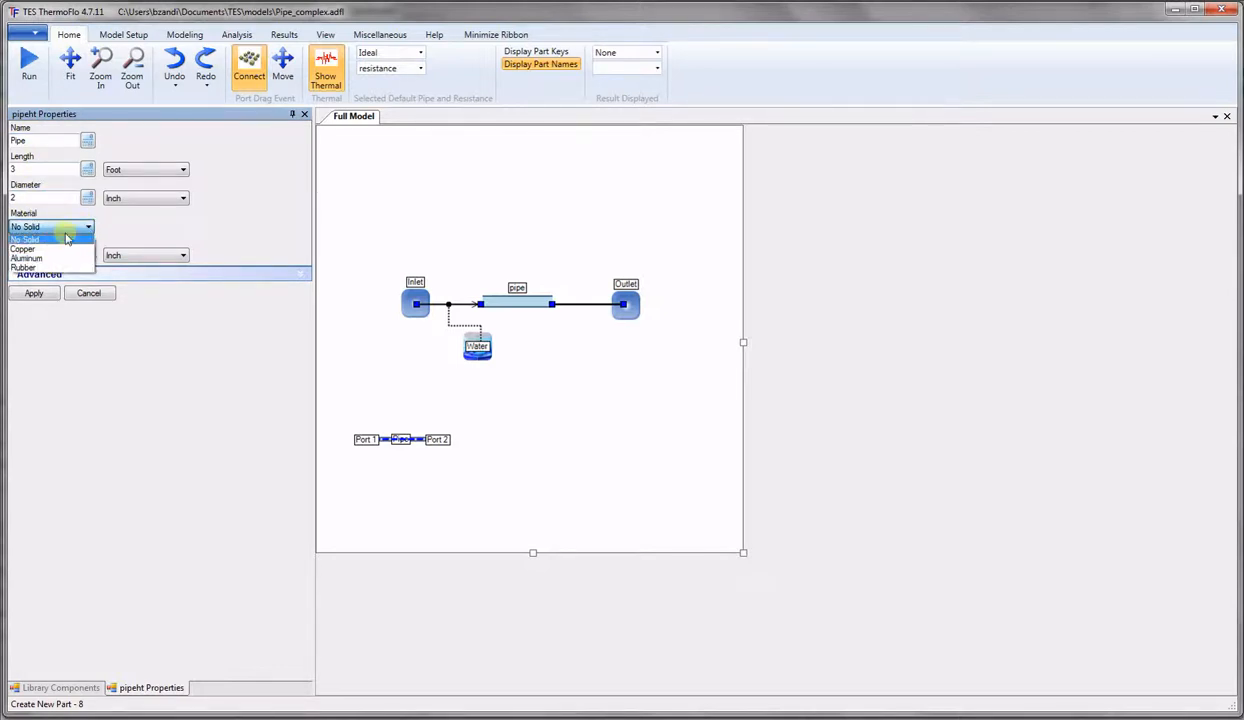
{"action": "left_click", "coordinate": [86, 229]}
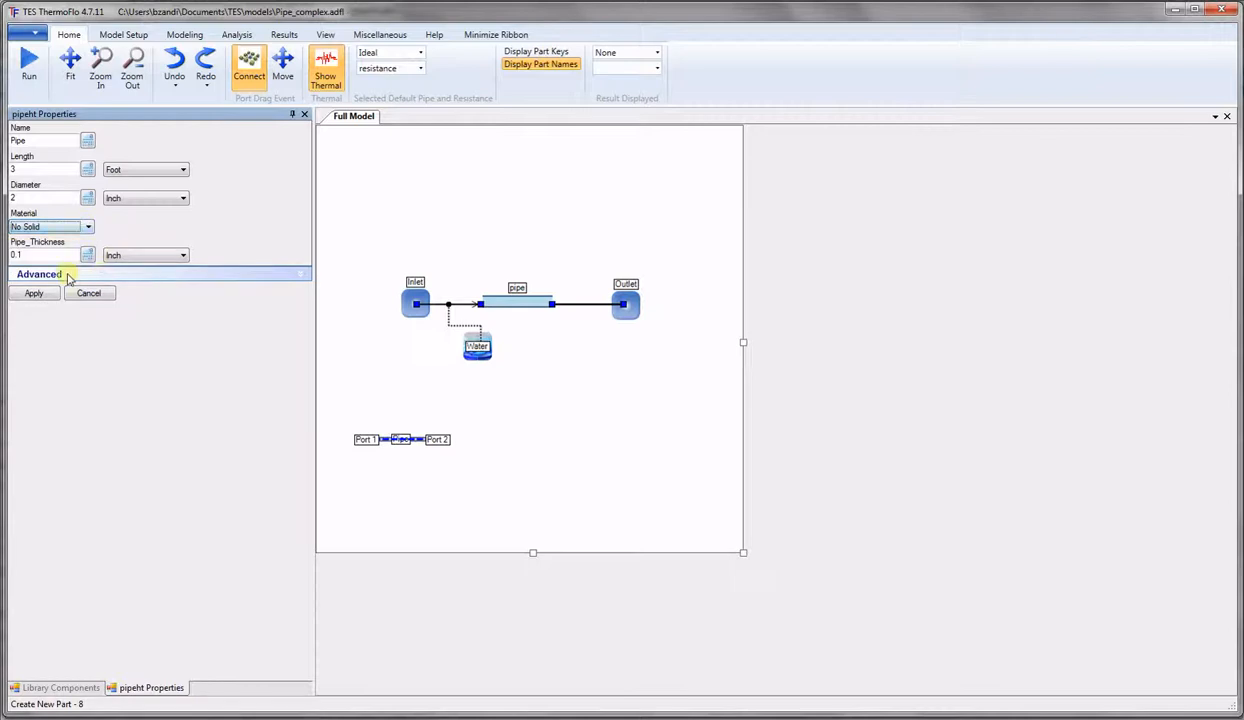
{"action": "left_click", "coordinate": [97, 275]}
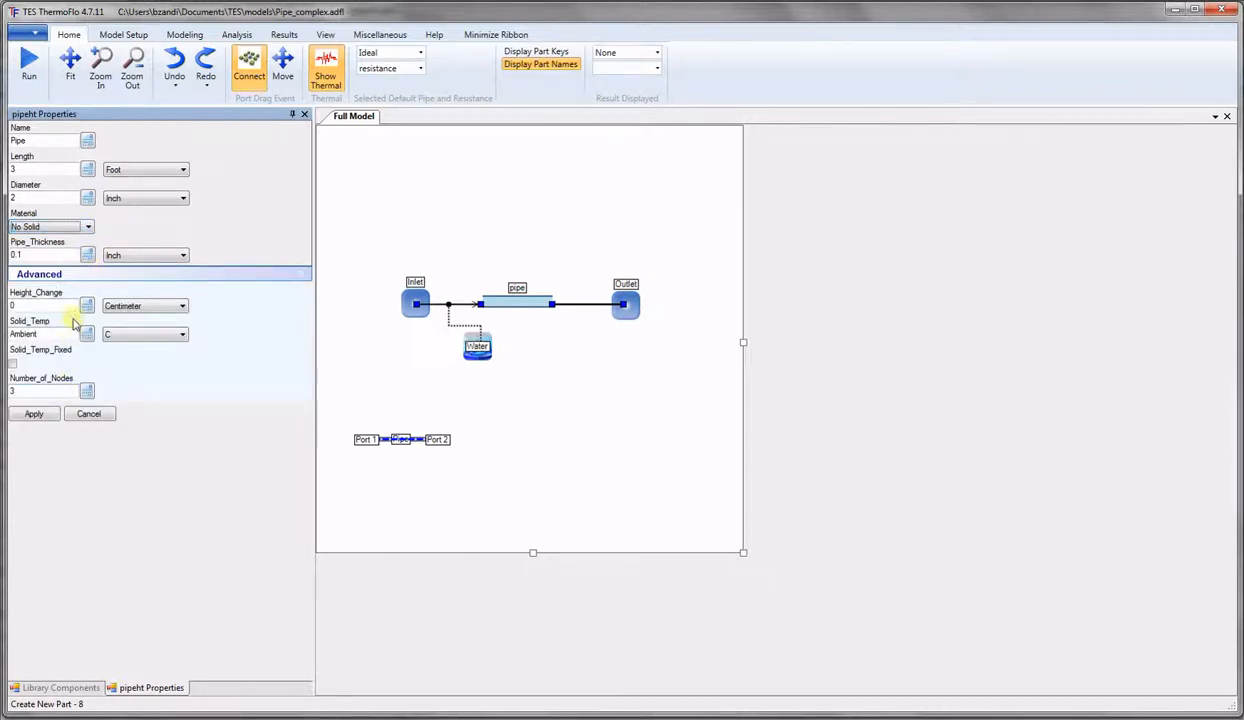
{"action": "left_click", "coordinate": [92, 413]}
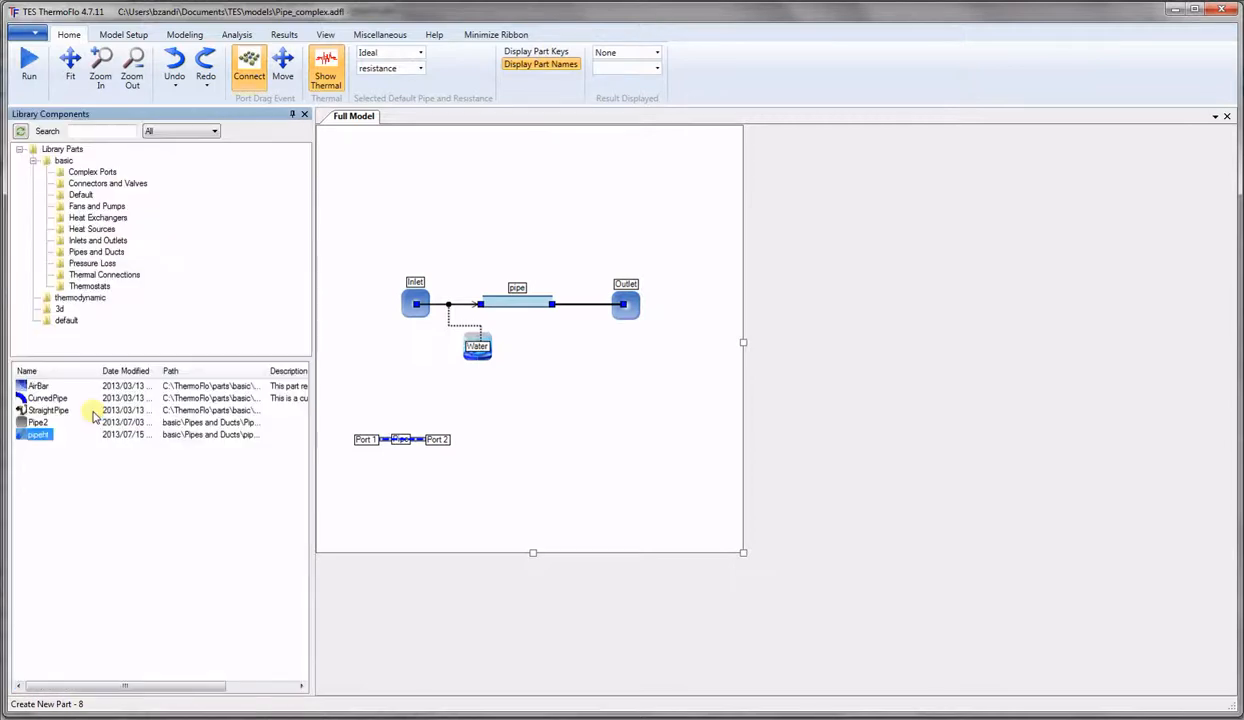
Open the pipeht type definition and switch its Tables tab to Modify mode.
{"action": "right_click", "coordinate": [414, 439]}
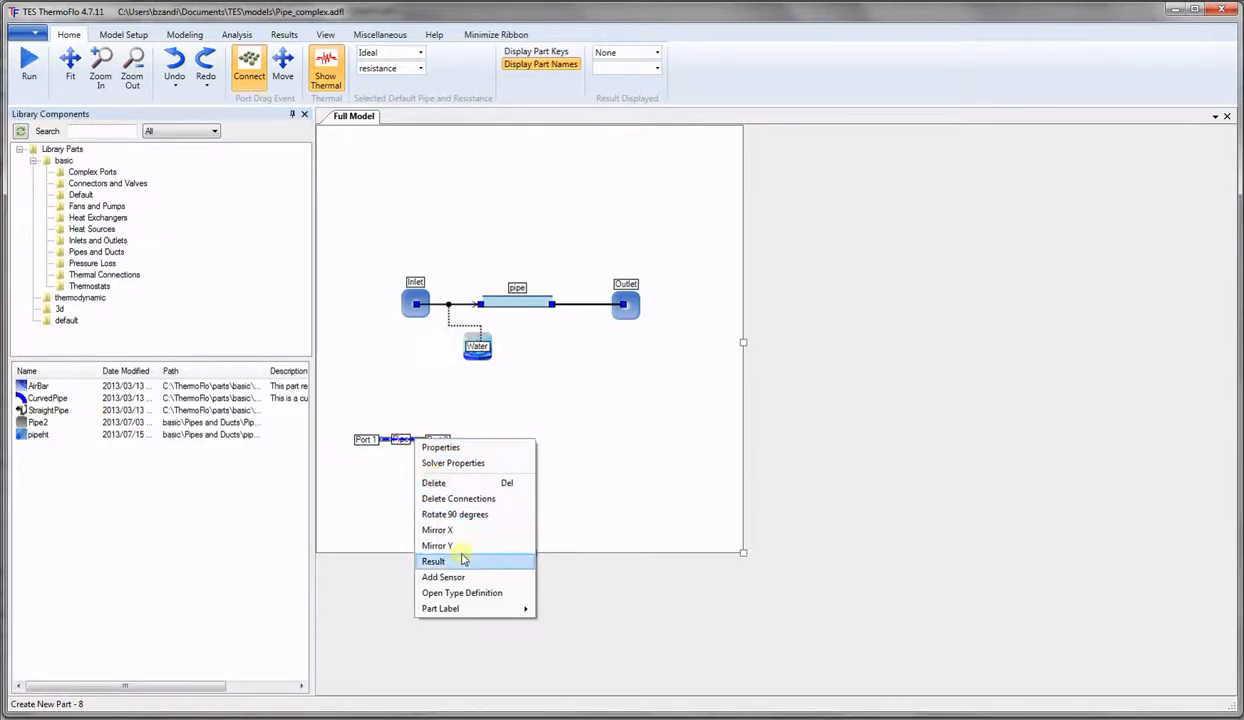
{"action": "left_click", "coordinate": [474, 597]}
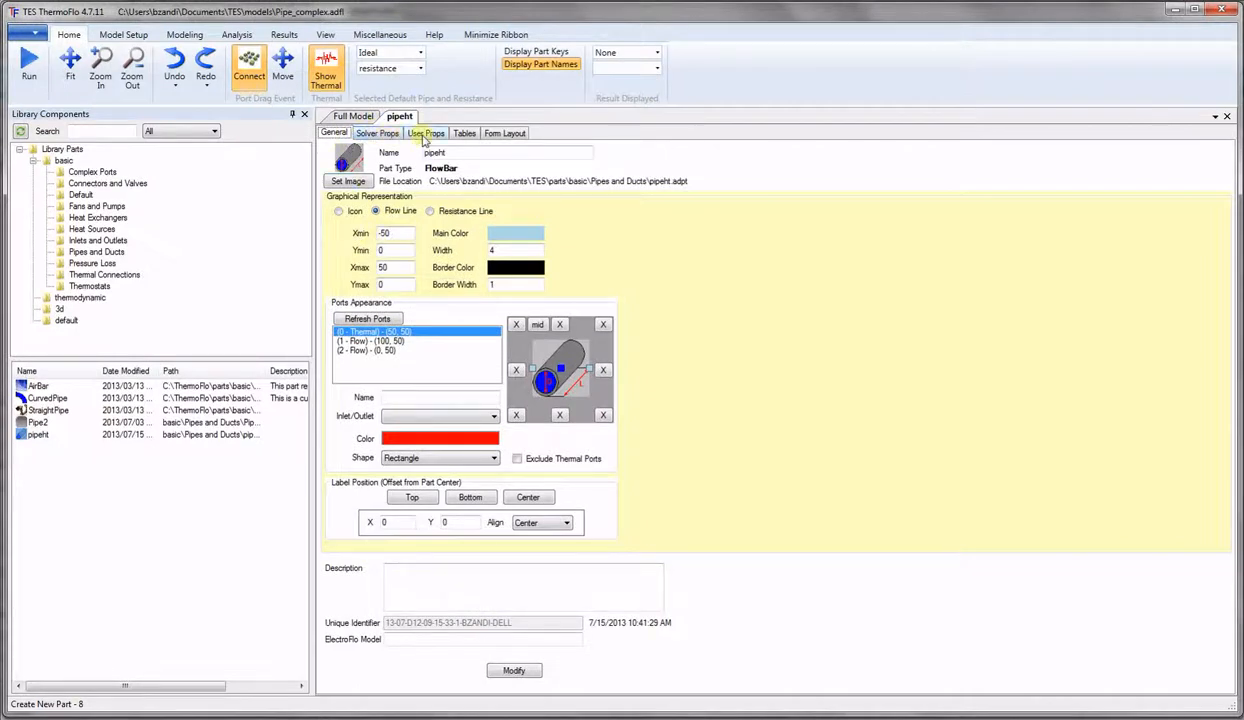
{"action": "left_click", "coordinate": [465, 134]}
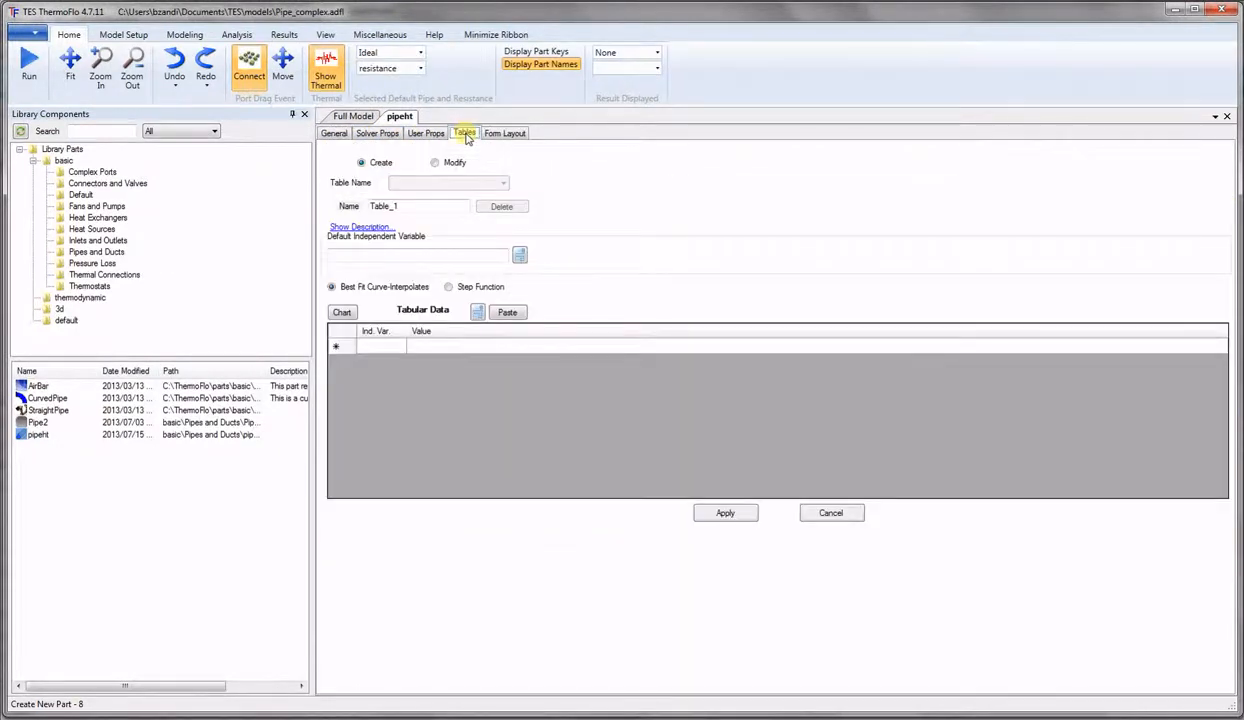
{"action": "left_click", "coordinate": [436, 162]}
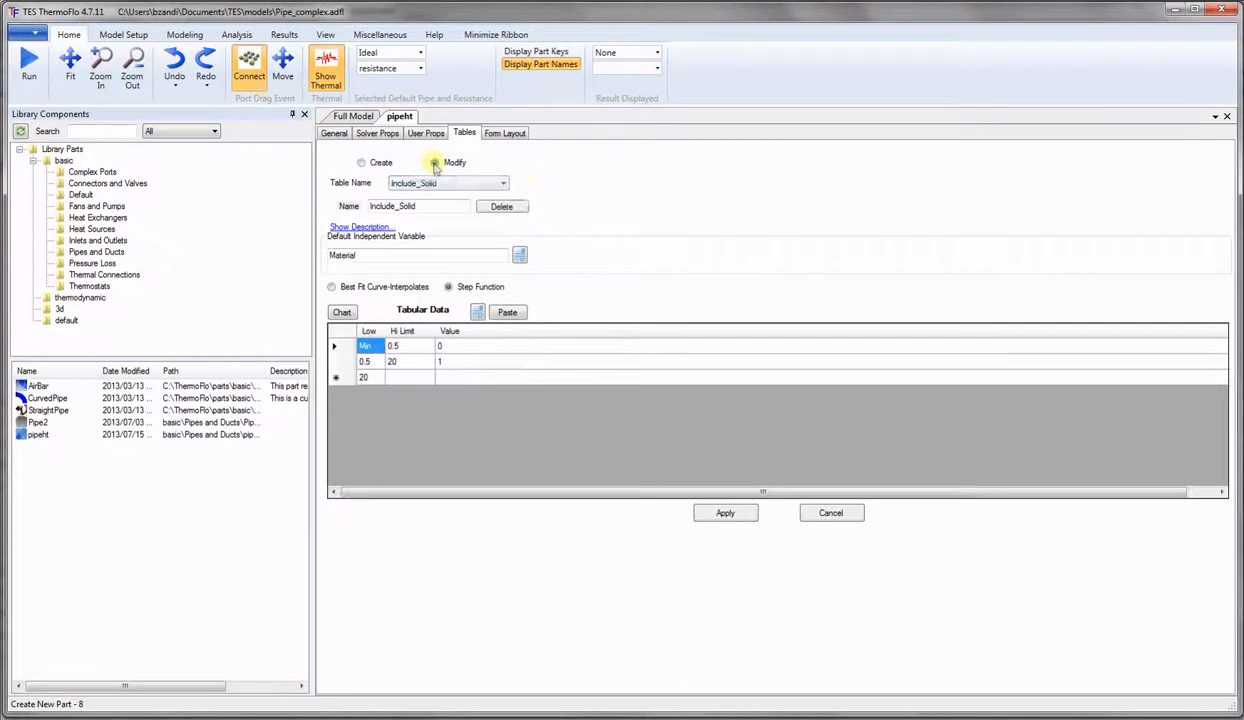
Review the Gz, Cu_Cp and Nu tables in turn, ending on the Nu step function.
{"action": "left_click", "coordinate": [505, 186]}
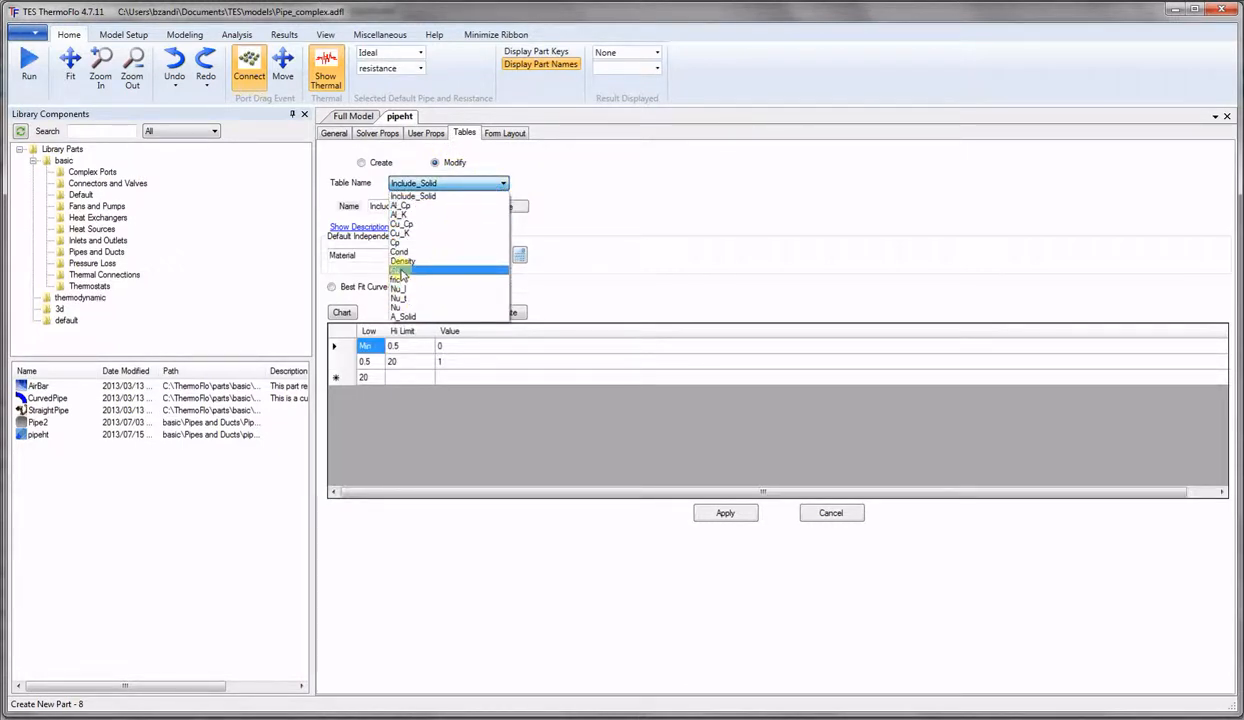
{"action": "left_click", "coordinate": [399, 272]}
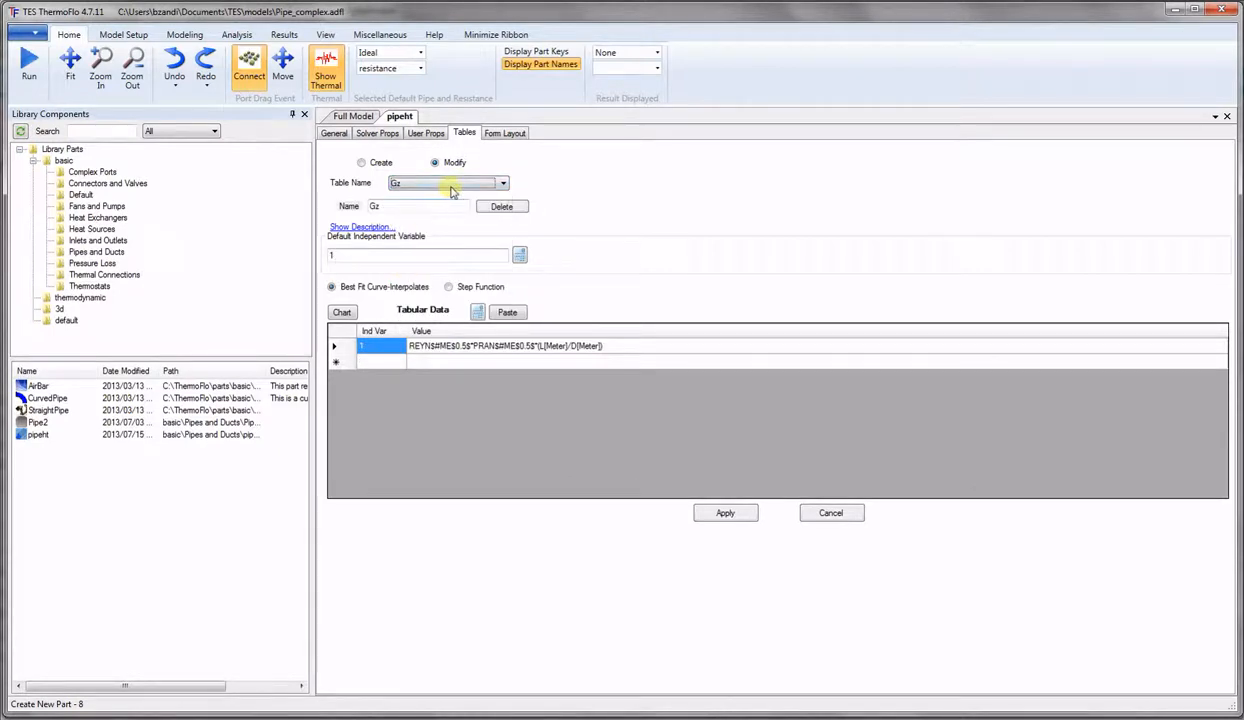
{"action": "left_click", "coordinate": [505, 184]}
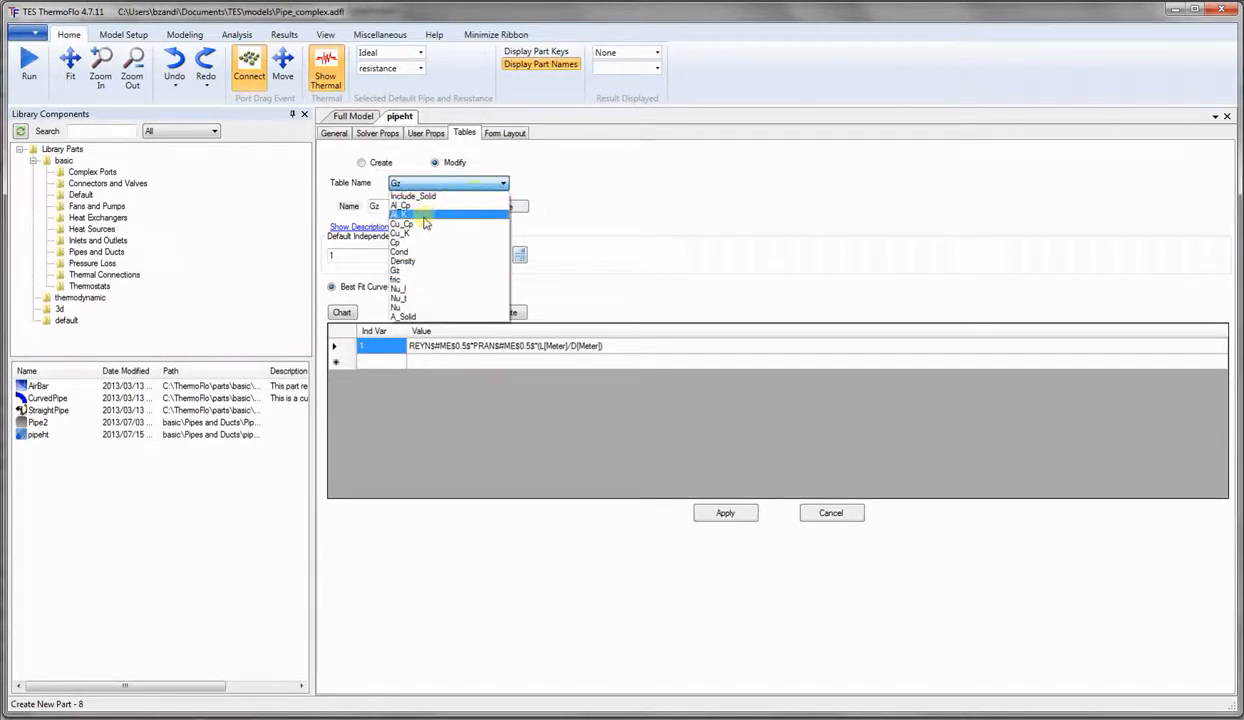
{"action": "left_click", "coordinate": [418, 224]}
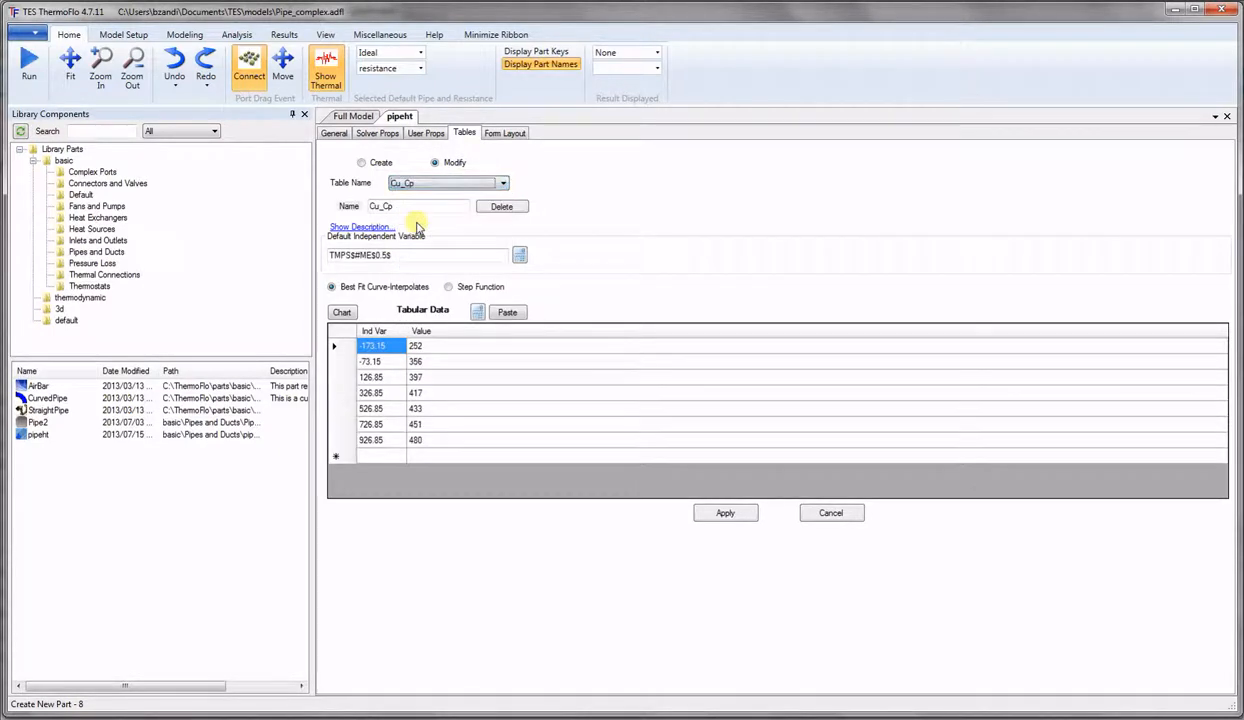
{"action": "left_click", "coordinate": [505, 185]}
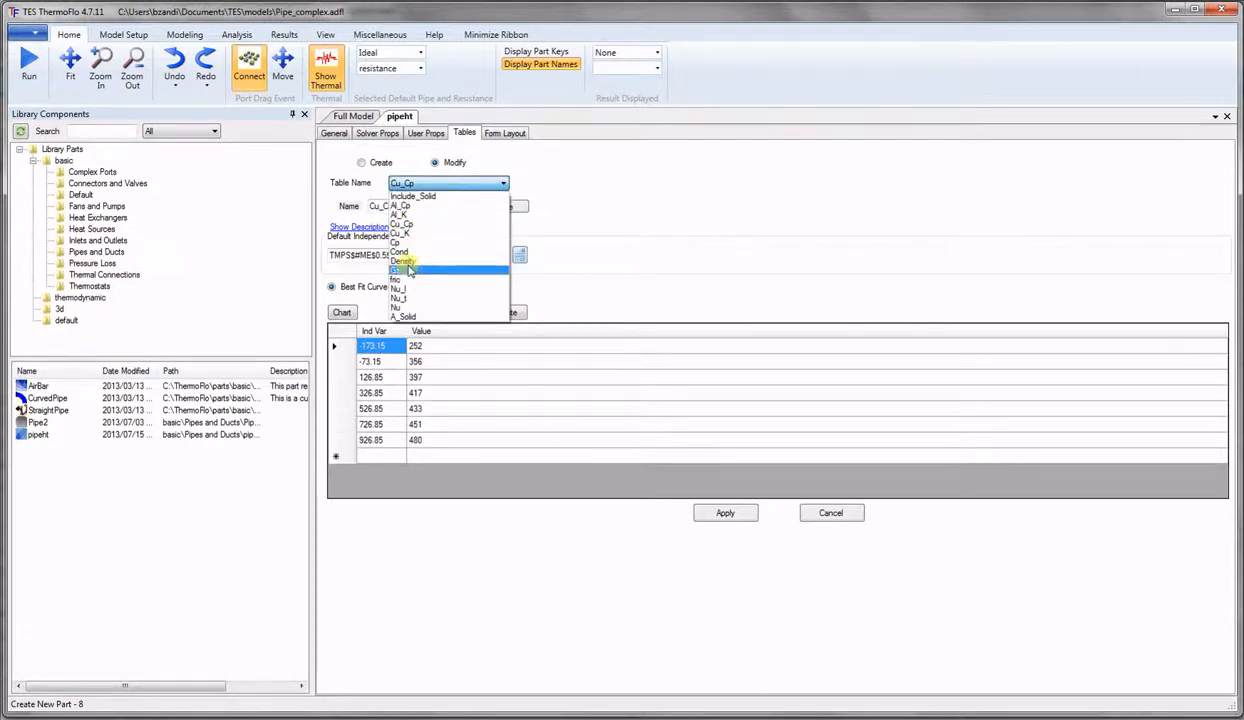
{"action": "left_click", "coordinate": [400, 307]}
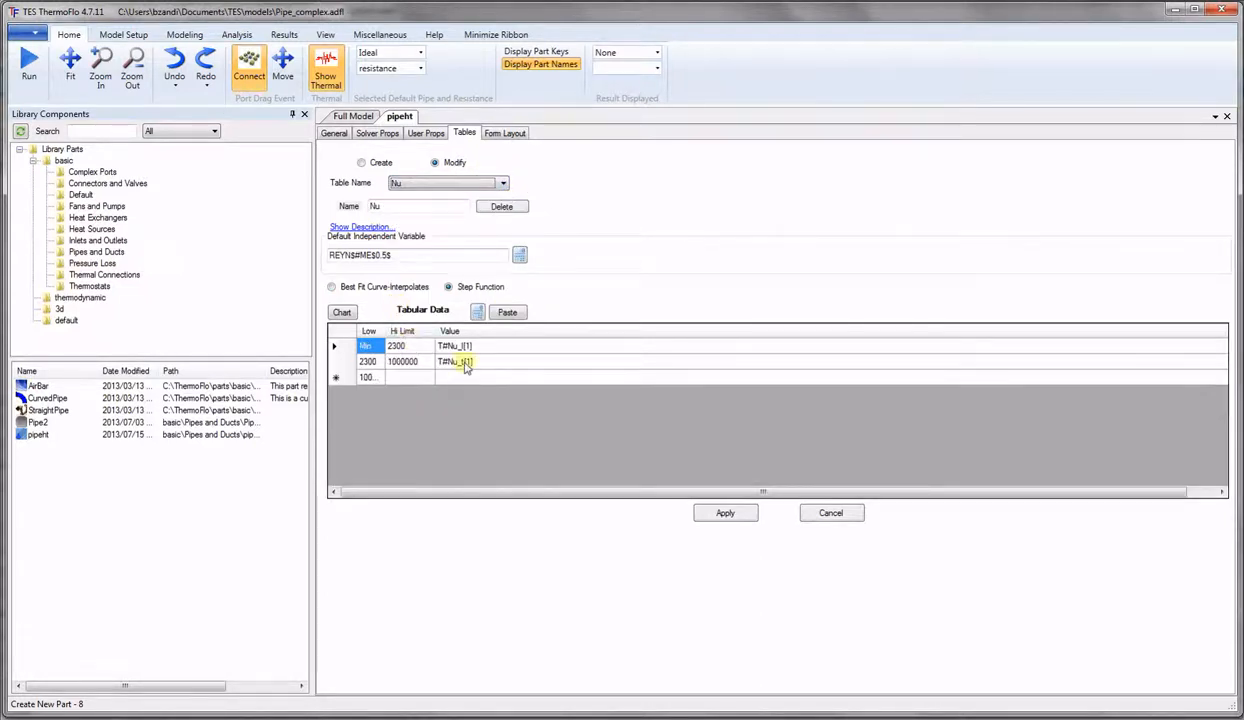